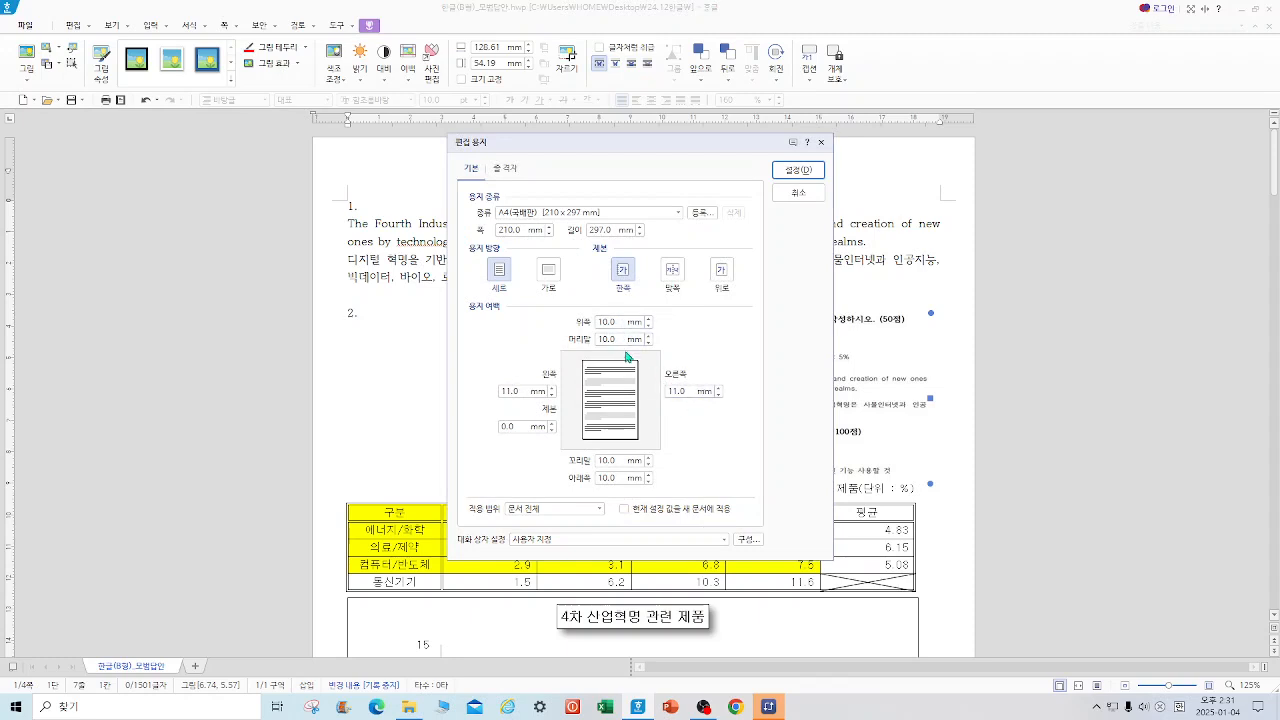
- Dismiss the page setup dialog and open the Style settings for the English and Korean paragraphs under item 1
click(821, 142)
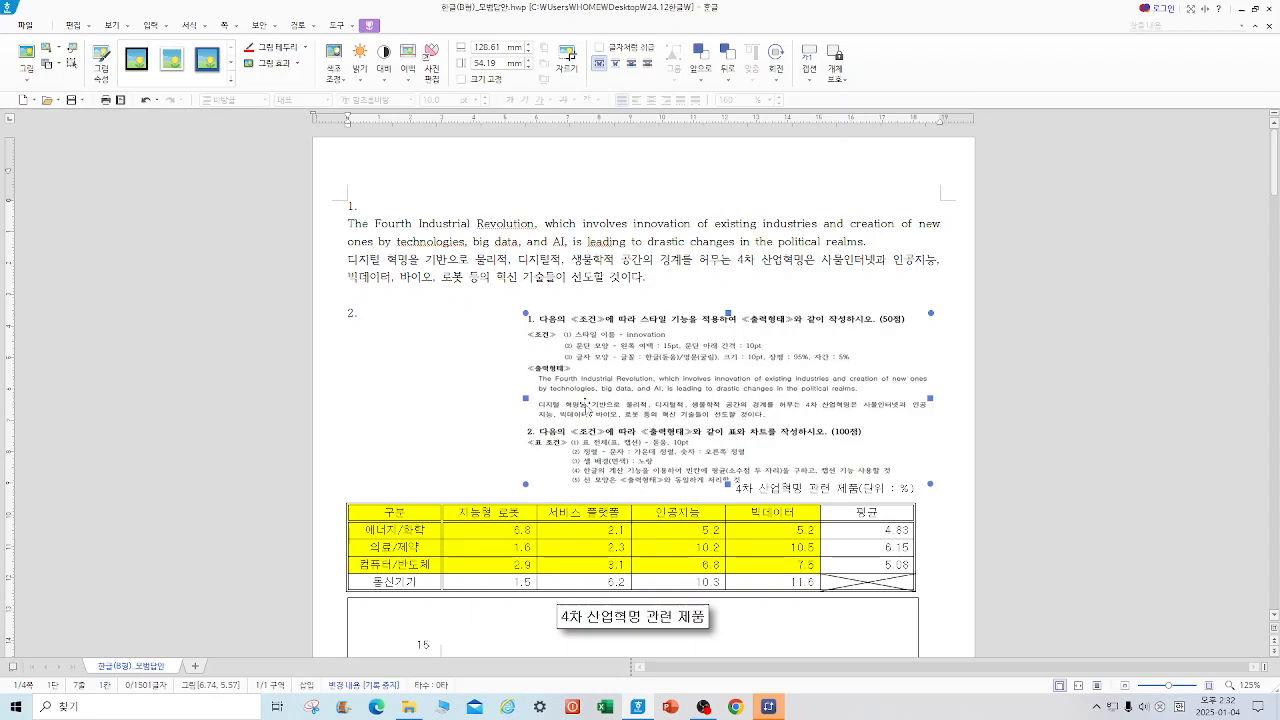
drag(1275, 176, 1265, 150)
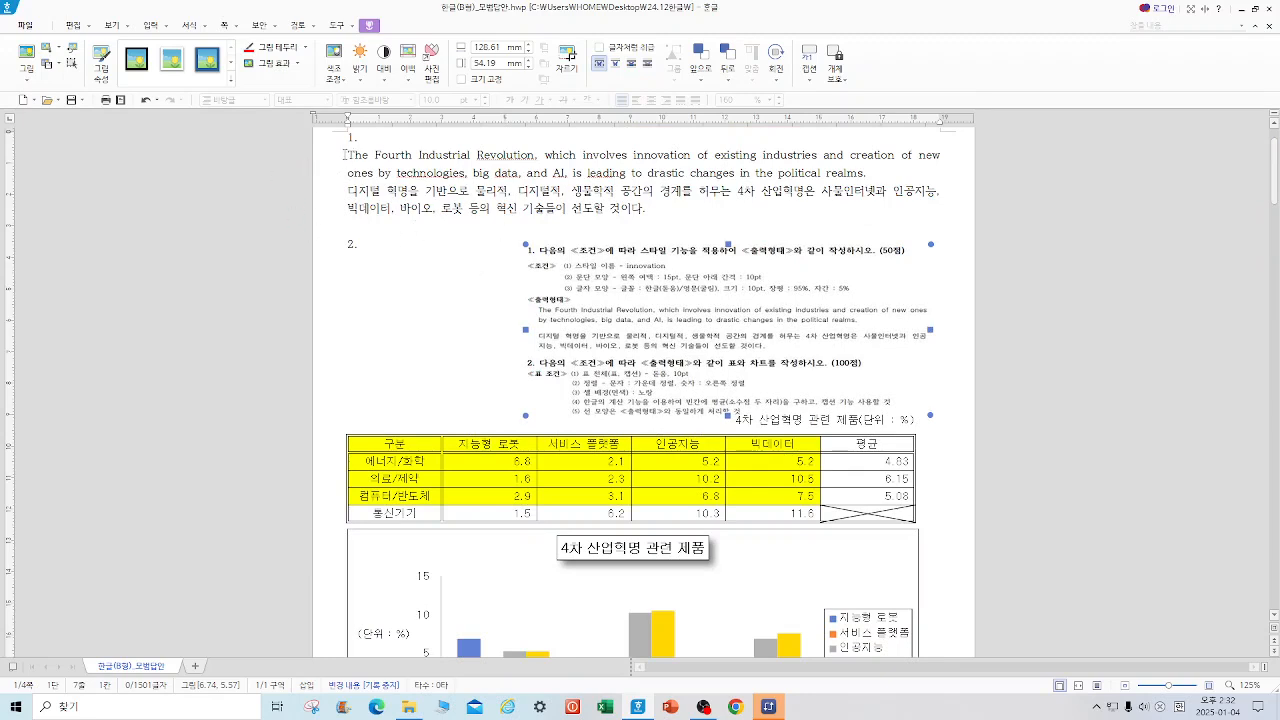
drag(344, 155, 659, 210)
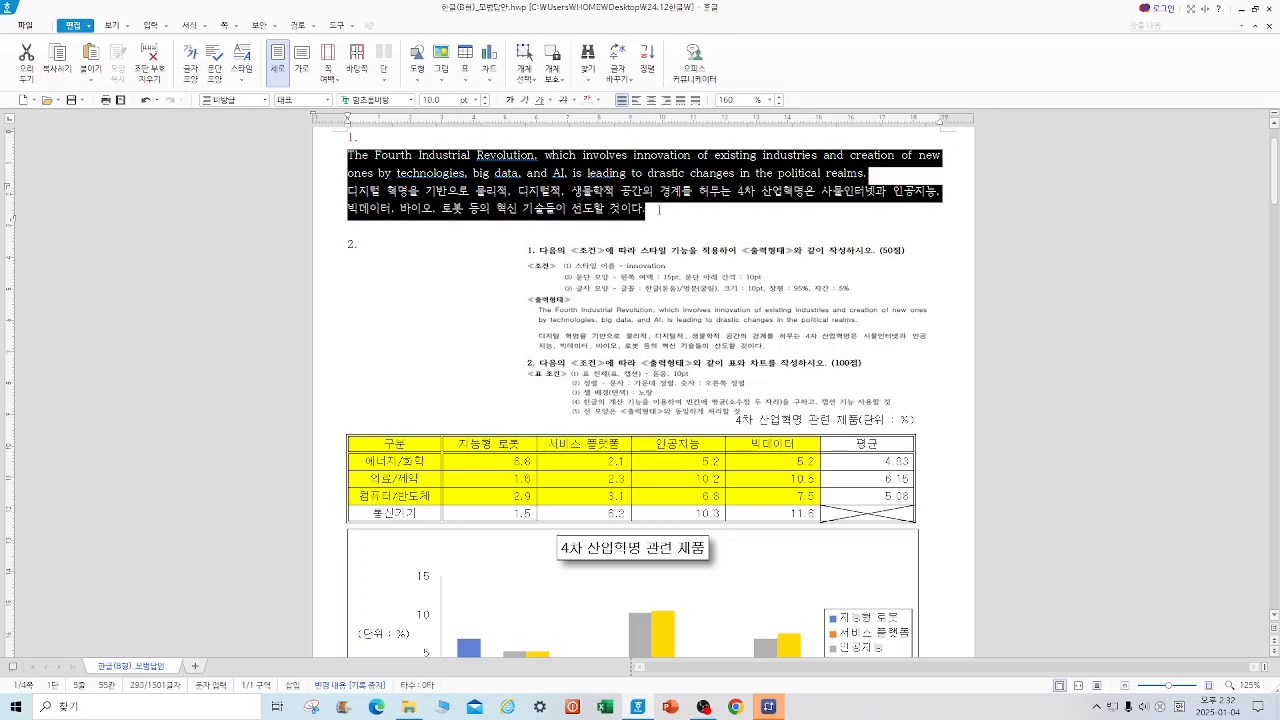
right_click(594, 182)
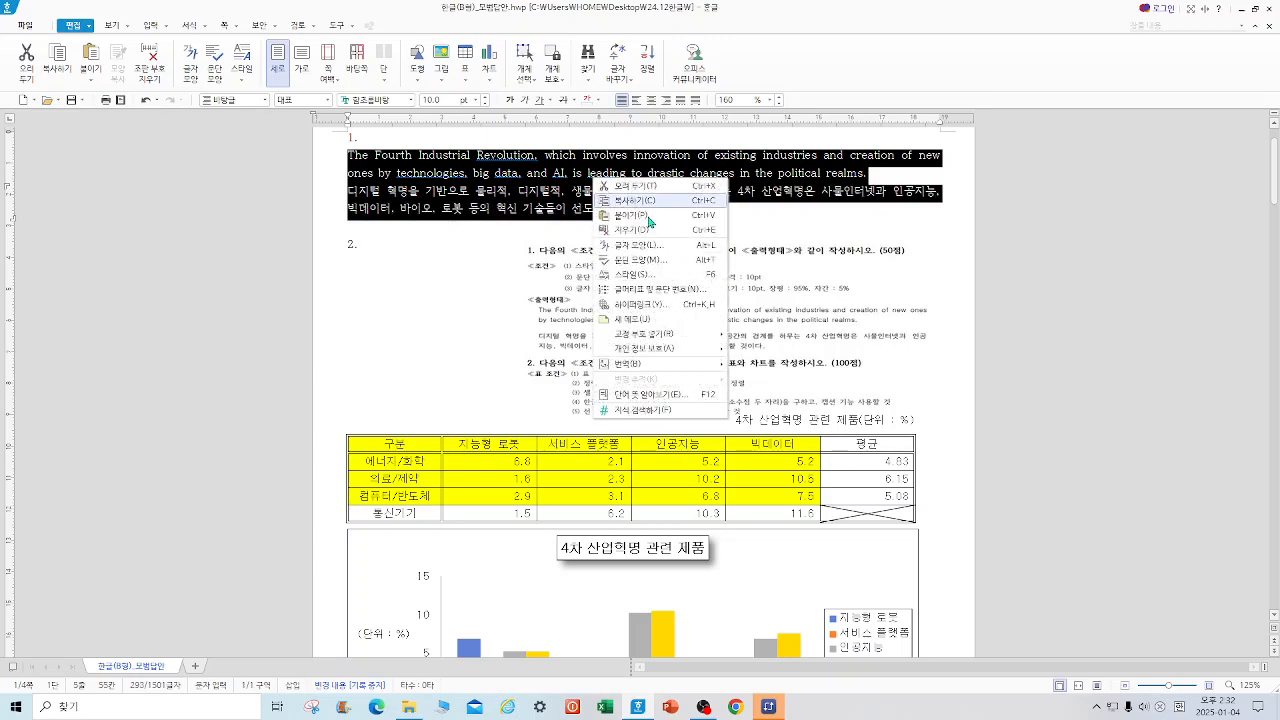
click(664, 276)
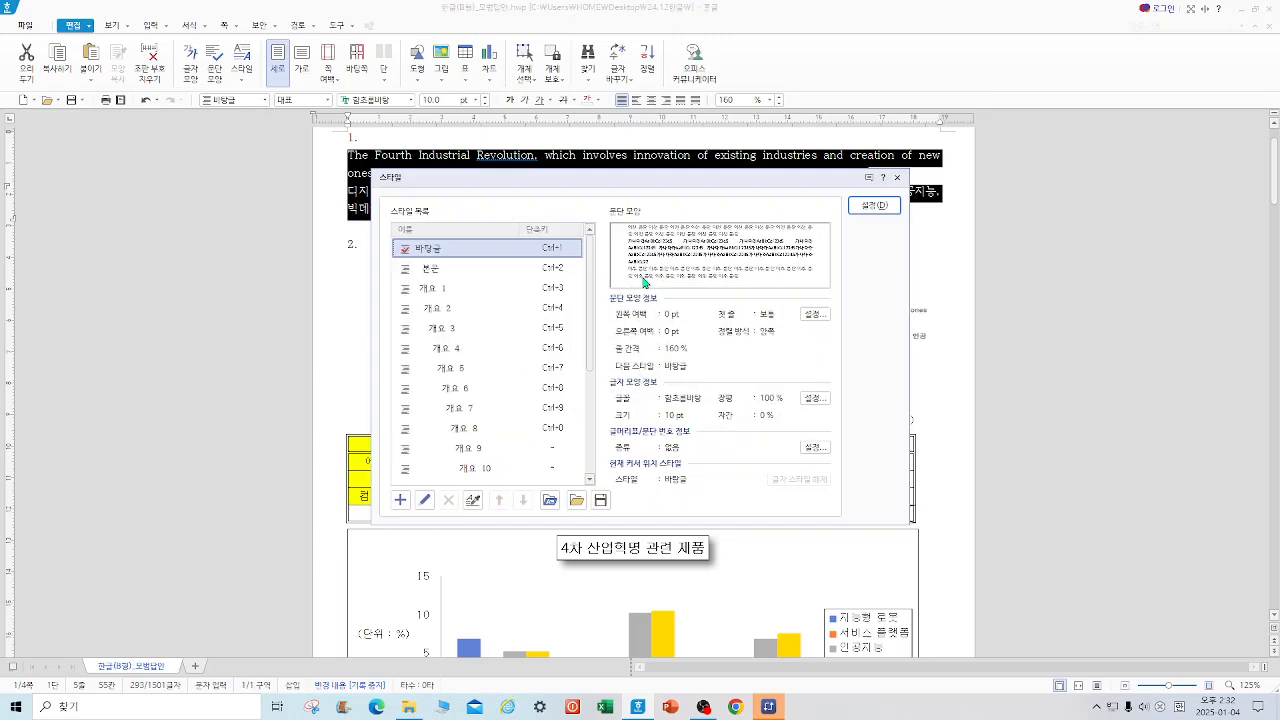
- Add a new paragraph style named innovation to the style list
click(400, 500)
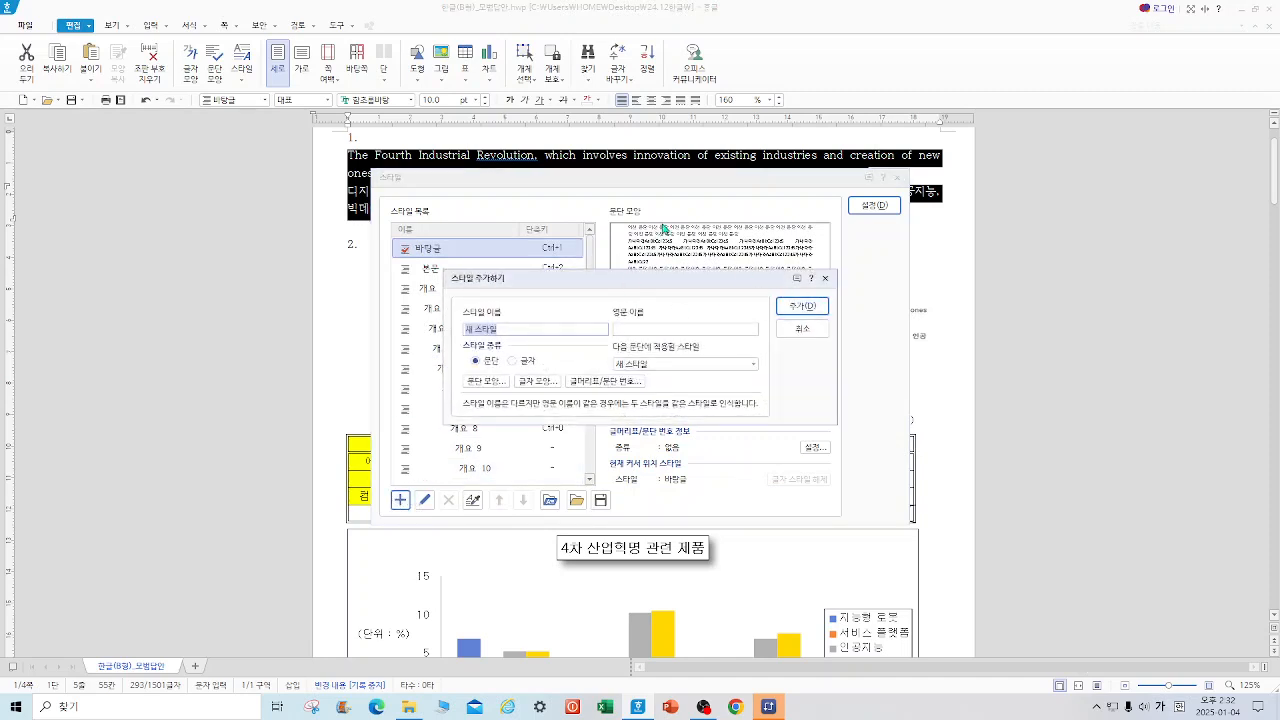
drag(637, 284, 655, 471)
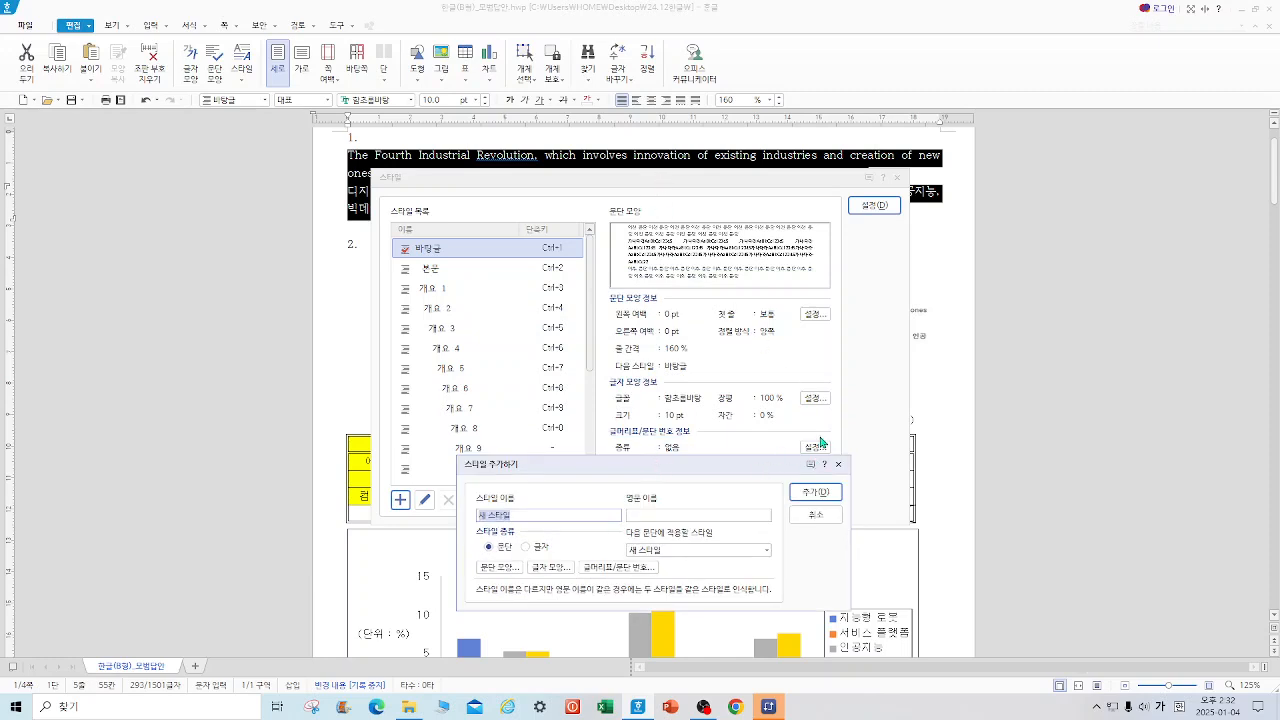
text(ㅑㅜㅜㅐㅍㅁ)
key(BackSpace)
key(BackSpace)
key(BackSpace)
key(BackSpace)
click(815, 492)
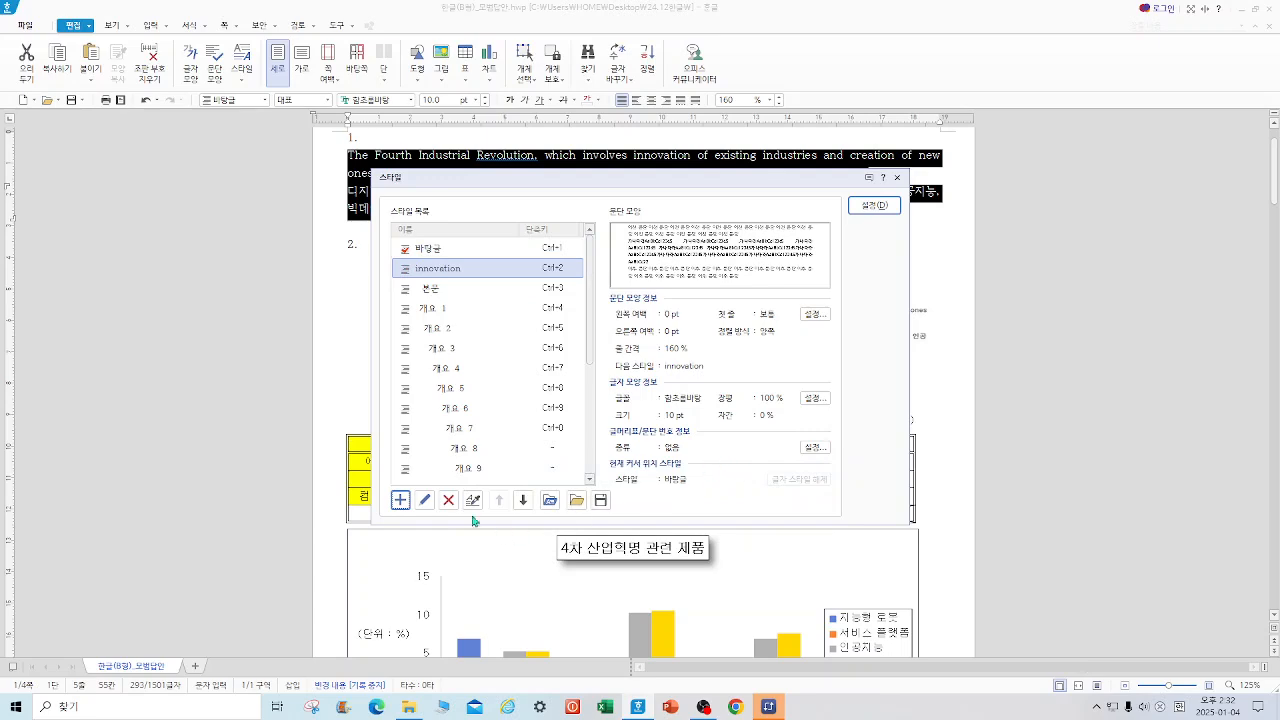
- Edit the innovation style's paragraph shape: left margin 15 pt and spacing below the paragraph 10 pt
click(424, 501)
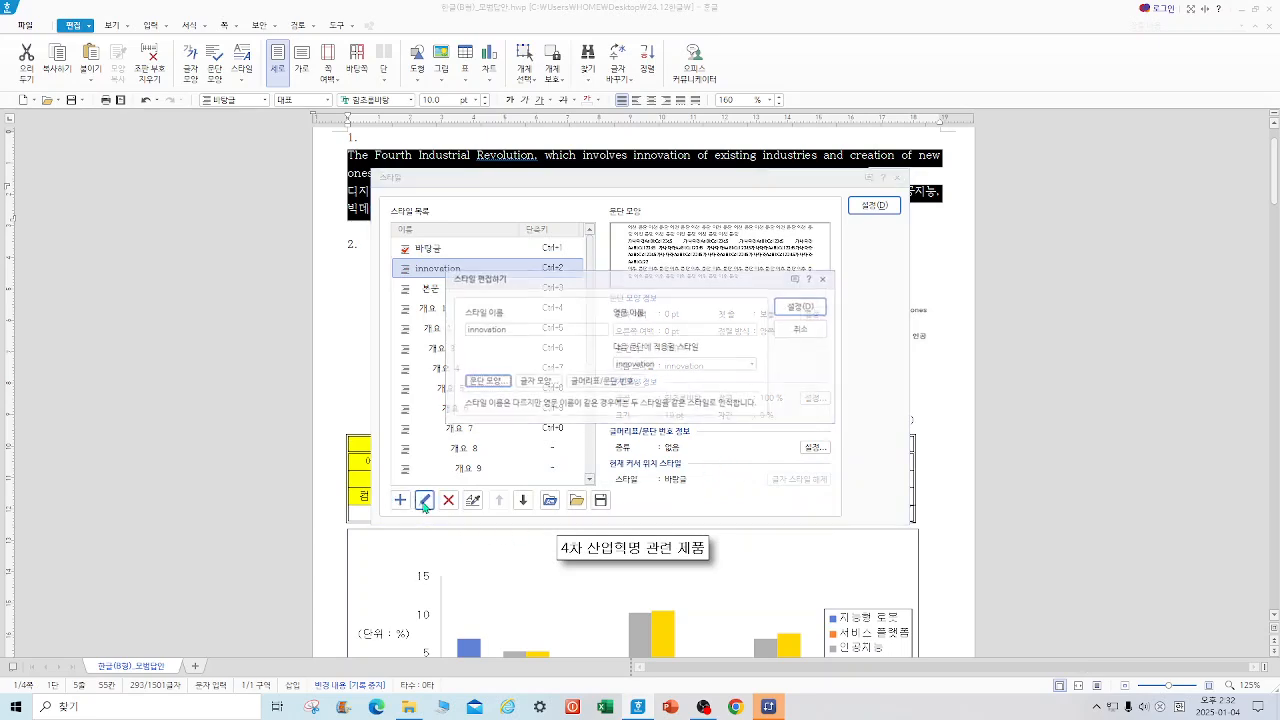
click(494, 383)
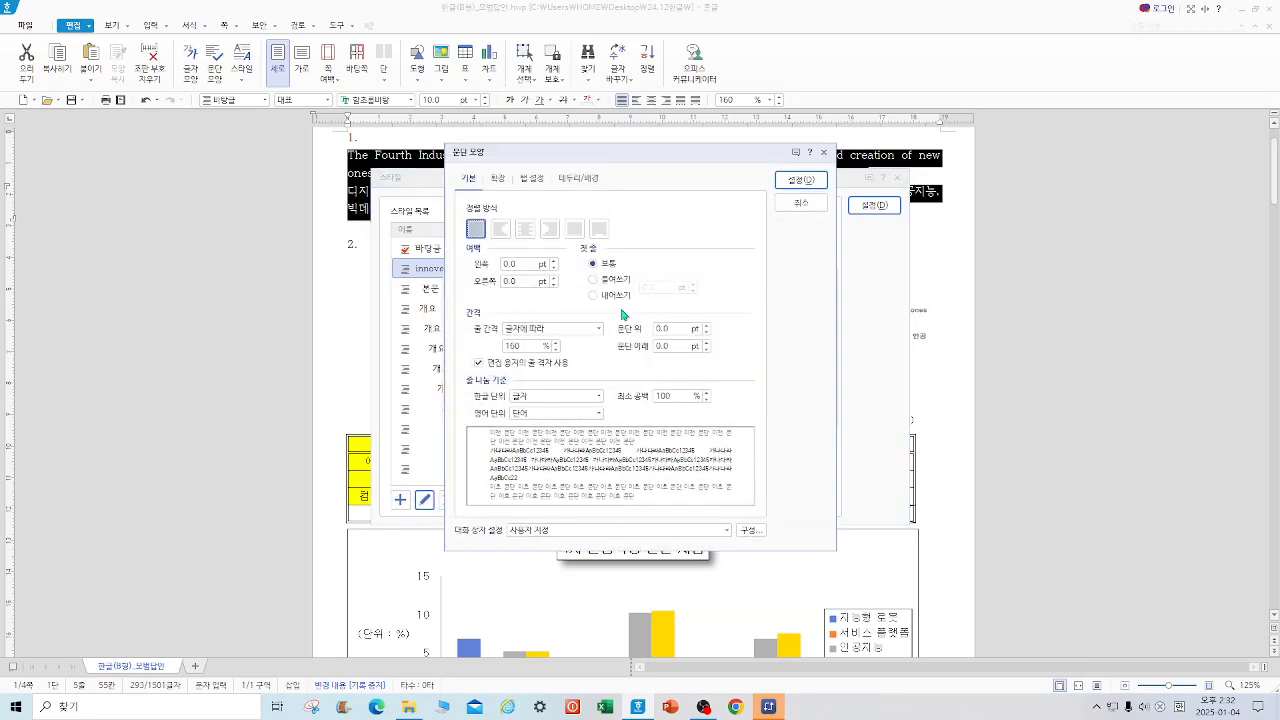
text(13)
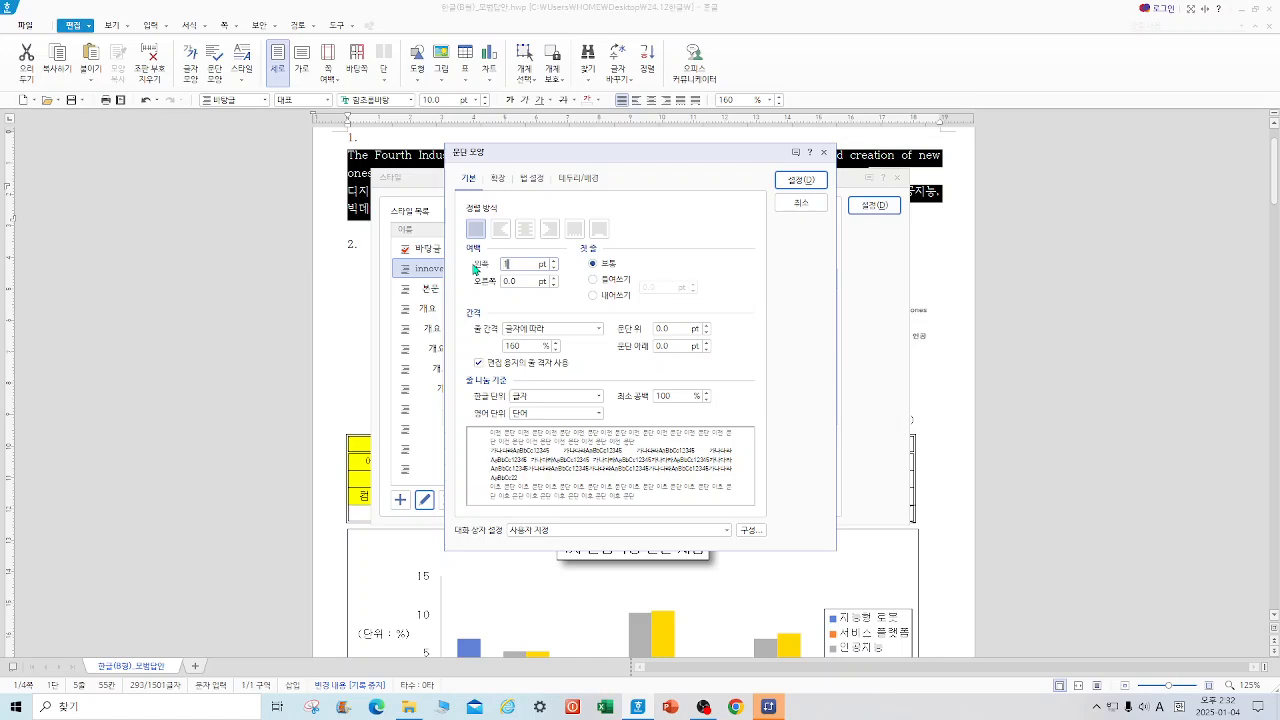
drag(670, 346, 644, 349)
text(10)
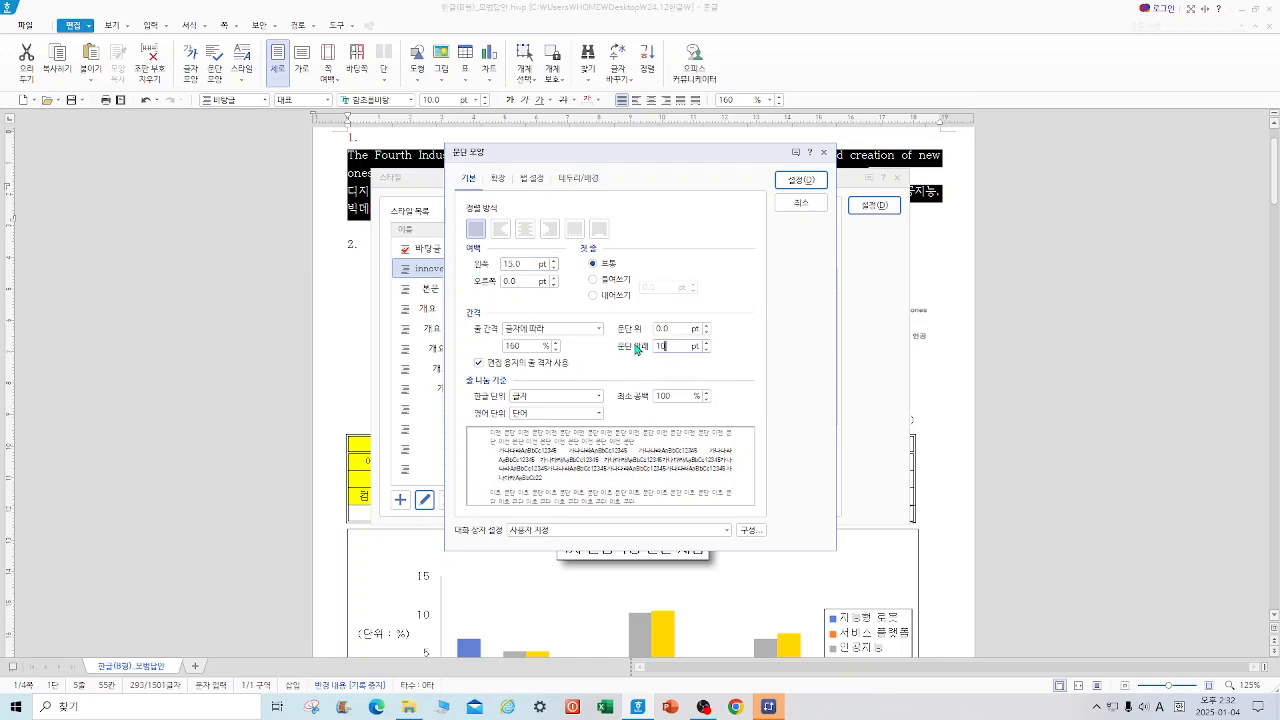
click(812, 184)
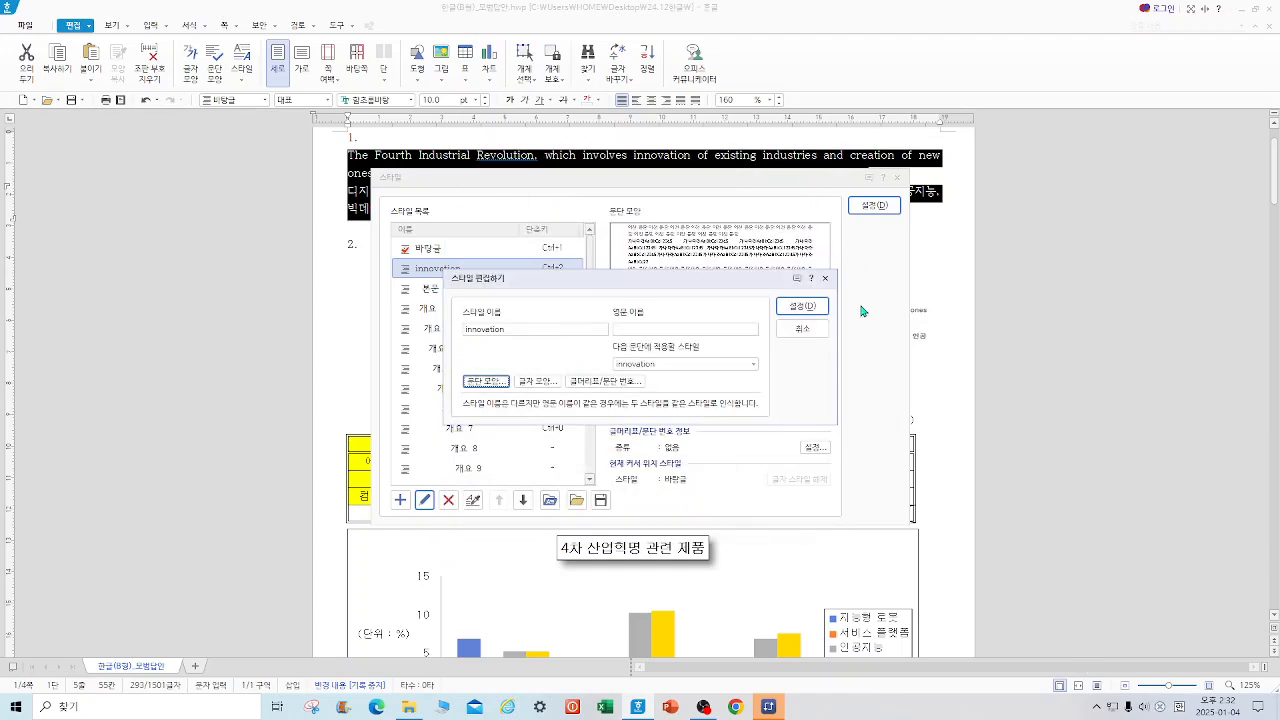
- In the innovation style's character shape, set Korean (한글) text to the 돋움 font, 95% width (장평) and 5% letter spacing (자간)
click(546, 383)
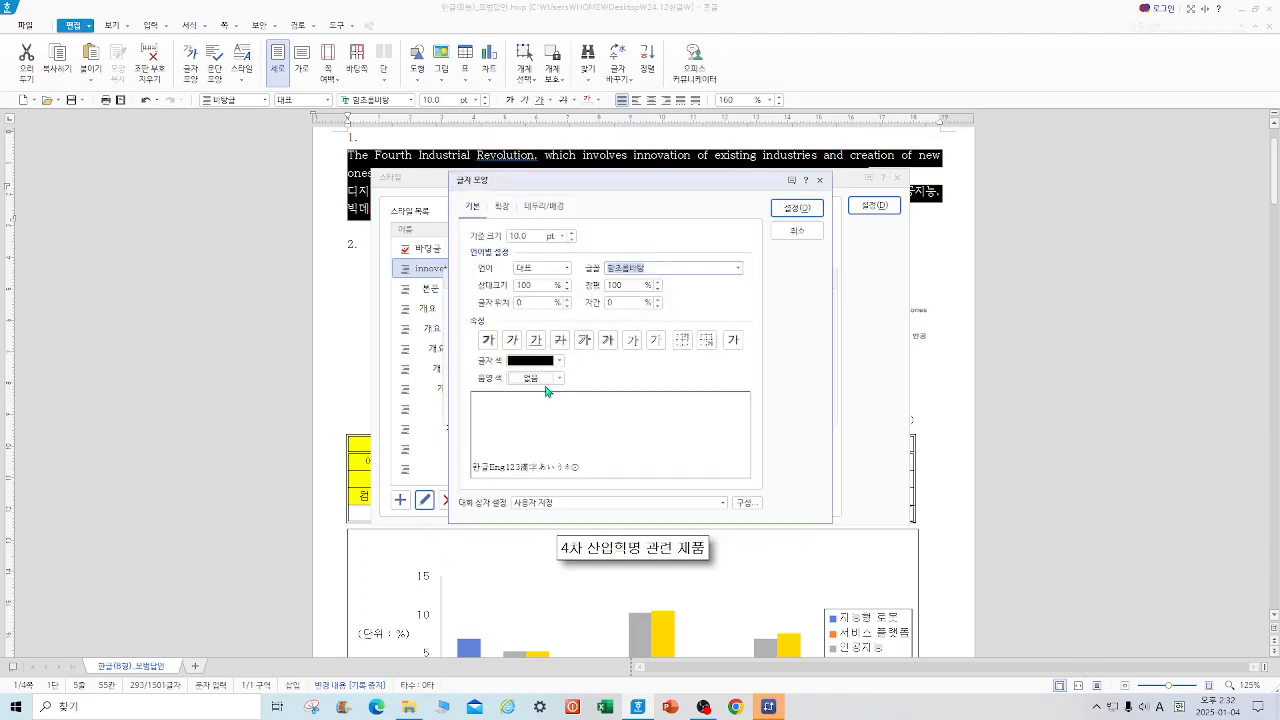
click(568, 270)
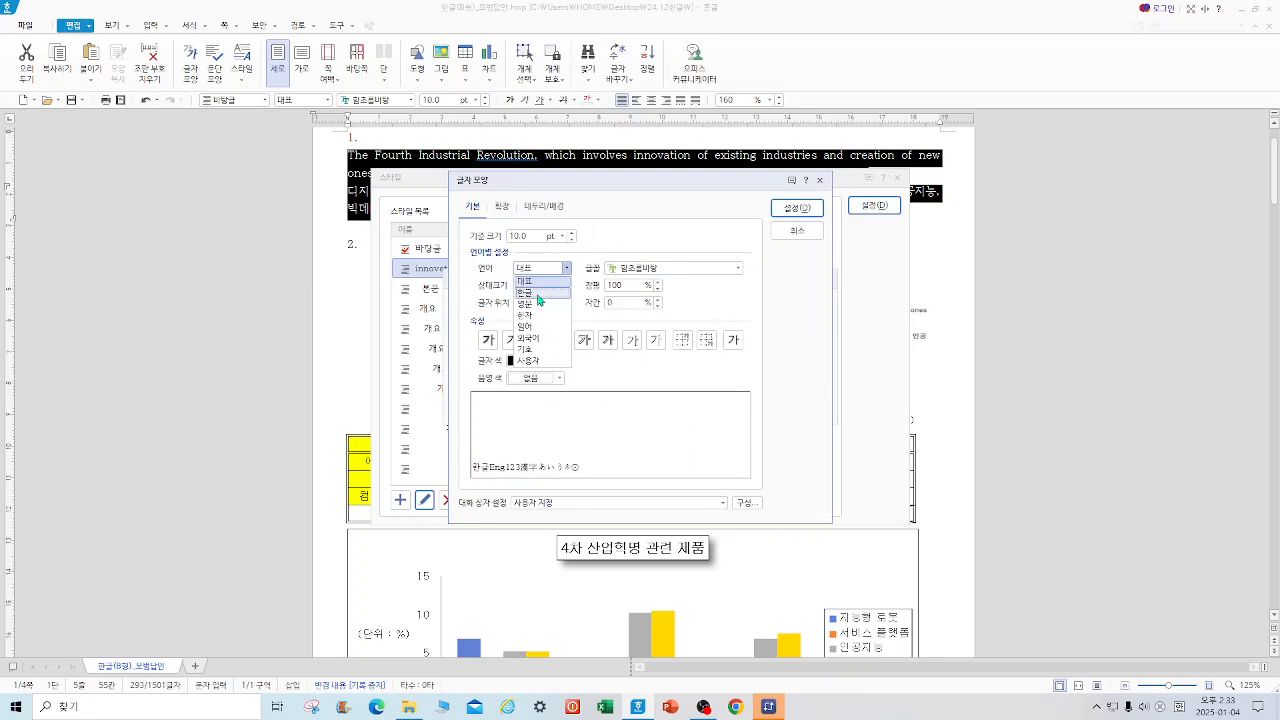
click(538, 293)
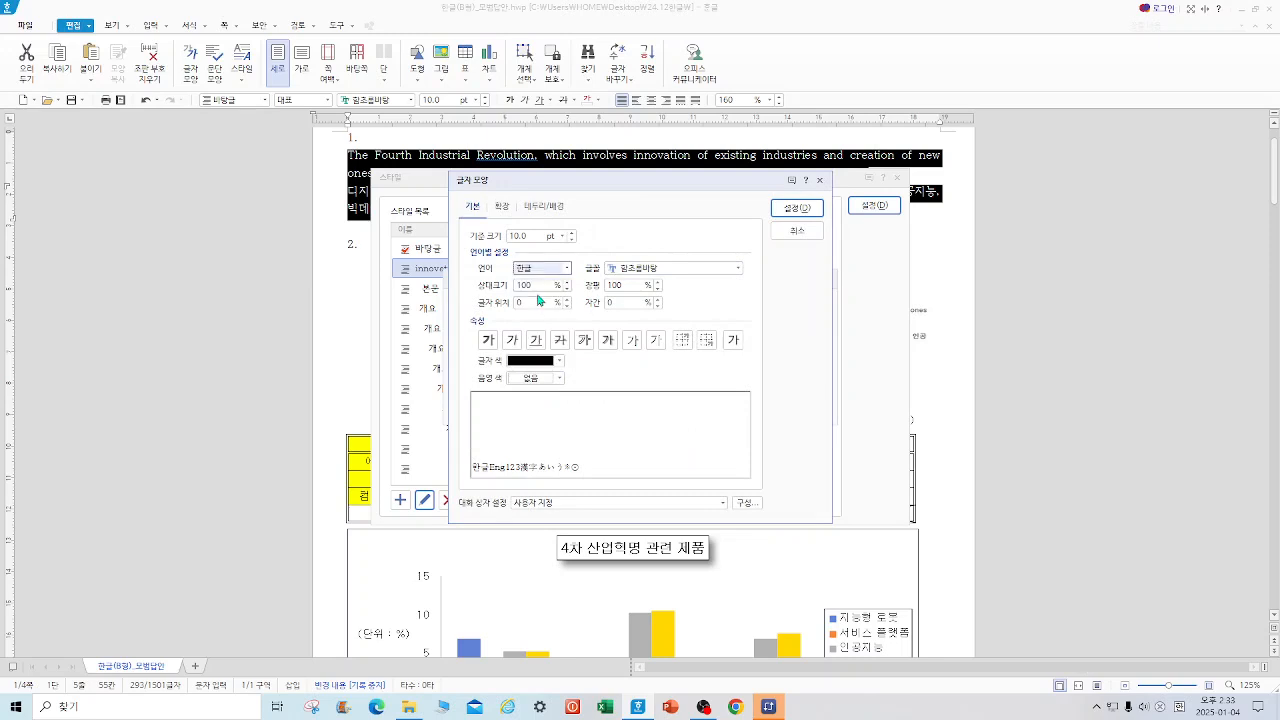
click(740, 269)
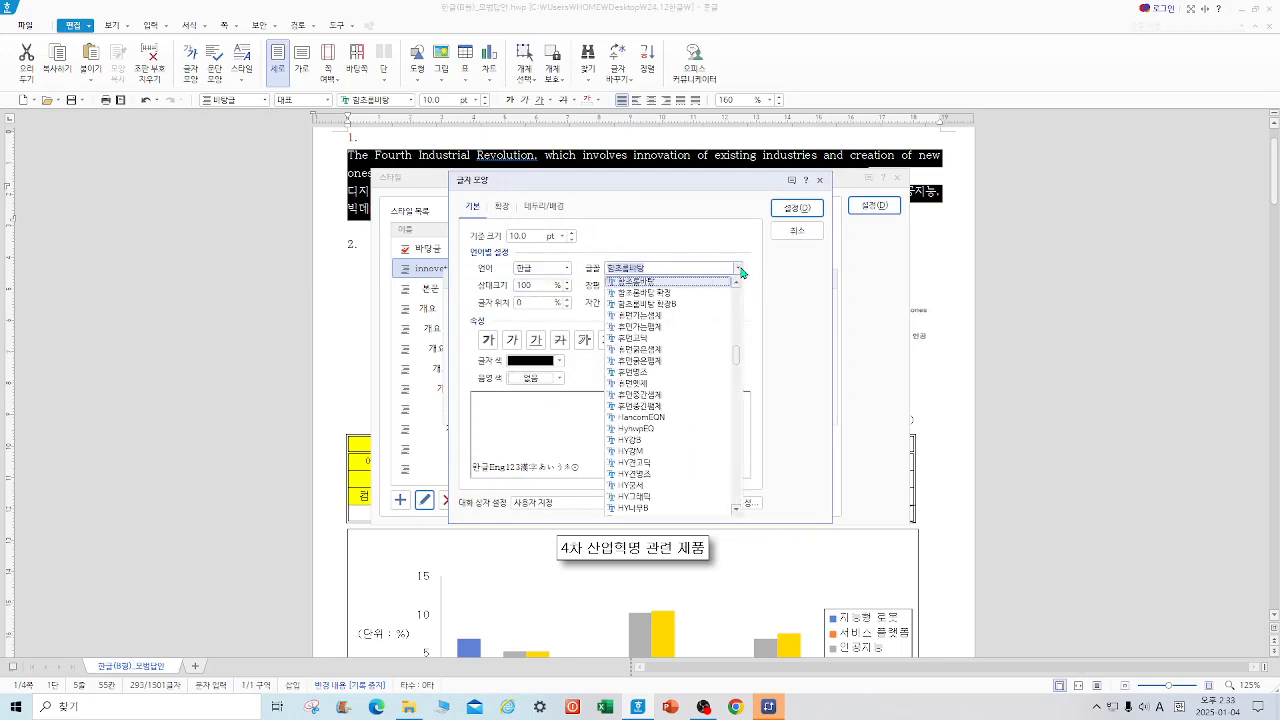
drag(737, 357, 734, 284)
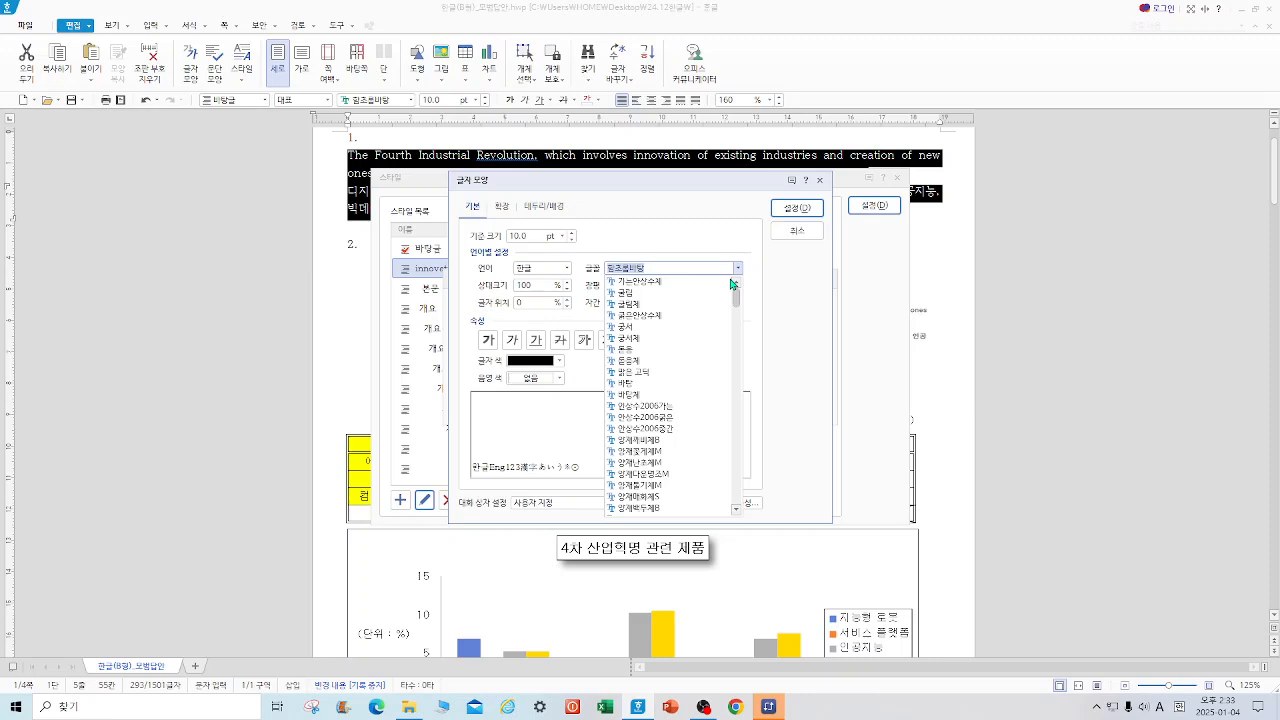
click(638, 349)
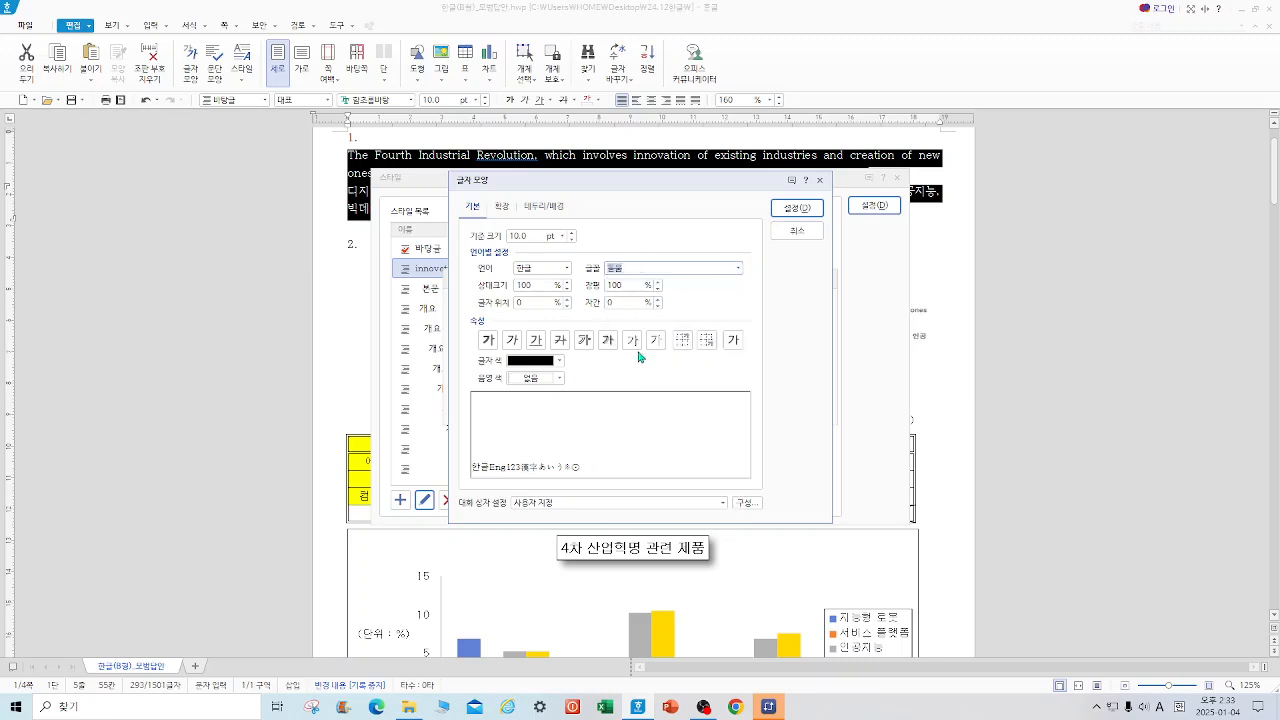
click(628, 288)
text(95)
click(612, 304)
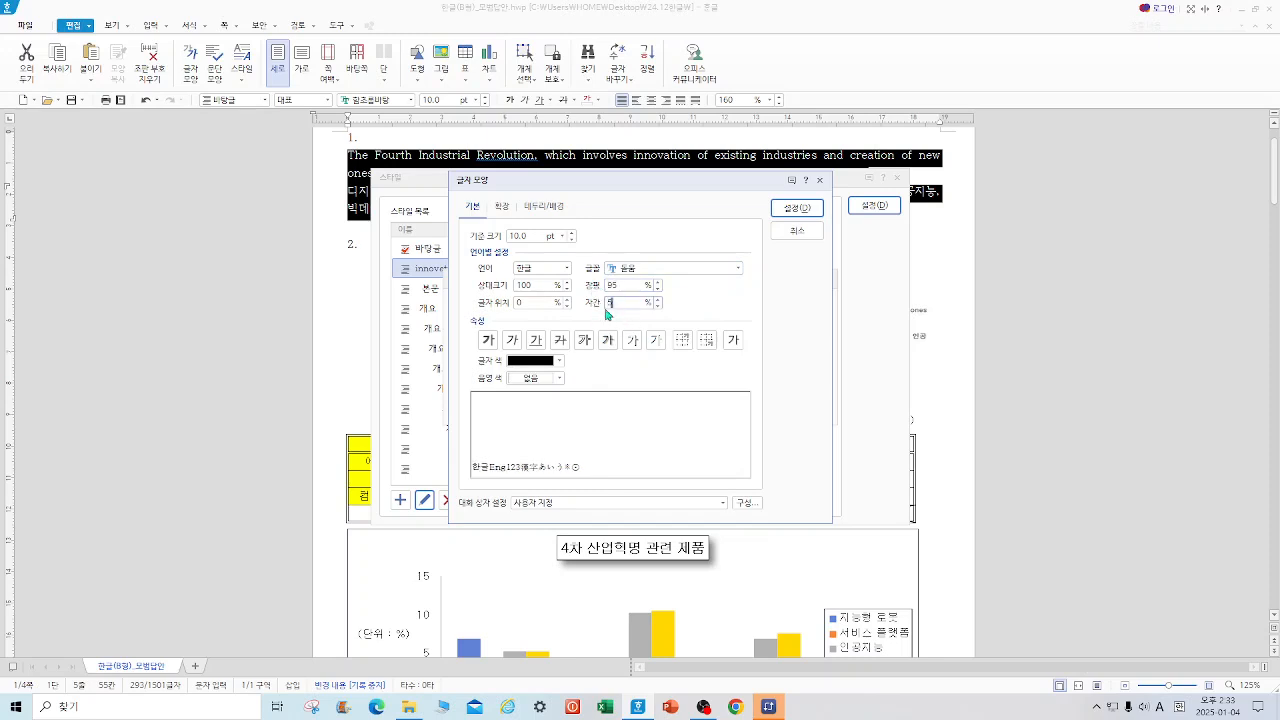
text(5)
- Set the style's English (영문) text to 굴림, 95% width and 5% letter spacing, and apply the innovation style to the selected paragraphs
click(566, 268)
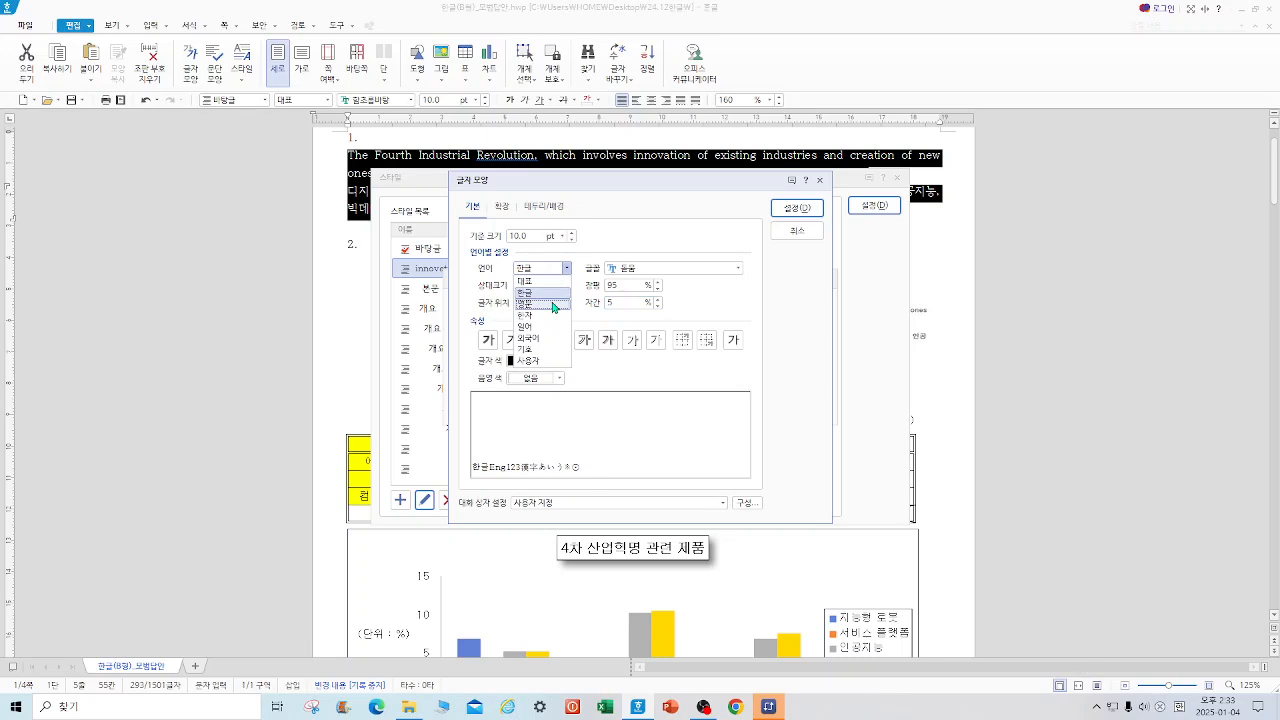
click(554, 304)
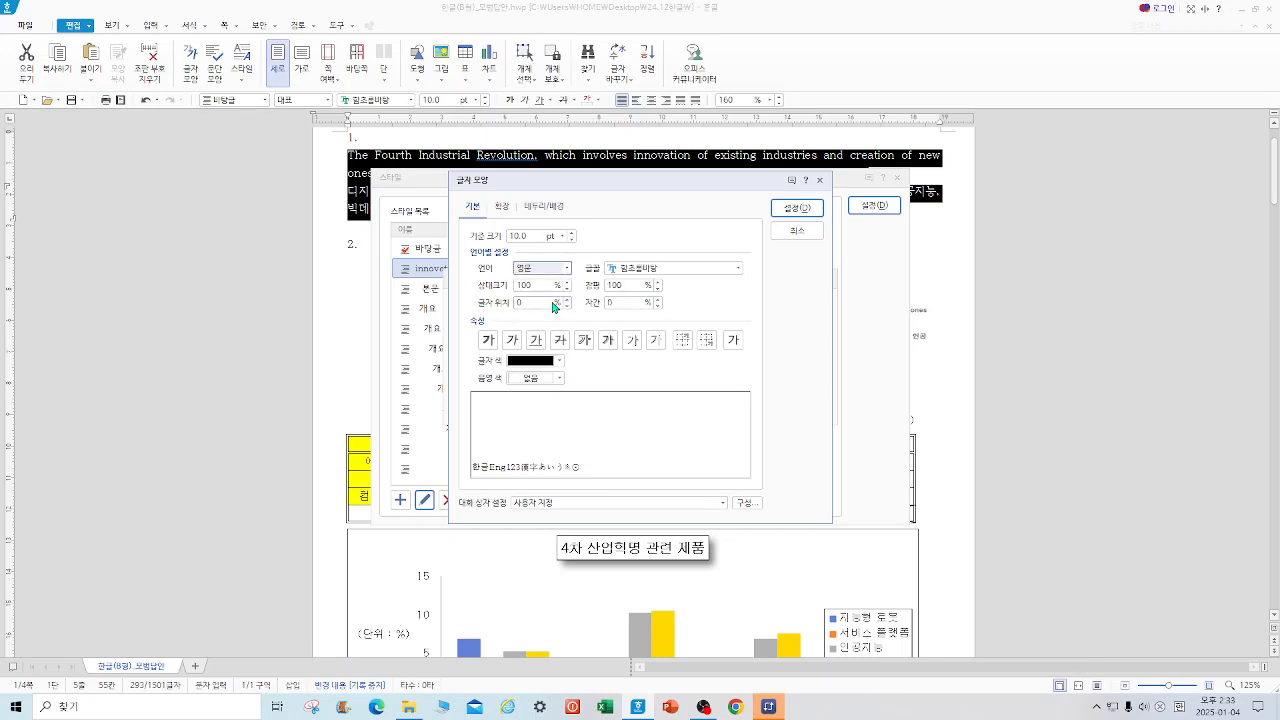
click(738, 268)
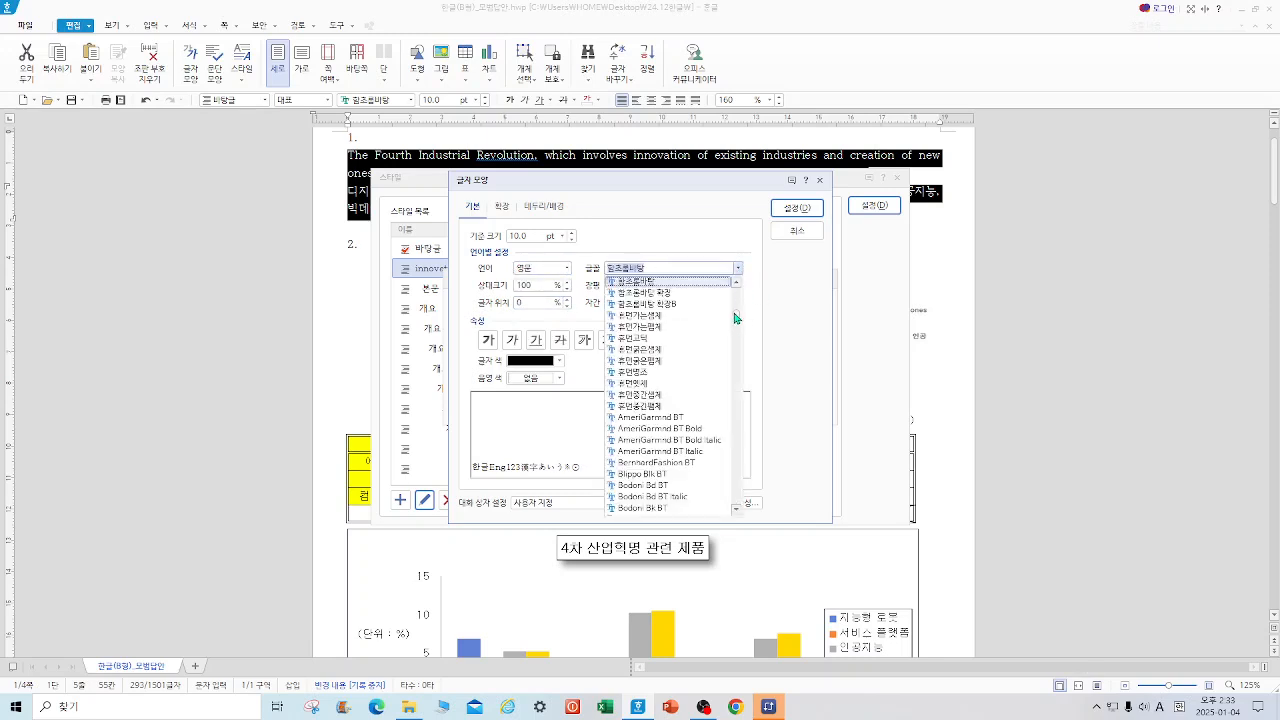
click(659, 294)
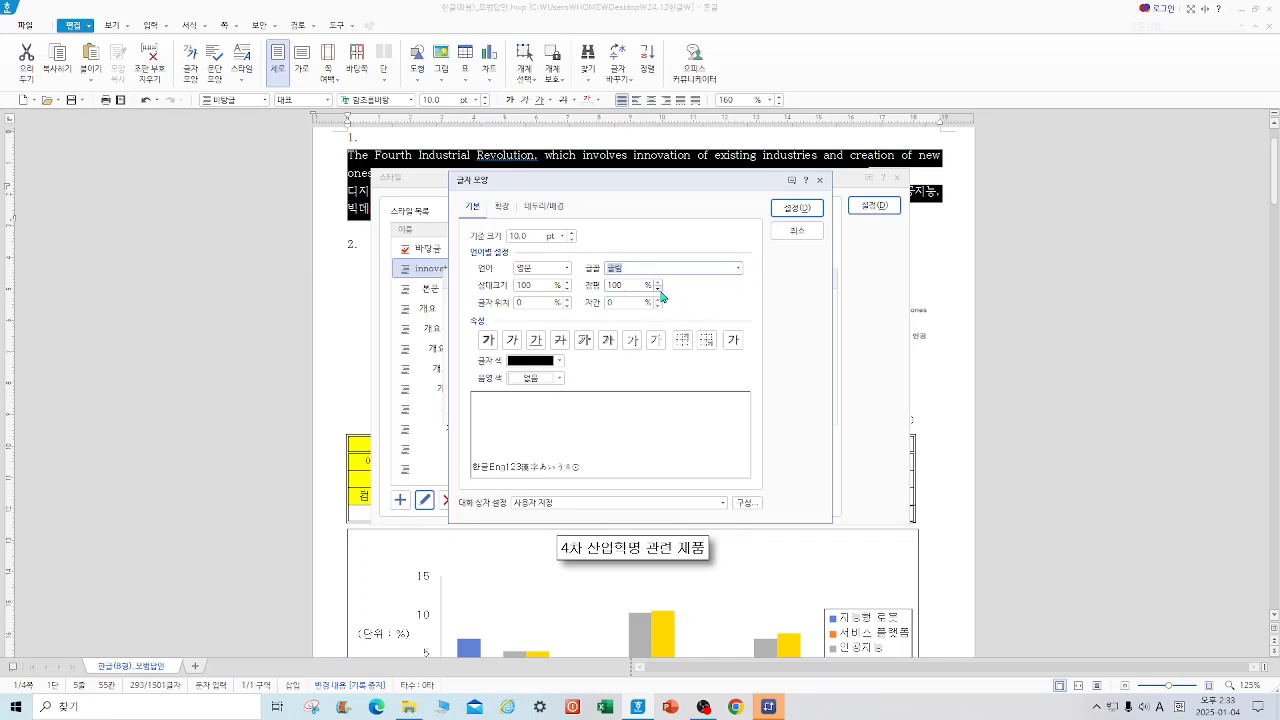
double_click(630, 285)
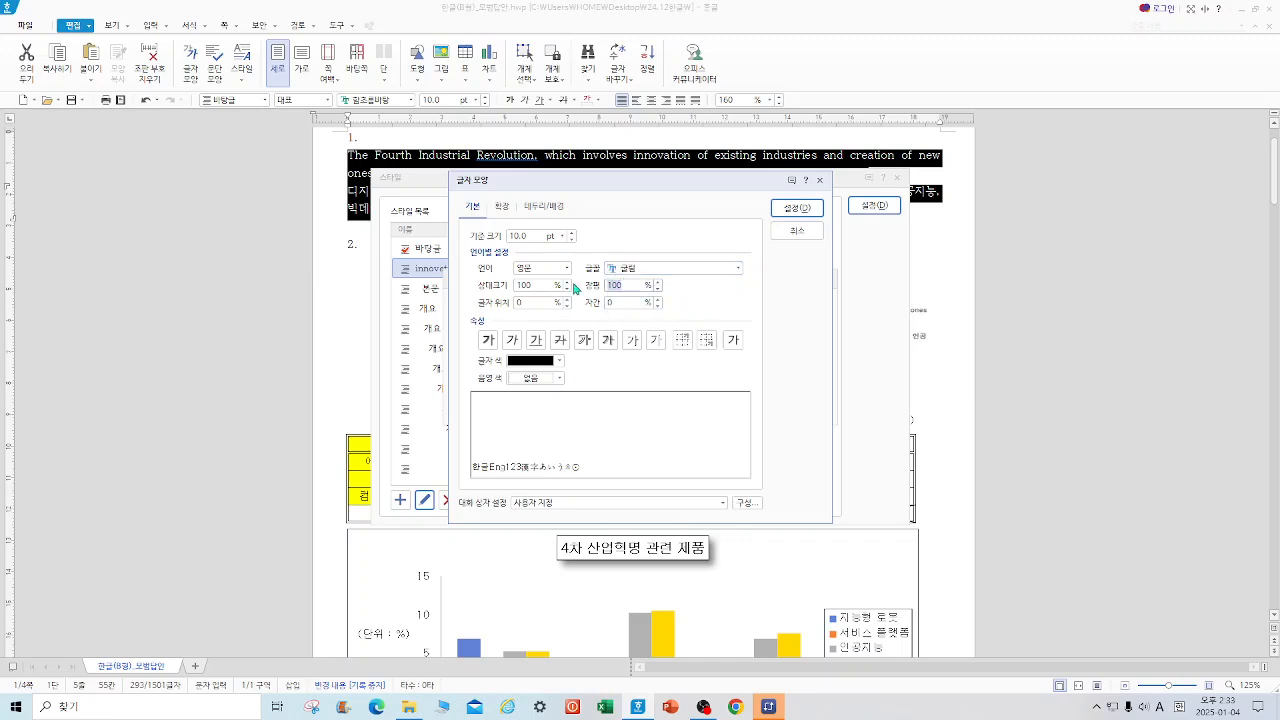
text(95)
double_click(624, 303)
click(797, 208)
click(798, 307)
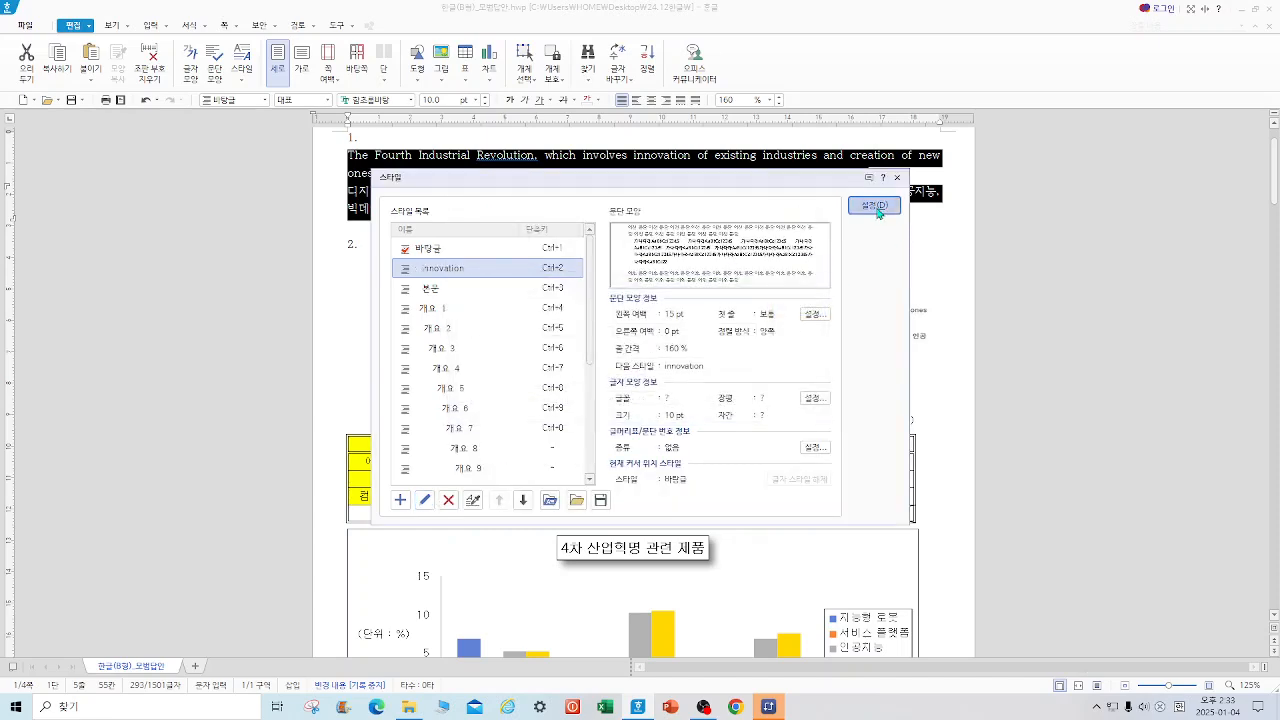
click(874, 205)
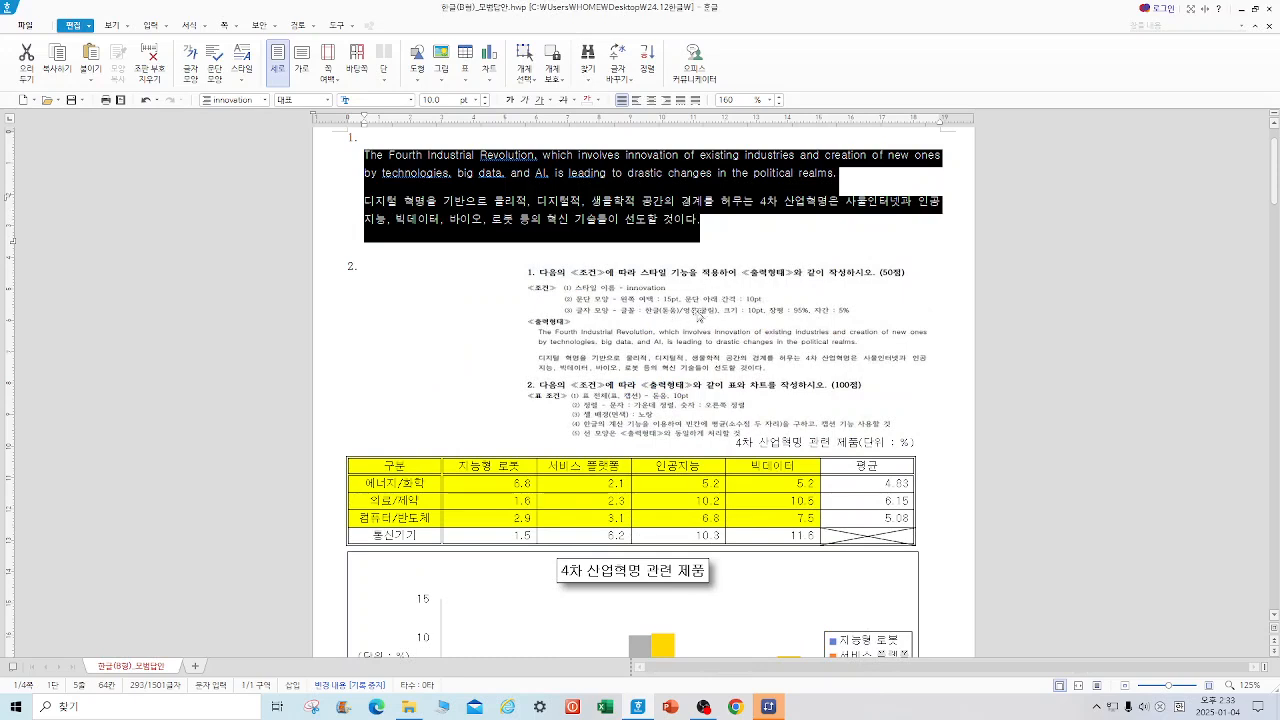
- Crop the instruction picture to its item 2 table conditions, about 19.5 mm high, and move it up beside the 2. heading above the table
click(929, 288)
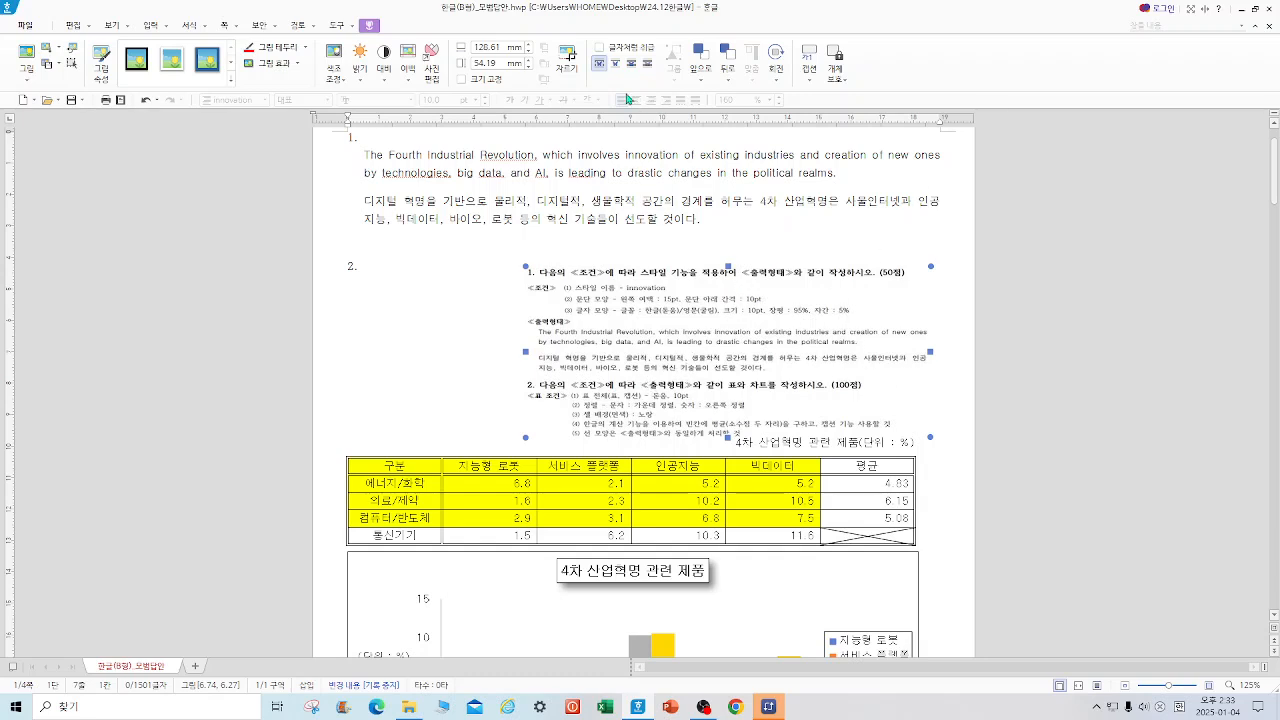
click(566, 60)
drag(730, 268, 731, 372)
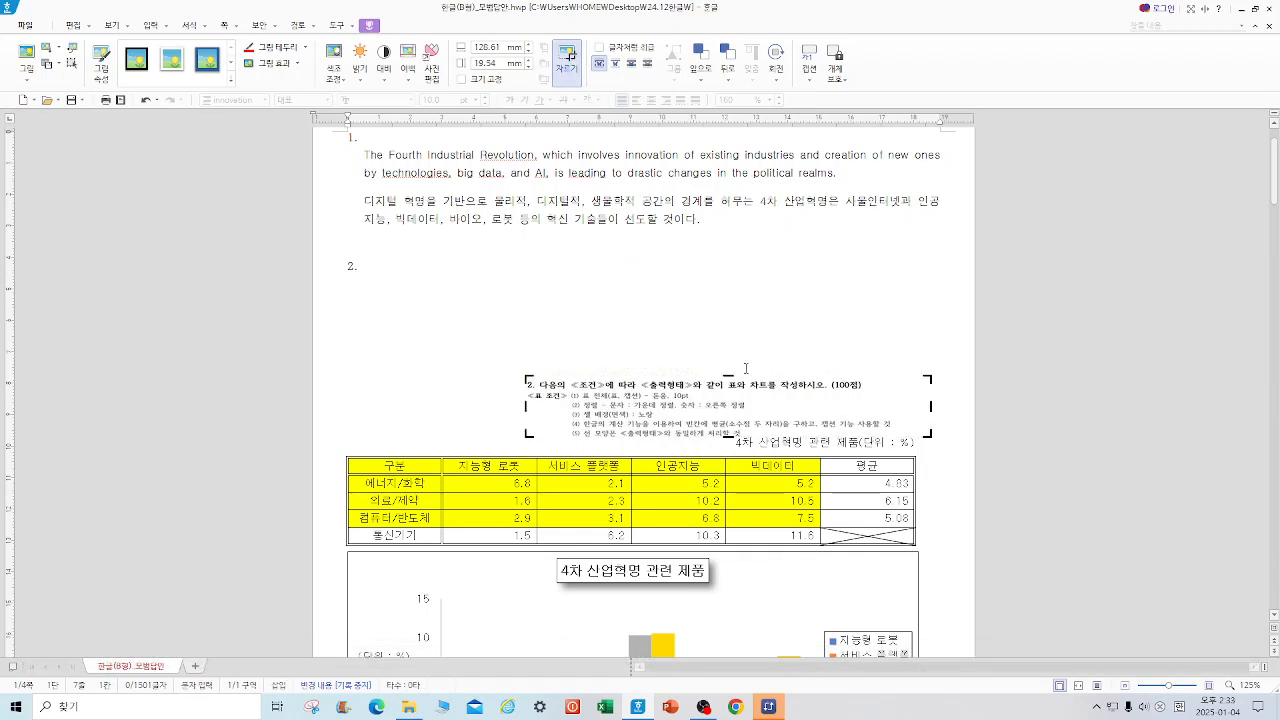
drag(818, 398, 792, 312)
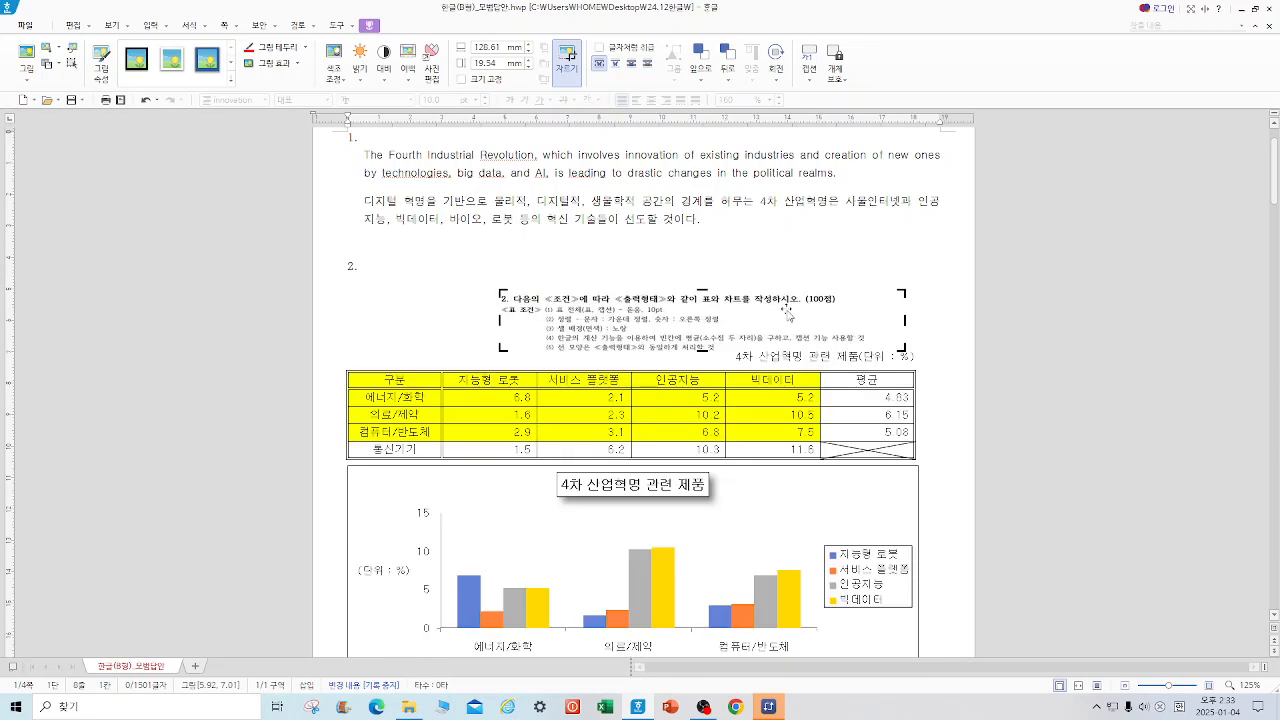
drag(662, 326, 645, 279)
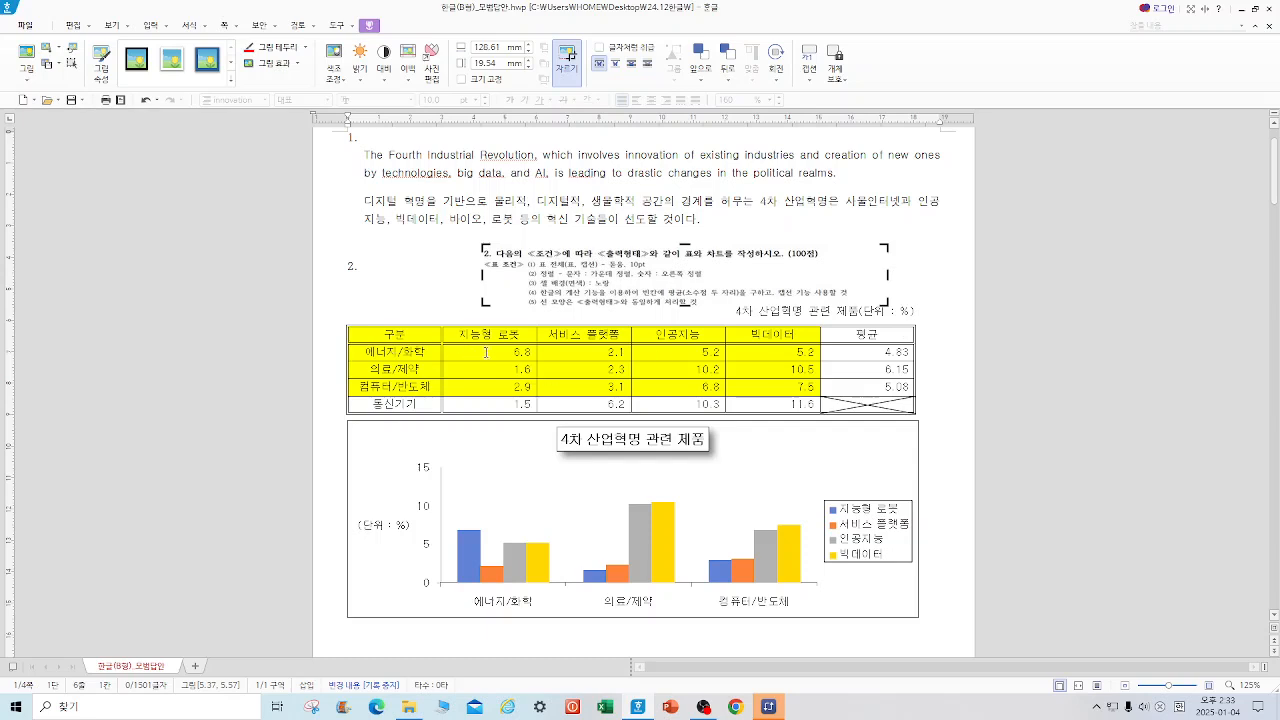
- Clear the 평균 values in the 에너지/화학, 의료/제약 and 컴퓨터/반도체 rows of the table
click(870, 393)
drag(870, 388, 870, 352)
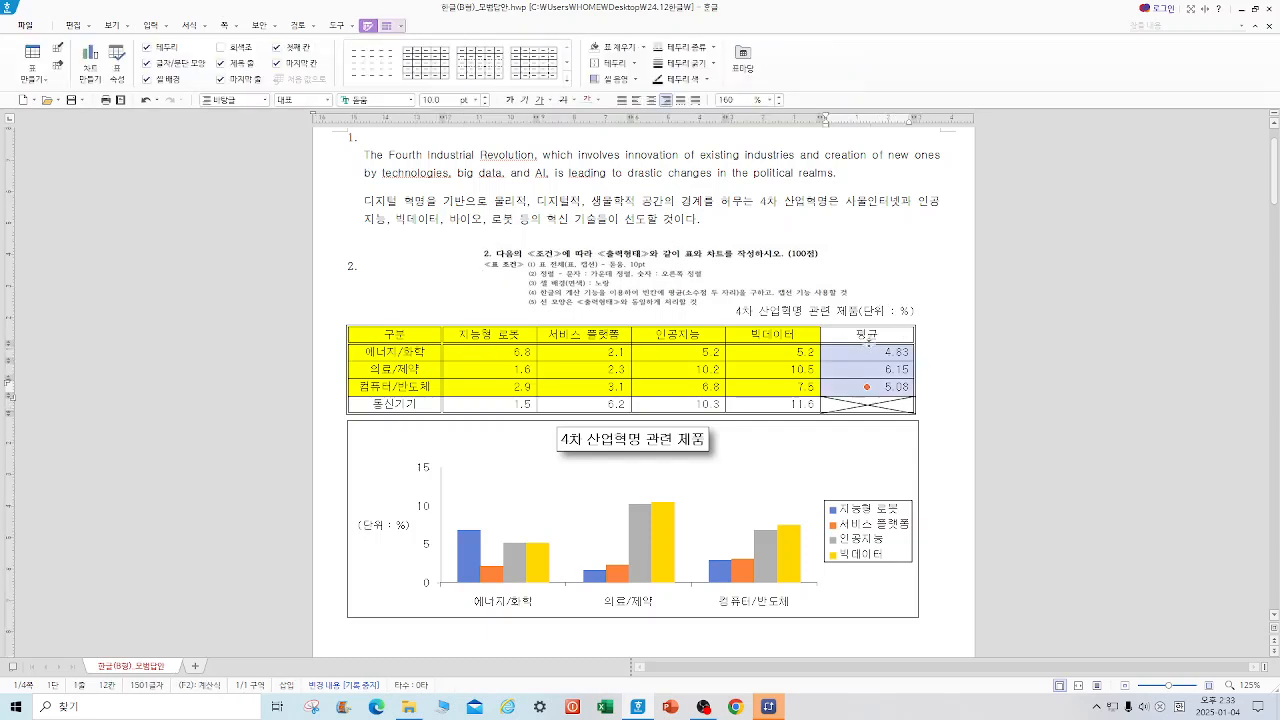
key(Delete)
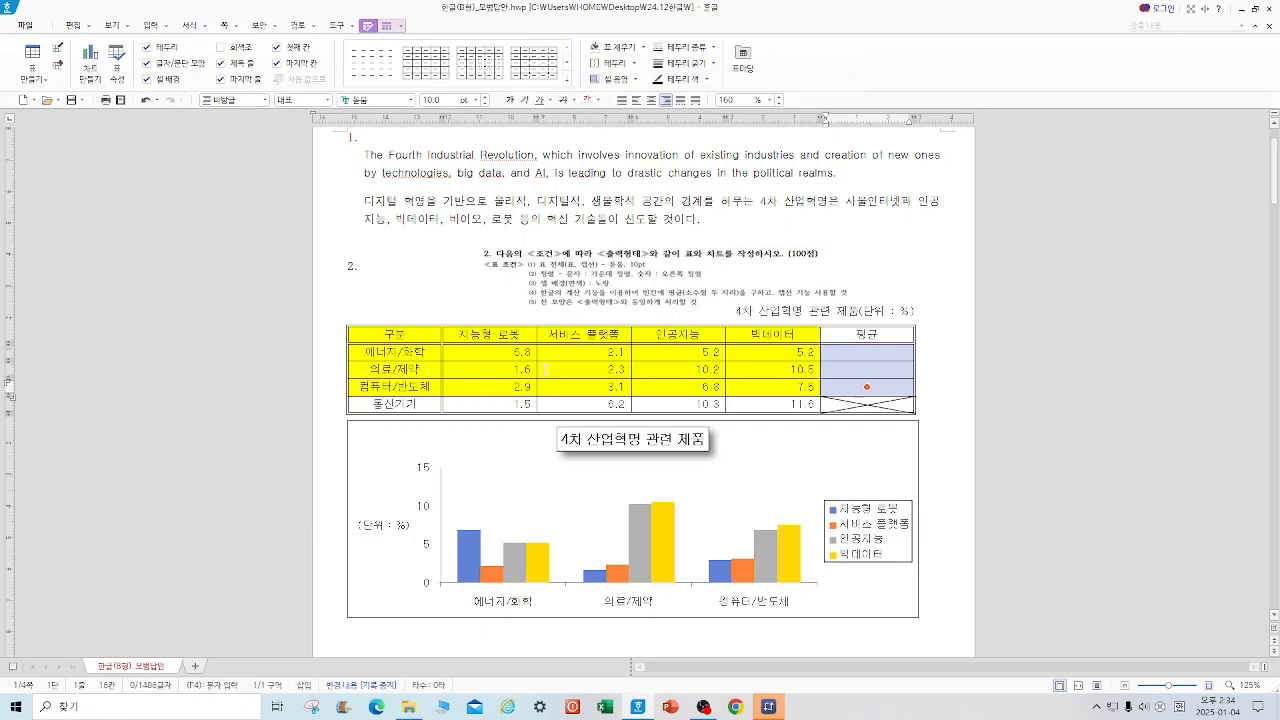
- Calculate the row averages of the 에너지/화학, 의료/제약 and 컴퓨터/반도체 rows into the 평균 column using block calculation with two decimals
drag(501, 352, 838, 390)
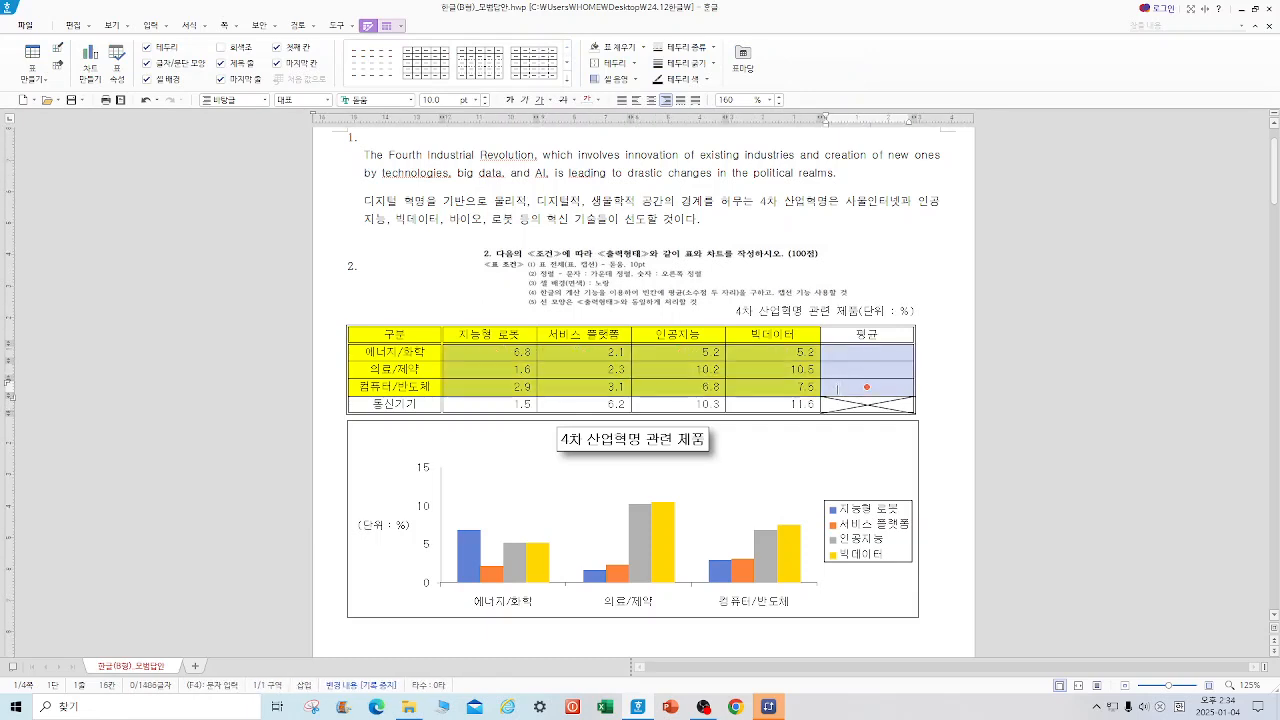
right_click(838, 383)
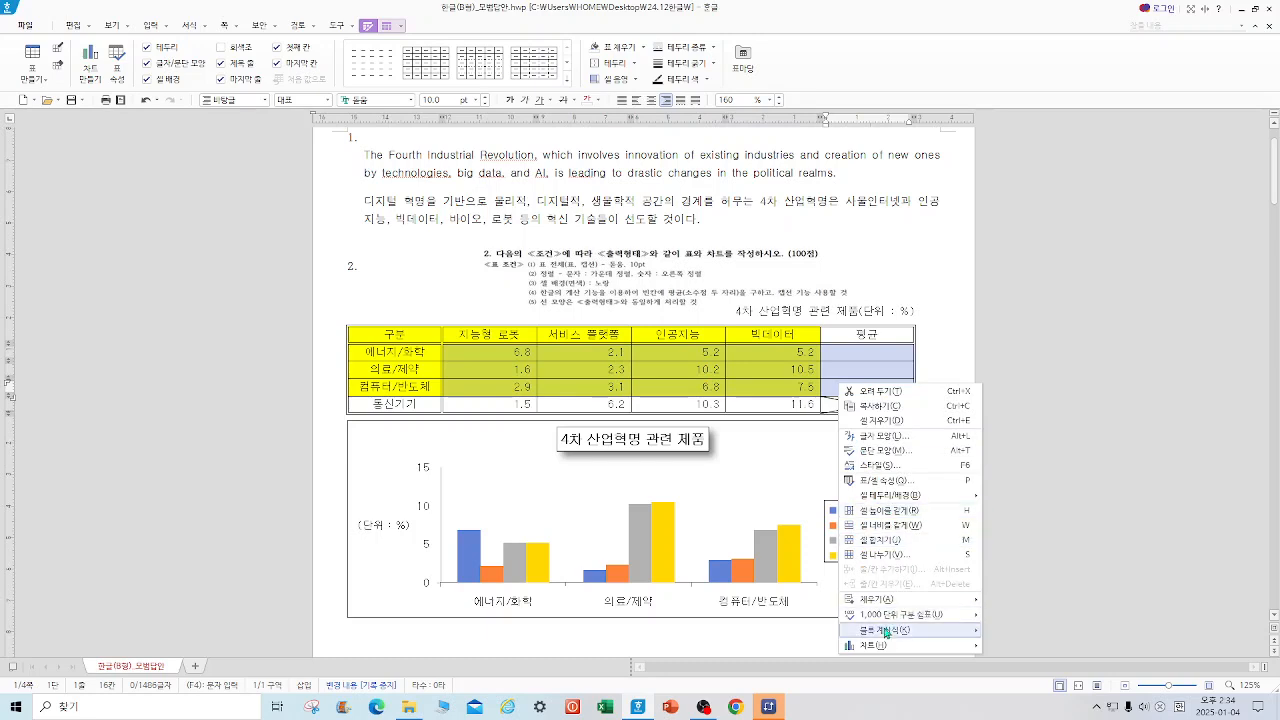
mouse_move(883, 638)
click(1026, 644)
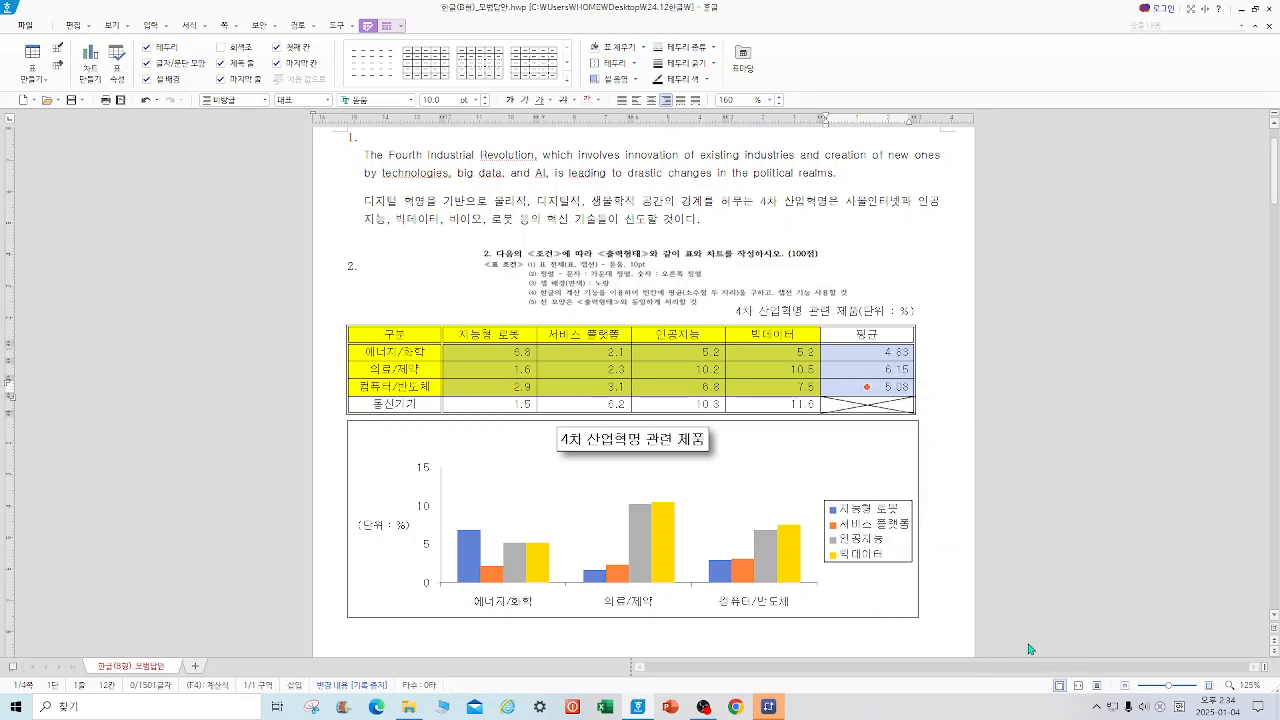
click(943, 470)
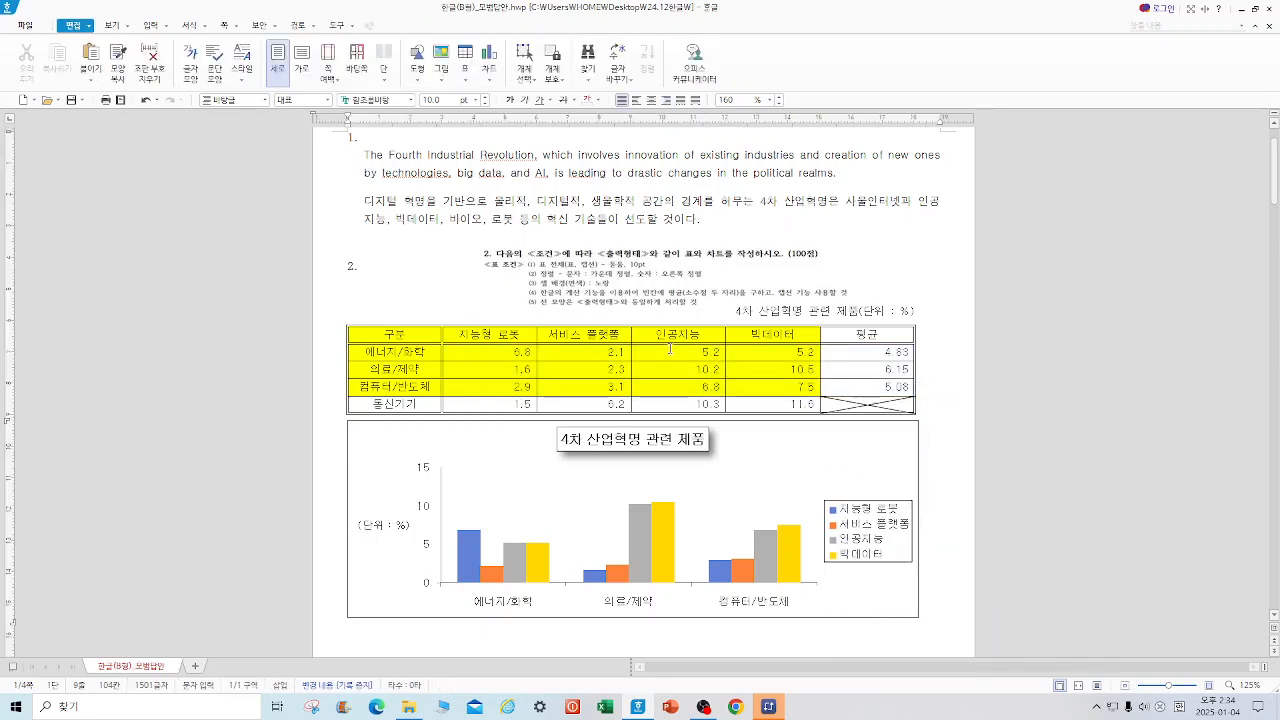
- Replace the existing chart with a clustered column chart built from the table's 구분 through 빅데이터 columns, header through 컴퓨터/반도체 rows
click(822, 466)
key(Delete)
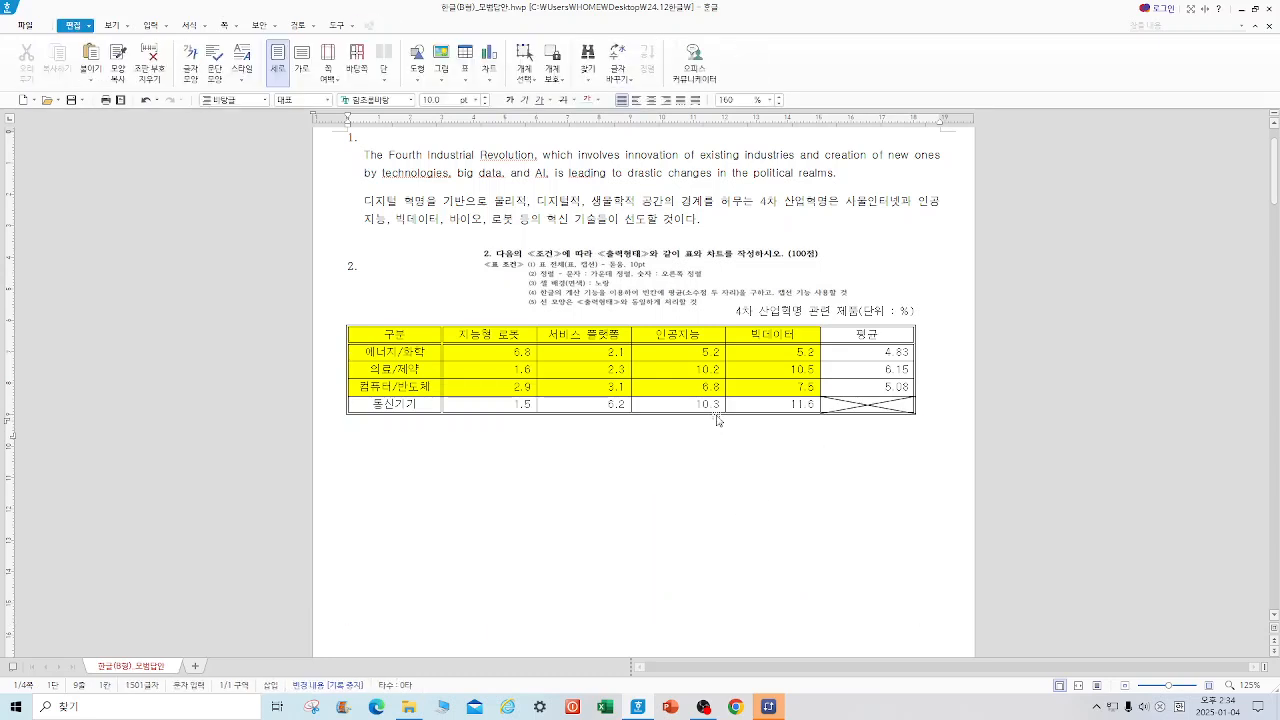
drag(369, 334, 749, 383)
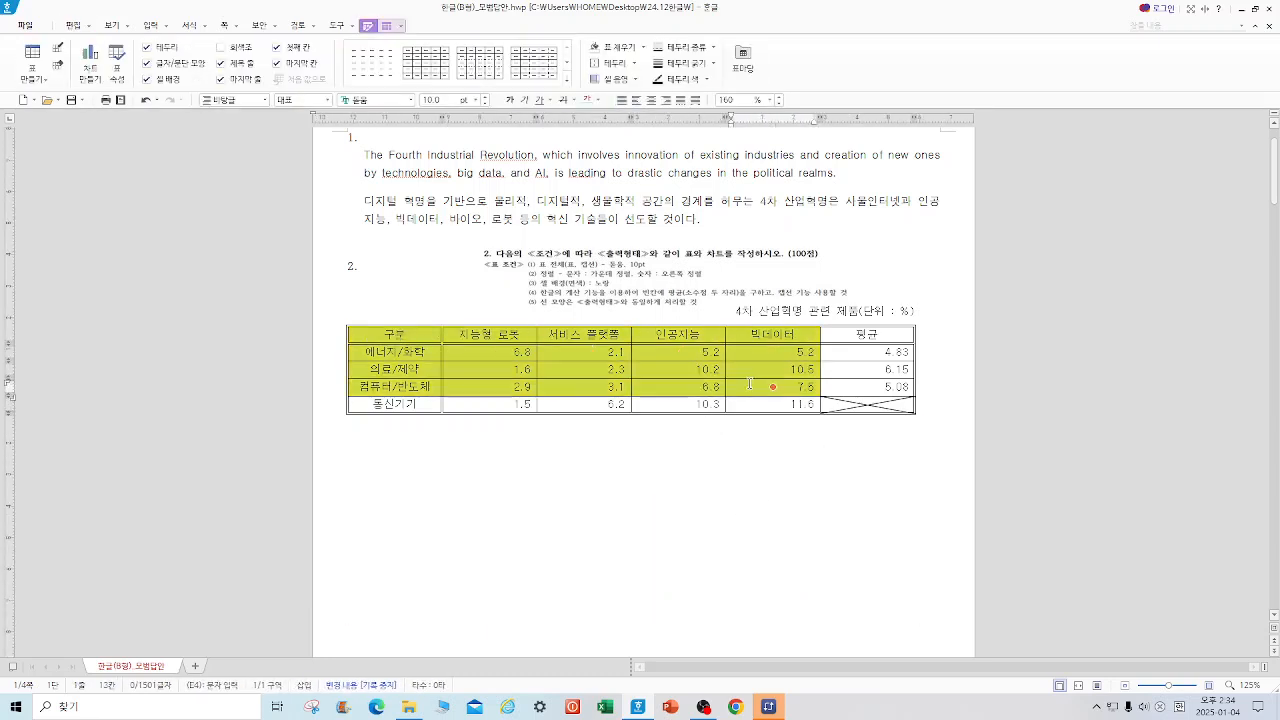
click(166, 27)
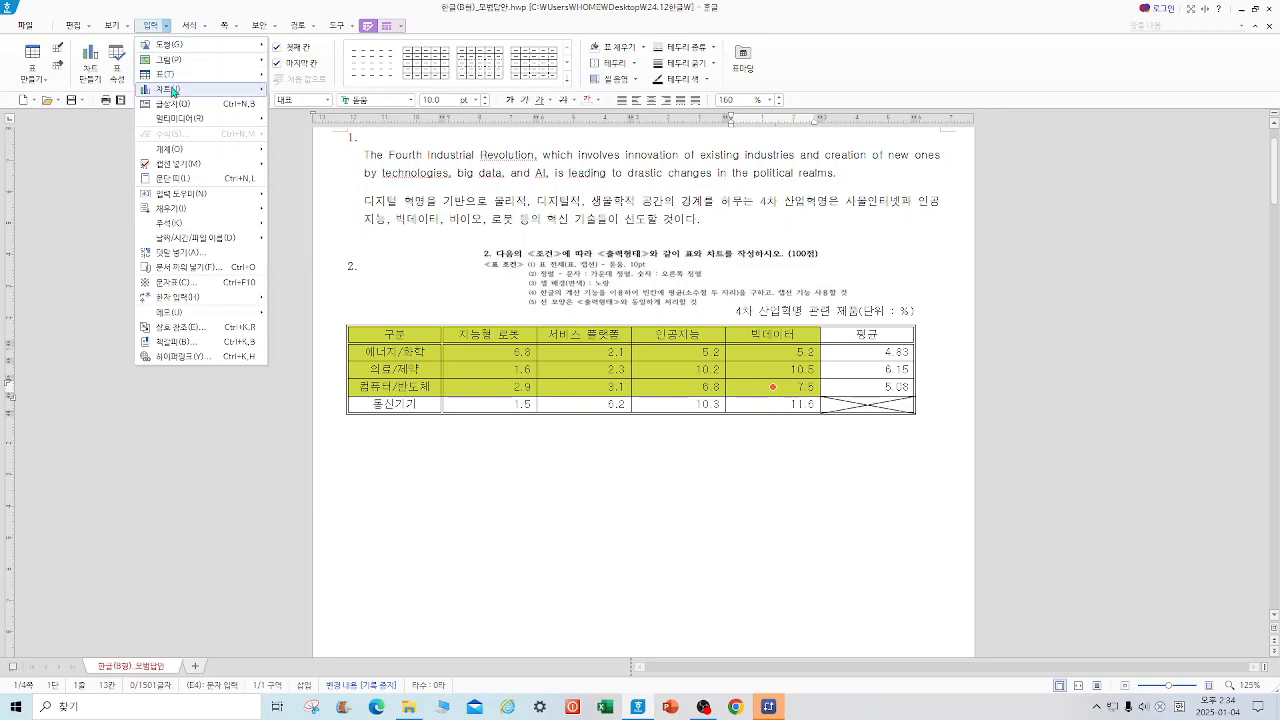
mouse_move(173, 92)
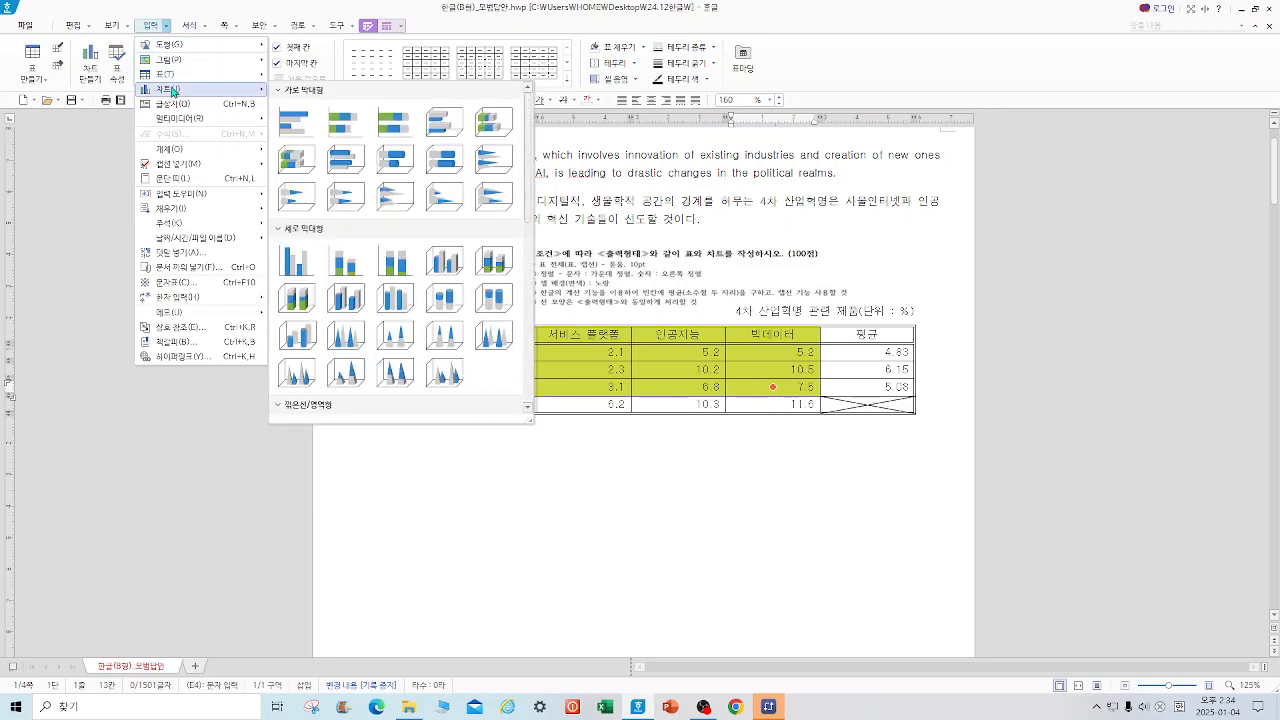
click(296, 262)
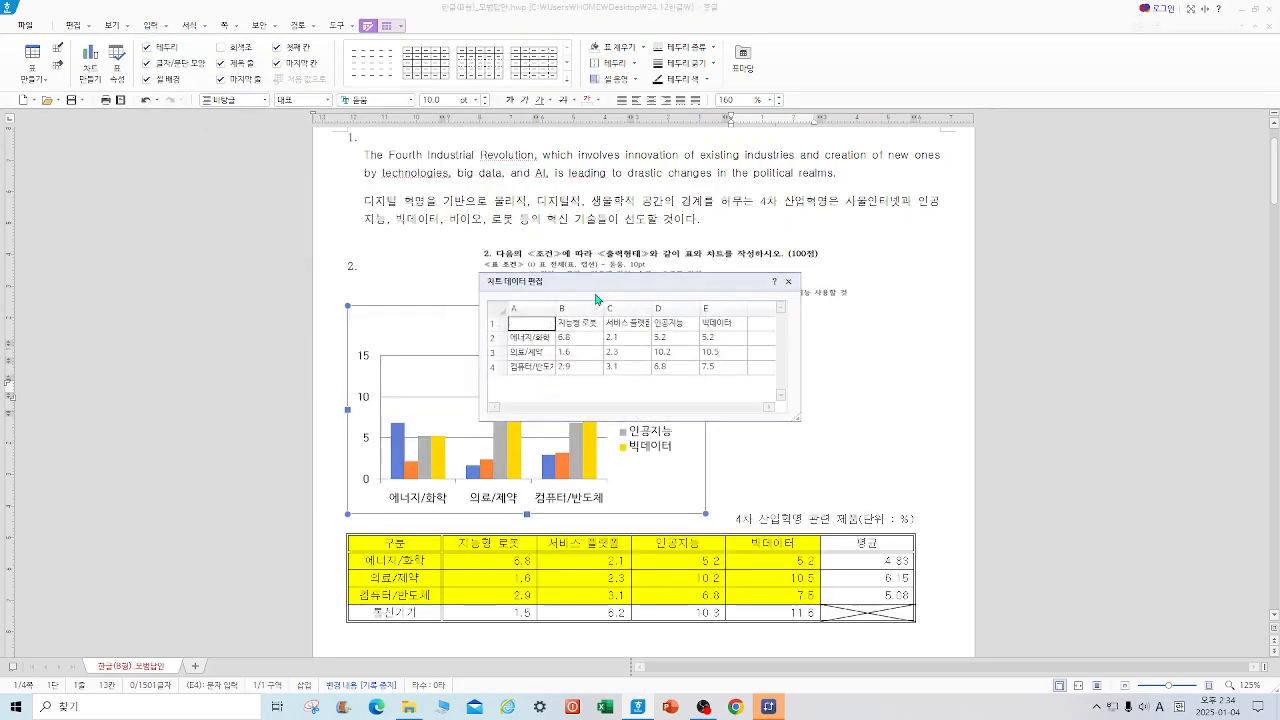
click(789, 277)
- Widen the new chart to the table's full width and move it below the table
drag(706, 409, 914, 406)
drag(706, 356, 698, 569)
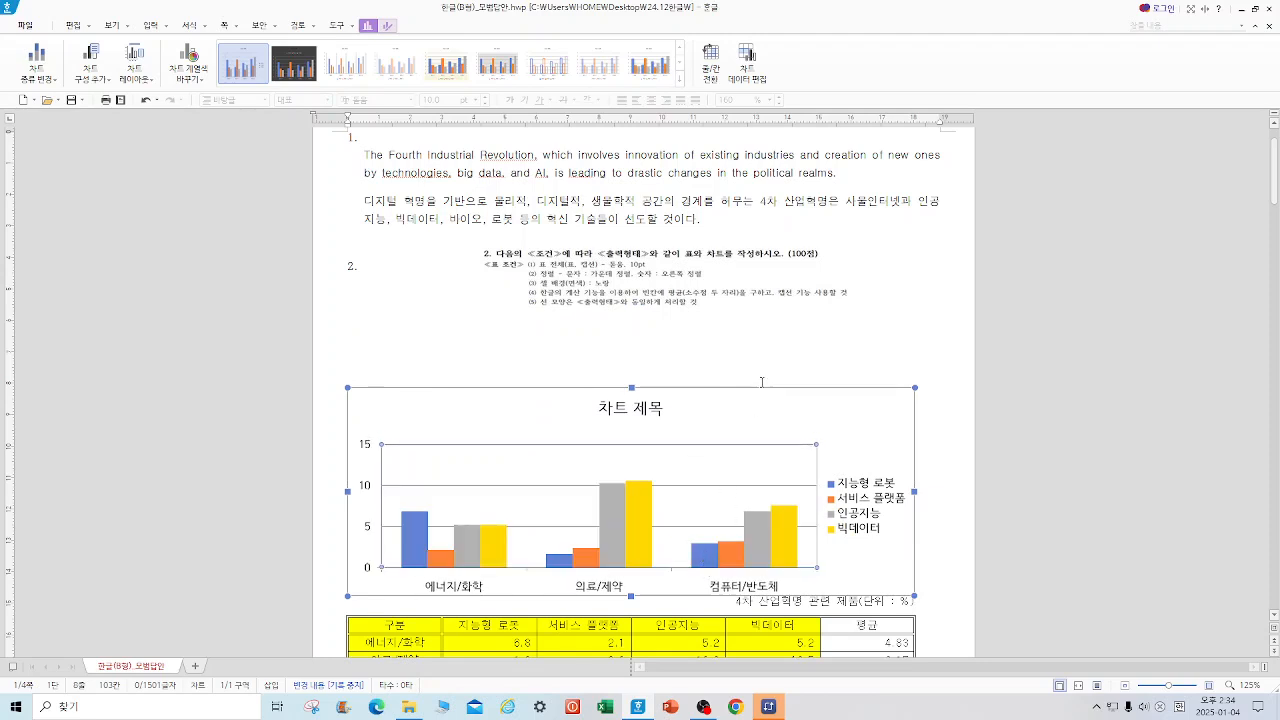
key(ctrl+z)
drag(841, 411, 858, 575)
drag(737, 585, 722, 472)
click(919, 447)
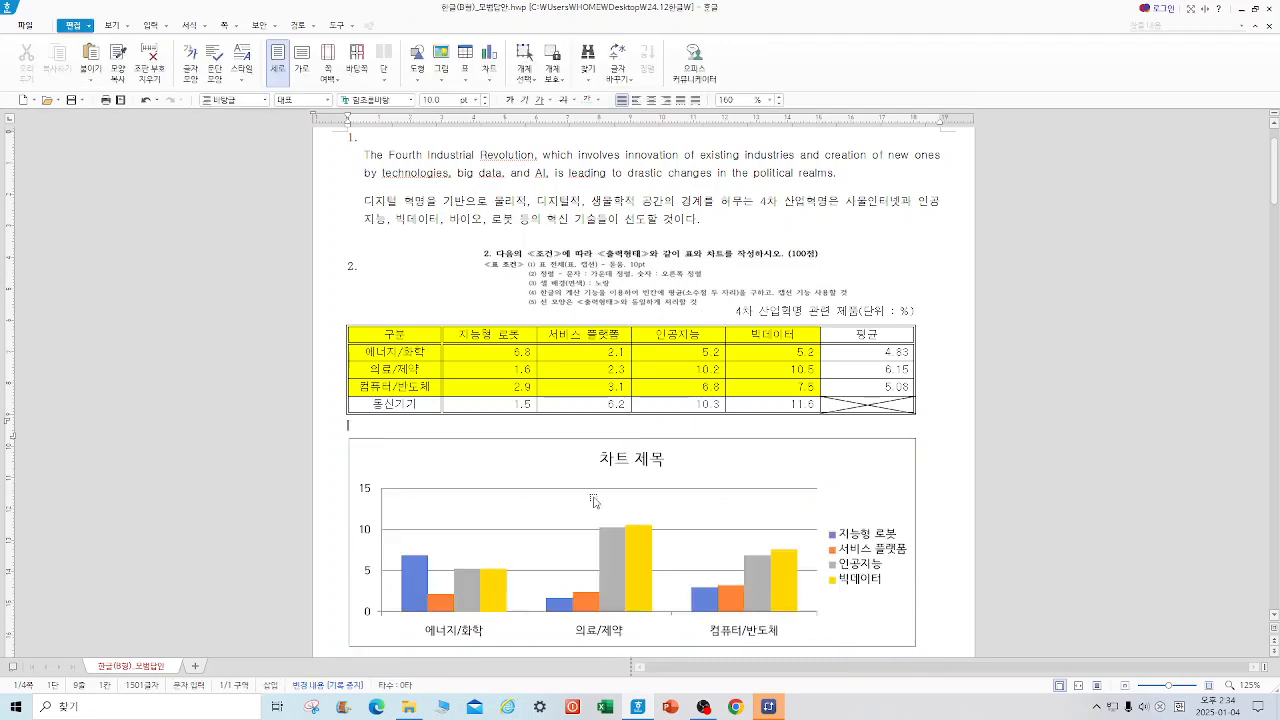
- Change the chart title text to 4차 산업혁명 관련 제품
click(632, 469)
click(627, 470)
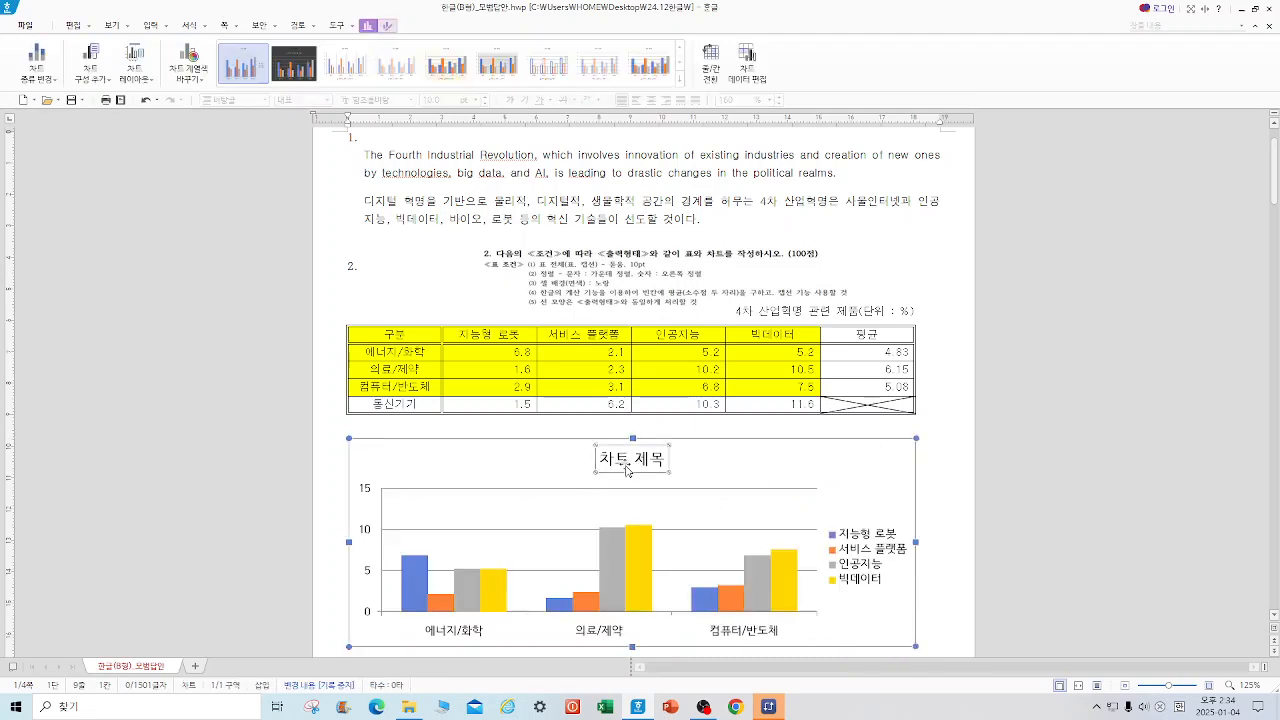
right_click(627, 470)
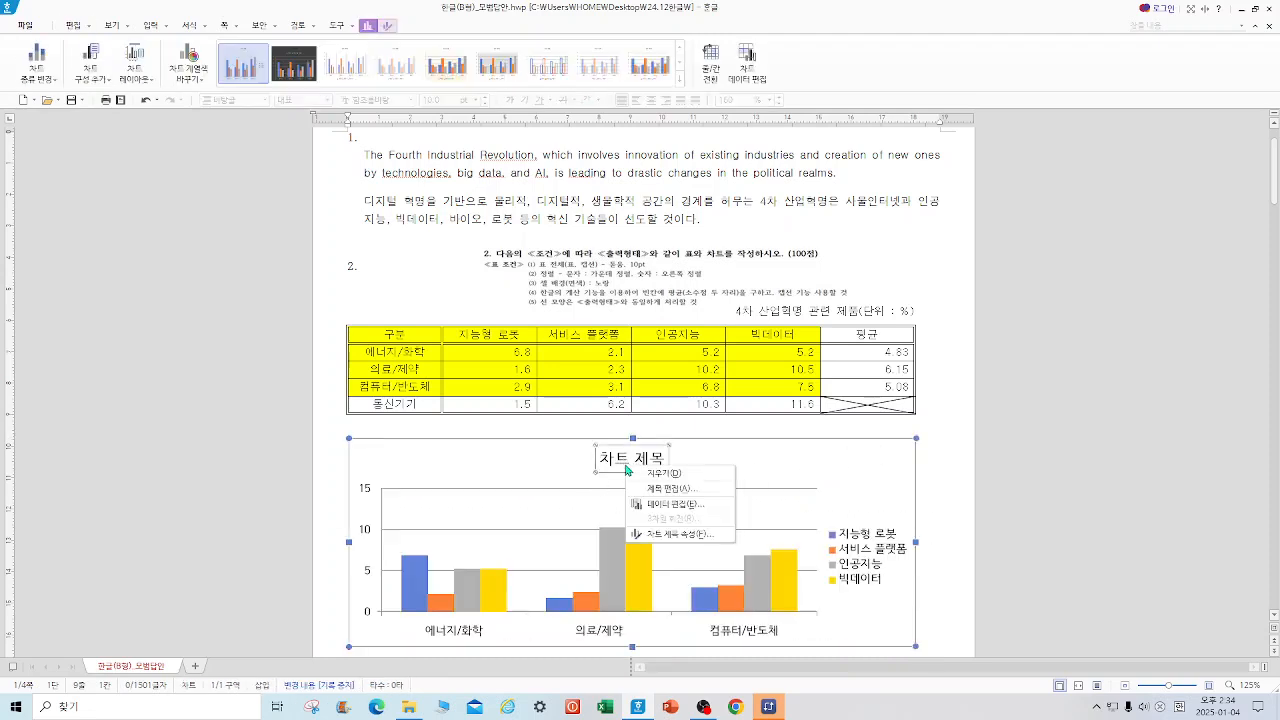
click(670, 491)
text(4ck tksdjqgur)
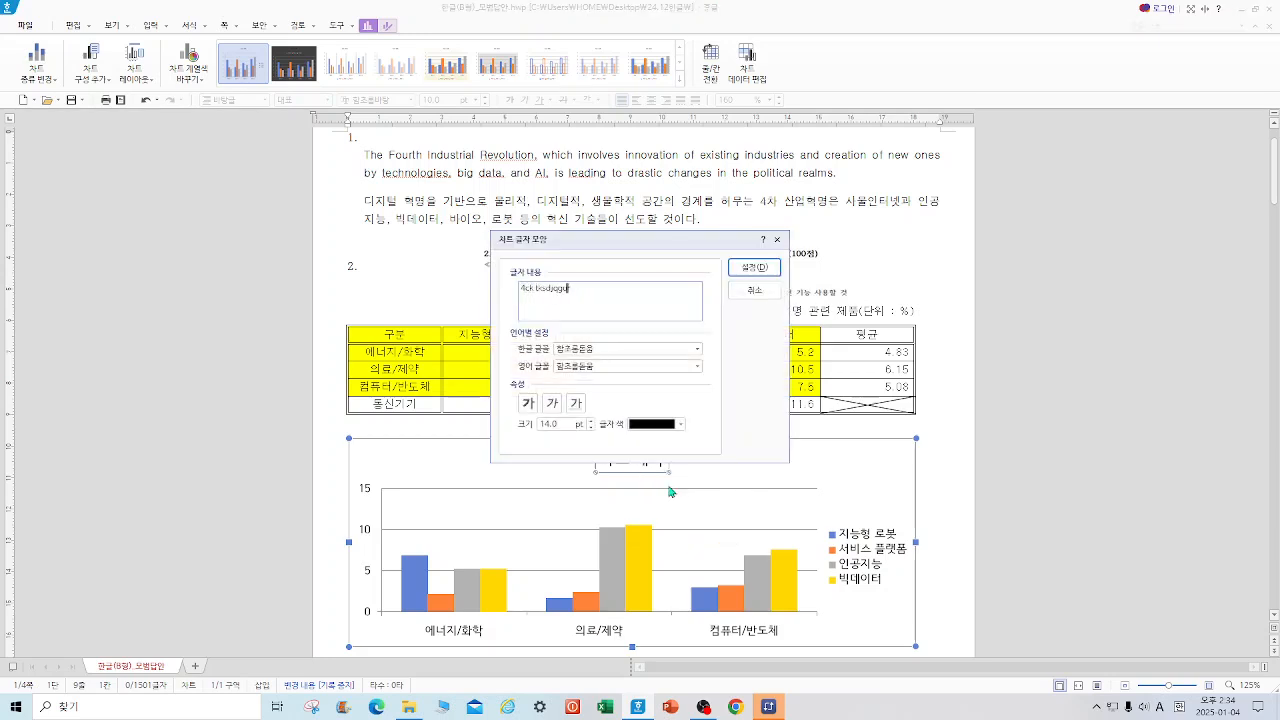
key(BackSpace)
key(BackSpace)
key(BackSpace)
key(BackSpace)
key(BackSpace)
key(BackSpace)
key(BackSpace)
key(BackSpace)
key(BackSpace)
key(BackSpace)
key(BackSpace)
key(BackSpace)
key(BackSpace)
key(BackSpace)
text(차 산업혁명 관련 제품)
- Set the chart title's Korean and English fonts to 굴림, bold, 12 pt, and apply the title settings
click(590, 349)
text(굴)
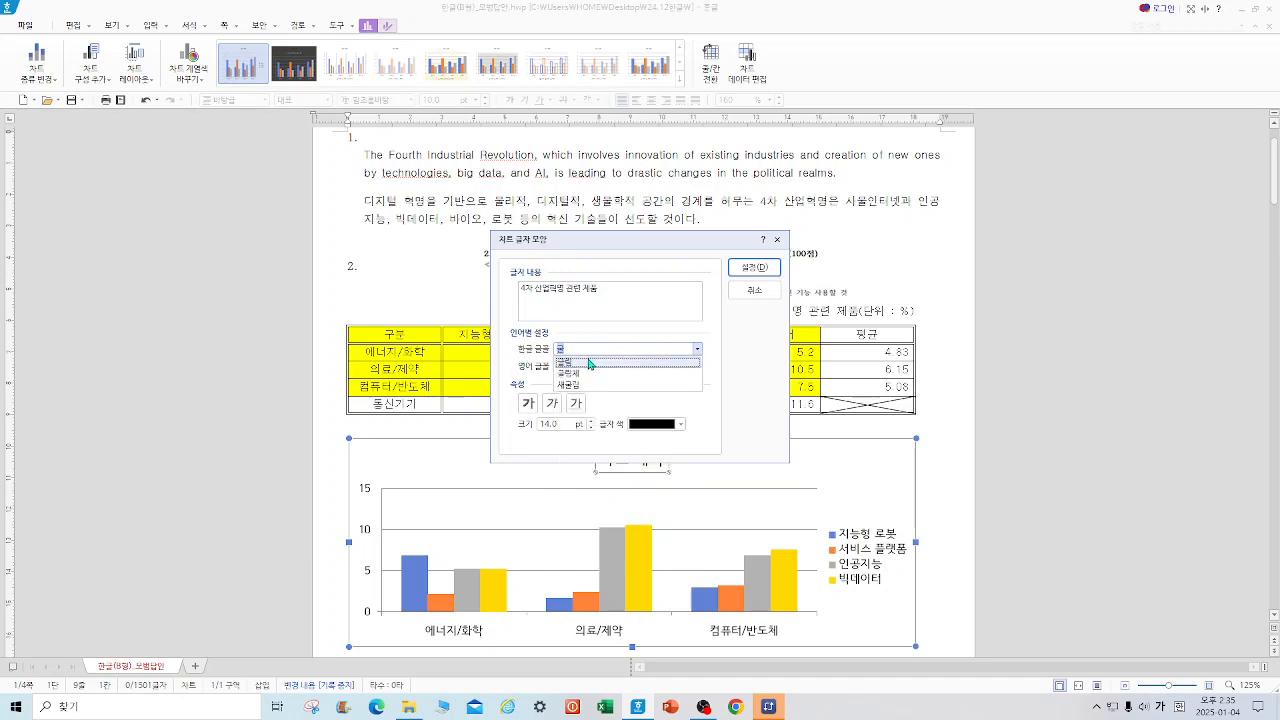
click(592, 362)
click(602, 366)
text(굴)
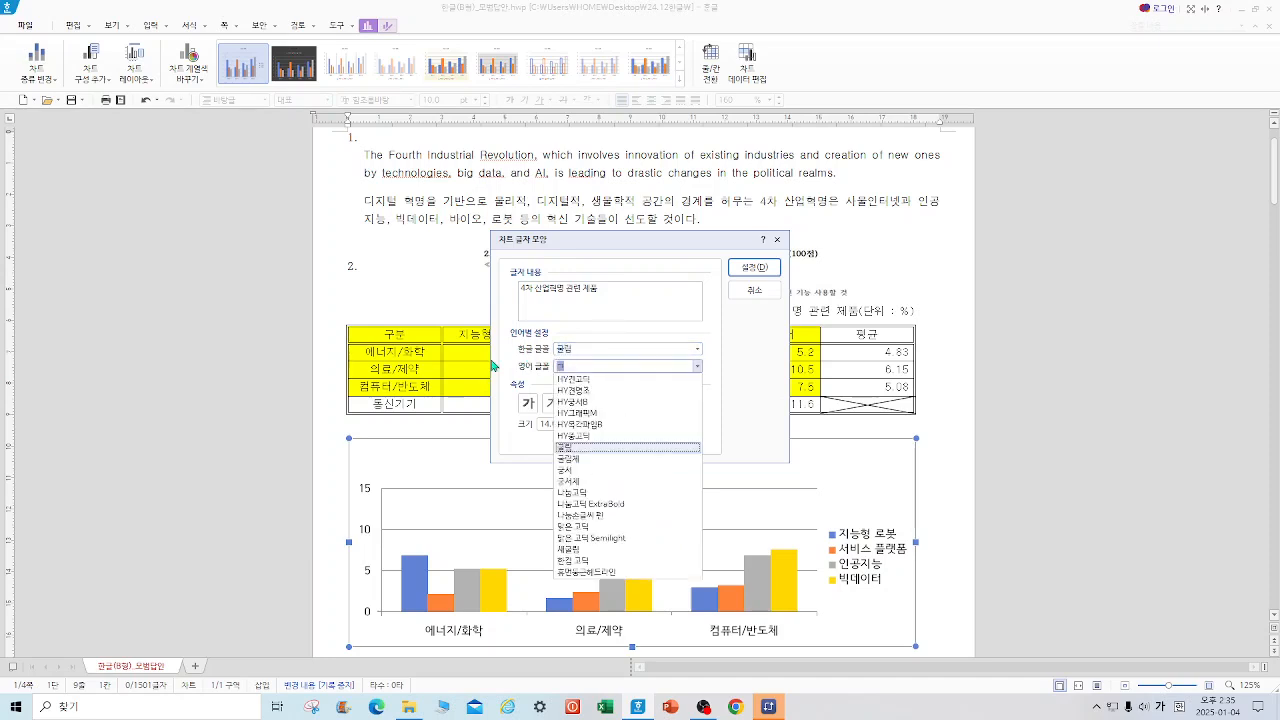
click(570, 380)
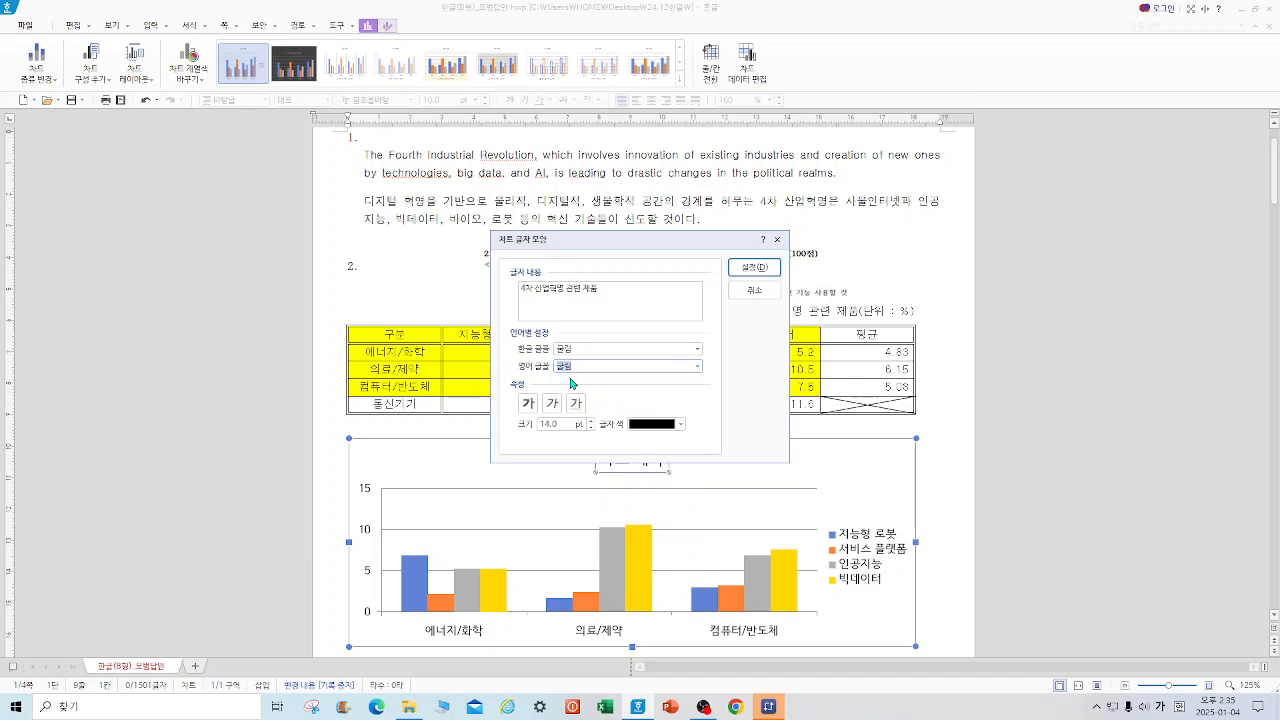
click(530, 405)
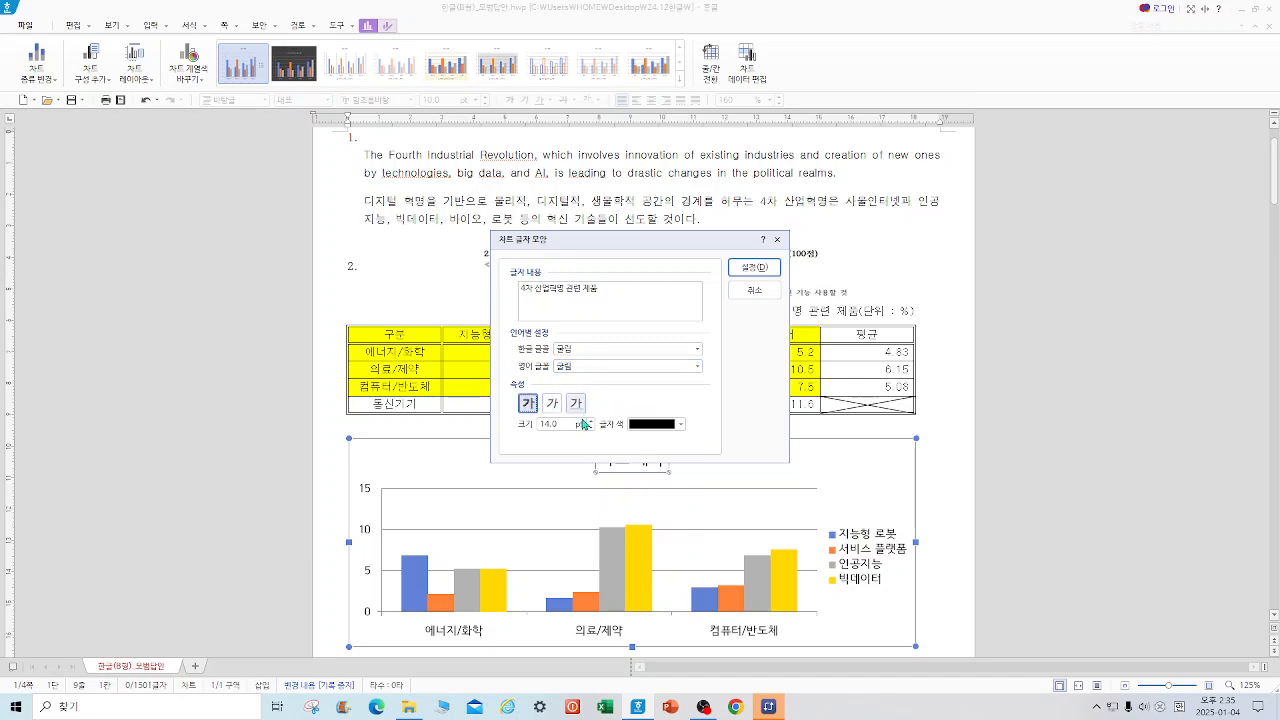
click(754, 267)
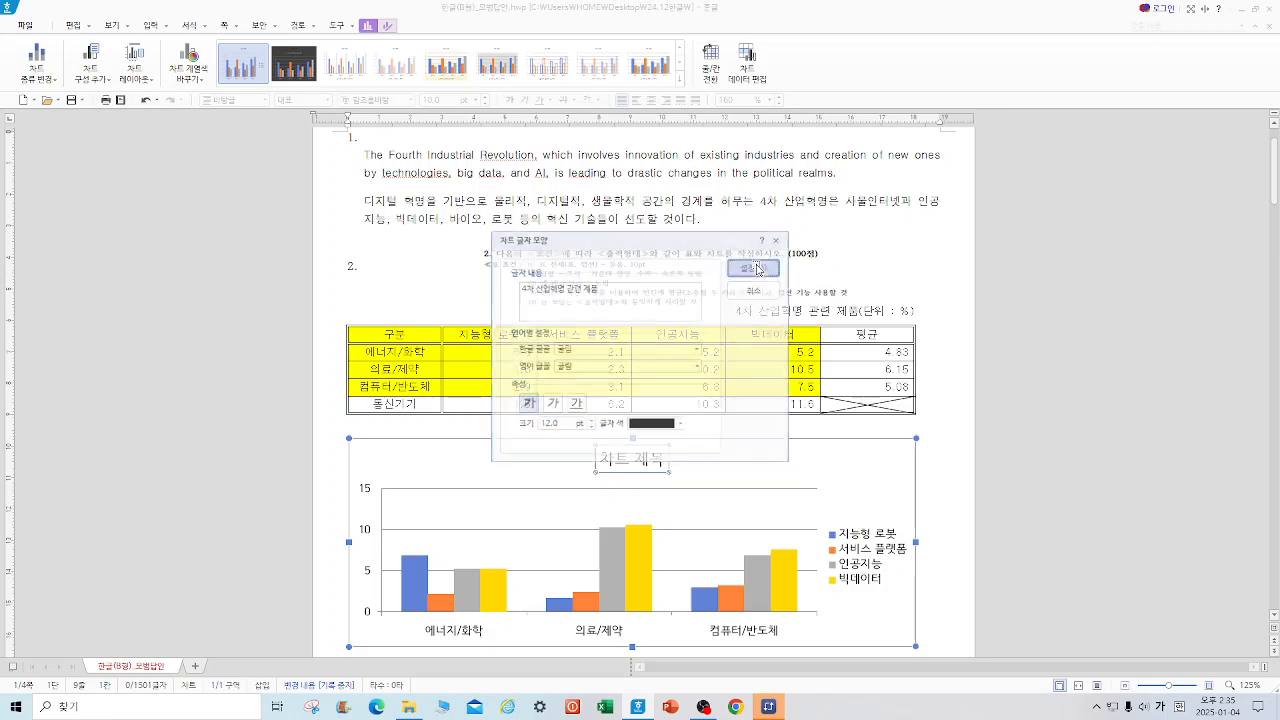
- Give the chart title a black outline and a drop shadow offset to the lower right
right_click(662, 458)
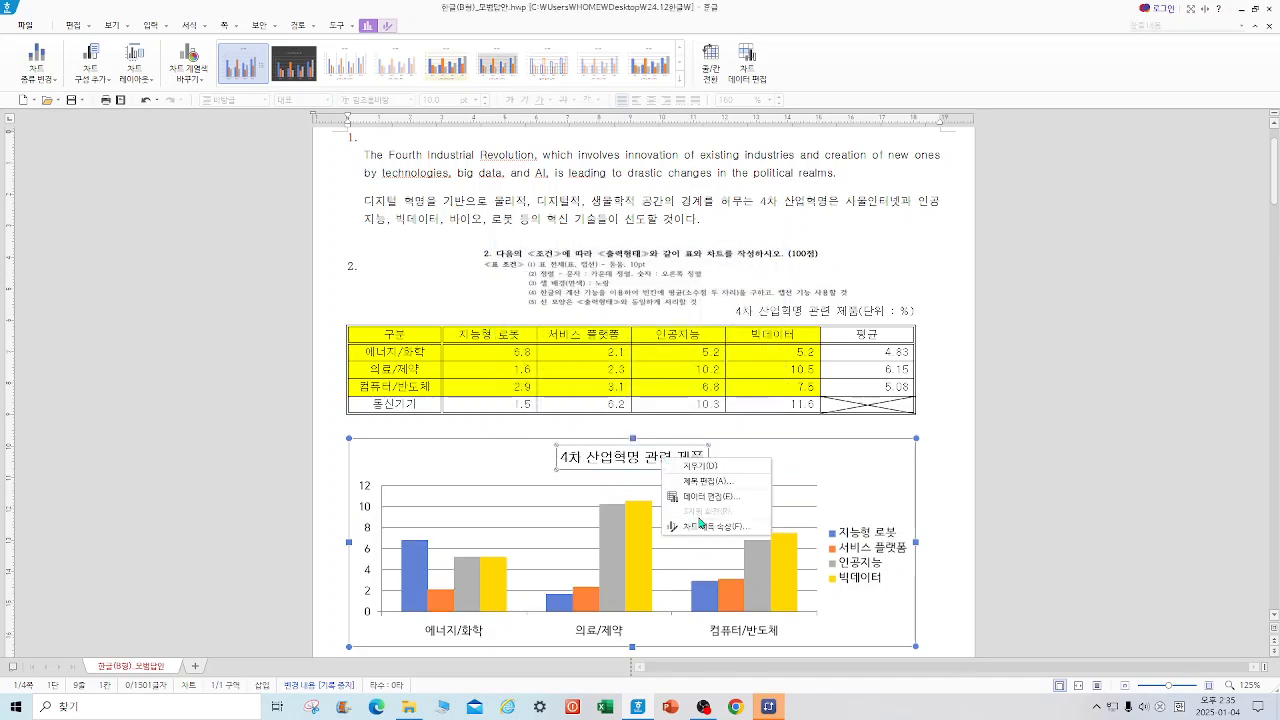
key(Return)
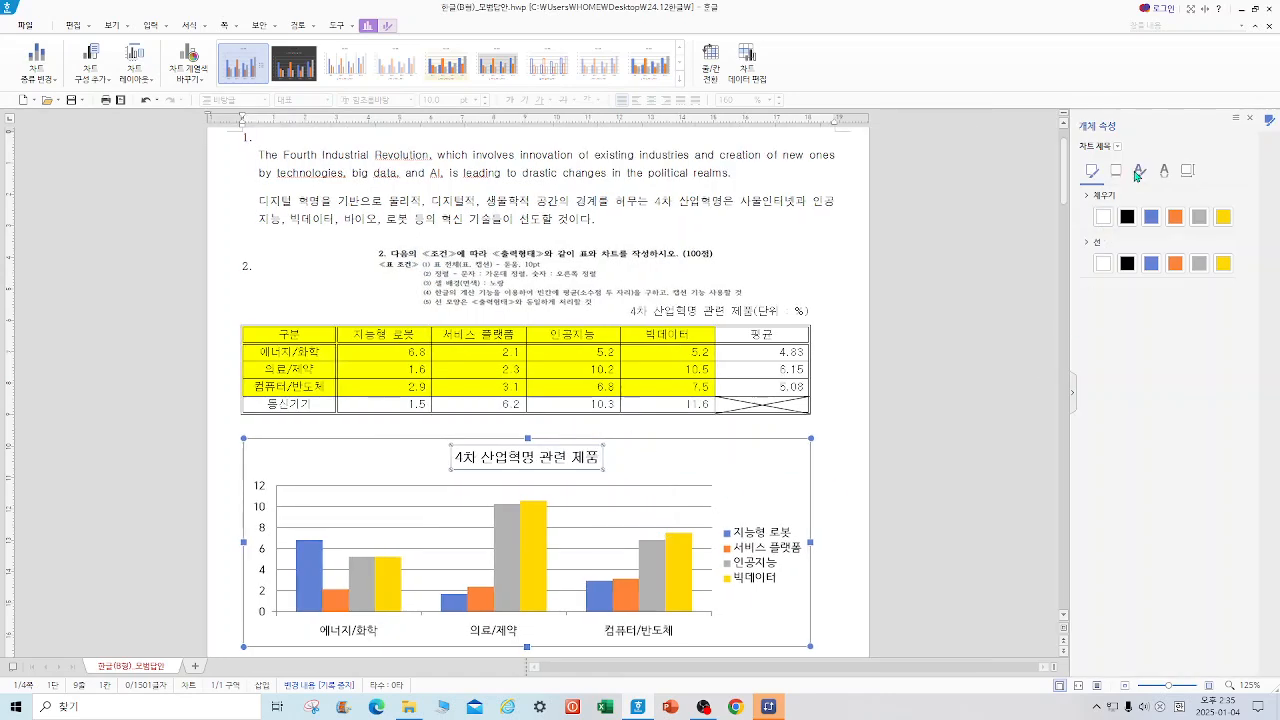
click(1127, 263)
click(1116, 172)
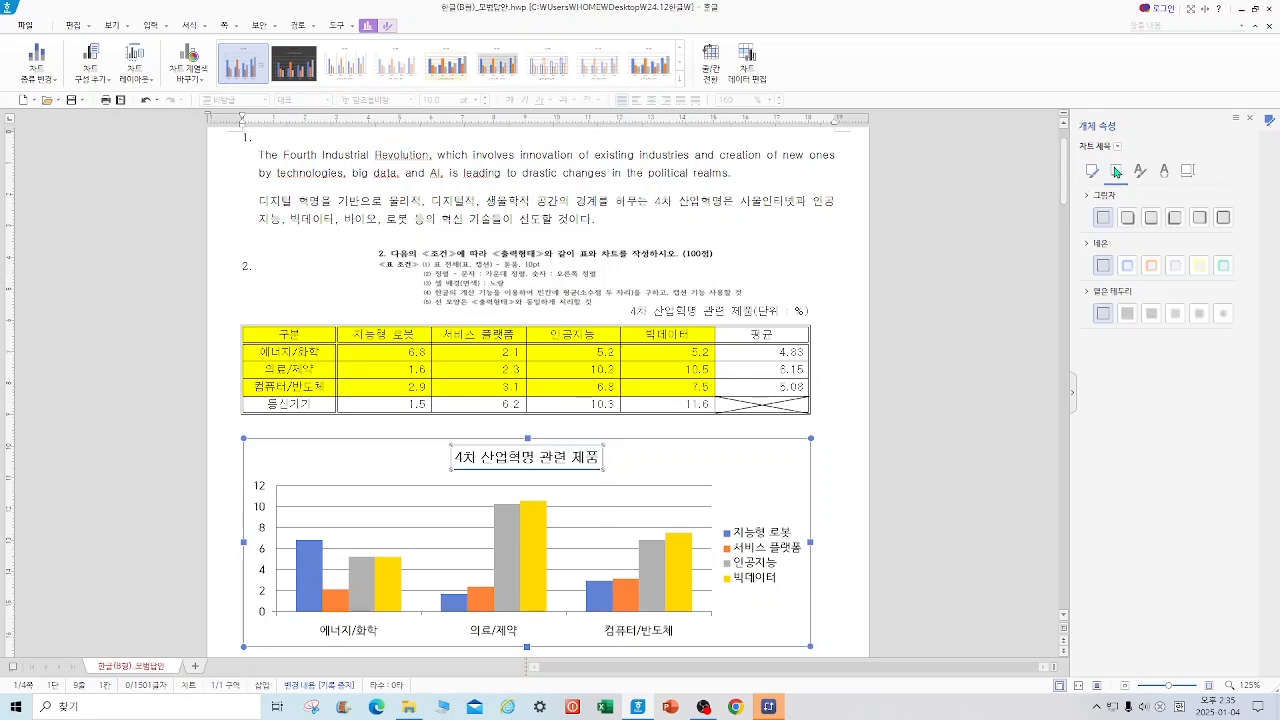
click(1127, 217)
click(838, 486)
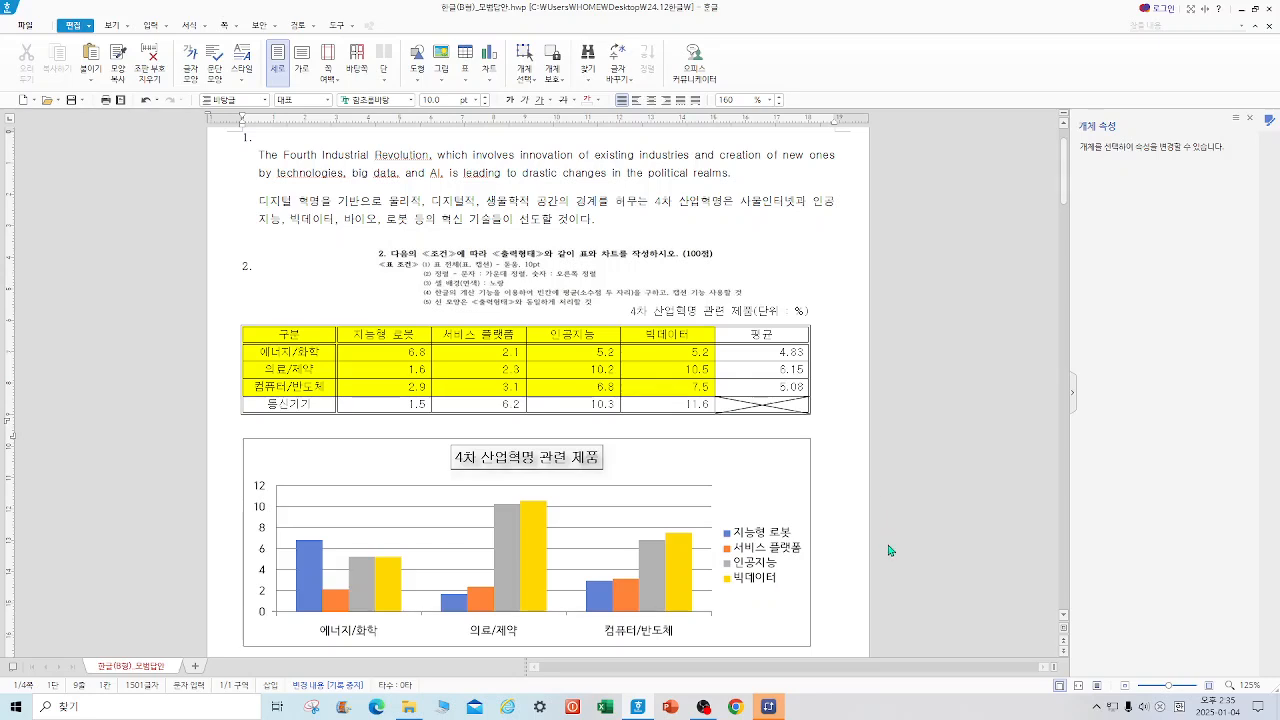
- Review the chart title's shadow, fill and outline properties
click(586, 457)
click(586, 457)
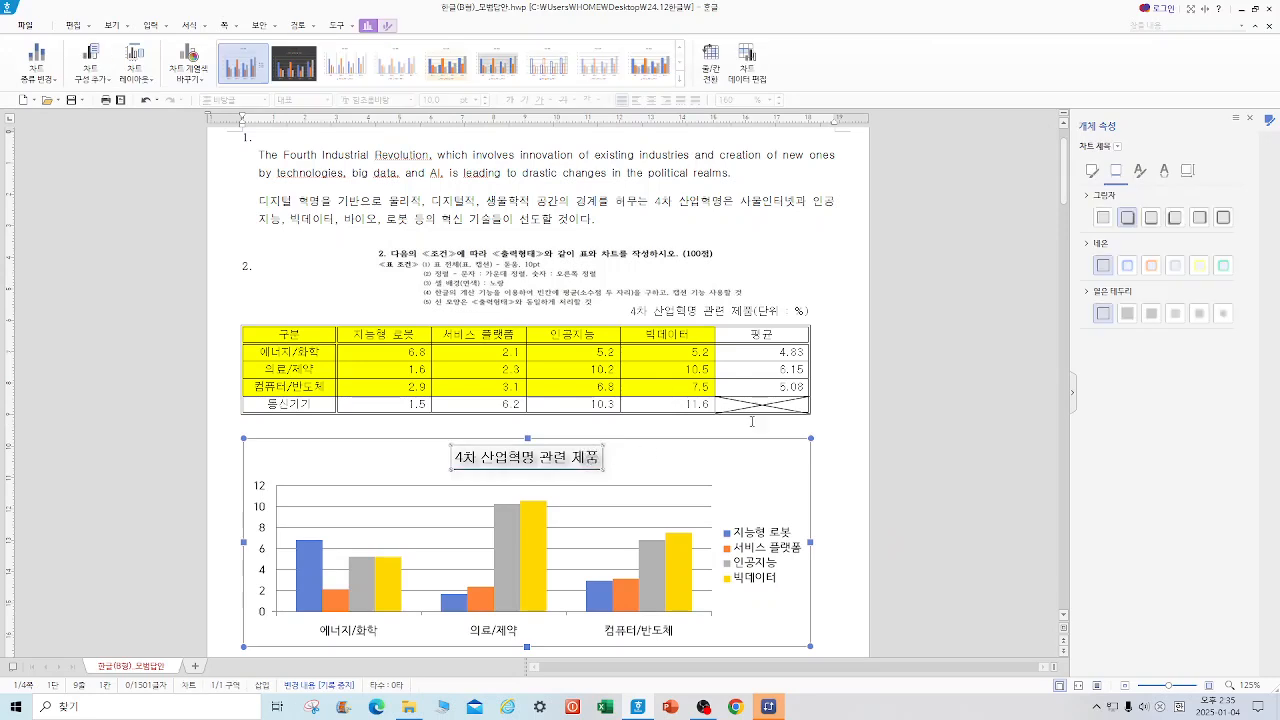
click(1134, 219)
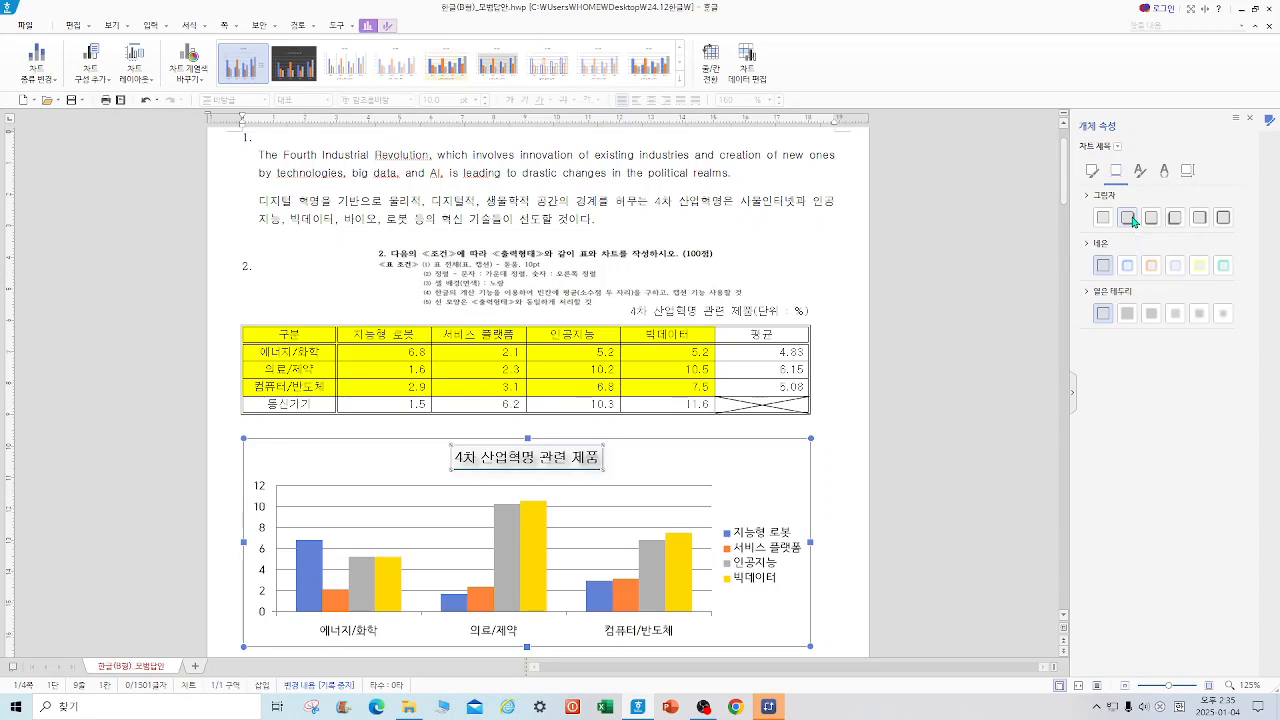
click(1093, 174)
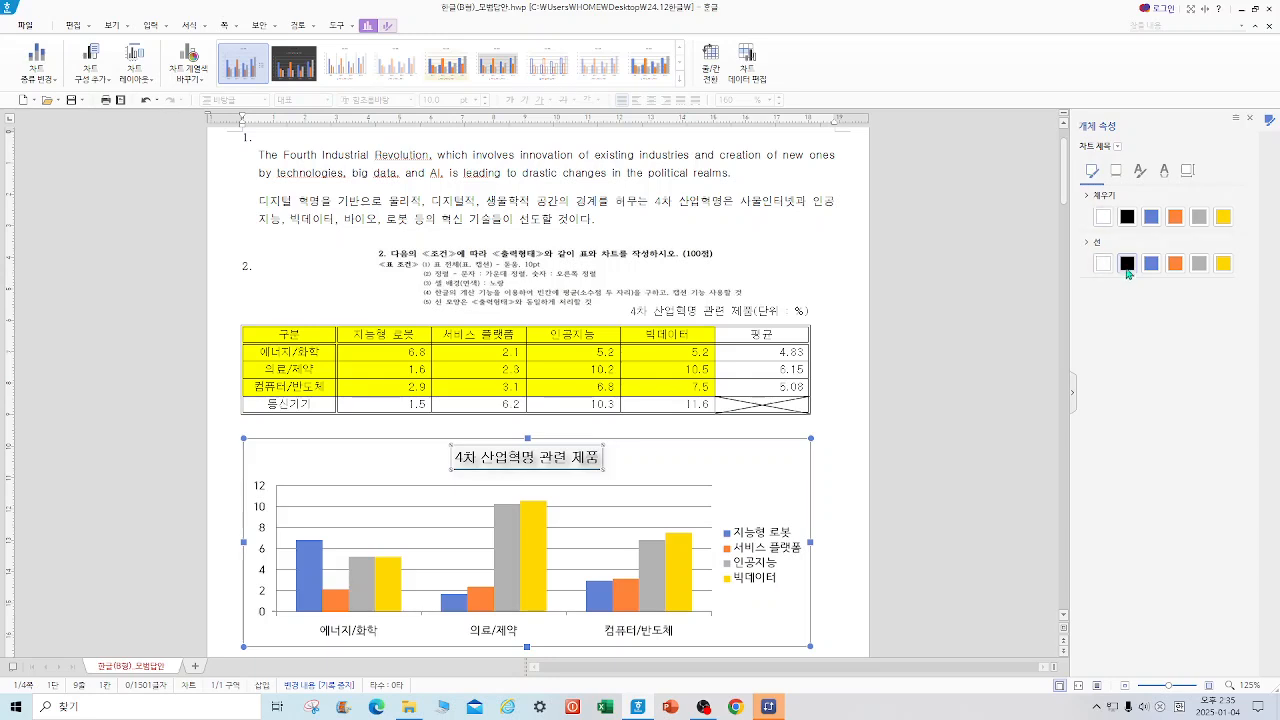
click(1116, 174)
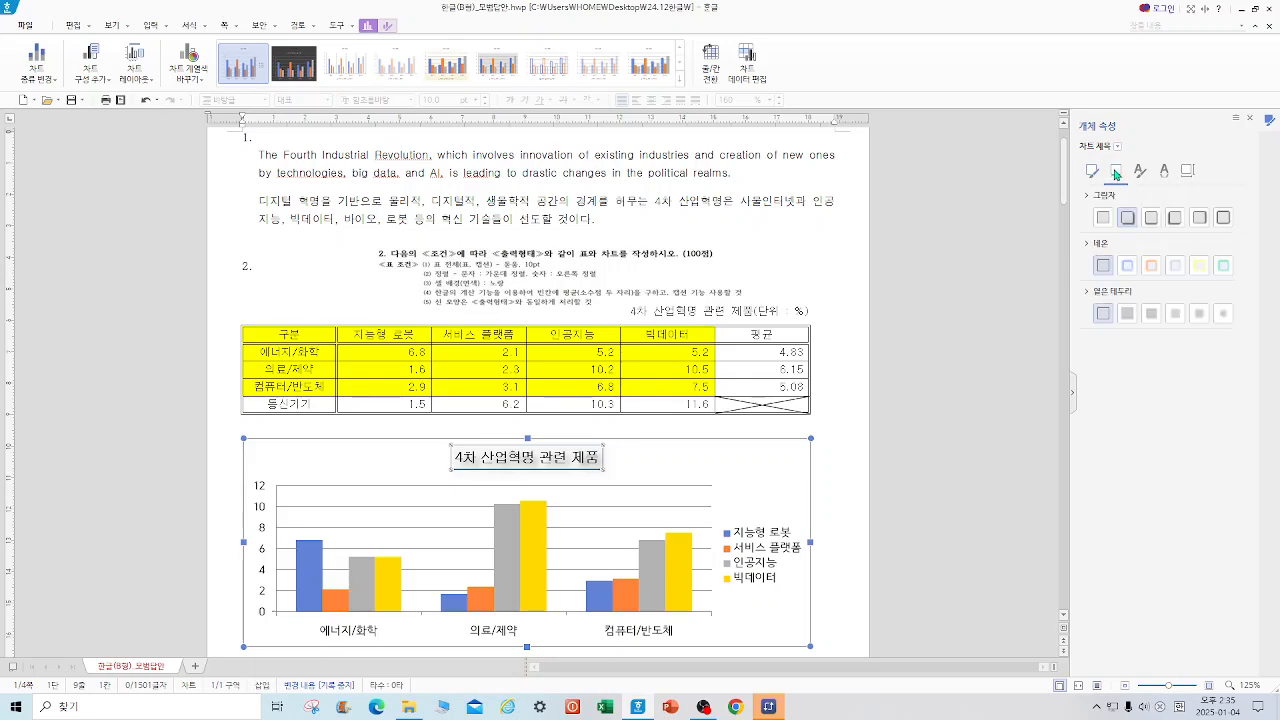
click(966, 514)
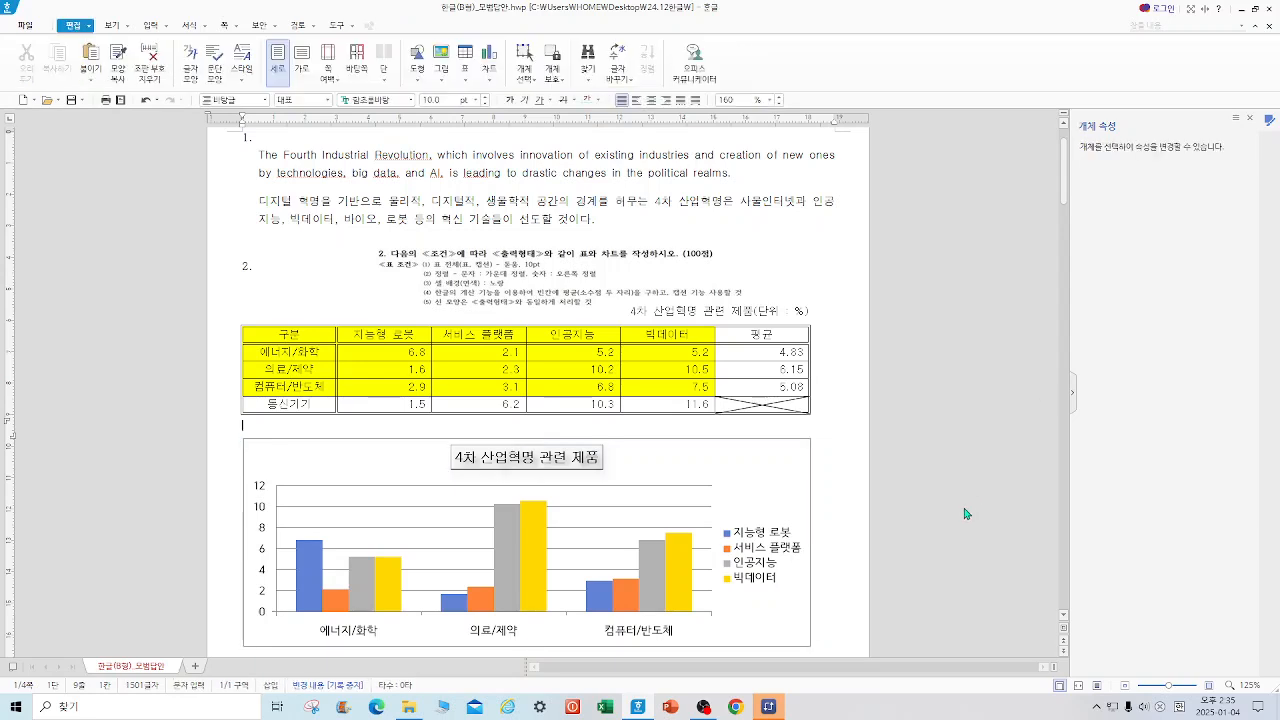
- Add a black outline around the chart legend
click(759, 565)
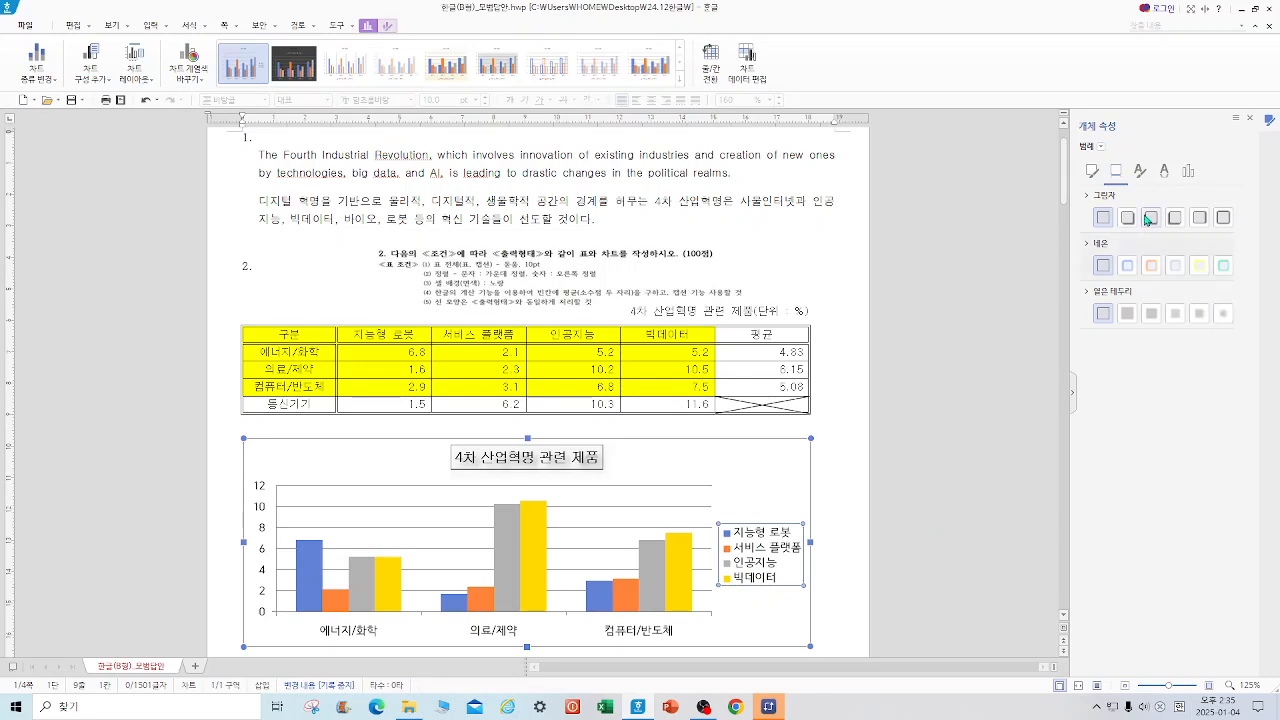
click(1092, 171)
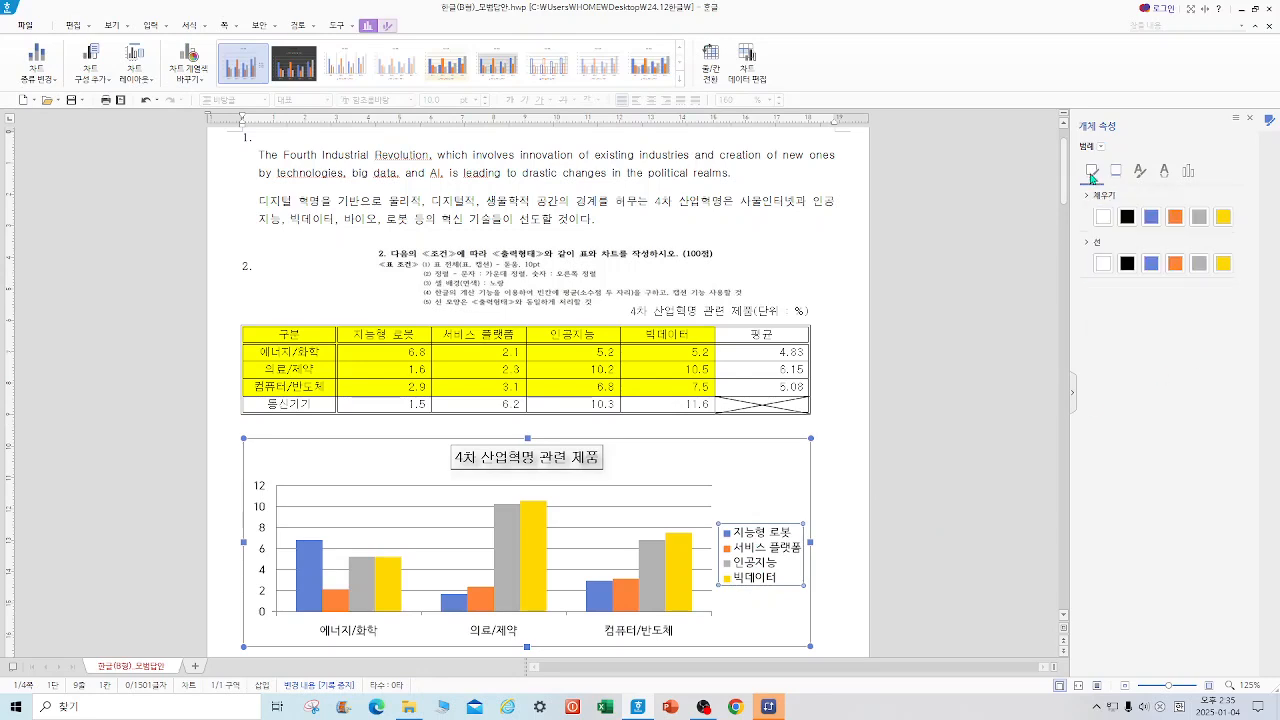
click(940, 566)
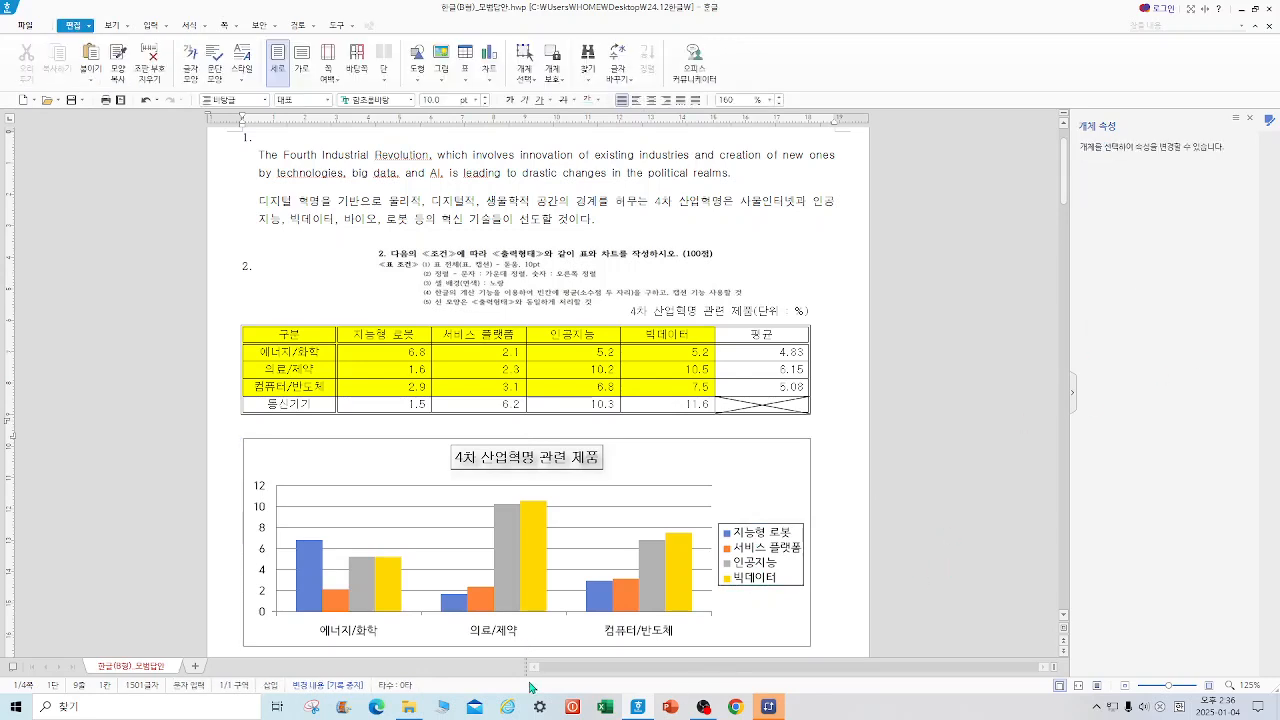
- Set the chart's value axis maximum to 15 and its major unit to 5
right_click(261, 531)
key(Escape)
click(261, 530)
right_click(262, 530)
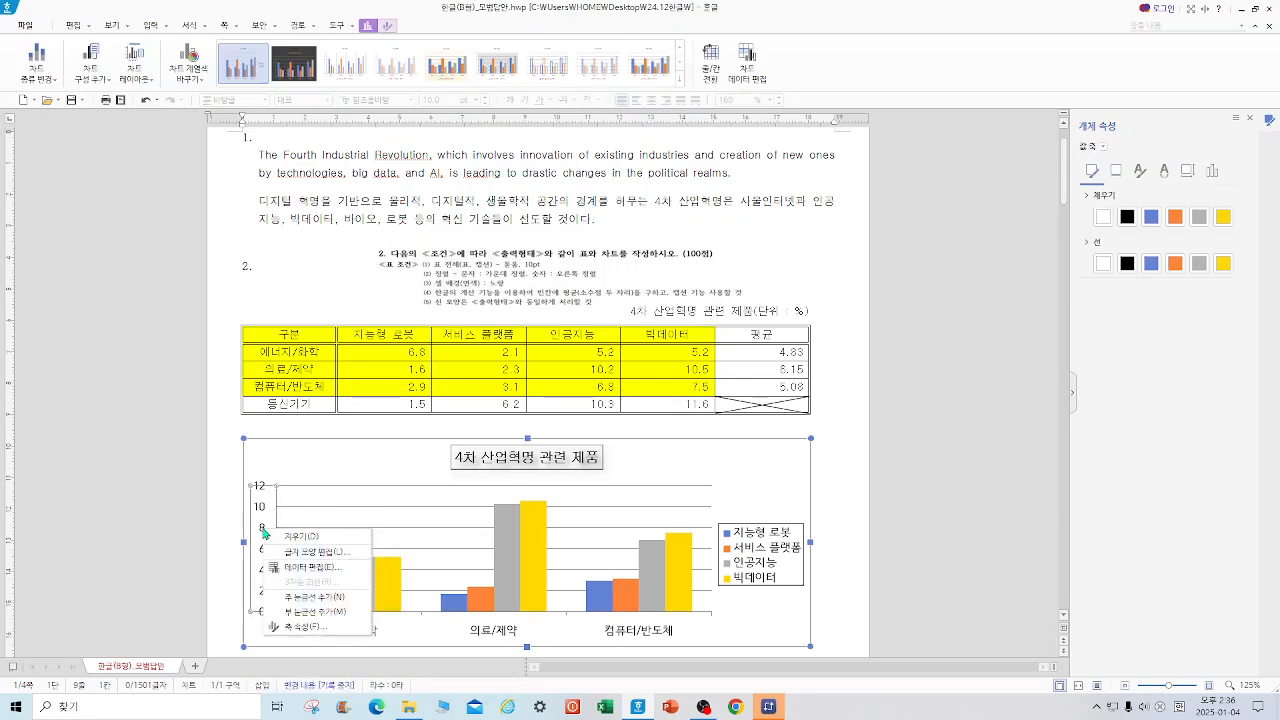
click(323, 627)
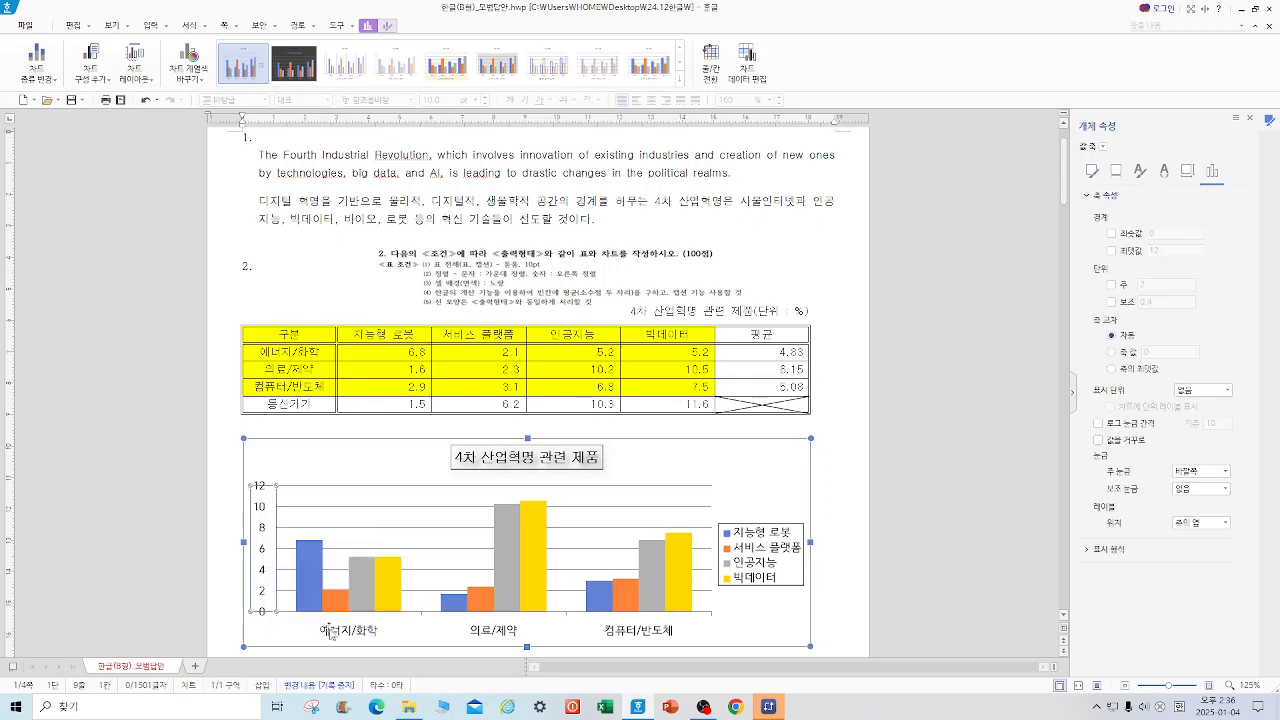
click(1111, 251)
text(15)
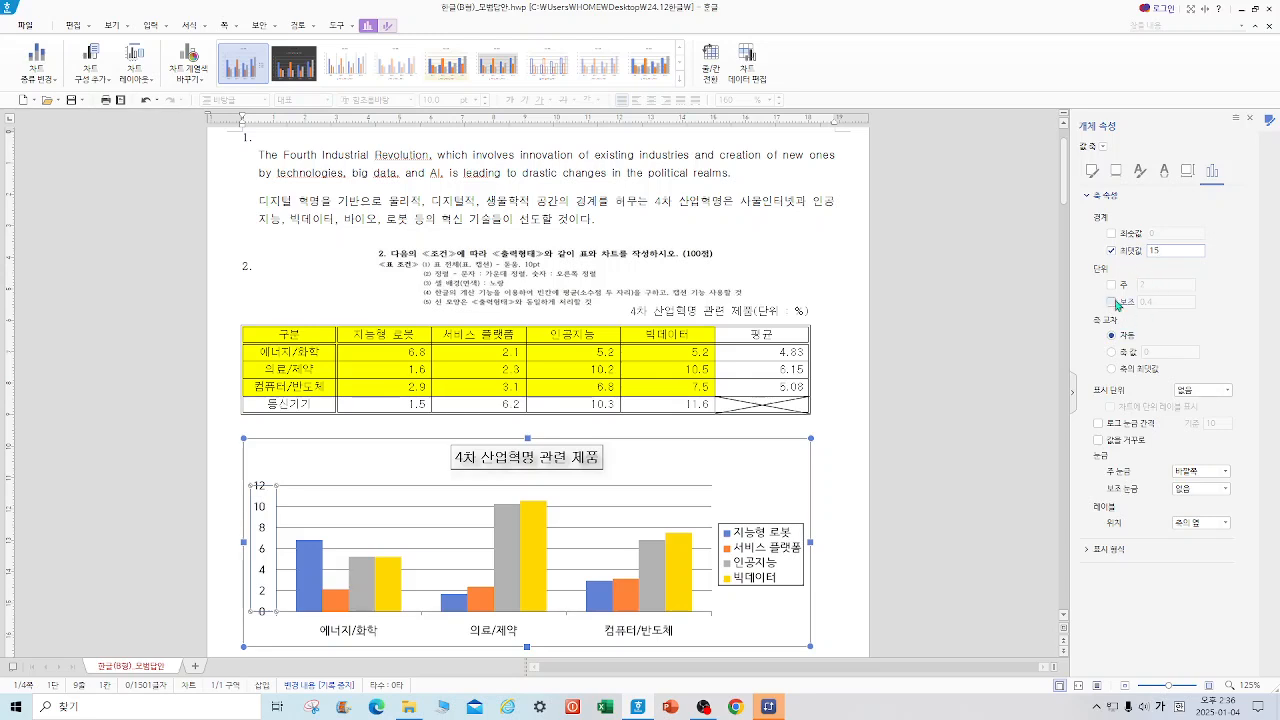
click(1111, 285)
drag(1156, 285, 1140, 288)
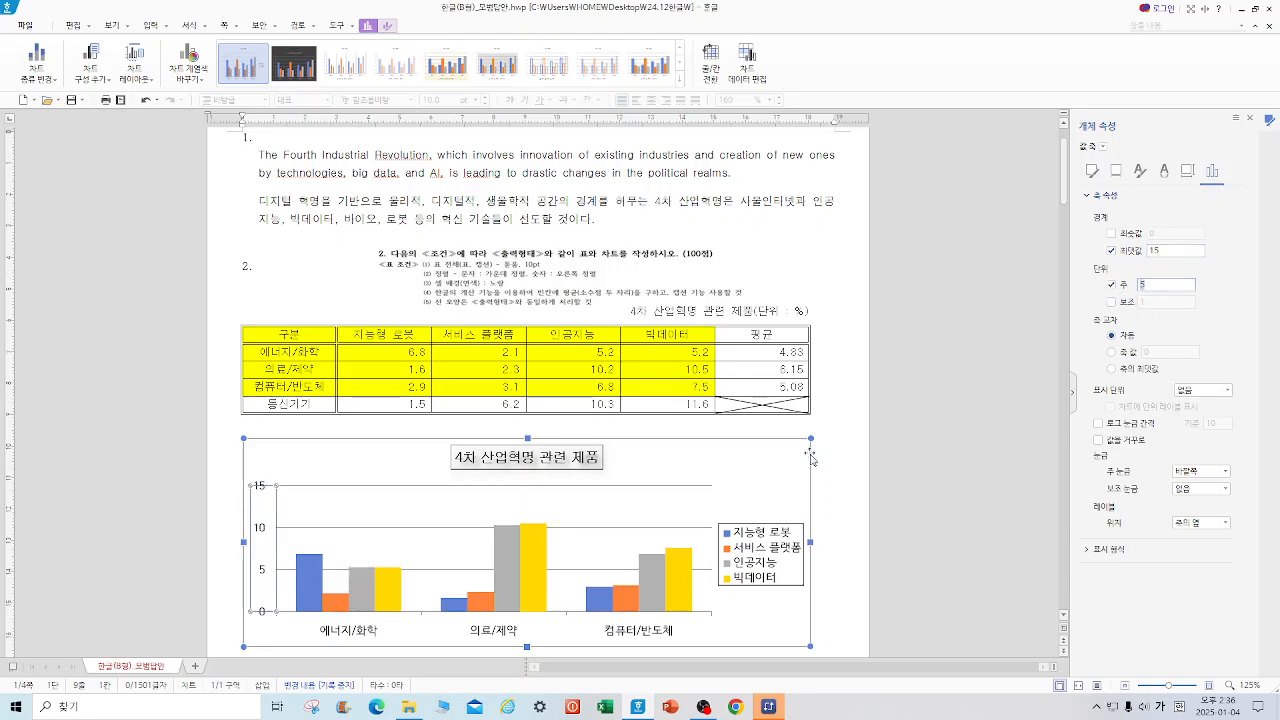
- Delete the major gridlines of the value axis from the column chart
click(881, 527)
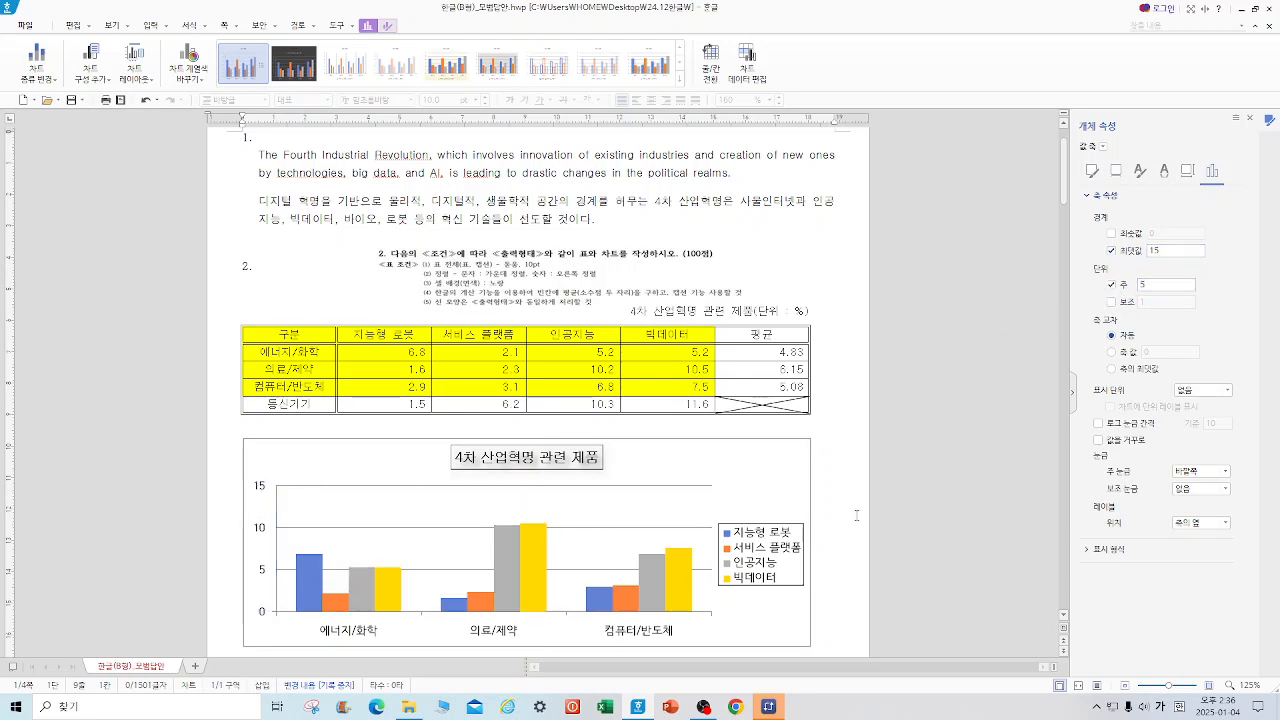
click(703, 489)
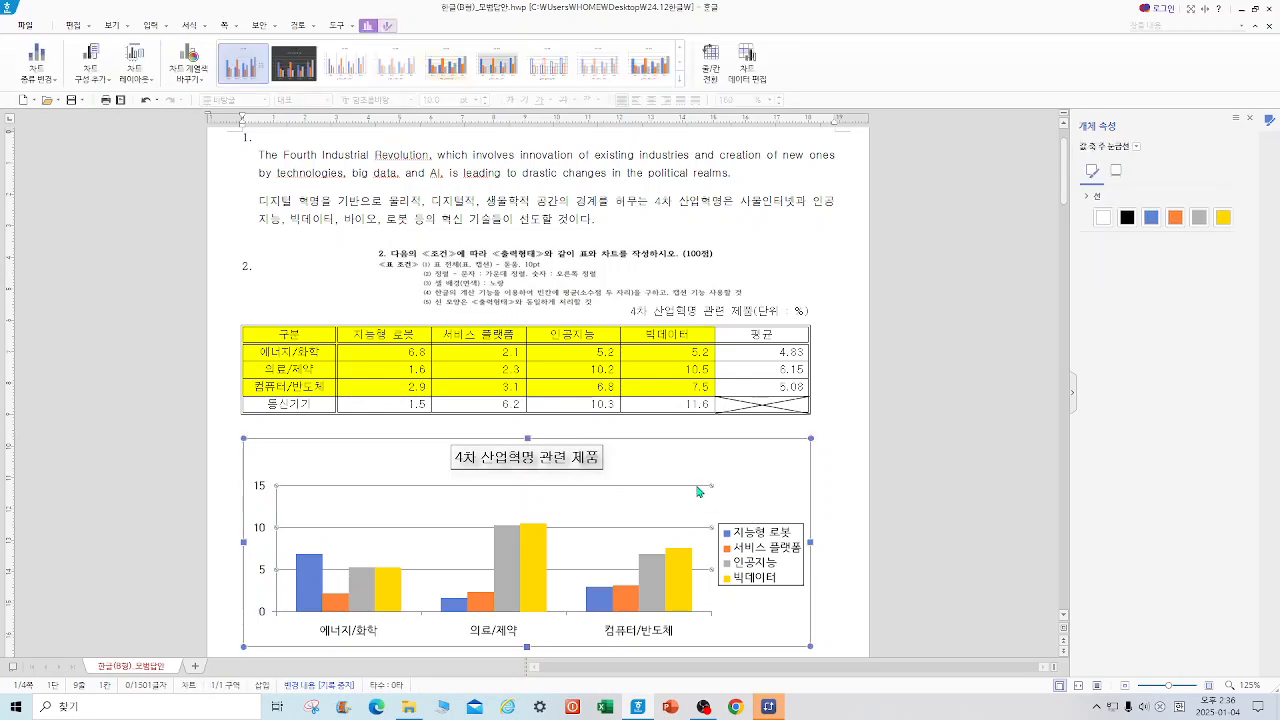
click(699, 489)
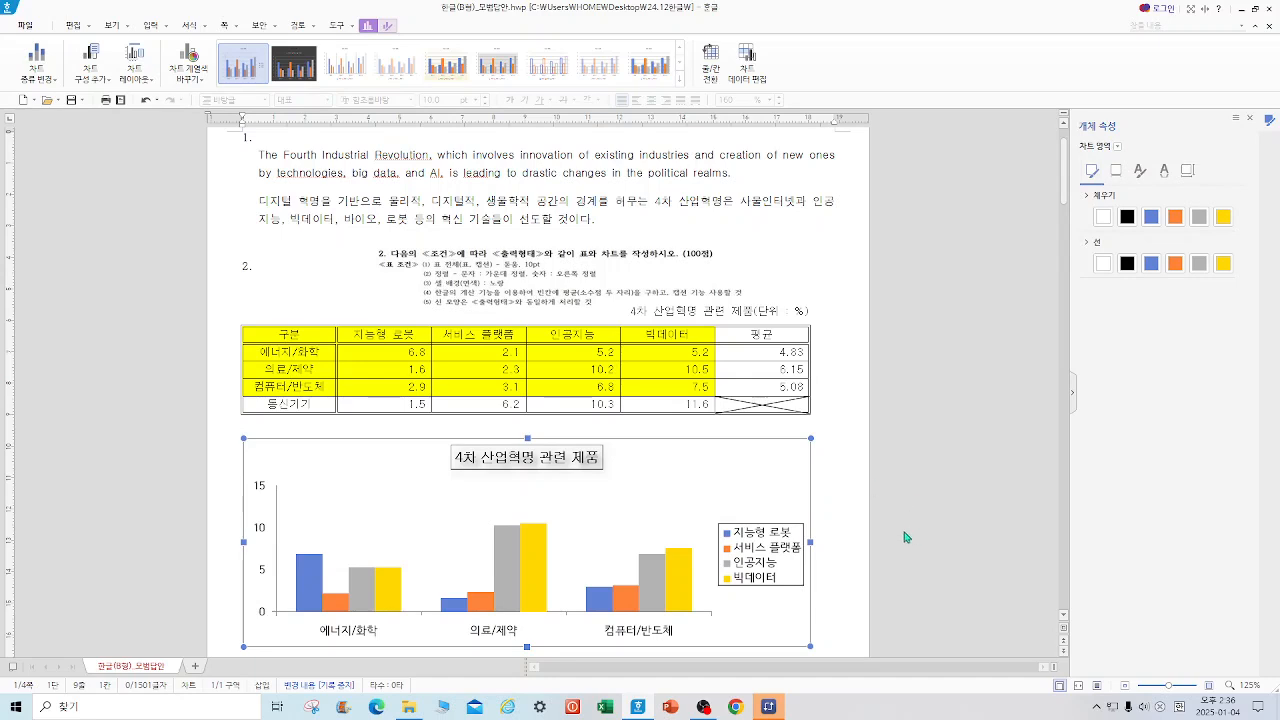
right_click(755, 547)
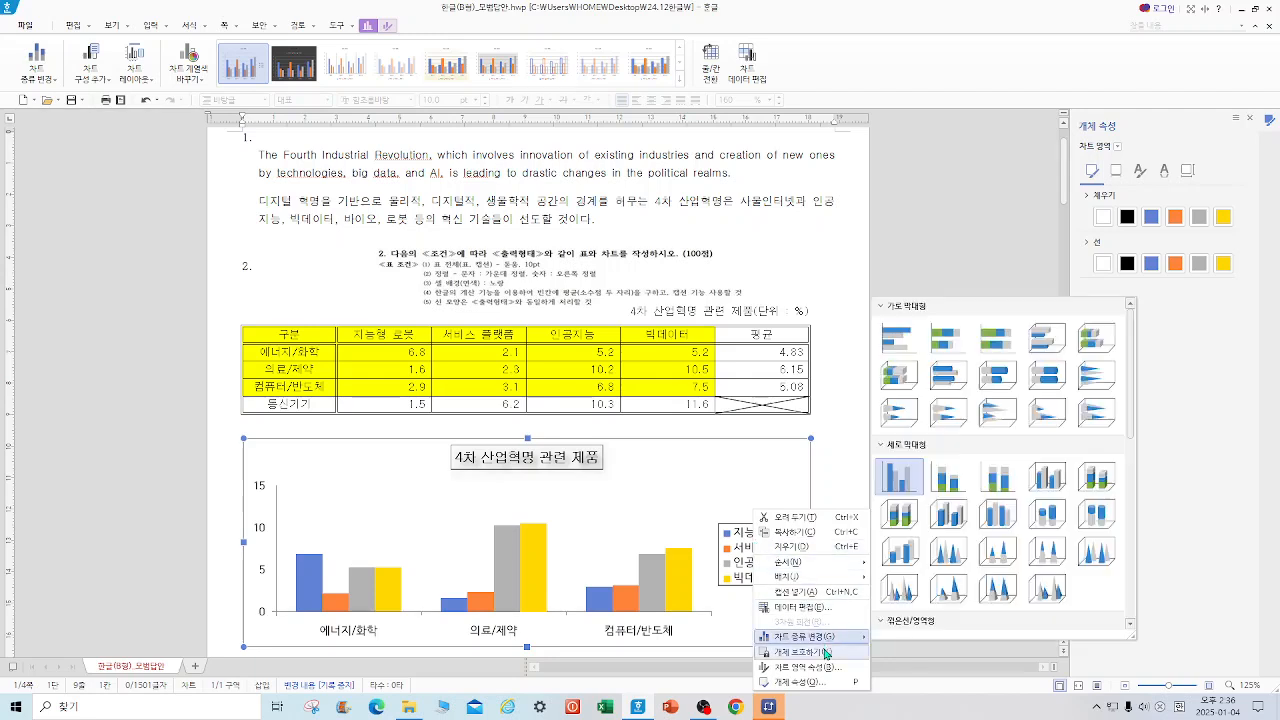
right_click(733, 563)
click(740, 546)
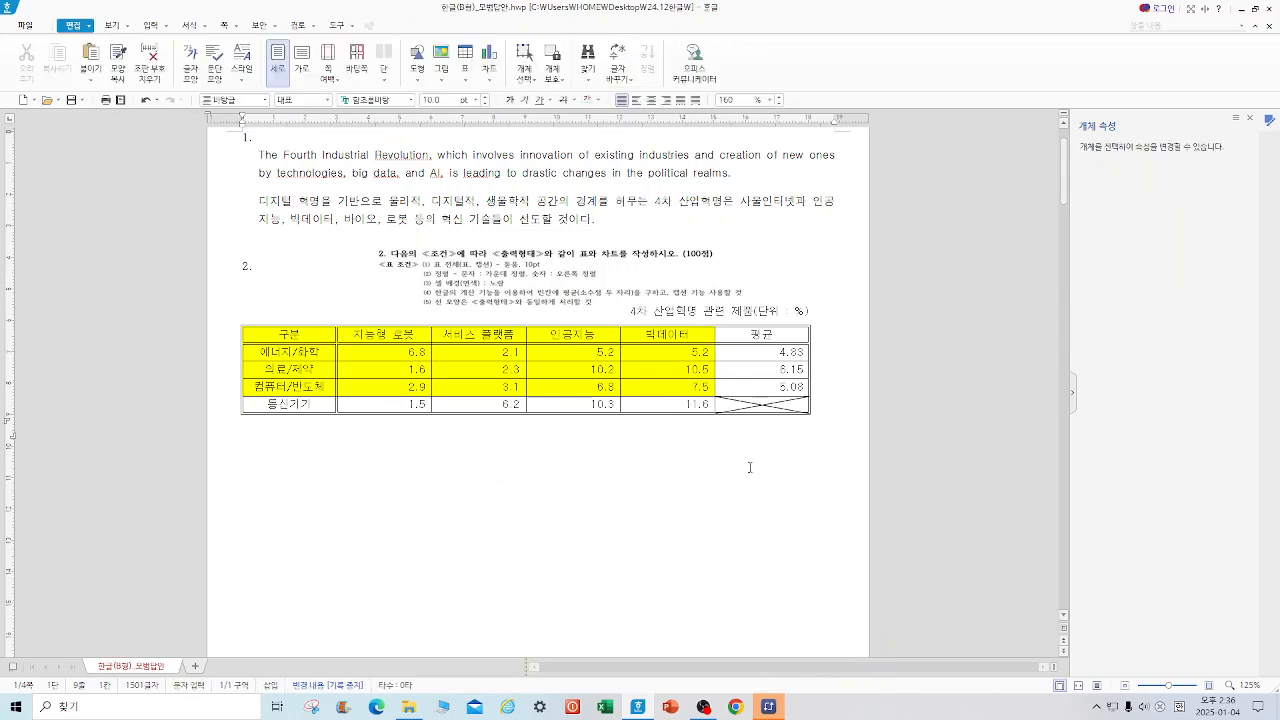
key(ctrl+z)
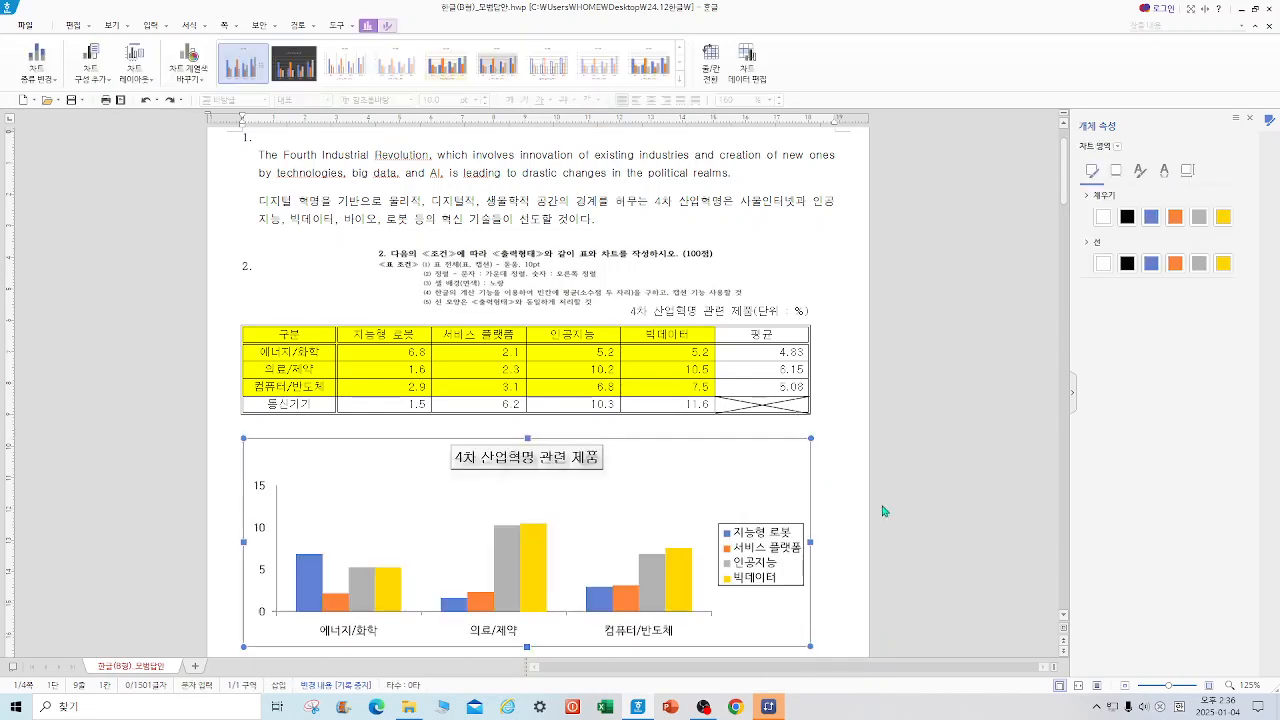
- Set both the Korean and English fonts of the chart legend to 굴림
click(770, 556)
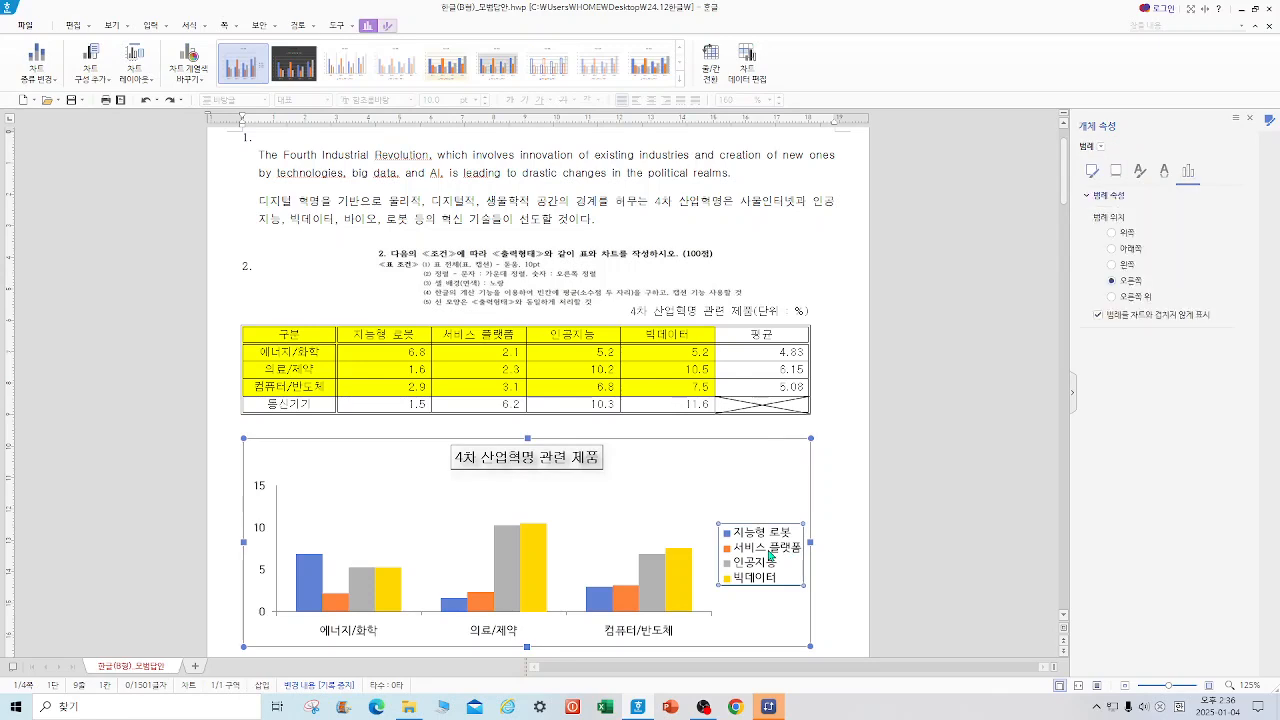
right_click(770, 555)
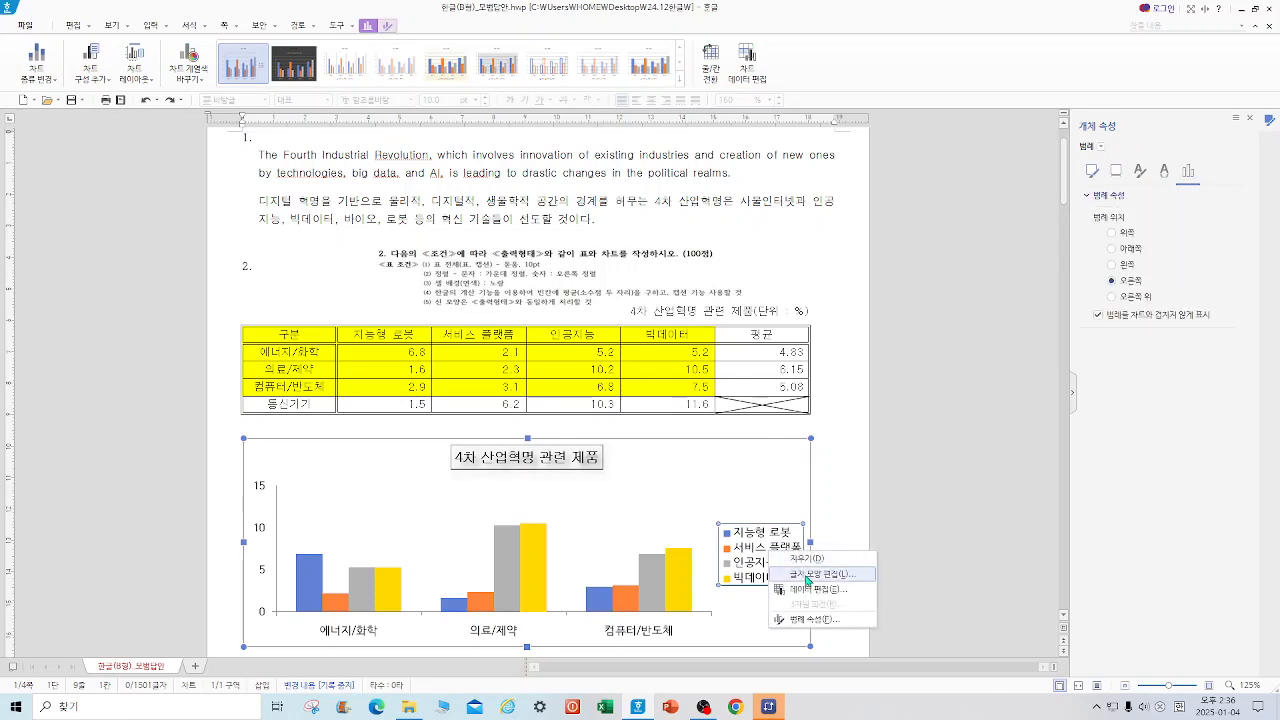
click(808, 576)
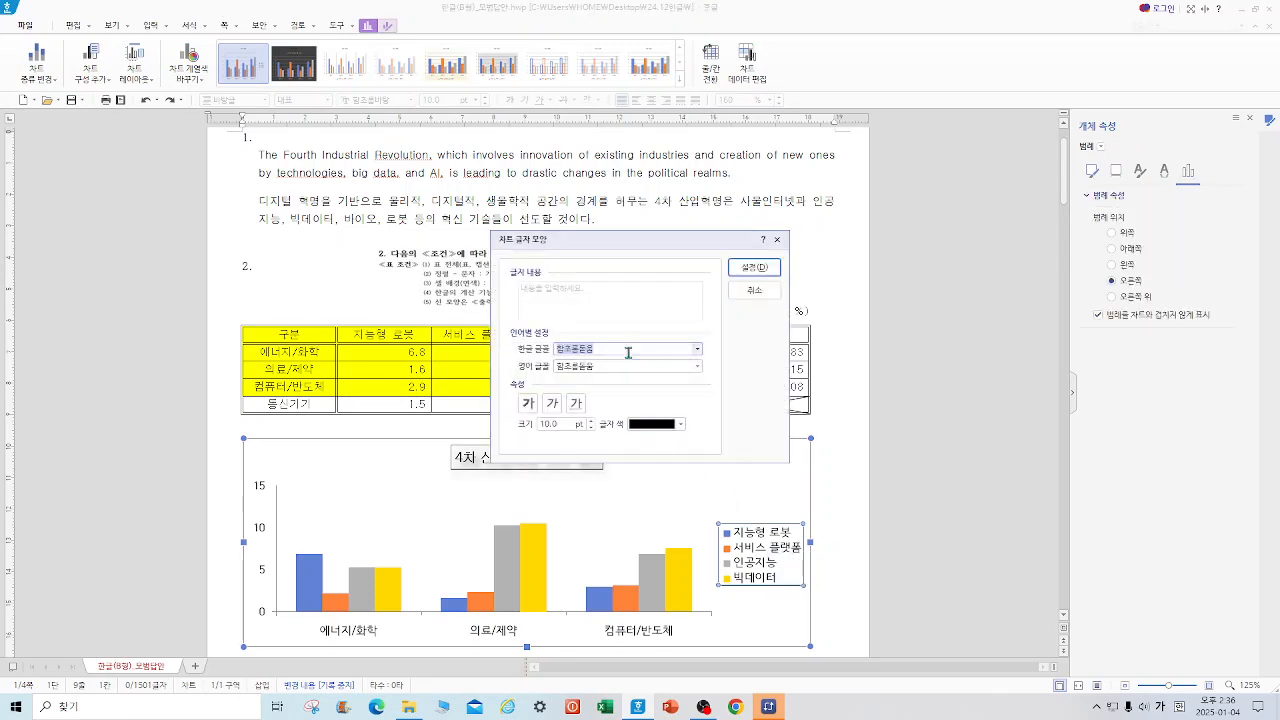
text(굴)
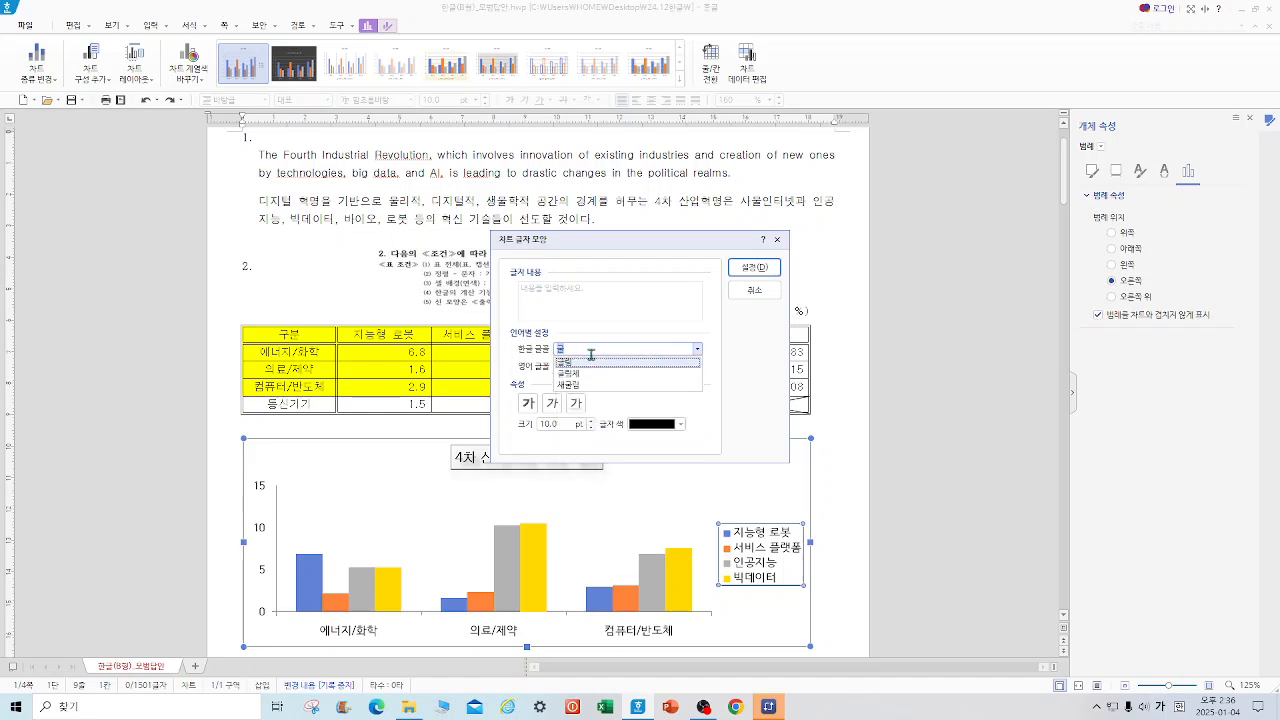
click(577, 363)
key(Tab)
text(굴)
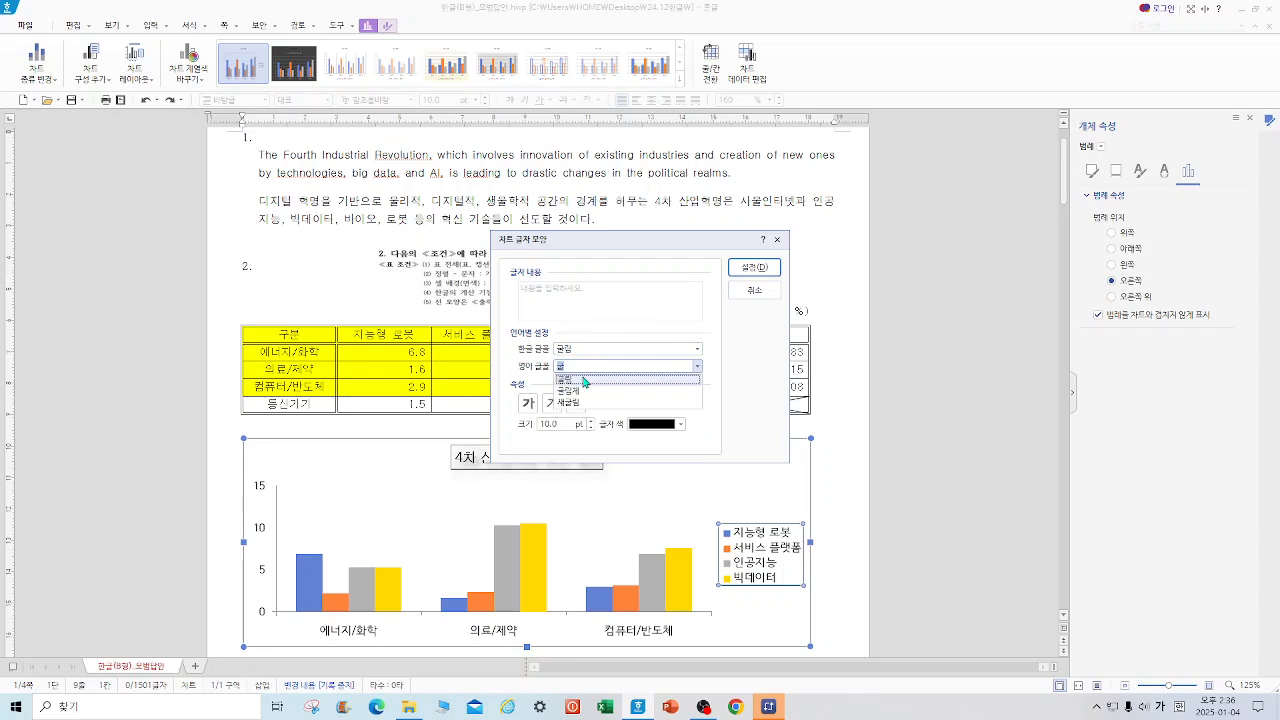
click(590, 379)
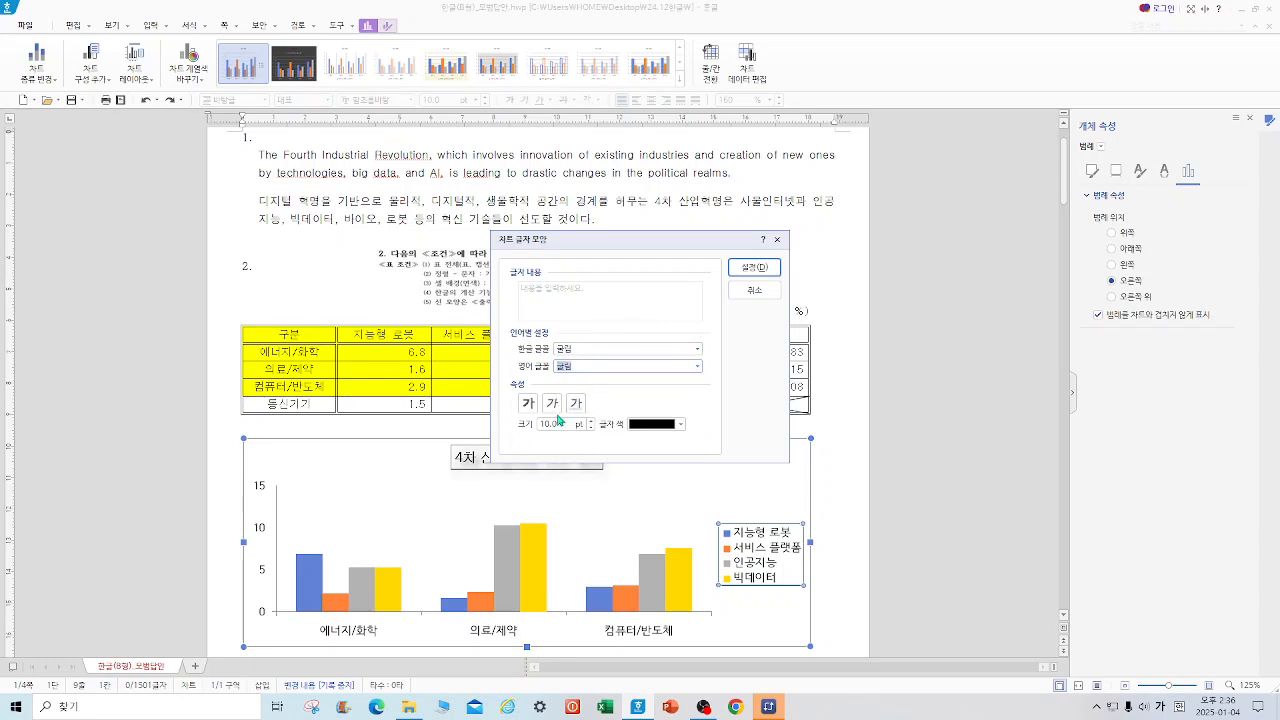
click(757, 268)
- Set both the Korean and English fonts of the chart's category axis labels to 굴림
click(634, 640)
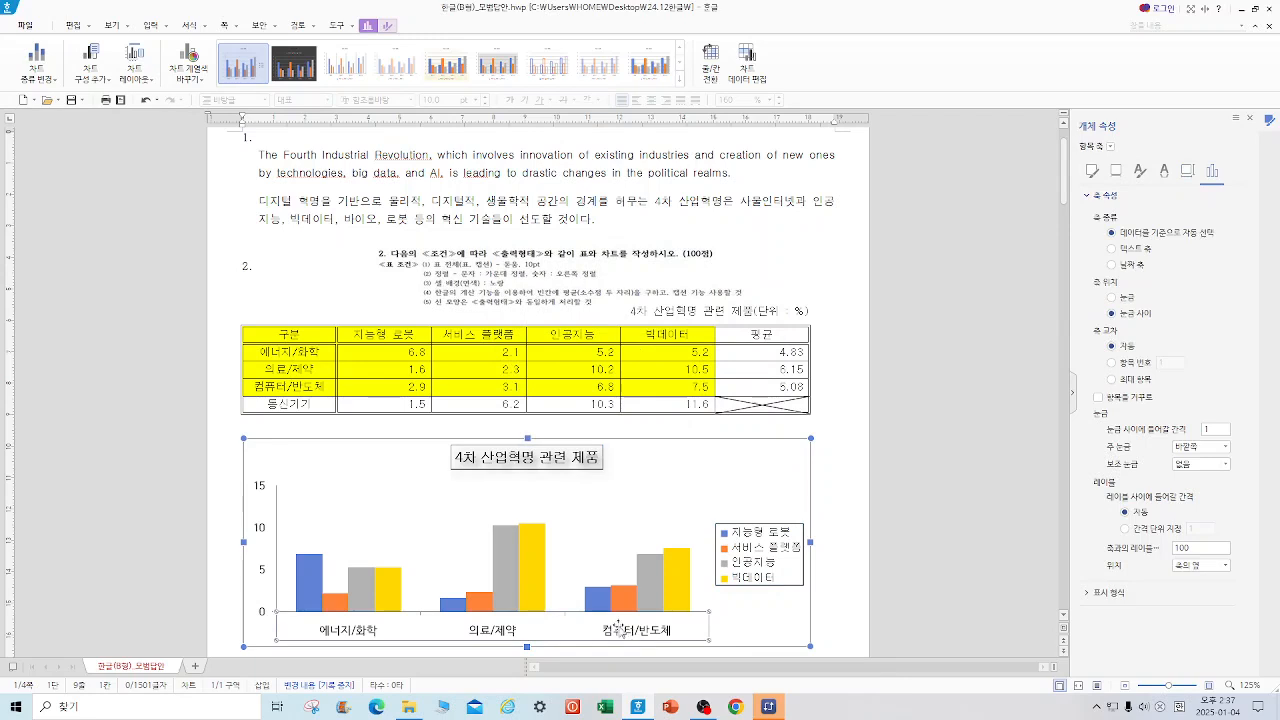
right_click(620, 628)
click(685, 608)
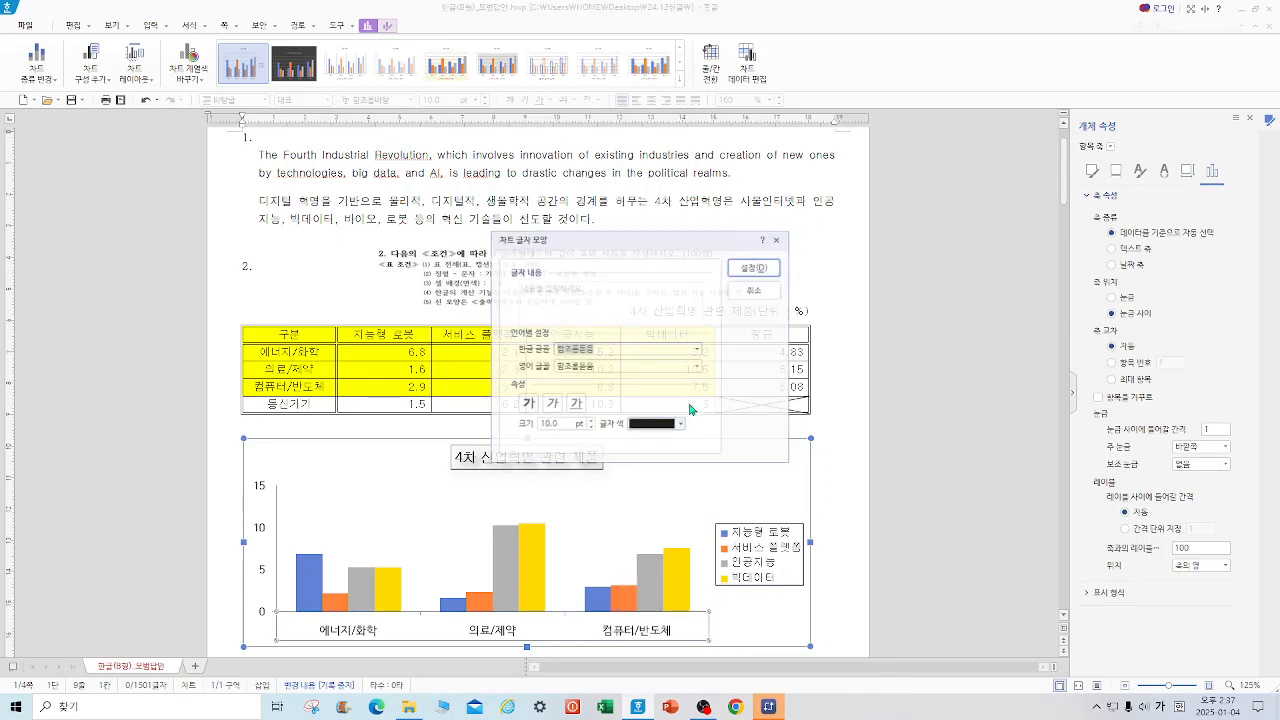
click(616, 349)
text(굴)
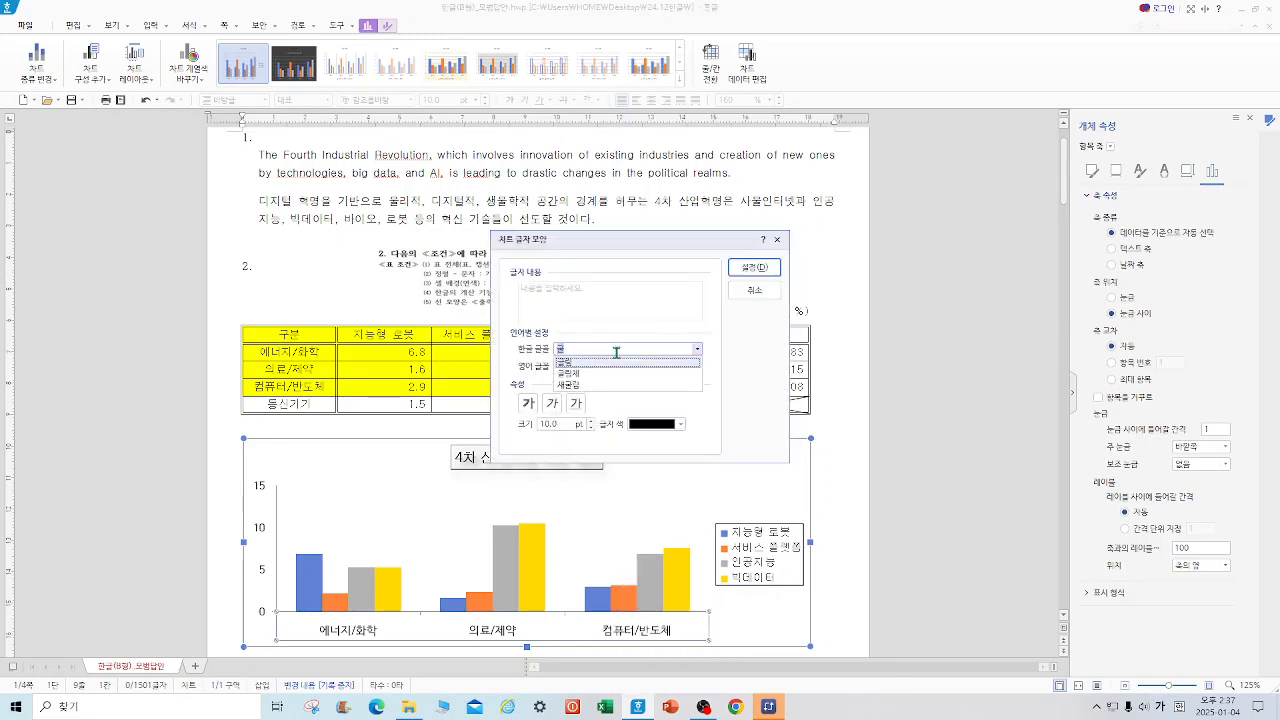
click(610, 364)
key(Tab)
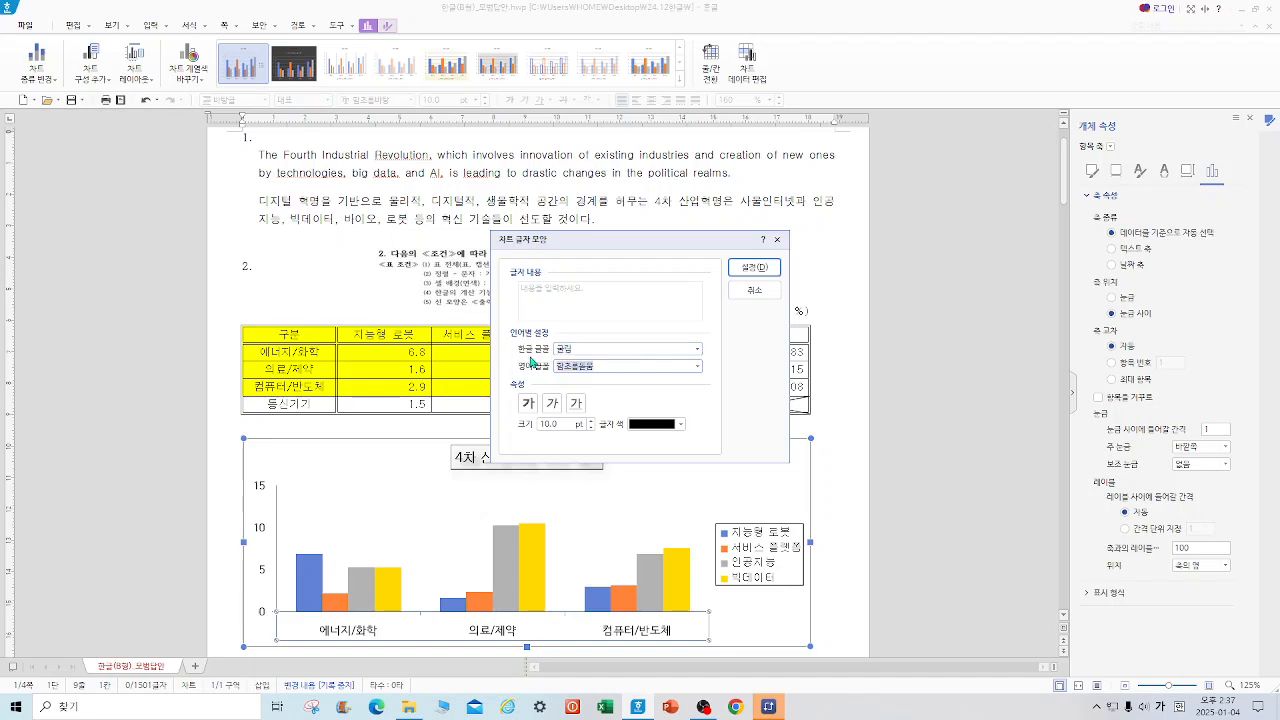
text(굴)
key(Return)
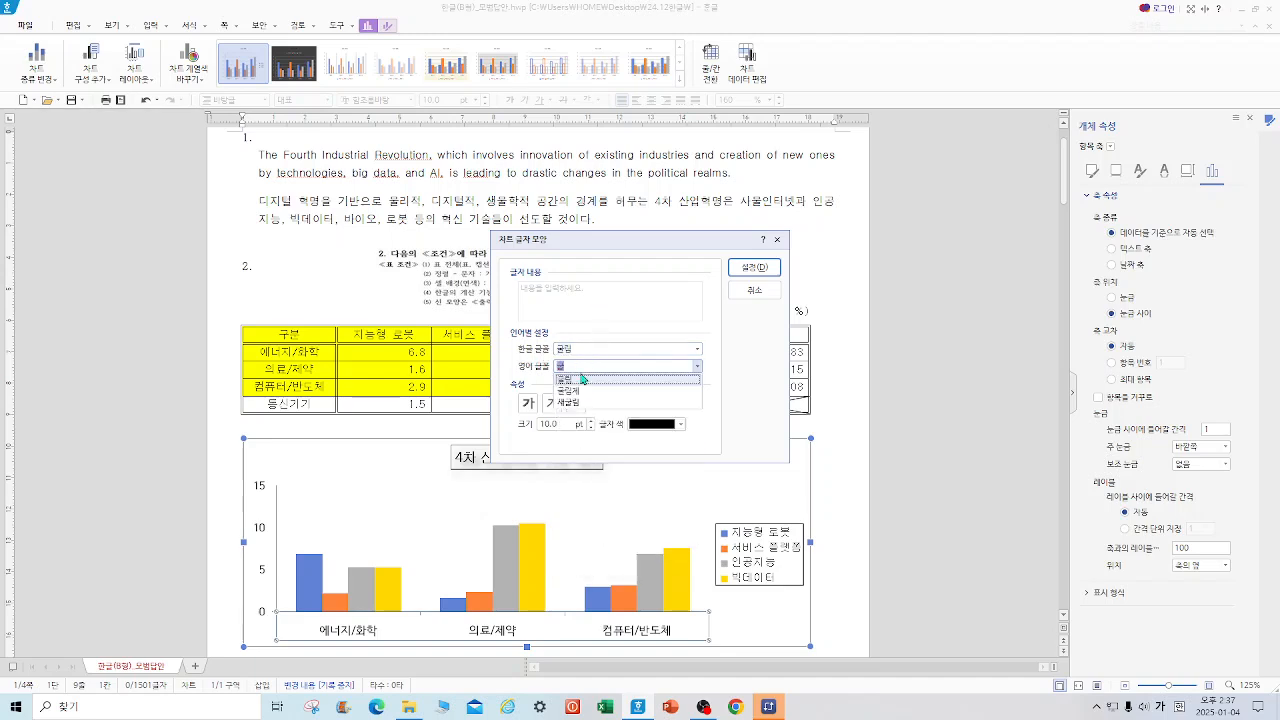
click(766, 268)
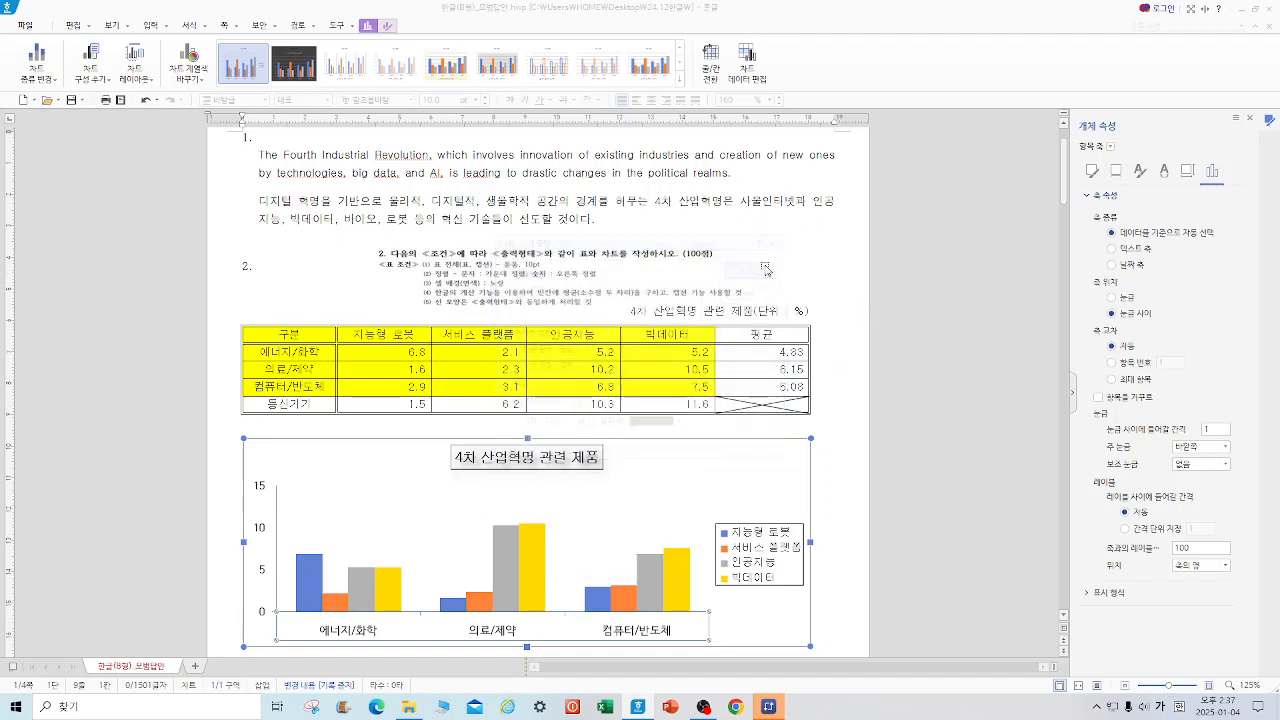
- Set both the Korean and English fonts of the chart's value axis labels to 굴림 and deselect the chart
click(264, 534)
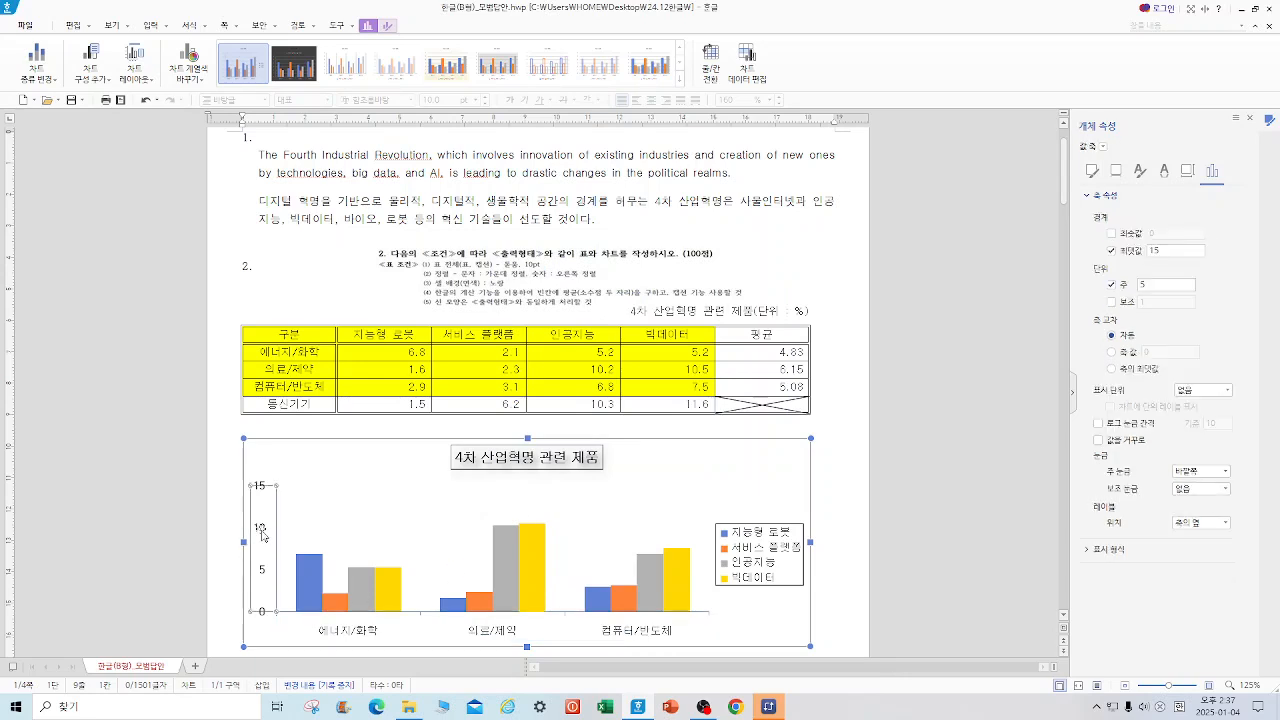
right_click(262, 536)
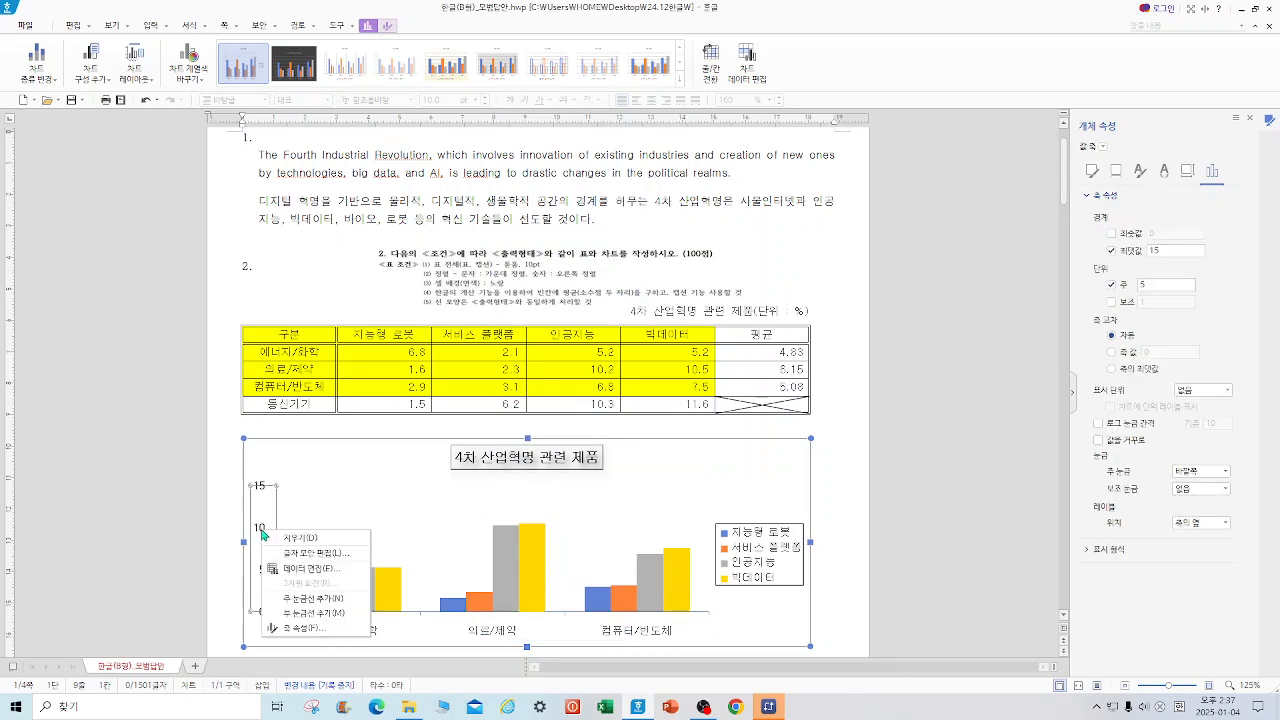
click(305, 561)
click(602, 348)
text(굴)
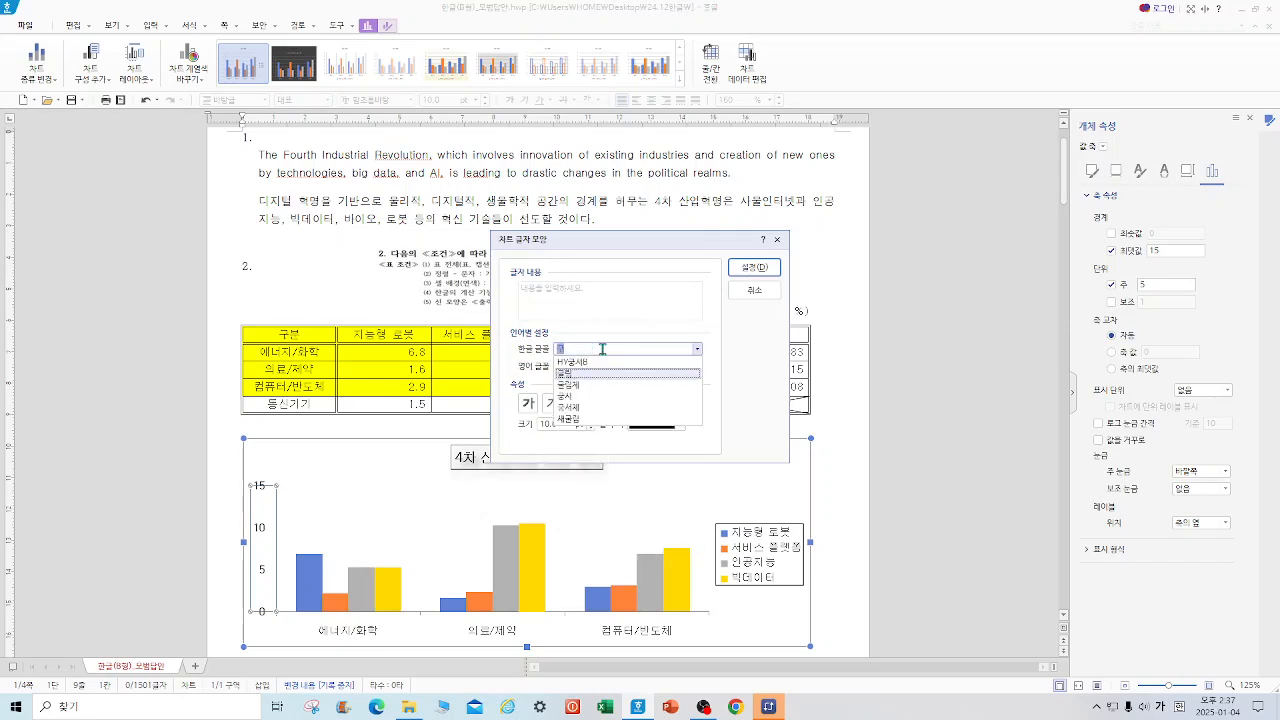
click(597, 363)
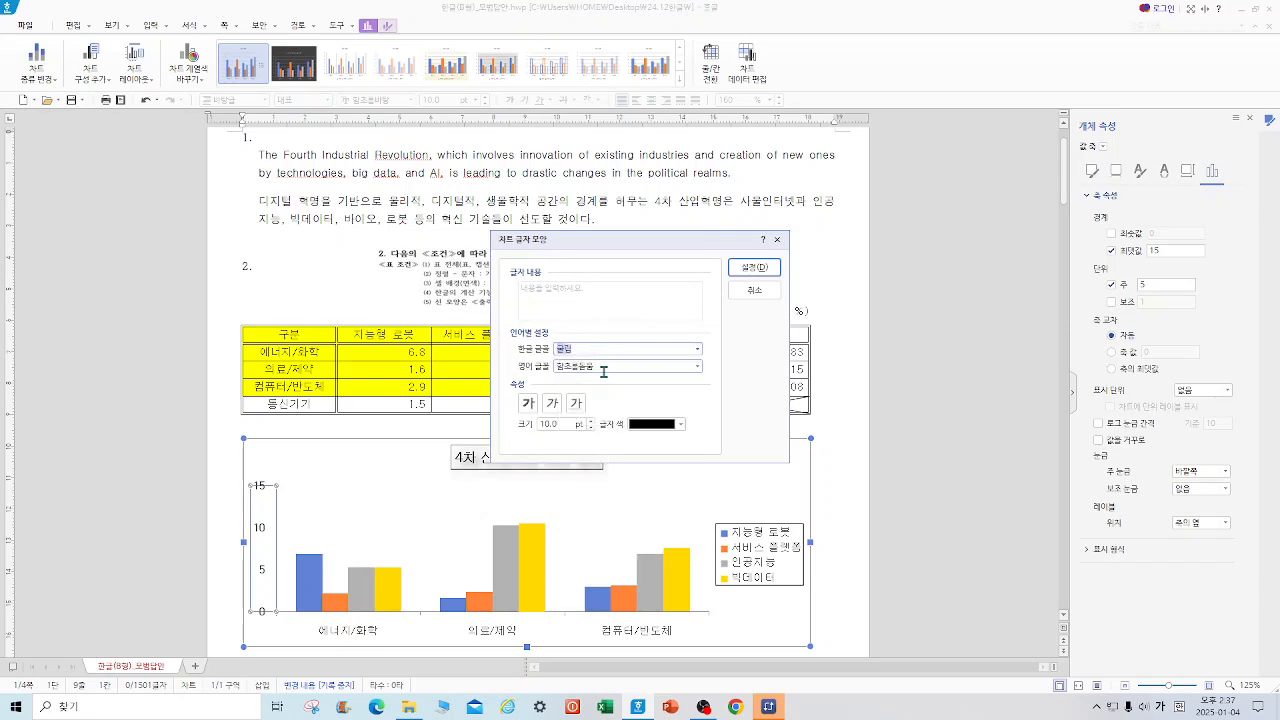
text(굴)
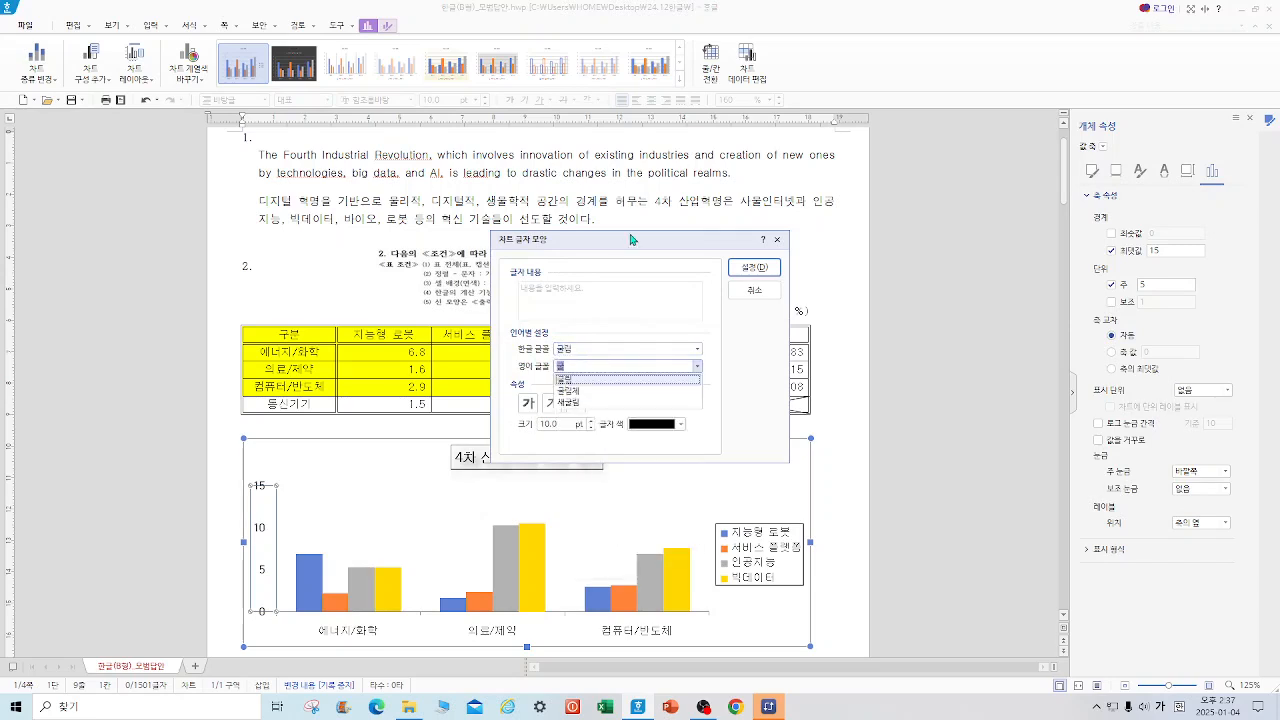
click(592, 379)
click(754, 267)
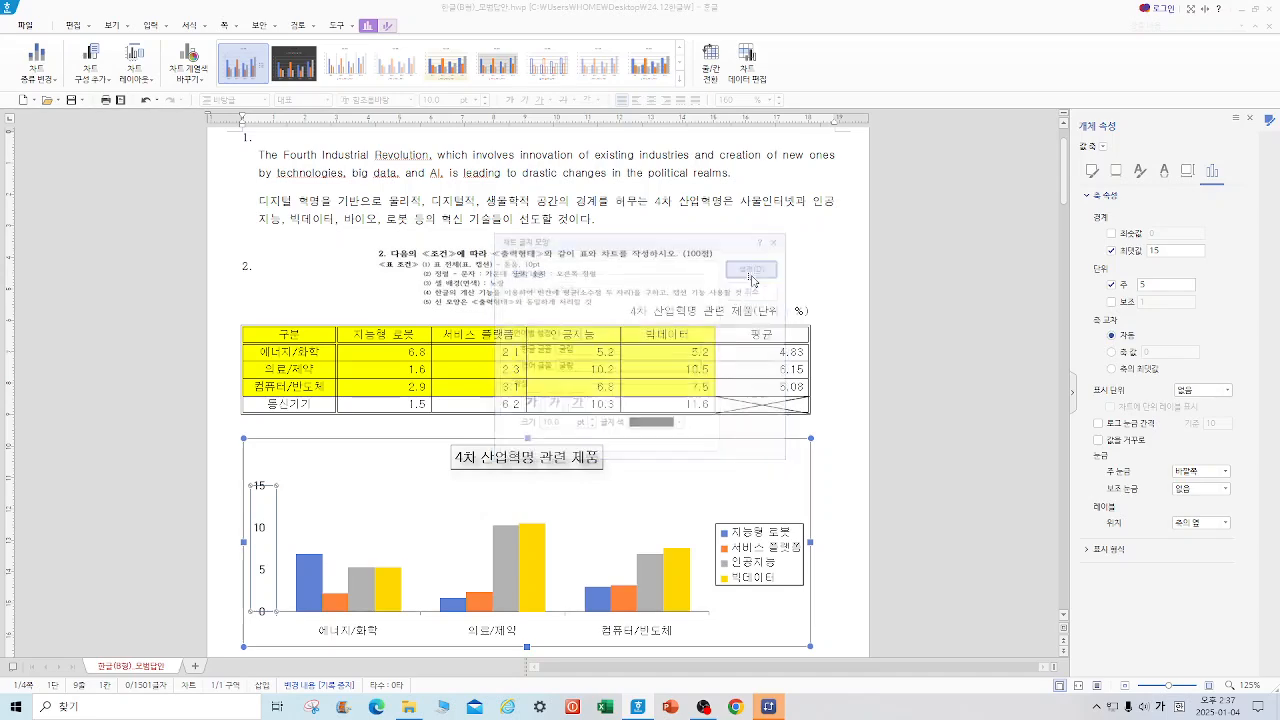
click(843, 401)
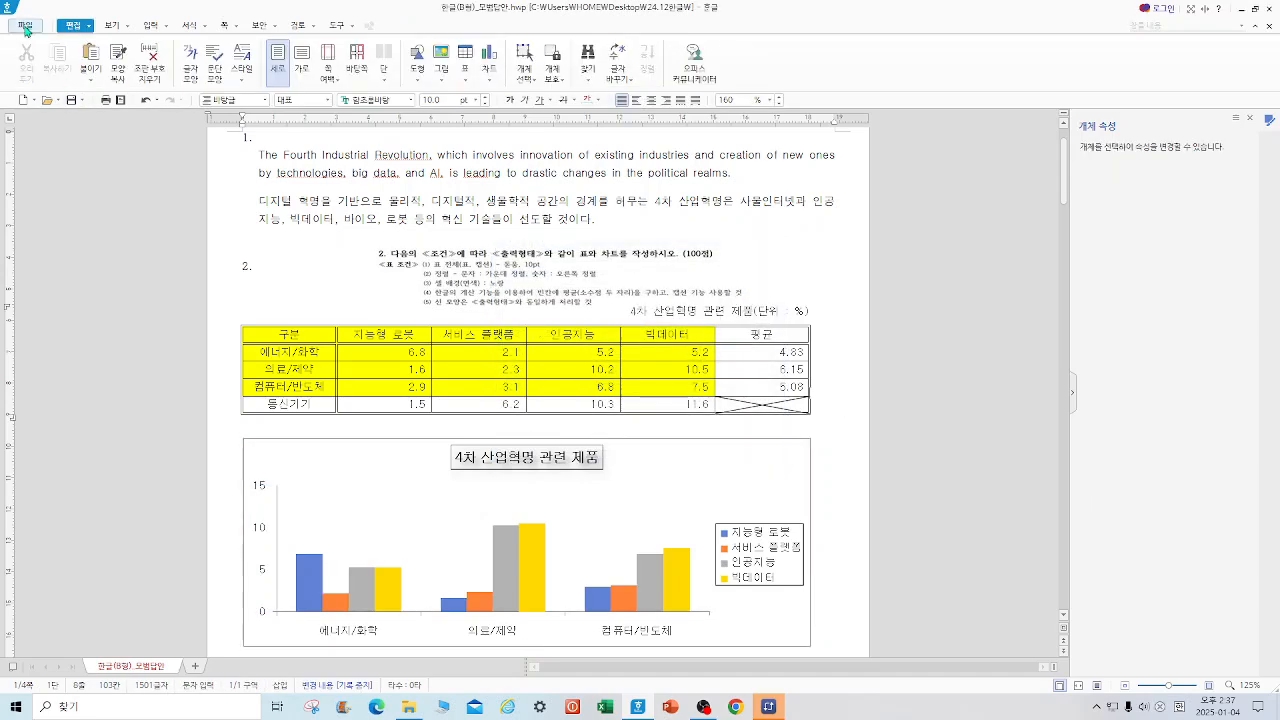
- Save a copy of the document to the desktop as 24년12월itq한글b형 in HWP format
click(25, 25)
click(109, 163)
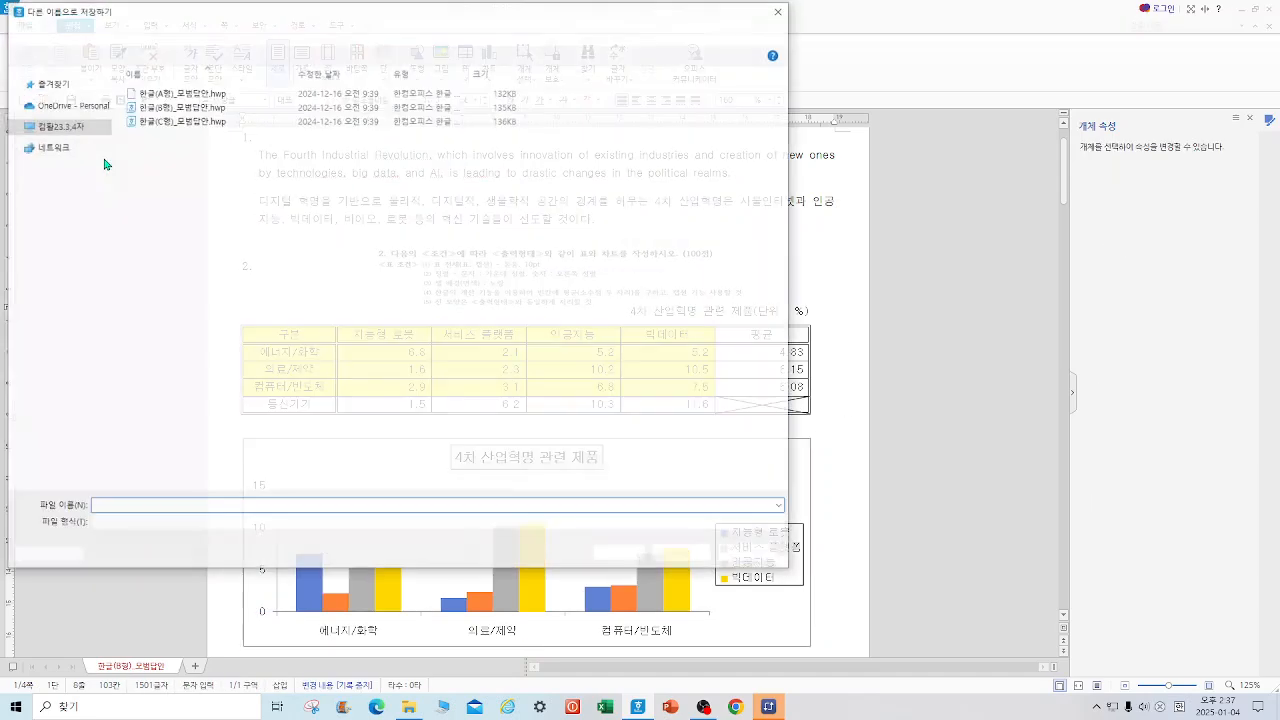
click(57, 99)
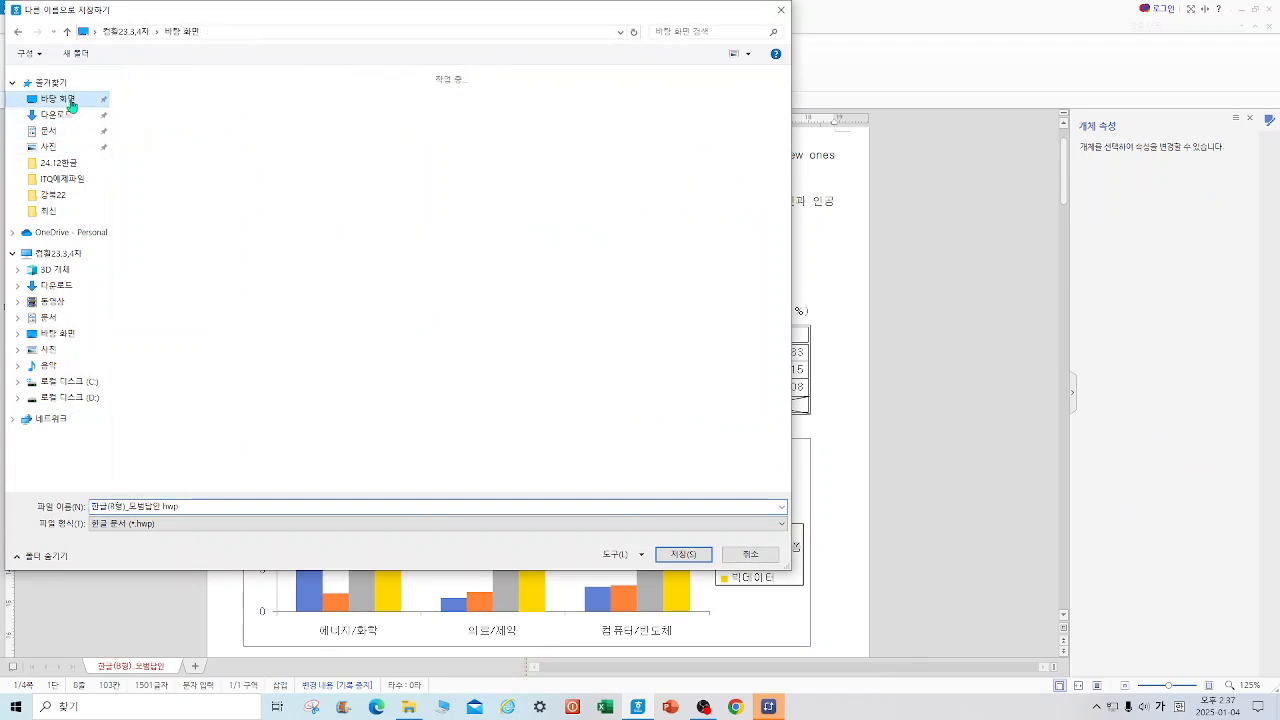
click(203, 507)
text(24)
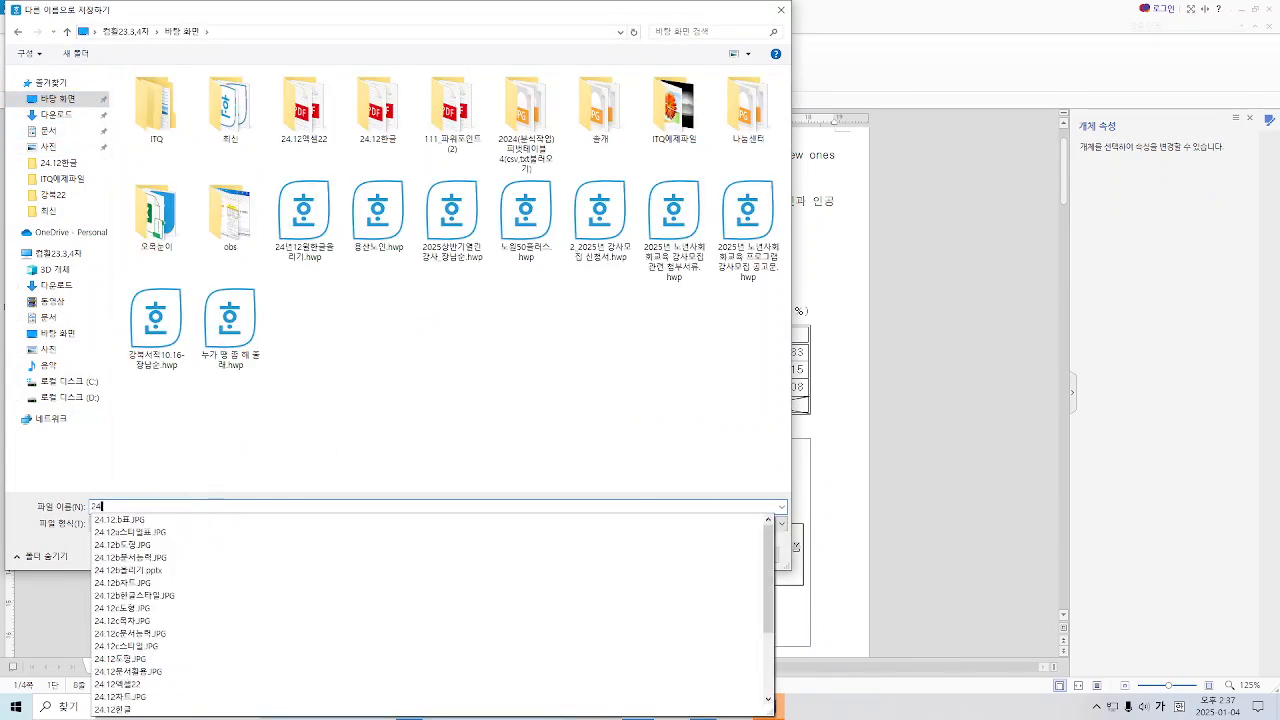
text(년12)
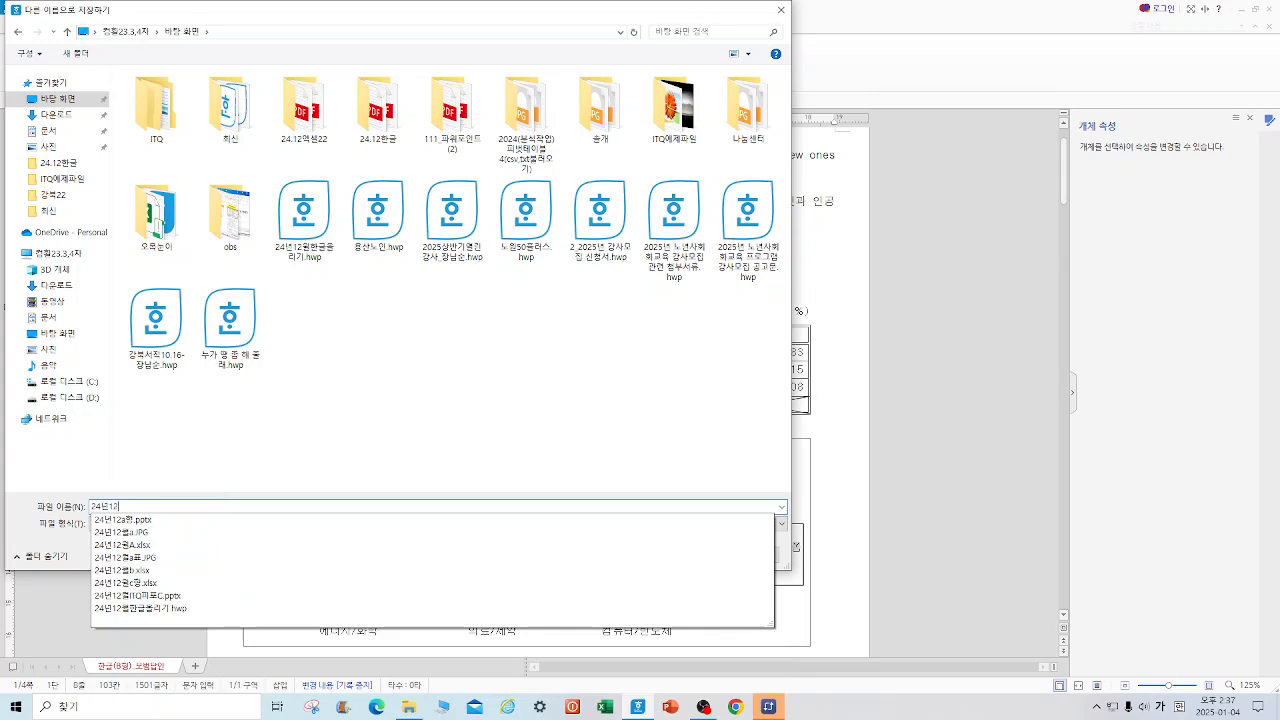
text(월itq관련)
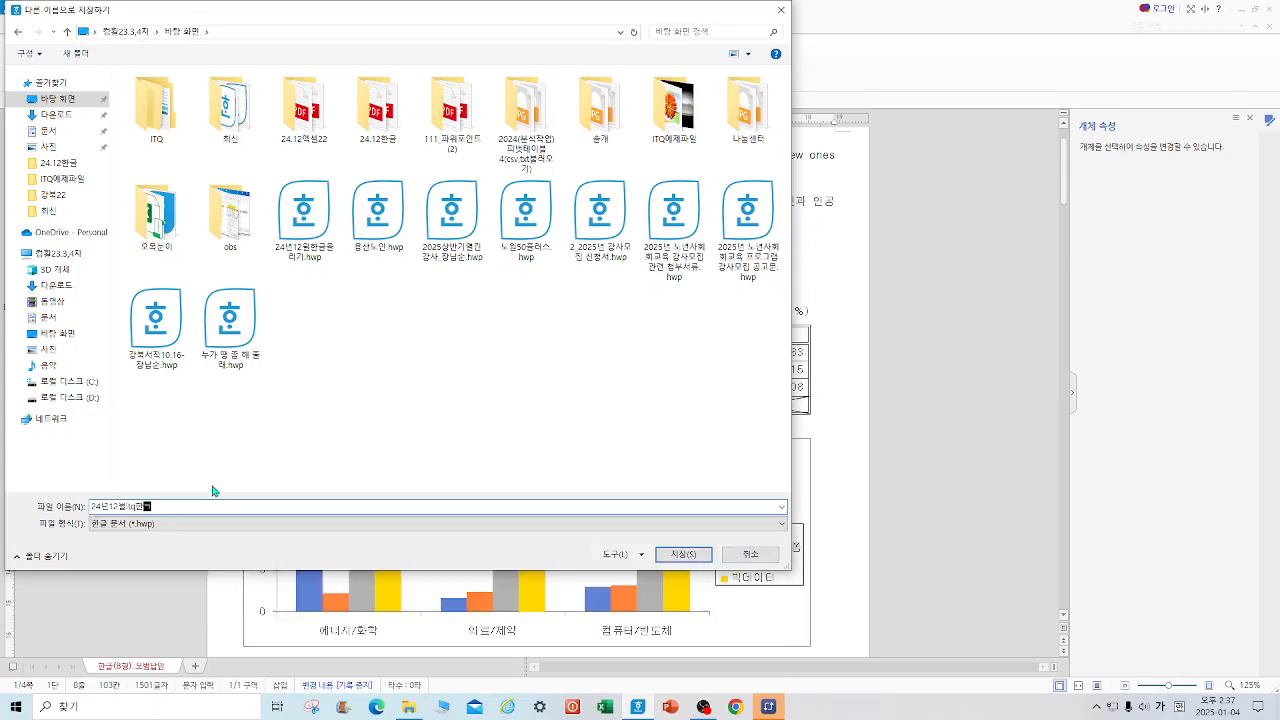
text(b형)
click(700, 558)
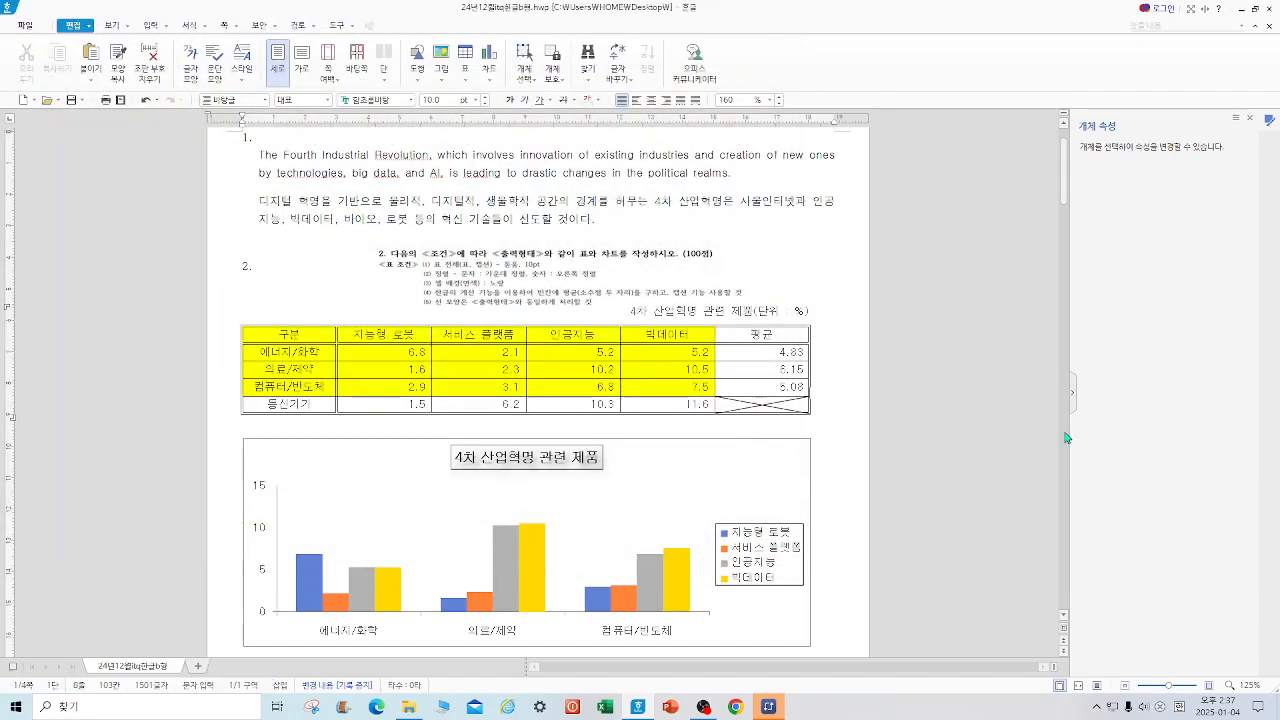
- Add a default vertical (기본 세로) axis title to the column chart
drag(1068, 187, 1068, 218)
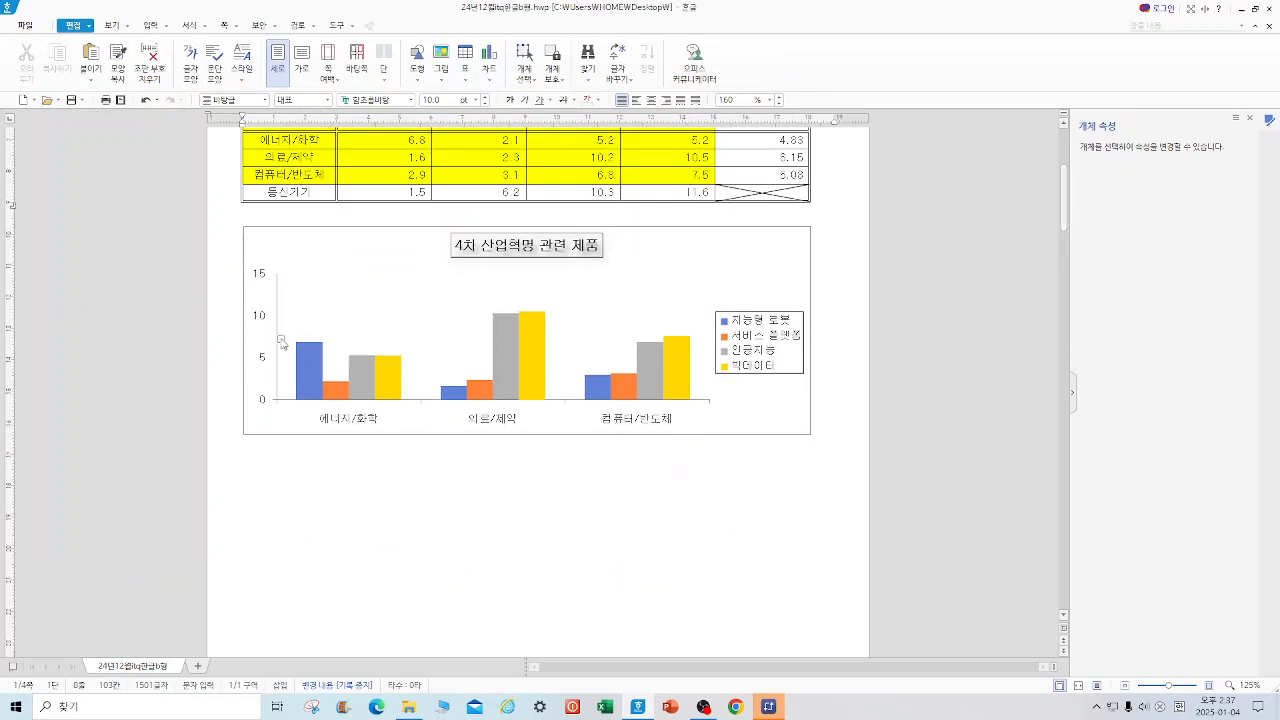
click(783, 268)
click(112, 86)
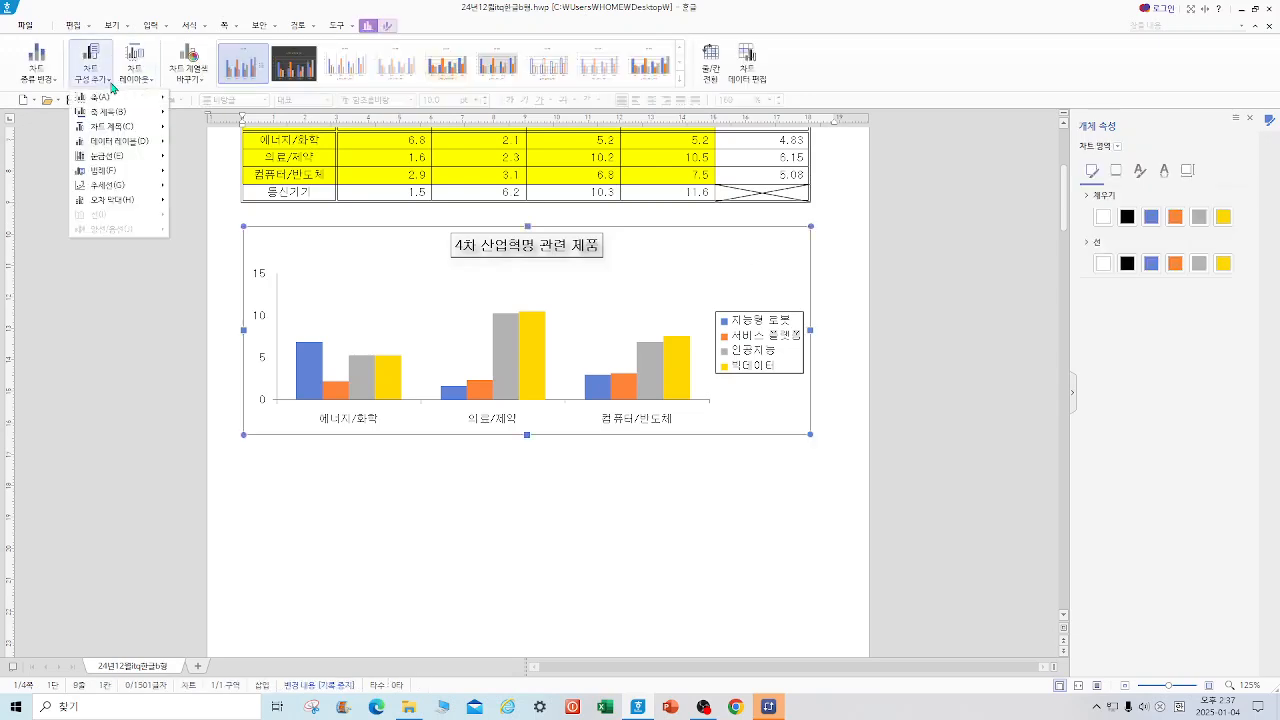
mouse_move(120, 112)
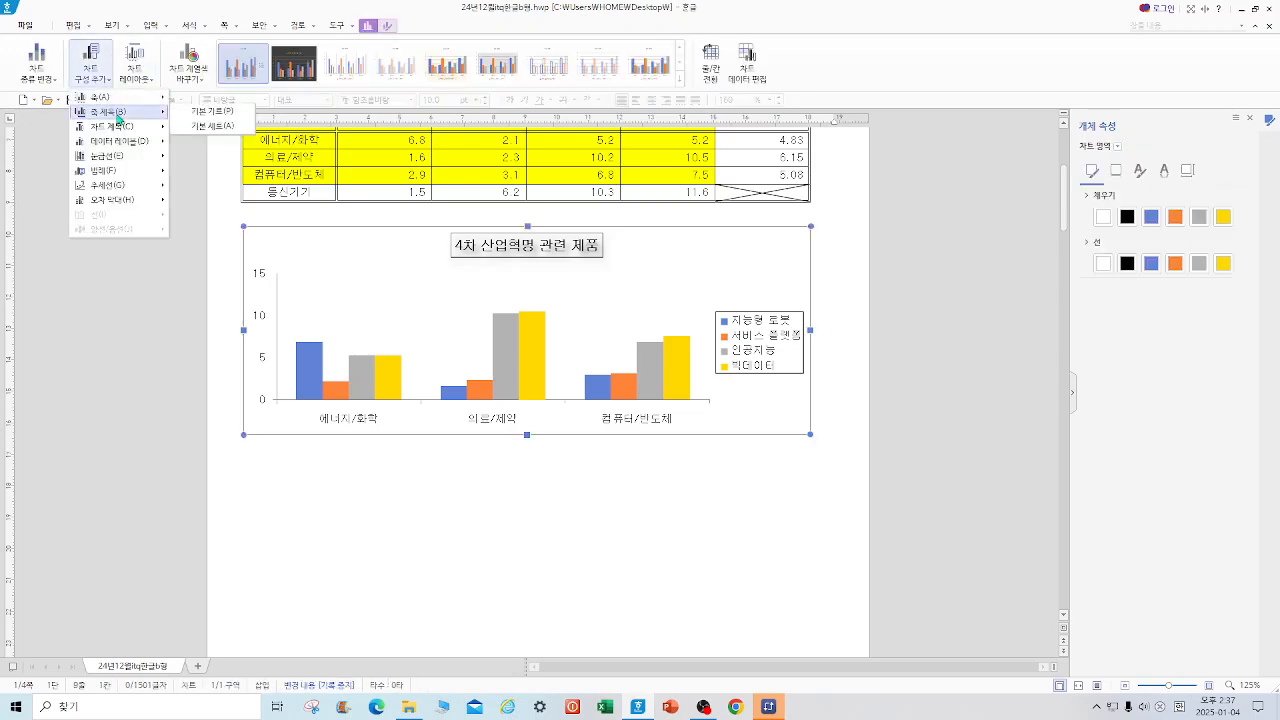
click(229, 126)
- Change the text of the chart's value axis title to "(단위 : %)"
click(261, 340)
right_click(261, 340)
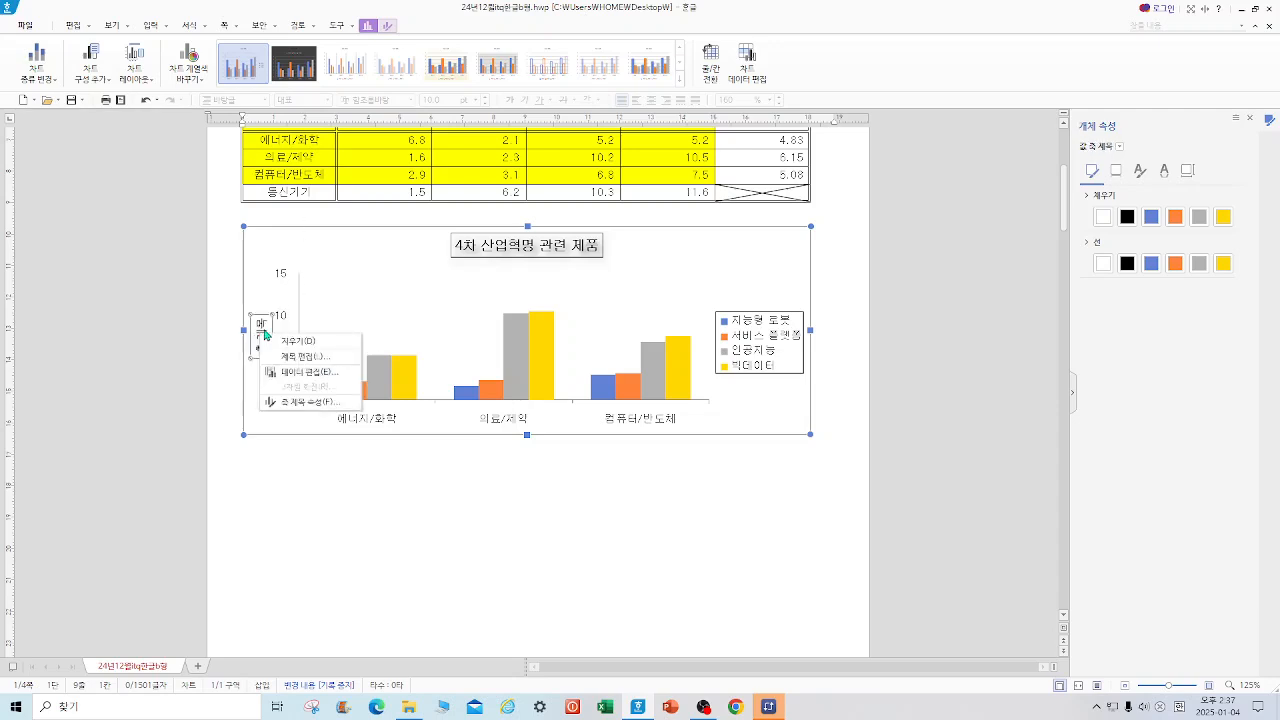
click(292, 356)
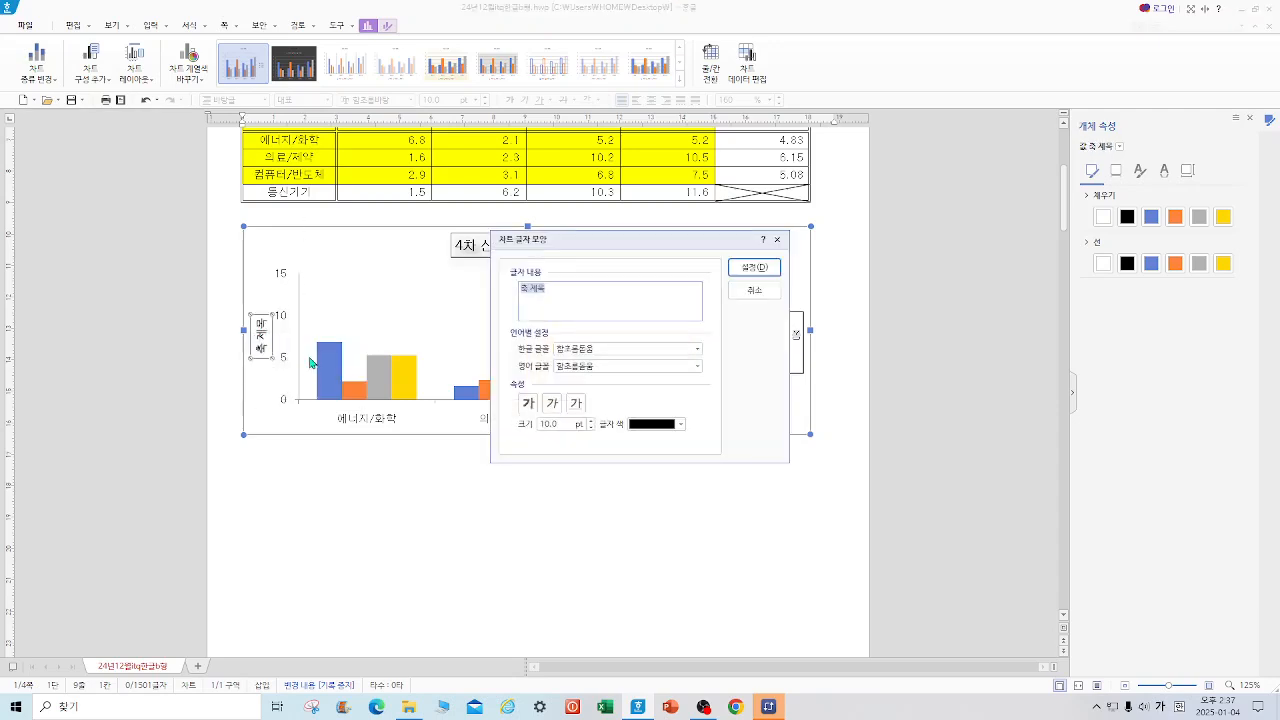
text((단위 : %)
- Set both the Korean and English fonts of the value axis title to 굴림 and apply the text settings
drag(609, 347, 511, 338)
text(굴)
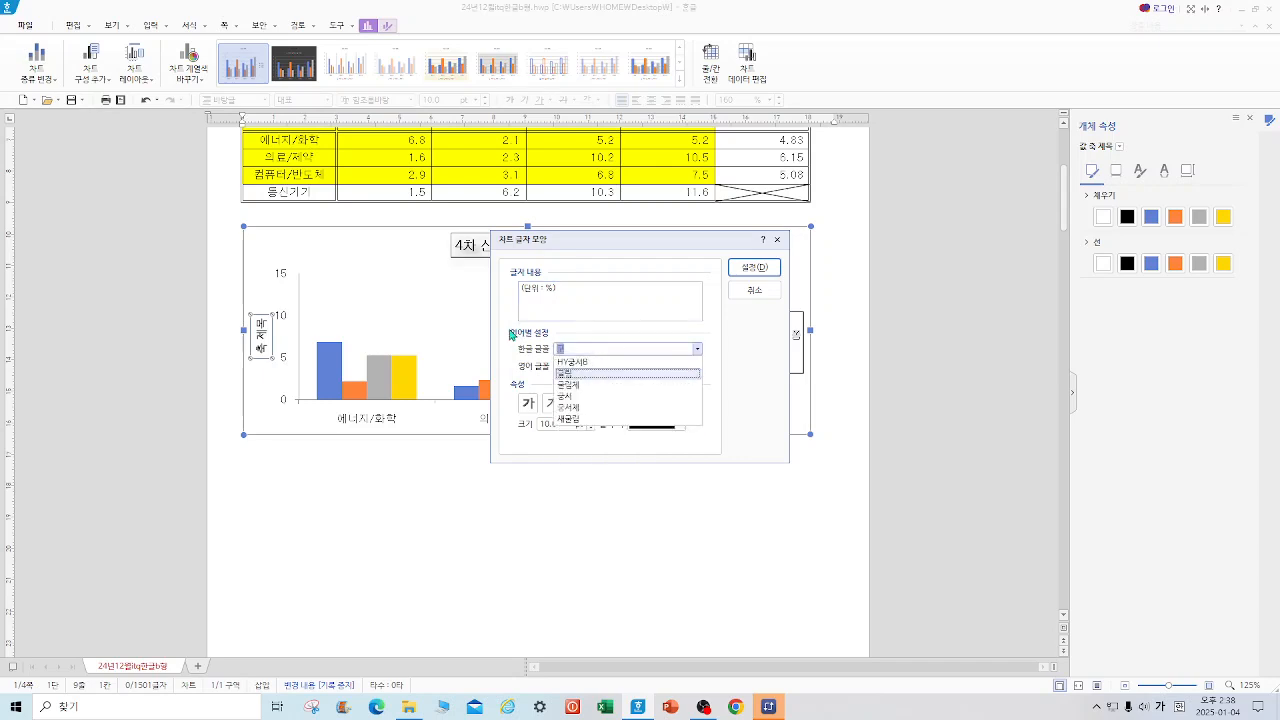
click(615, 366)
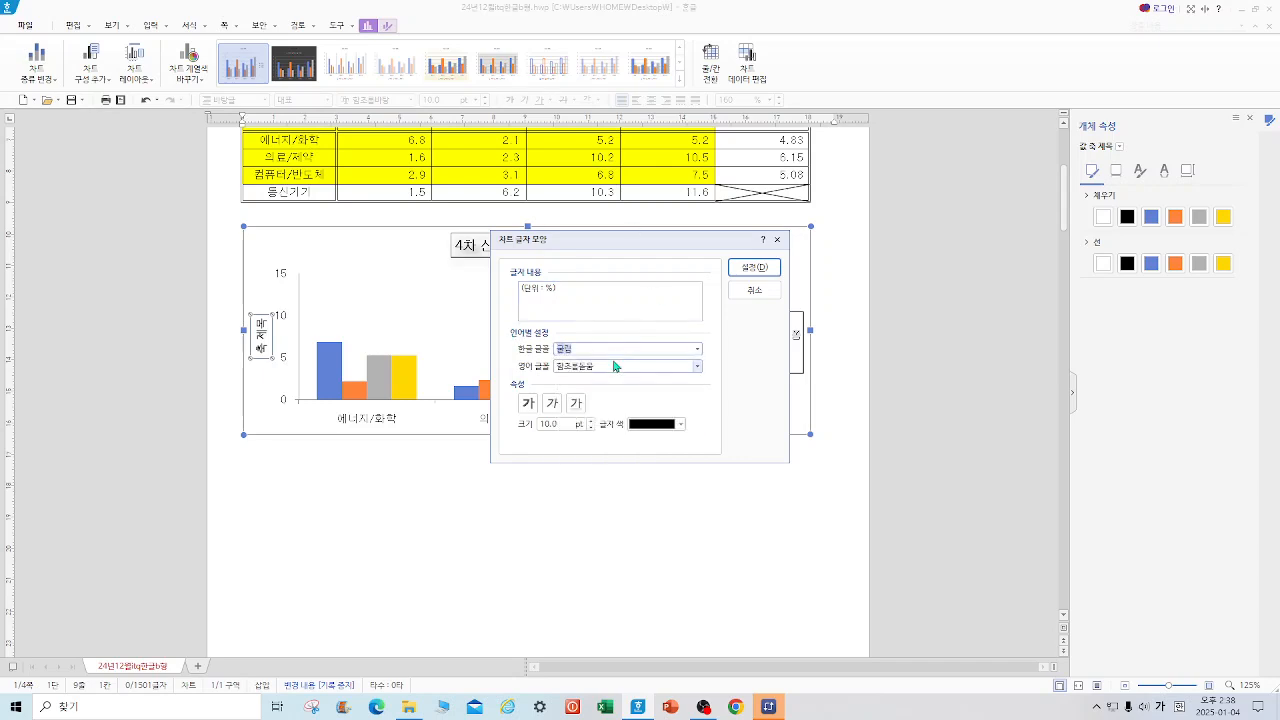
drag(608, 372, 530, 367)
text(굴)
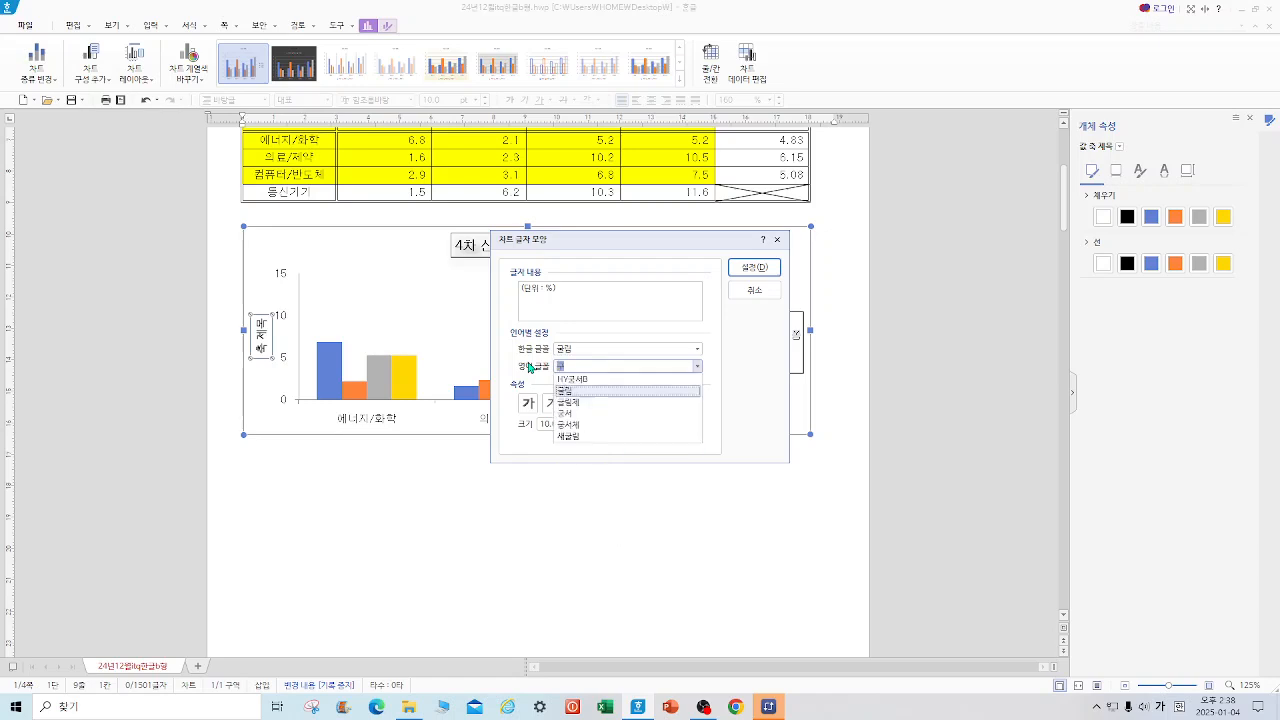
click(586, 380)
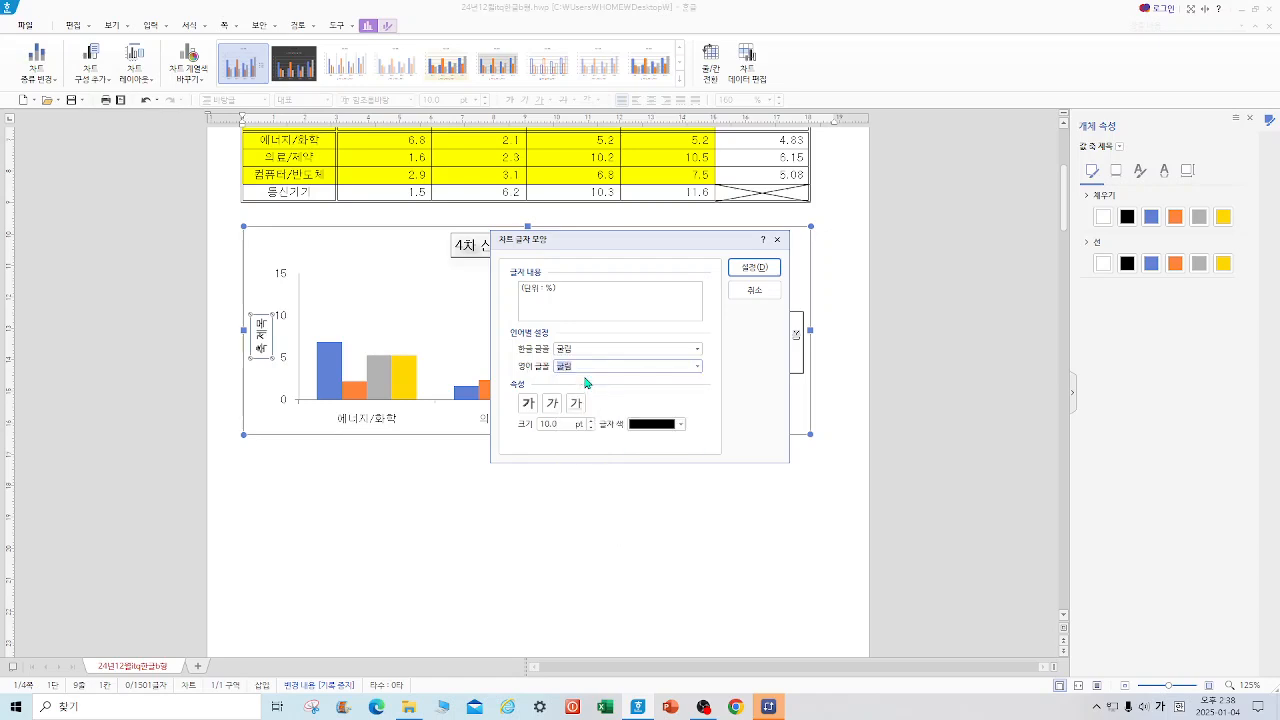
click(749, 269)
- Set the text direction of the value axis title to horizontal (가로) and deselect the chart
right_click(262, 342)
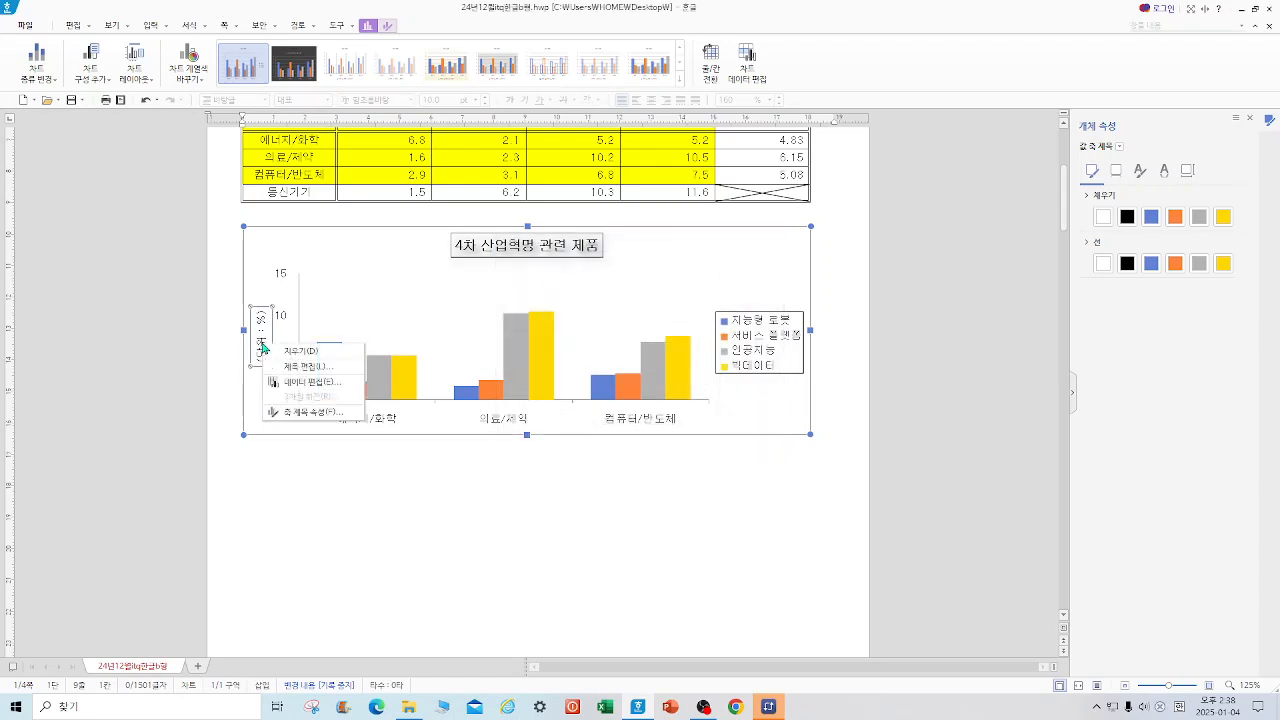
click(302, 412)
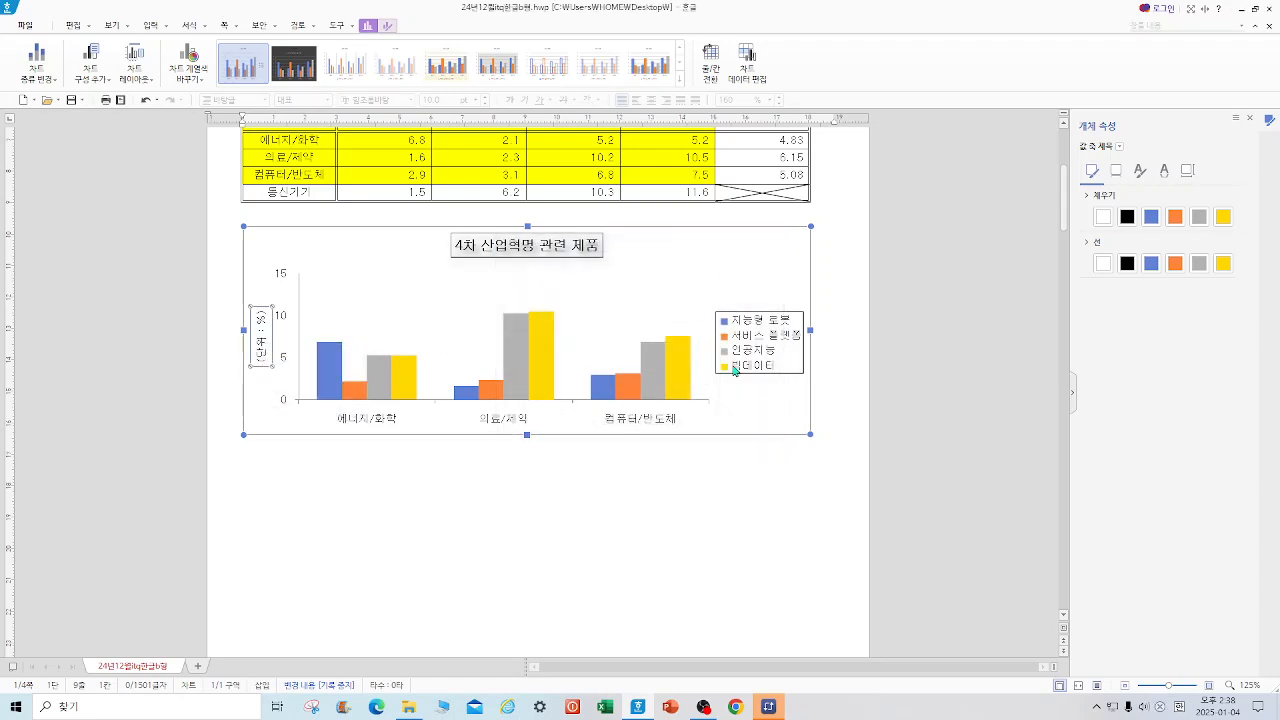
click(1187, 171)
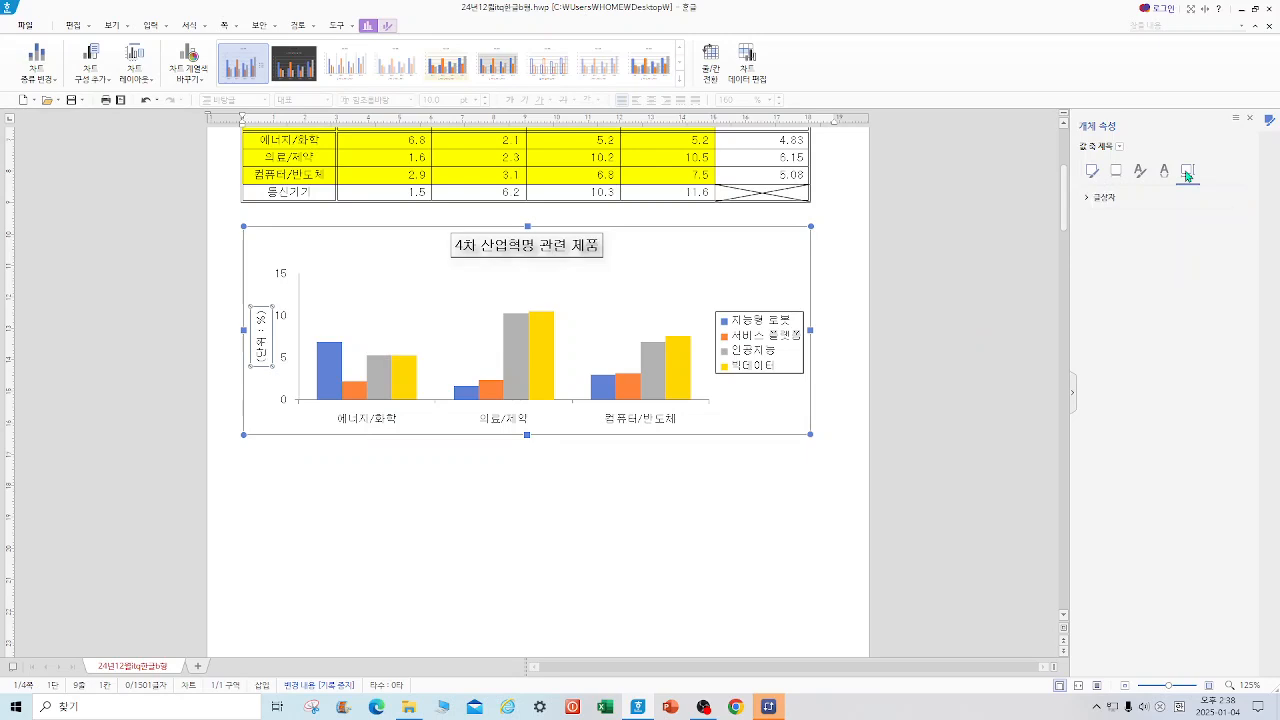
click(1103, 200)
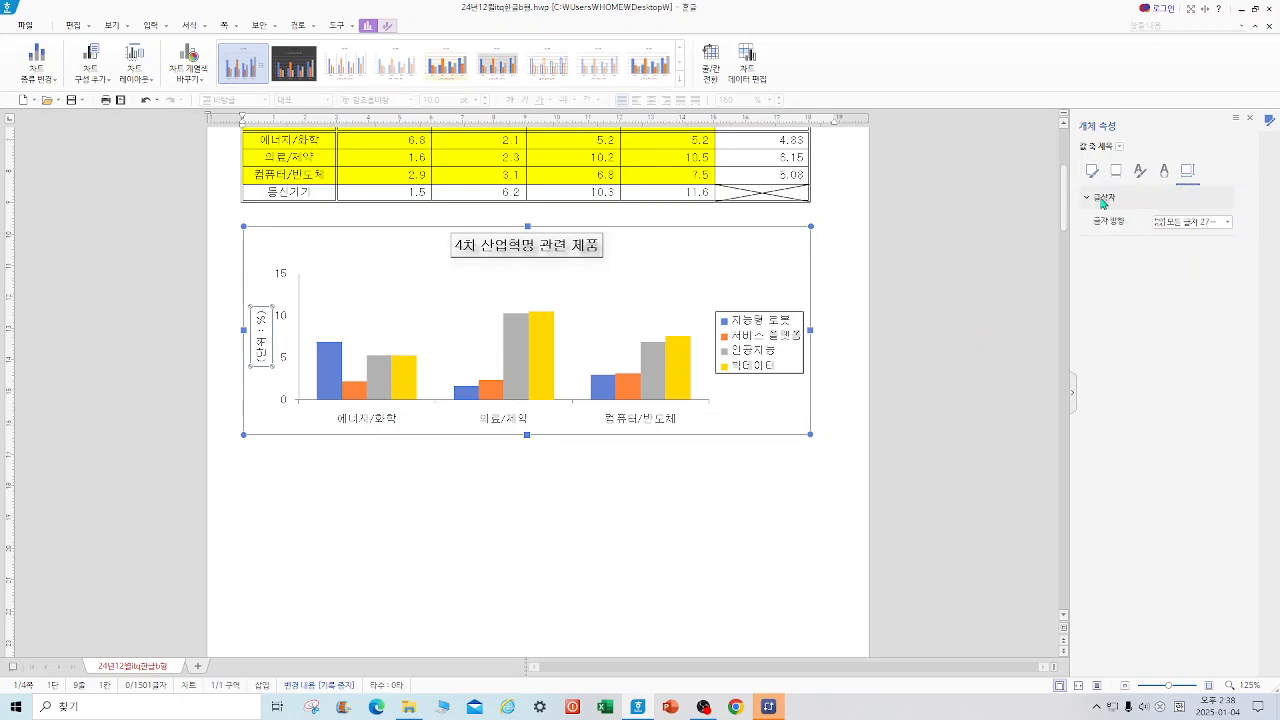
click(1228, 222)
click(1187, 236)
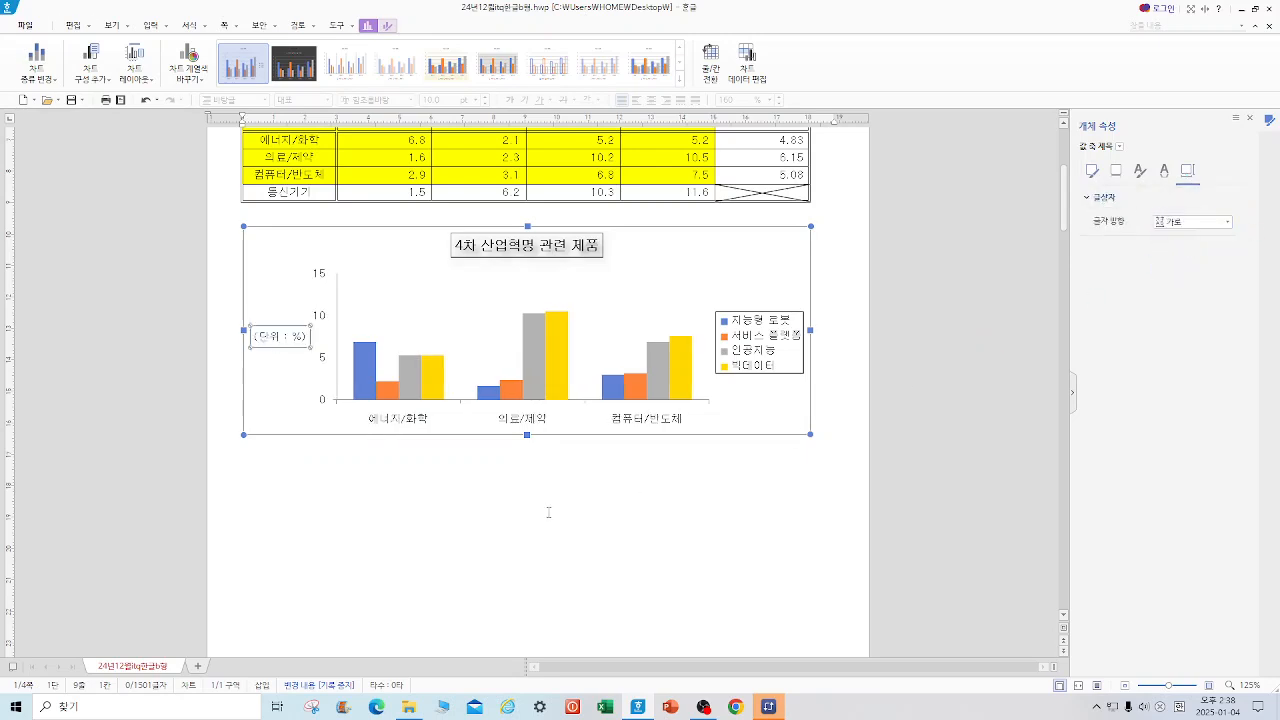
key(Escape)
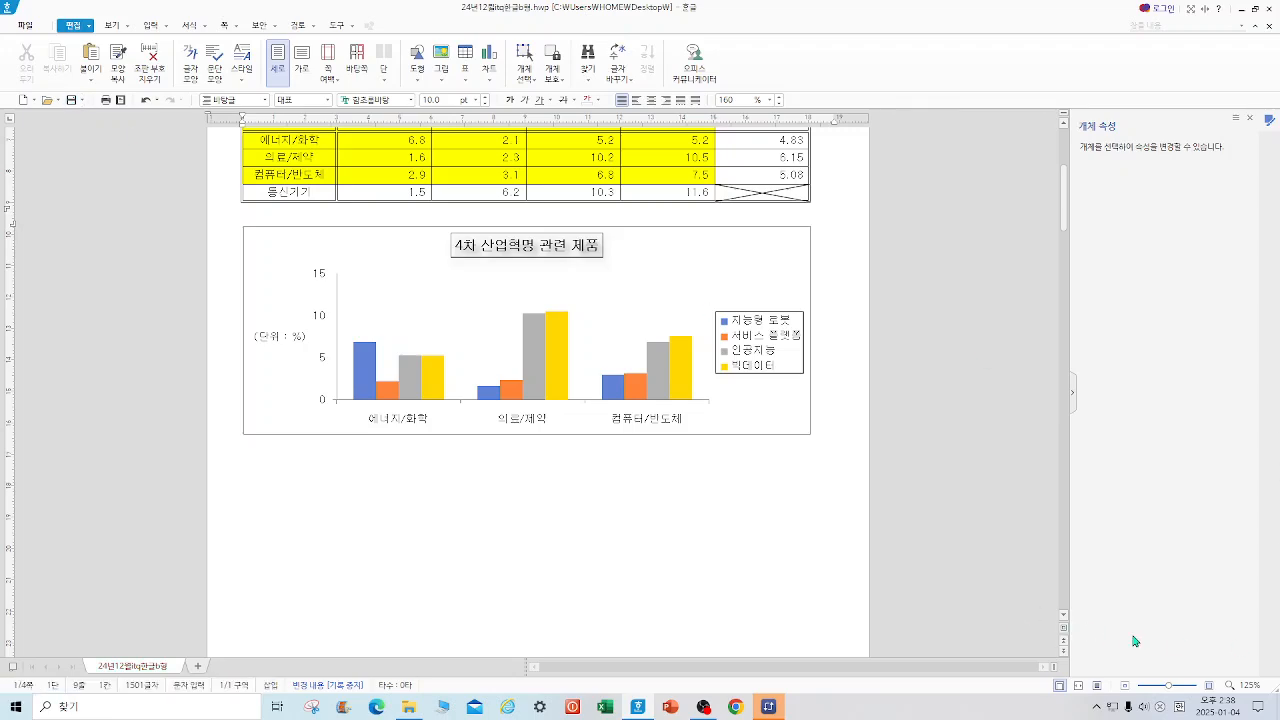
- Remove the caption text "4차 산업혁명 관련 제품(단위 : %)" above the item 2 table
drag(1066, 208, 1066, 143)
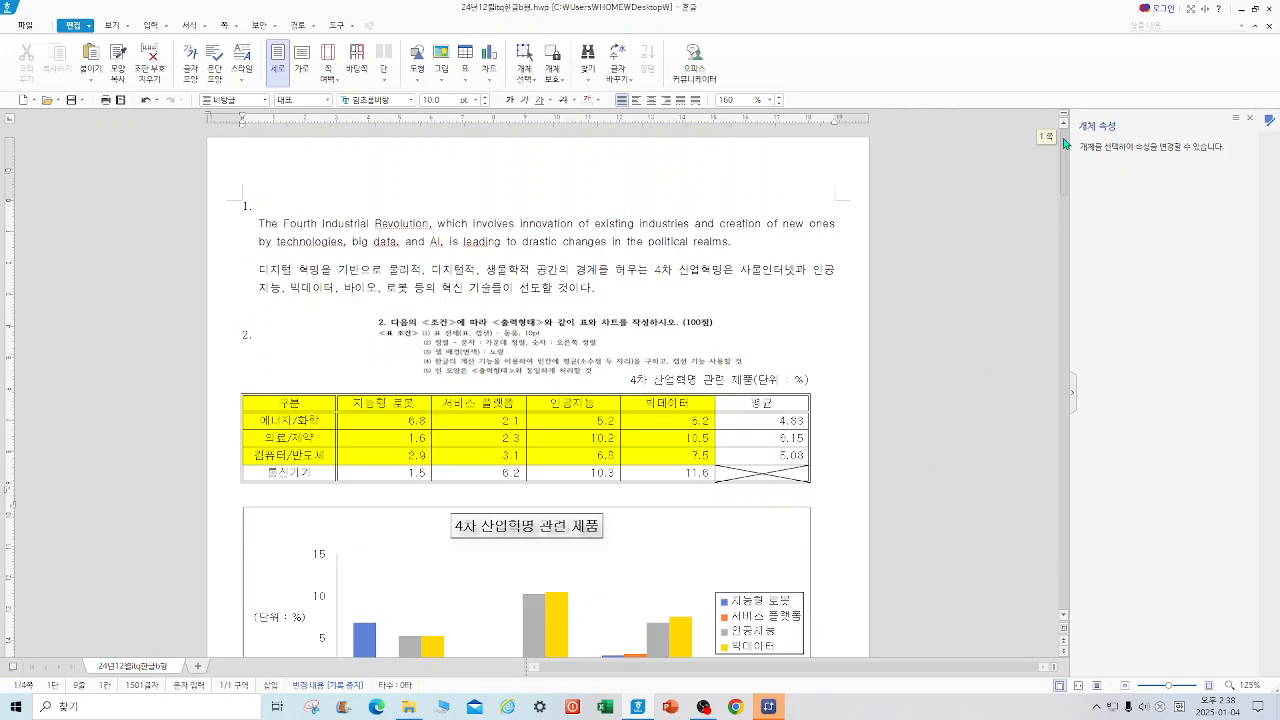
drag(627, 379, 838, 389)
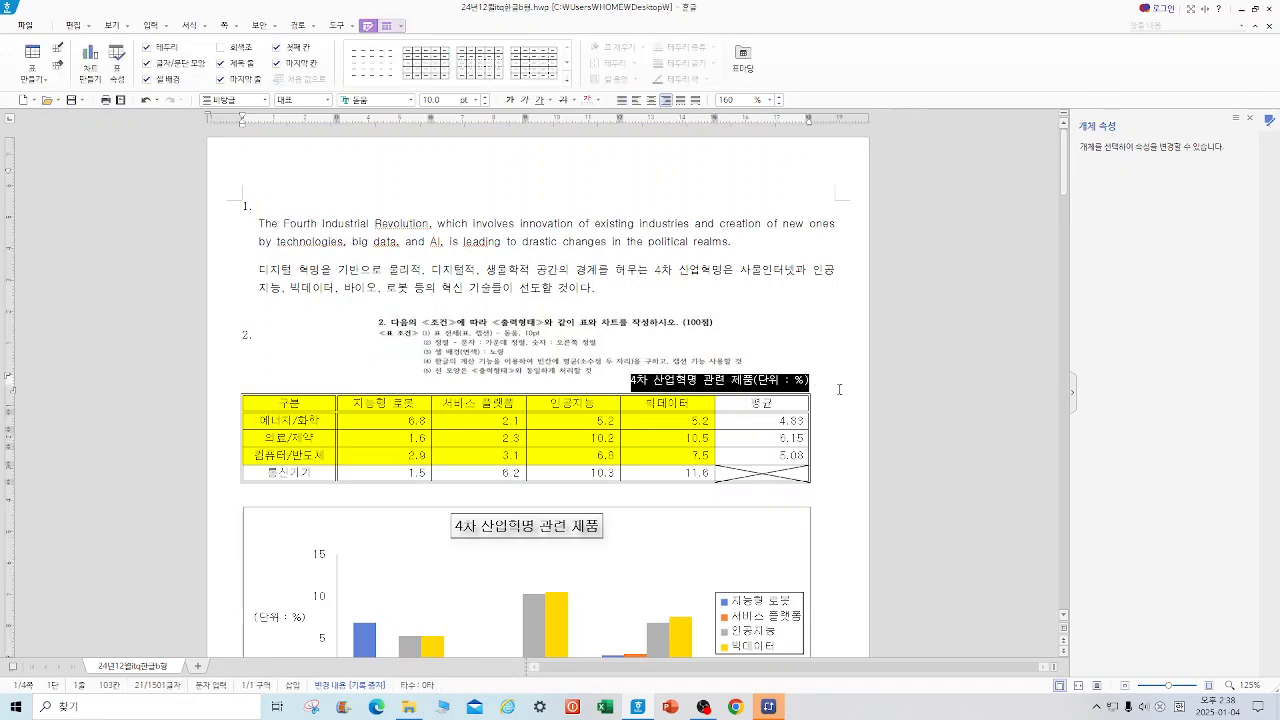
key(Delete)
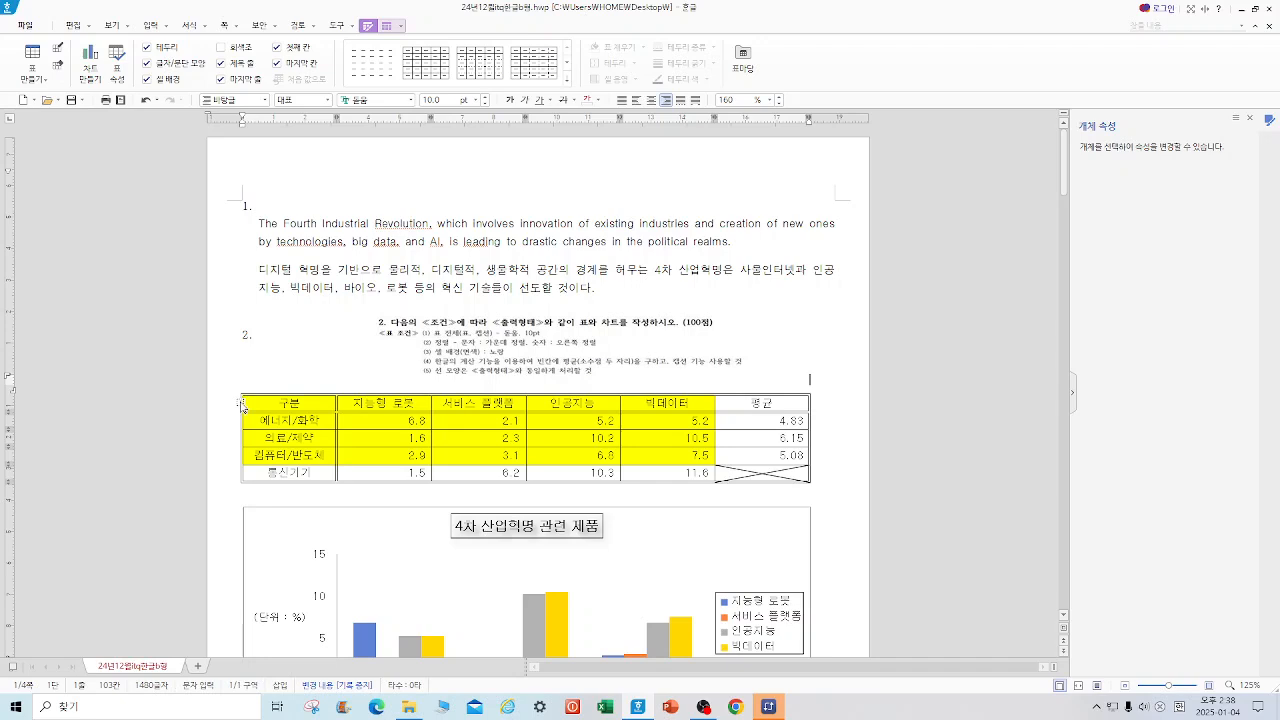
click(243, 403)
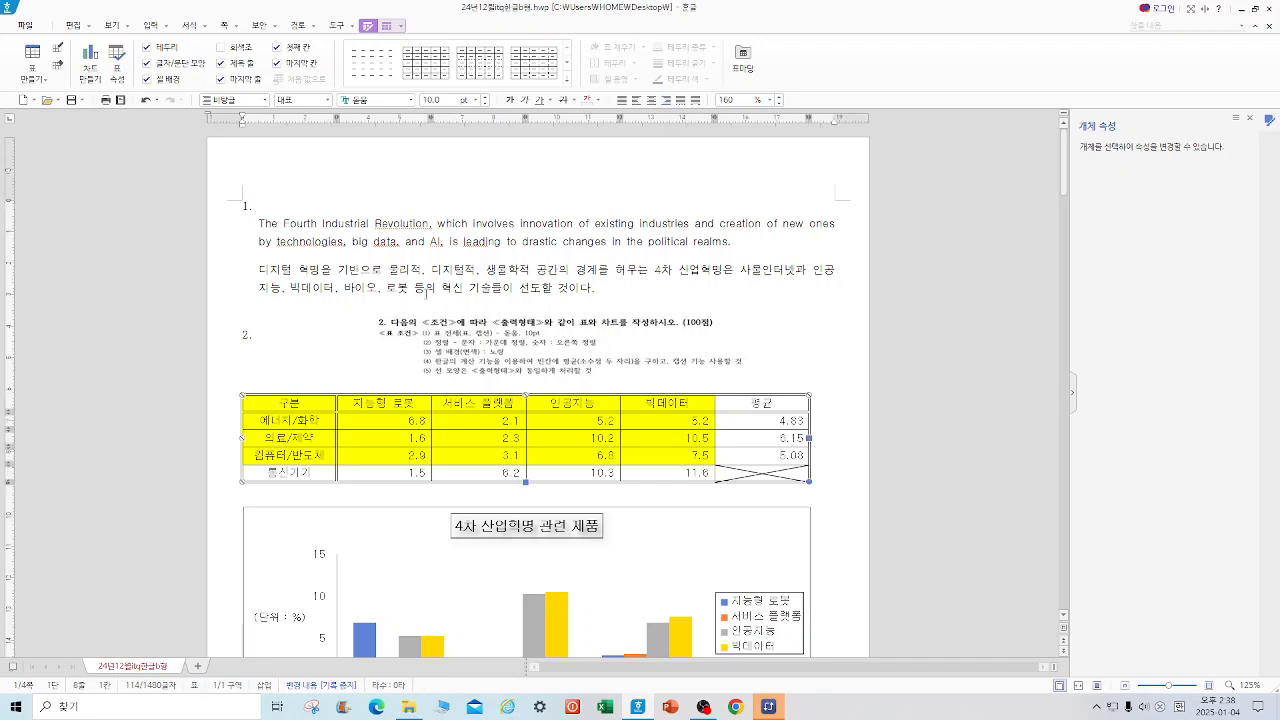
click(401, 26)
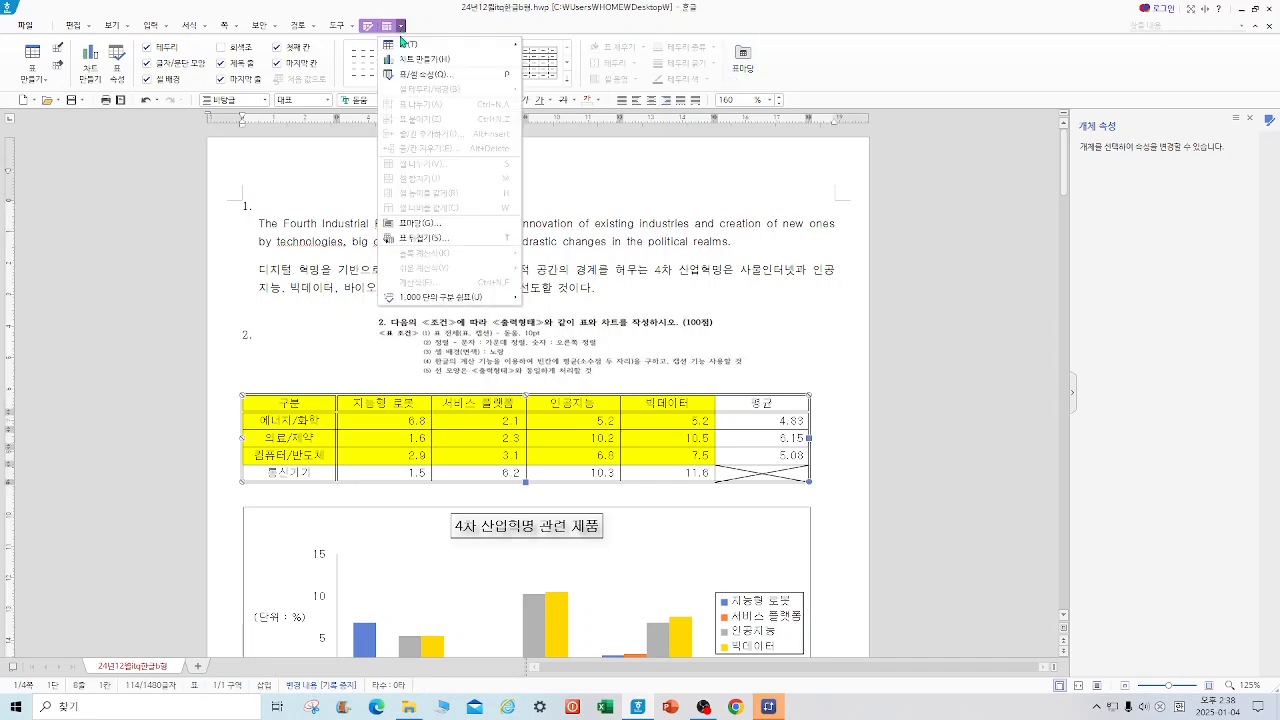
click(399, 27)
click(401, 28)
click(303, 403)
right_click(303, 403)
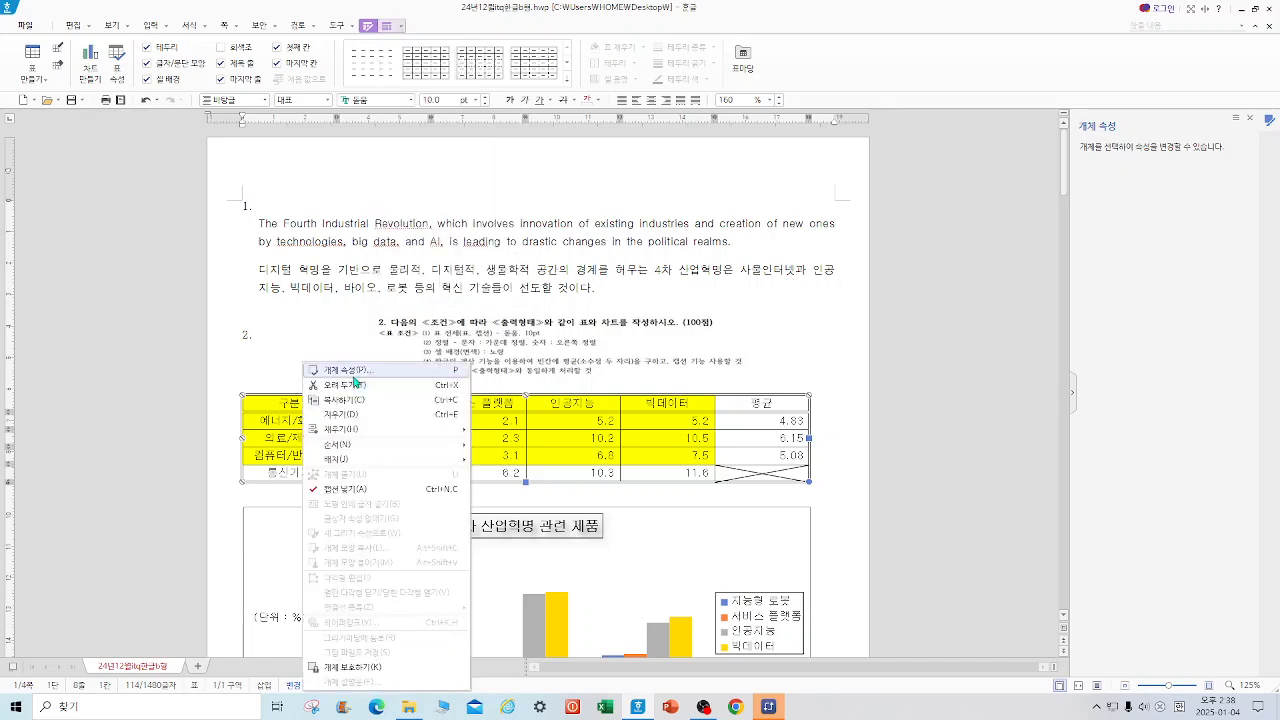
click(359, 371)
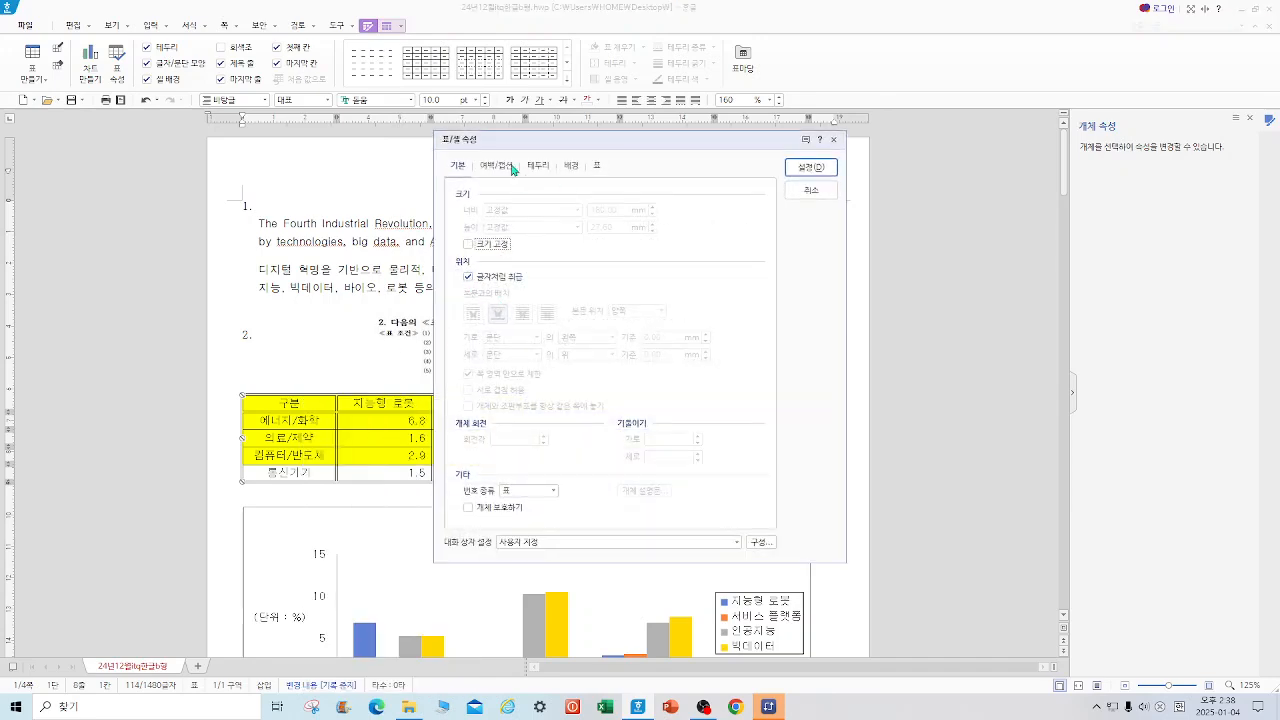
click(834, 139)
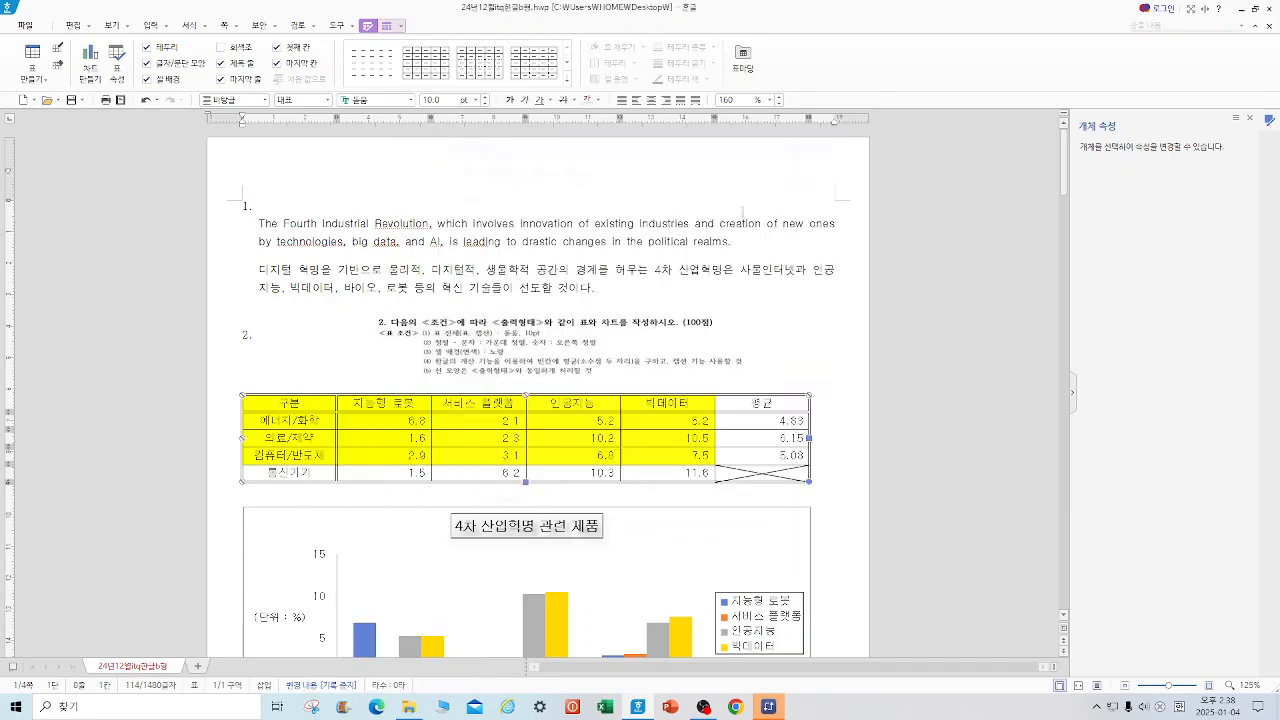
- Remove the caption from the item 2 table, keep its caption position at none in the table properties, and deselect it
right_click(352, 405)
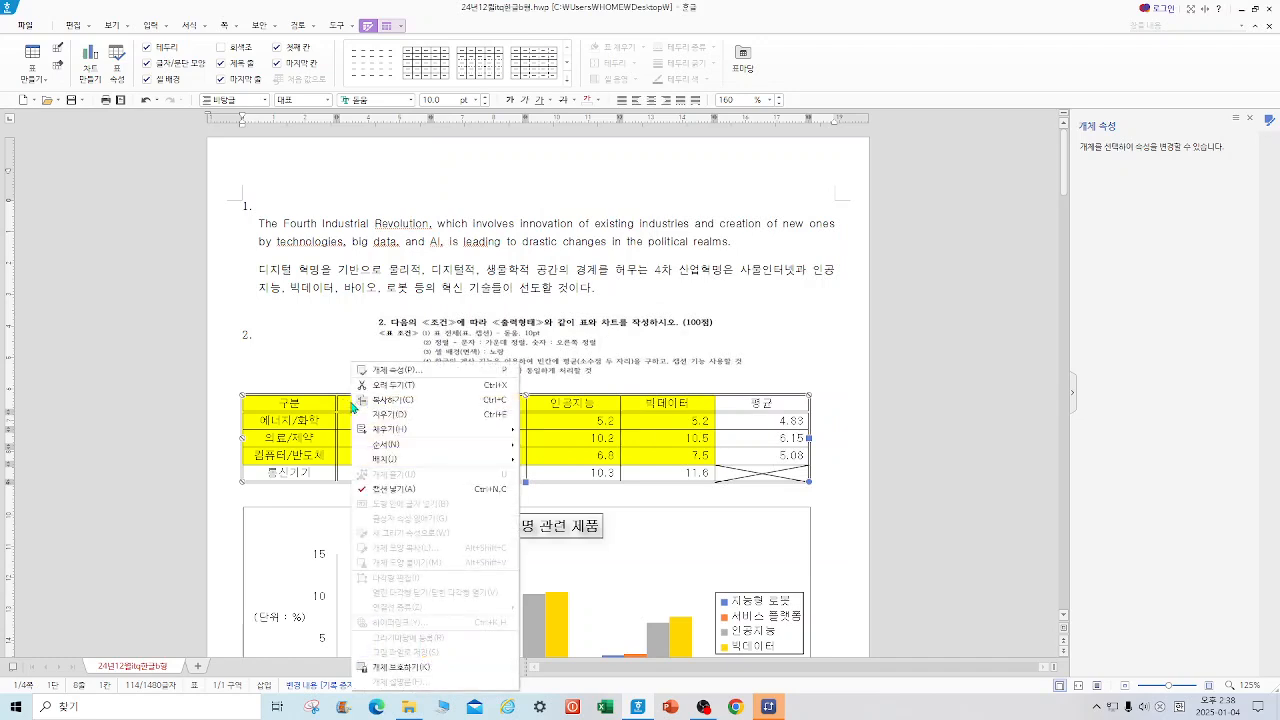
click(400, 490)
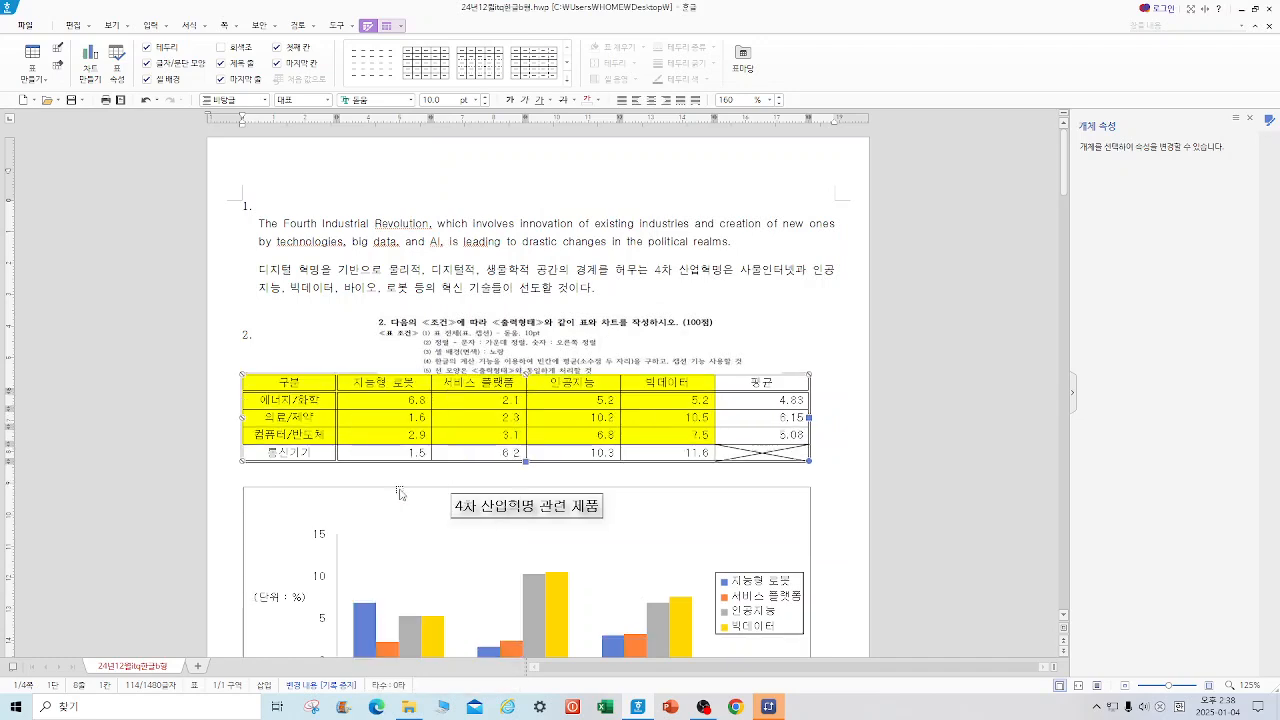
right_click(356, 402)
click(398, 370)
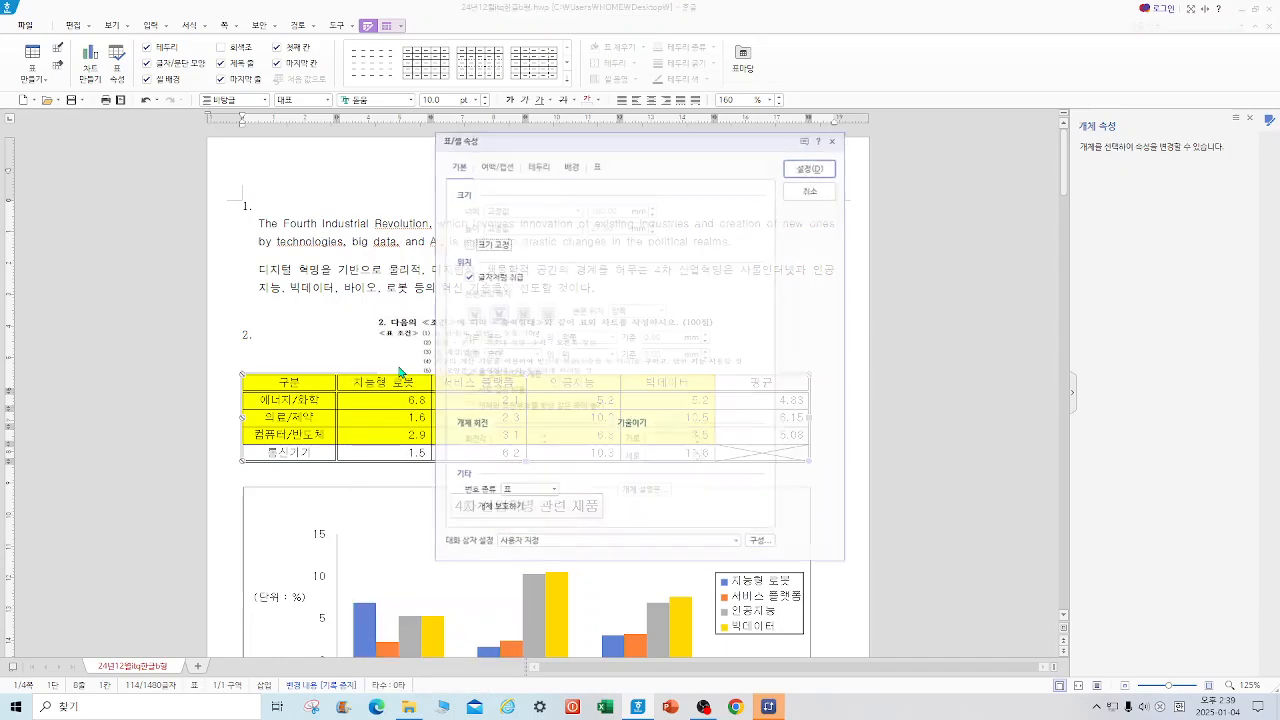
click(497, 167)
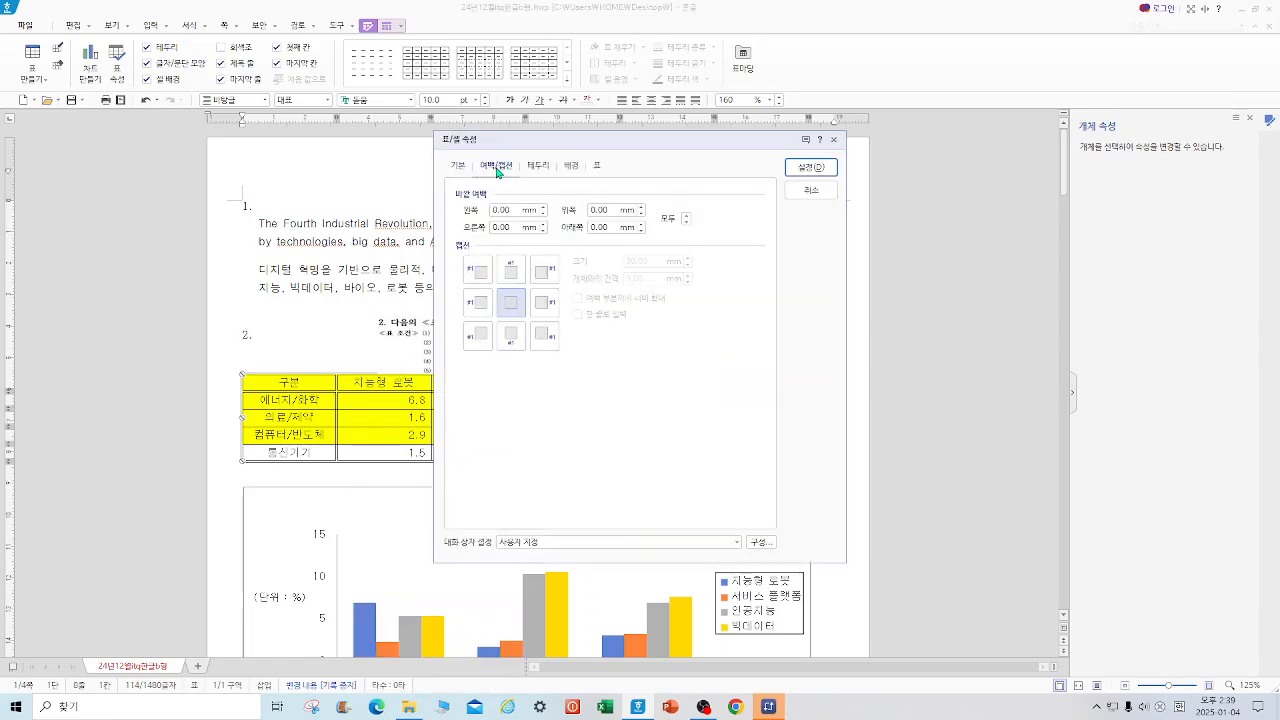
click(510, 303)
click(812, 168)
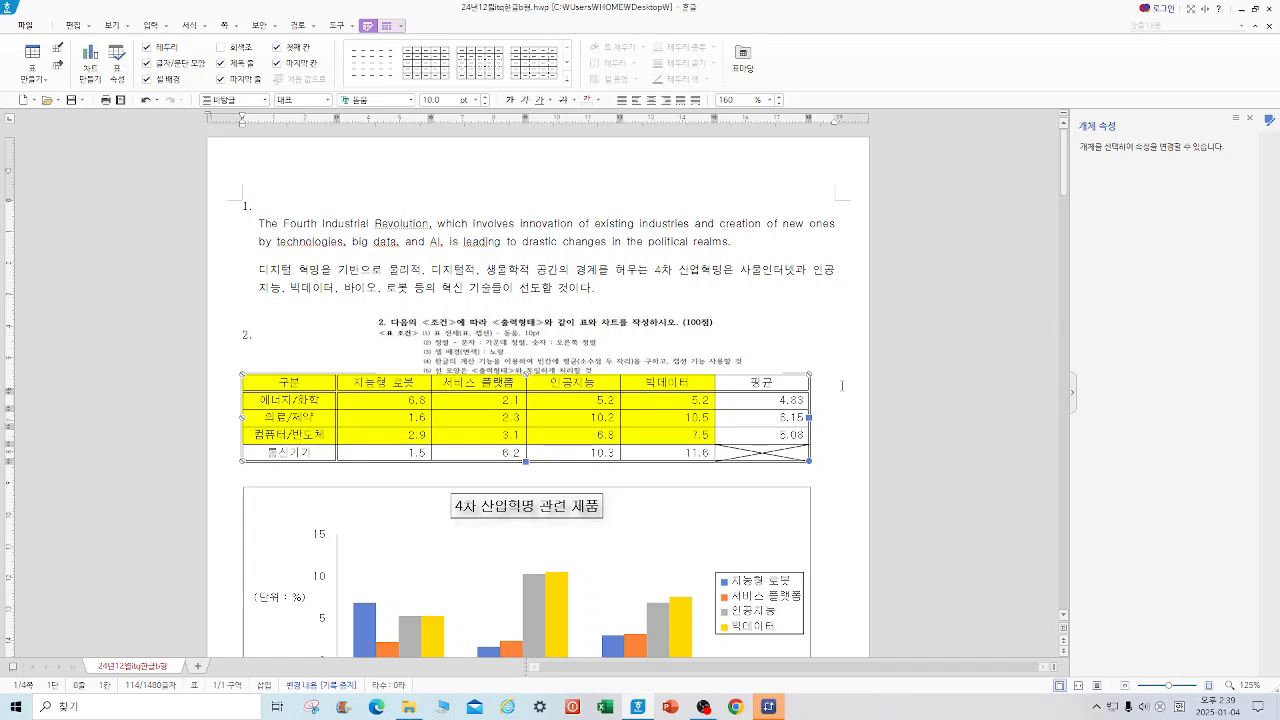
click(970, 455)
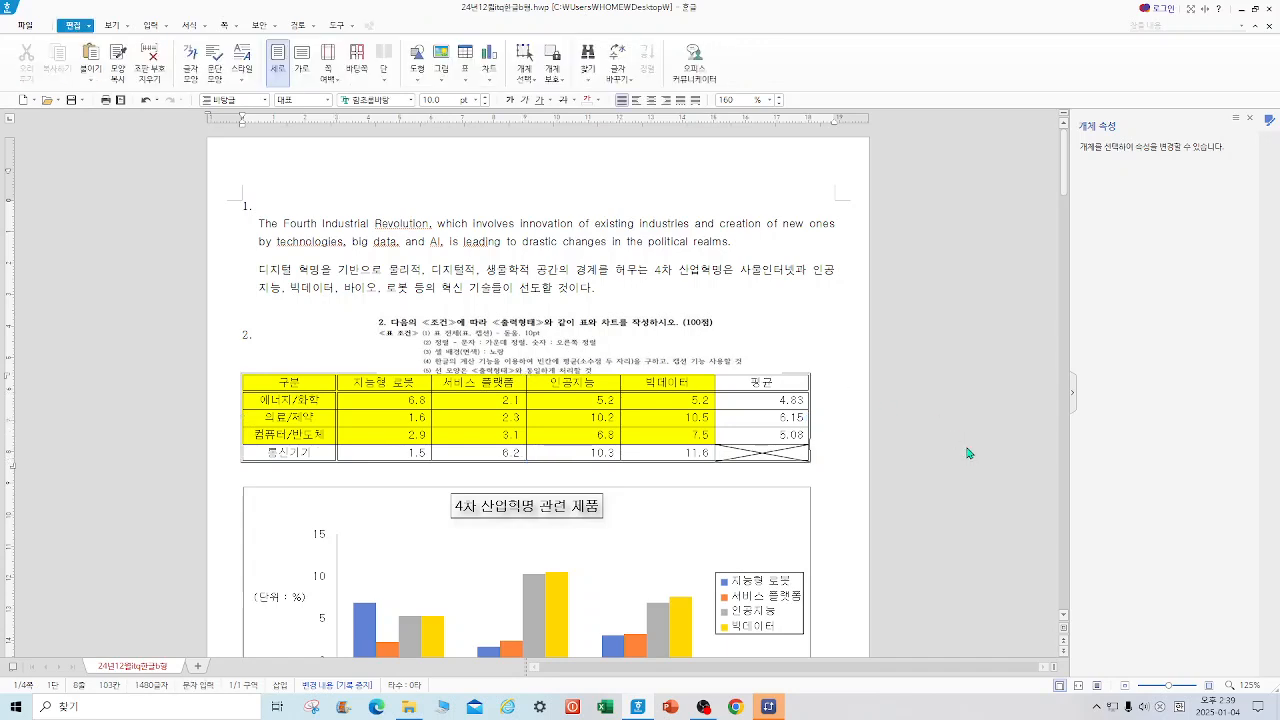
- Insert a caption above (위) the item 2 table and replace its default text with "4차 산업혁명 관련 제품(단위 : %)"
click(243, 381)
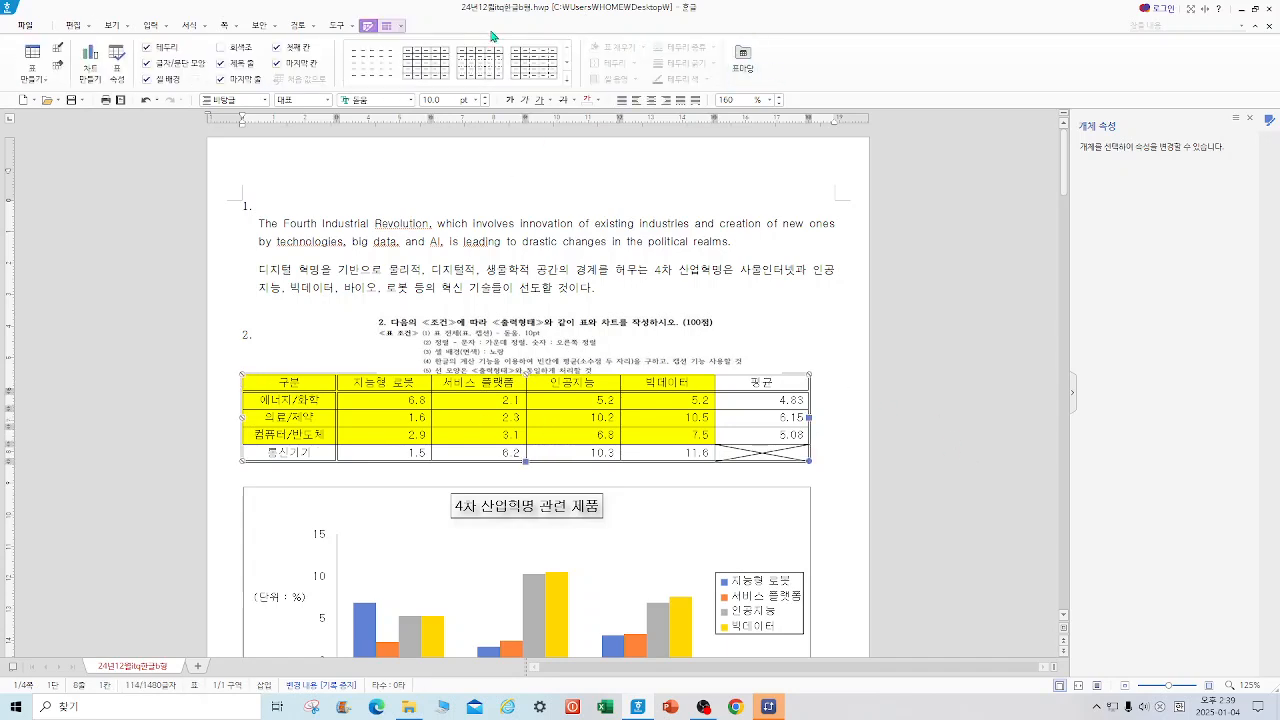
click(388, 26)
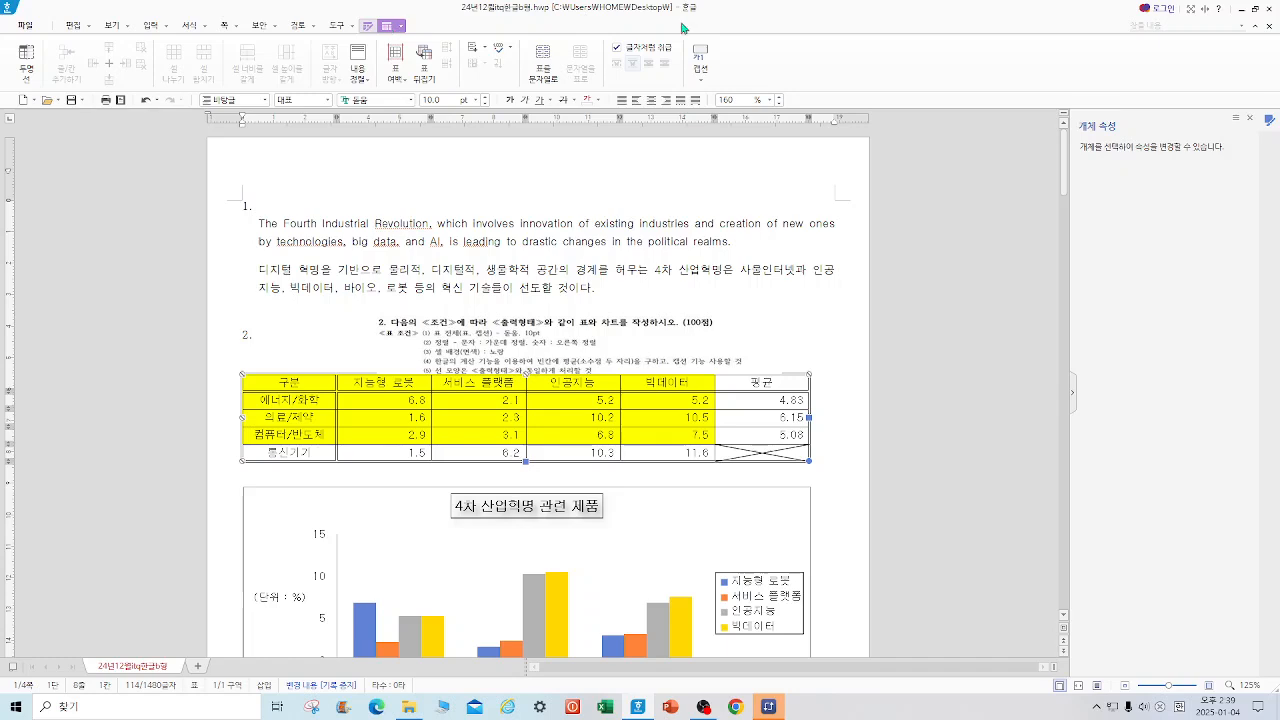
click(700, 80)
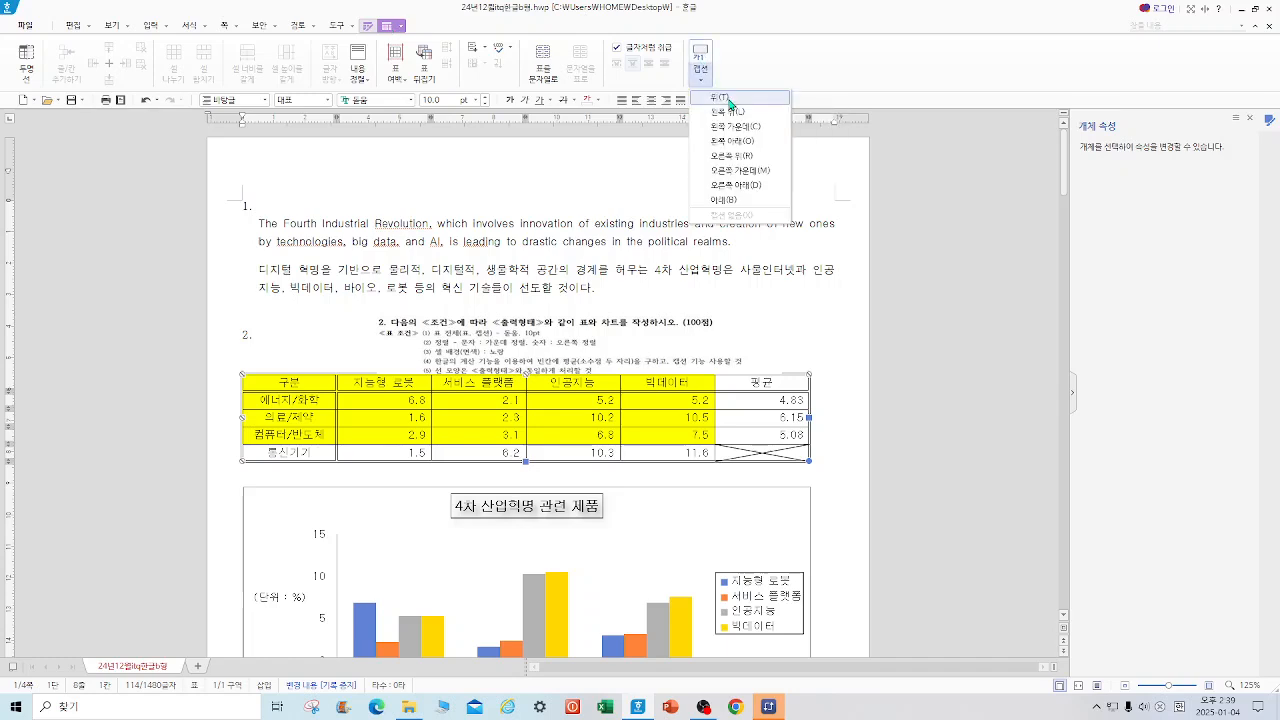
click(719, 97)
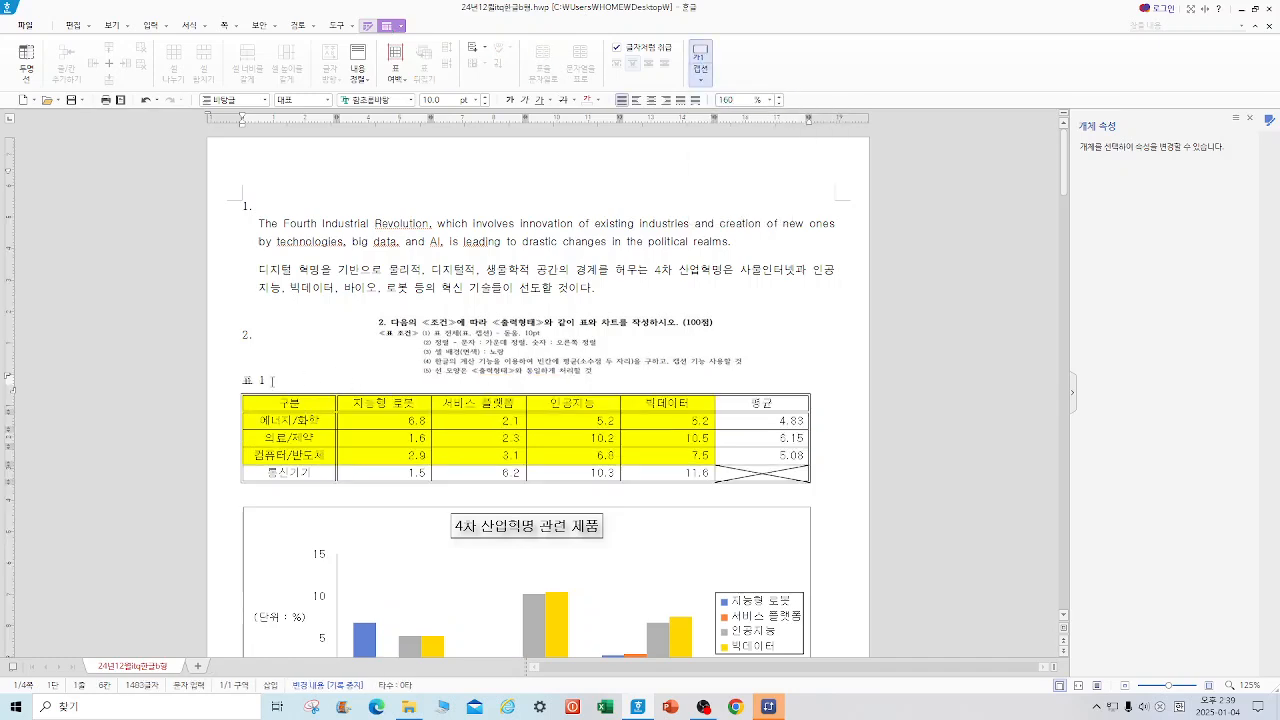
drag(272, 381, 229, 376)
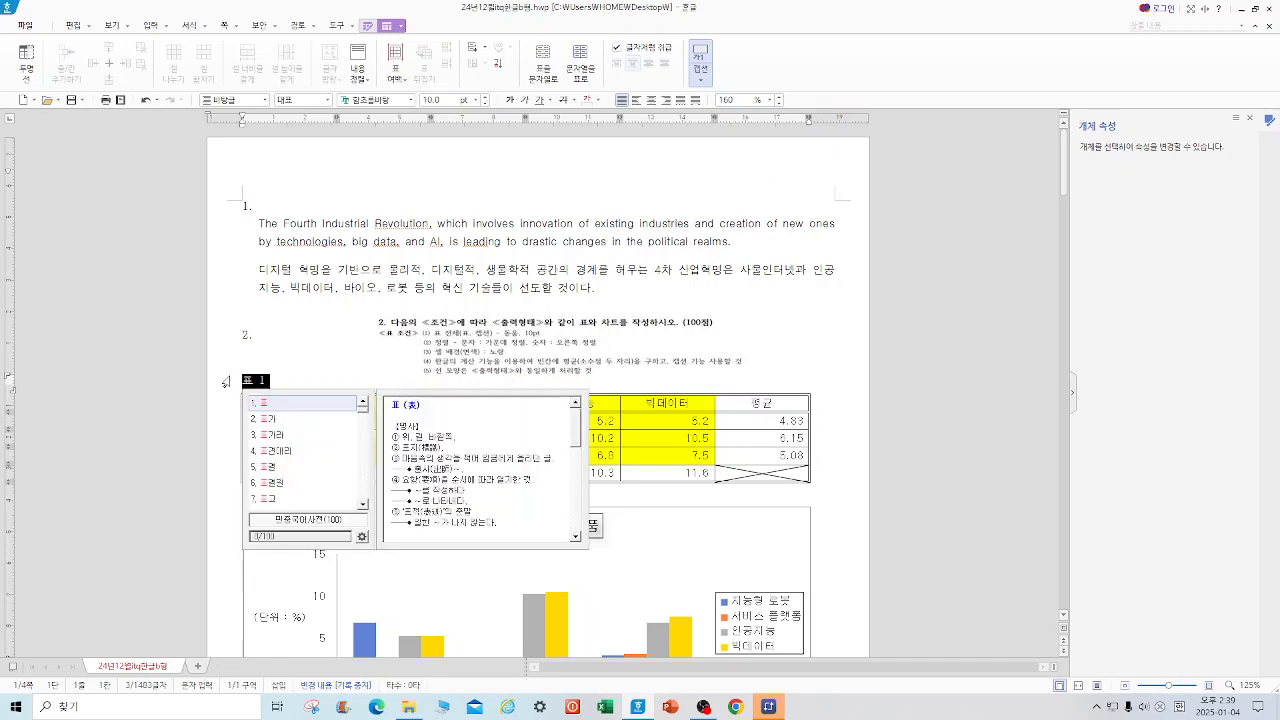
text(4차 산업혁명 관련 제품(단위 : %))
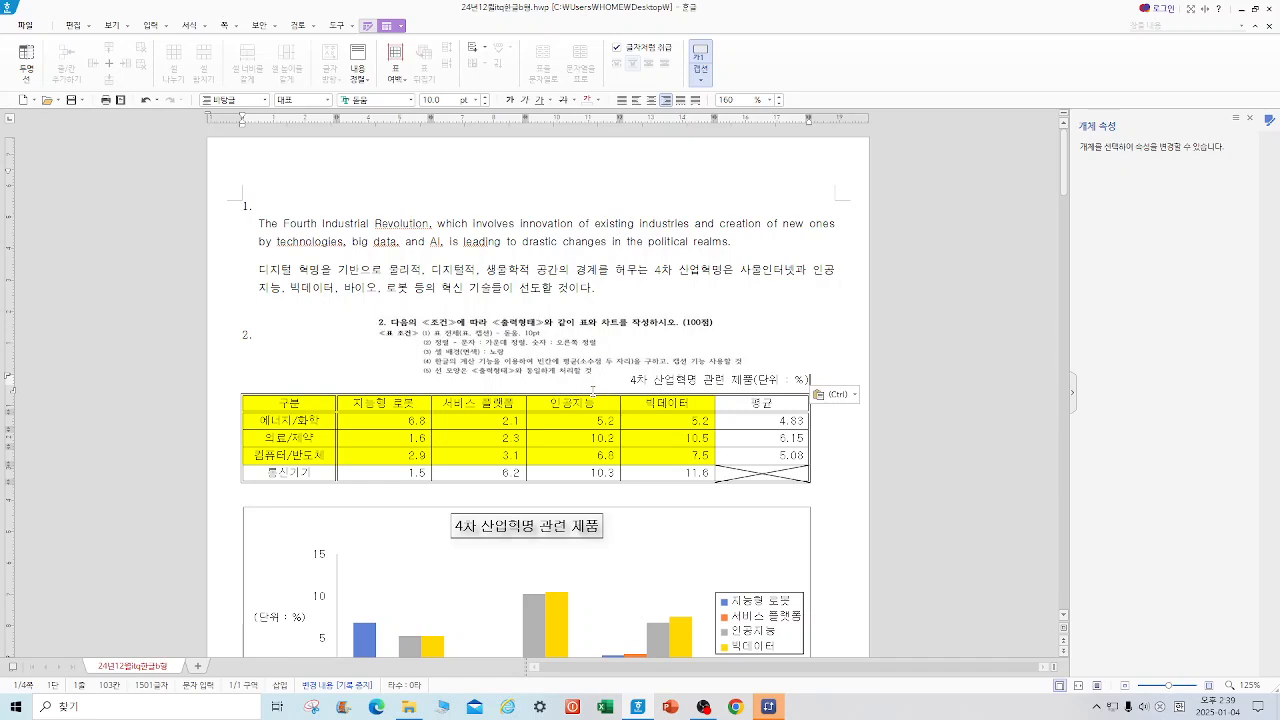
- Check the font settings of the caption and the item 2 table cells, and save the document
drag(630, 378, 812, 380)
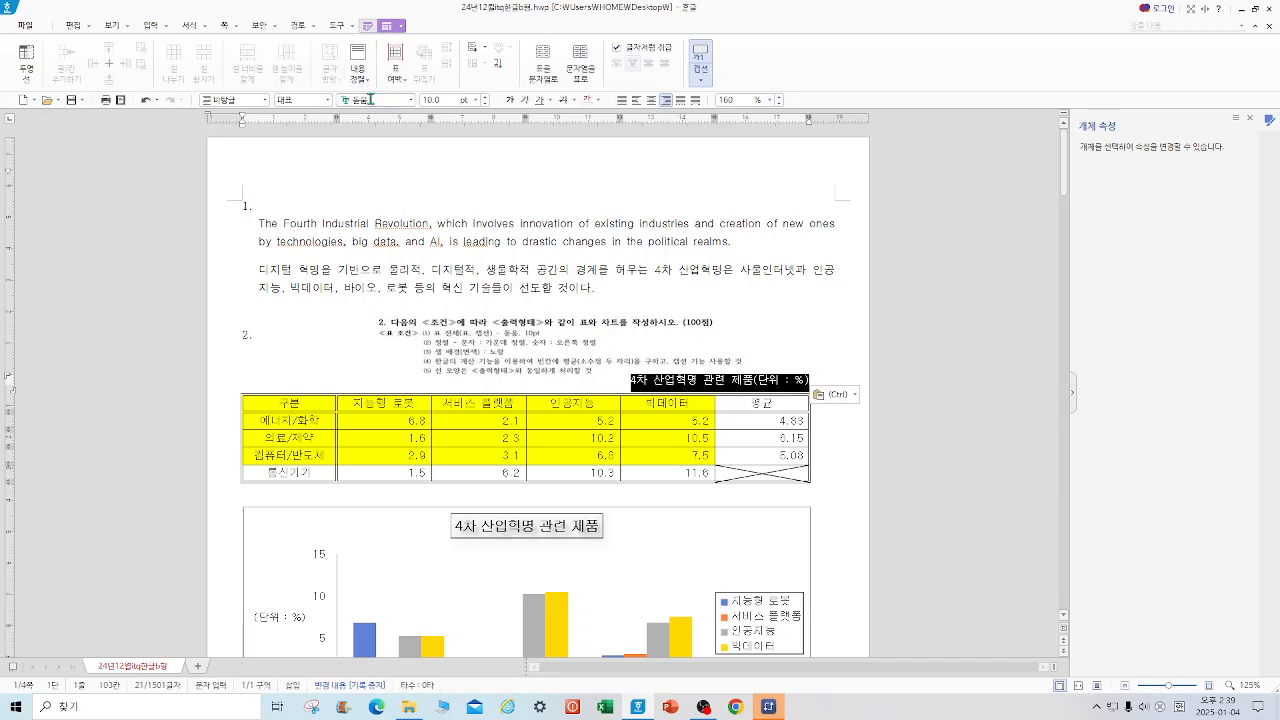
drag(272, 402, 762, 472)
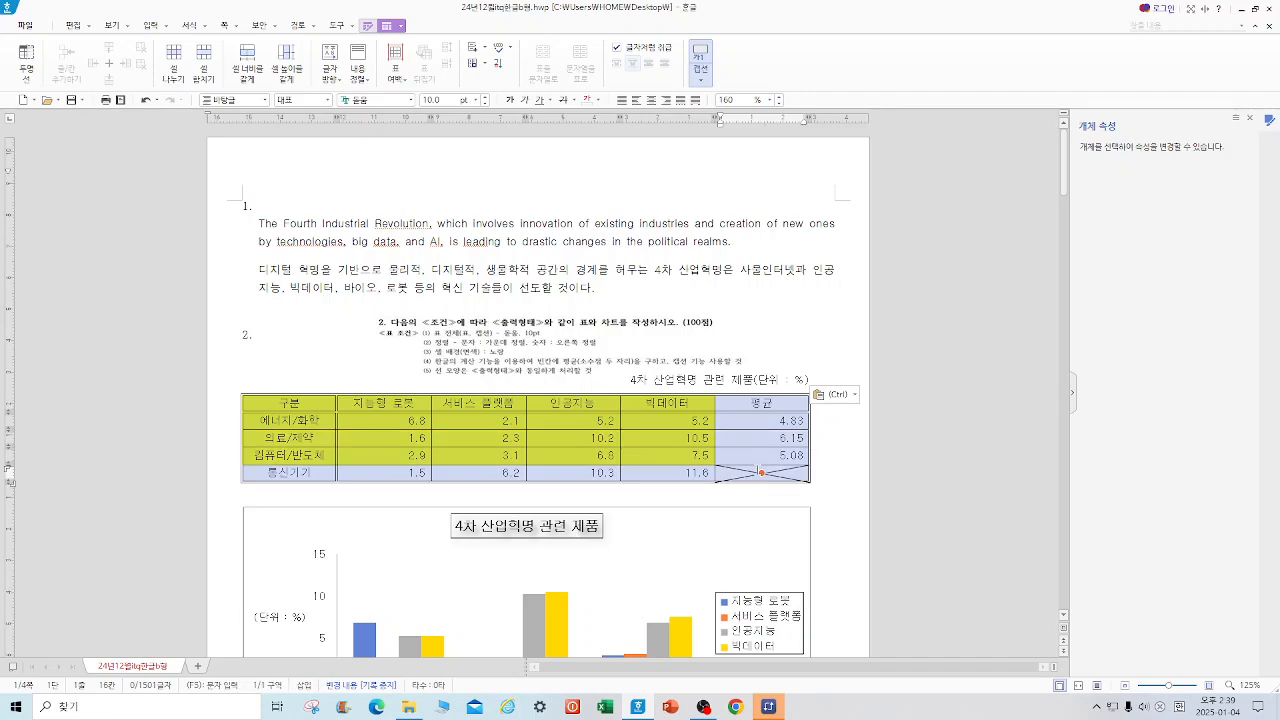
click(846, 343)
click(71, 100)
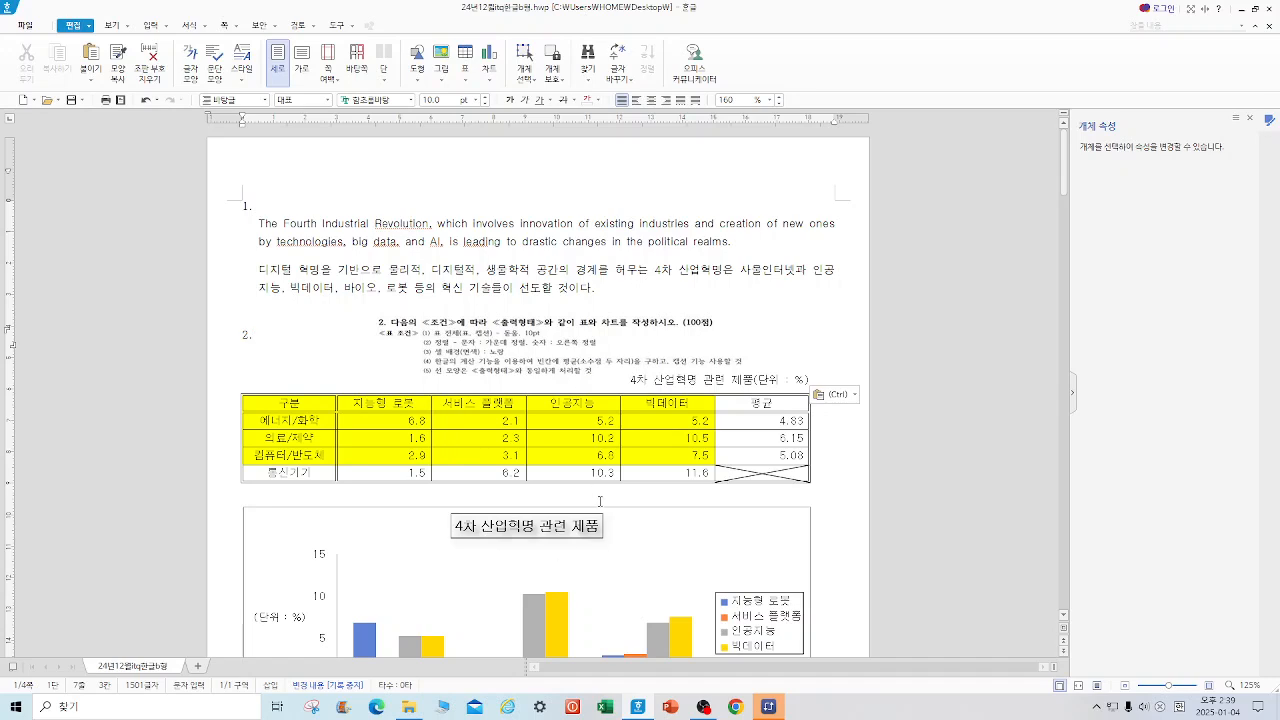
- Move item 4's reference picture up to the page's left margin below the number 4 and deselect it
drag(1064, 165, 1055, 316)
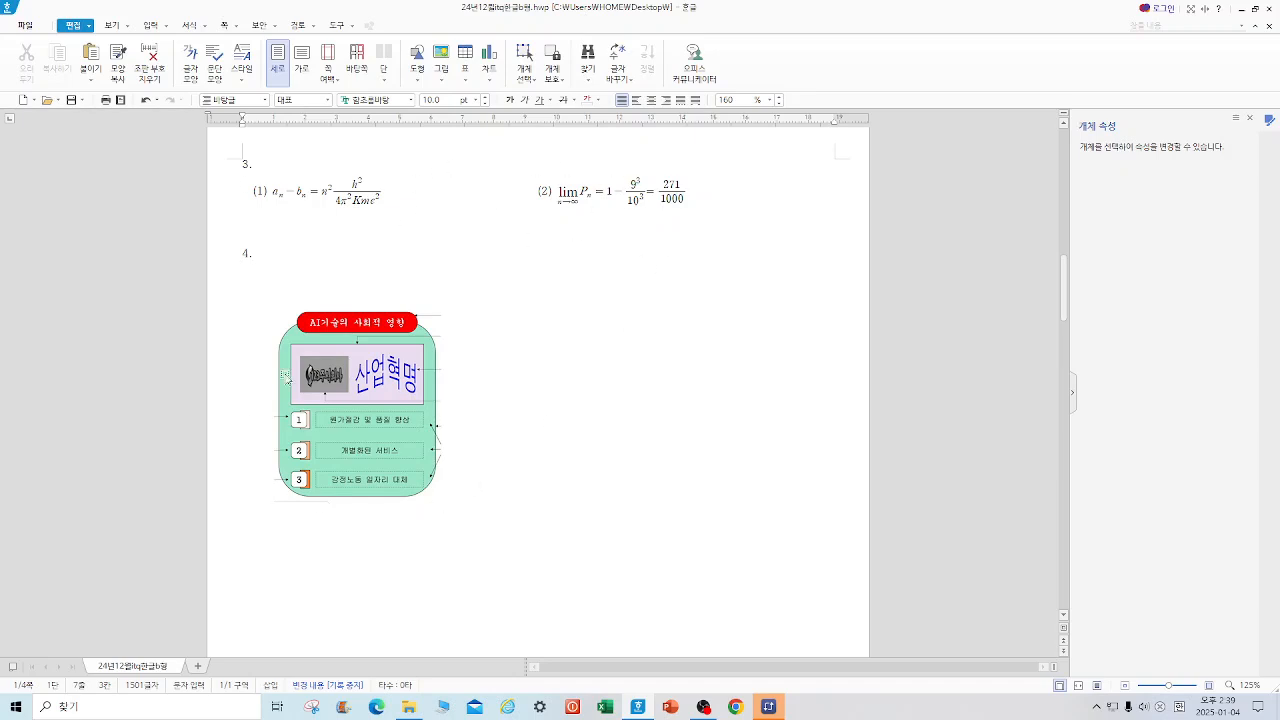
drag(373, 385, 340, 370)
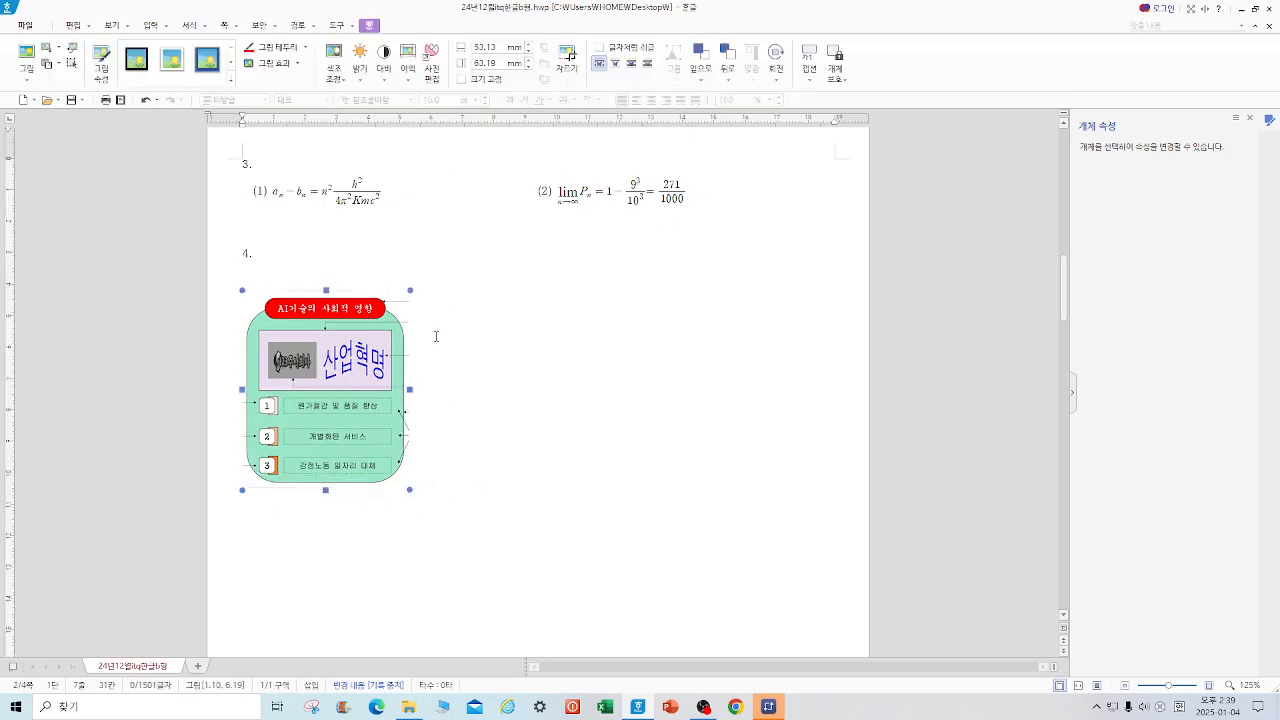
click(591, 381)
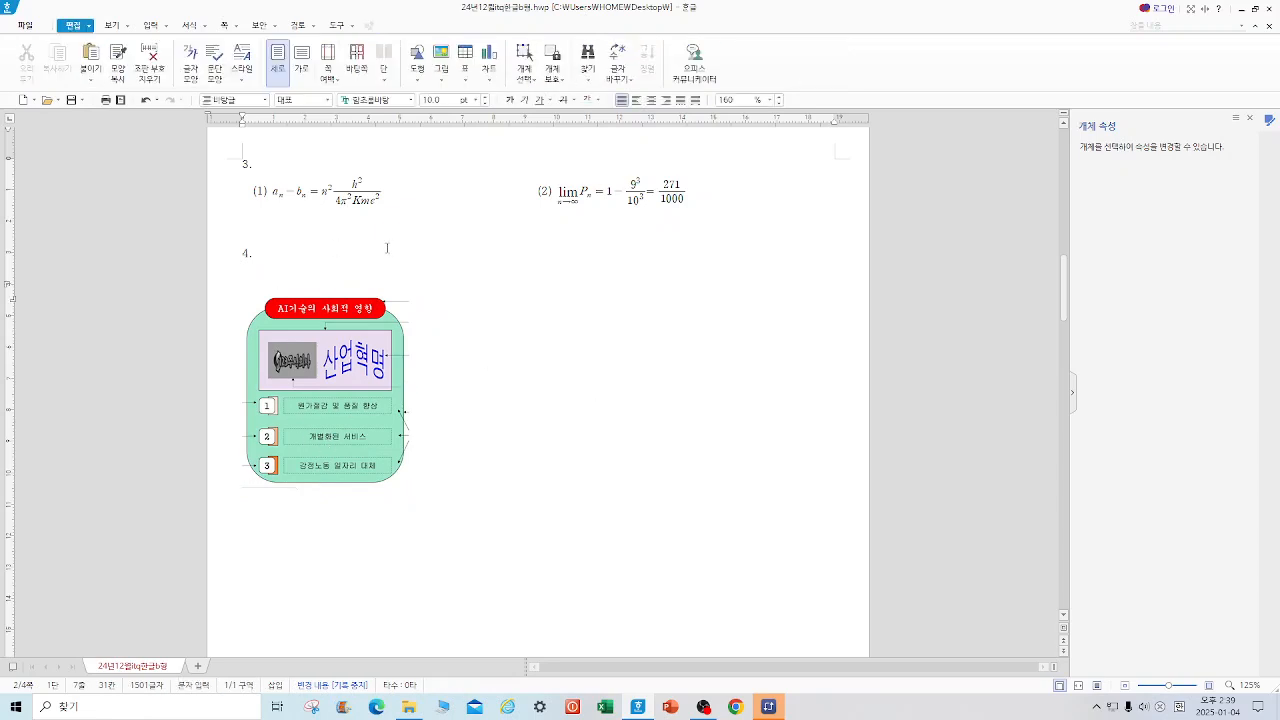
- Draw a rectangle about 51 mm wide and 71 mm high beside item 4's reference picture
click(424, 88)
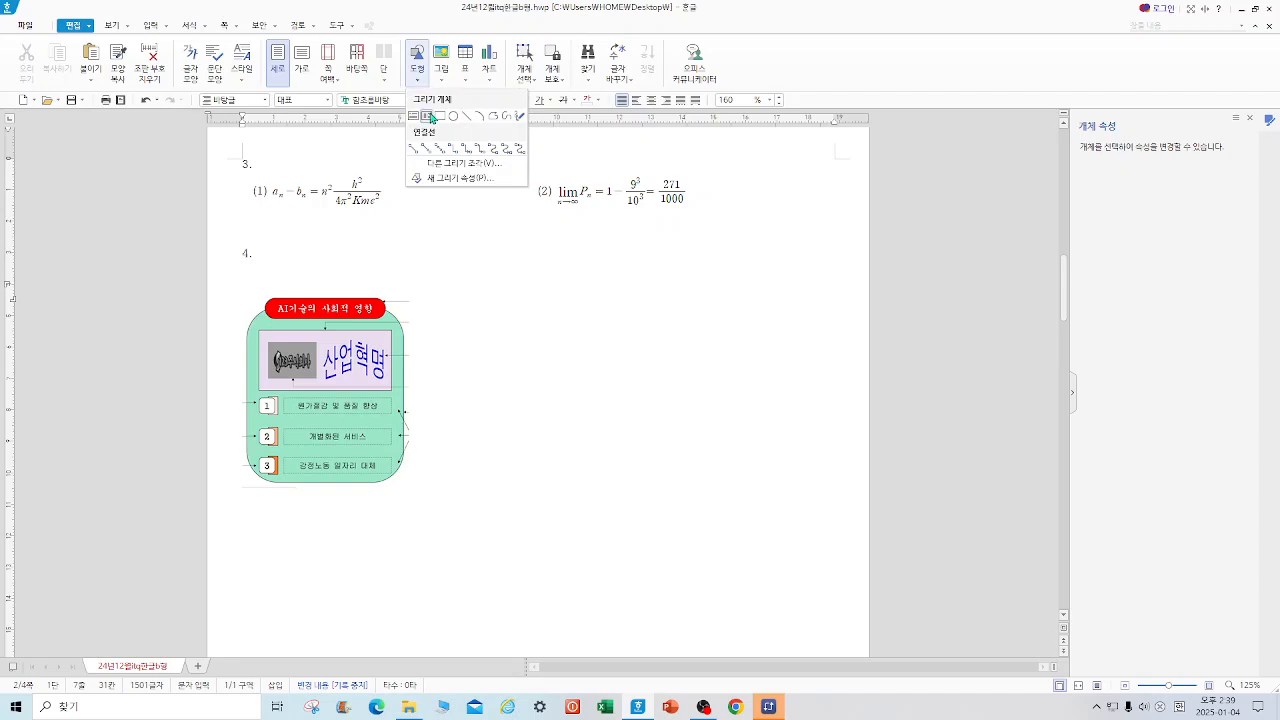
click(442, 120)
drag(452, 312, 612, 536)
- Set the rectangle's width to 130 mm and height to 145 mm, and fix its size (크기 고정)
double_click(528, 443)
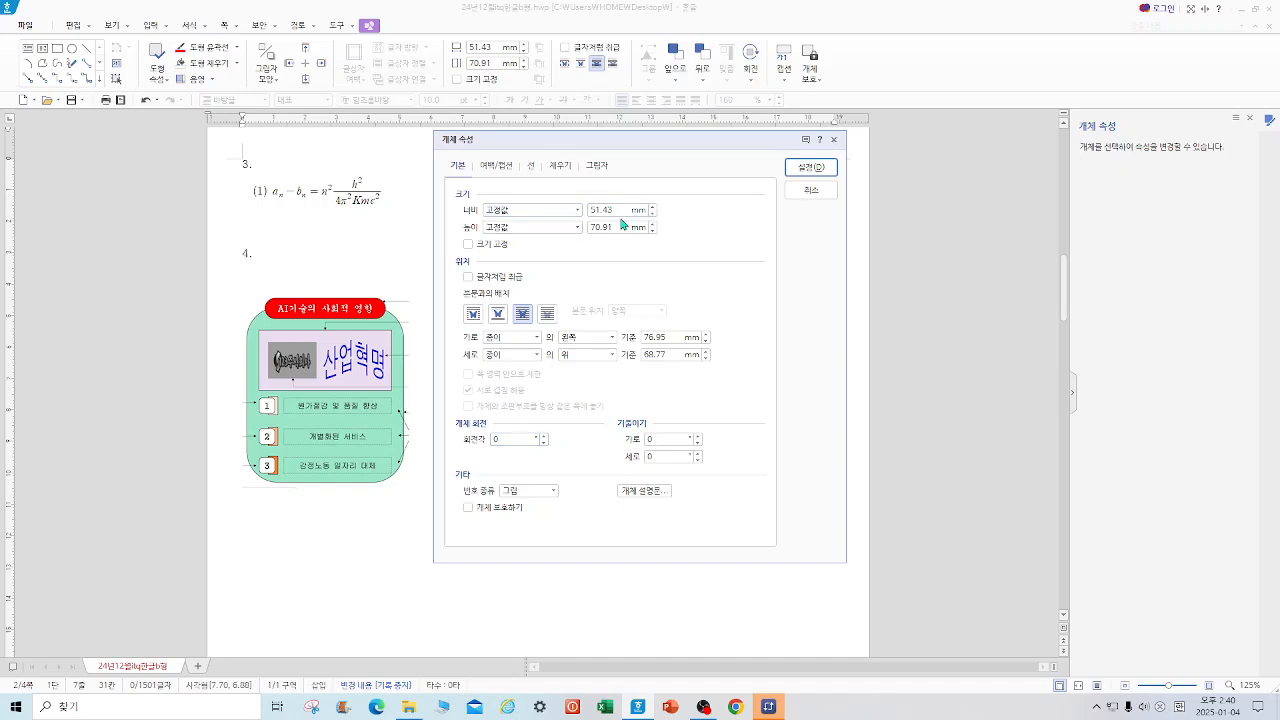
drag(616, 211, 574, 216)
text(130)
key(Tab)
text(145)
click(480, 250)
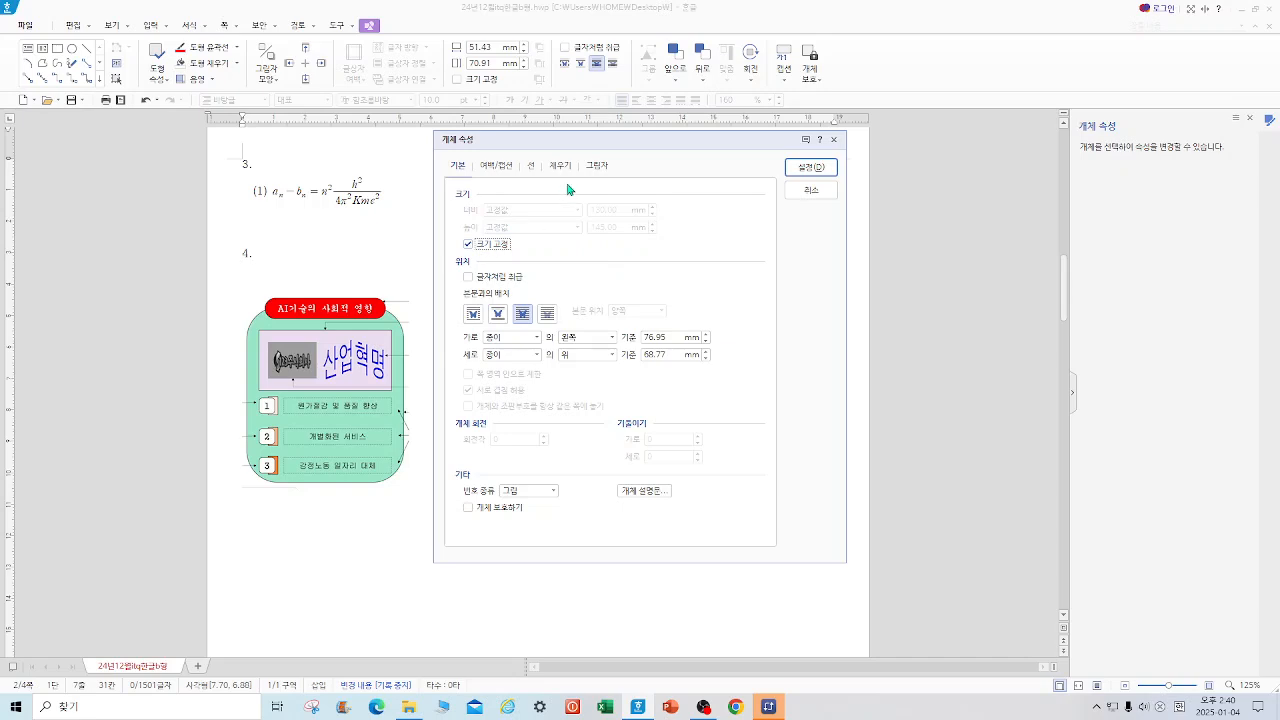
- Give the rectangle rounded corners (둥근 모양) and a pale yellow fill, and move it up and left beside the reference picture
click(533, 168)
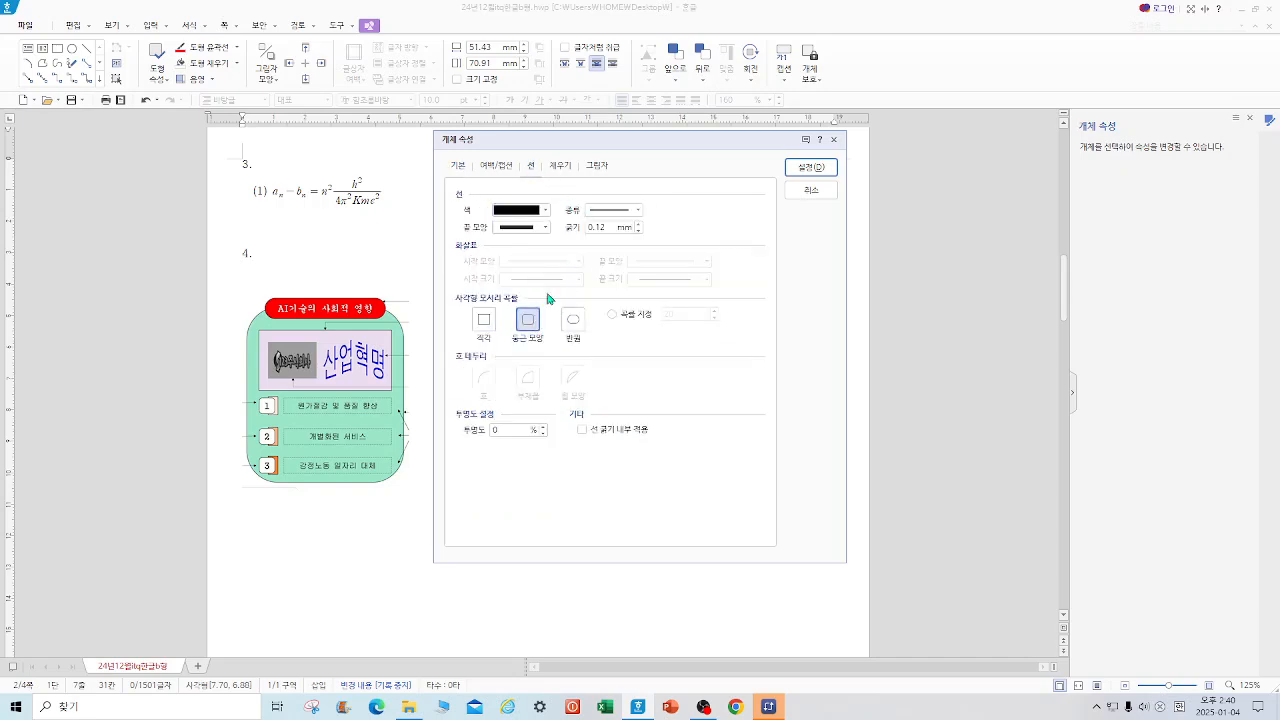
click(560, 167)
click(532, 241)
click(606, 312)
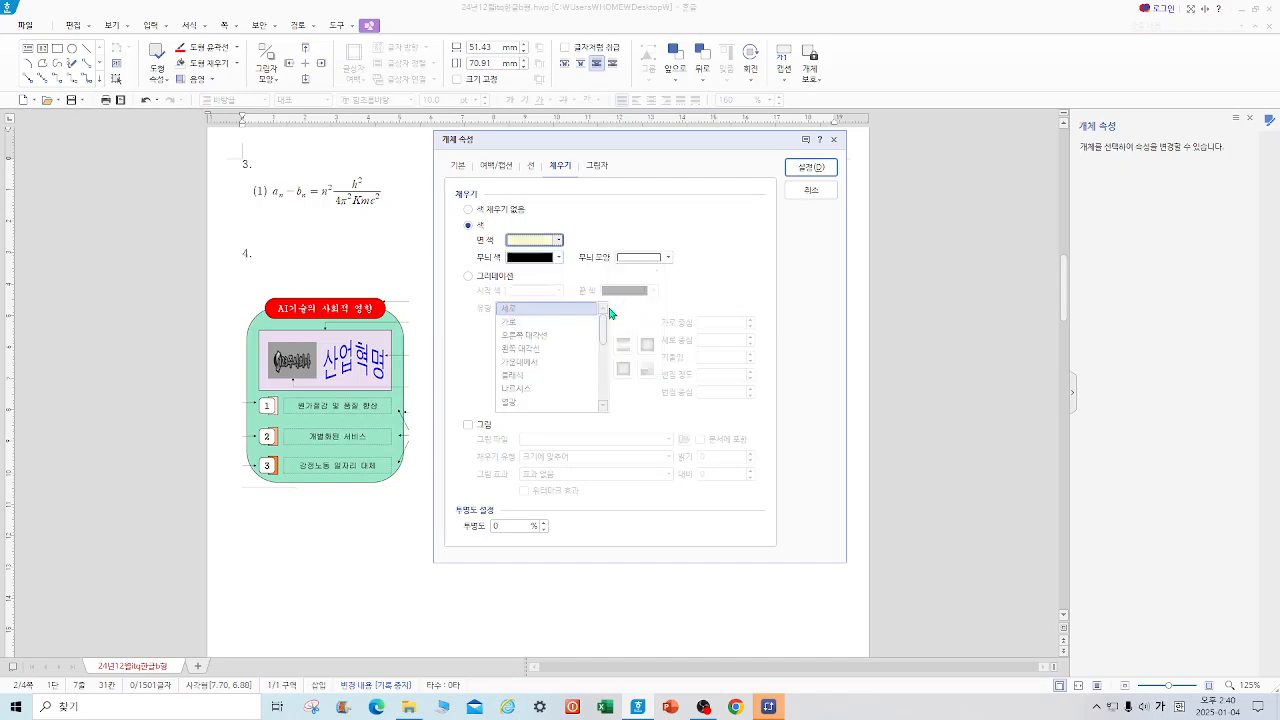
click(810, 167)
drag(530, 345, 475, 331)
click(207, 449)
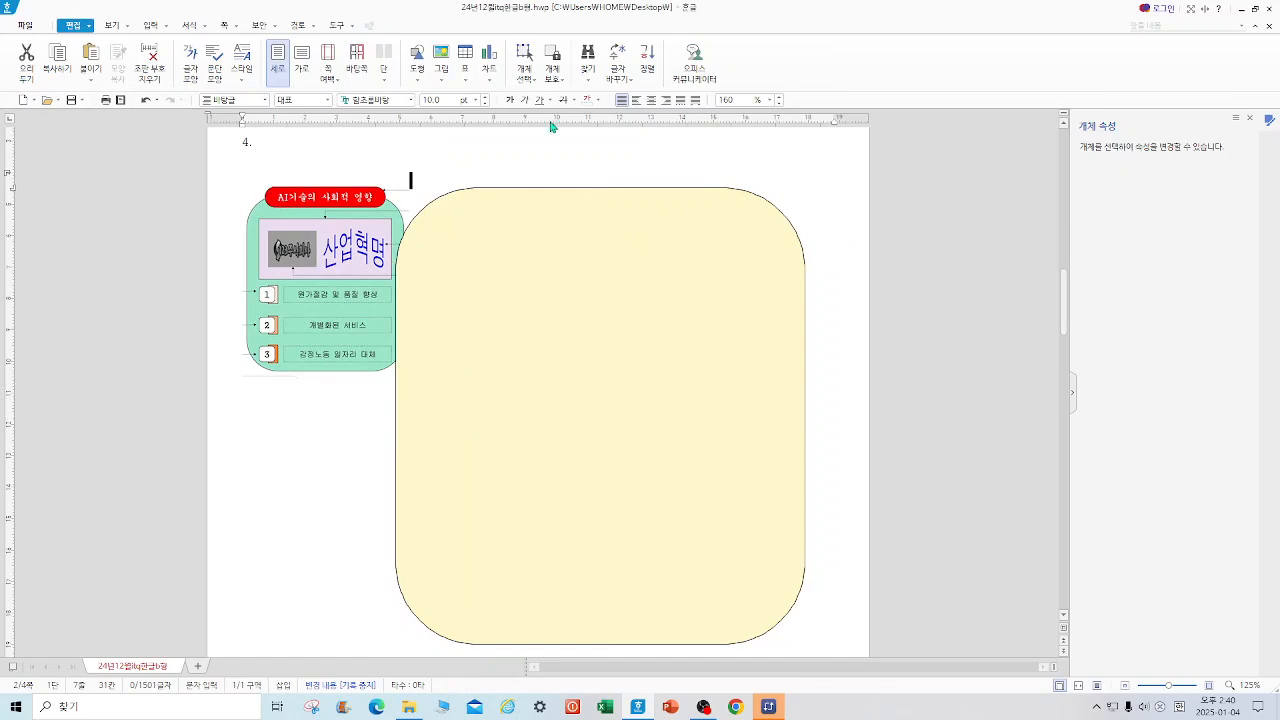
- Draw a text box about 95 × 15 mm across the yellow shape's upper edge and enter "AR기술의 사회적 영향" in it
click(418, 80)
click(418, 121)
mouse_move(448, 169)
mouse_down()
mouse_move(614, 208)
mouse_move(747, 214)
mouse_up()
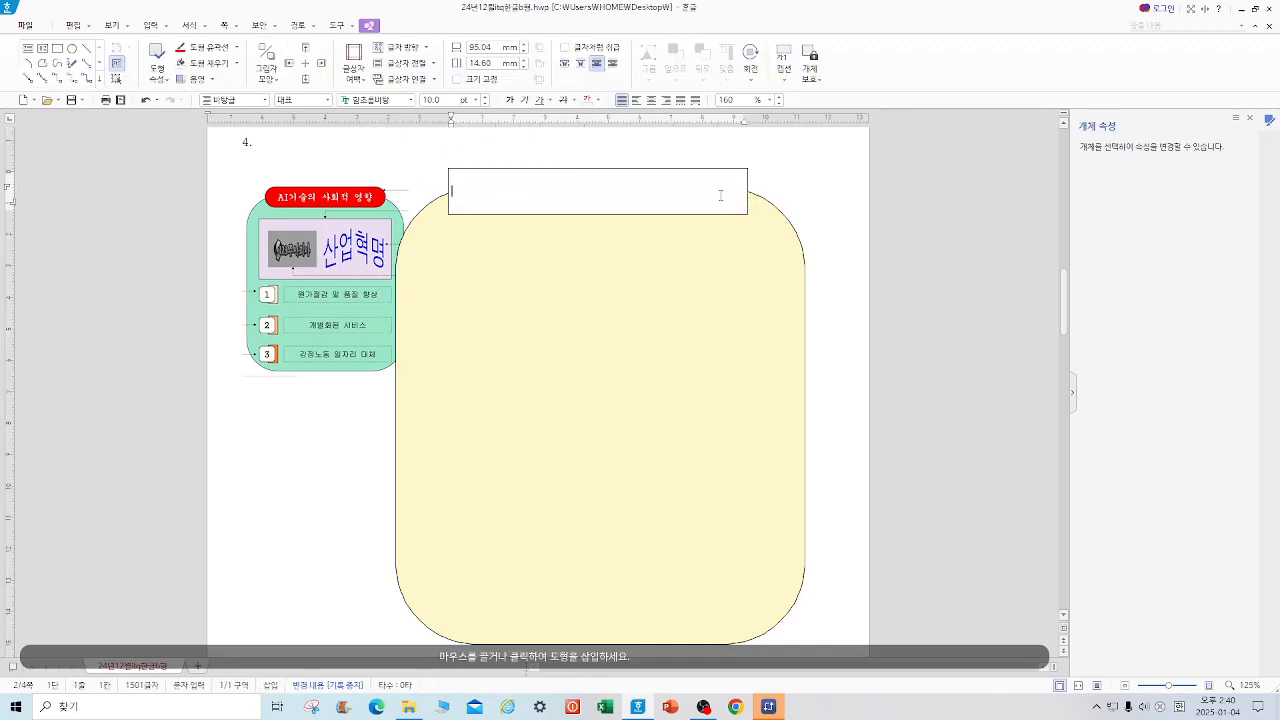
text(AI)
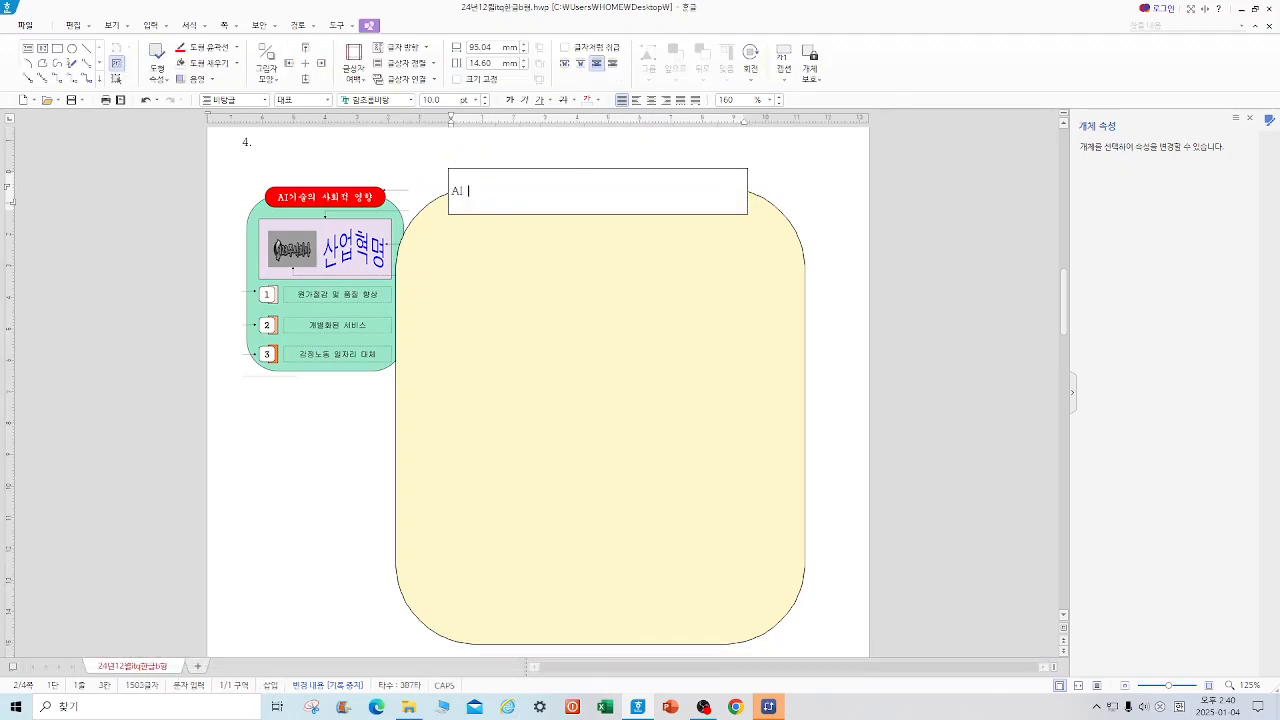
text(RLTN)
text(술의 사회)
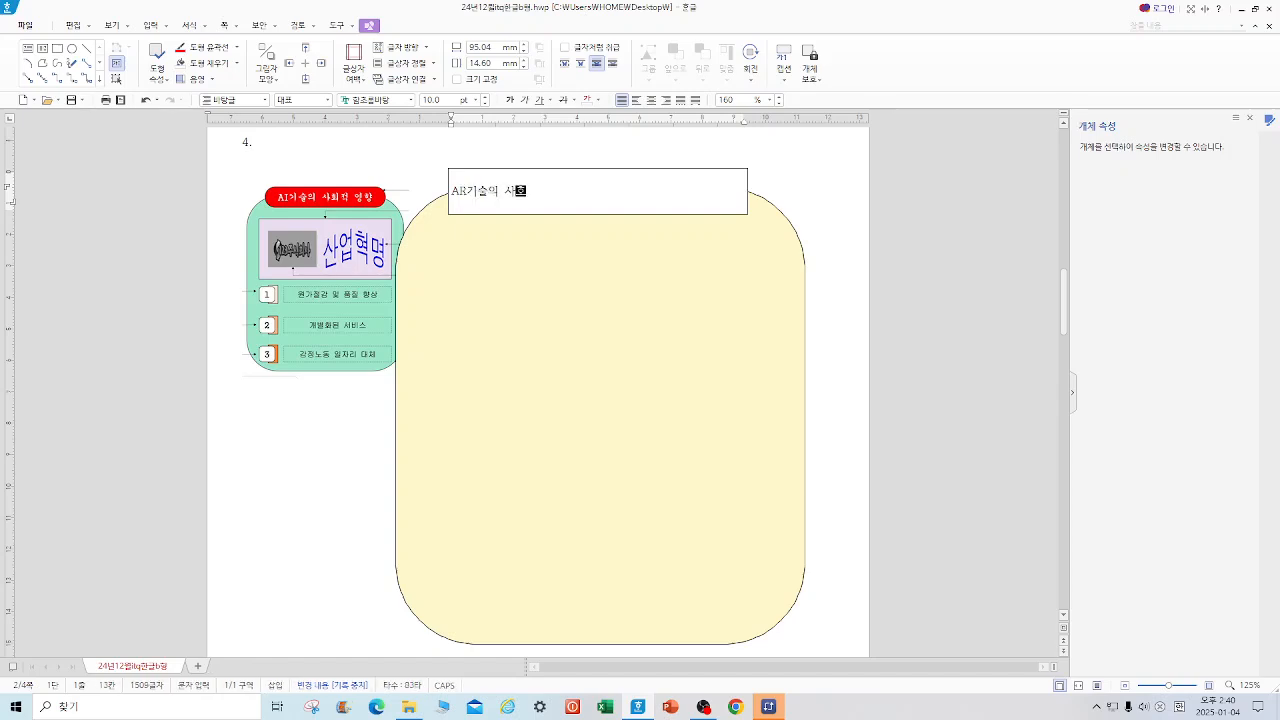
text(적 영향)
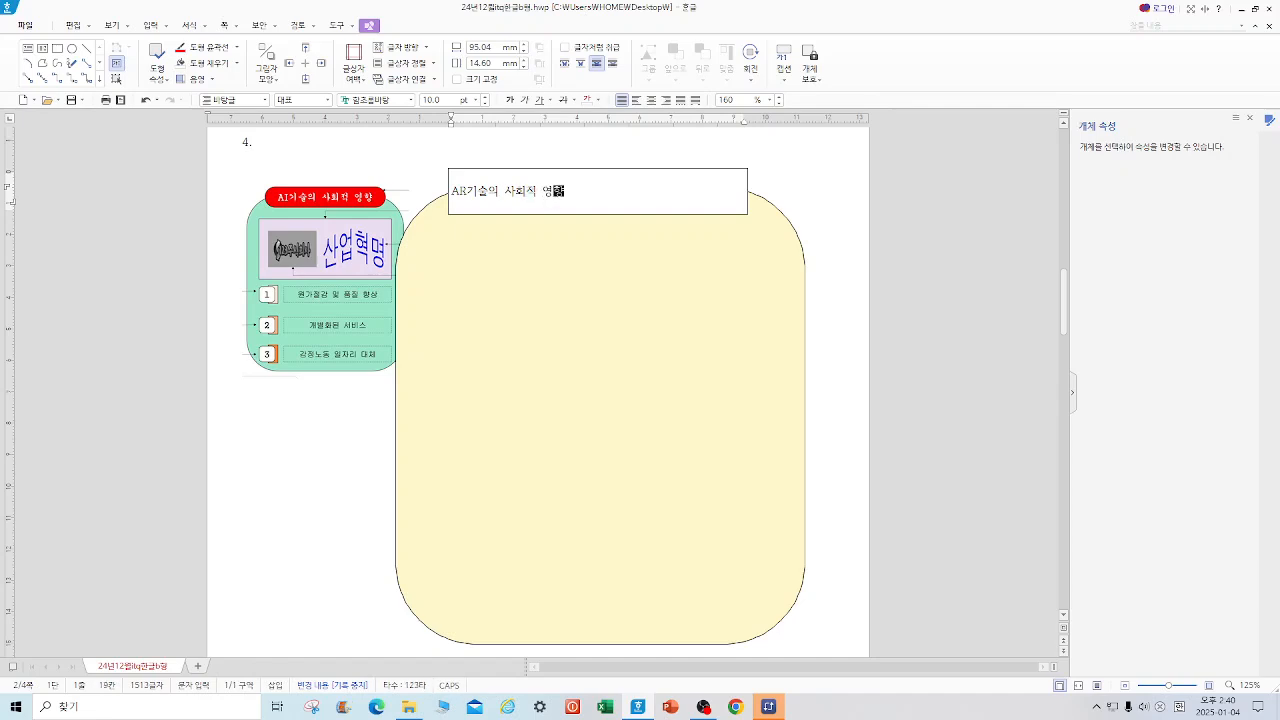
- Select the title text in the text box and try to set its font to 궁서
drag(564, 191, 420, 175)
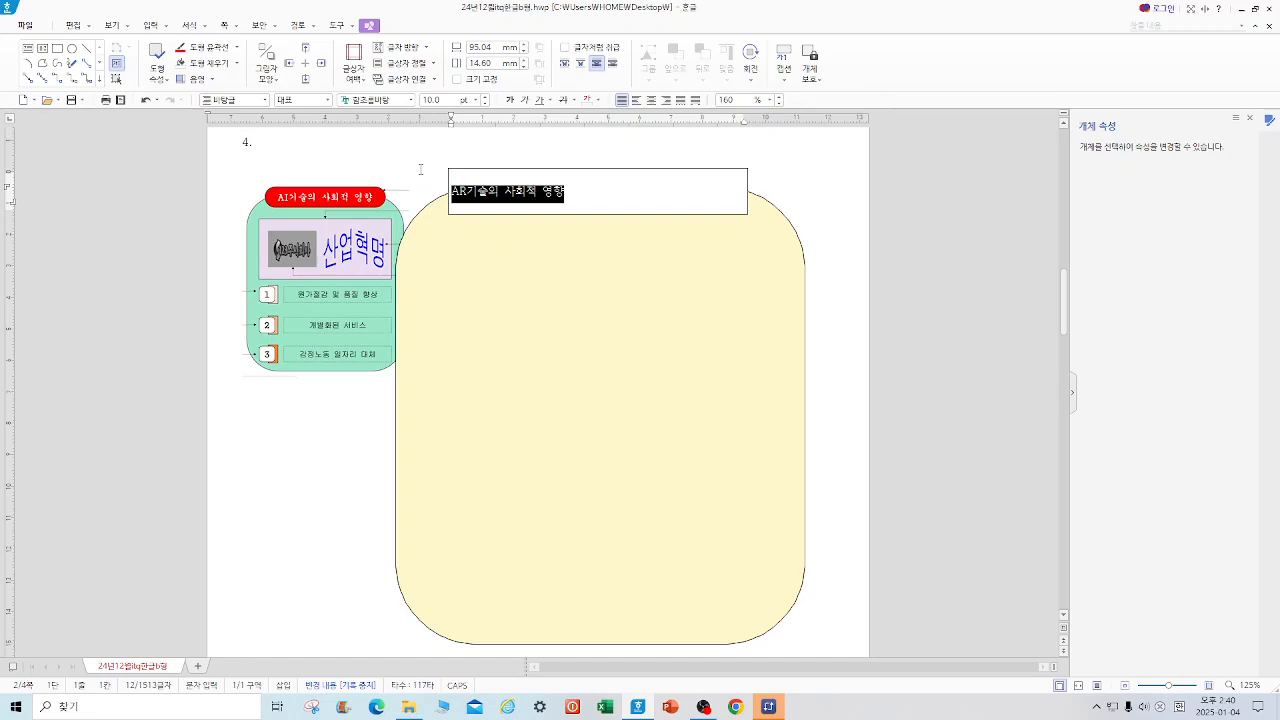
click(394, 100)
text(ㄱ)
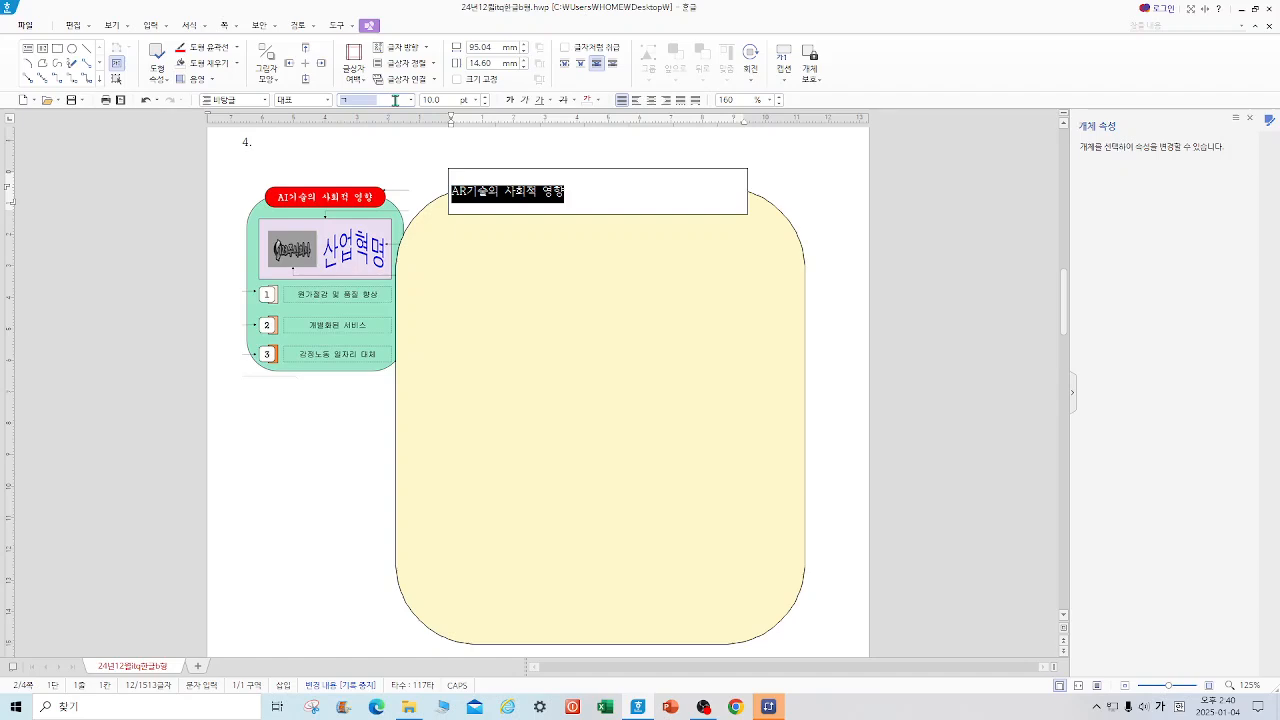
key(Escape)
click(366, 101)
text(궁서)
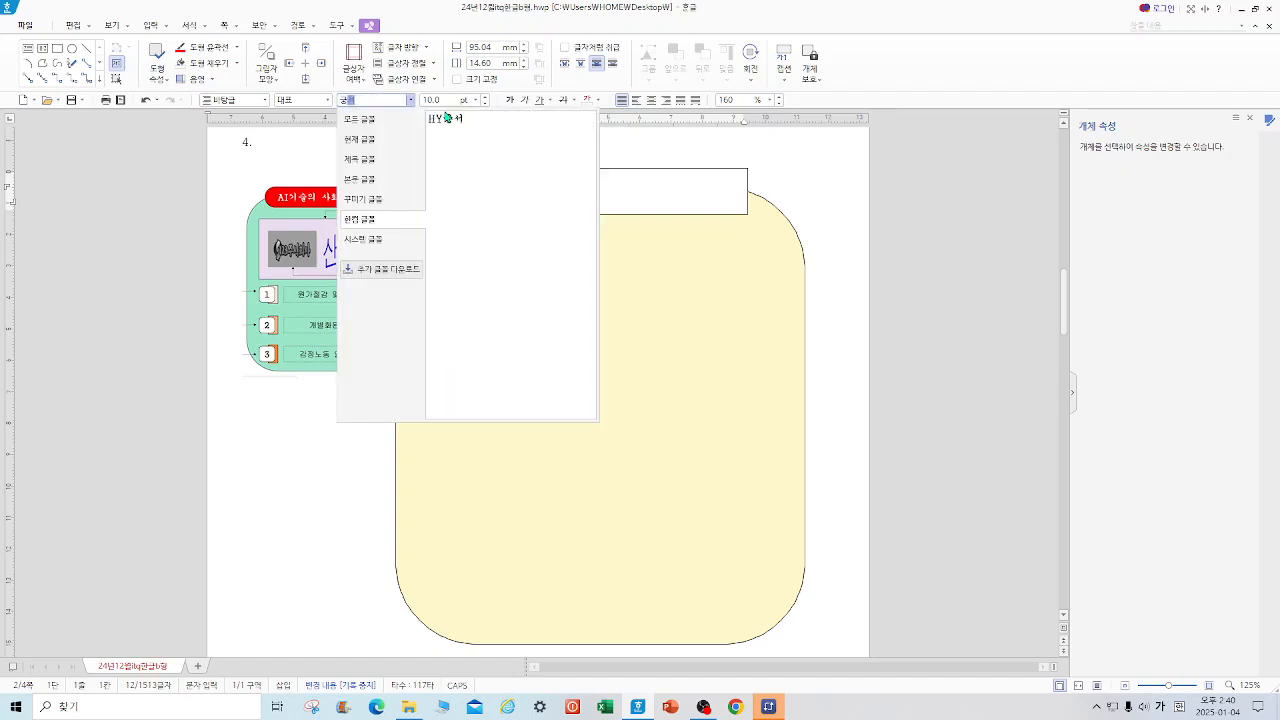
key(Escape)
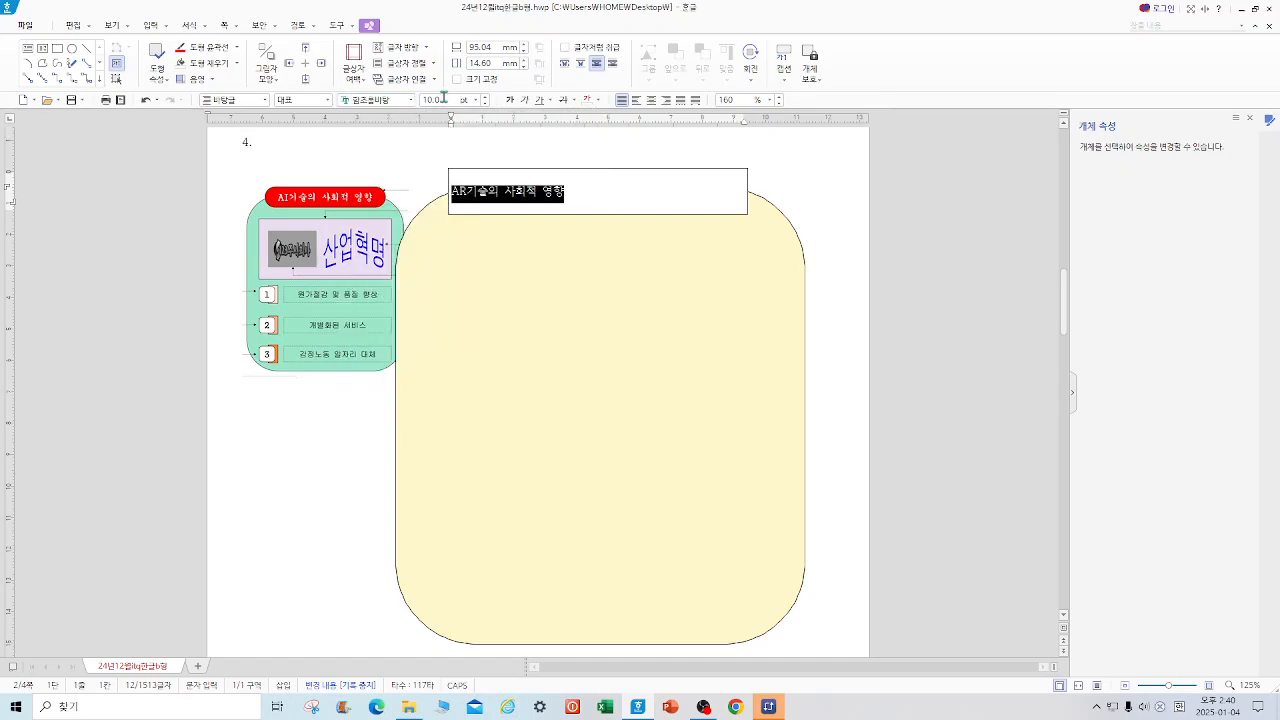
- Format the selected title text in the 궁서 font from all fonts (모든 글꼴), at 22 pt and in white
click(385, 101)
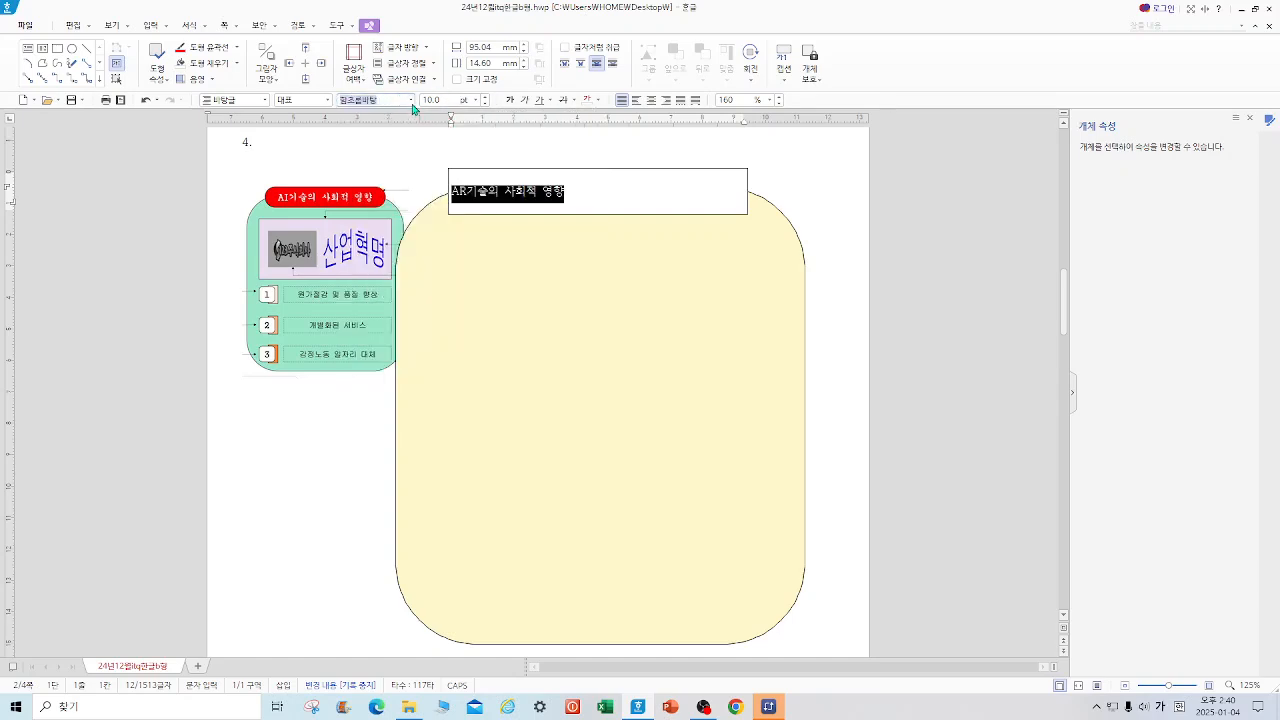
click(410, 100)
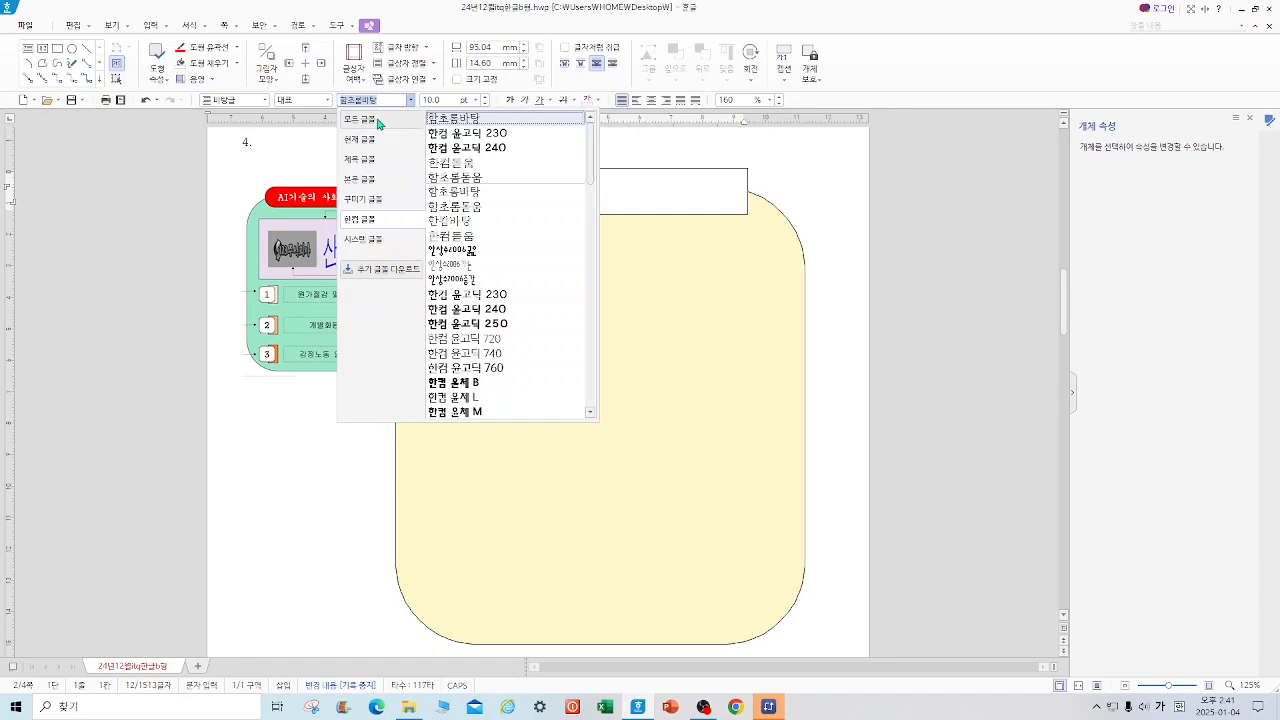
click(362, 122)
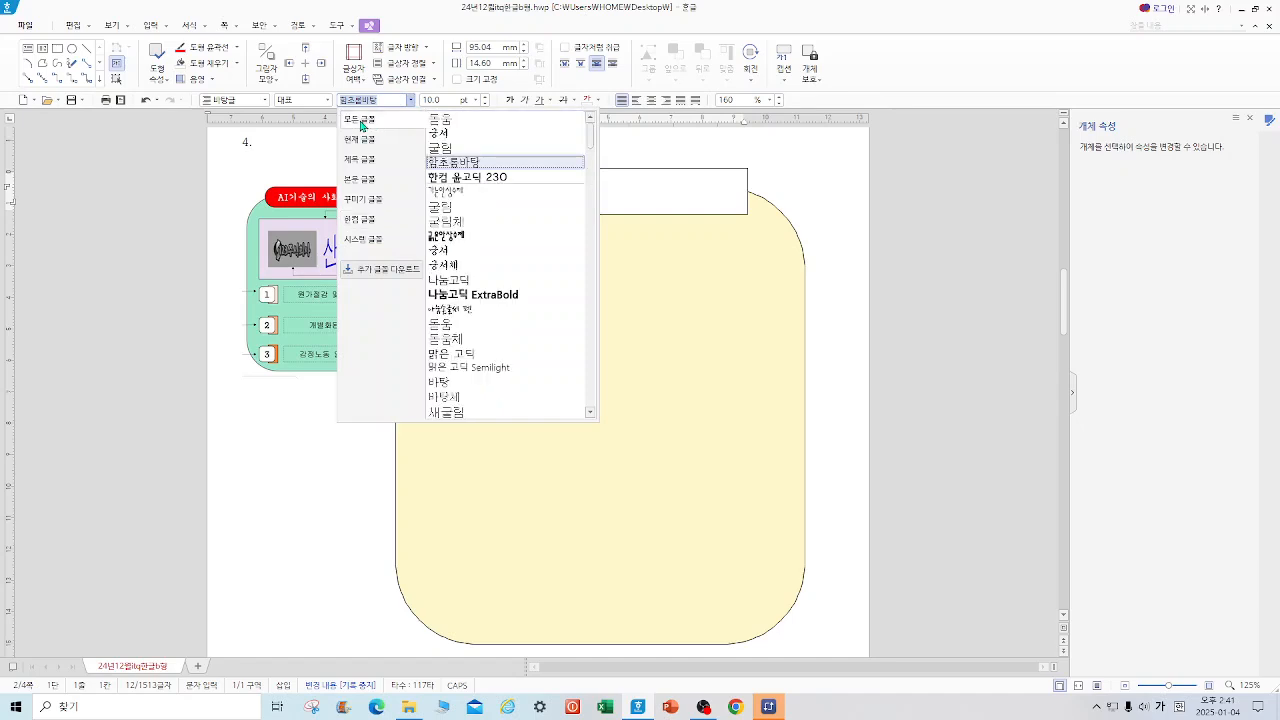
click(446, 136)
text(22)
key(Return)
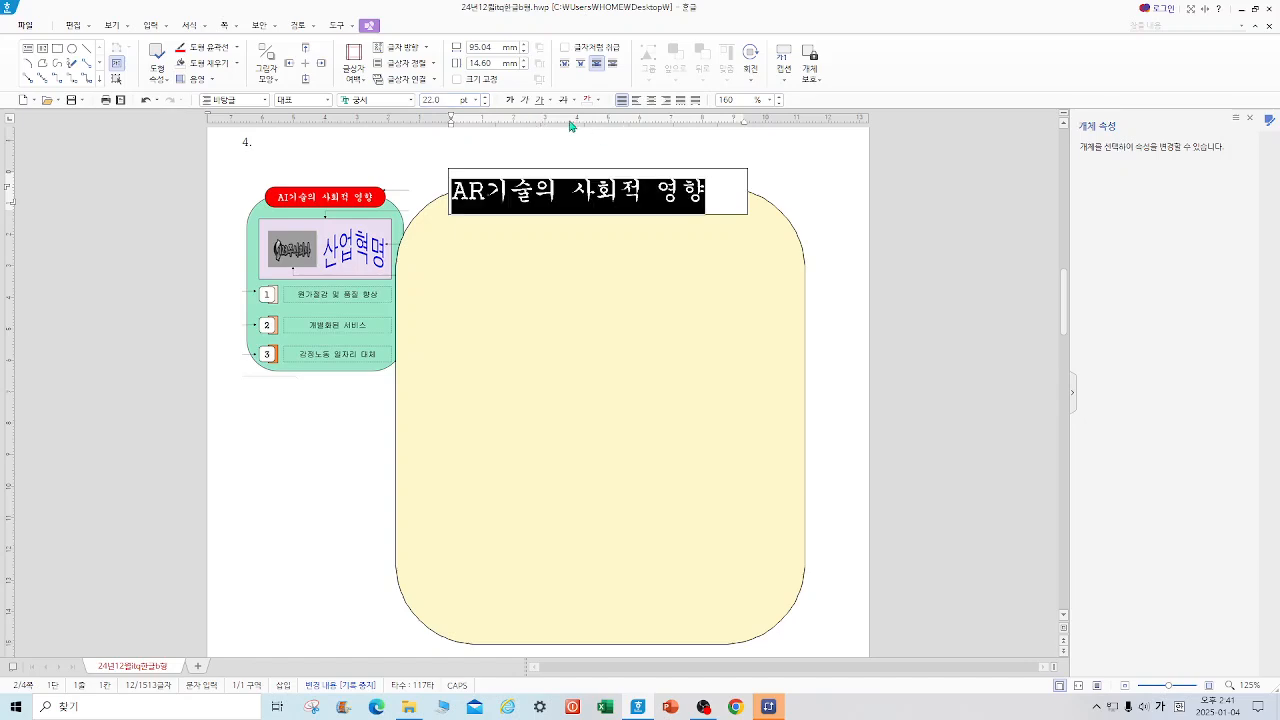
click(587, 99)
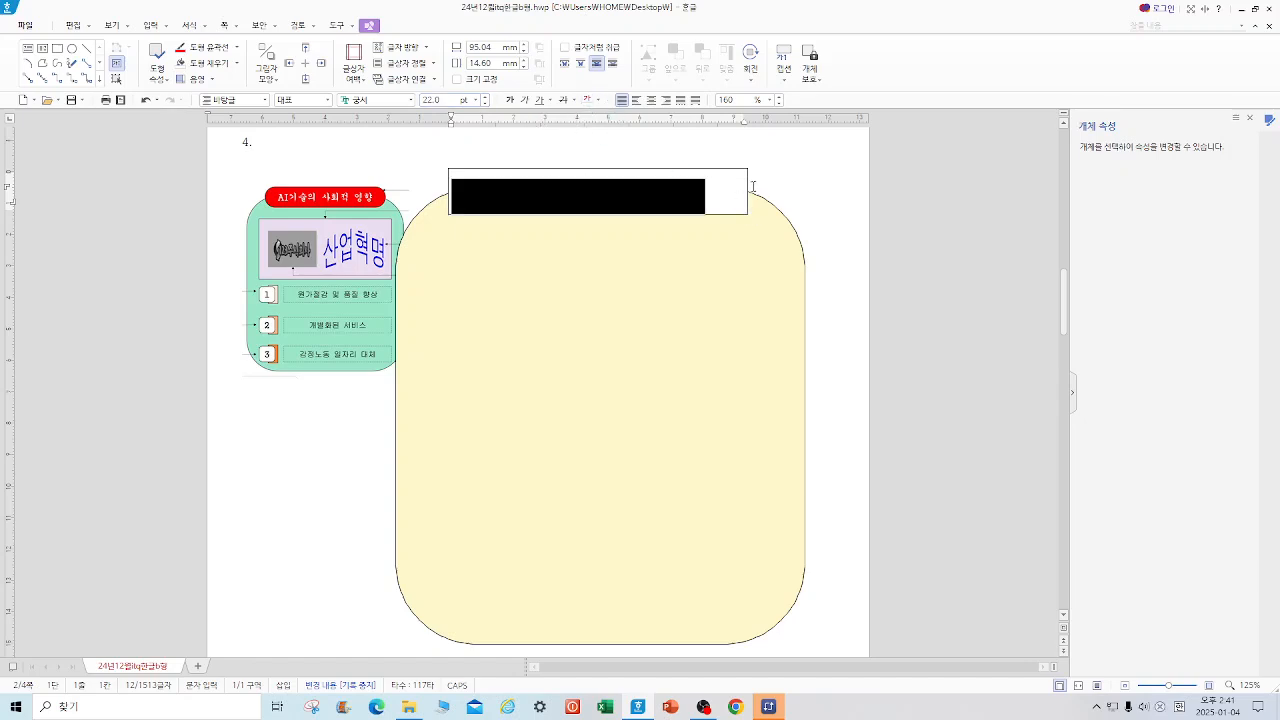
- Set the title text box's width to 100 mm and fix its size (크기 고정) in its object properties
click(731, 172)
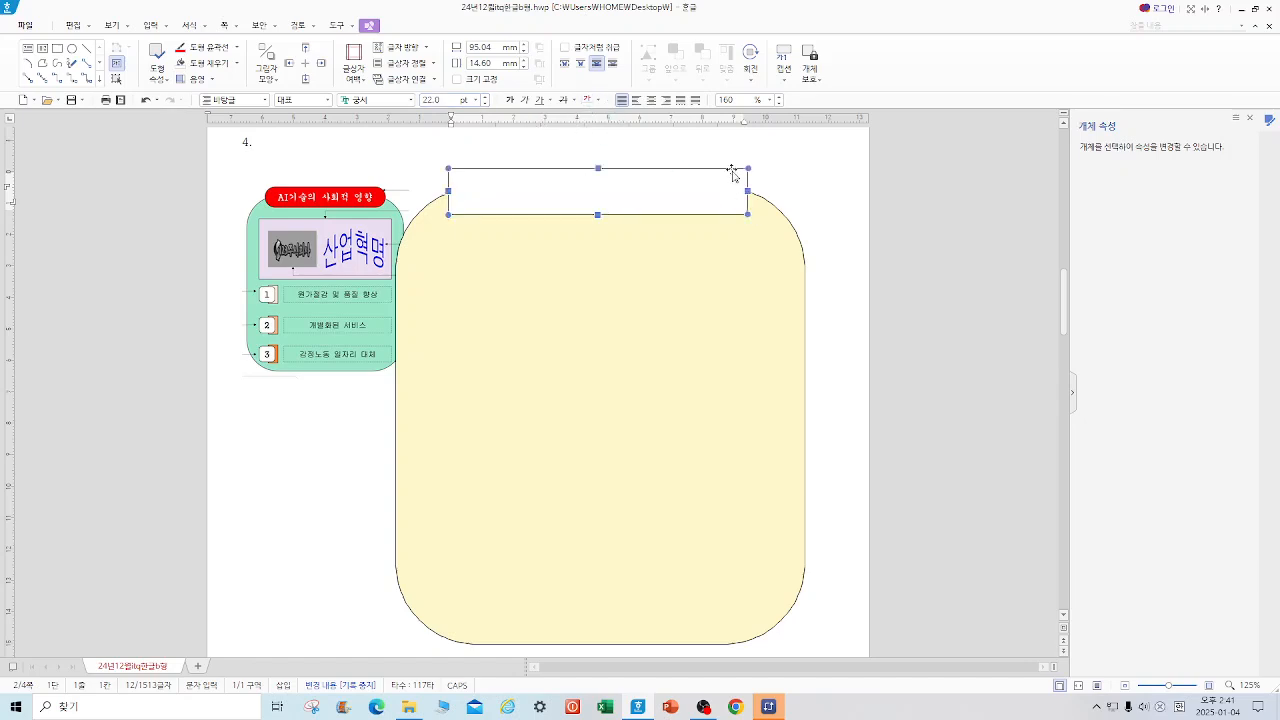
double_click(731, 172)
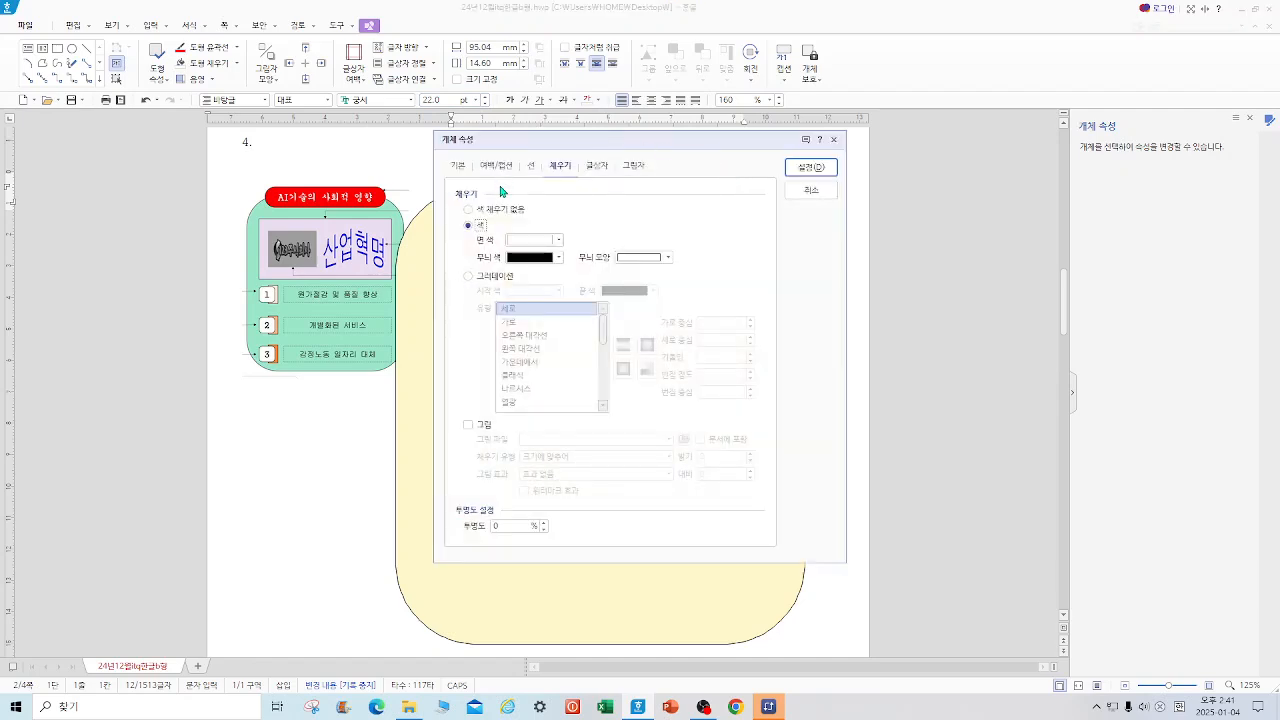
click(458, 166)
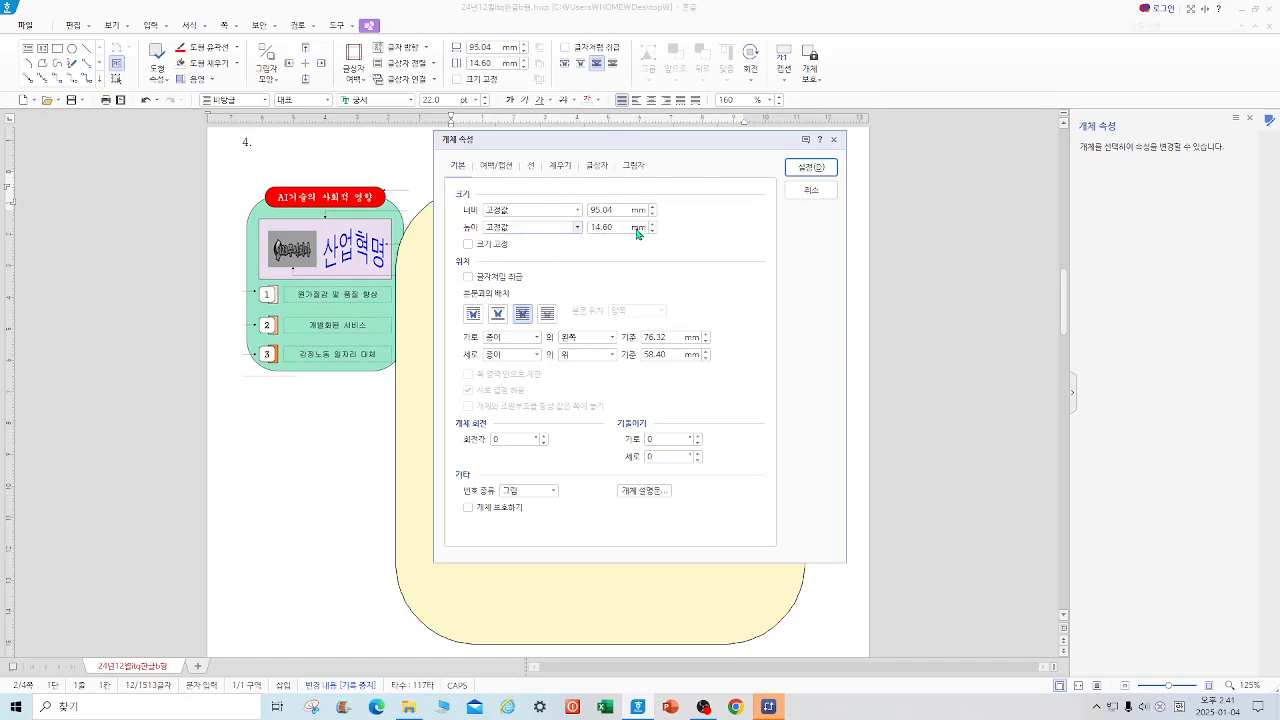
double_click(600, 210)
text(100)
drag(618, 231, 579, 233)
click(586, 227)
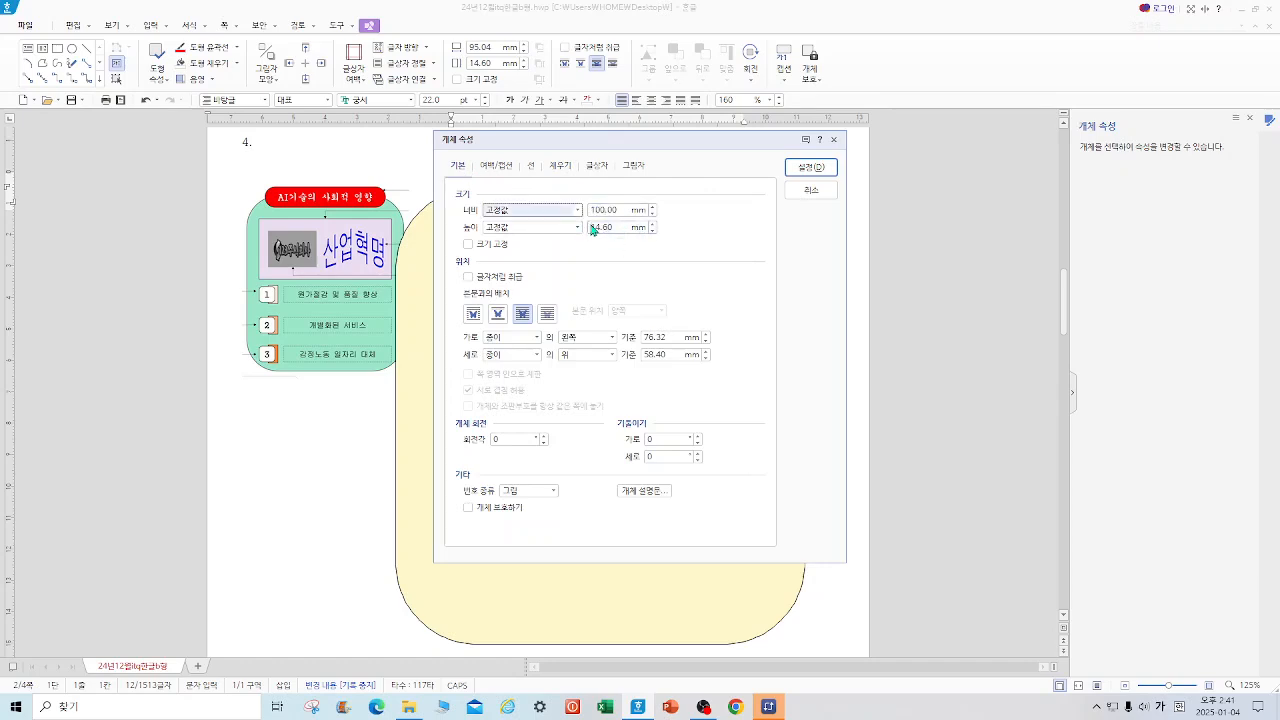
click(496, 245)
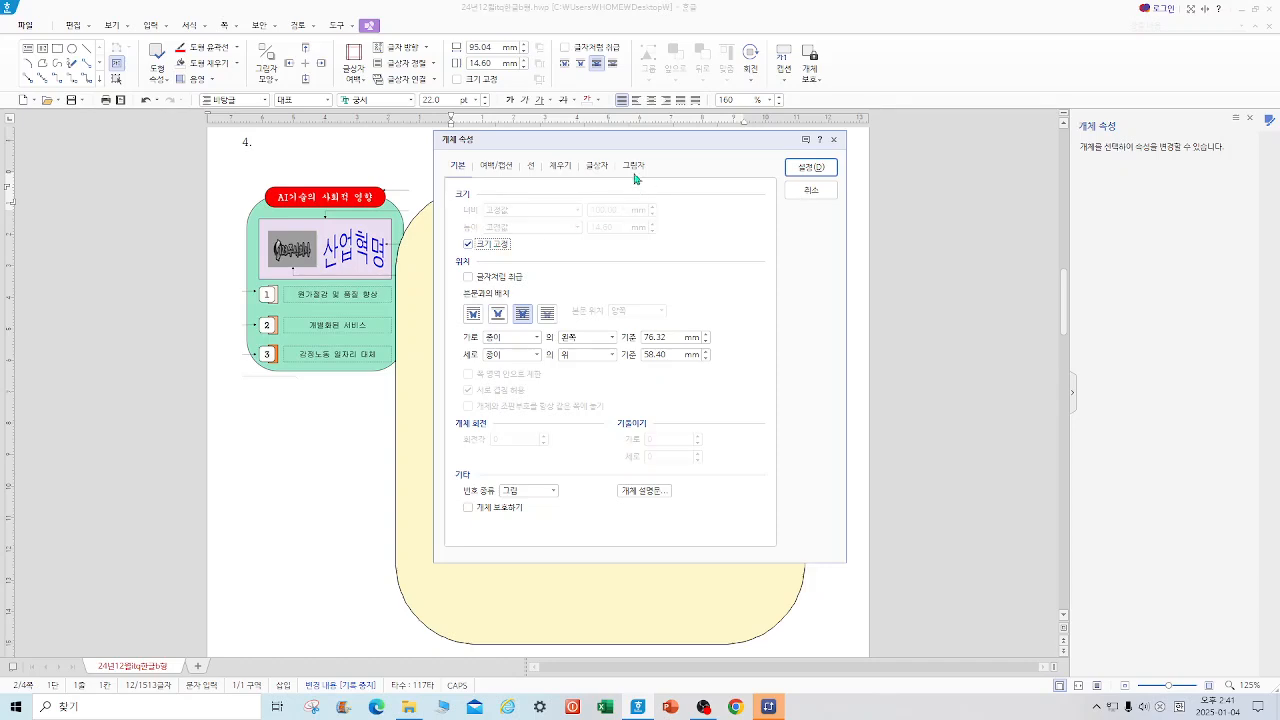
- Give the title text box half-round corners (반원) and a red fill, apply the properties, and deselect it
click(574, 324)
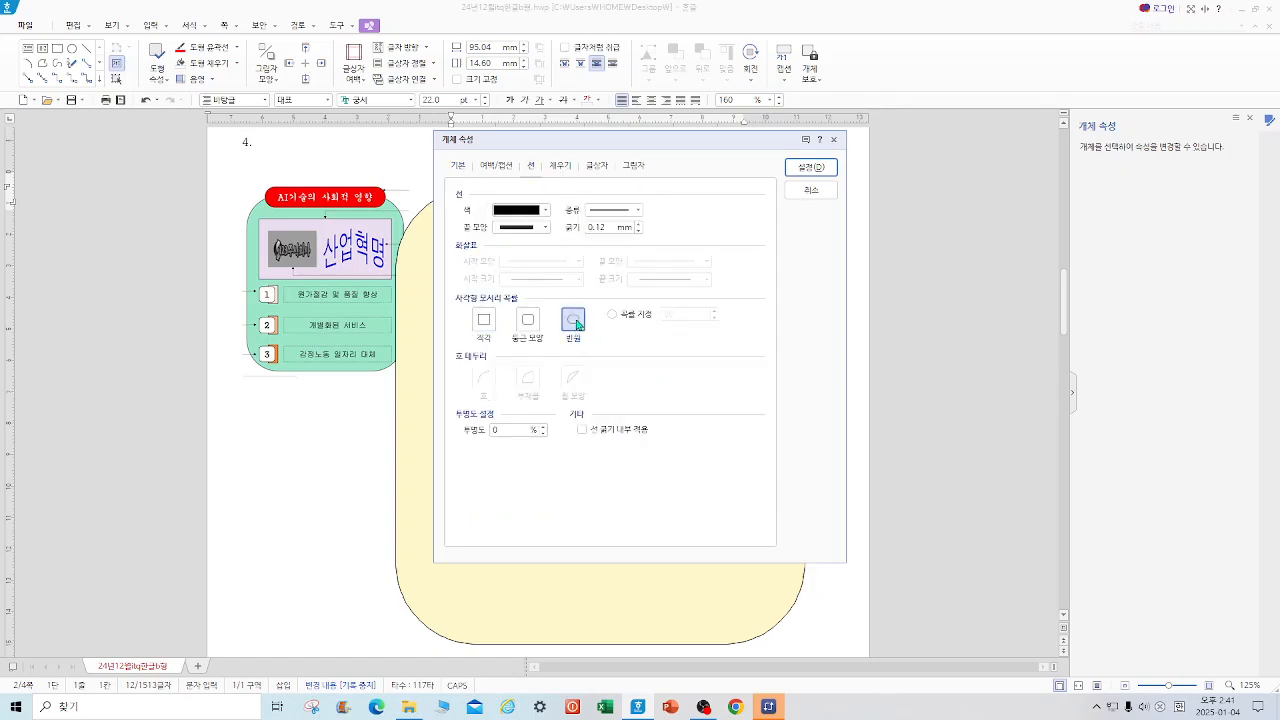
click(566, 168)
click(529, 241)
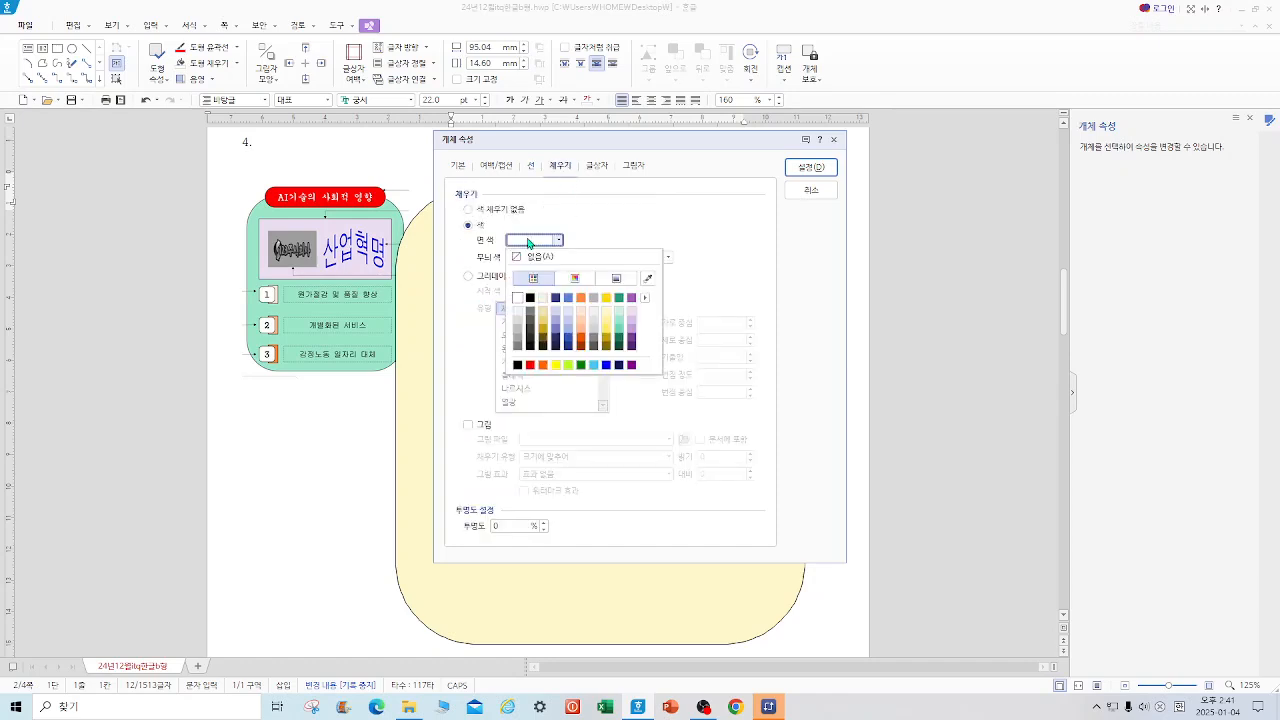
click(530, 365)
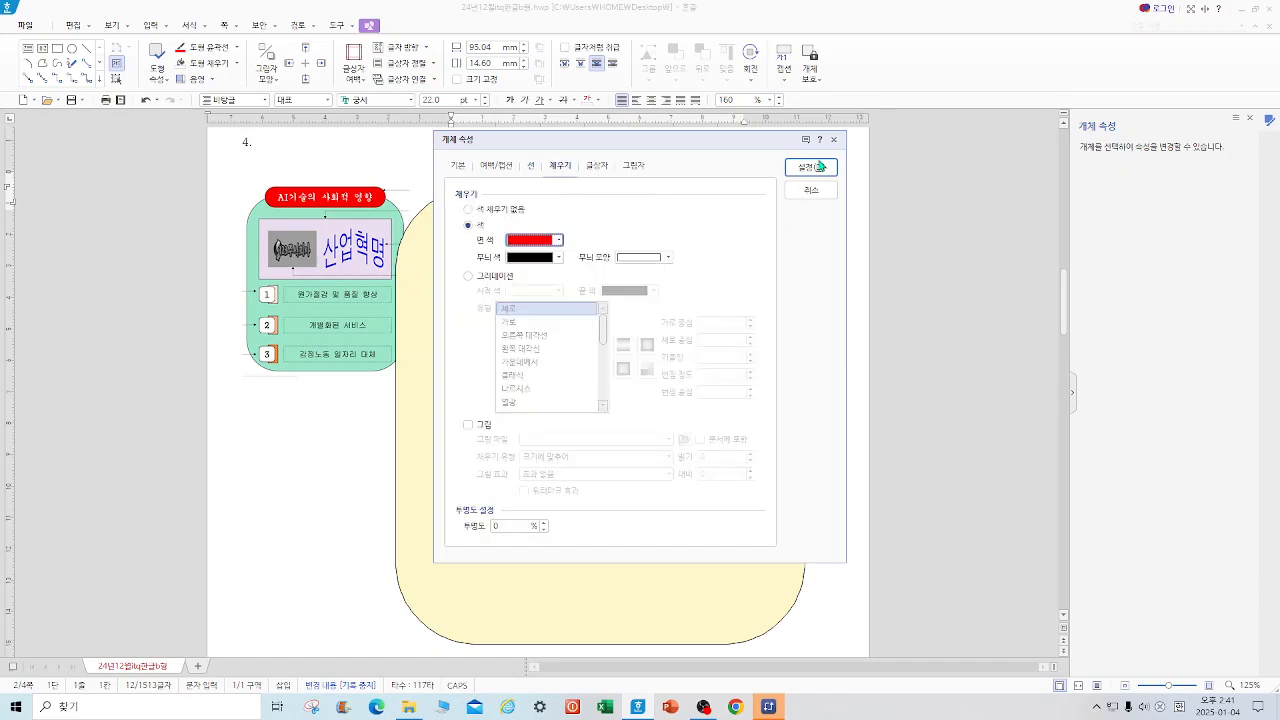
click(818, 166)
key(Escape)
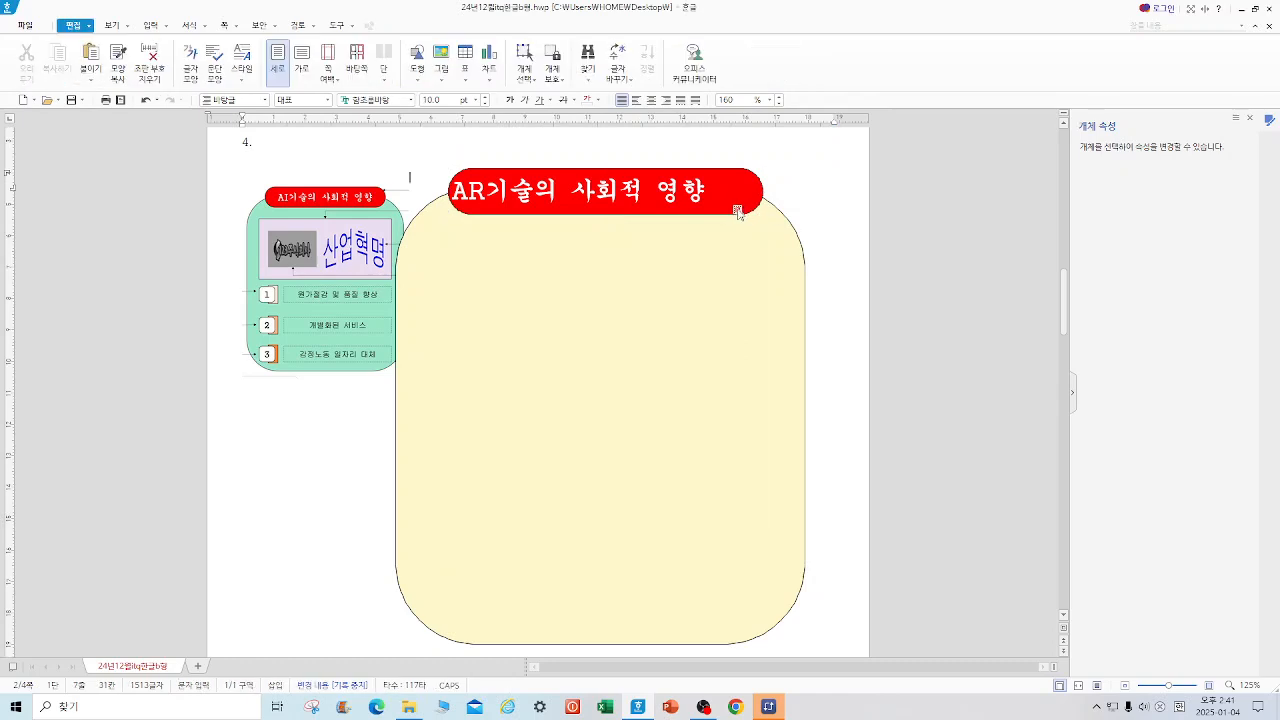
- Center the title text inside the red text box and leave the box
click(713, 192)
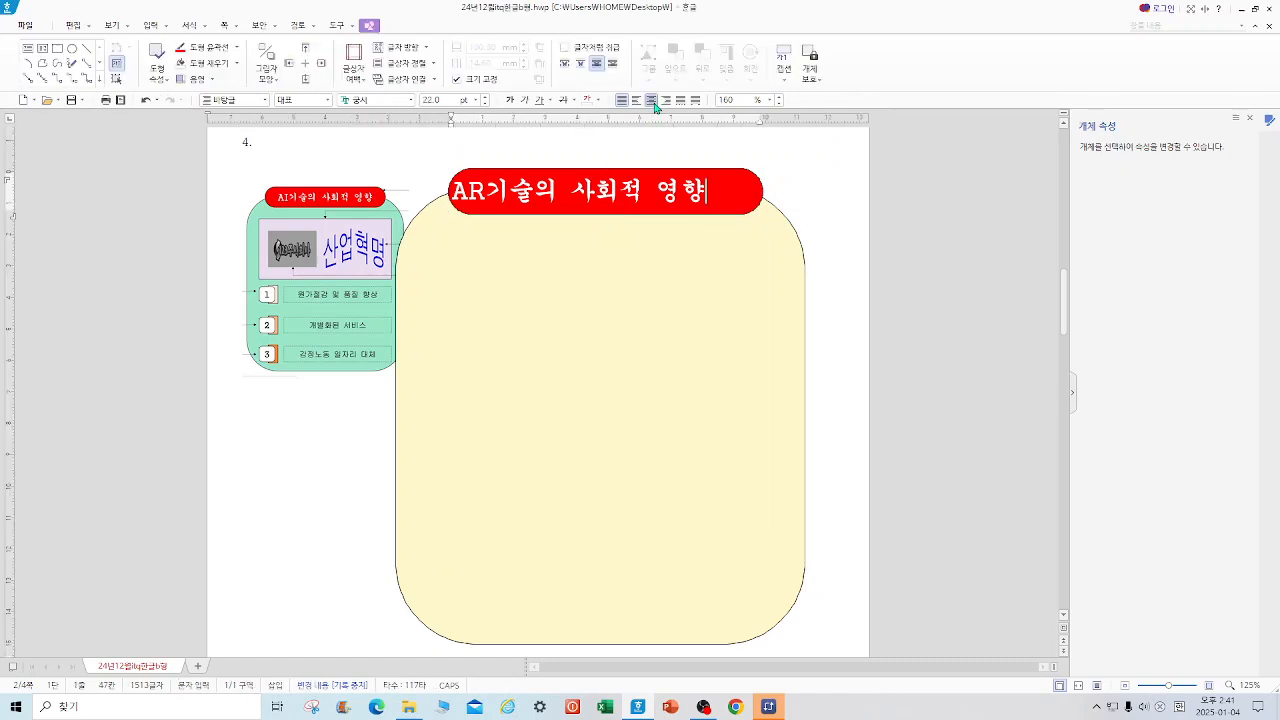
click(651, 100)
click(817, 206)
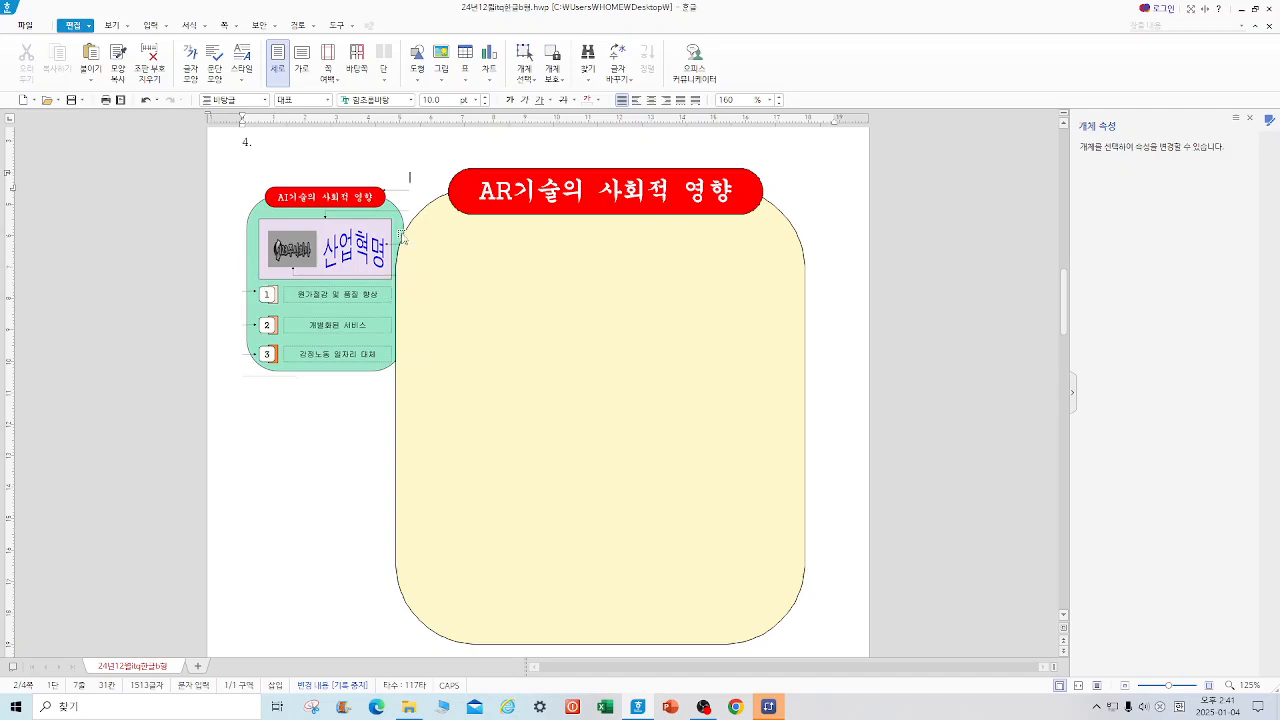
- Draw a rectangle about 86 × 45 mm under the red title inside the large rounded yellow shape
click(417, 72)
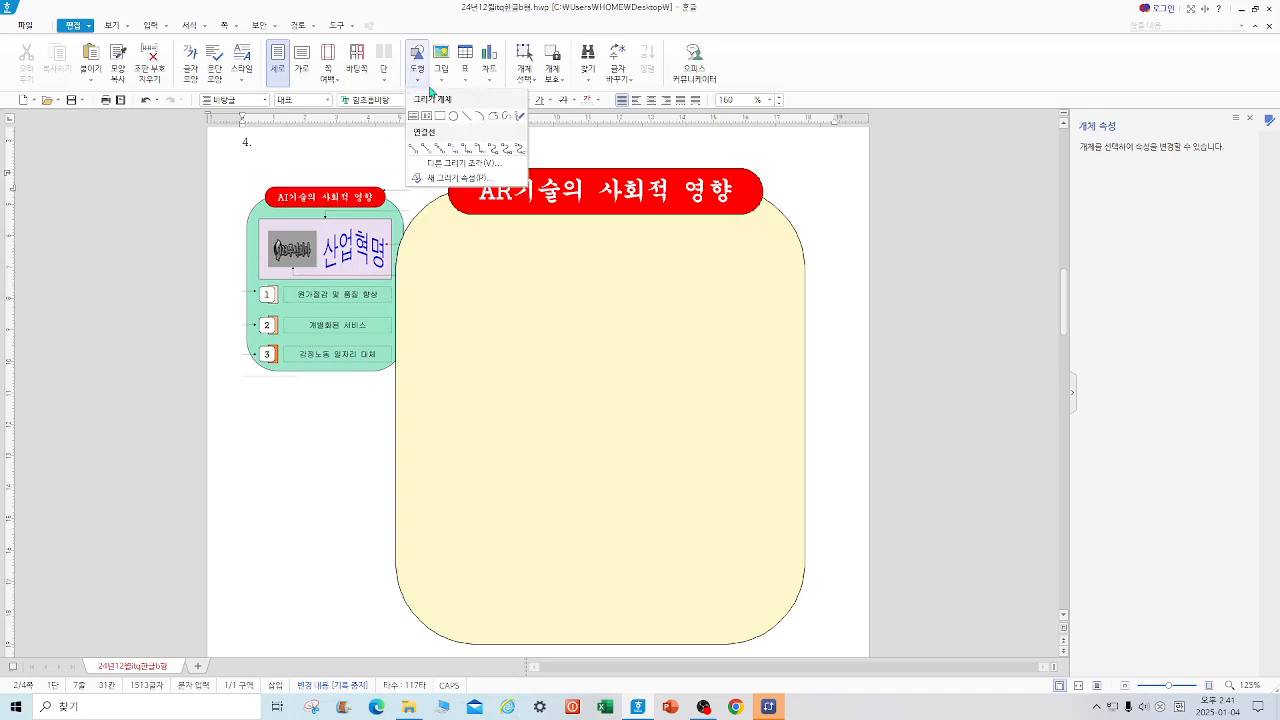
click(427, 118)
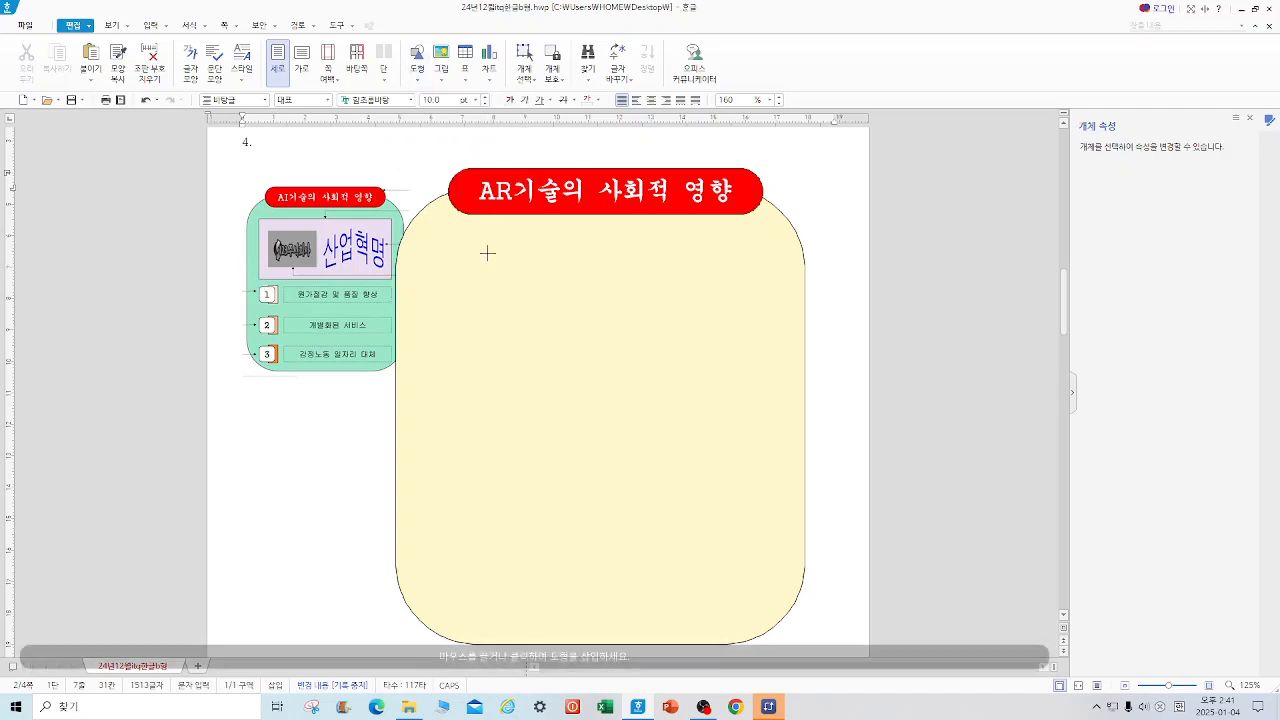
drag(451, 244, 722, 385)
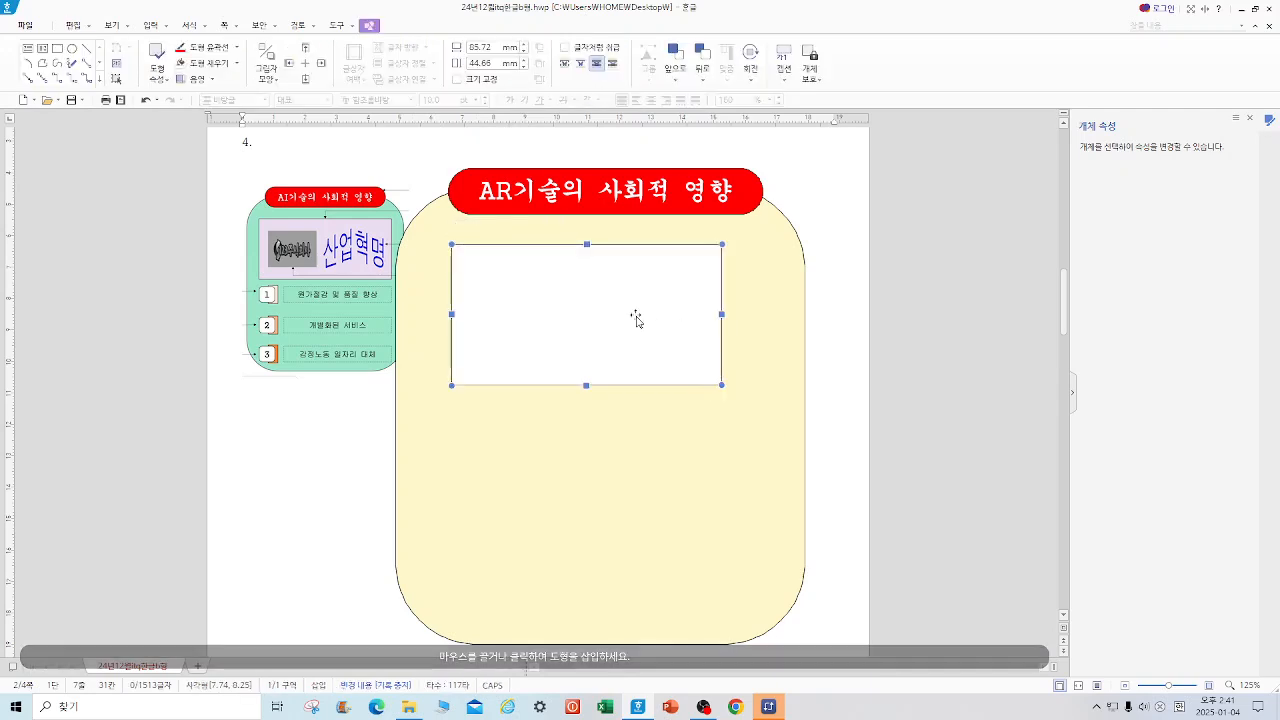
- Set the new rectangle's width to 110 mm and height to 50 mm, and fix its size (크기 고정)
double_click(648, 318)
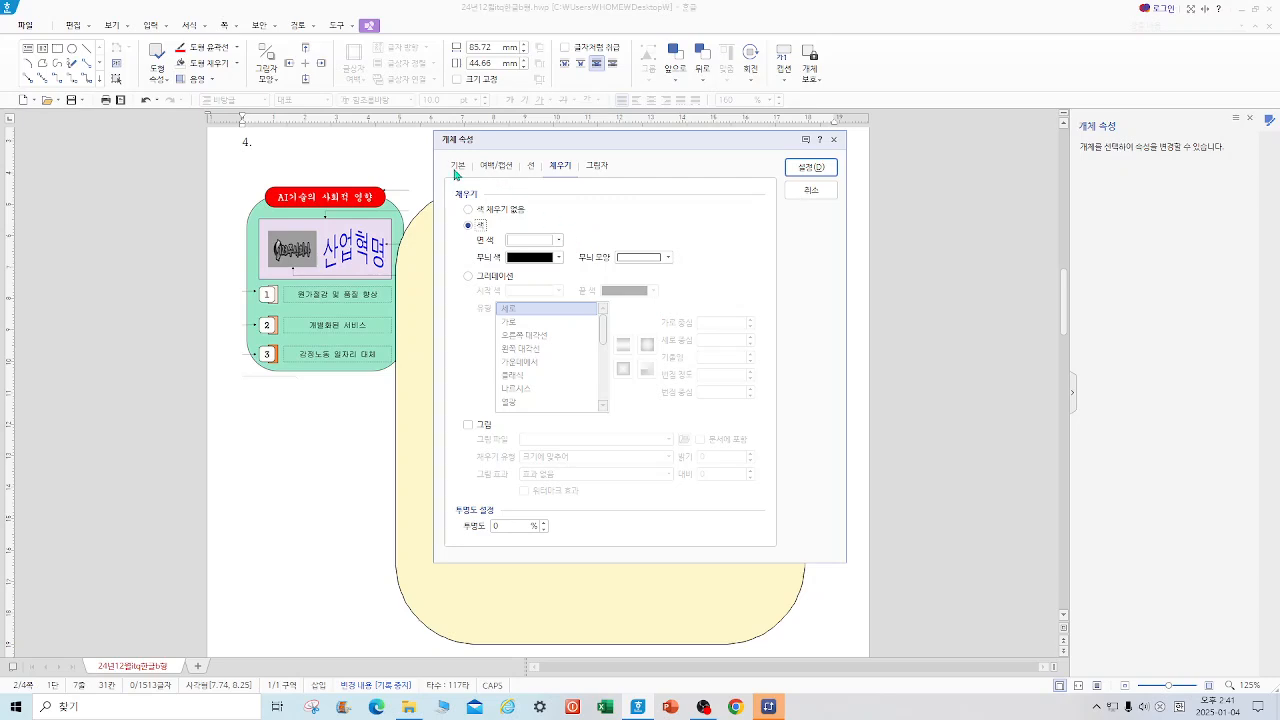
click(455, 166)
click(606, 210)
text(110)
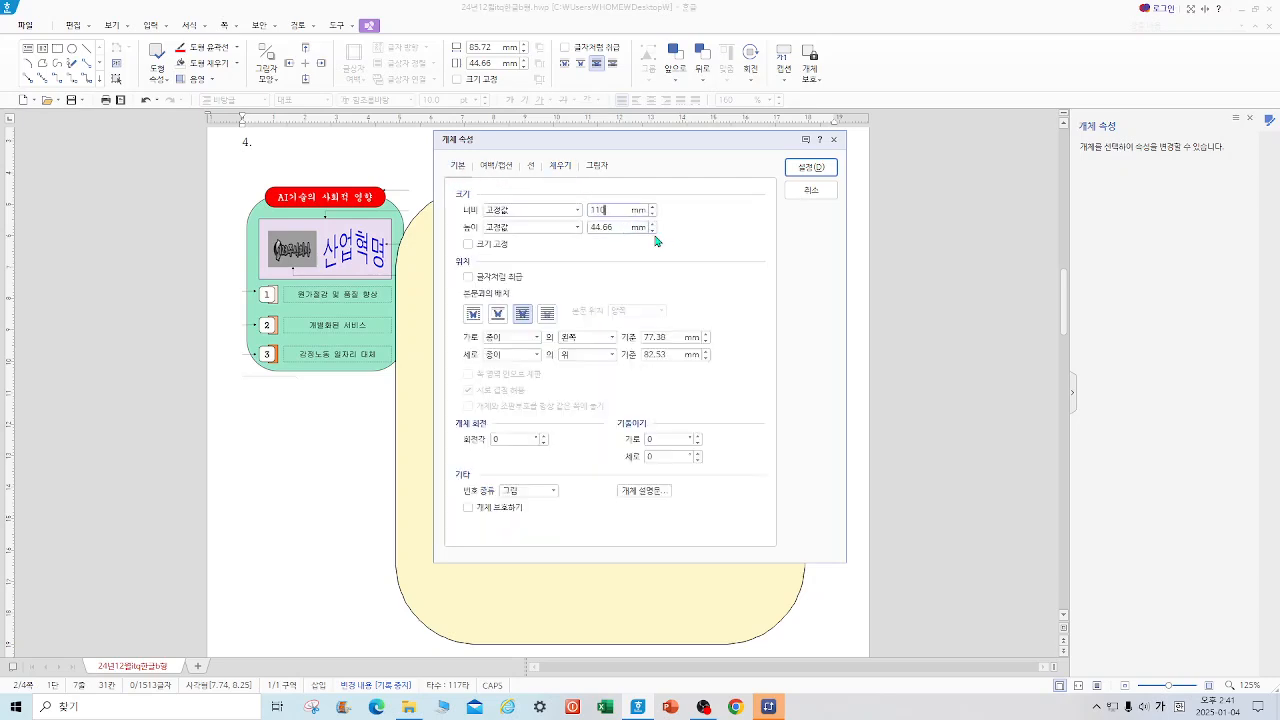
key(Tab)
text(50)
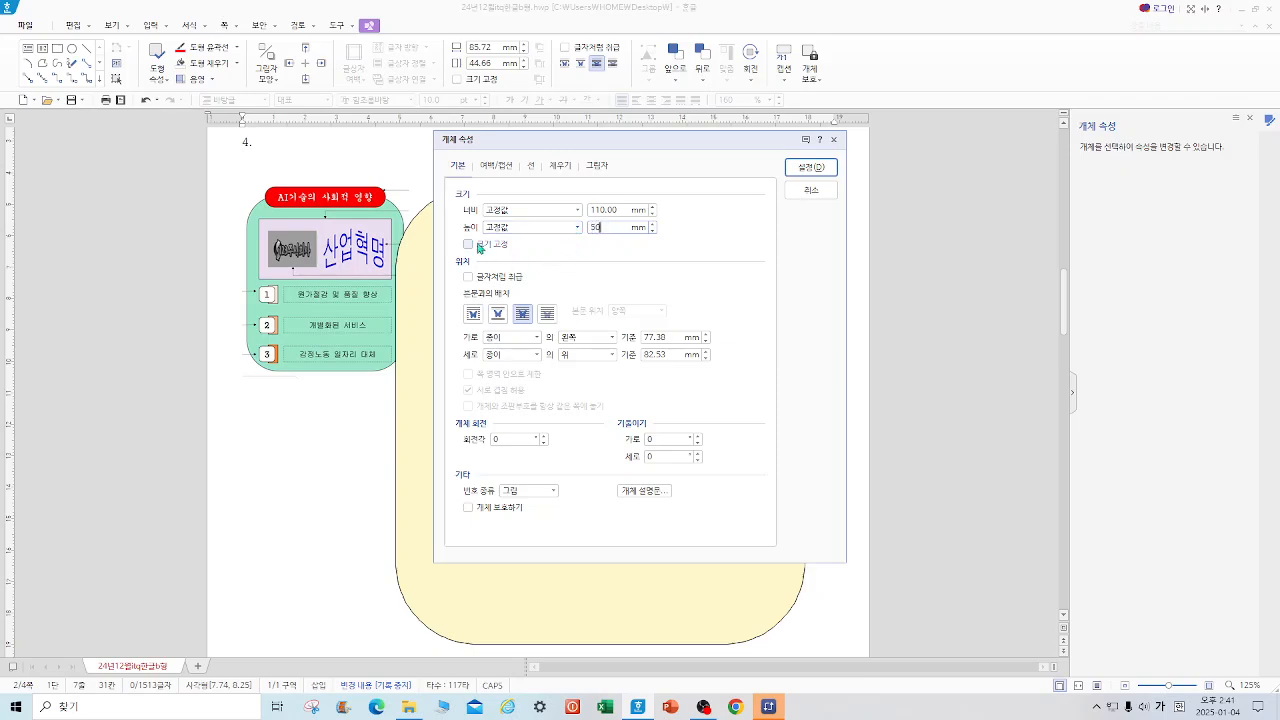
key(Tab)
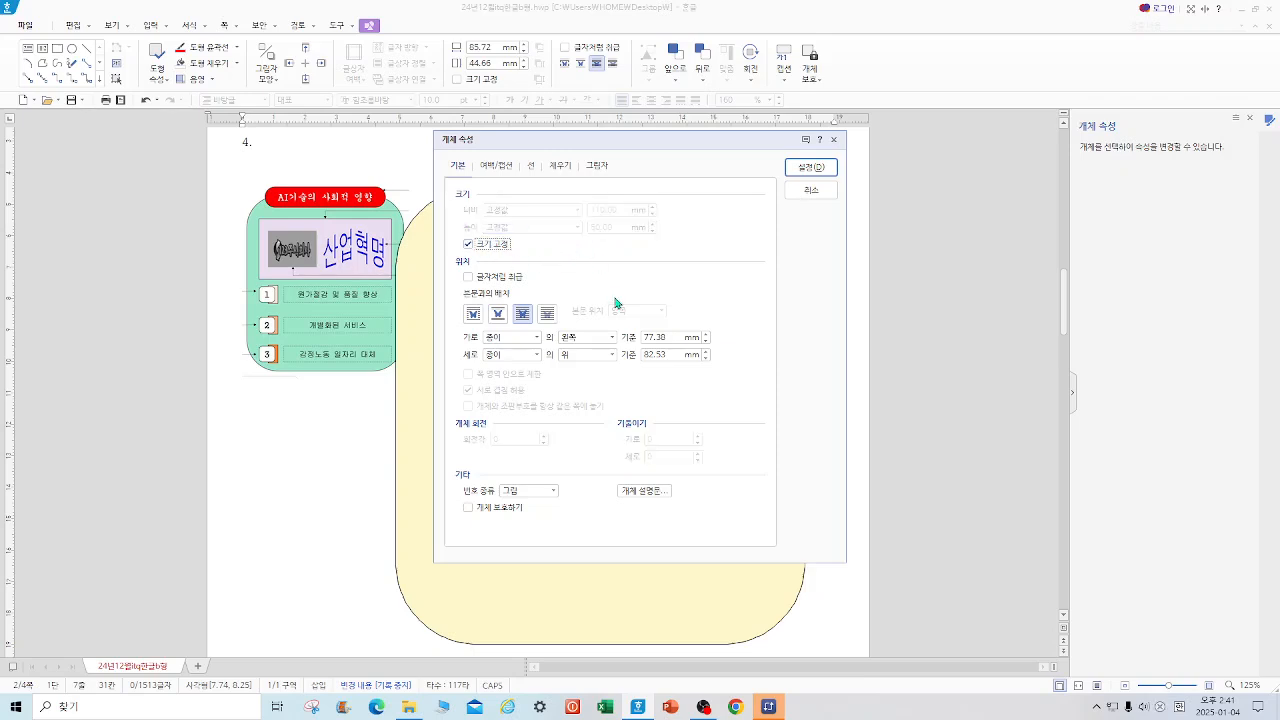
- Fill the rectangle with light orange, apply the properties, and move it centrally under the title
click(558, 168)
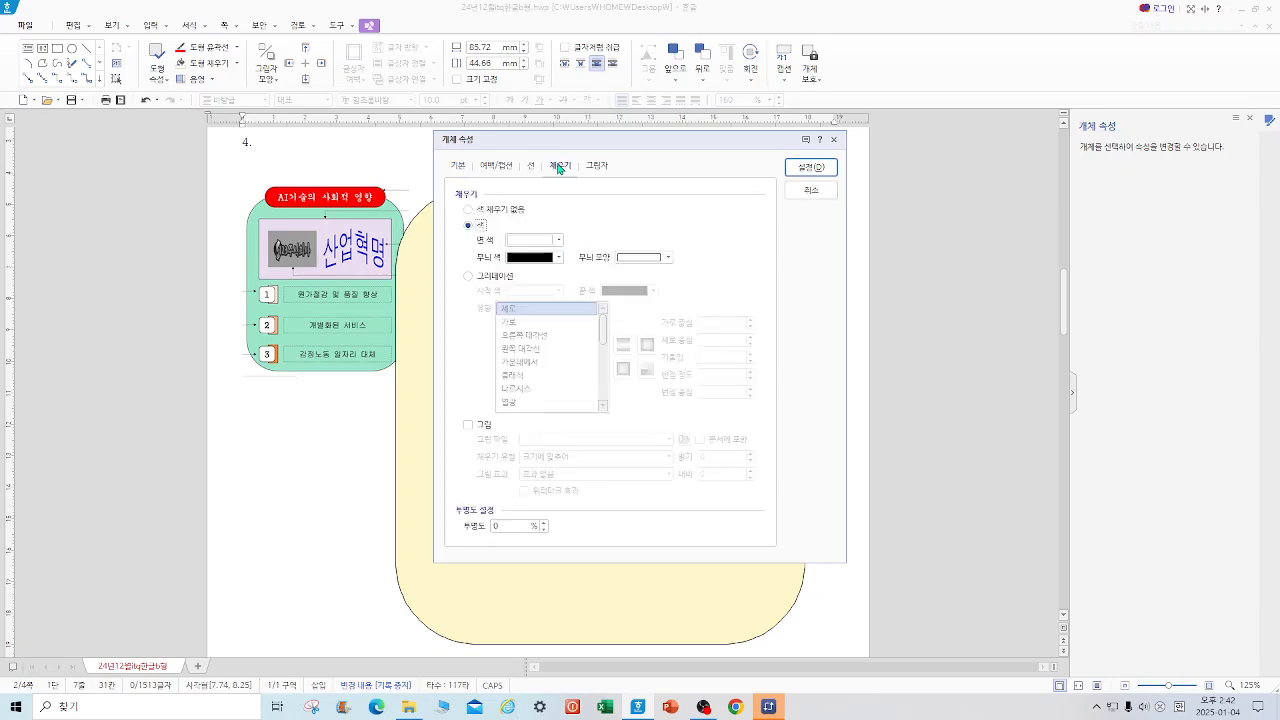
click(558, 240)
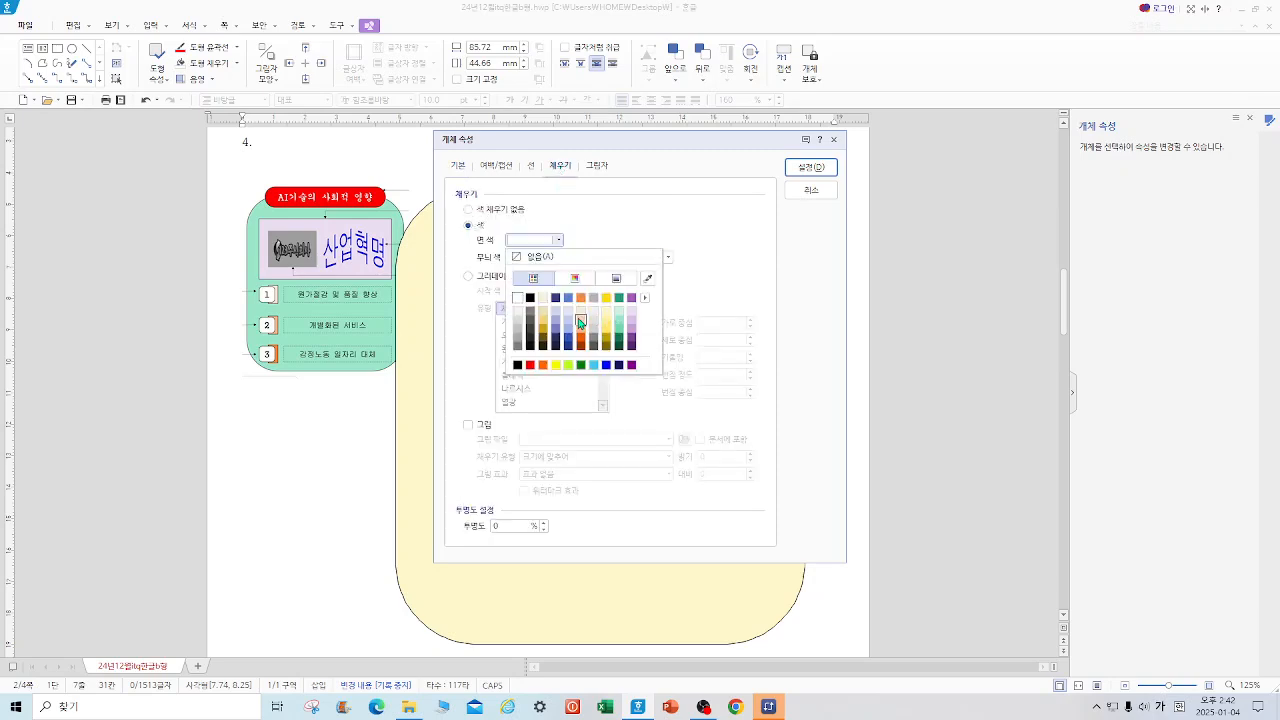
click(581, 322)
click(815, 168)
drag(646, 349, 613, 337)
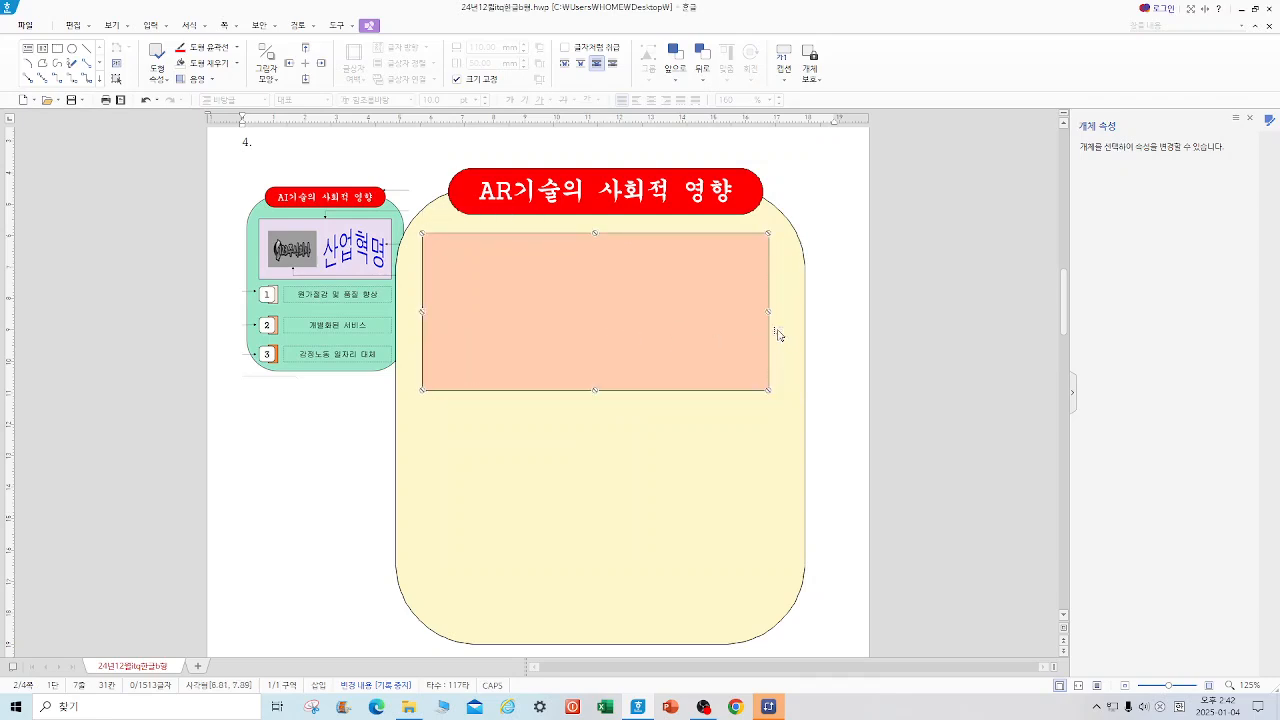
drag(717, 338, 722, 338)
key(Escape)
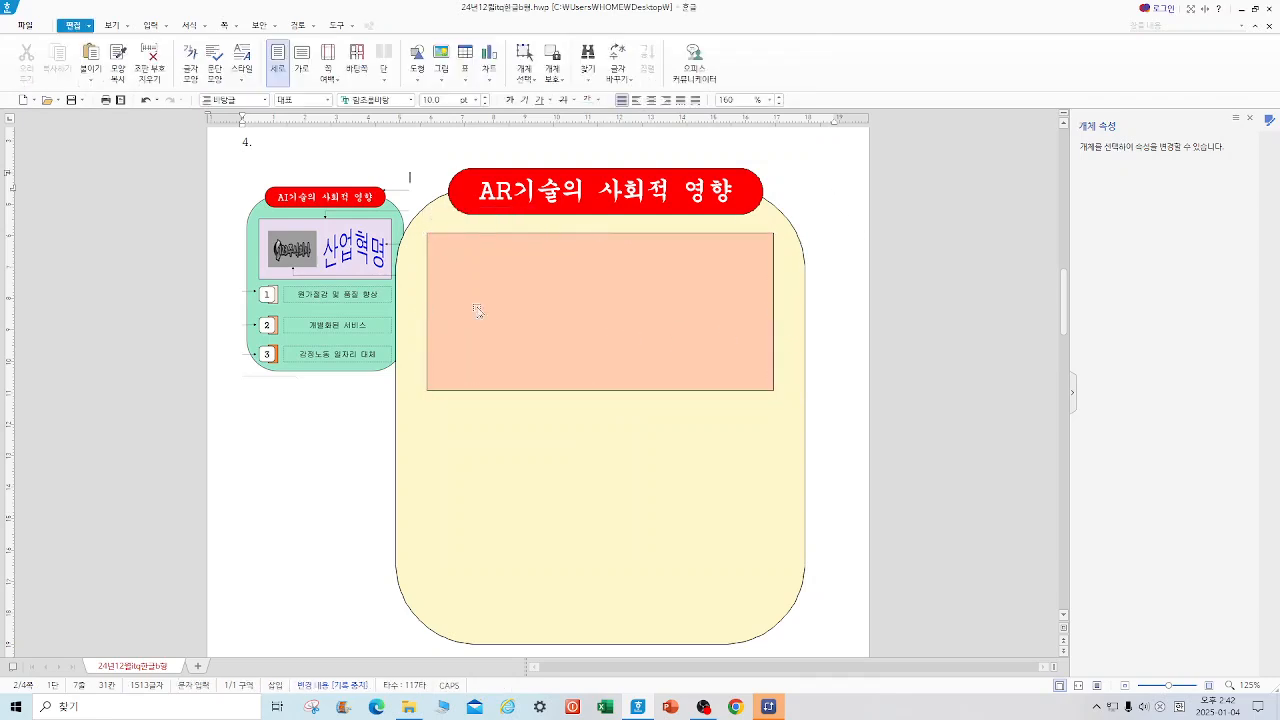
click(438, 66)
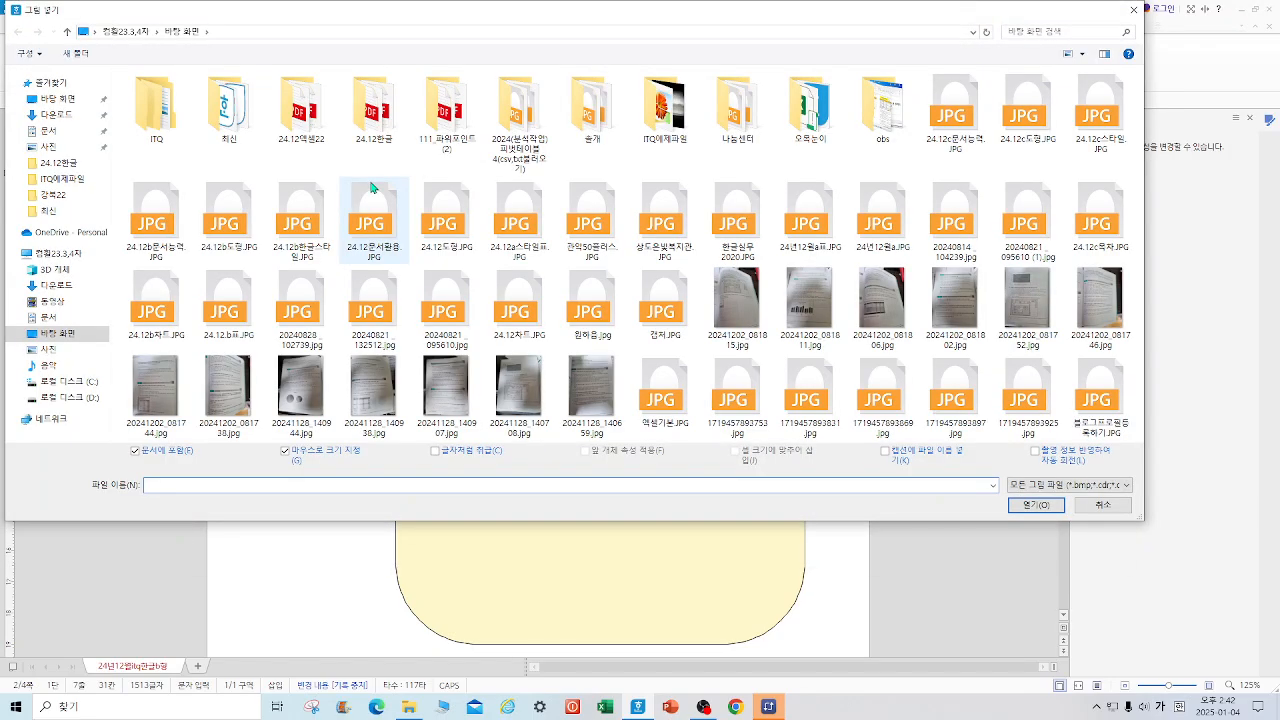
double_click(665, 115)
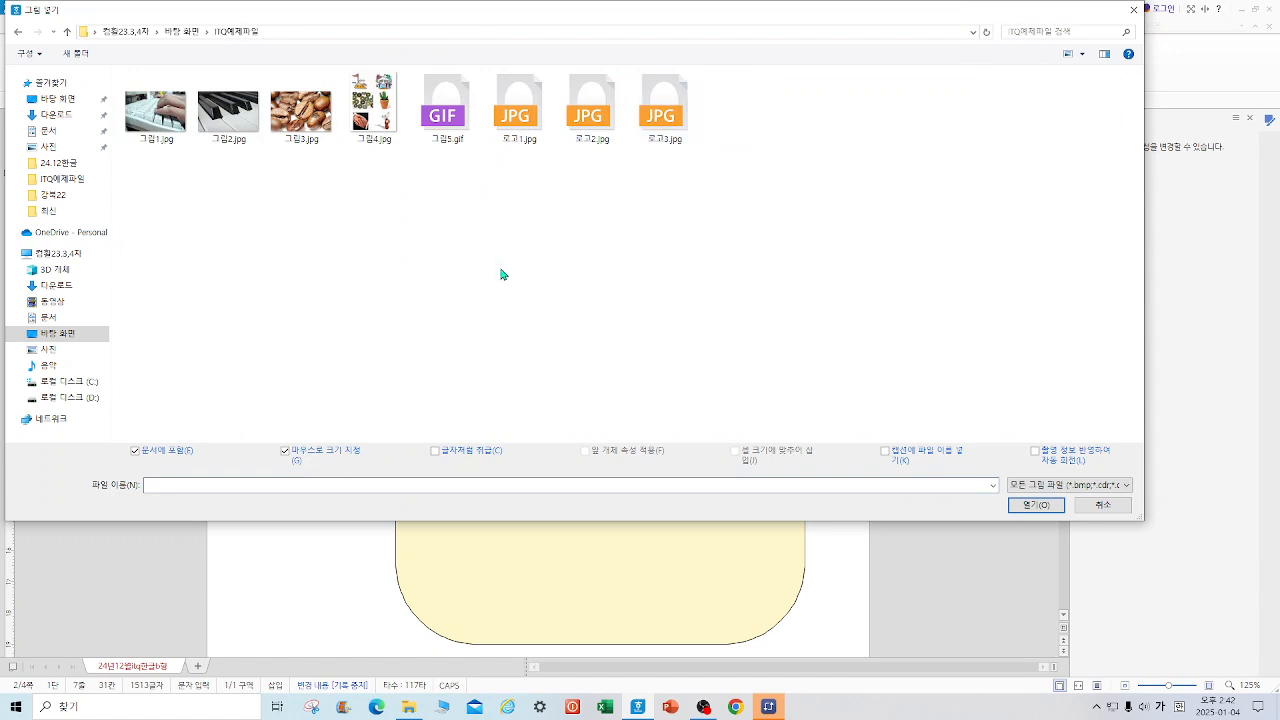
click(515, 110)
click(1034, 505)
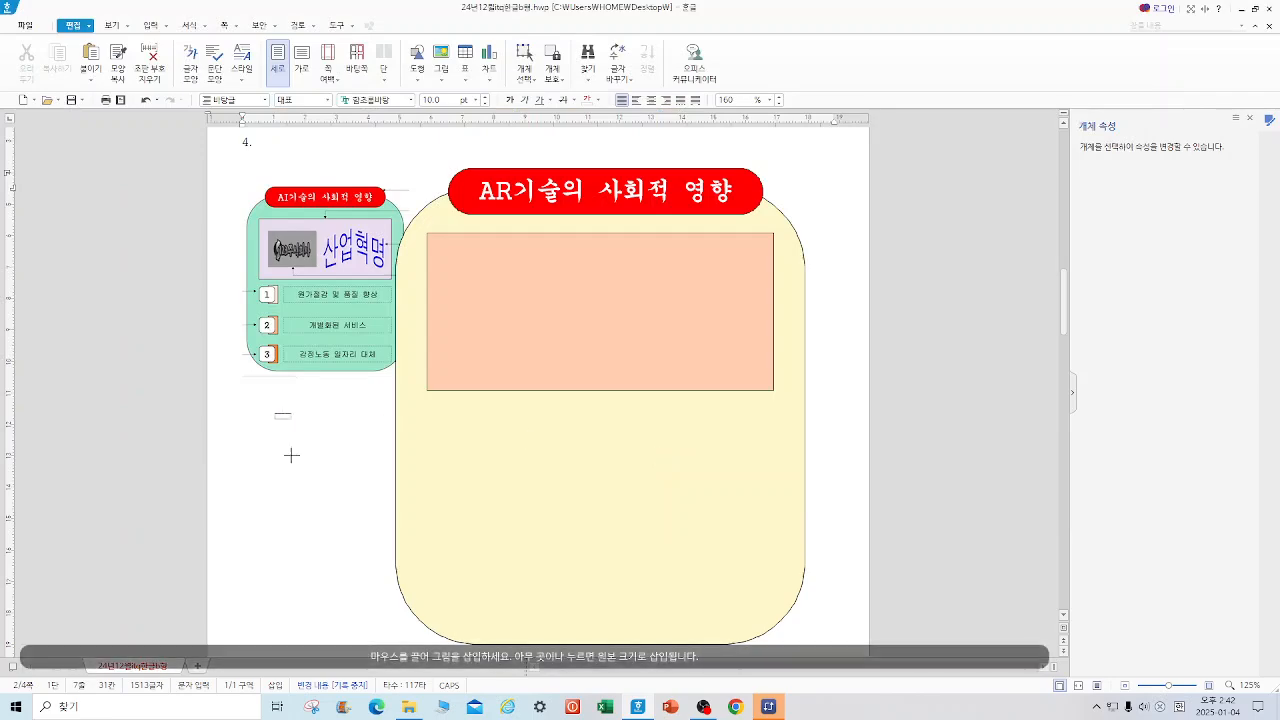
drag(291, 413, 303, 493)
key(Escape)
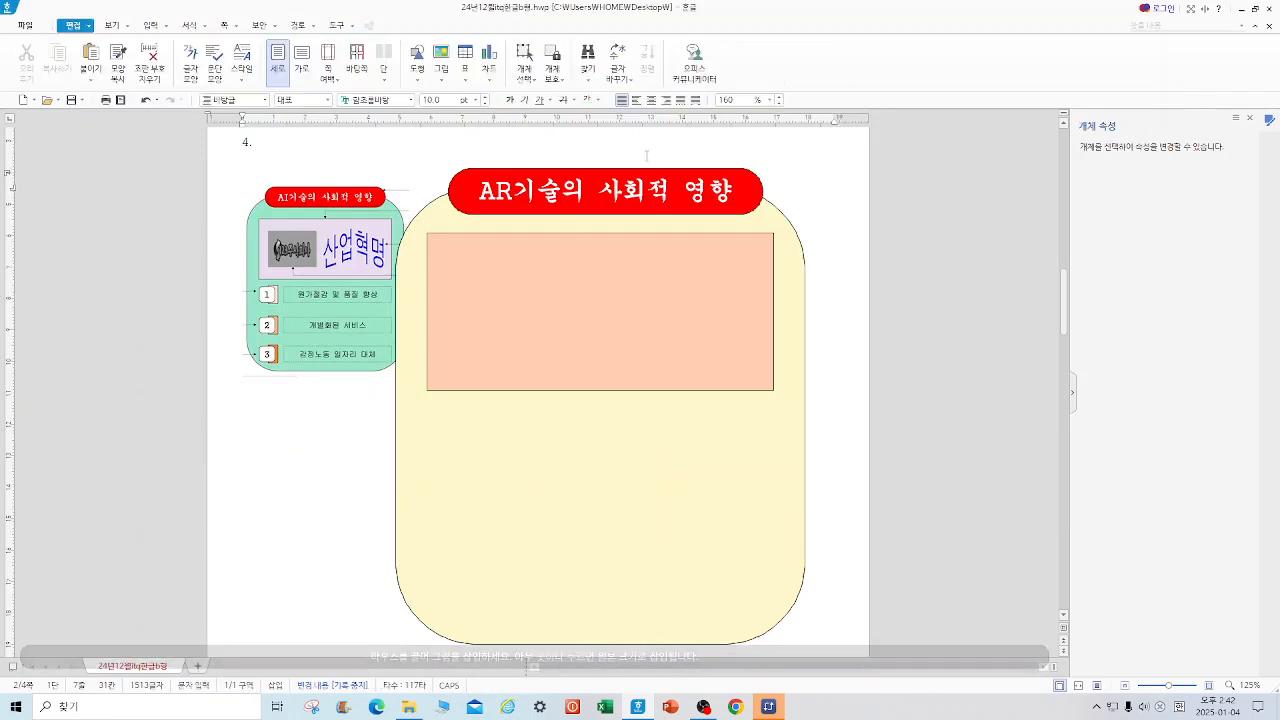
- Insert the picture 로고2.jpg from the ITQ예제파일 folder at about 38 × 14 mm below the small sample drawing
click(443, 60)
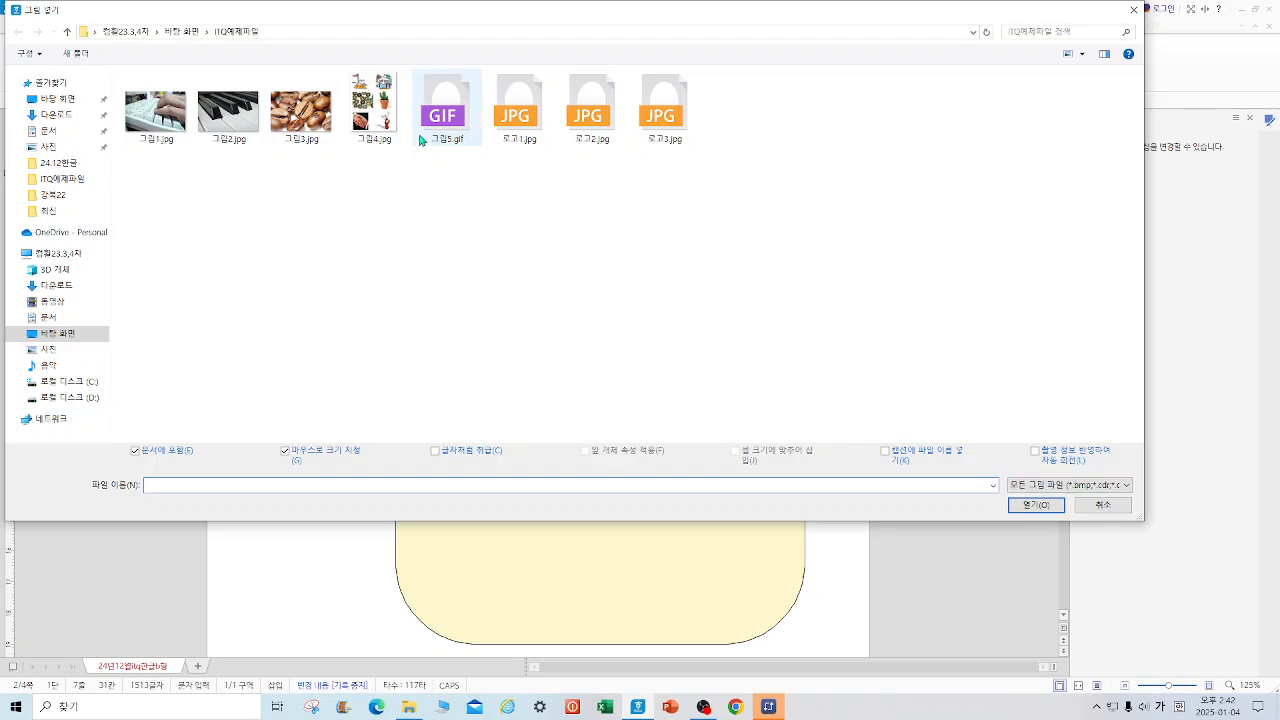
click(586, 121)
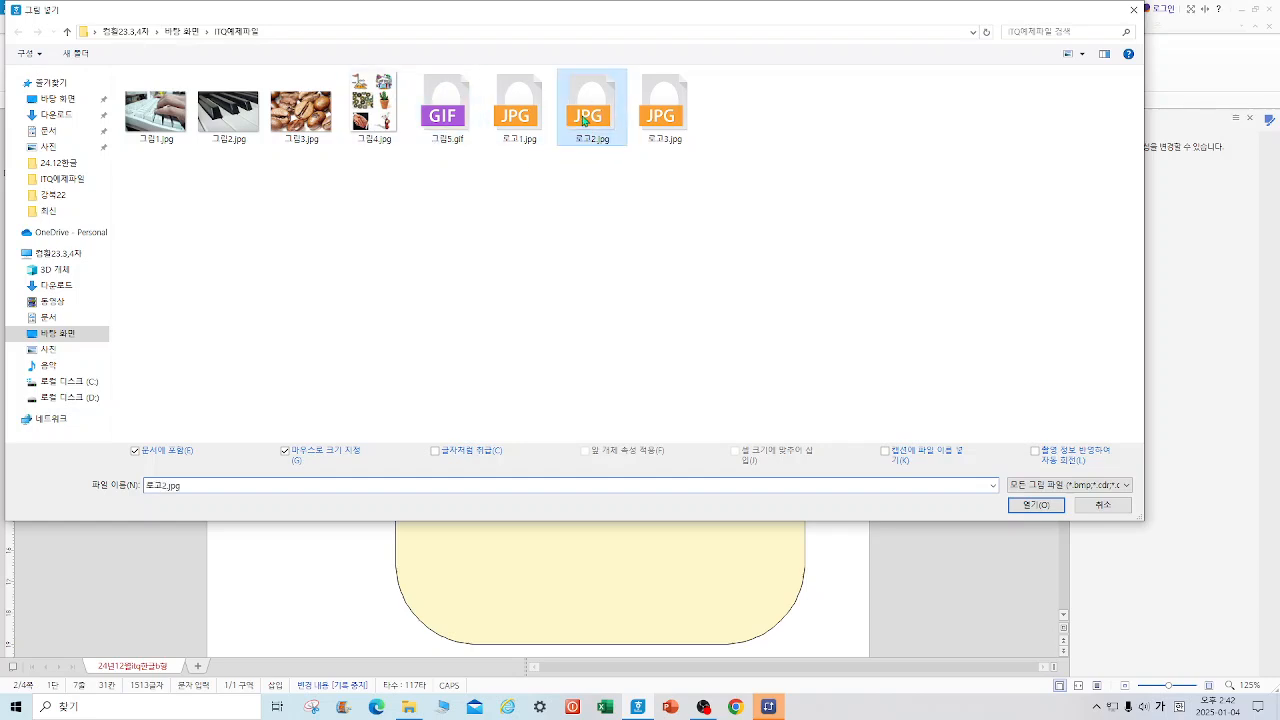
click(1035, 503)
drag(294, 407, 414, 452)
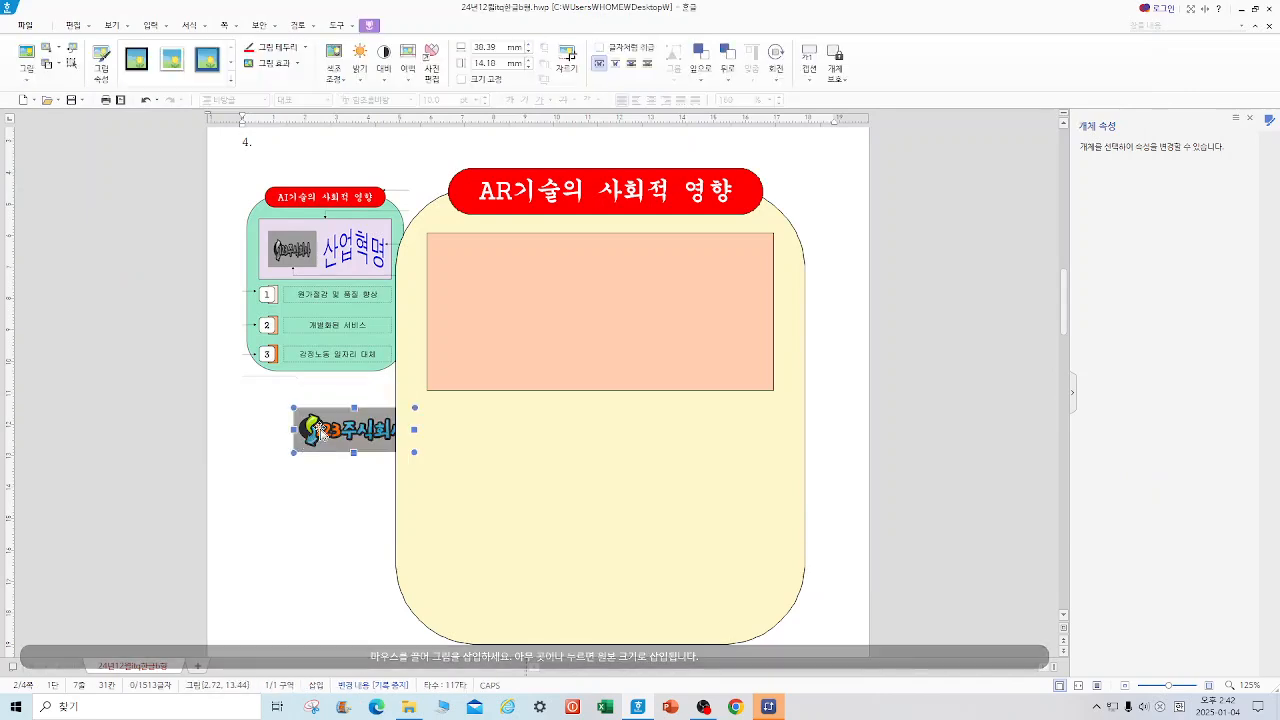
- Set the logo picture's width to 40 mm and height to 30 mm, and fix its size (크기 고정)
double_click(322, 424)
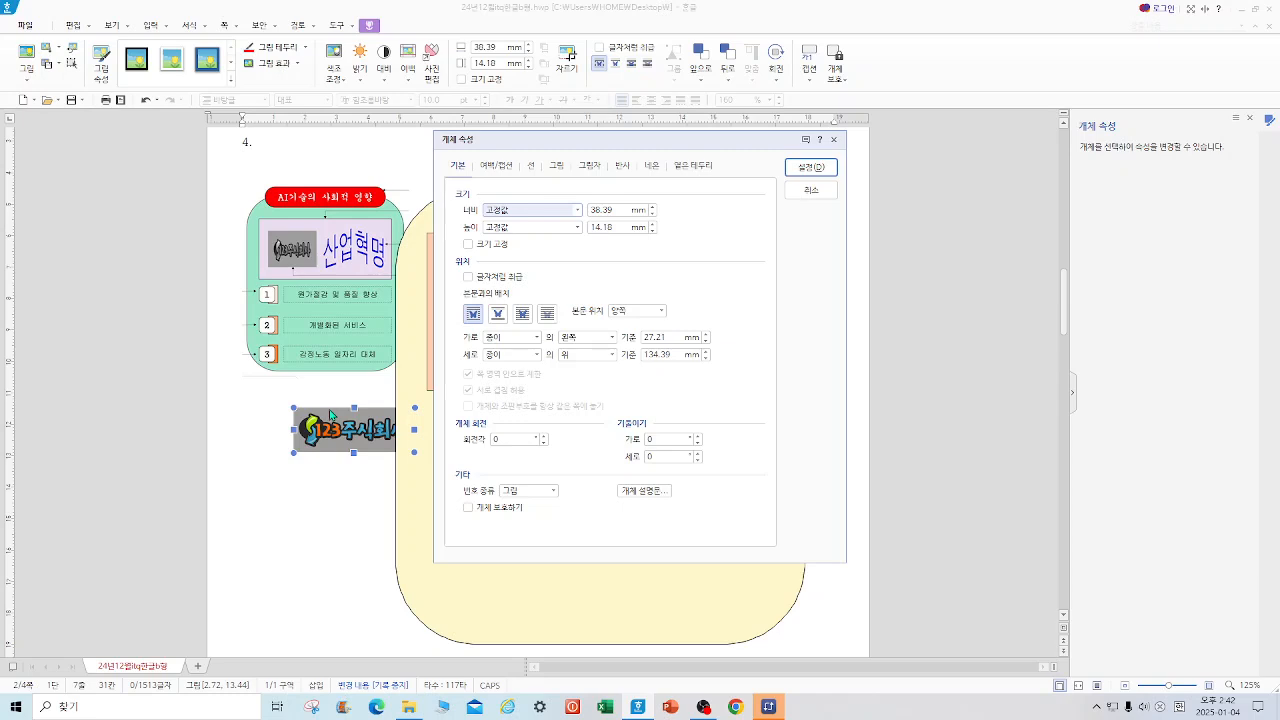
double_click(615, 210)
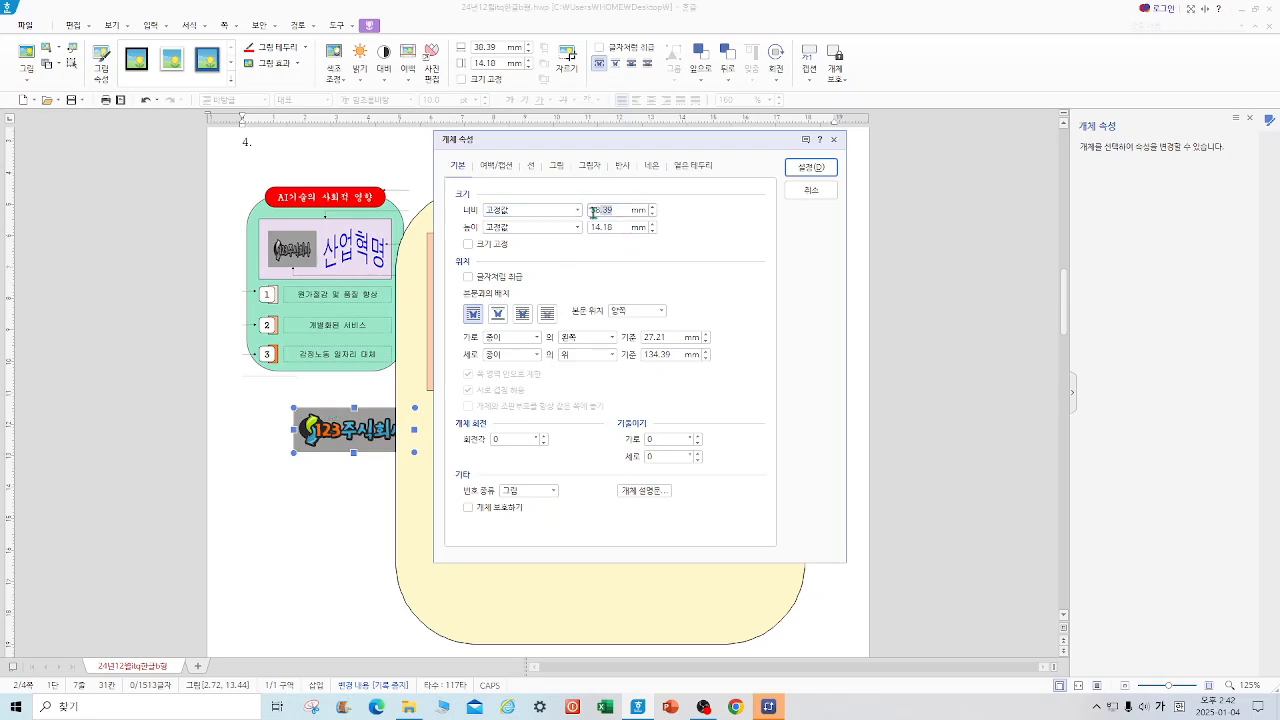
text(40)
key(Tab)
text(10)
click(469, 244)
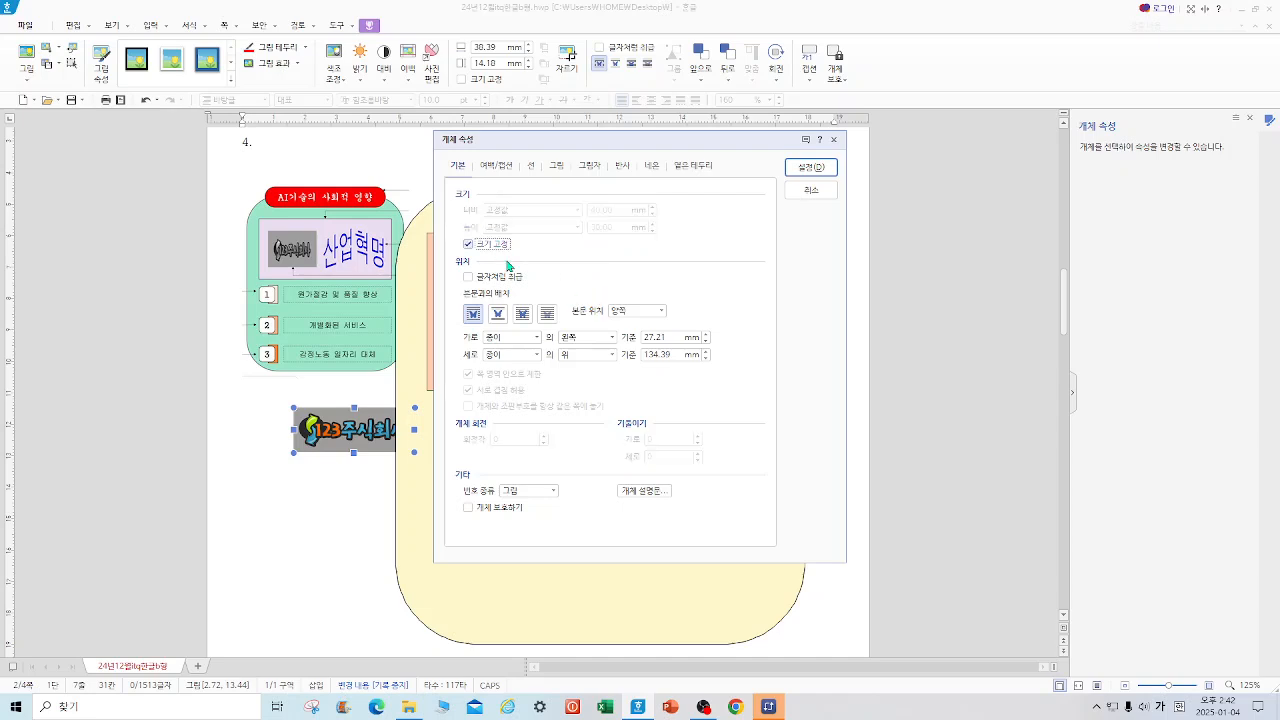
- Apply the grayscale (회색조) effect to the logo and move it in front of the orange rectangle, onto its left half
click(556, 166)
click(497, 443)
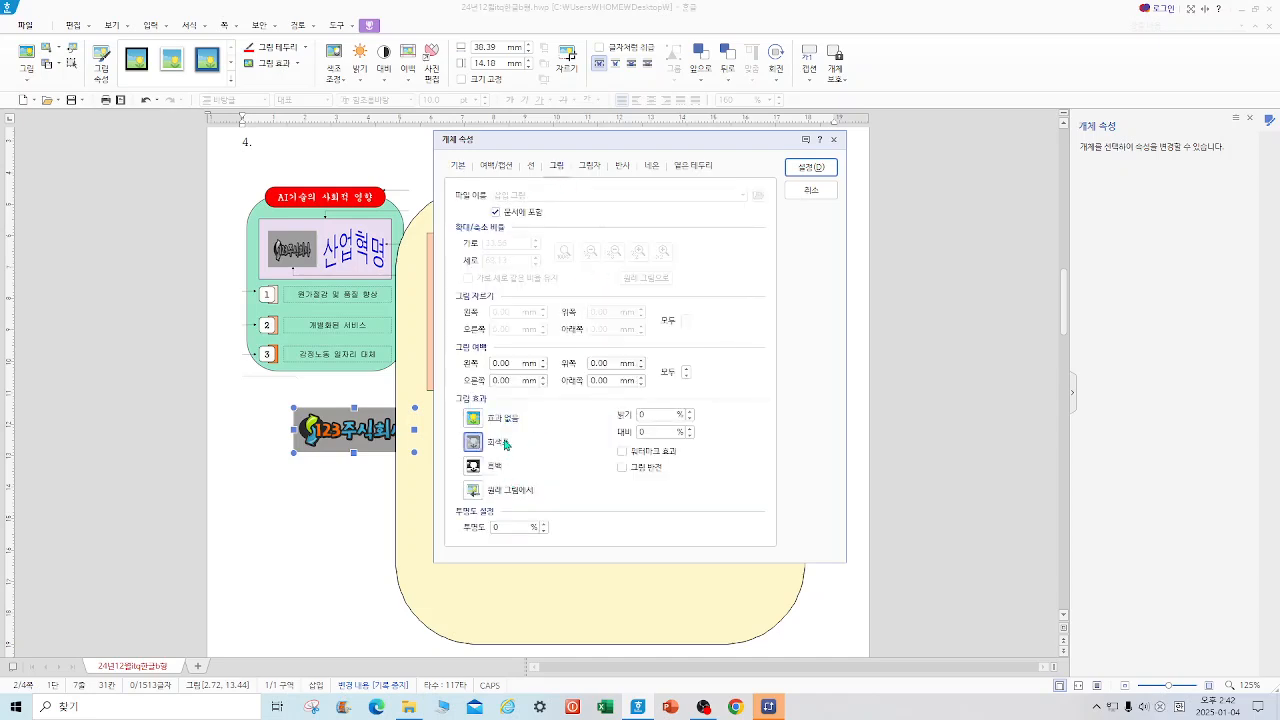
click(811, 167)
drag(405, 445, 579, 308)
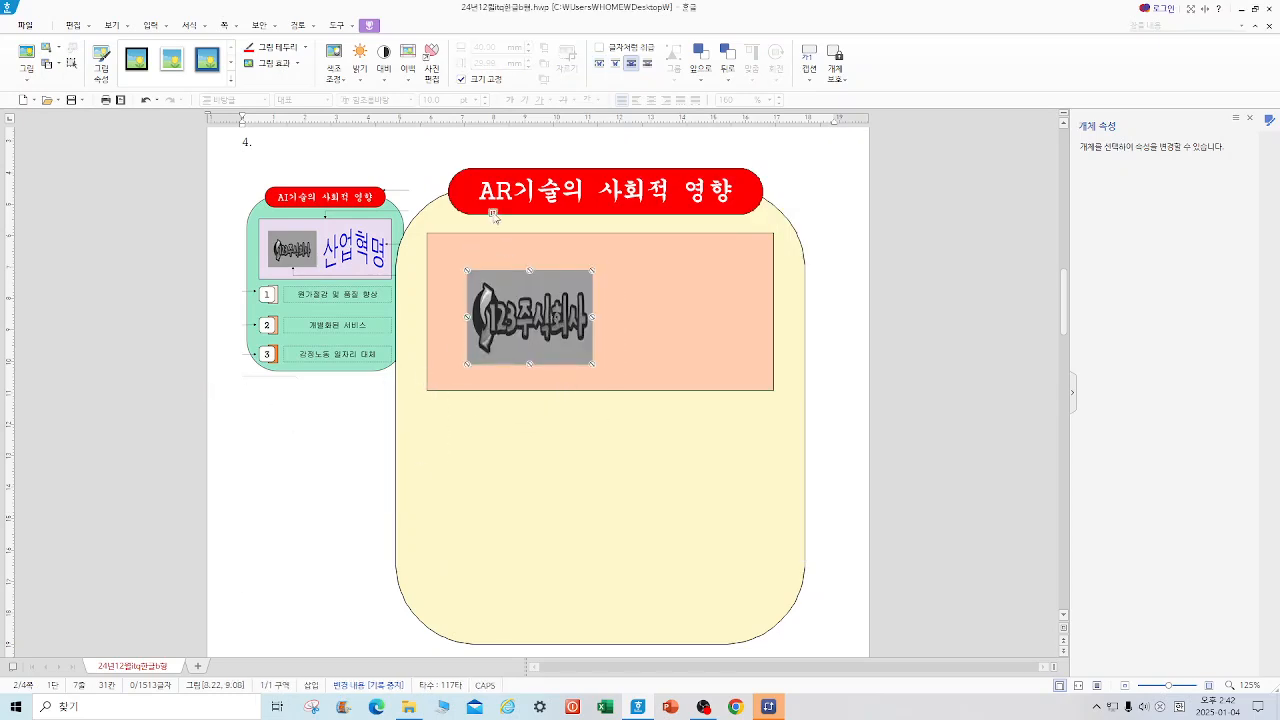
- Start a new 글맵시 object with the text 산업혁명
click(168, 27)
mouse_move(176, 74)
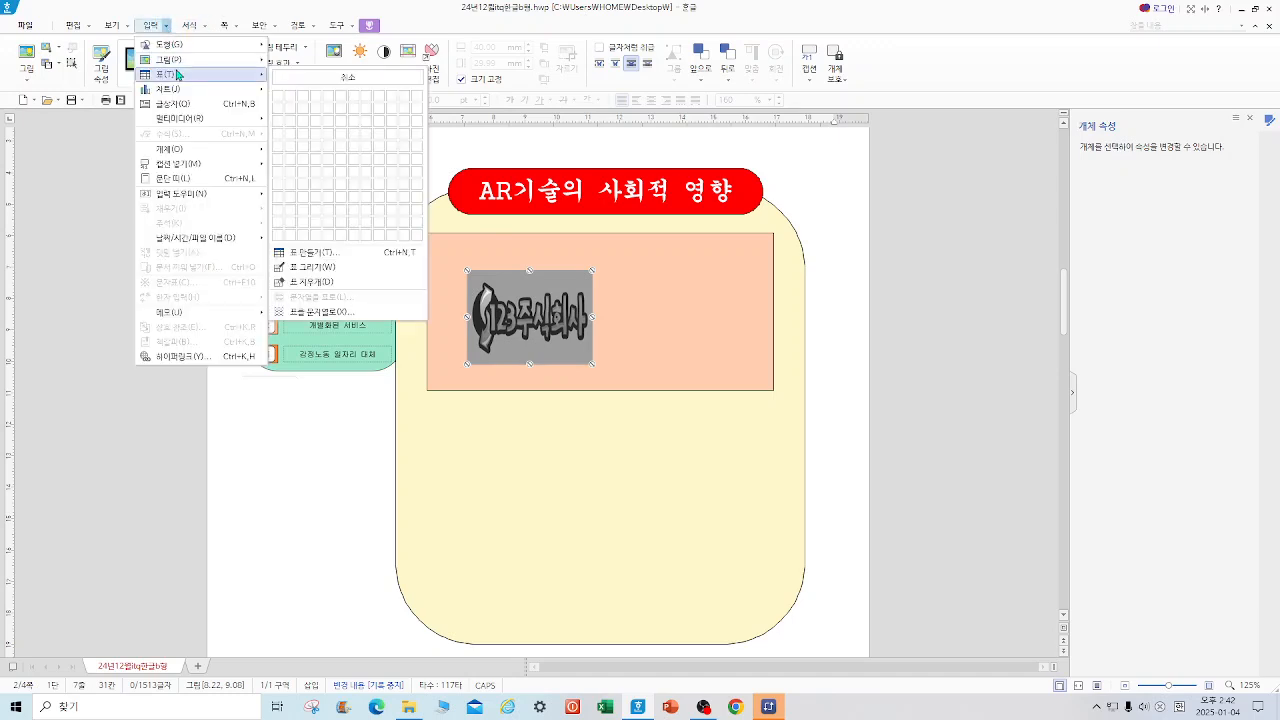
mouse_move(195, 152)
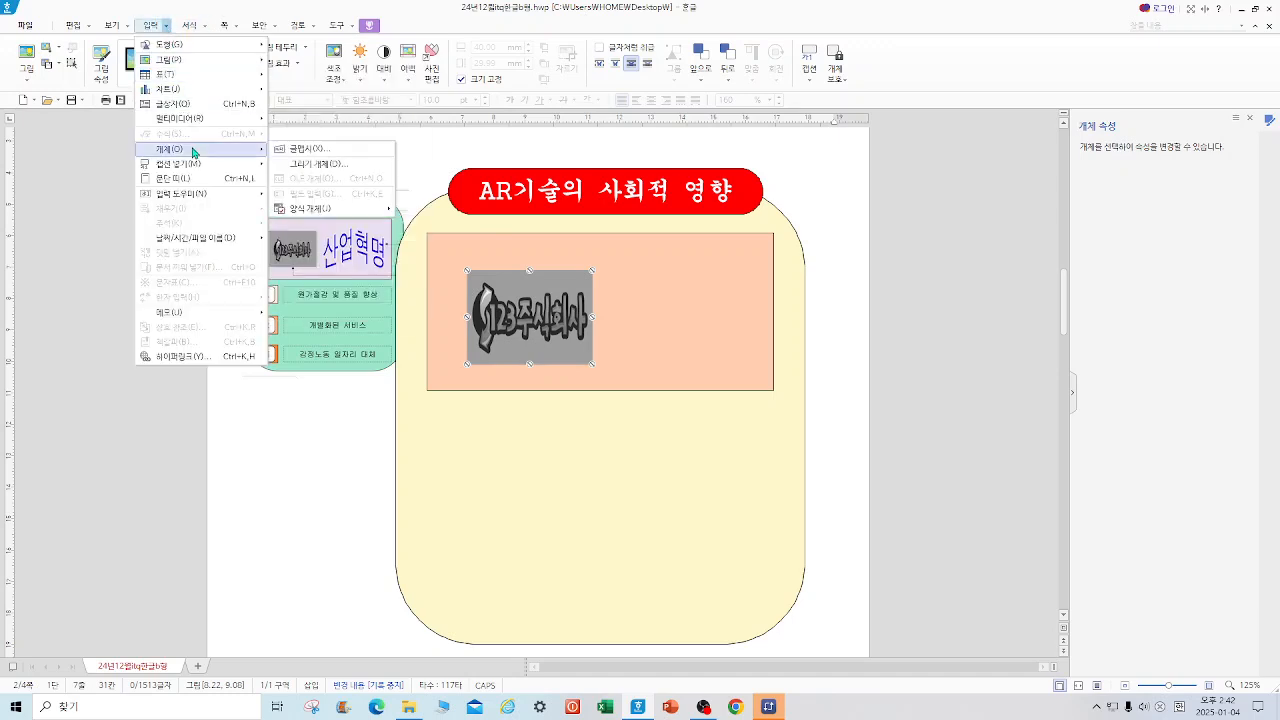
click(300, 149)
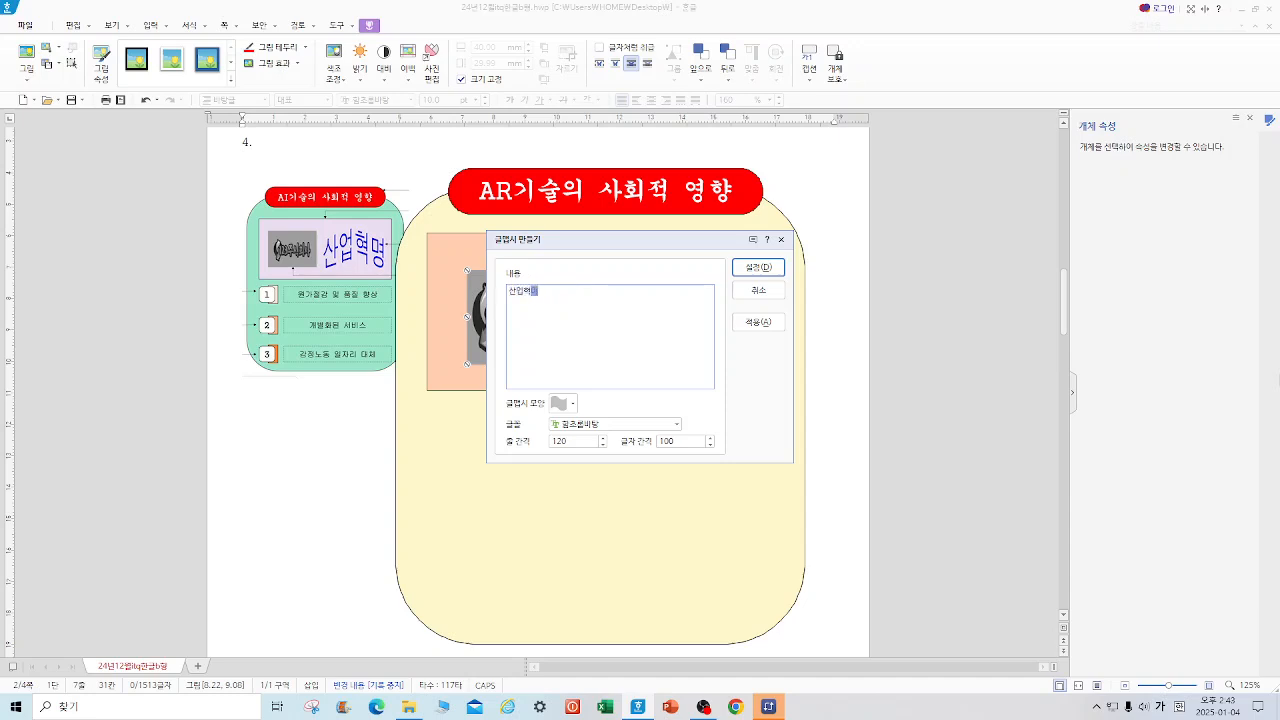
- Give the 글맵시 a chevron-like shape as in the sample and the 돋움 font, and insert it
click(574, 404)
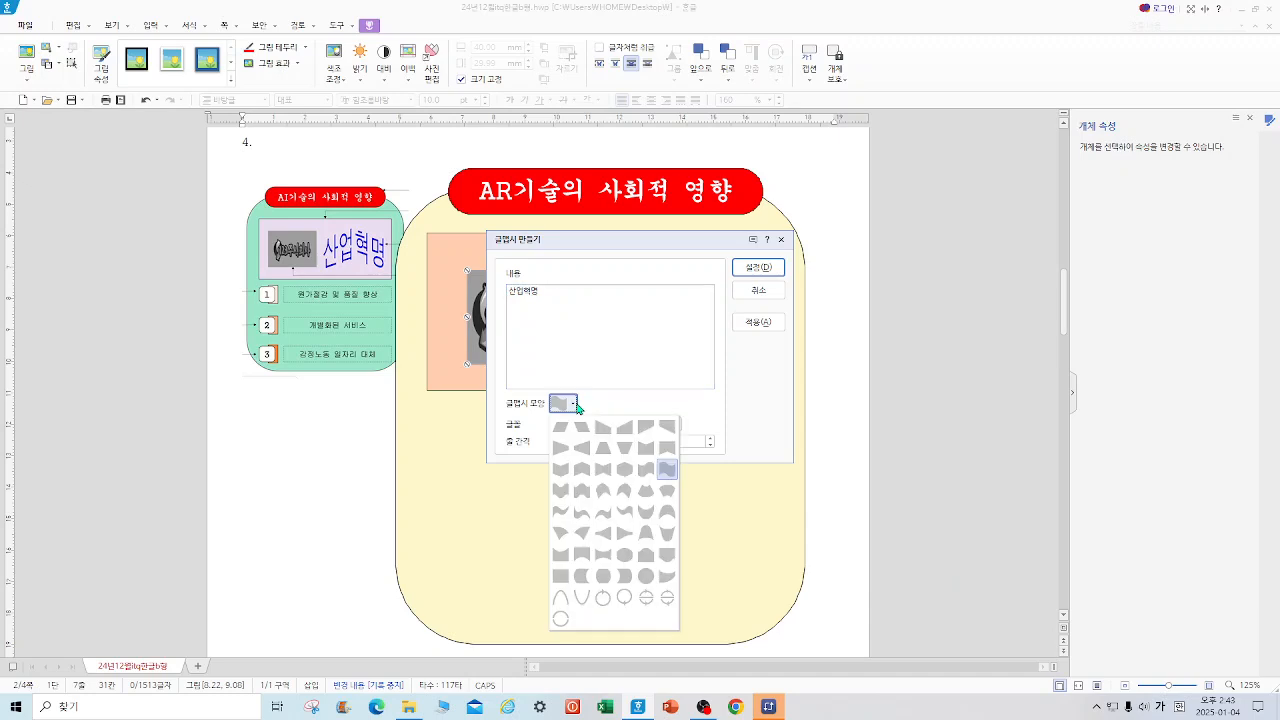
click(586, 472)
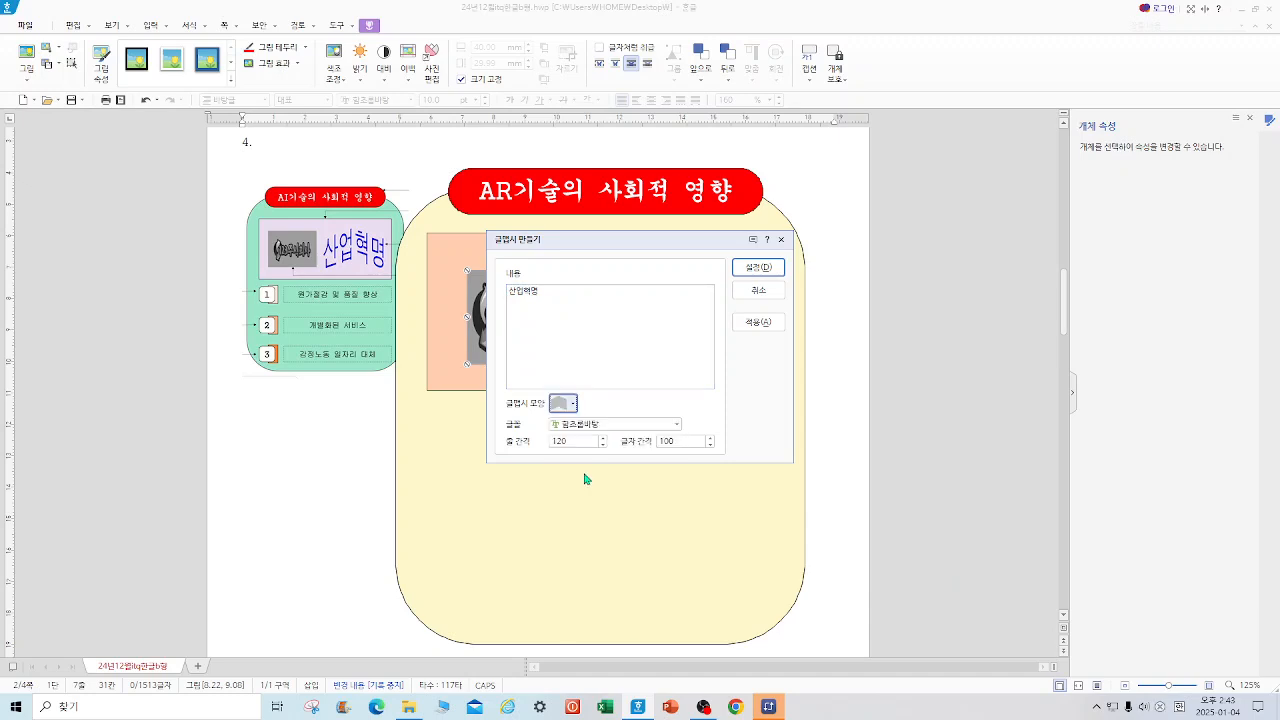
click(677, 425)
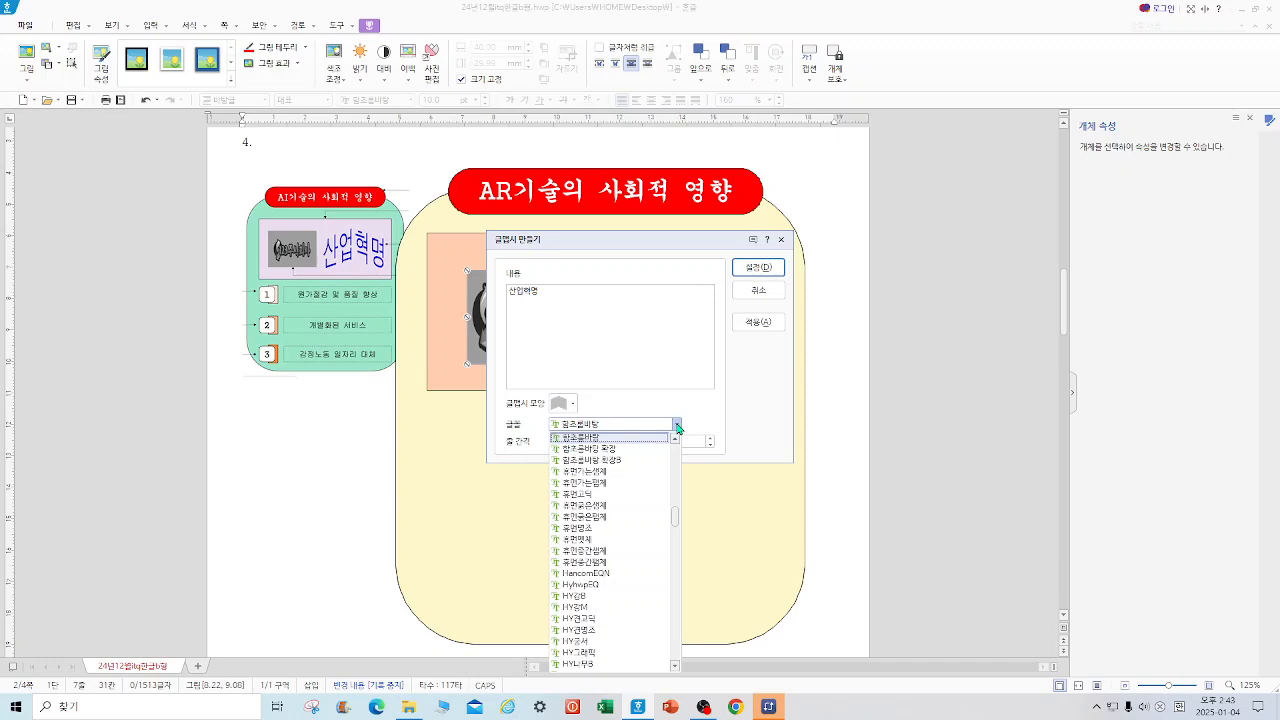
drag(677, 514, 677, 450)
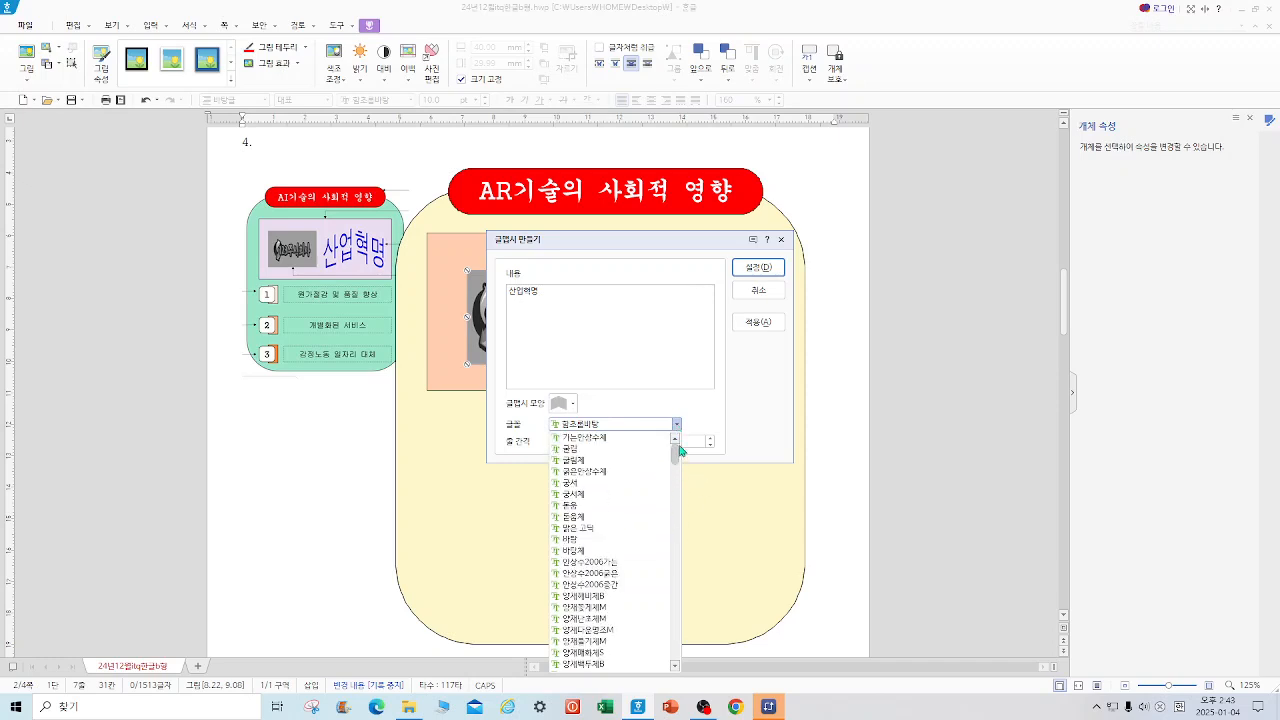
click(600, 507)
click(756, 270)
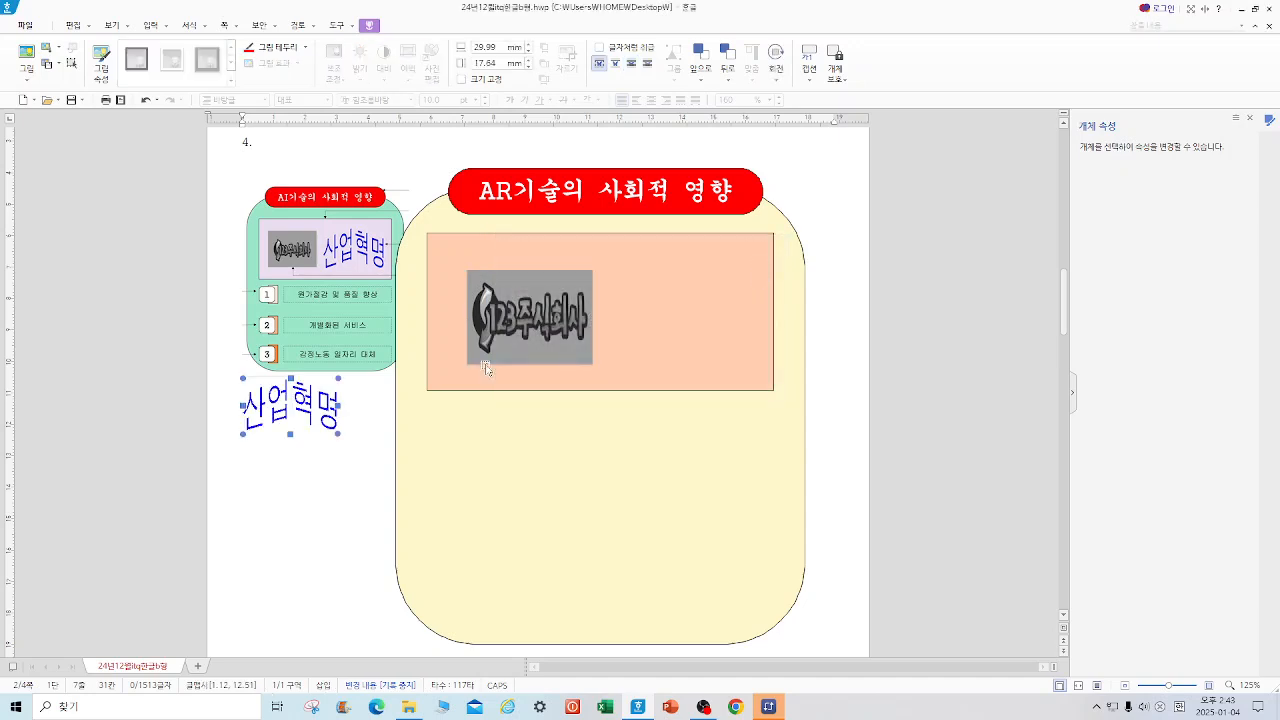
- Set the 글맵시 object's width to 50 mm and height to 35 mm, fix its size (크기 고정), and place it in front of the text
double_click(290, 402)
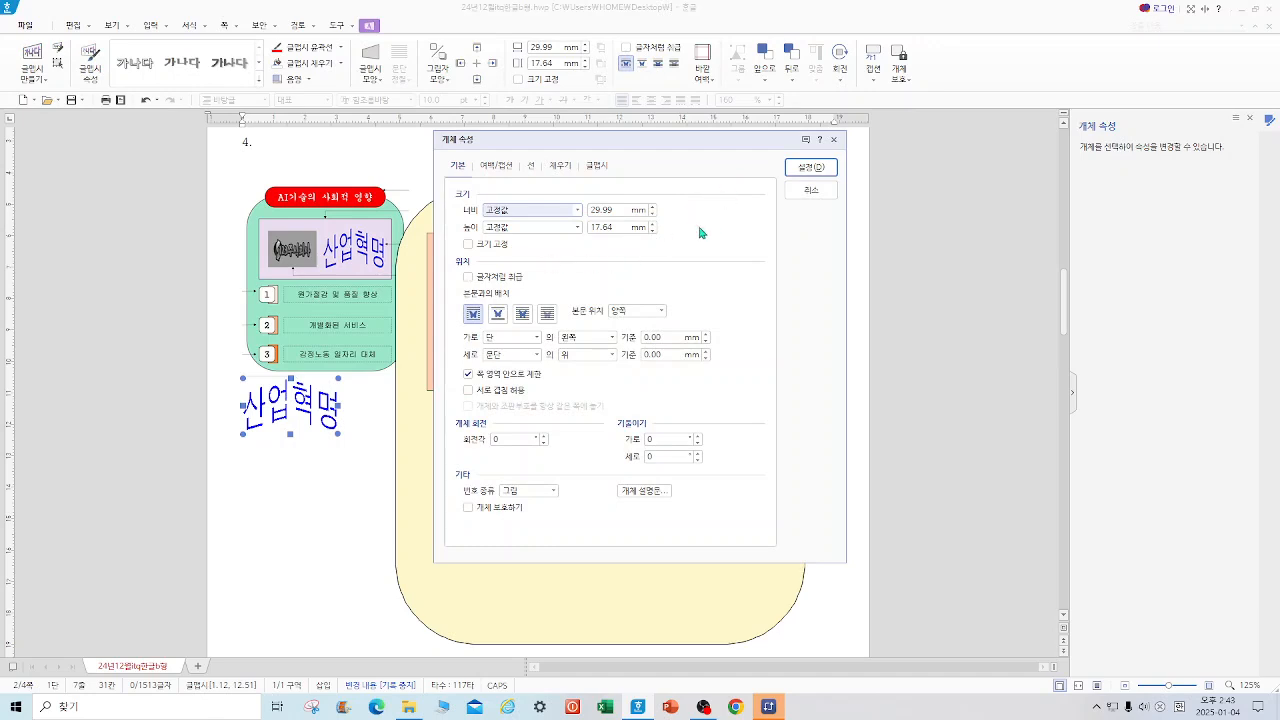
key(Tab)
text(50)
key(Tab)
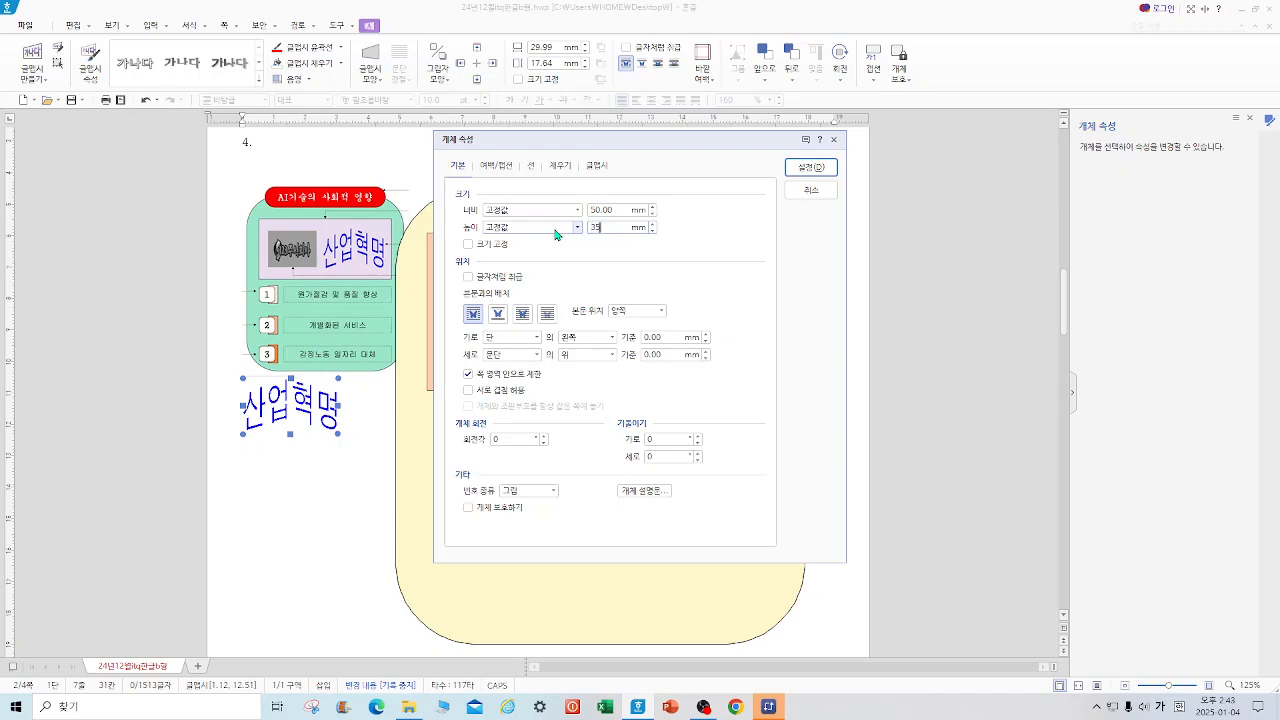
click(468, 244)
click(522, 313)
click(811, 167)
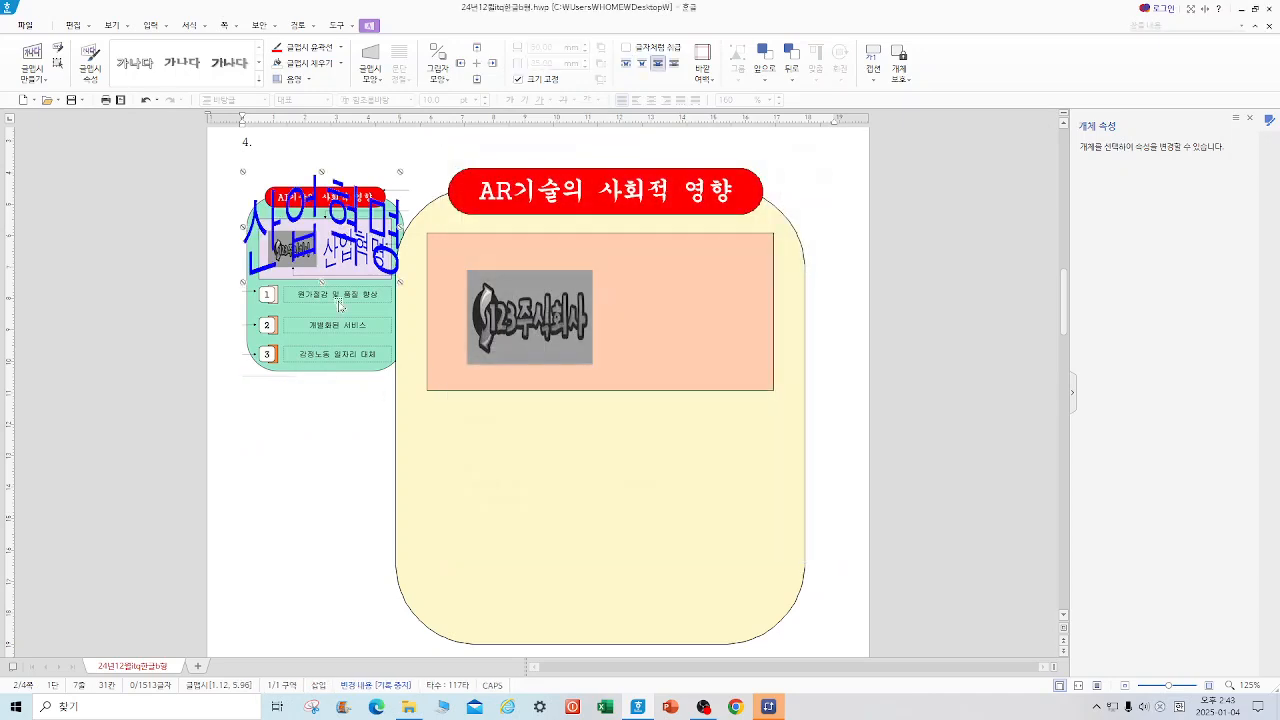
- Move the 산업혁명 글맵시 onto the right half of the orange rectangle and shift the logo slightly up and left to balance them
drag(338, 236, 707, 320)
mouse_move(591, 347)
mouse_down()
mouse_move(566, 340)
mouse_move(577, 341)
mouse_up()
drag(693, 327, 677, 324)
click(829, 335)
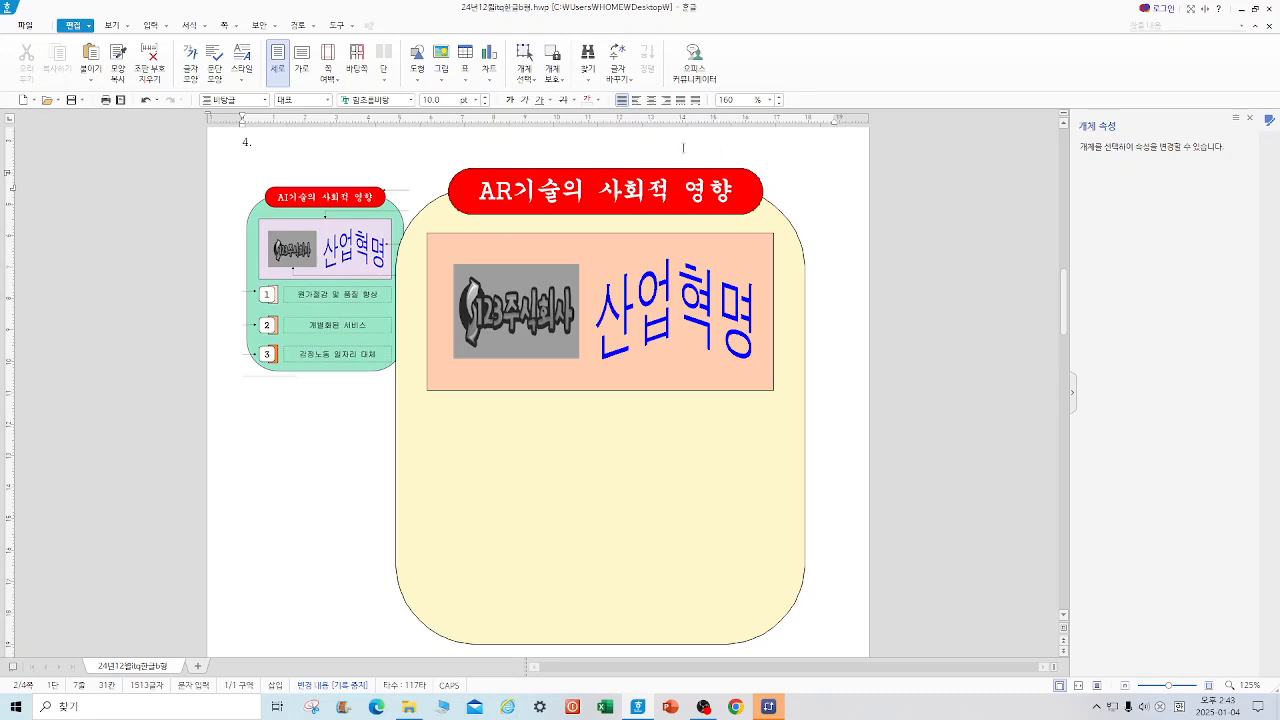
- Draw a horizontal text box about 94 mm wide and 15 mm high on the yellow shape, below the orange rectangle
click(417, 78)
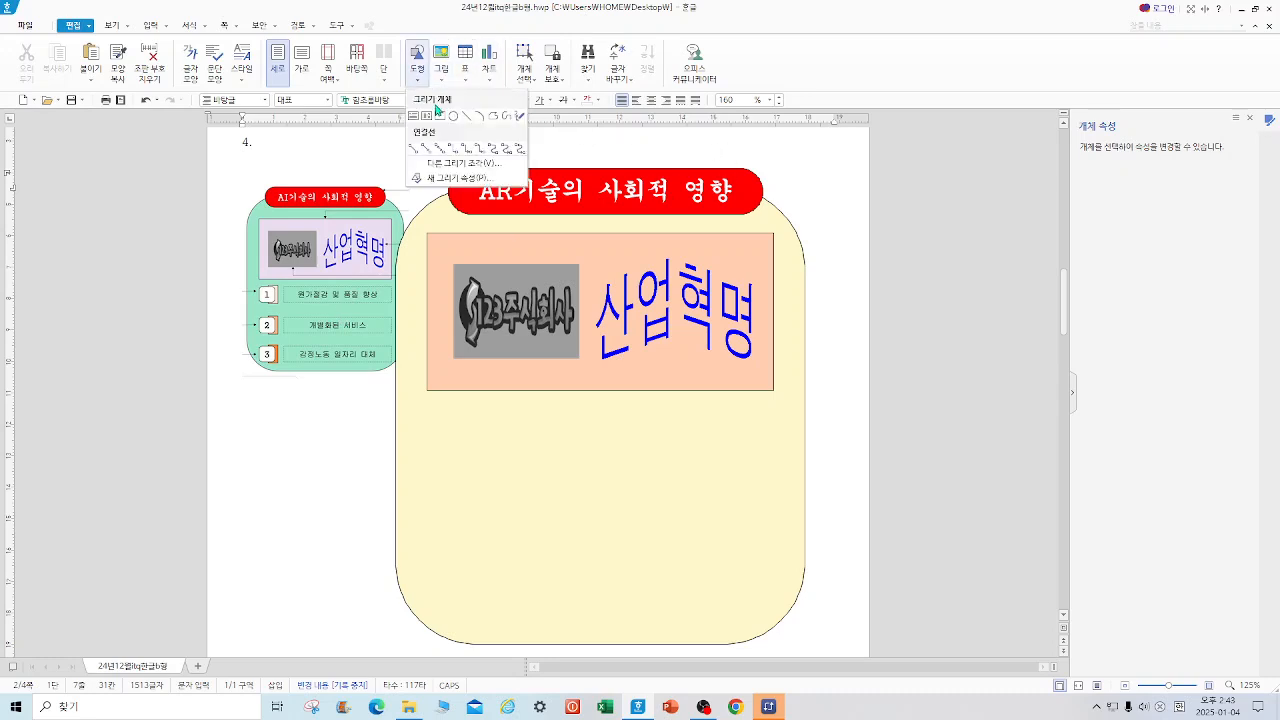
click(414, 116)
mouse_move(489, 417)
mouse_down()
mouse_move(500, 430)
mouse_move(786, 464)
mouse_up()
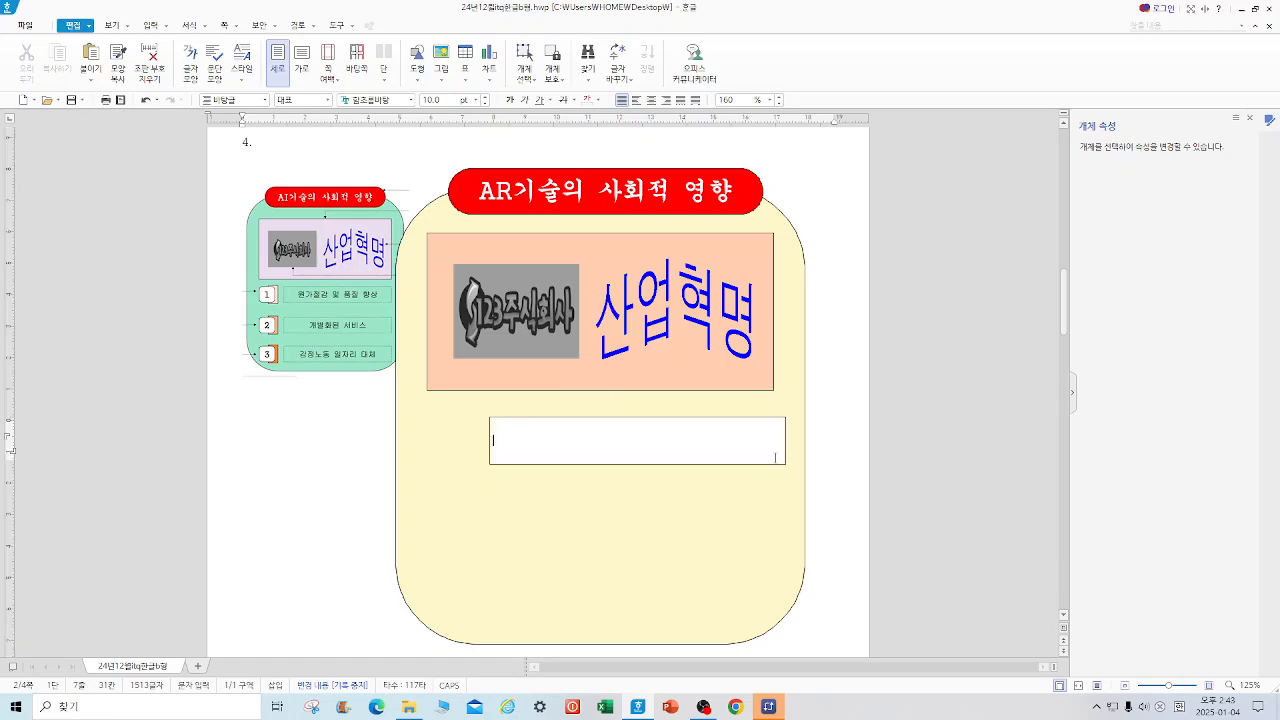
- Give the new text box no fill (색 채우기 없음) and a broken-line outline as in the sample
double_click(686, 424)
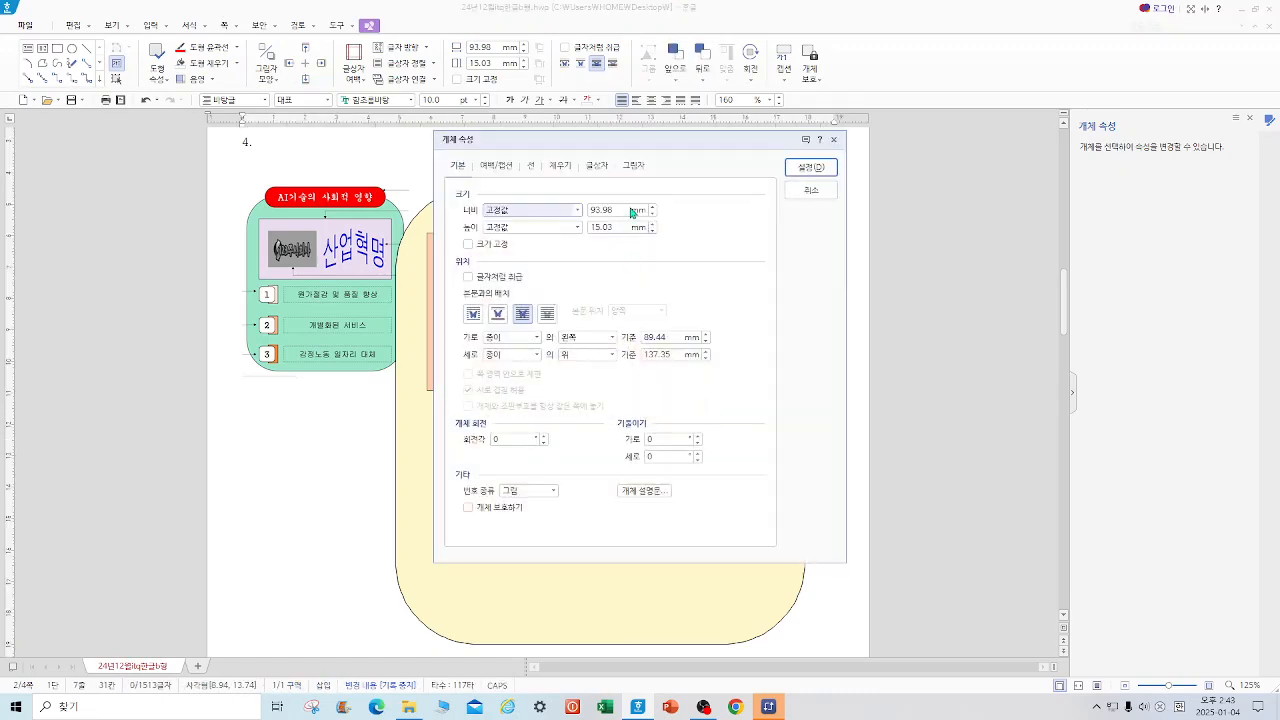
click(561, 166)
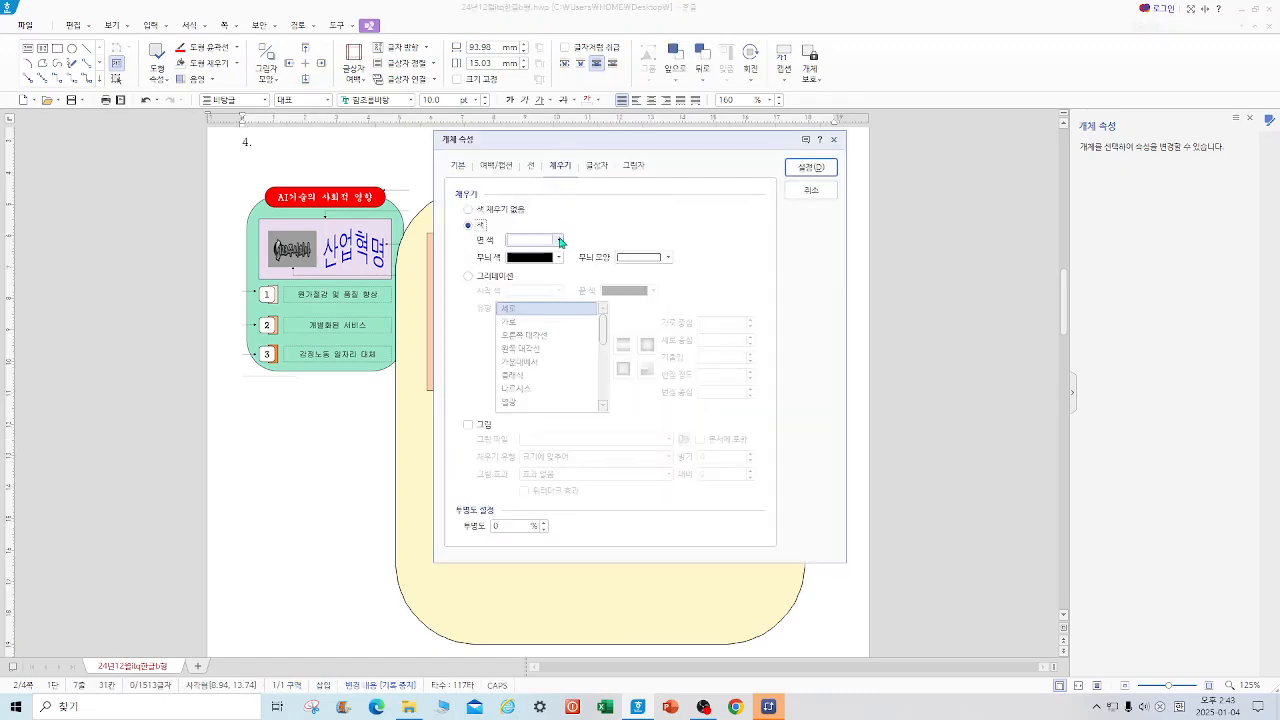
click(495, 209)
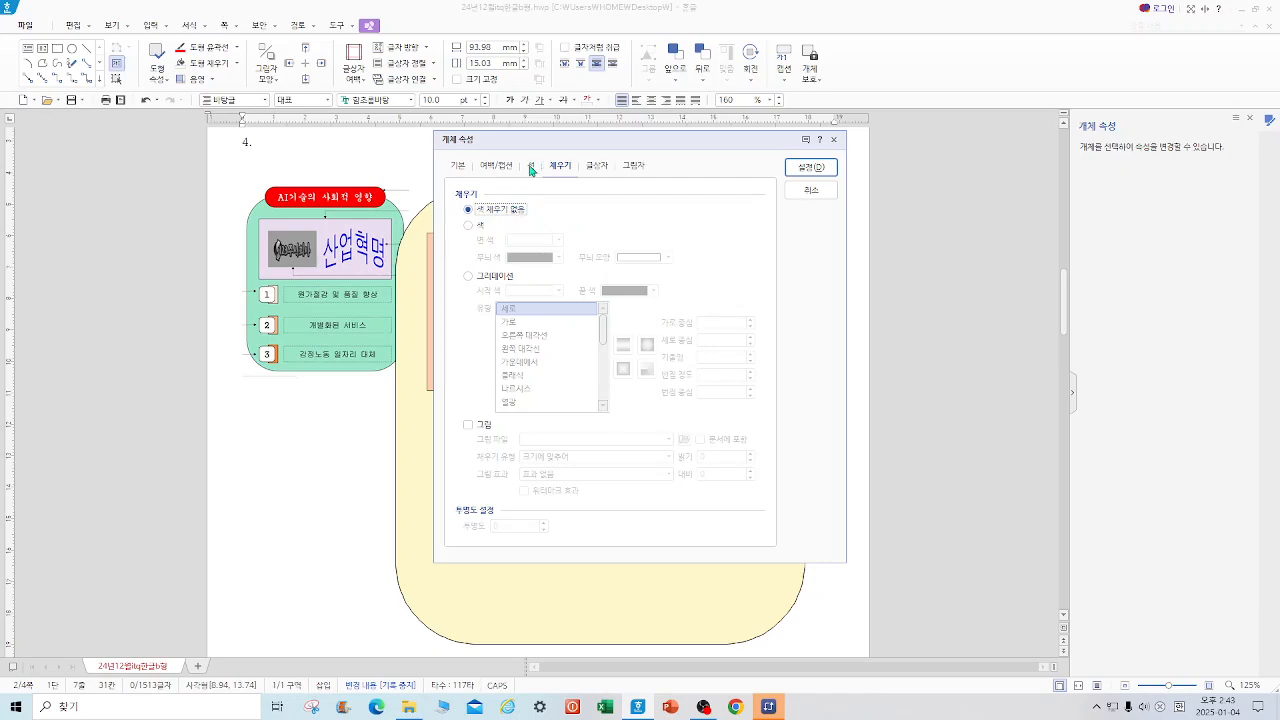
click(533, 168)
click(638, 210)
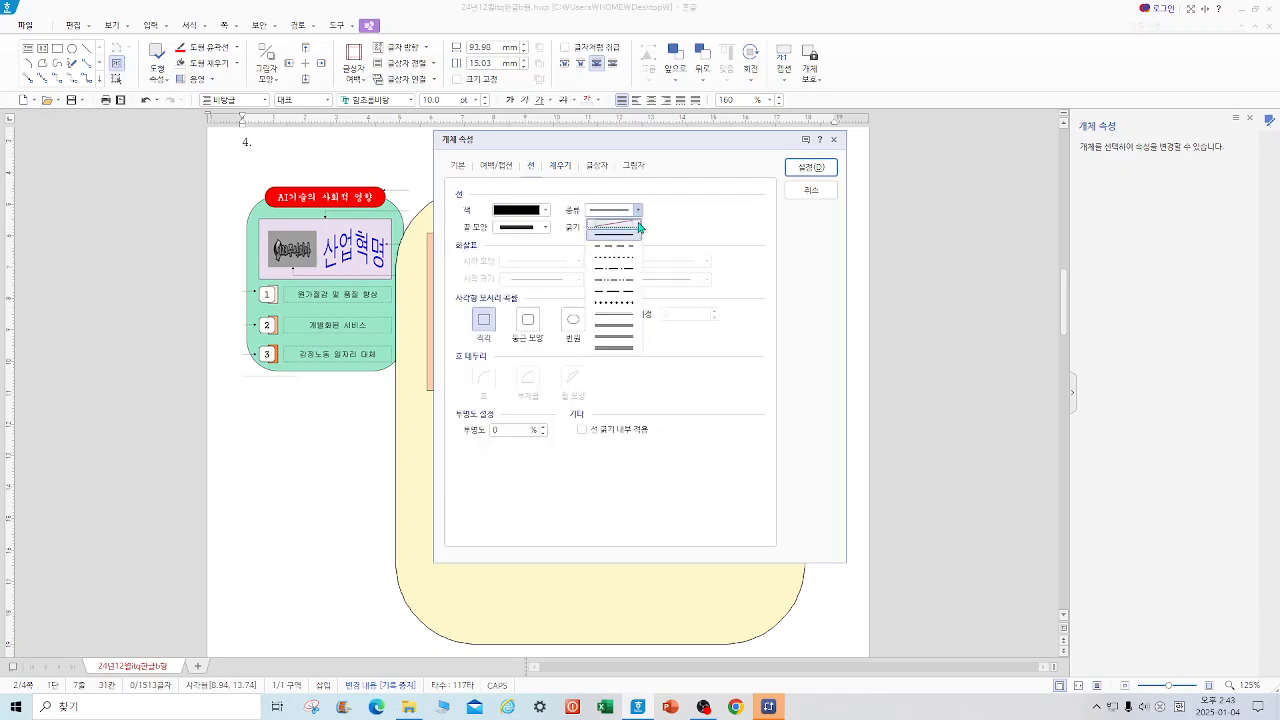
click(631, 252)
click(825, 171)
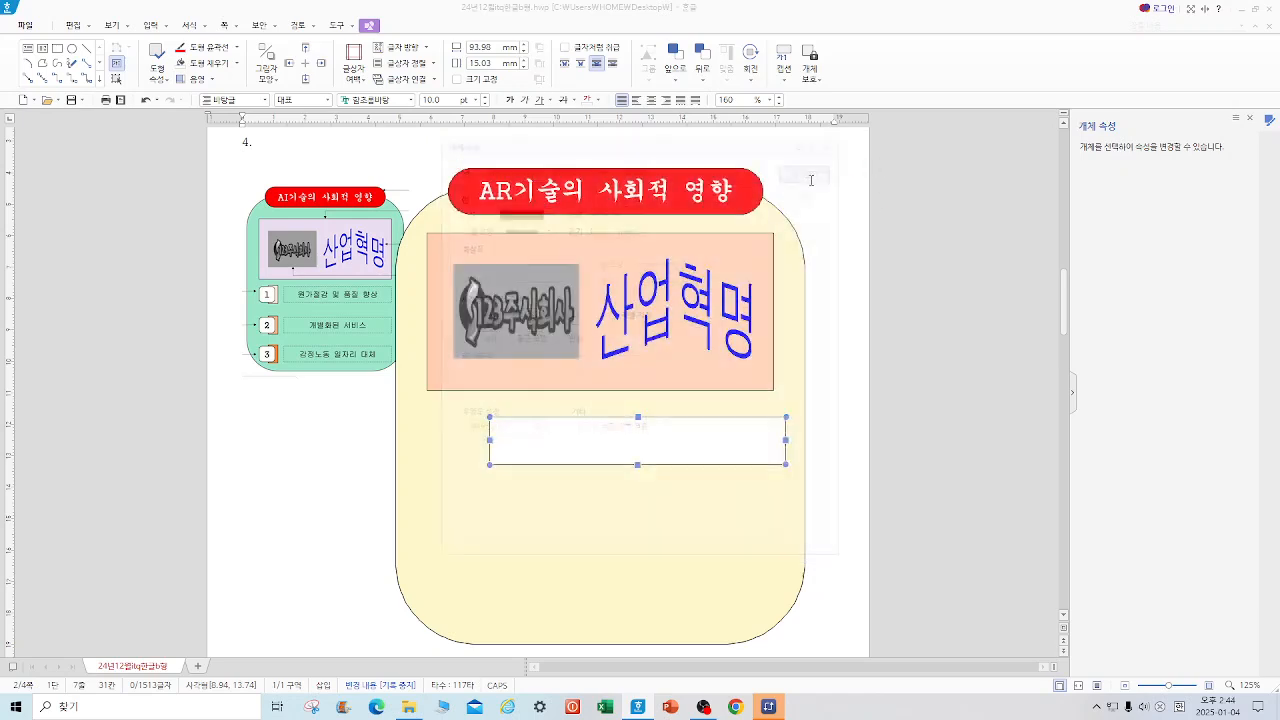
- Enter the text "원가절감 및 품질 향상" in the empty dashed text box below the orange panel
click(822, 440)
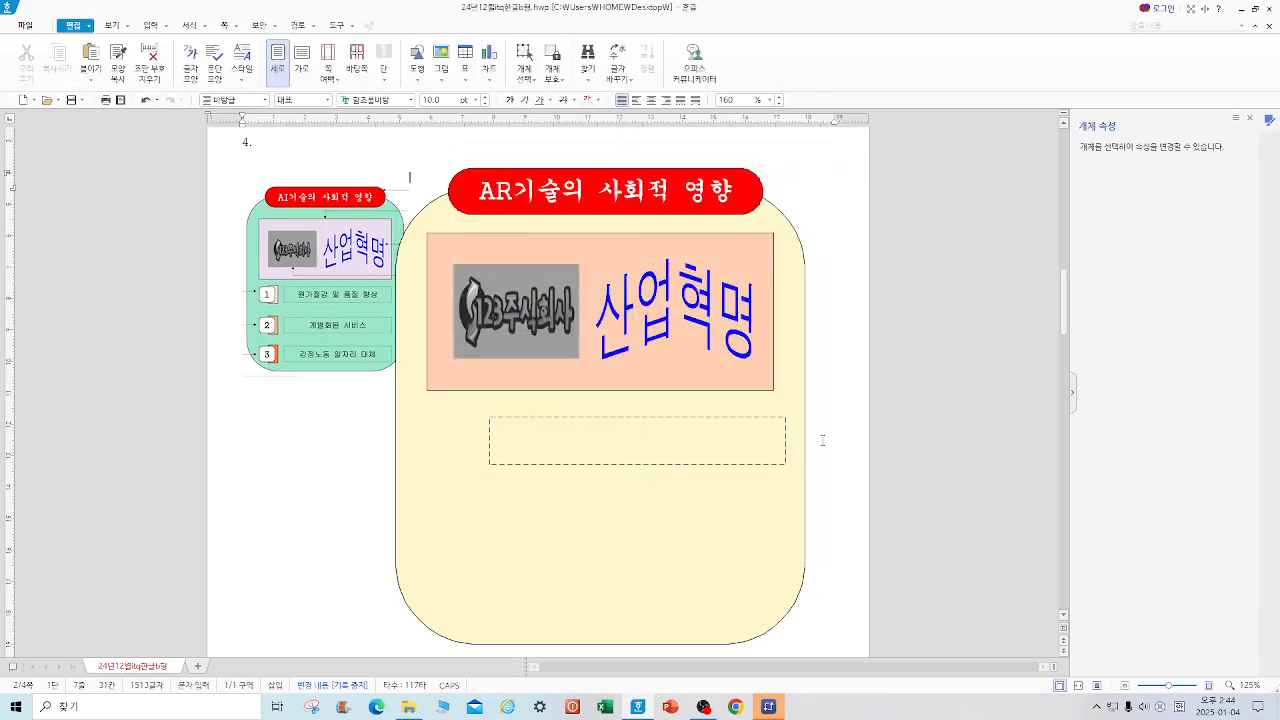
click(546, 446)
text(원가절감 )
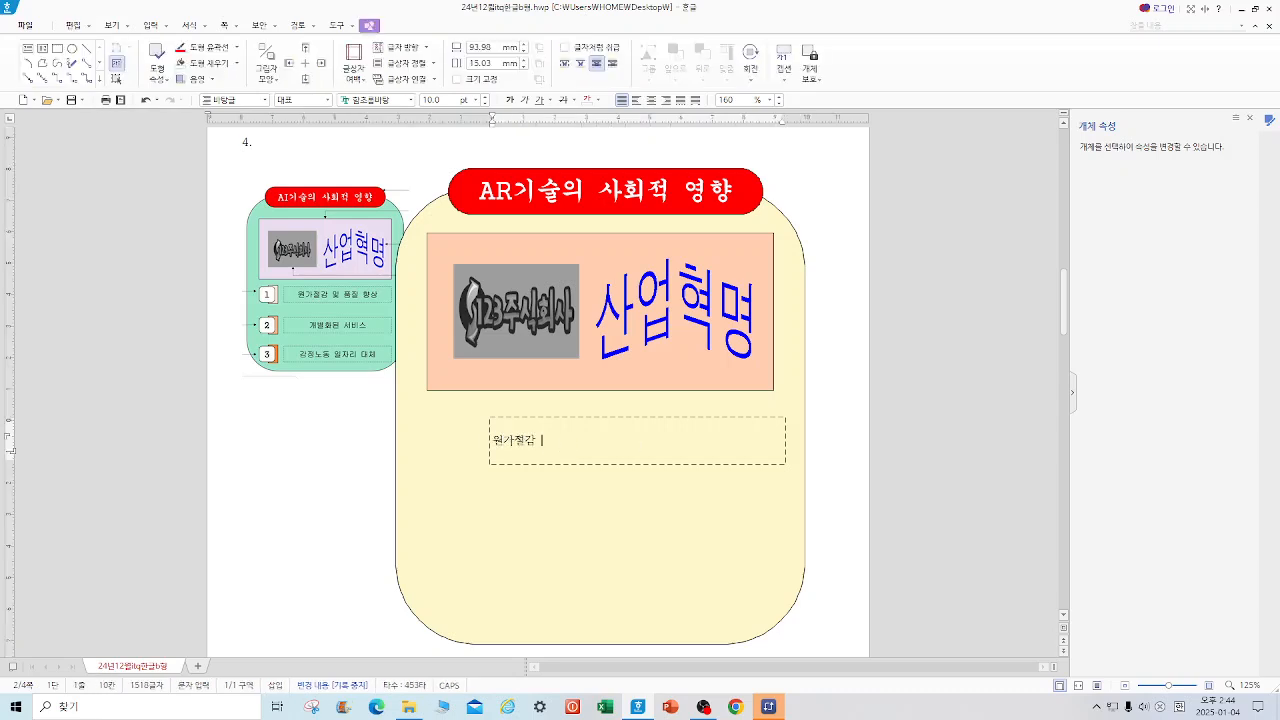
text(및 품질 향상)
- Format the text "원가절감 및 품질 향상" in 굴림, 18 pt, centre-aligned
drag(636, 443, 405, 443)
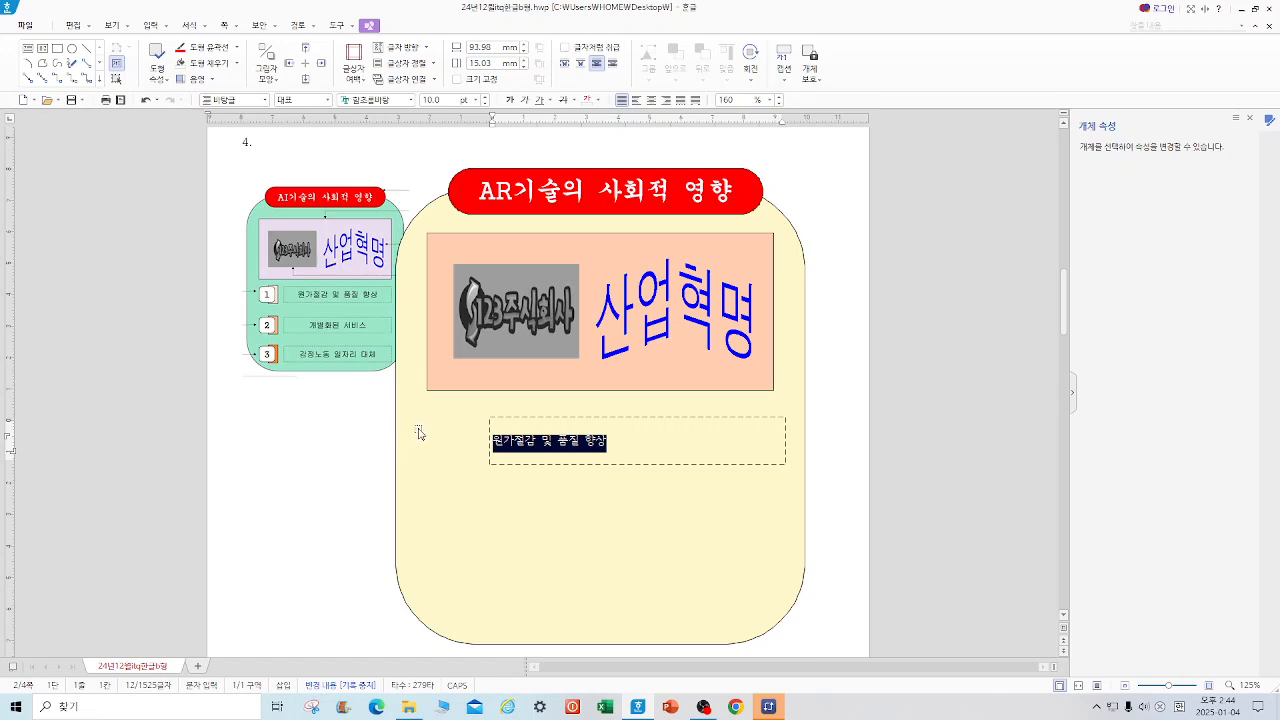
click(411, 100)
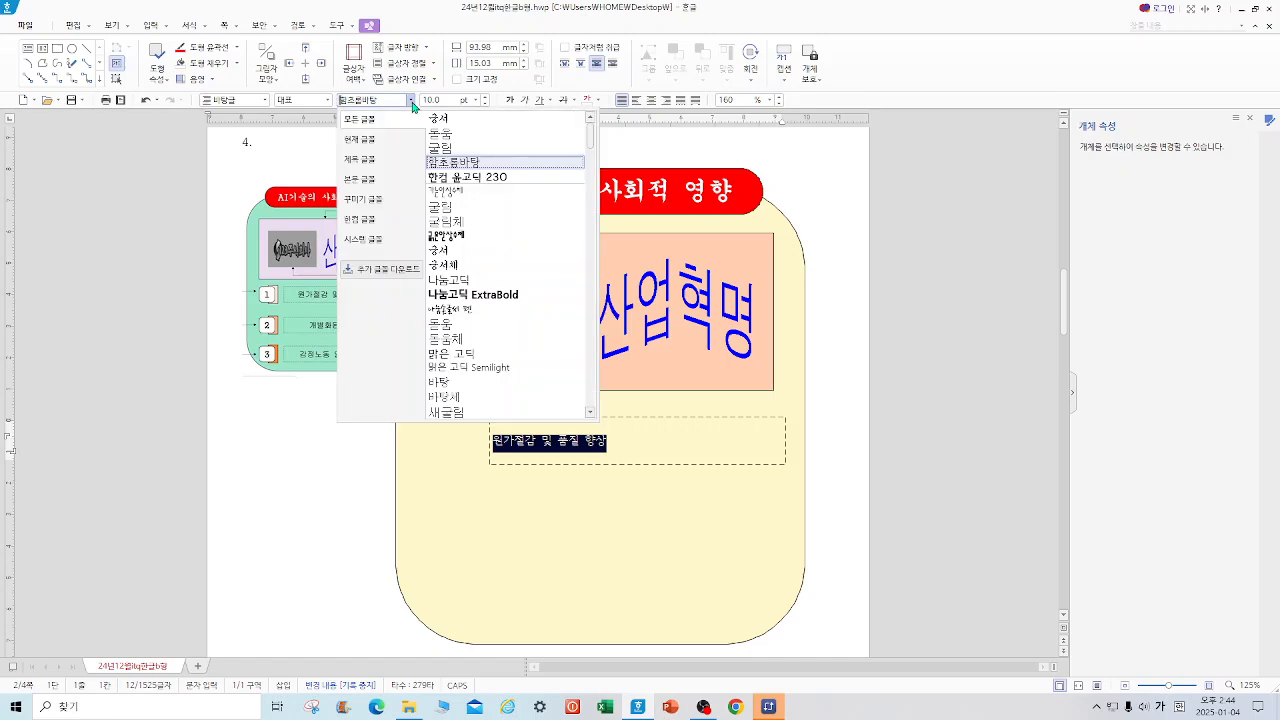
click(453, 147)
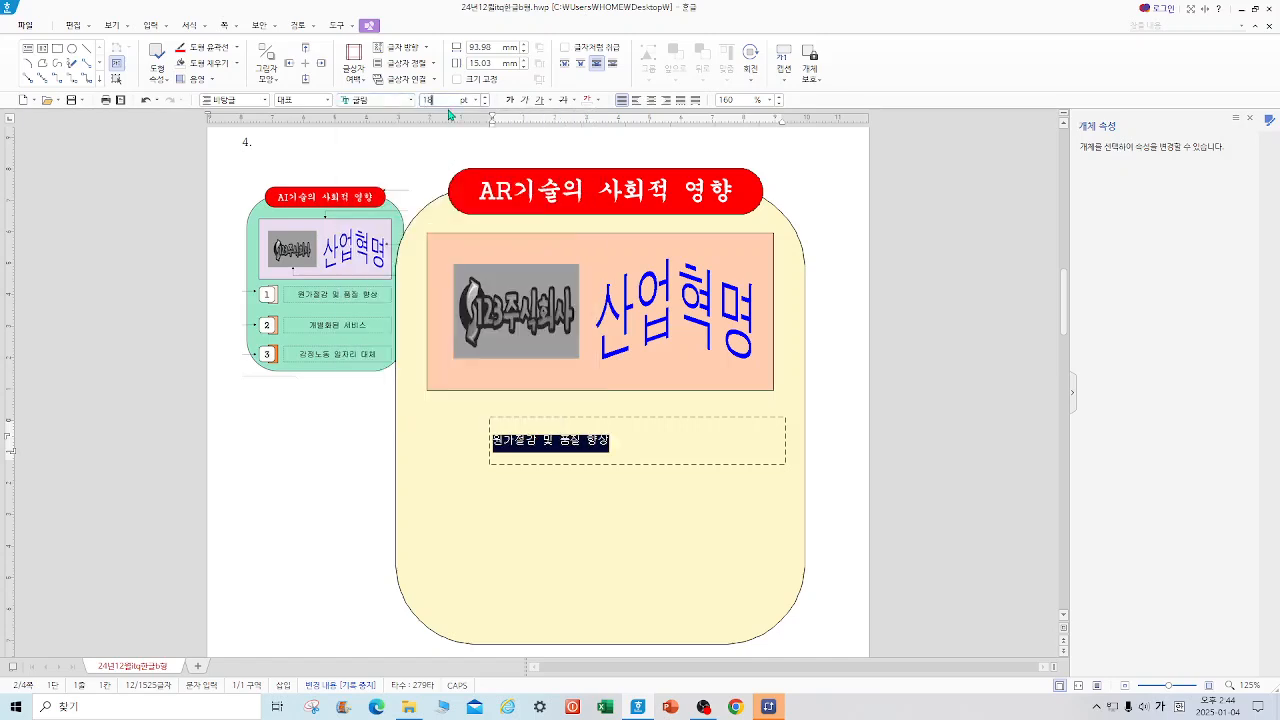
key(Return)
click(651, 100)
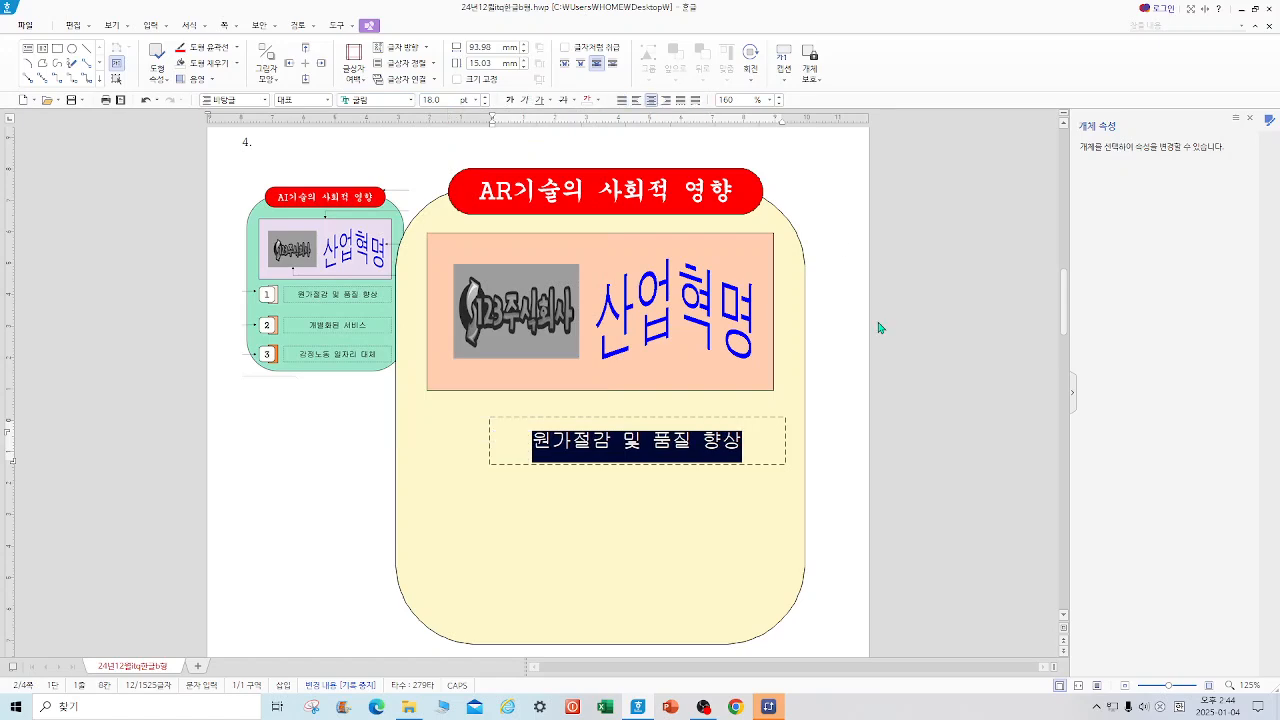
- Duplicate the "원가절감 및 품질 향상" text box twice, placing the two copies directly below it
click(922, 476)
click(767, 425)
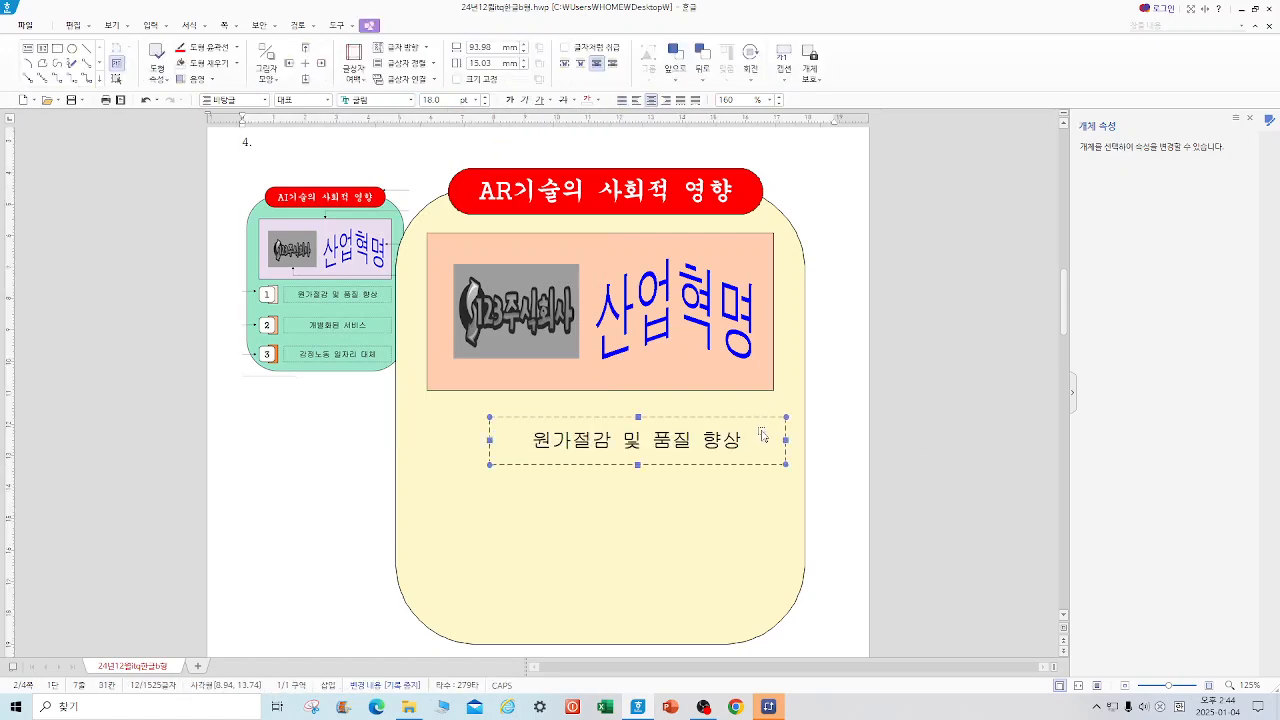
drag(767, 432, 756, 584)
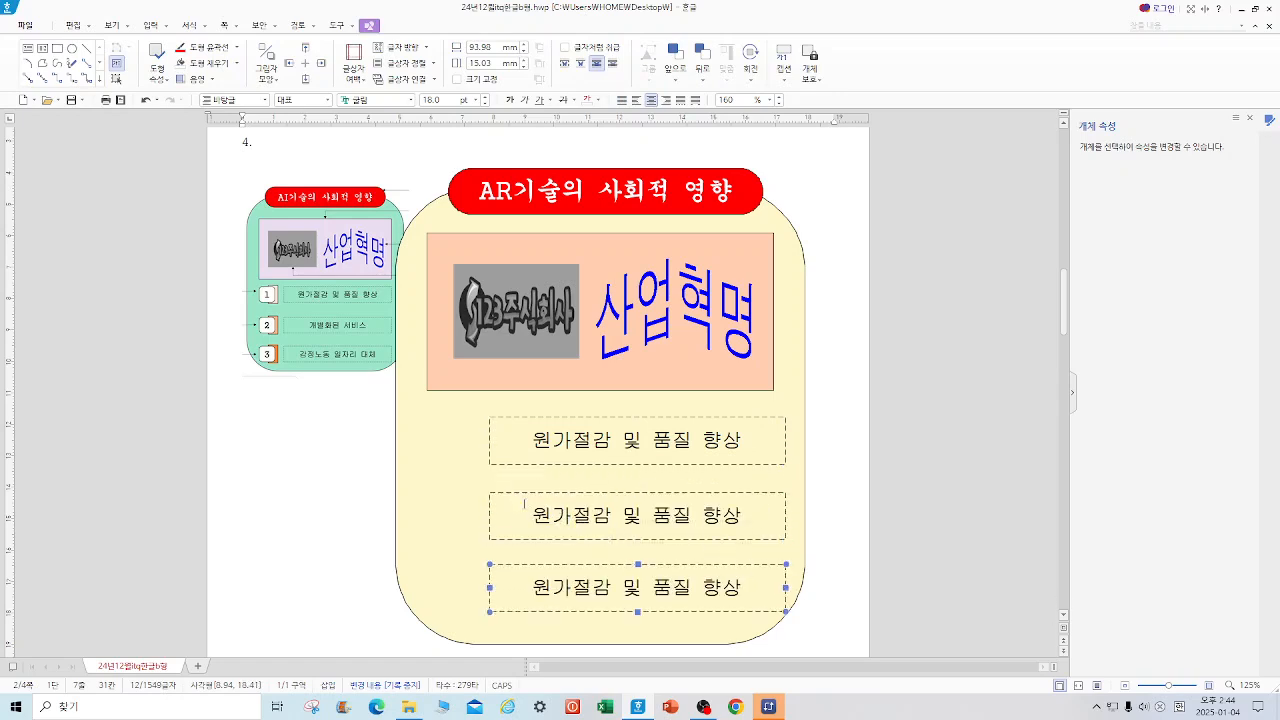
- Replace the text of the second box with "개별화된 서비스" and of the third box with "감정노동 일자리 대체"
drag(532, 515, 738, 521)
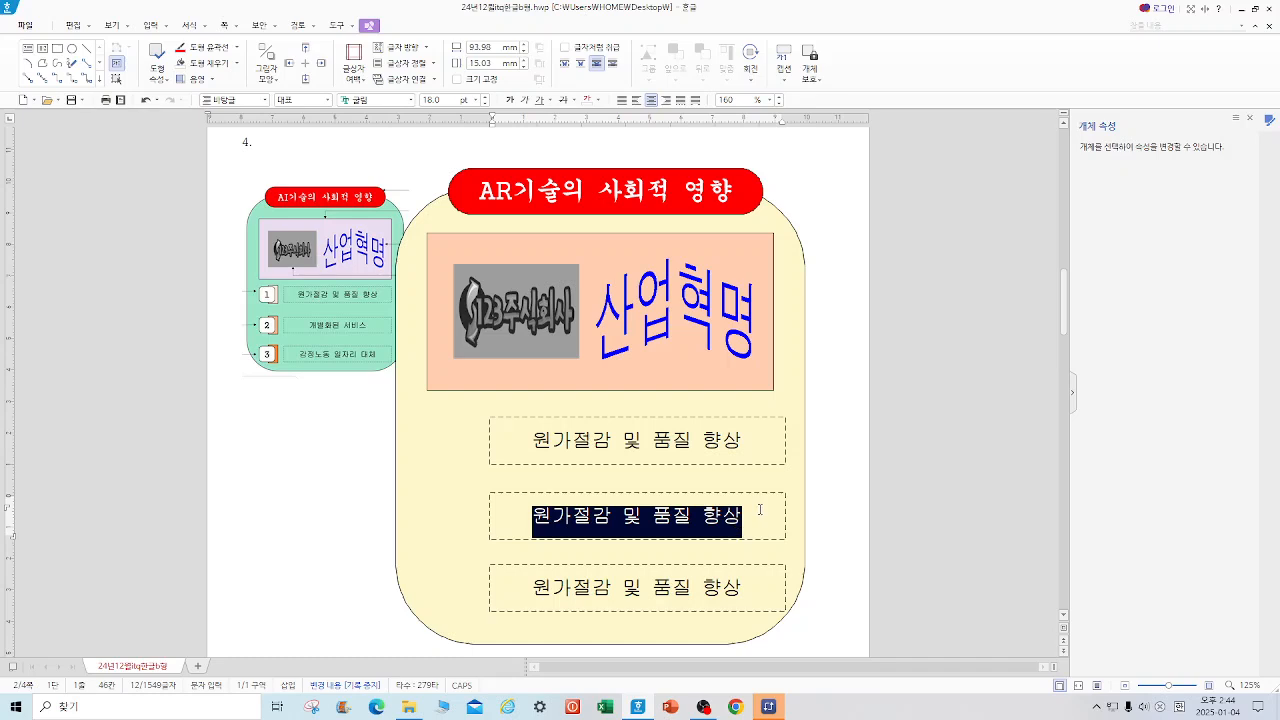
text(개별화도)
text(된 서비스)
drag(530, 588, 788, 592)
text(감)
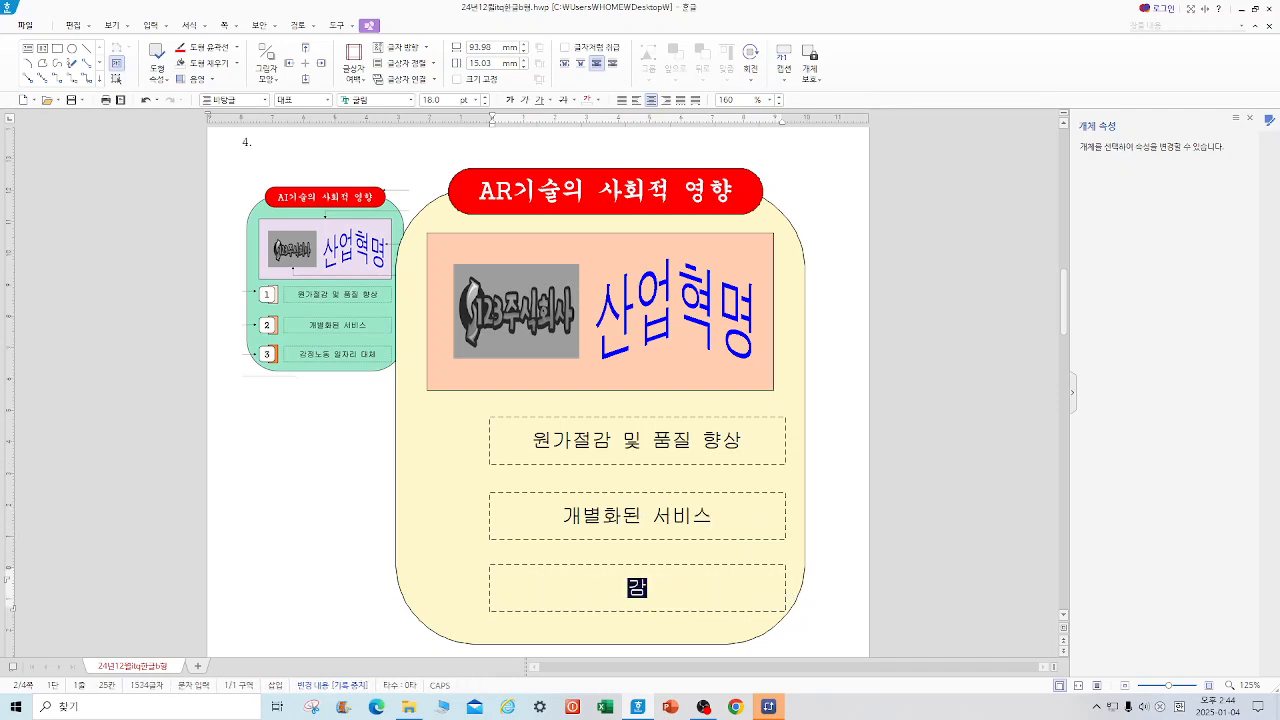
text(지노동 )
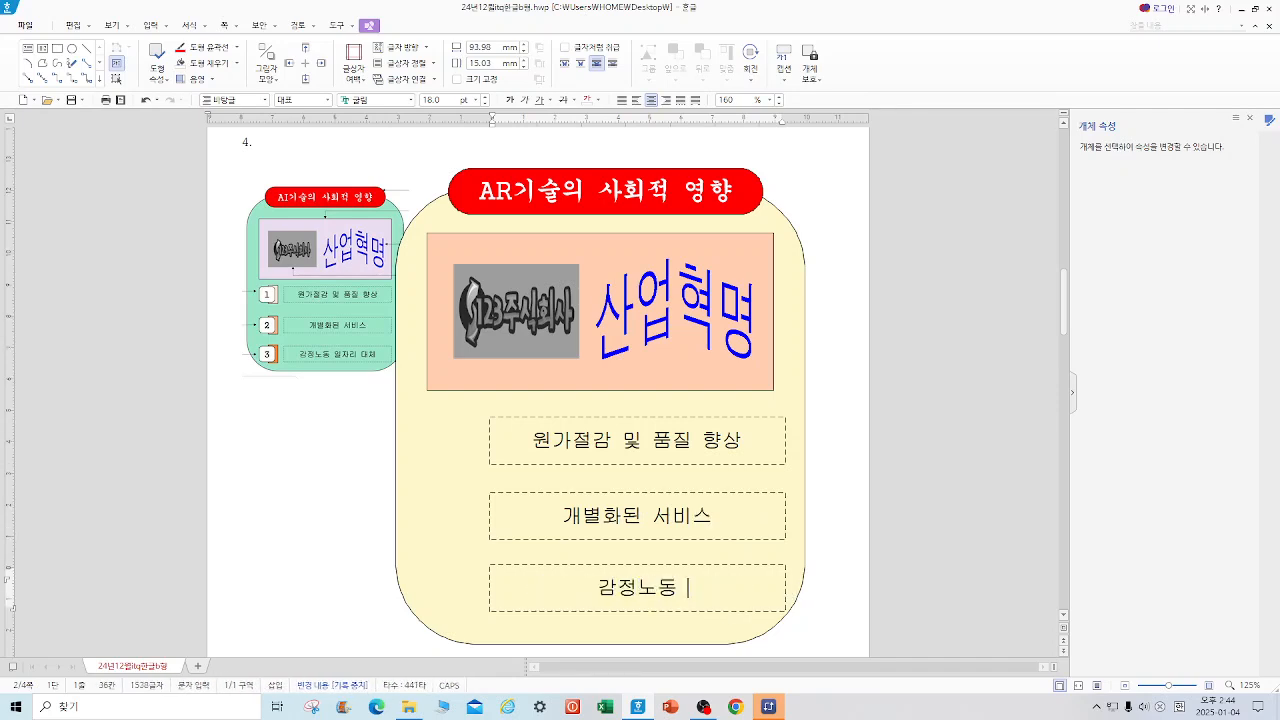
text(일자리 대체)
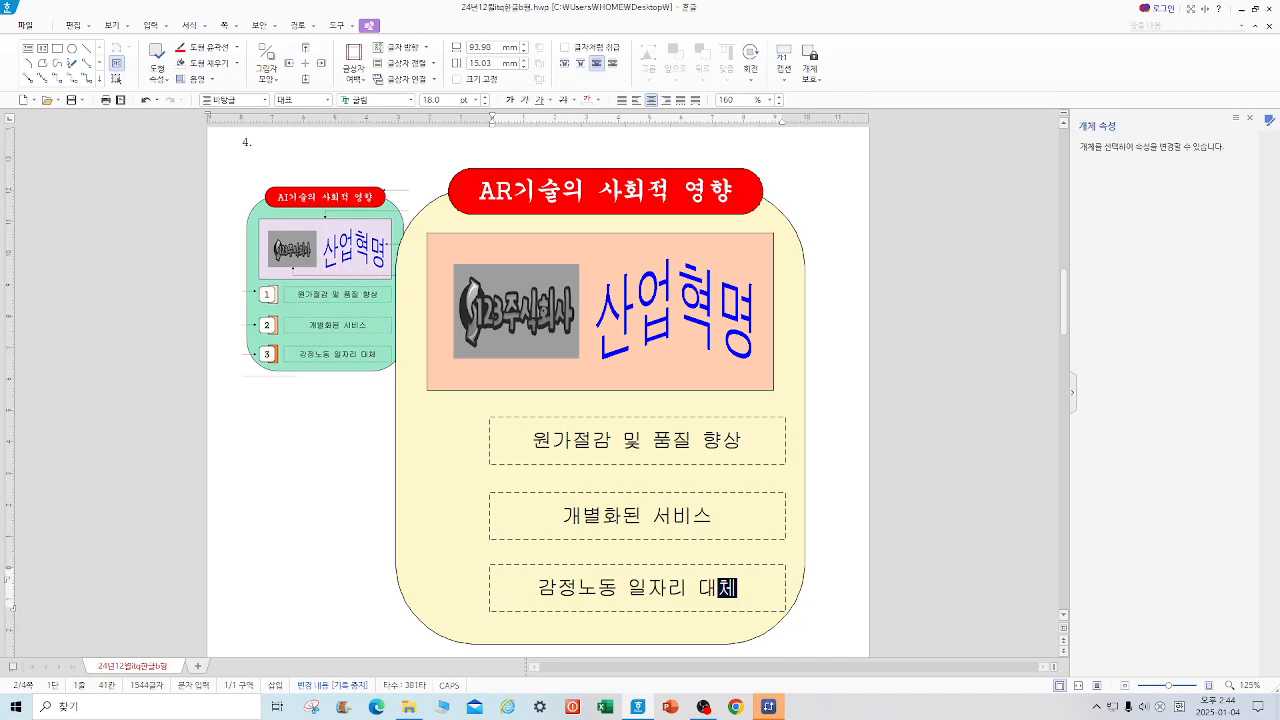
click(557, 156)
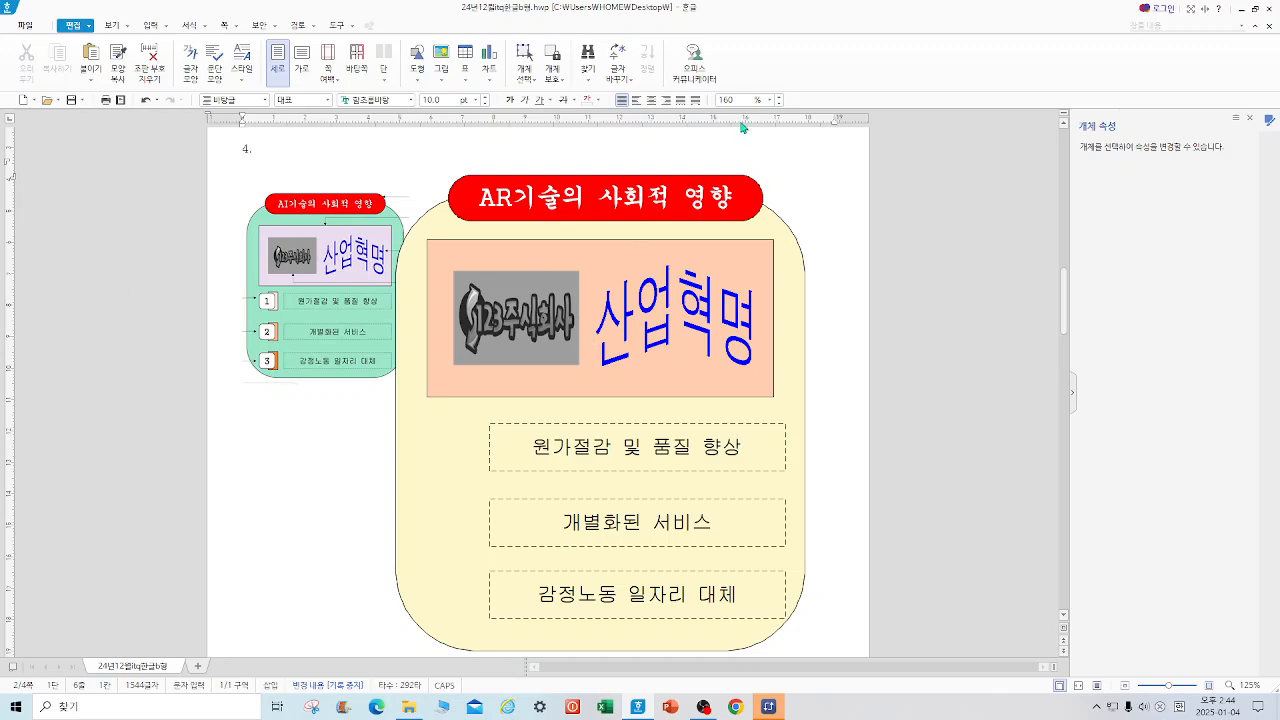
- Draw a small upright rectangle below the green sample figure and set its size to 8 mm wide by 15 mm high
click(418, 79)
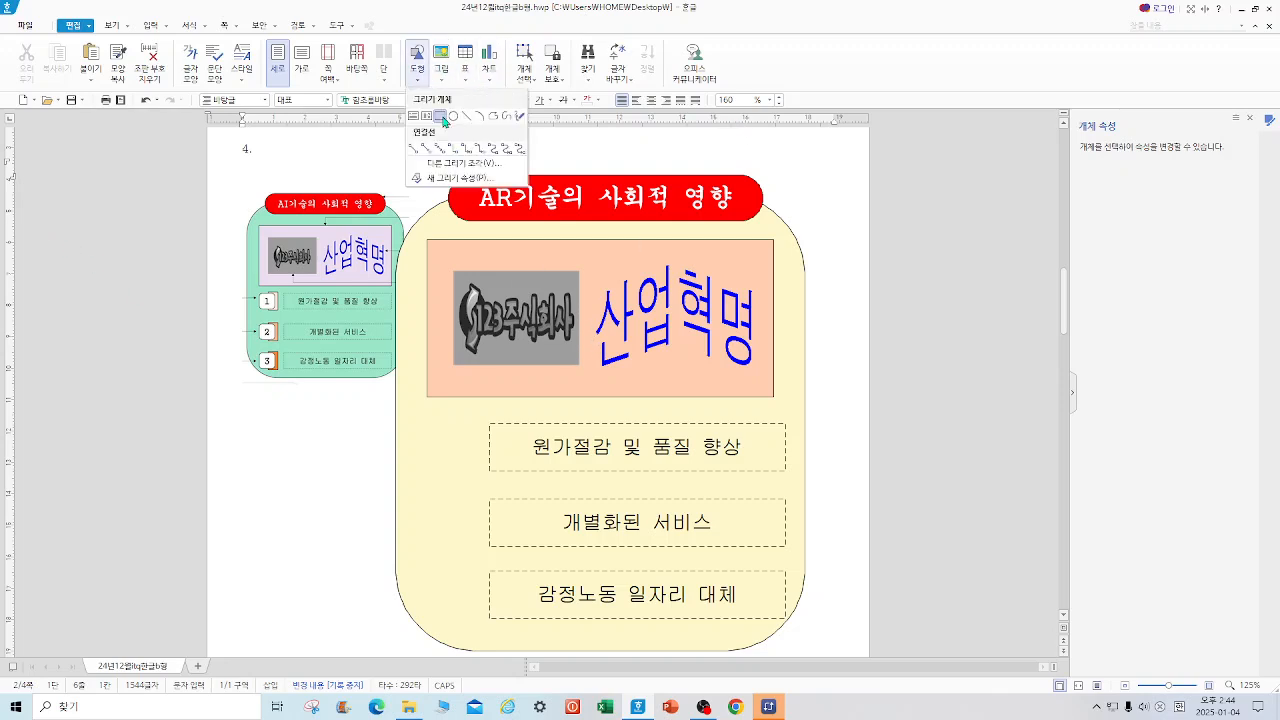
click(442, 117)
drag(263, 453, 291, 506)
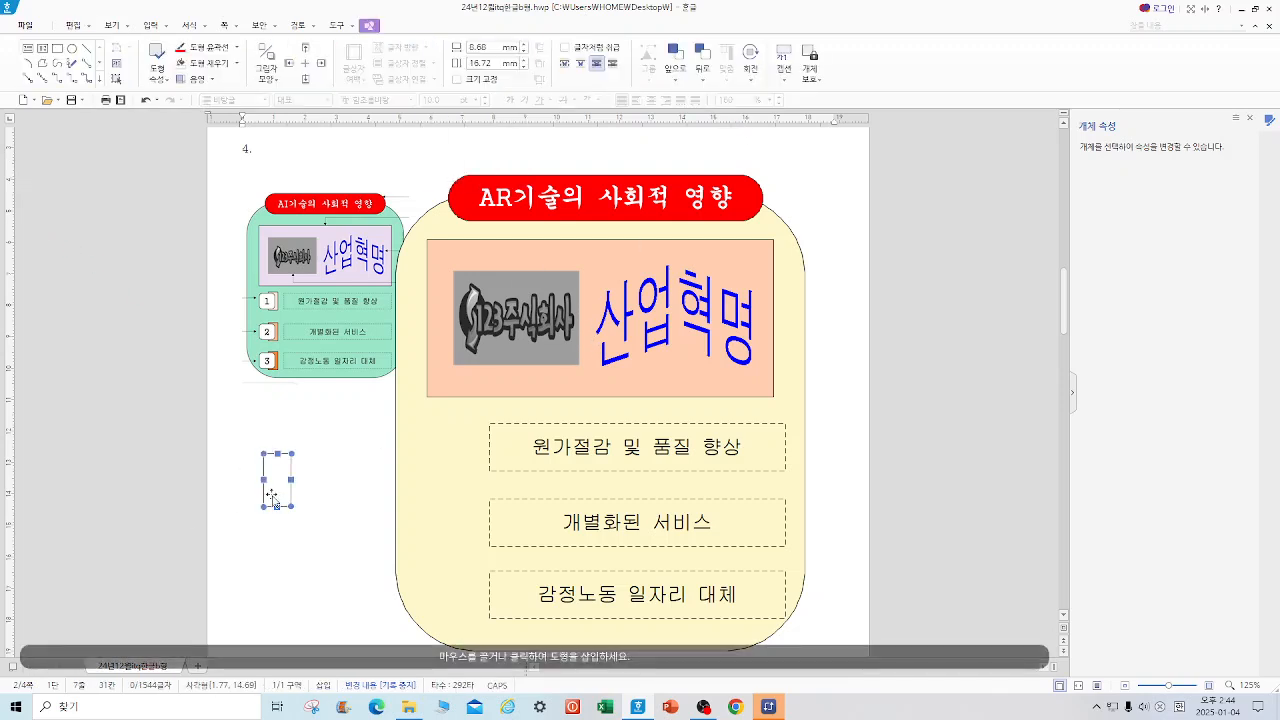
double_click(272, 495)
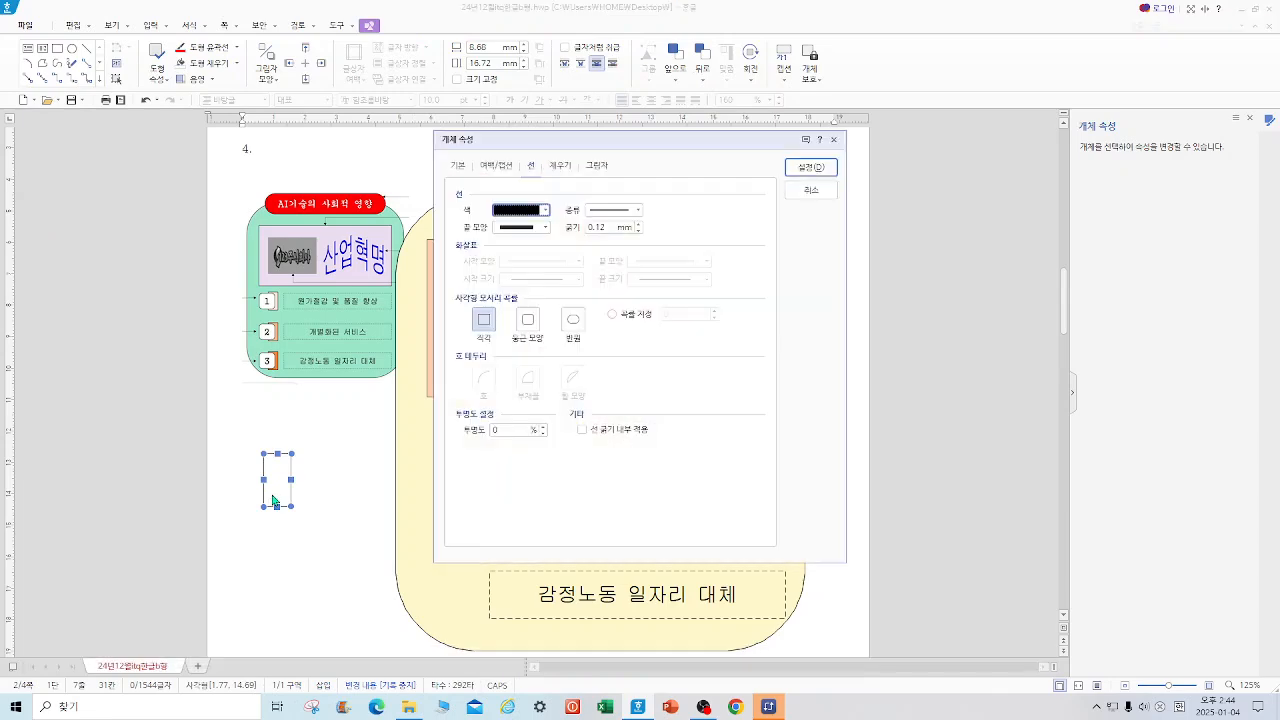
click(456, 170)
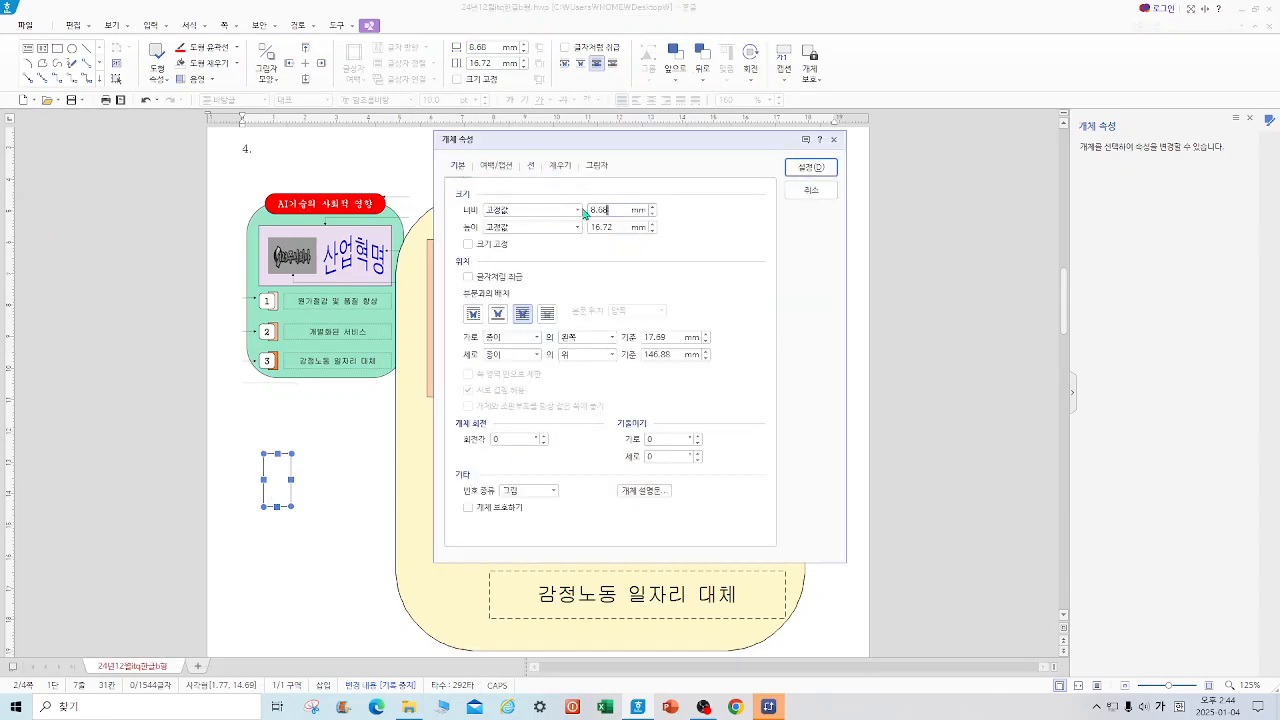
text(8)
key(Tab)
text(15)
- Fill the small upright rectangle with a light lavender colour
click(559, 167)
click(538, 240)
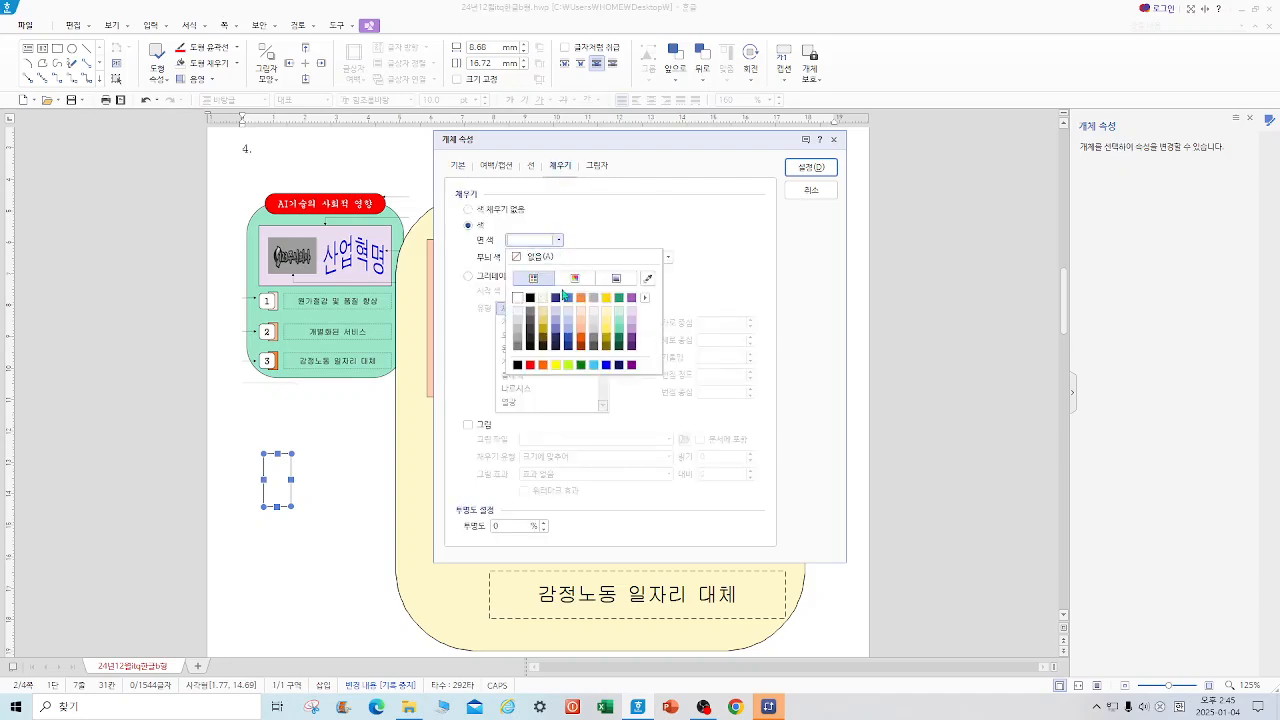
click(562, 316)
click(811, 167)
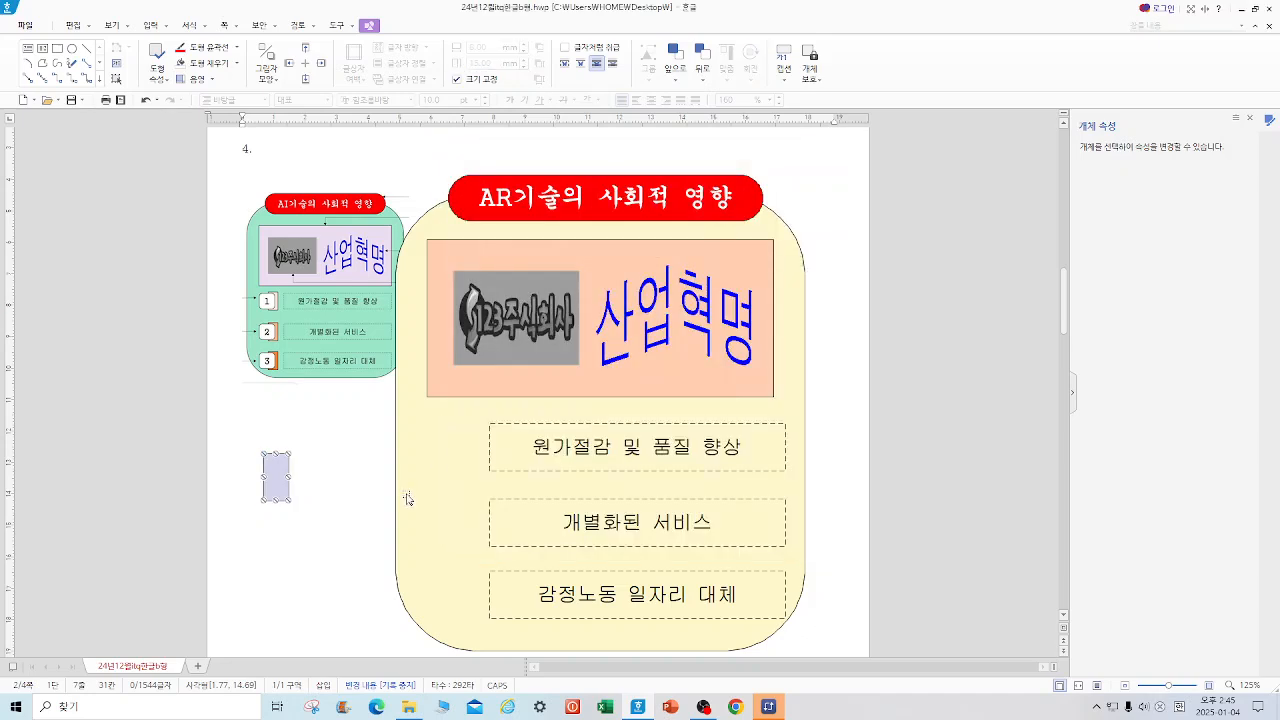
key(Escape)
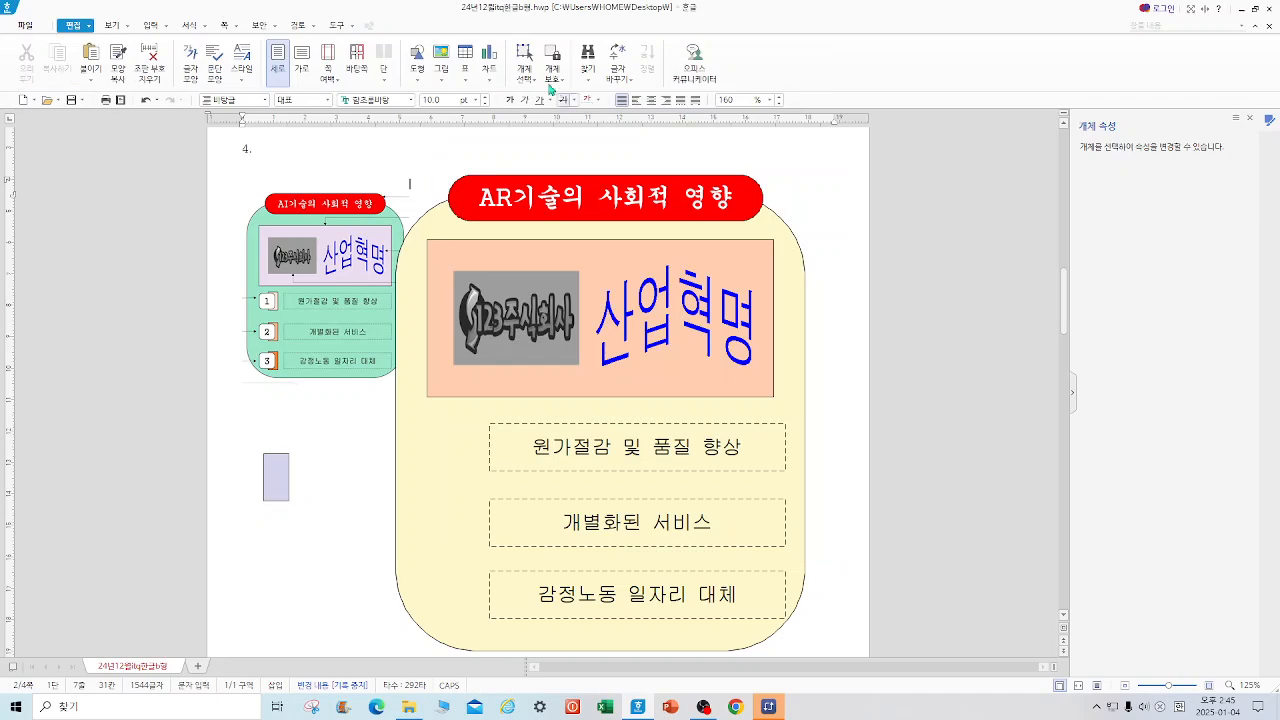
- Draw a second rectangle overlapping the lavender one and set its size to 13 × 13 mm with the size locked
click(417, 78)
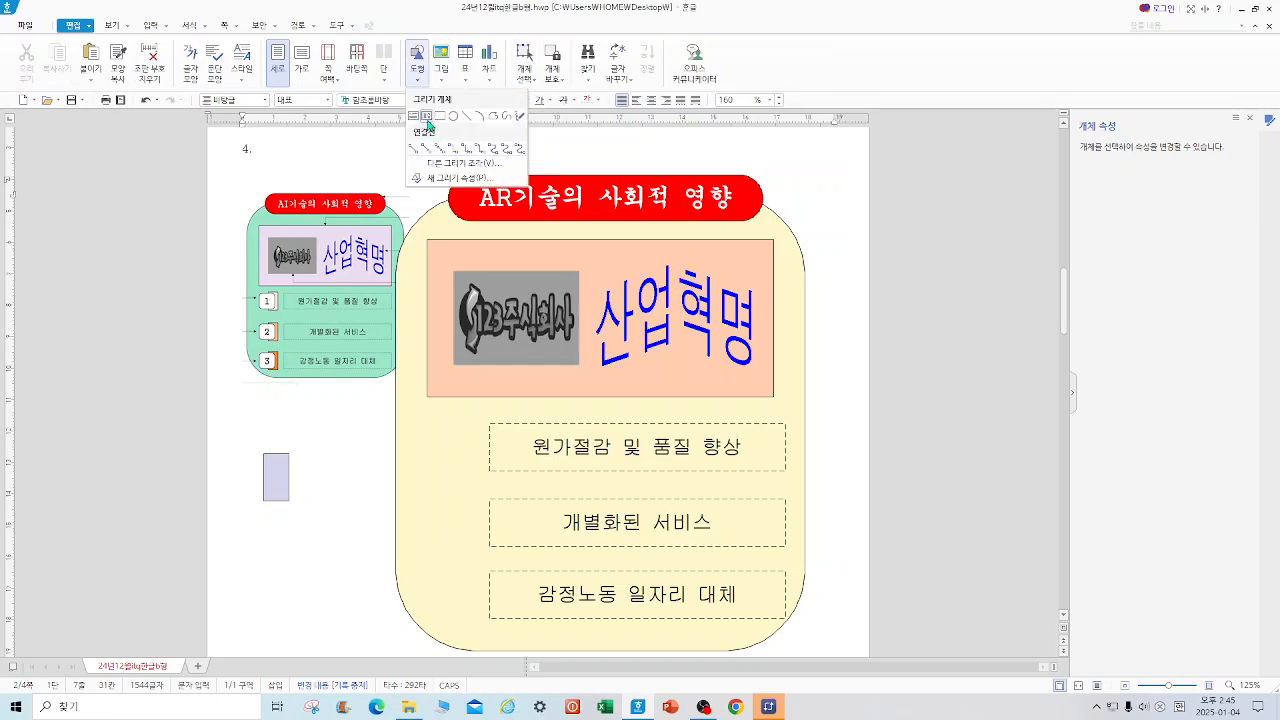
click(440, 116)
drag(278, 488, 276, 495)
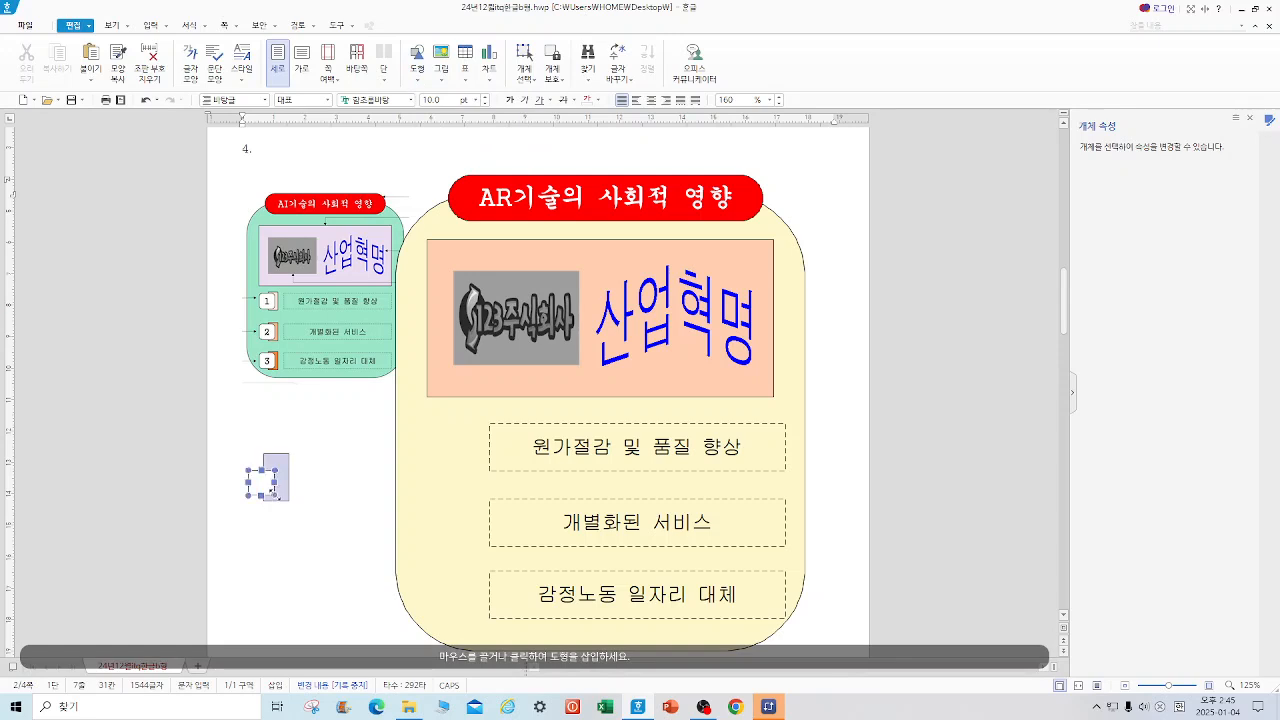
double_click(258, 490)
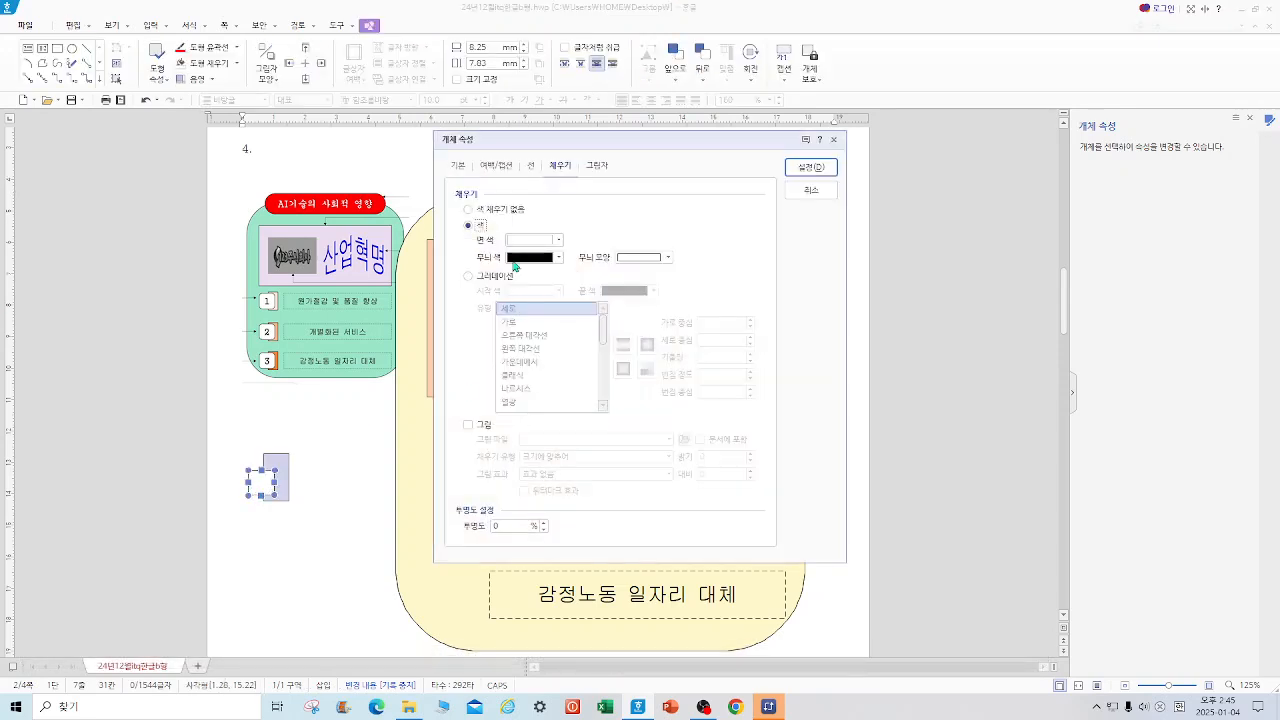
click(459, 166)
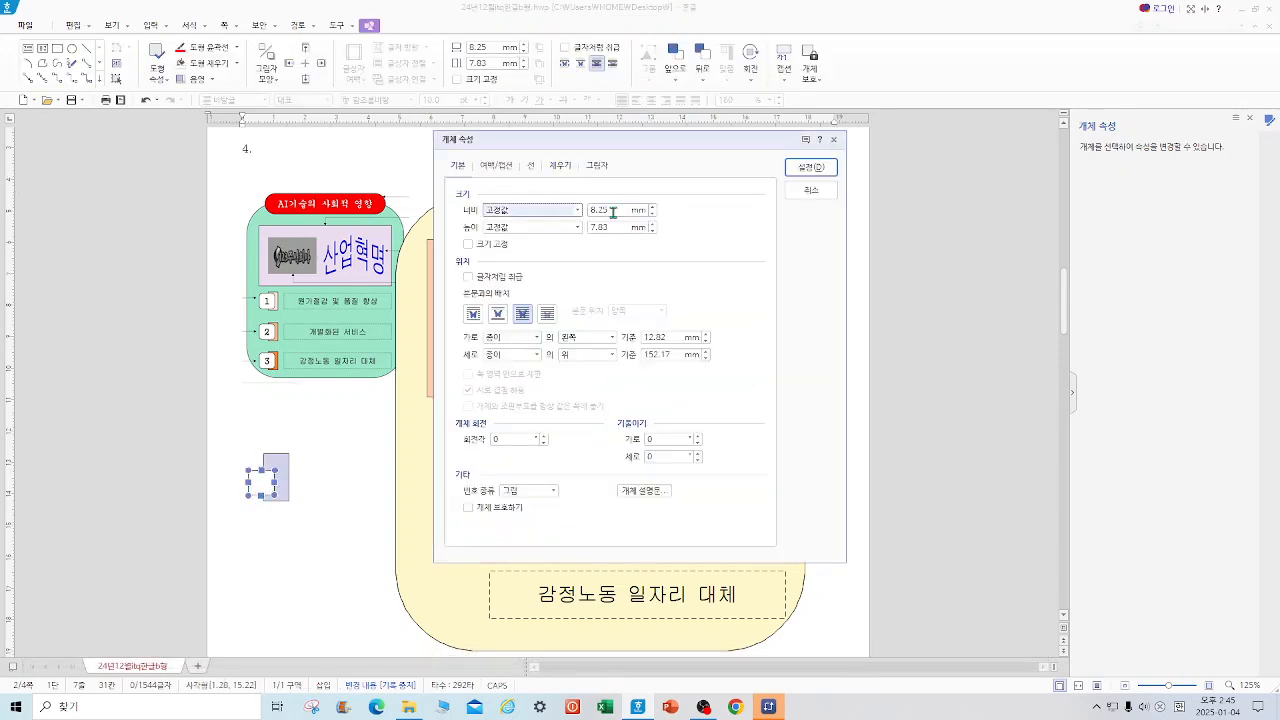
double_click(611, 210)
text(13)
key(Tab)
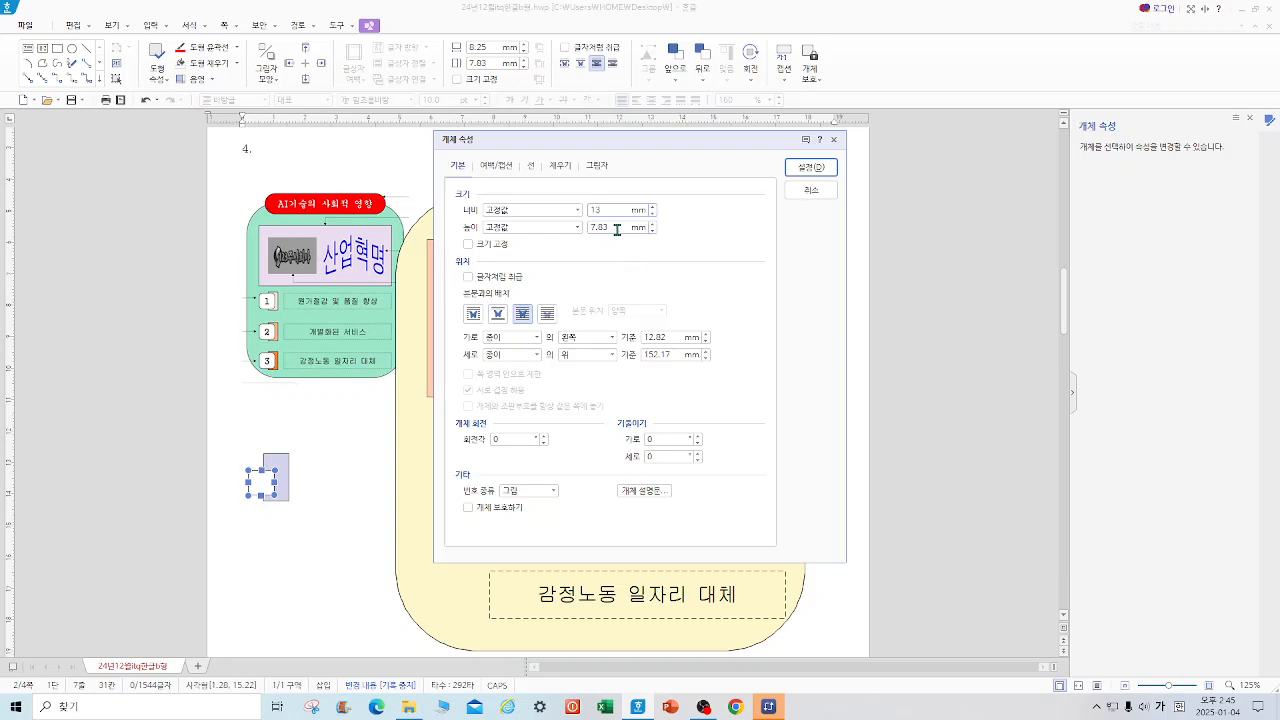
text(13)
key(Tab)
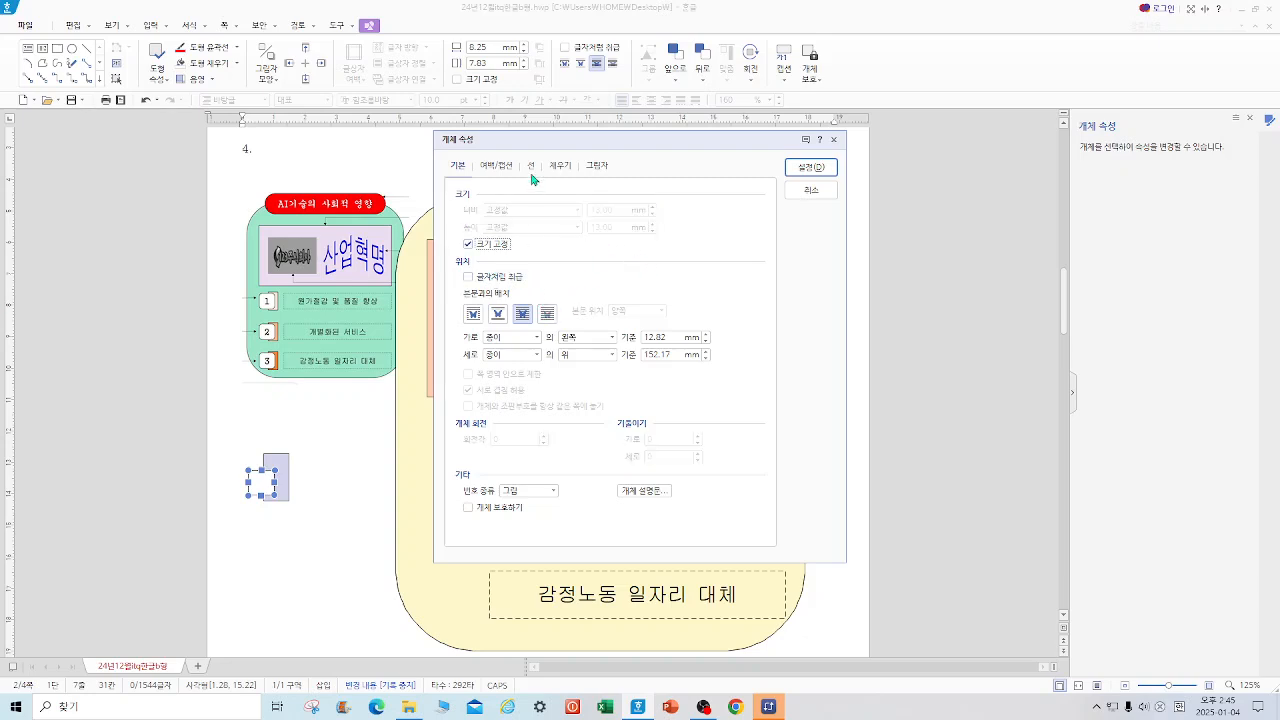
- Give the 13 mm square rounded corners (둥근 모양) and a white fill
click(531, 166)
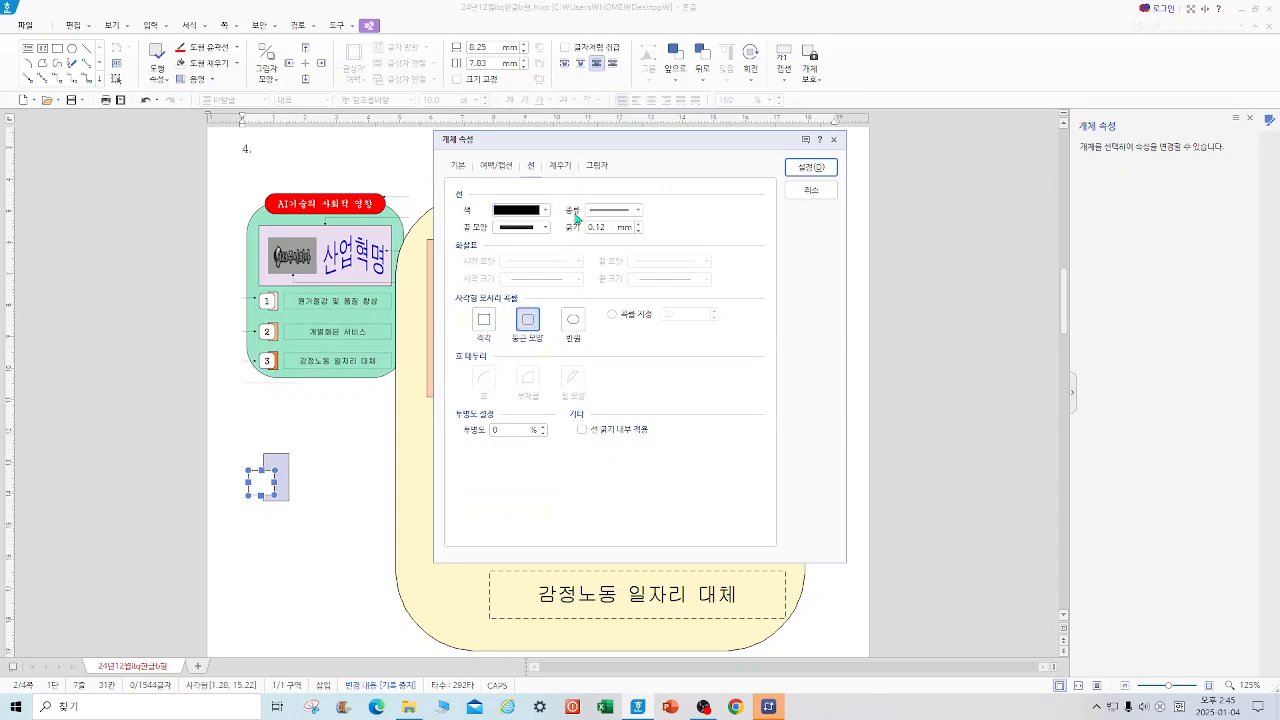
click(560, 166)
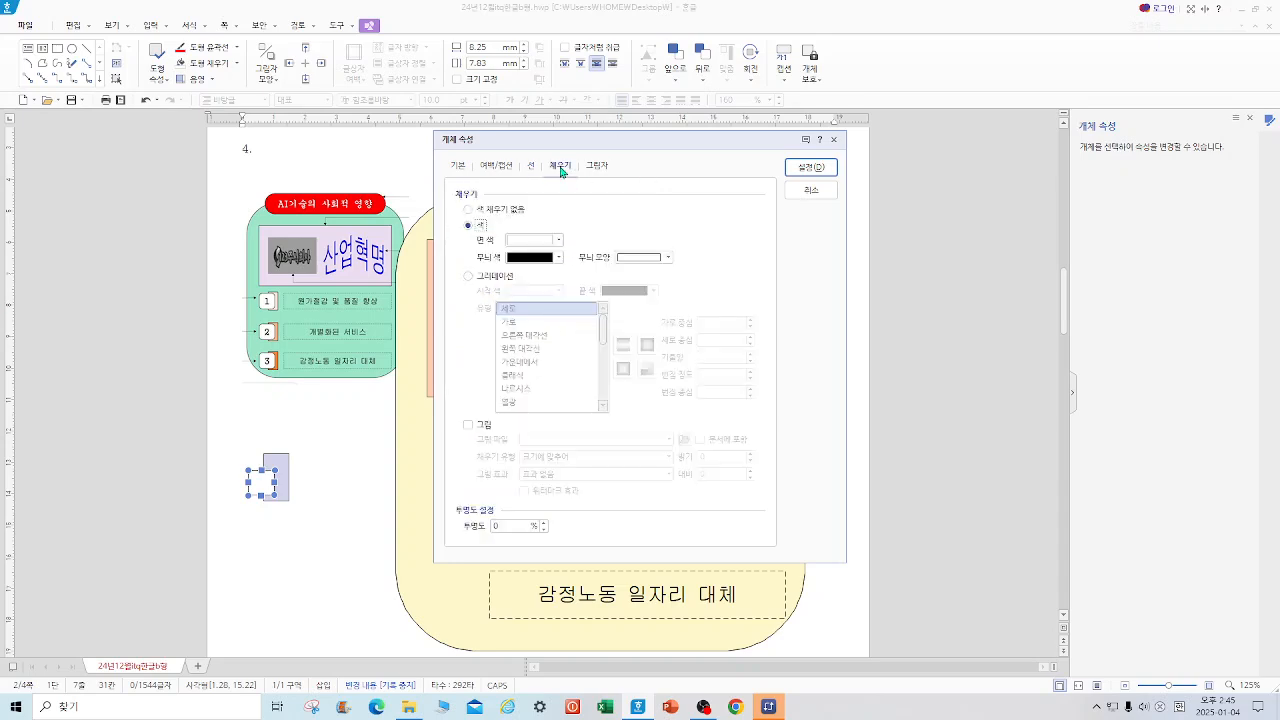
click(543, 242)
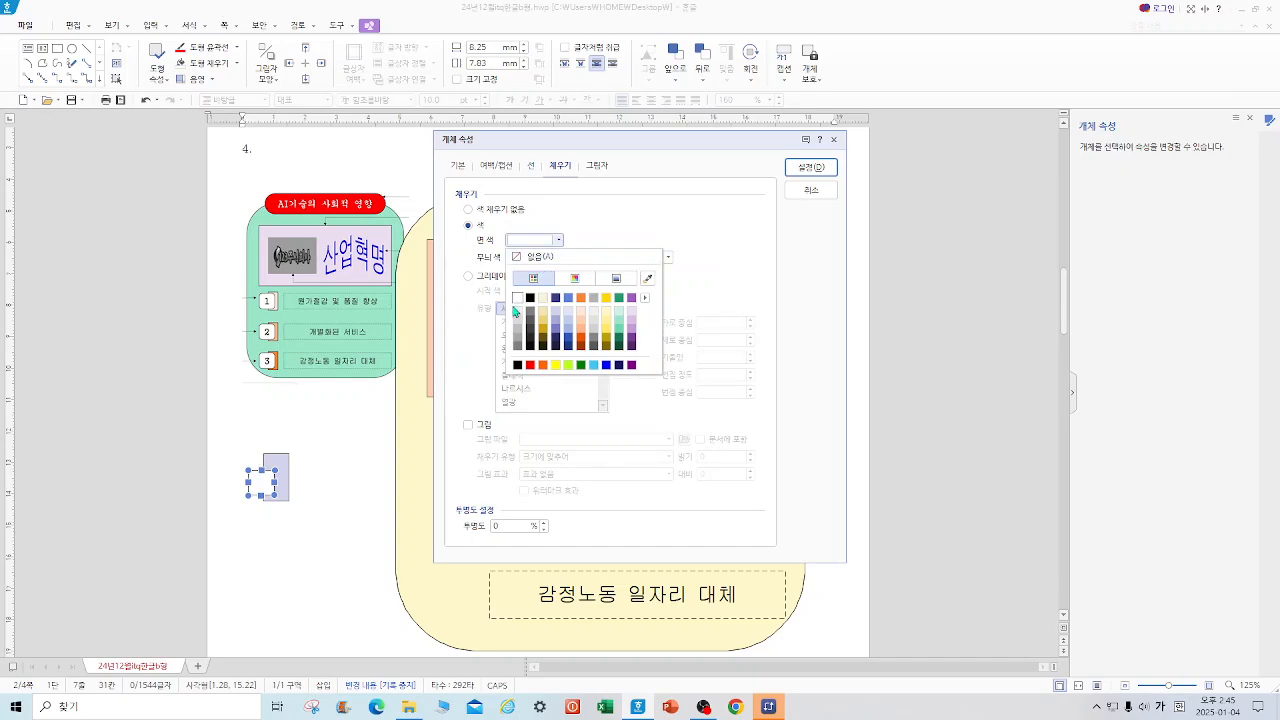
click(519, 306)
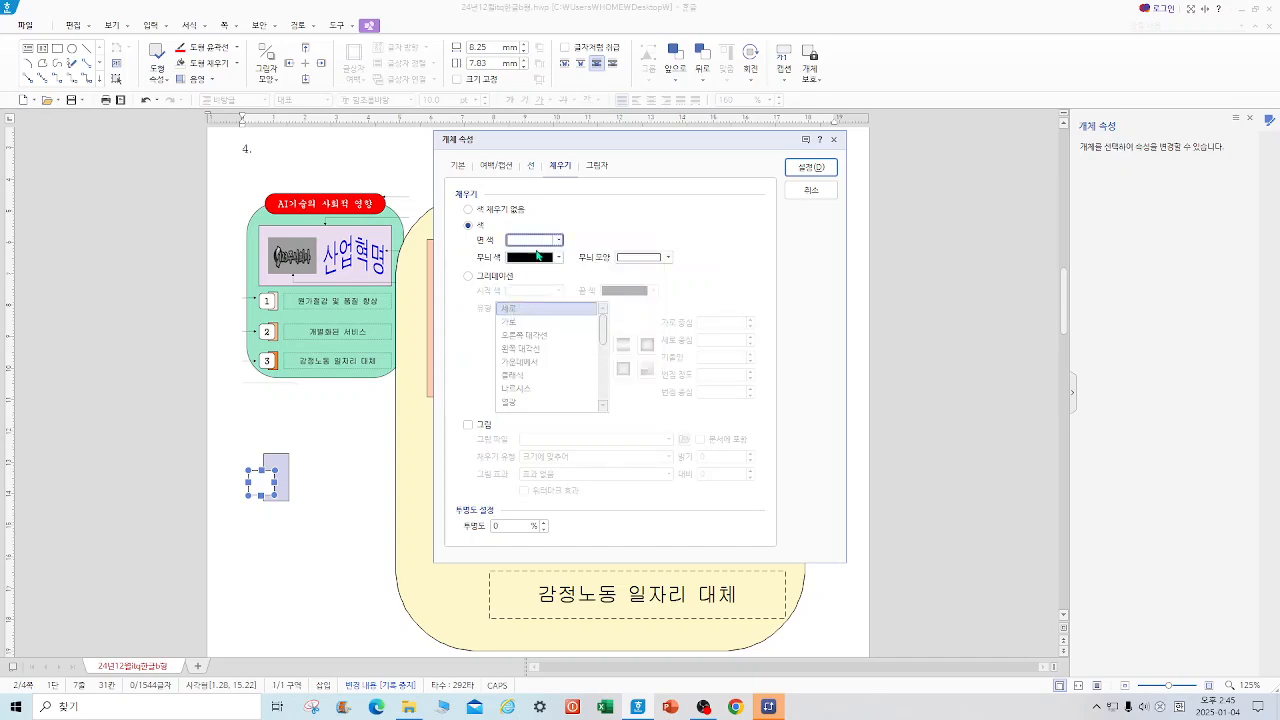
click(813, 167)
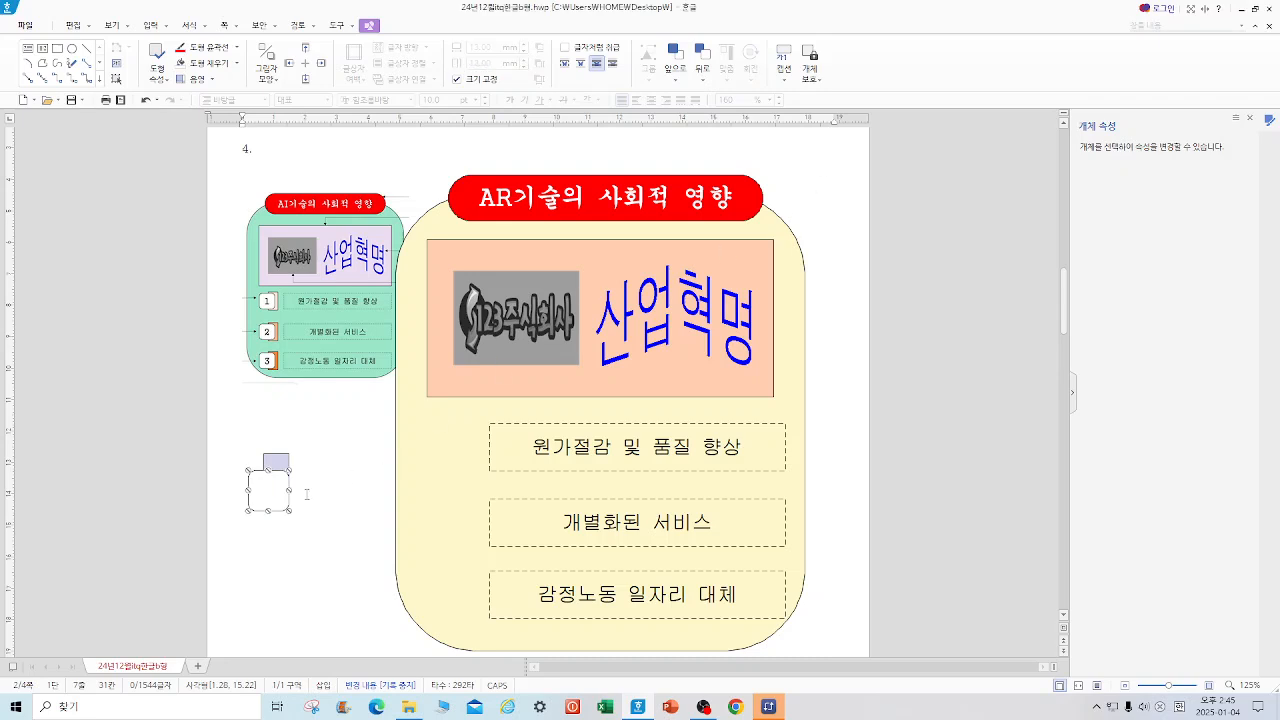
- Add the text "1" inside the white rounded square and format it in 궁서, 20 pt, centre-aligned
right_click(272, 496)
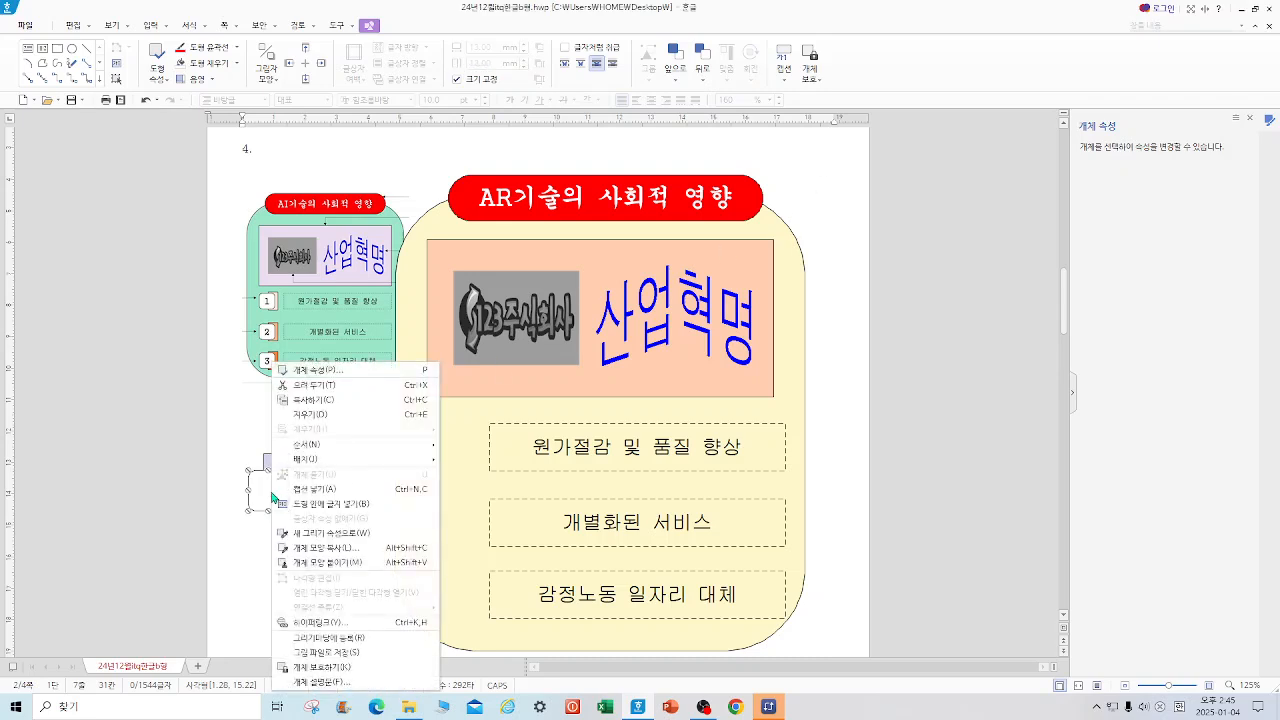
click(333, 504)
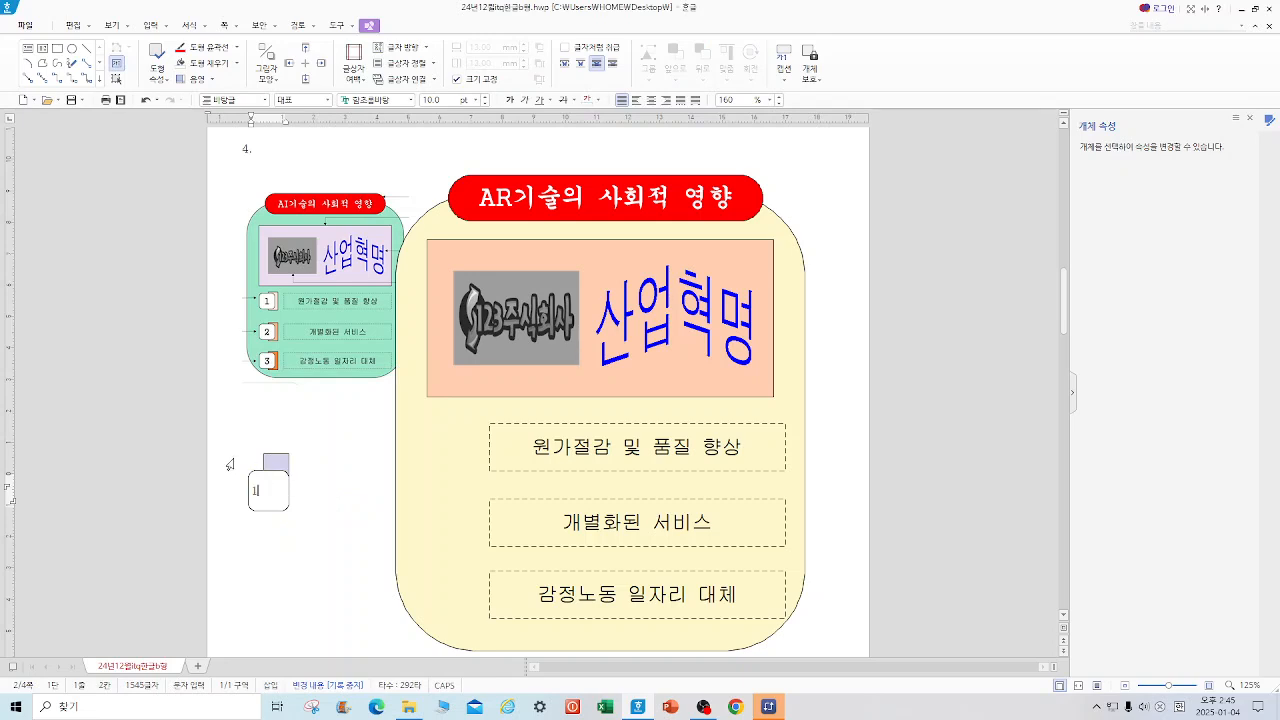
double_click(254, 491)
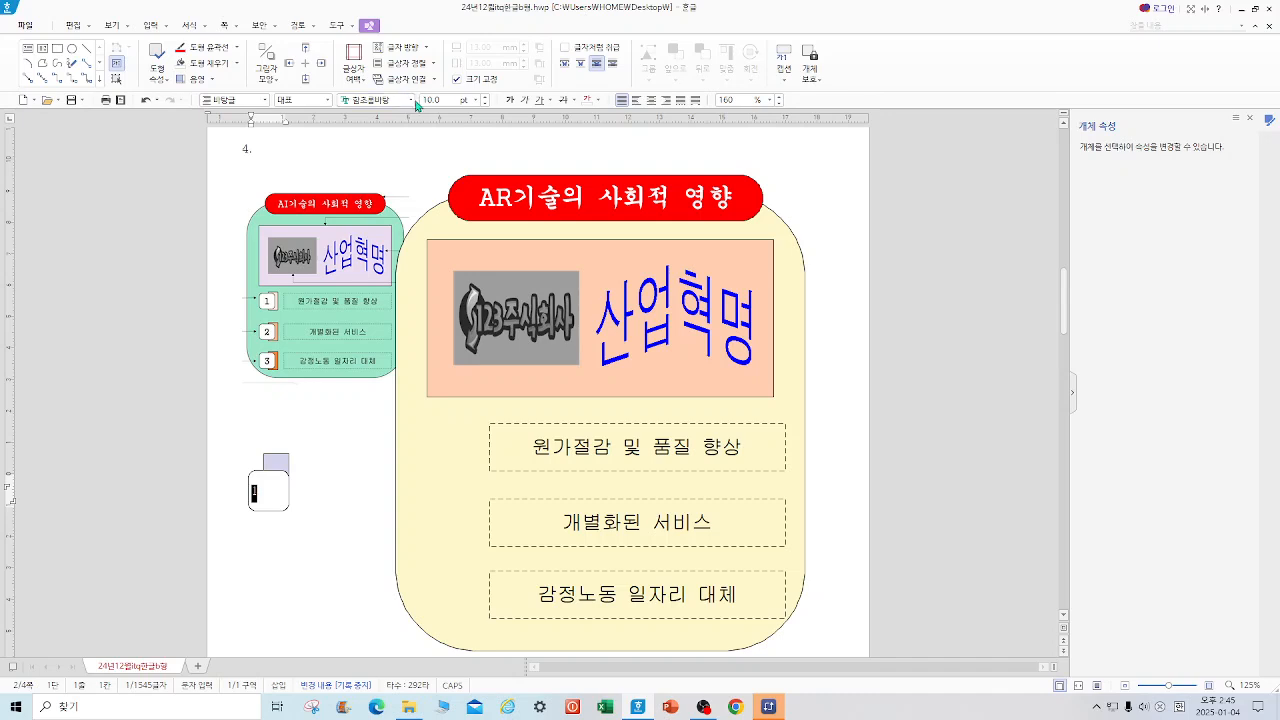
click(410, 100)
click(455, 136)
text(20)
key(Return)
click(651, 100)
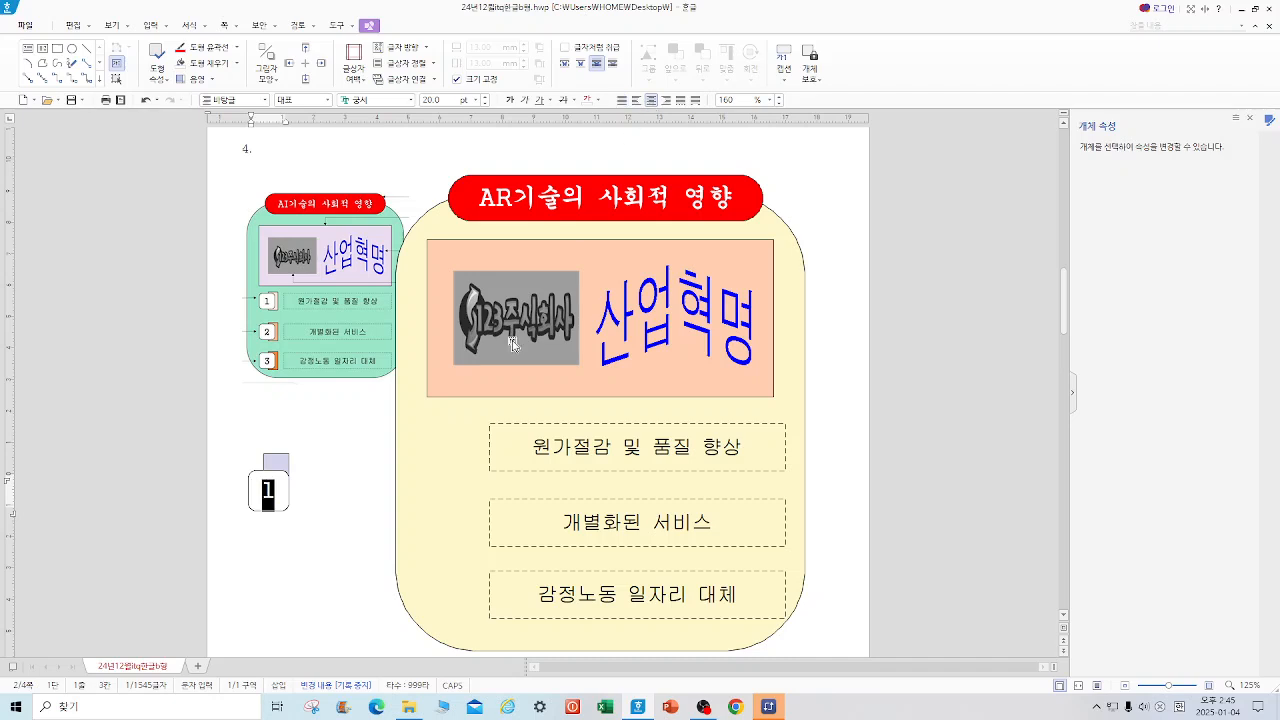
- Place the lavender rectangle and the white "1" square beside the 원가절감 및 품질 향상 text box, with the square overlapping the rectangle
click(331, 529)
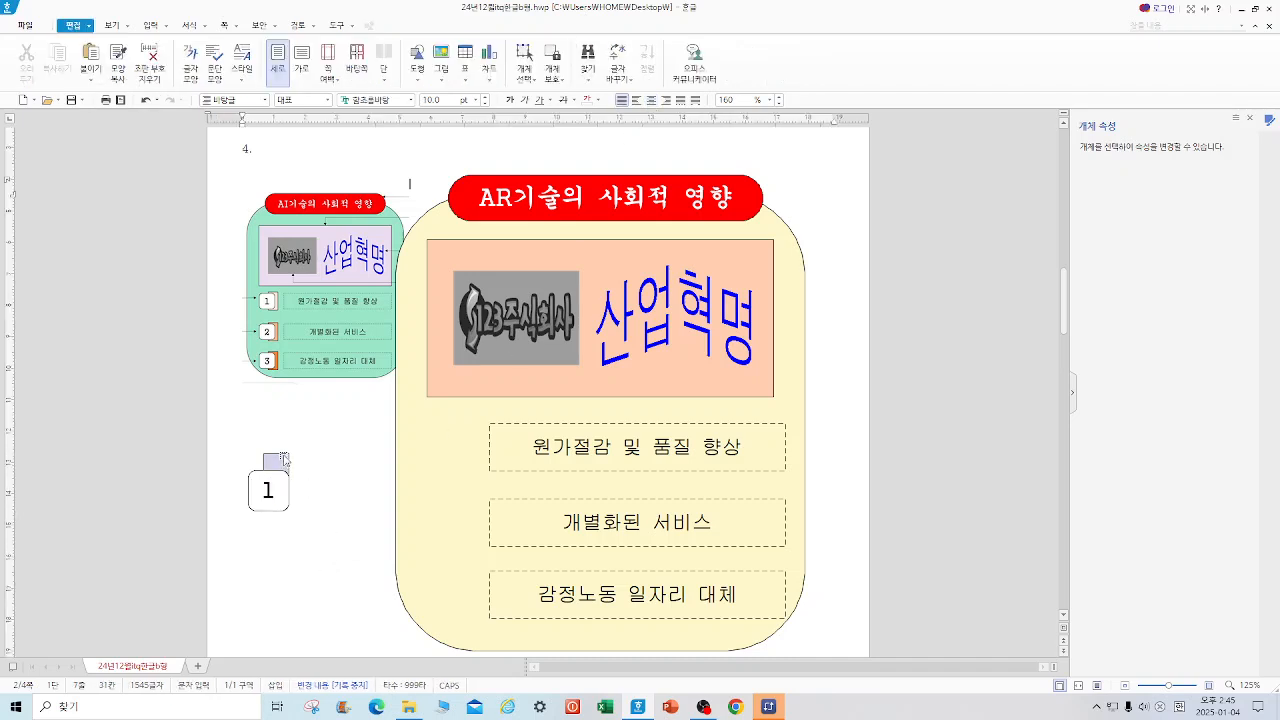
mouse_move(284, 459)
mouse_down()
mouse_move(368, 424)
mouse_move(463, 435)
mouse_up()
drag(281, 478, 450, 434)
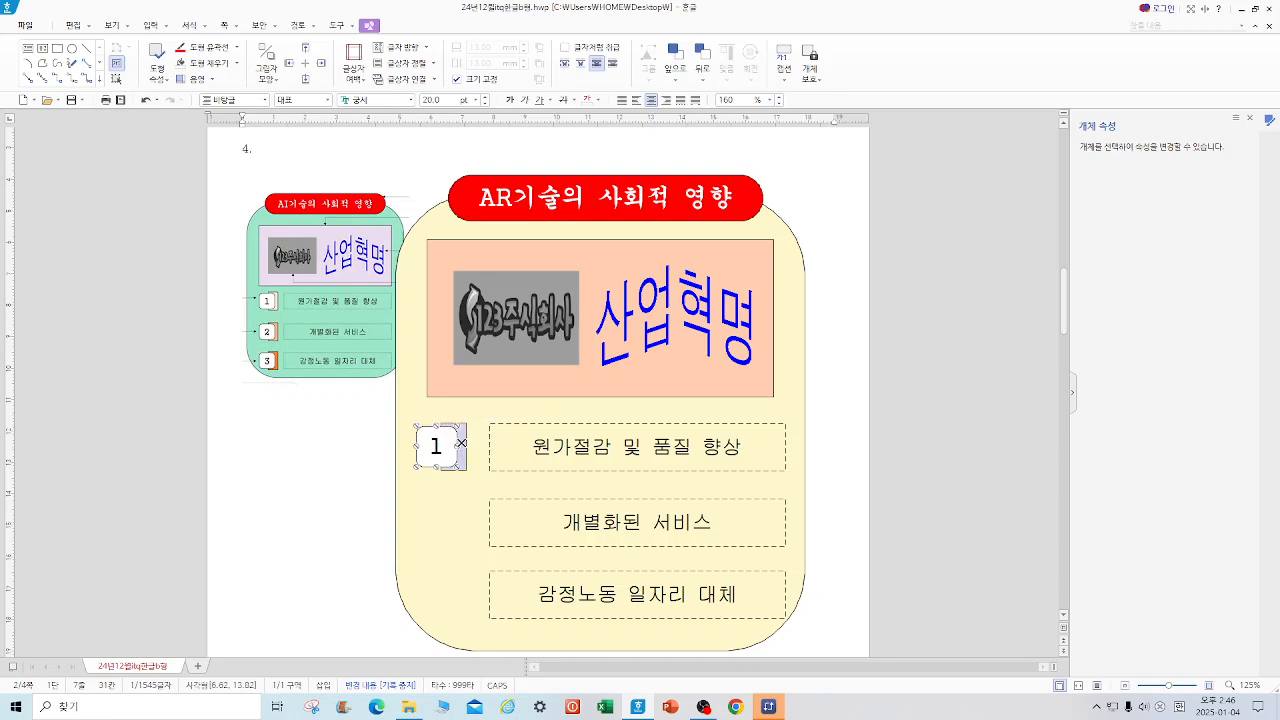
- Duplicate the numbered shape pair beside the second and third text boxes and change their numbers to 2 and 3
shift+click(464, 446)
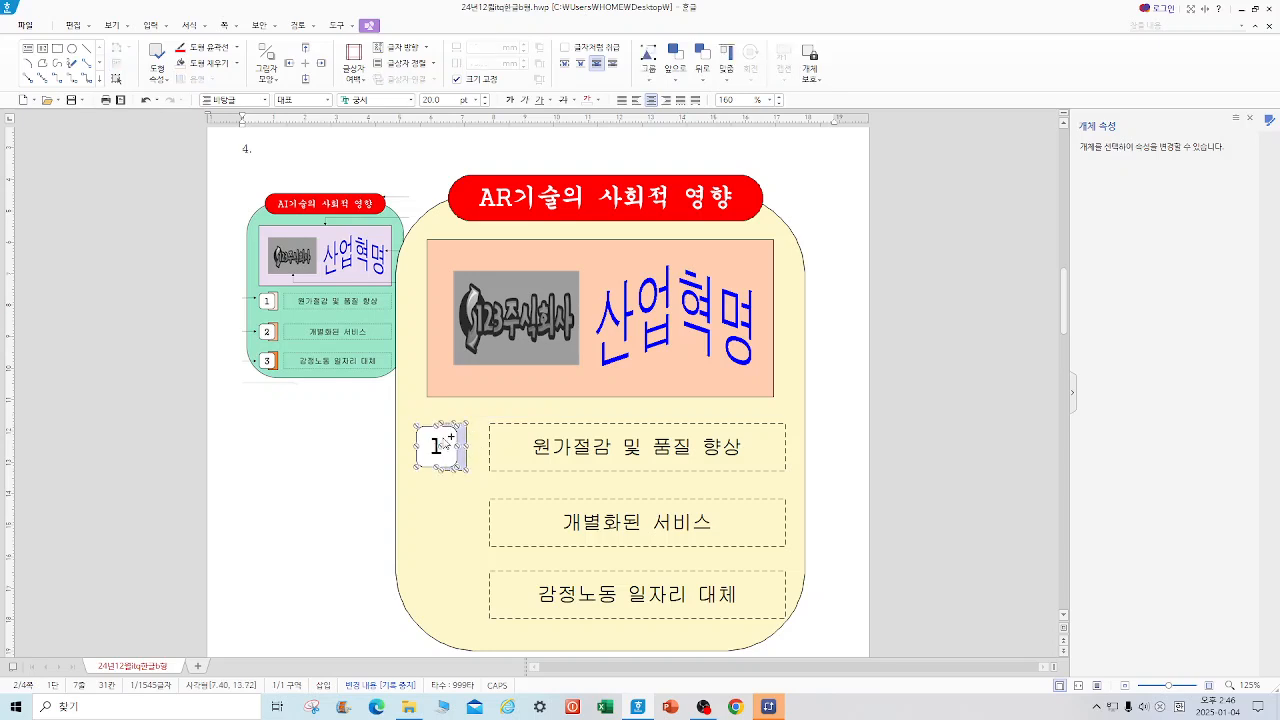
drag(444, 440, 457, 614)
double_click(436, 527)
text(2)
double_click(436, 594)
text(3)
- Fill the rectangle behind number 2 with a medium violet colour
click(460, 545)
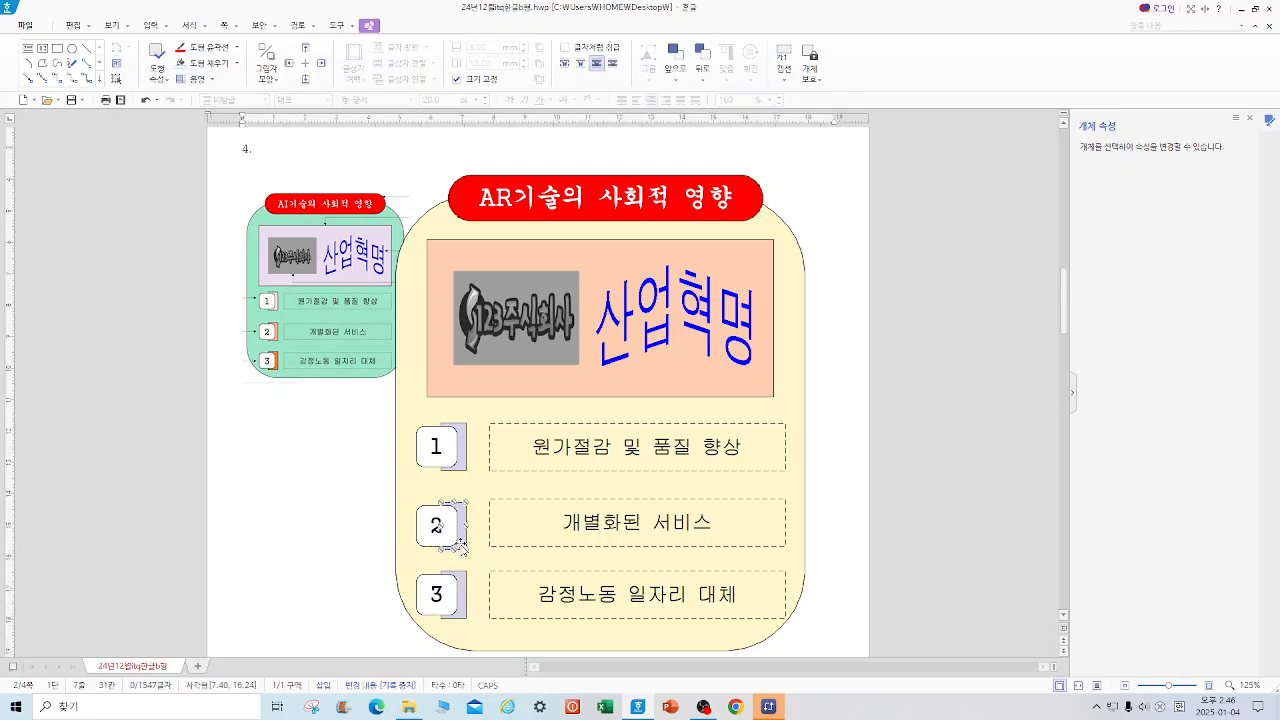
double_click(640, 412)
click(558, 240)
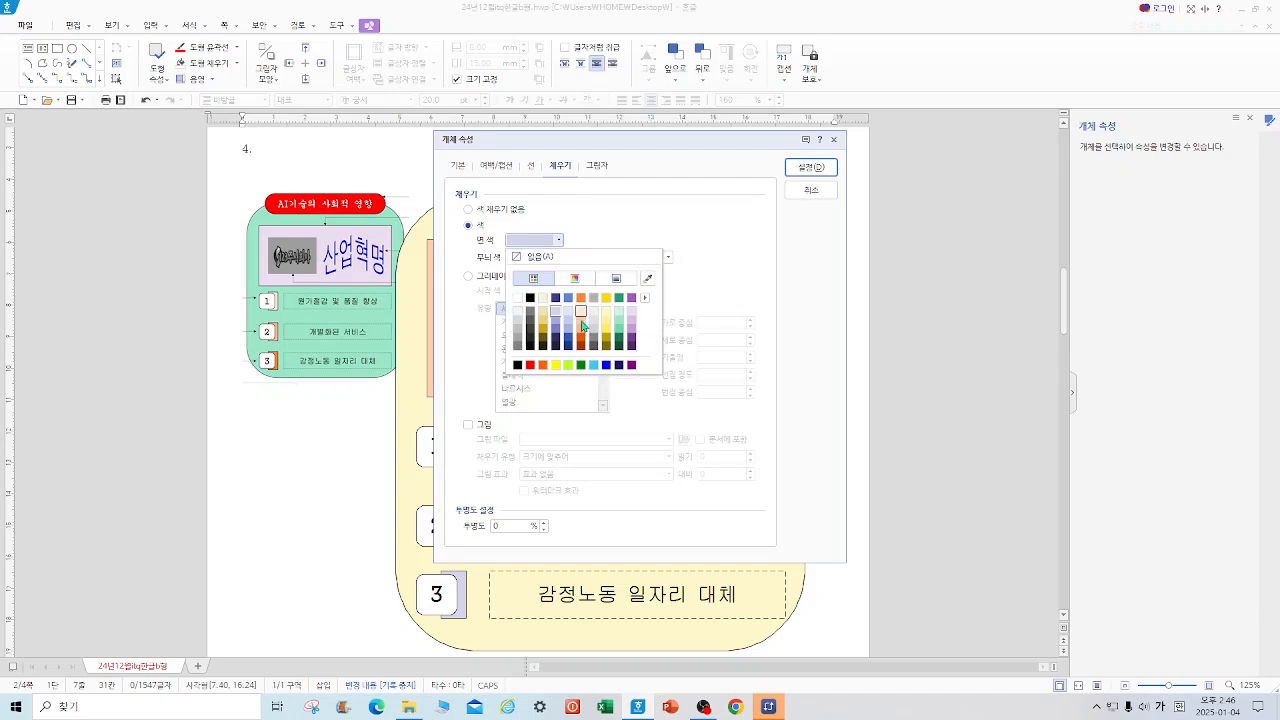
click(583, 320)
click(805, 176)
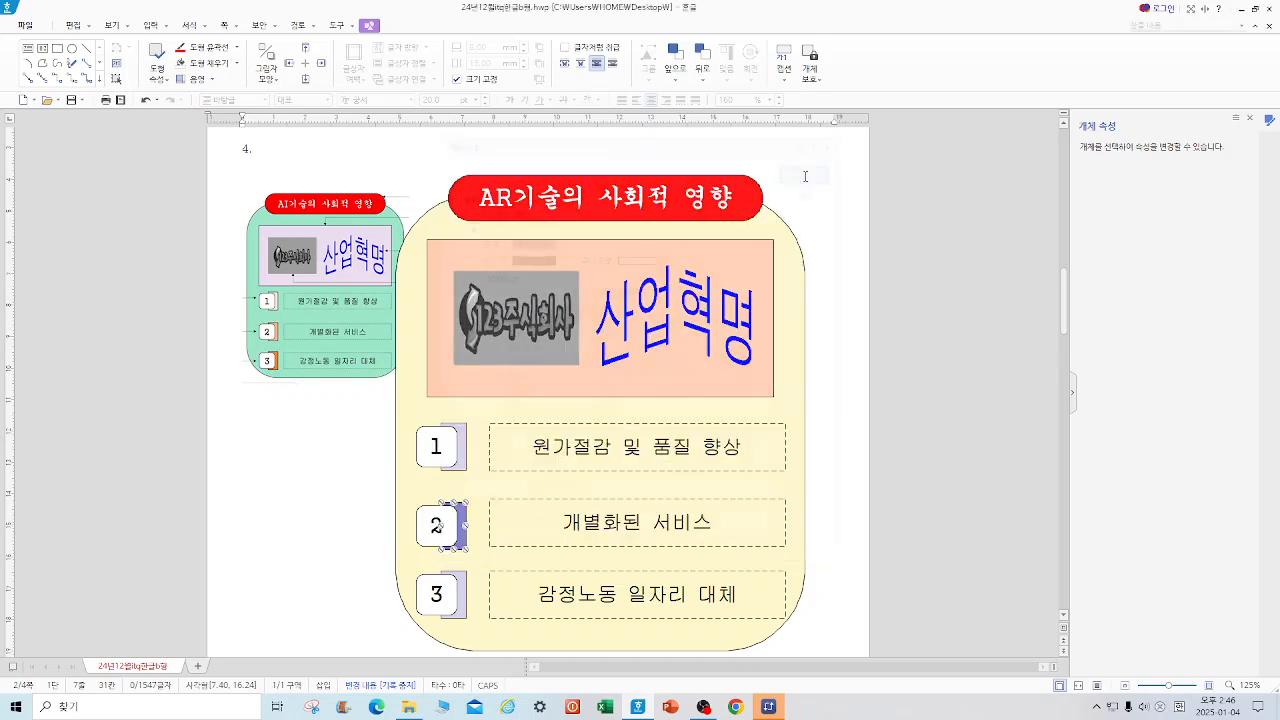
- Fill the rectangle behind number 3 with a medium violet colour
click(462, 588)
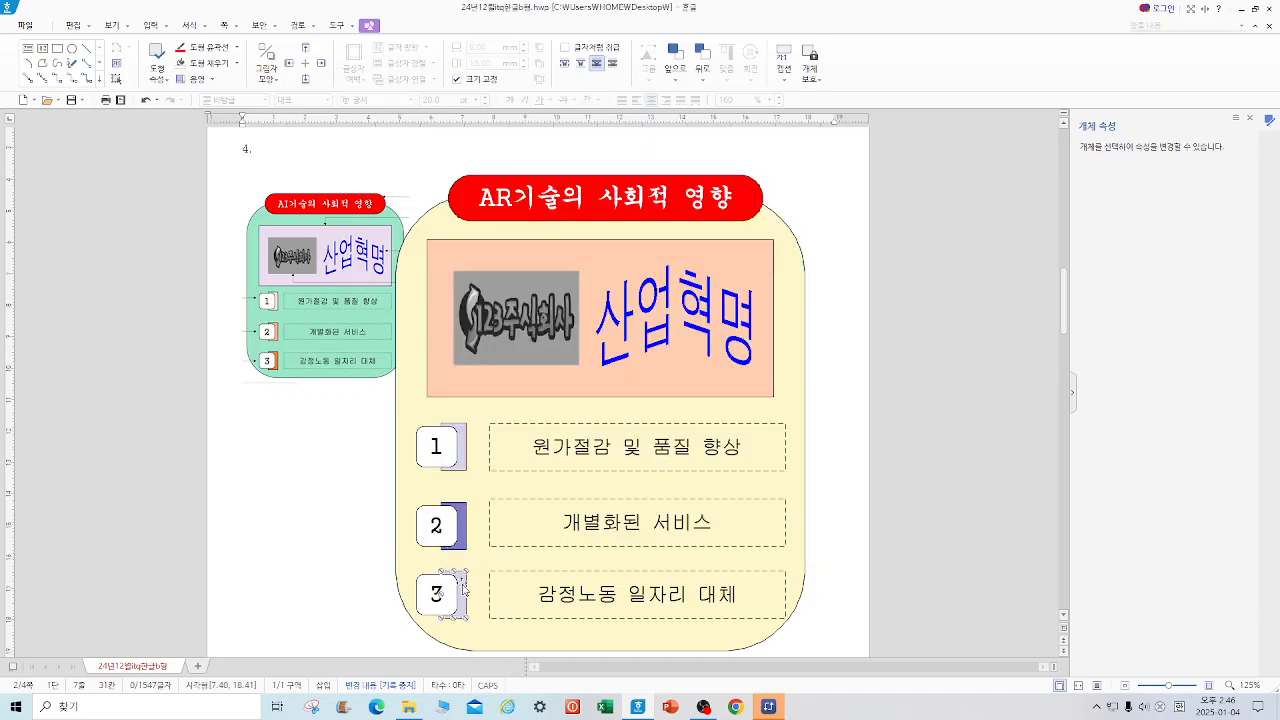
double_click(463, 585)
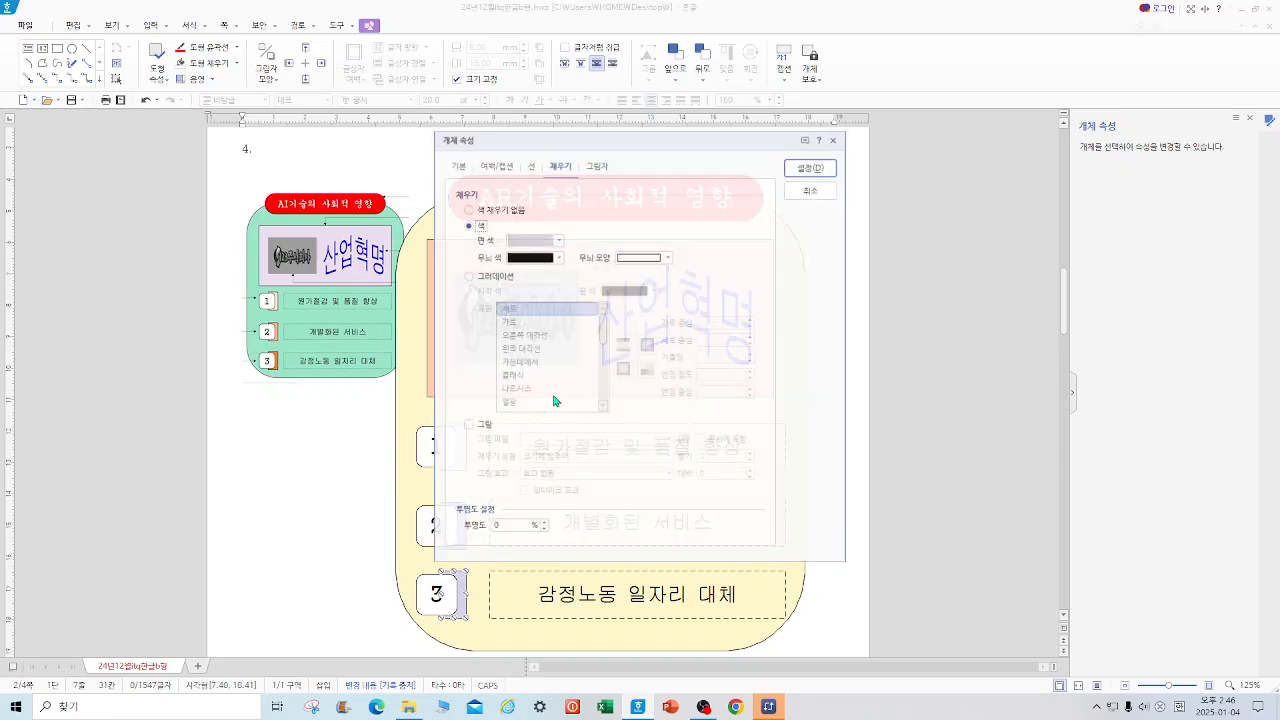
click(538, 241)
click(562, 332)
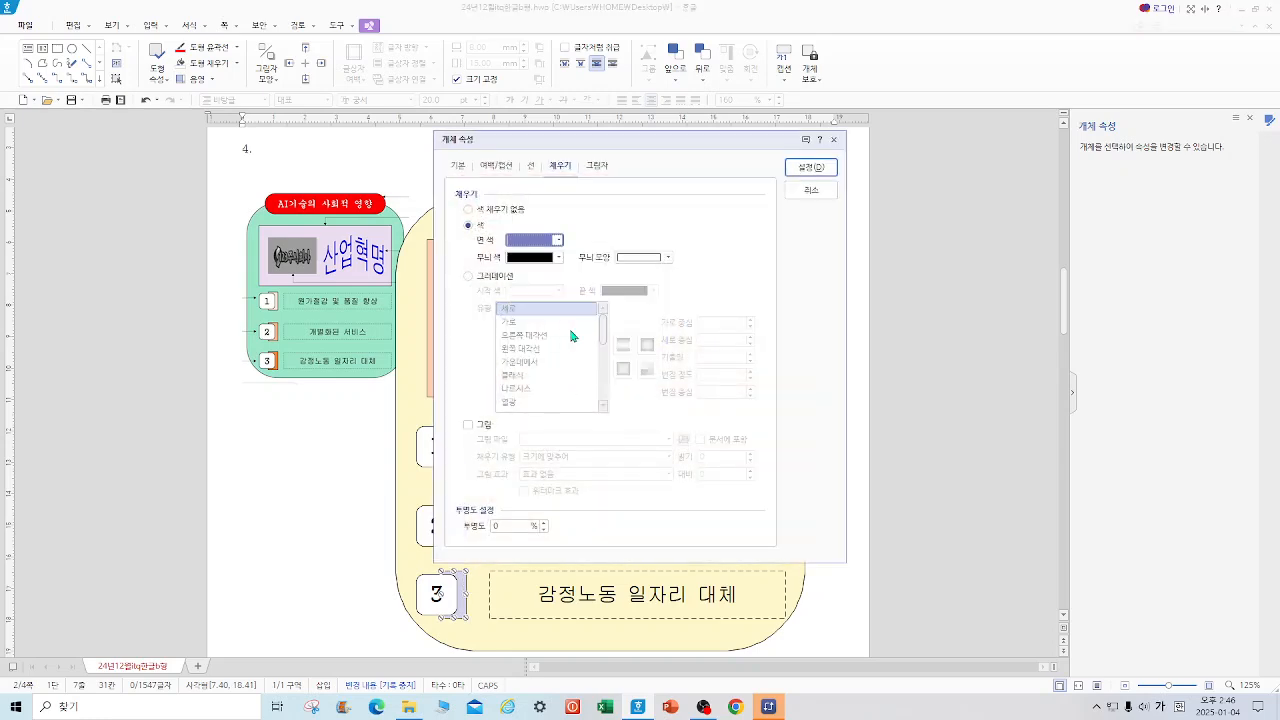
click(811, 167)
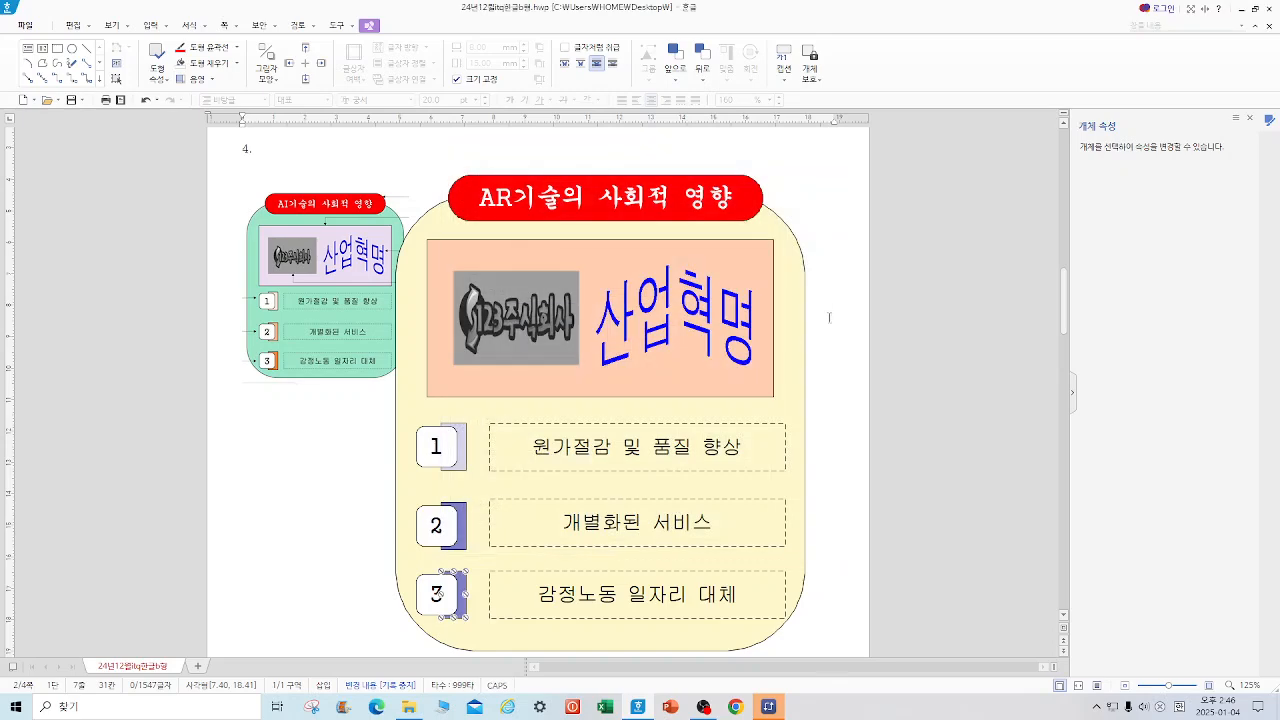
key(Escape)
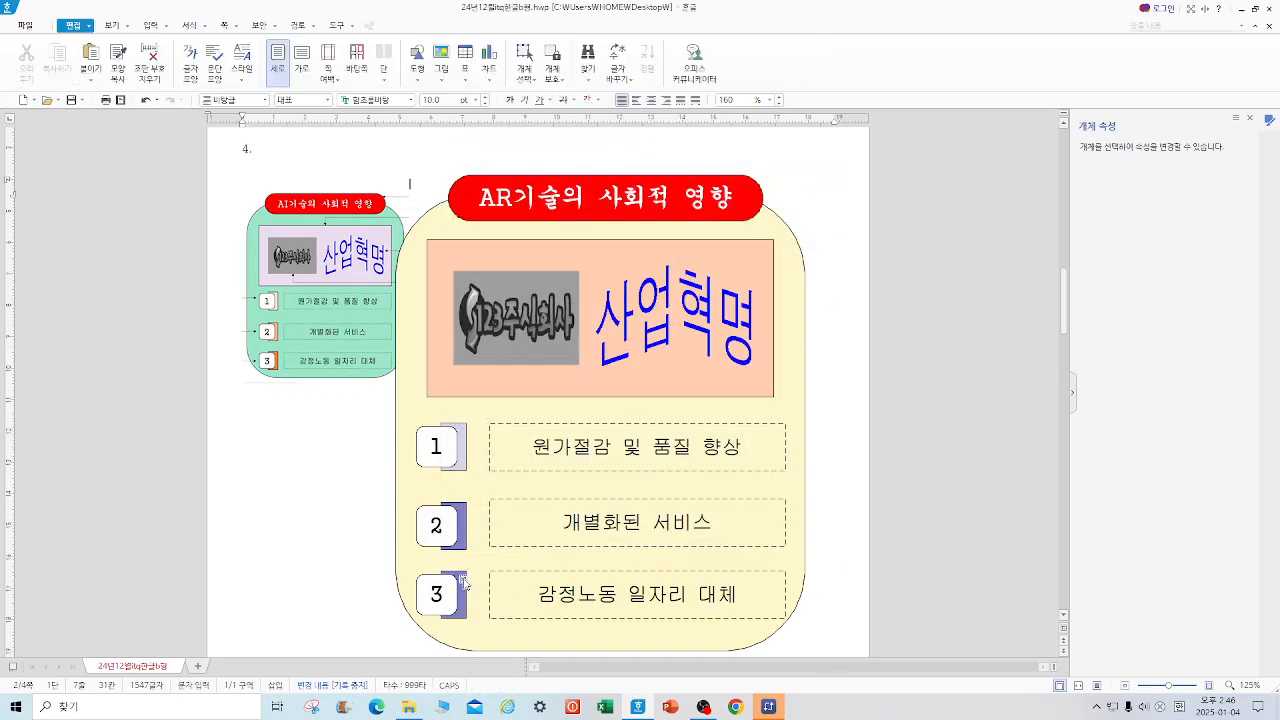
- Change the fill of the rectangle behind number 2 to a violet lighter than the one behind number 3
click(458, 516)
double_click(452, 512)
click(535, 240)
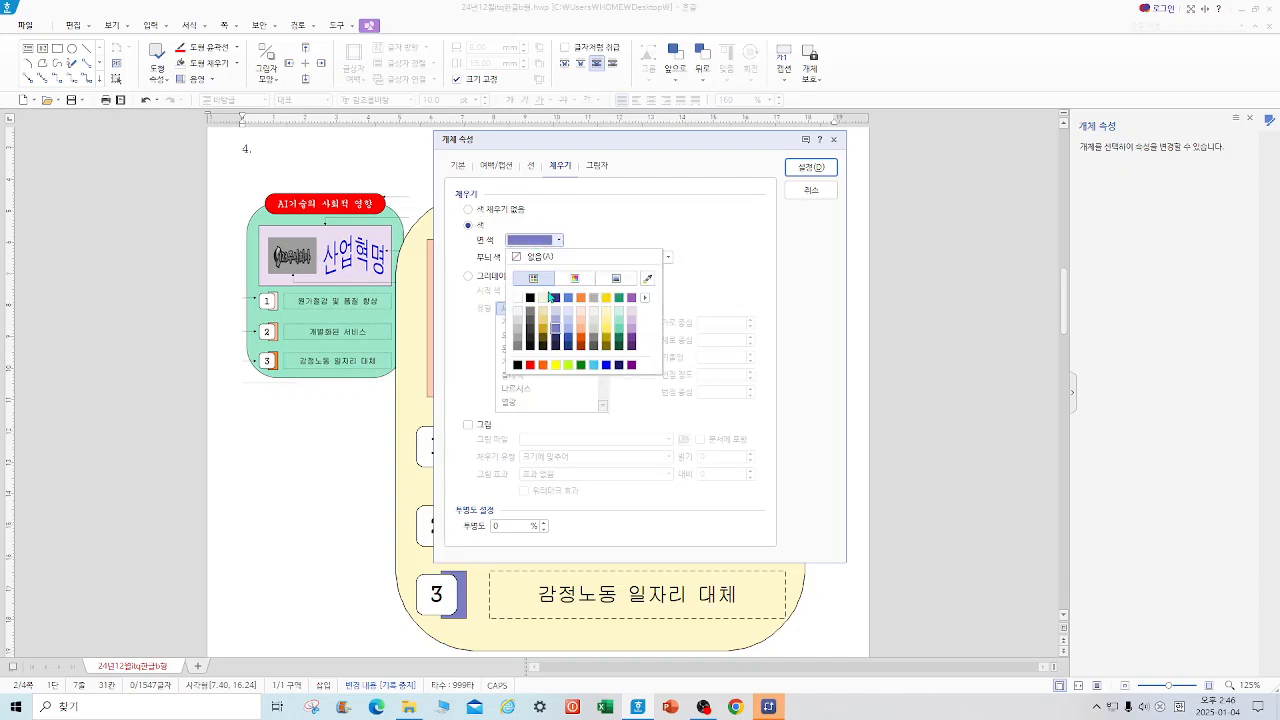
click(556, 322)
click(811, 167)
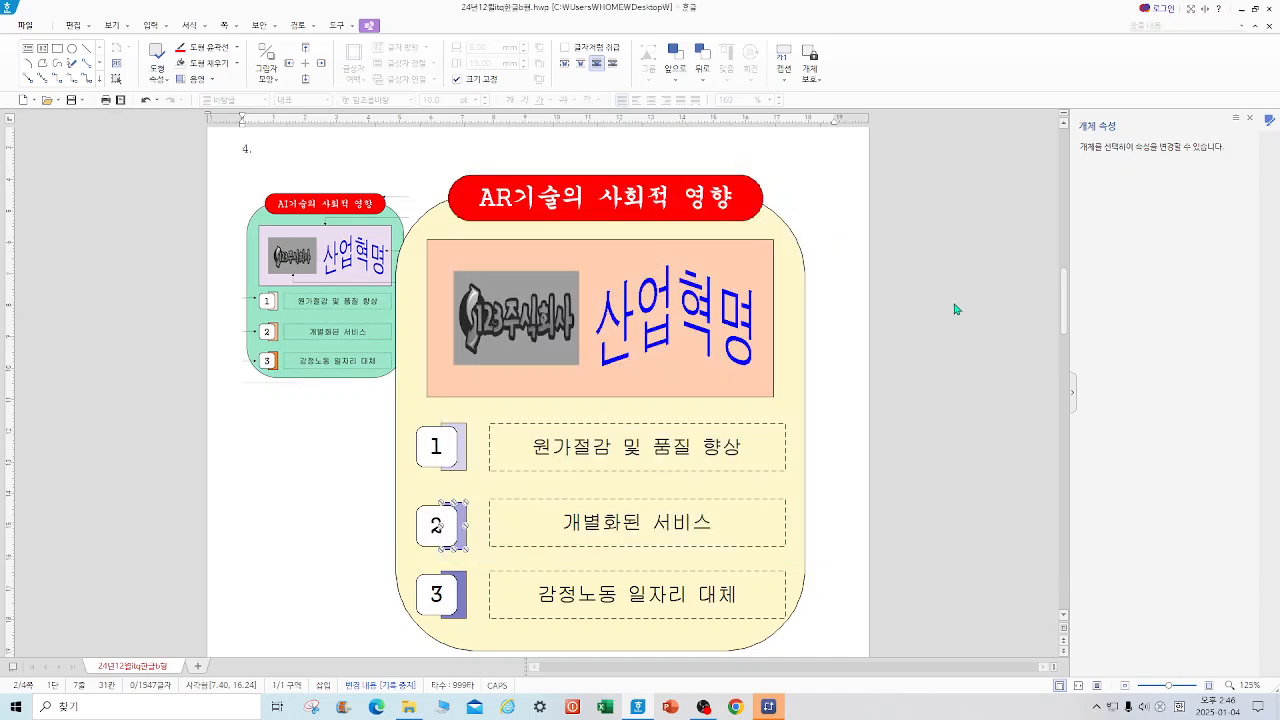
key(Escape)
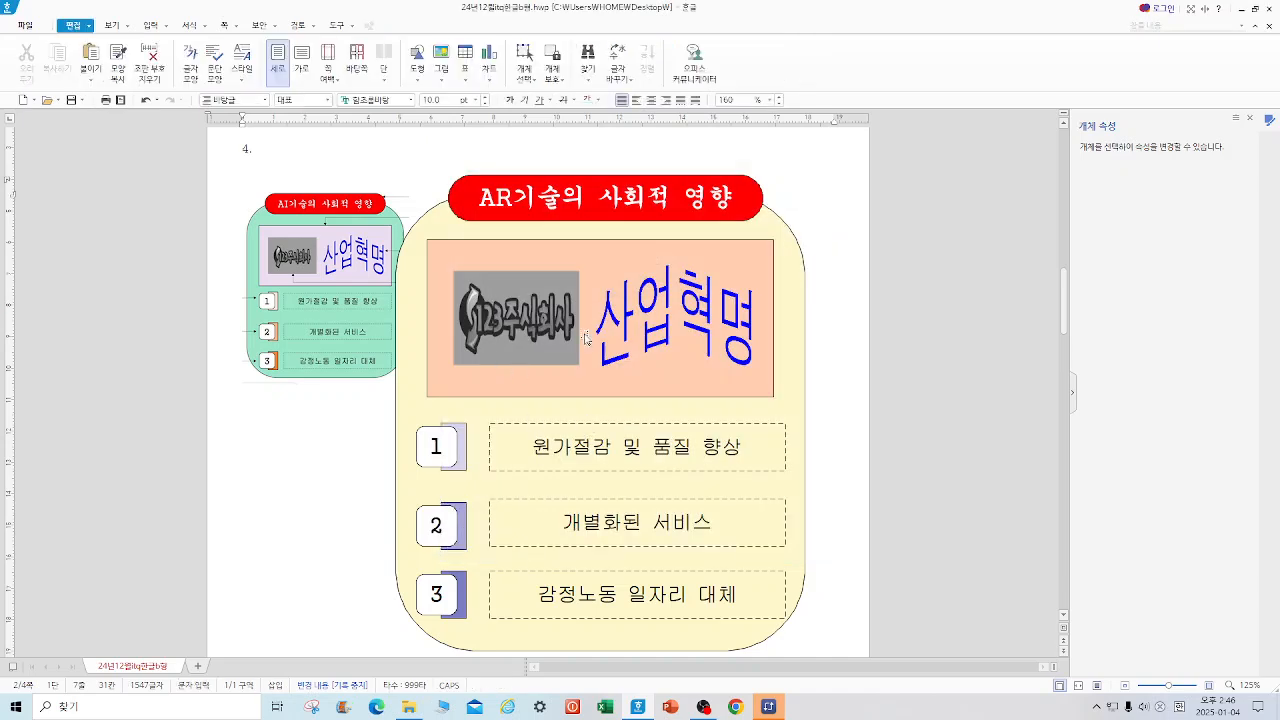
- Save the document and delete the sample picture overlapping the 미래 선도 기술별 사회적 영향 section
click(71, 101)
click(71, 100)
mouse_move(1066, 300)
mouse_down()
mouse_move(1060, 440)
mouse_move(1054, 337)
mouse_move(1056, 420)
mouse_move(1034, 517)
mouse_move(1034, 462)
mouse_up()
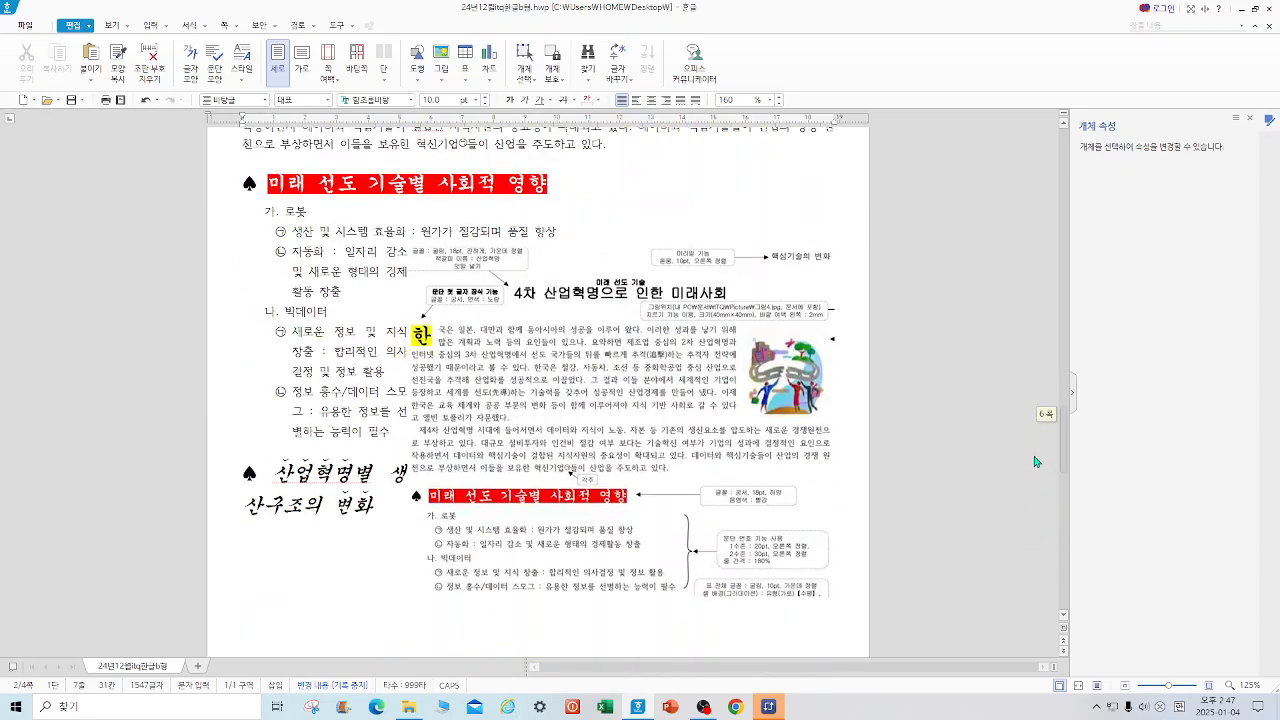
click(554, 456)
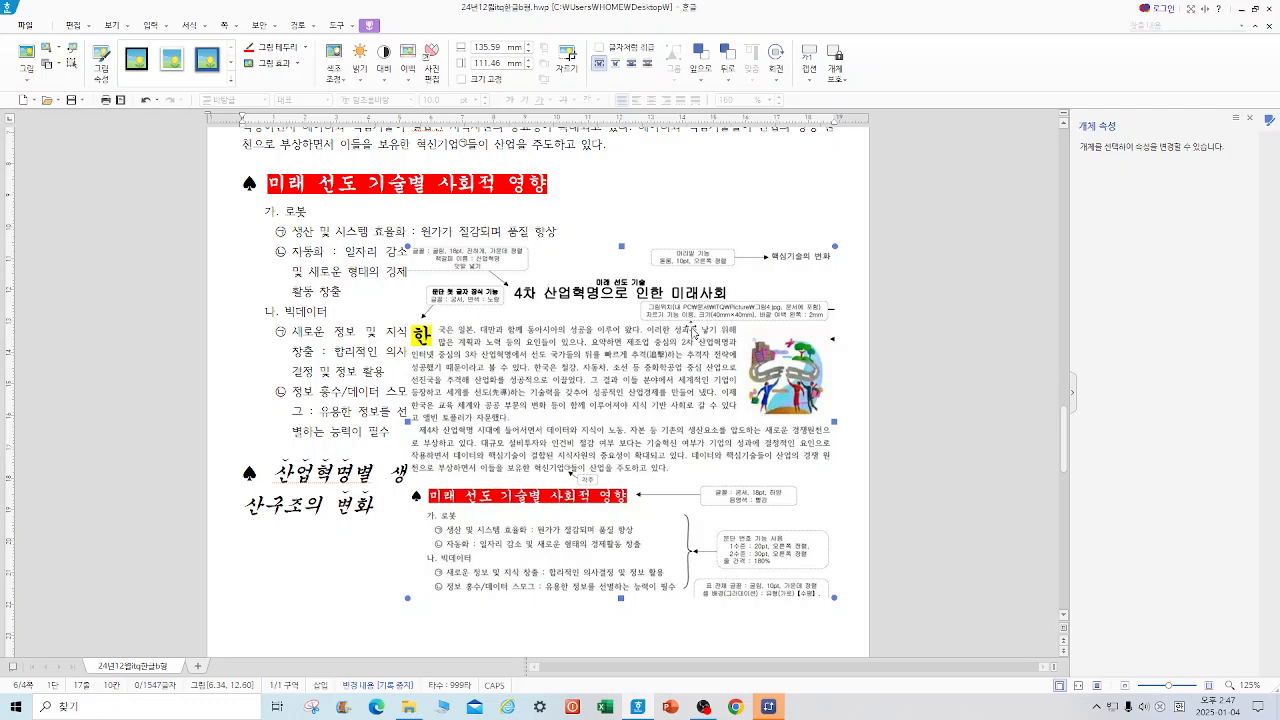
key(Delete)
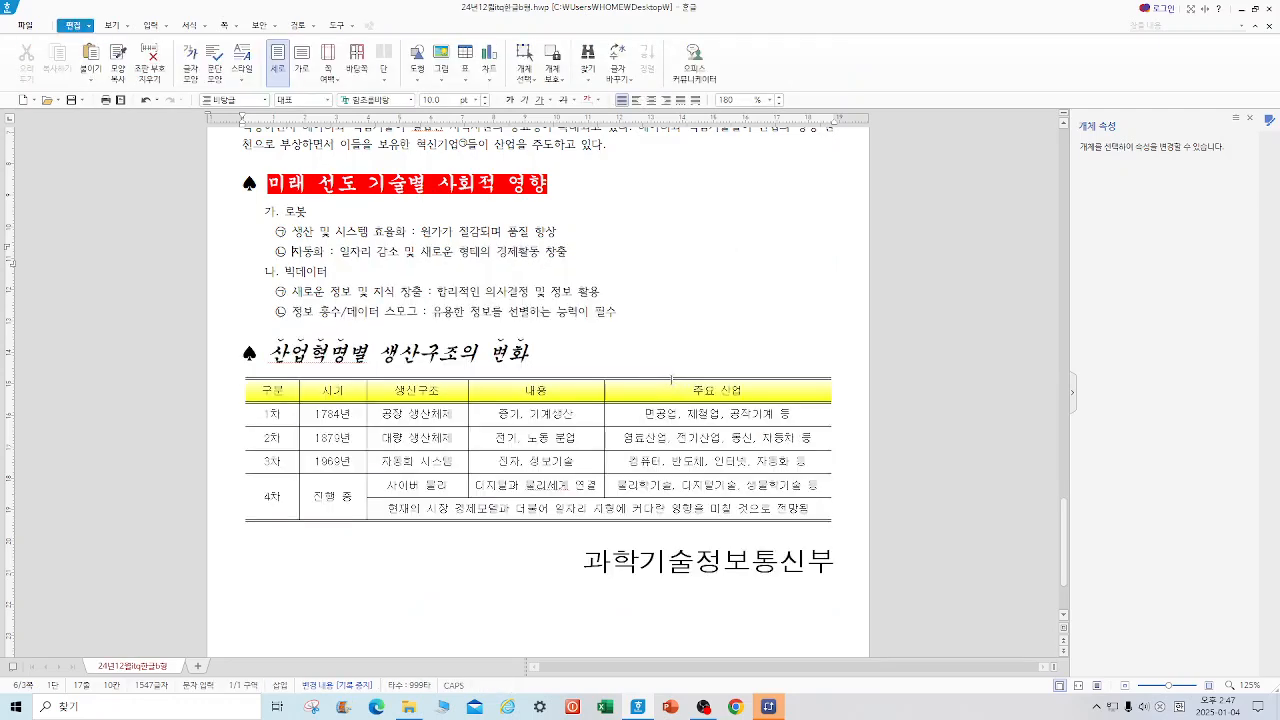
- Set the heading "미래 선도 기술별 사회적 영향" to no shading (음영 색 없음) and black text
drag(268, 183, 548, 186)
right_click(530, 193)
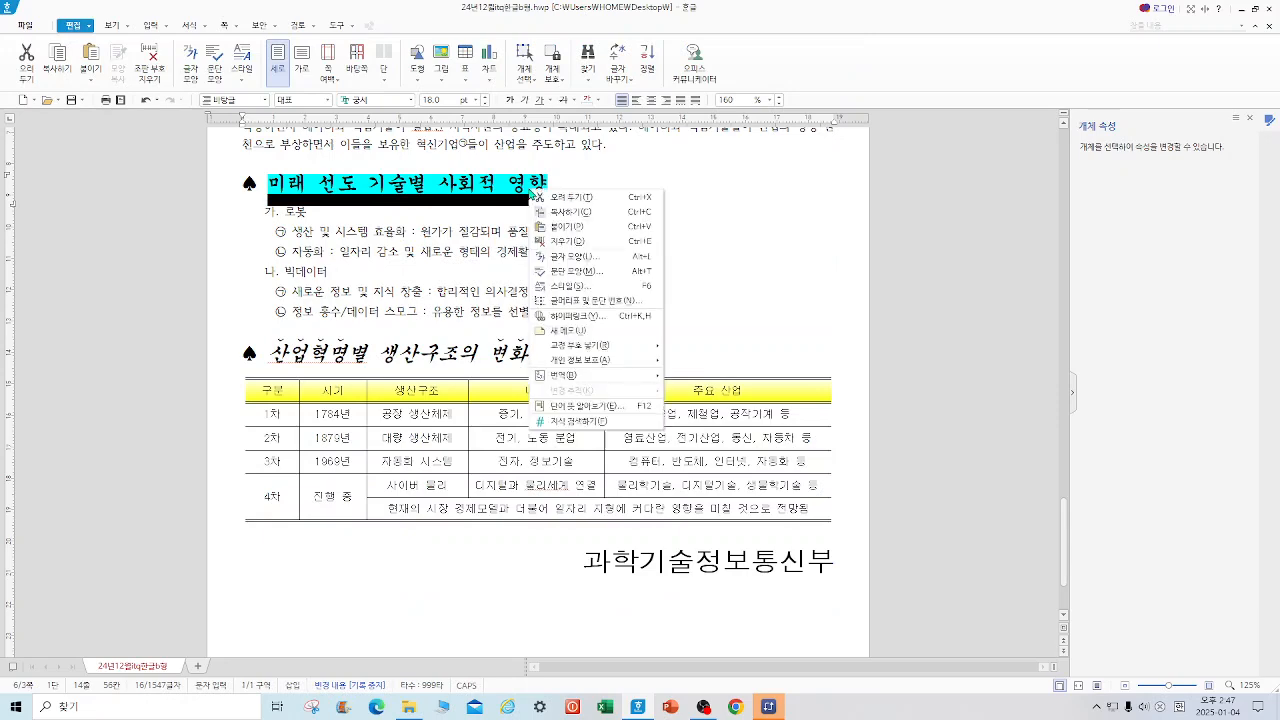
click(588, 257)
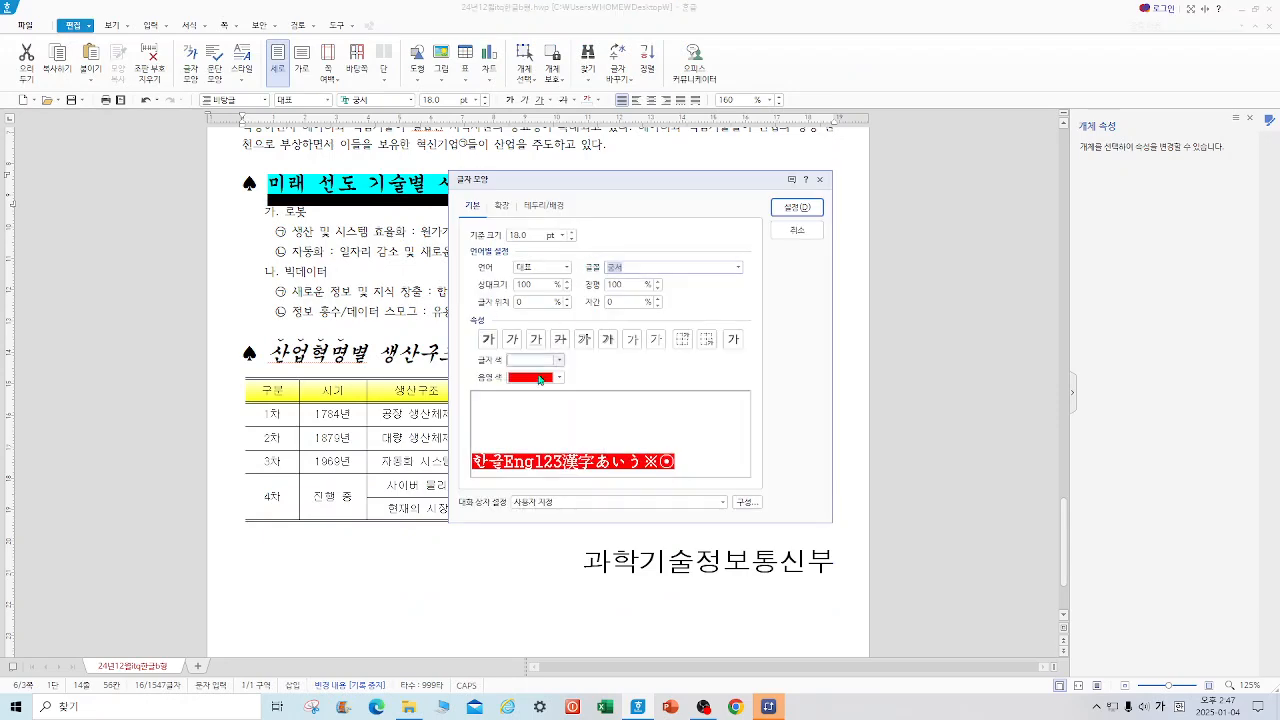
click(535, 378)
click(535, 392)
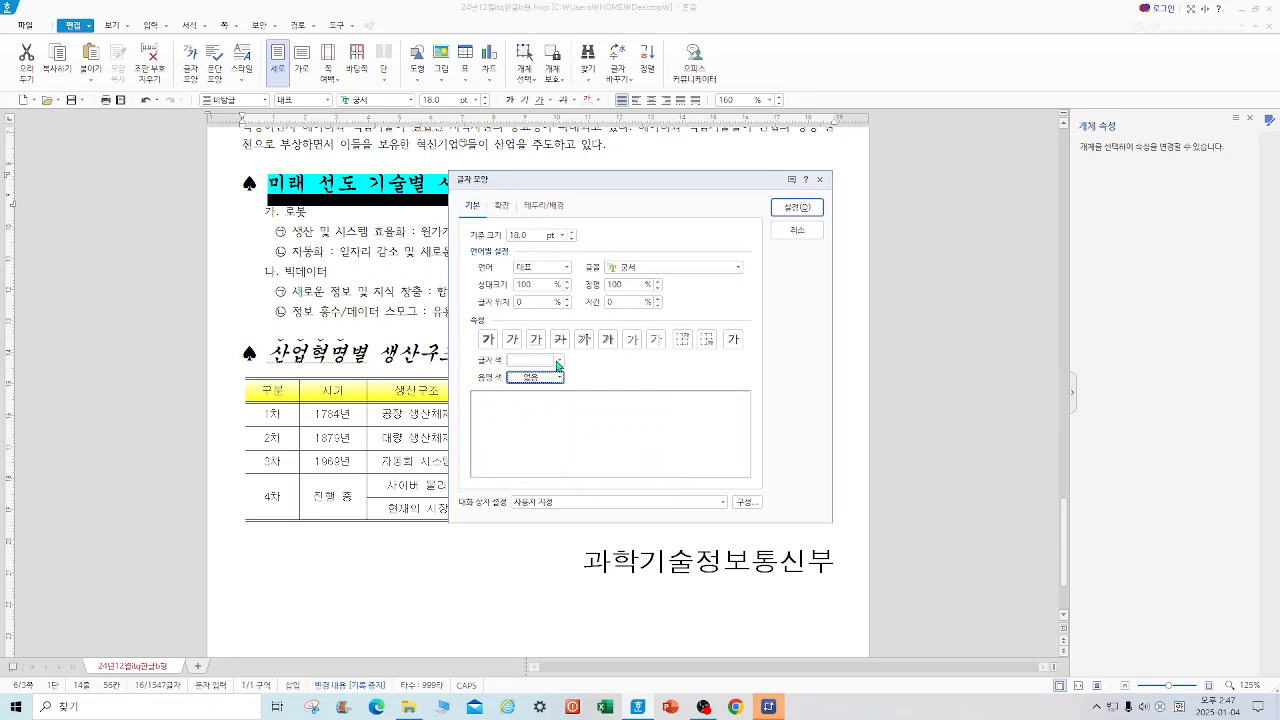
click(559, 360)
click(533, 402)
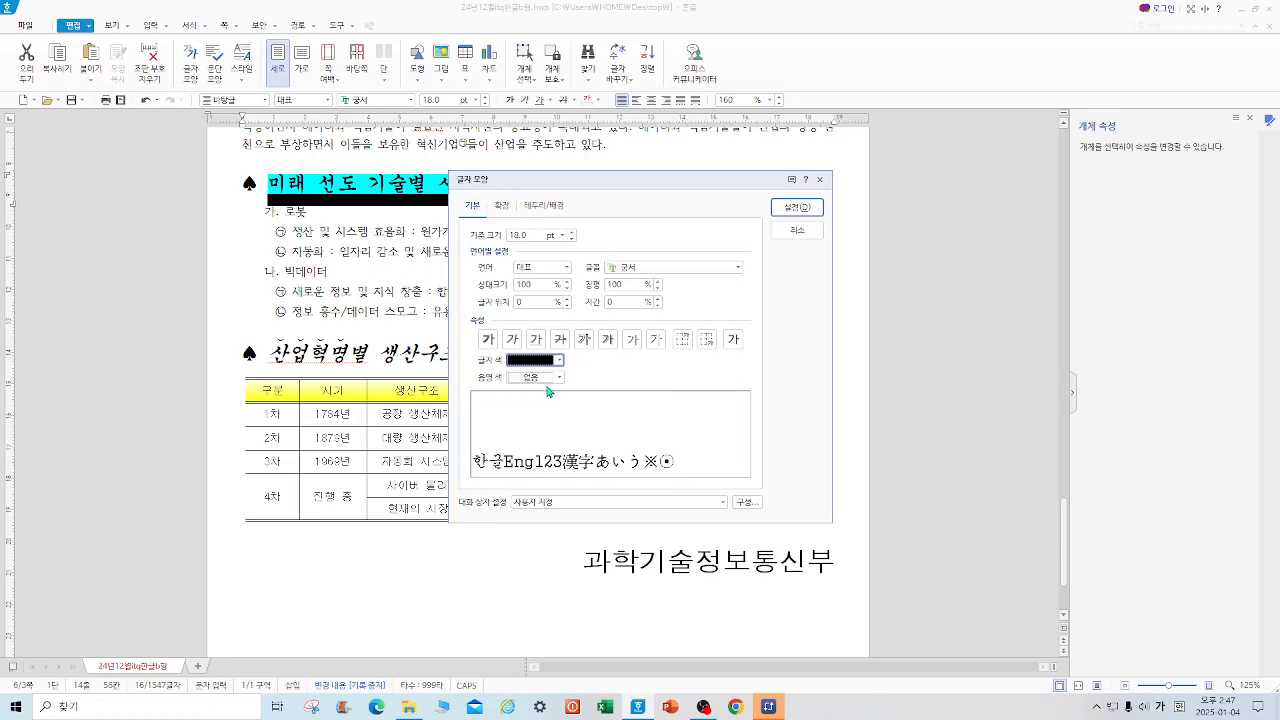
click(815, 210)
click(738, 207)
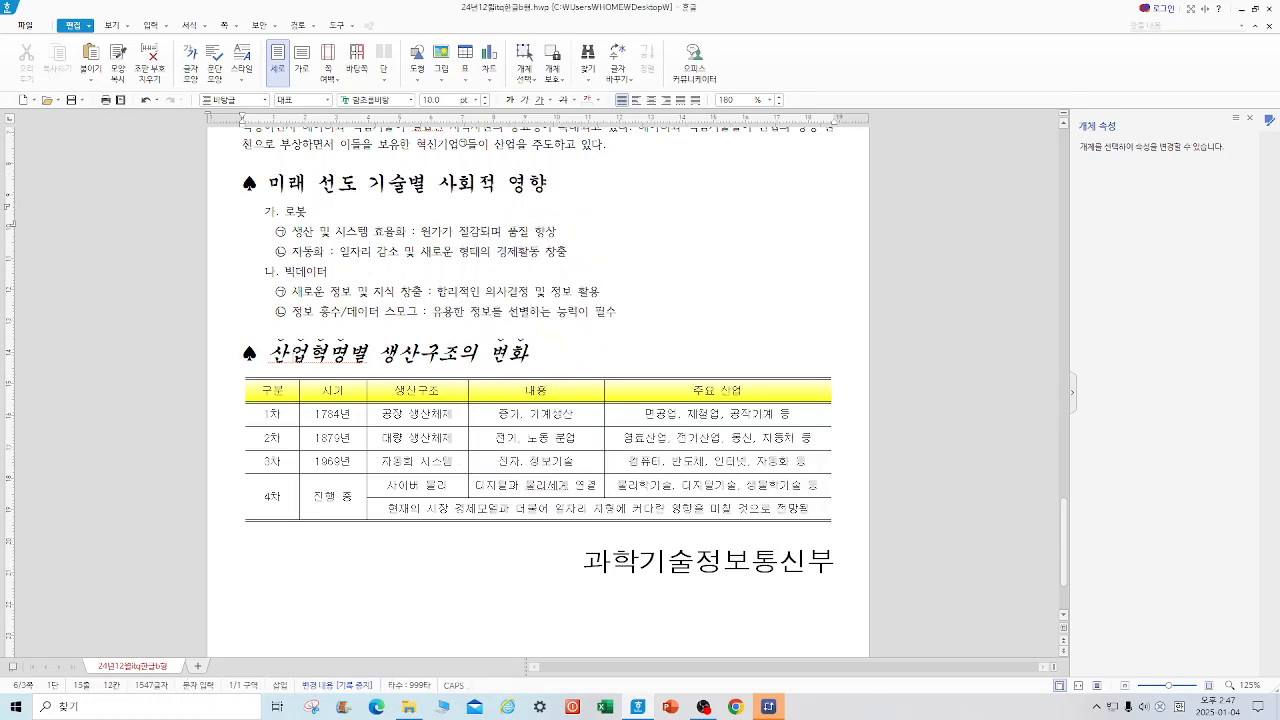
- Remove the emphasis marks above the heading "산업혁명별 생산구조의 변화"
drag(268, 352, 553, 359)
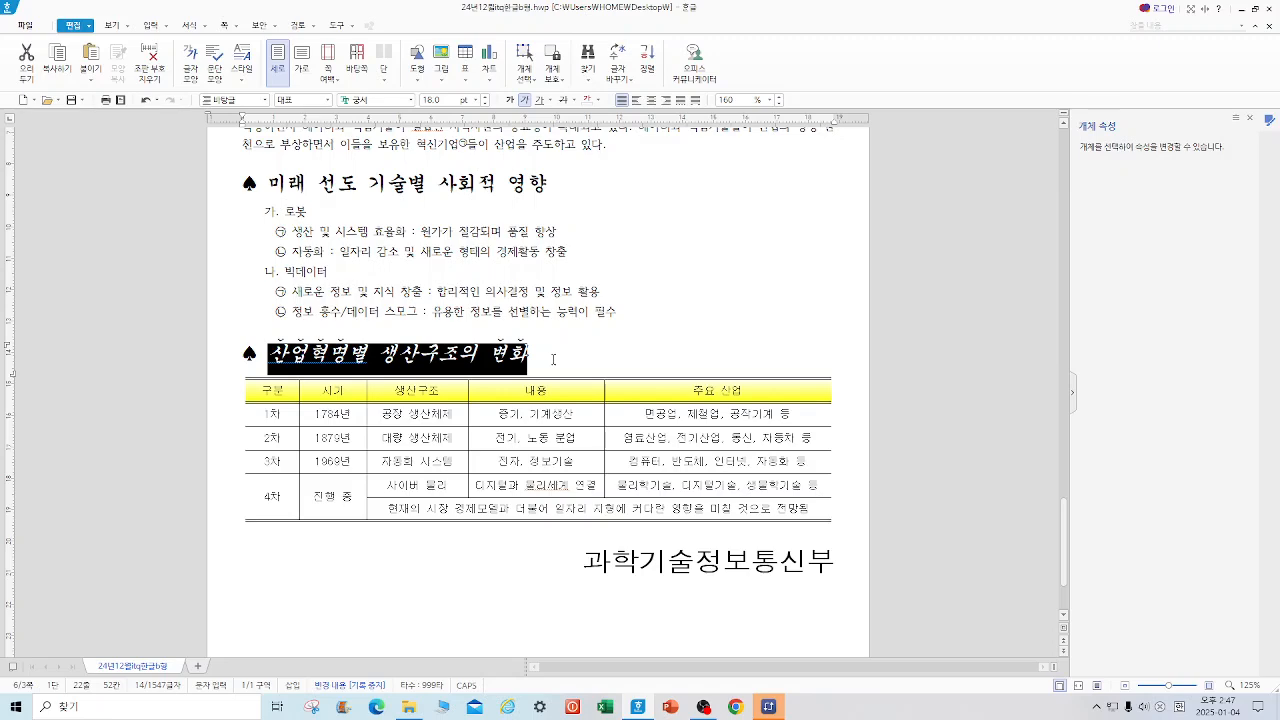
right_click(503, 361)
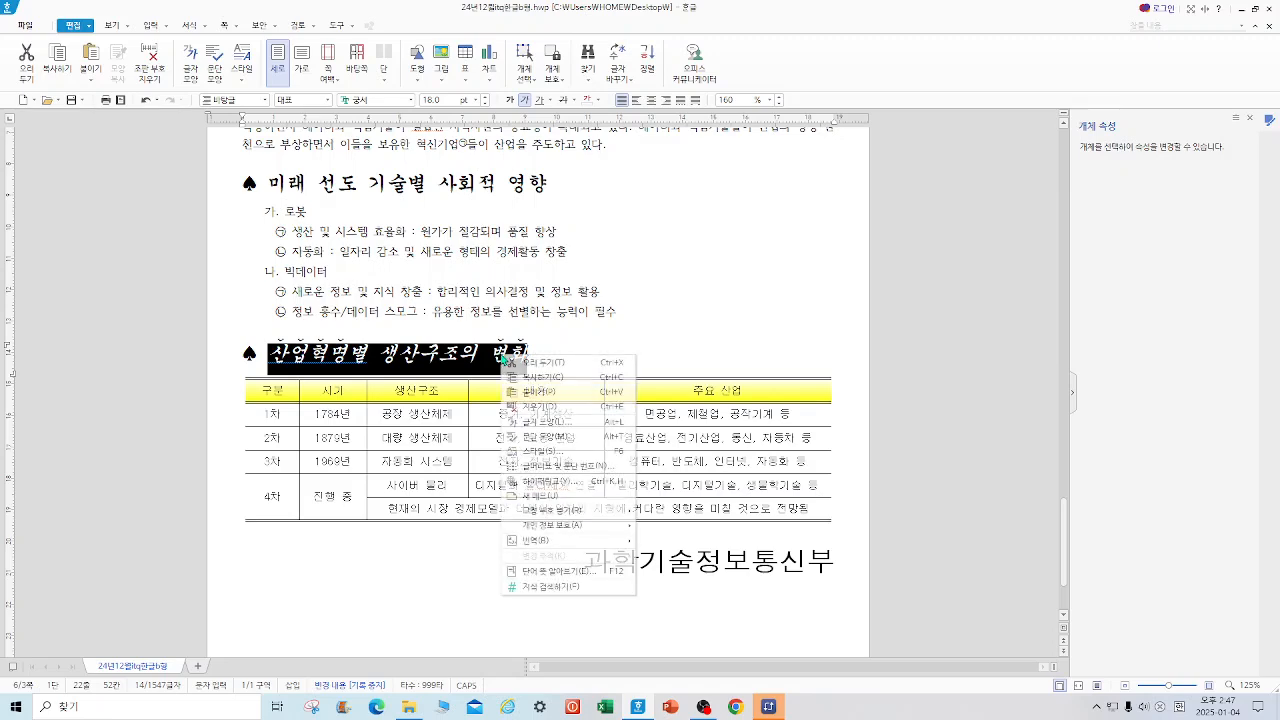
click(566, 423)
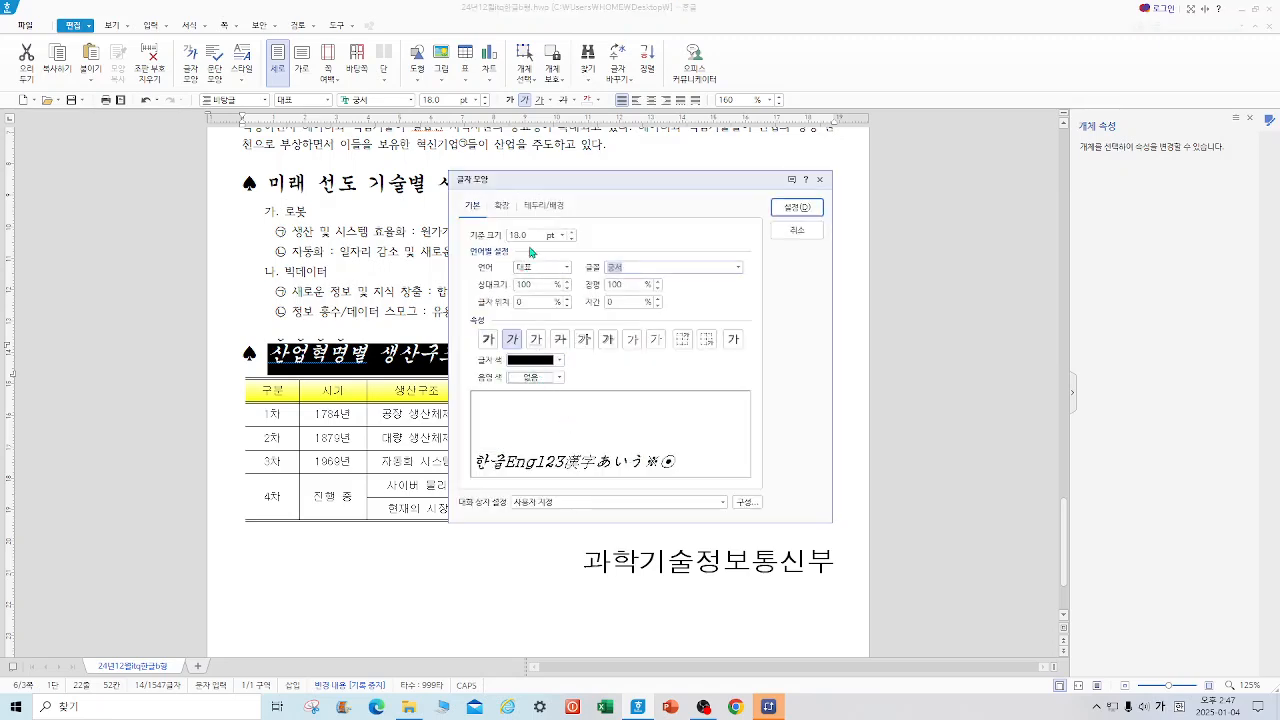
click(503, 208)
click(560, 403)
click(550, 423)
click(797, 207)
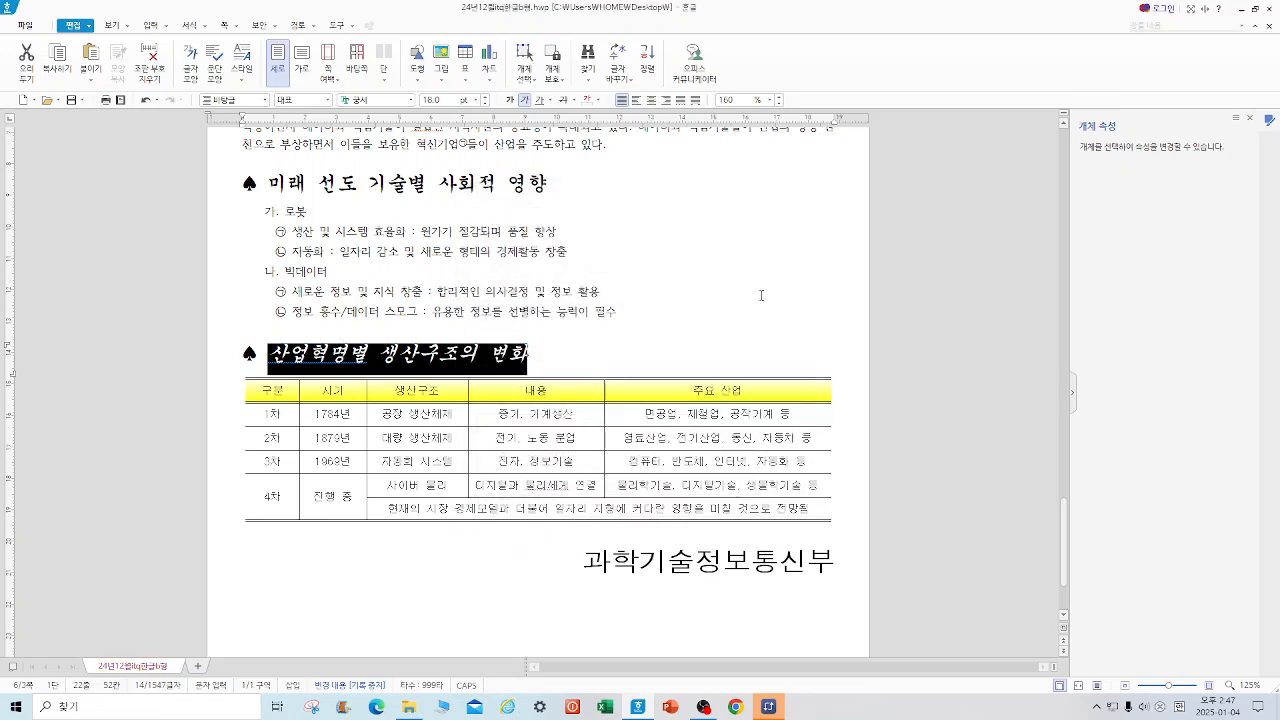
click(765, 288)
- Review the 덧말 넣기 settings for the title "4차 산업혁명으로 인한 미래사회" and close them without changes
drag(1065, 540, 972, 480)
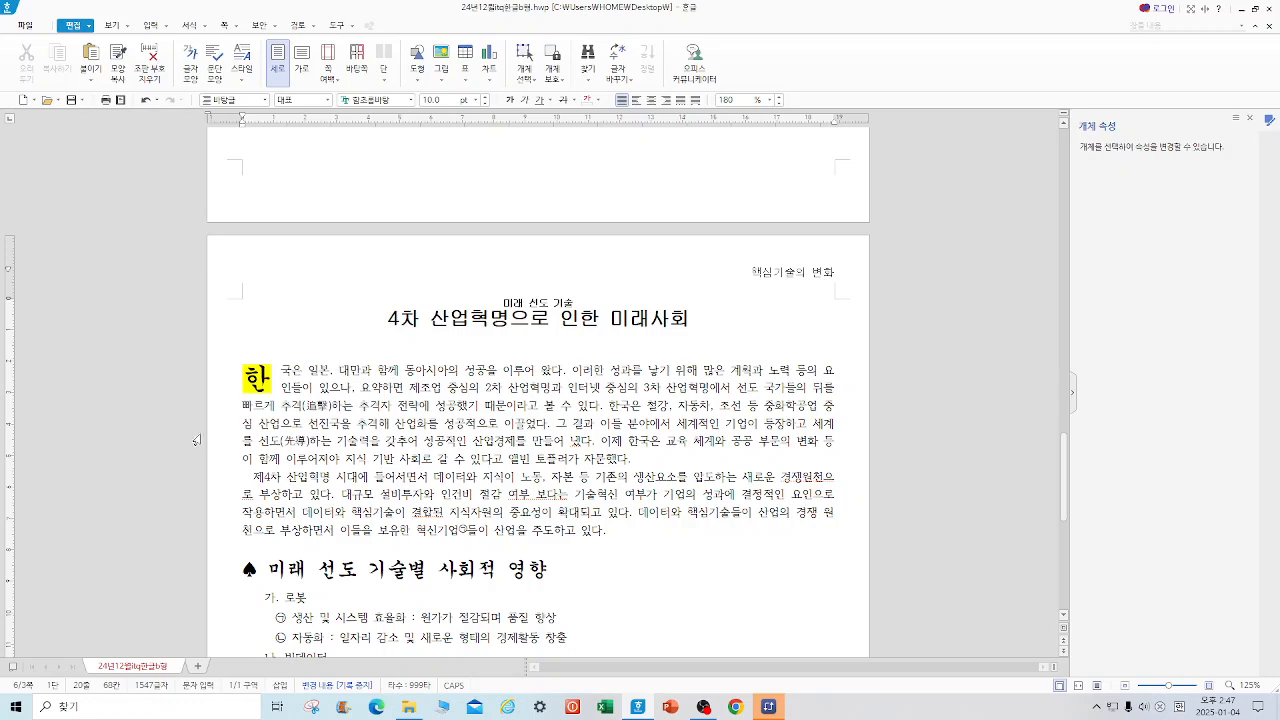
triple_click(630, 338)
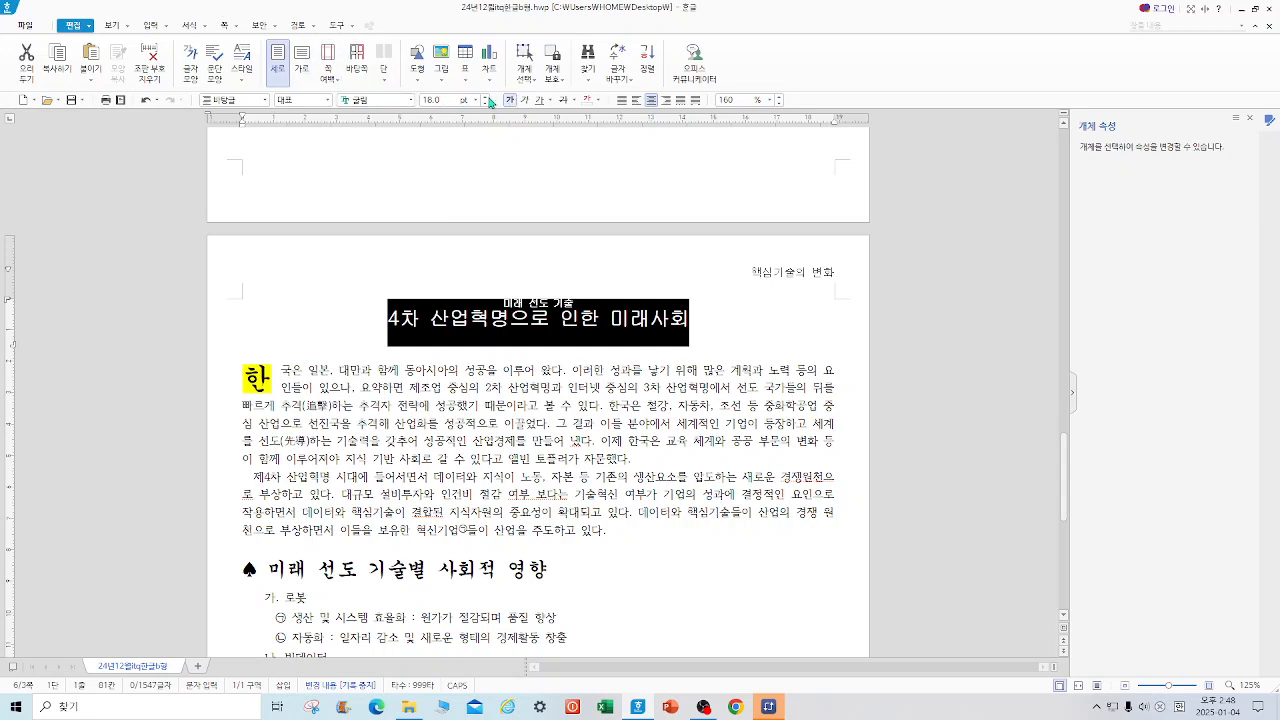
click(166, 28)
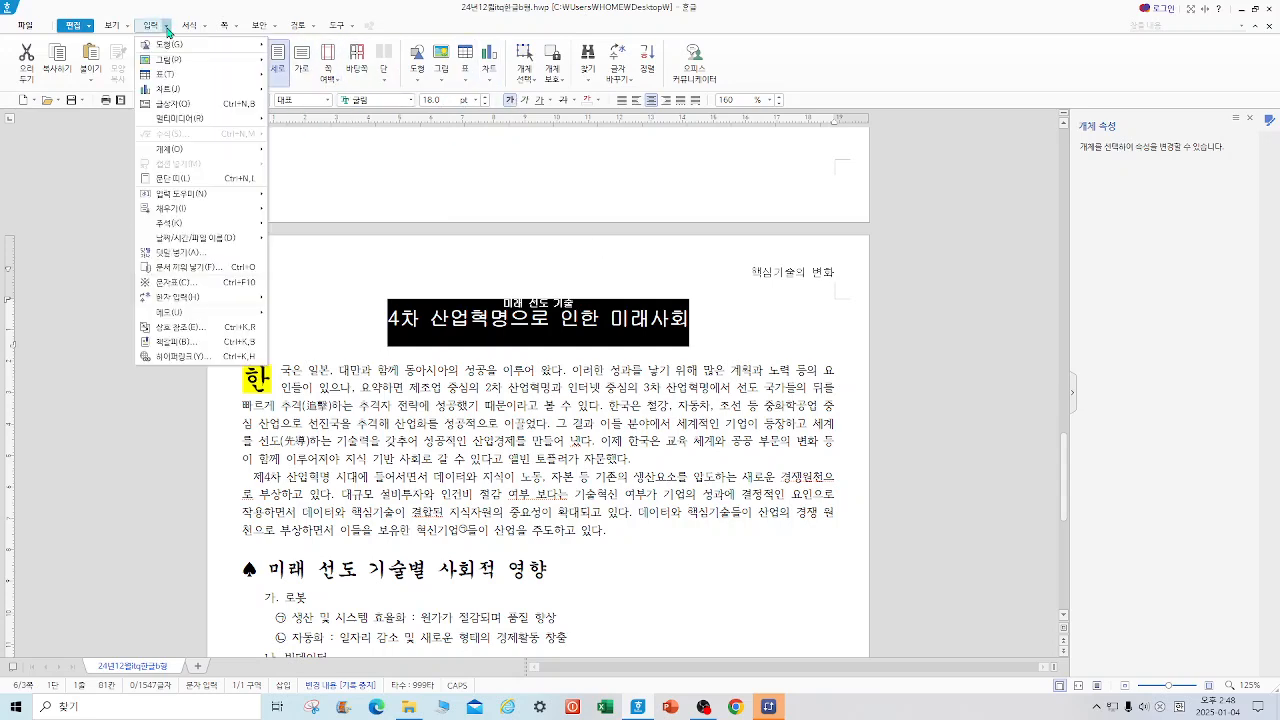
click(206, 253)
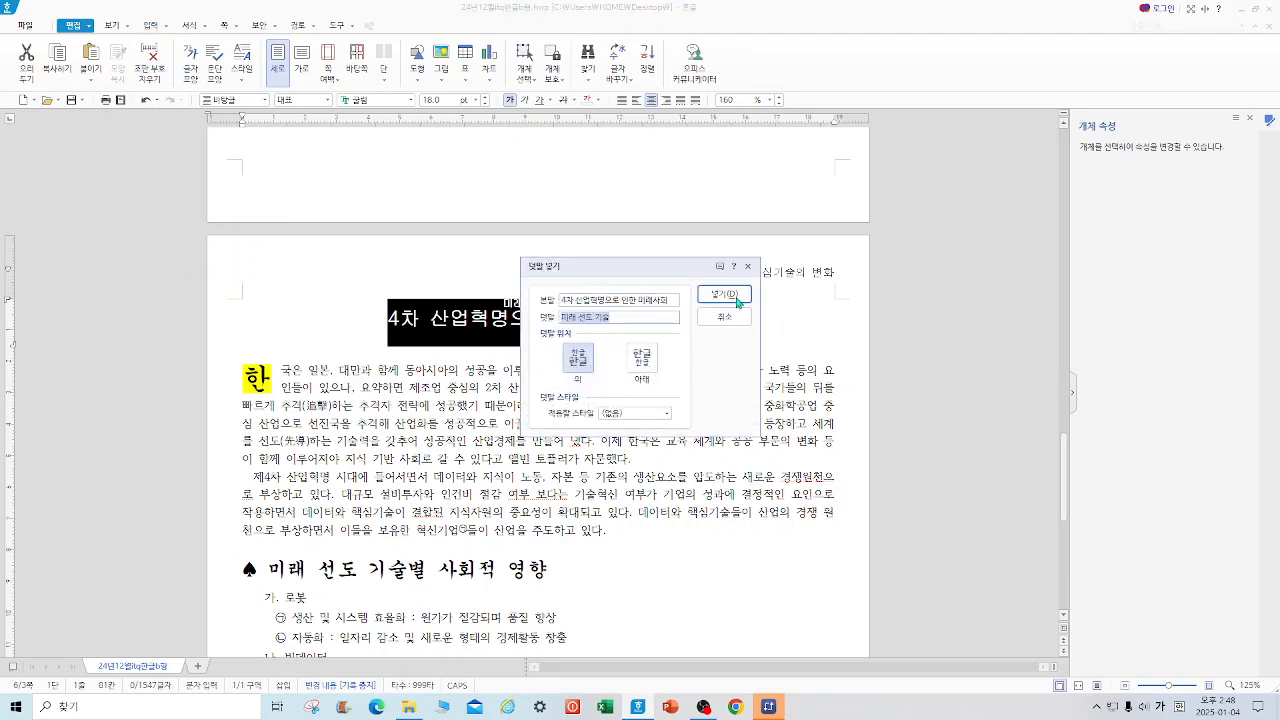
click(748, 266)
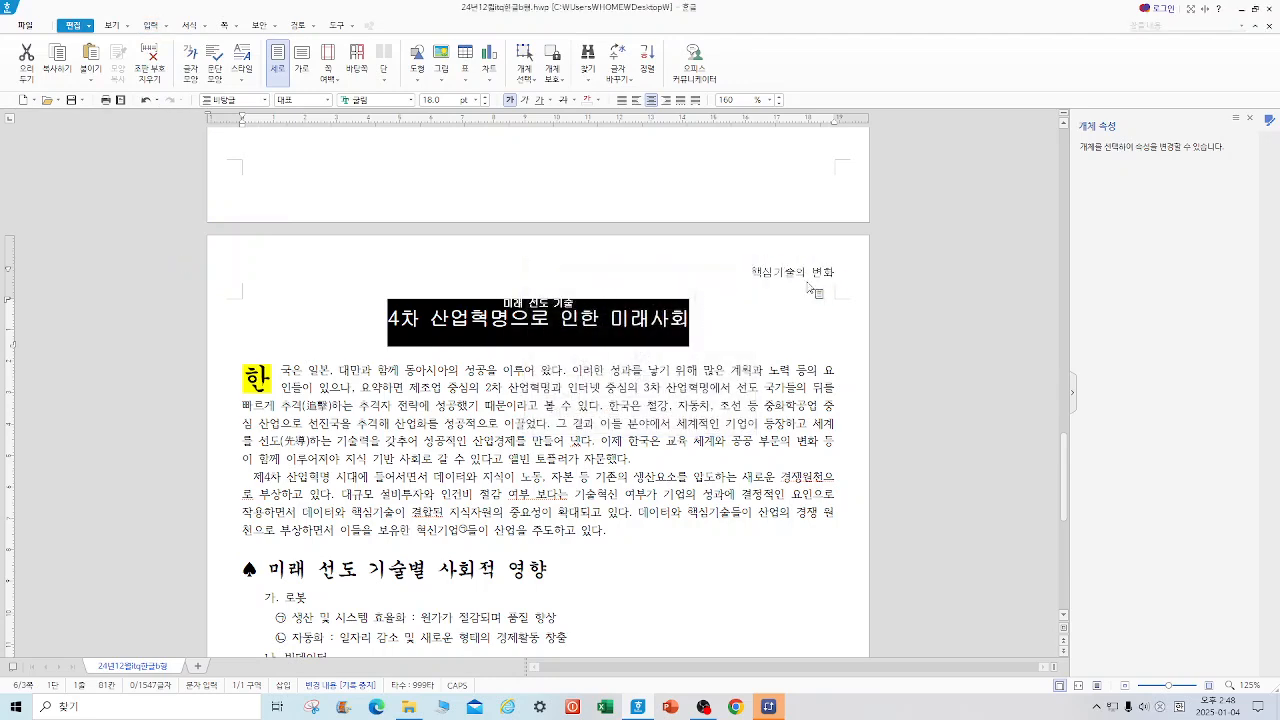
click(784, 319)
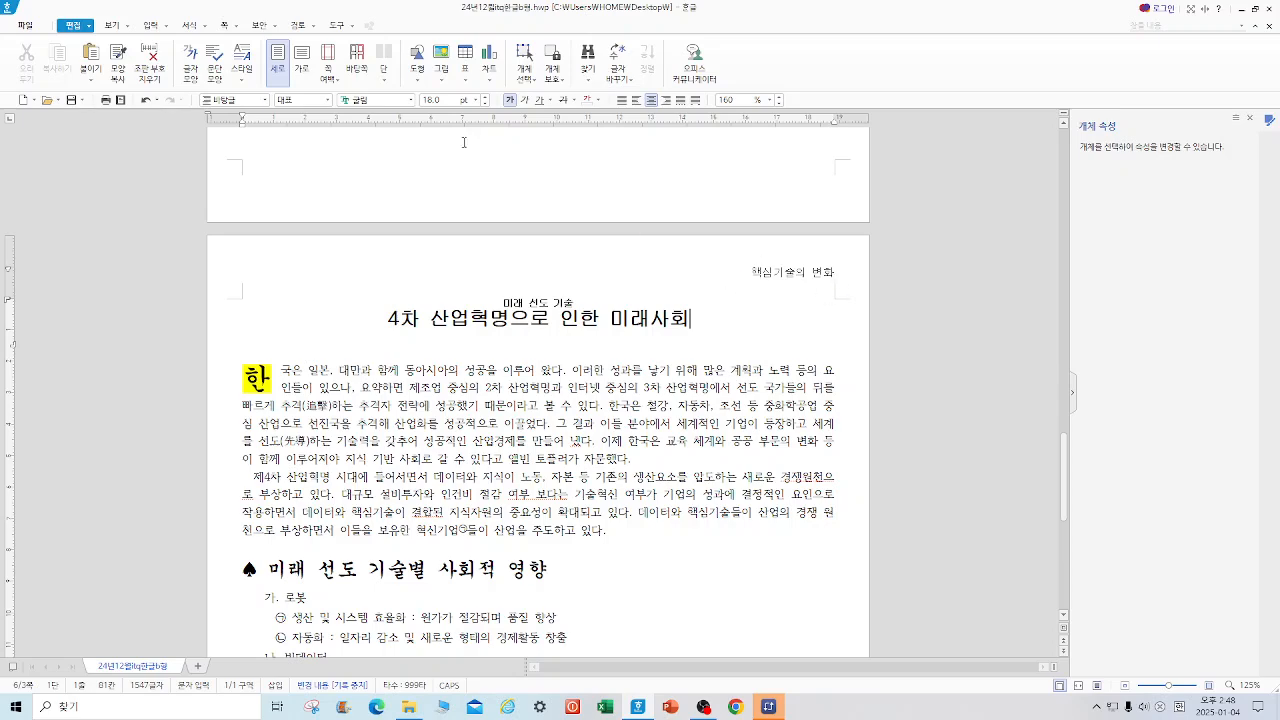
- Review the 머리말/꼬리말 options for the page header and close them without creating one
click(224, 25)
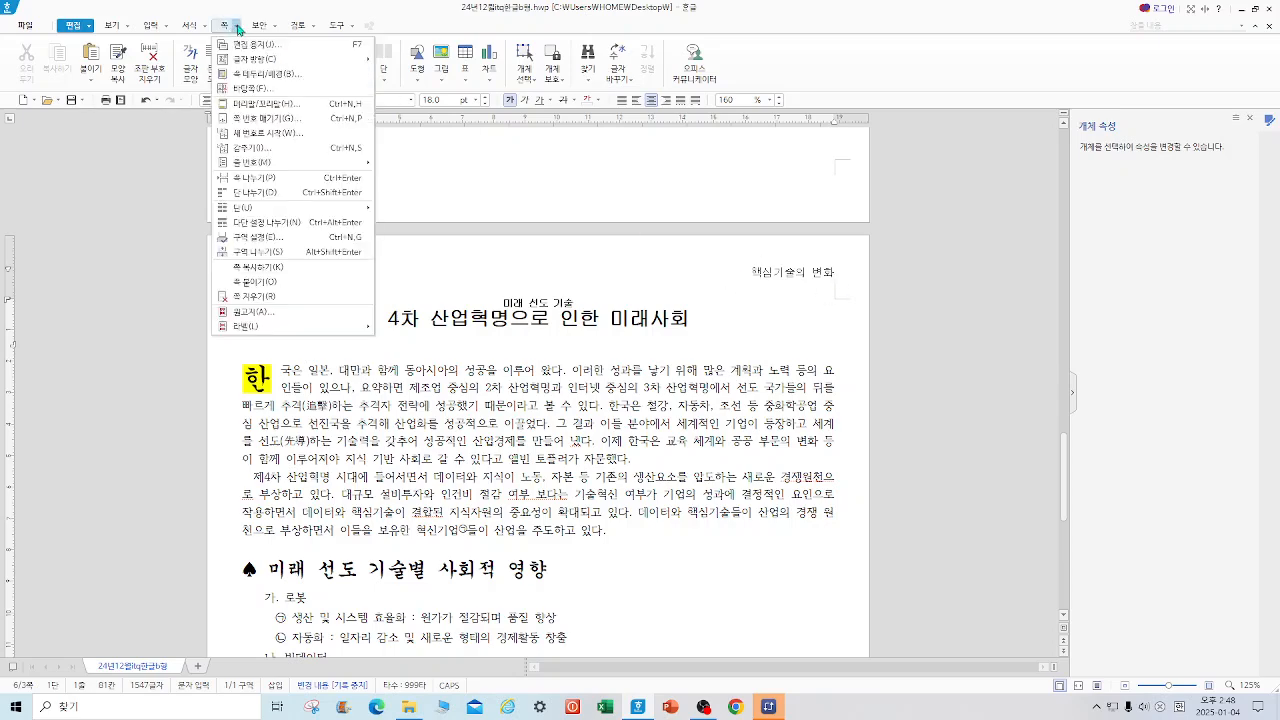
click(262, 103)
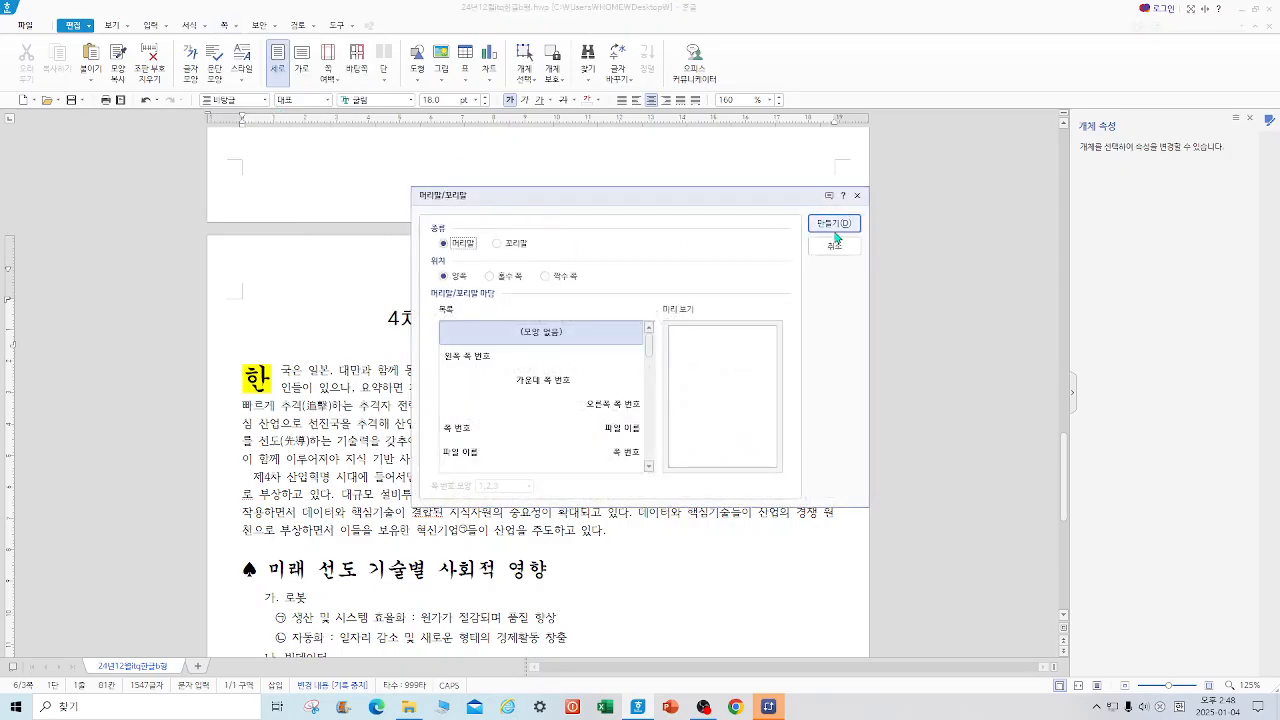
click(857, 195)
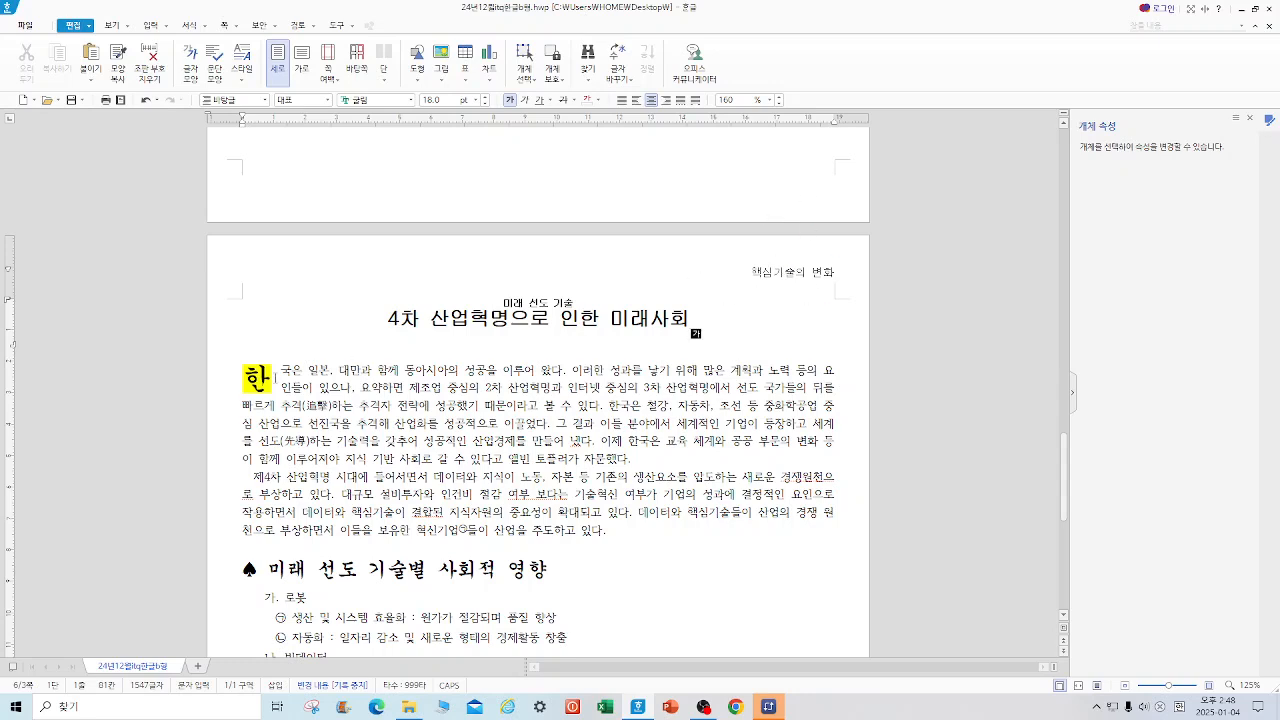
- Remove the drop cap from the first body paragraph, setting its fill colour (면 색) to 없음 and its shape to none
click(224, 25)
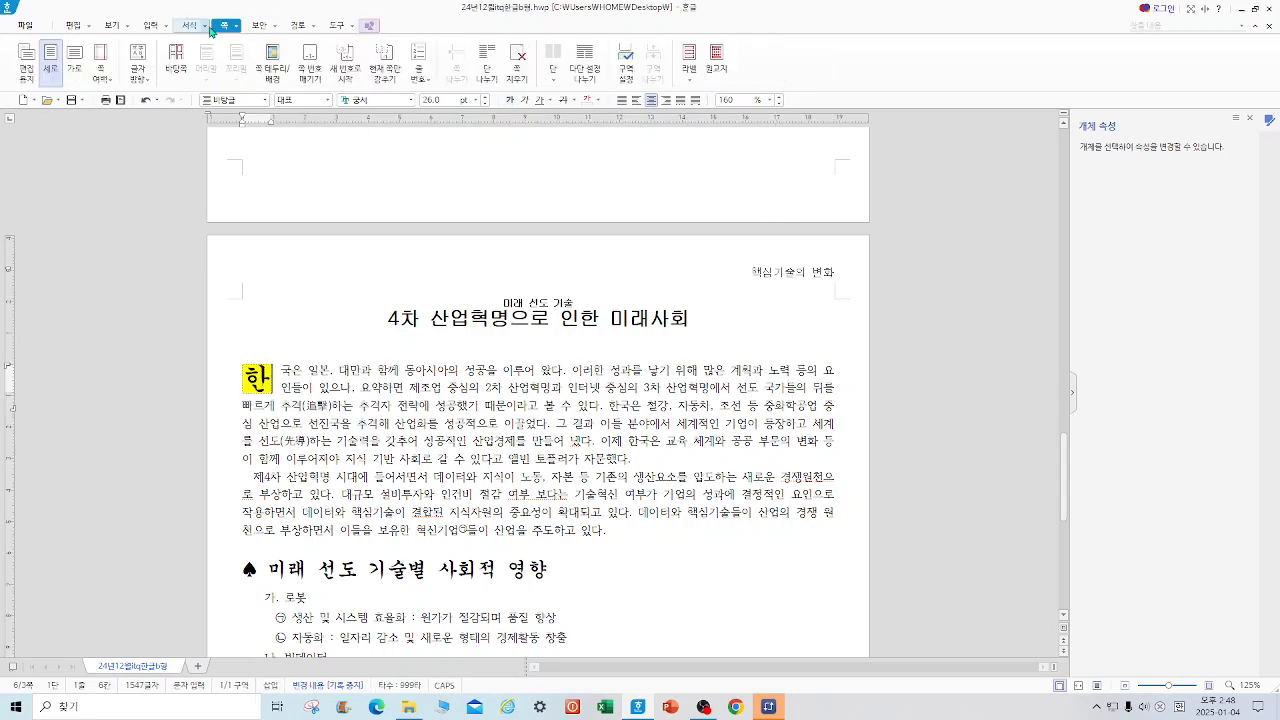
click(206, 27)
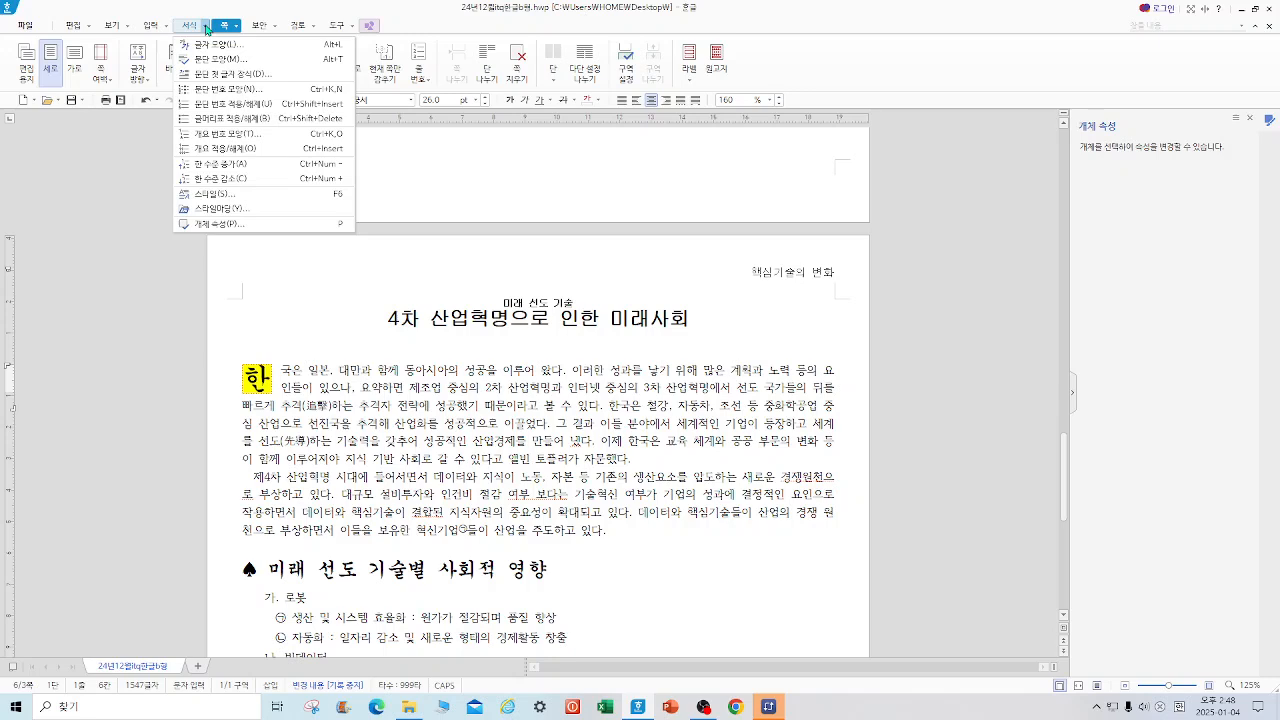
click(253, 73)
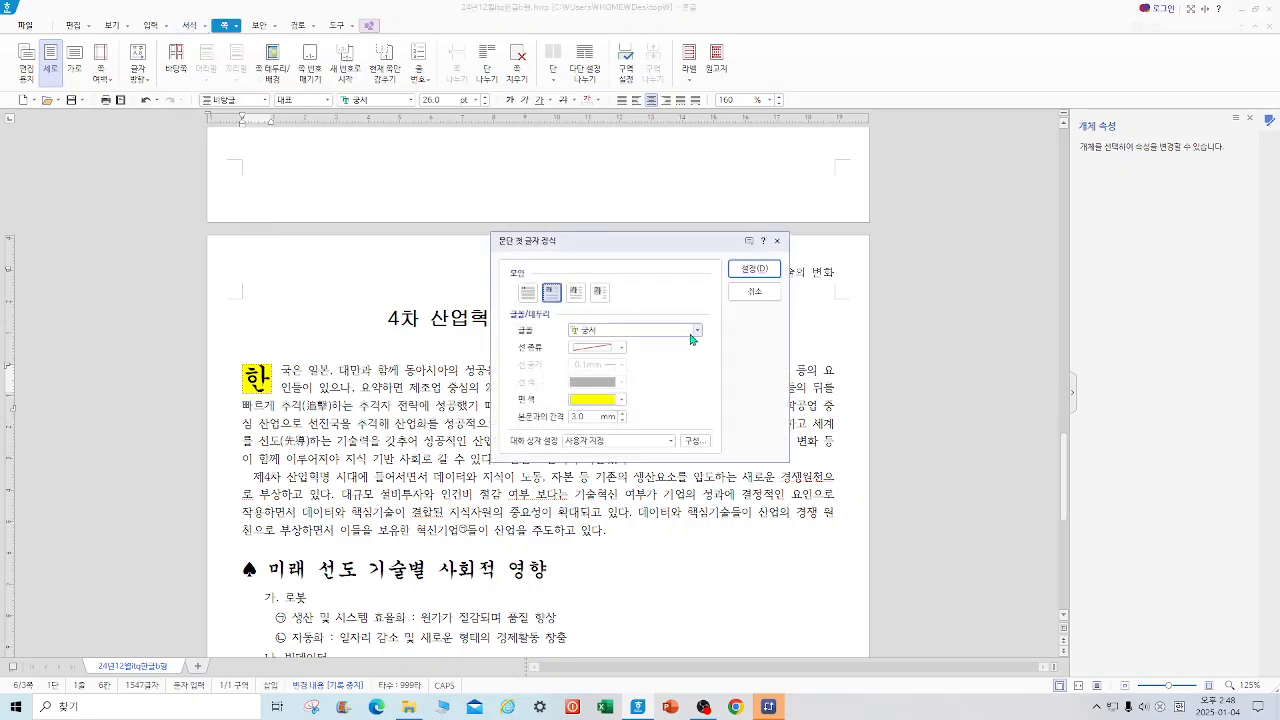
click(621, 400)
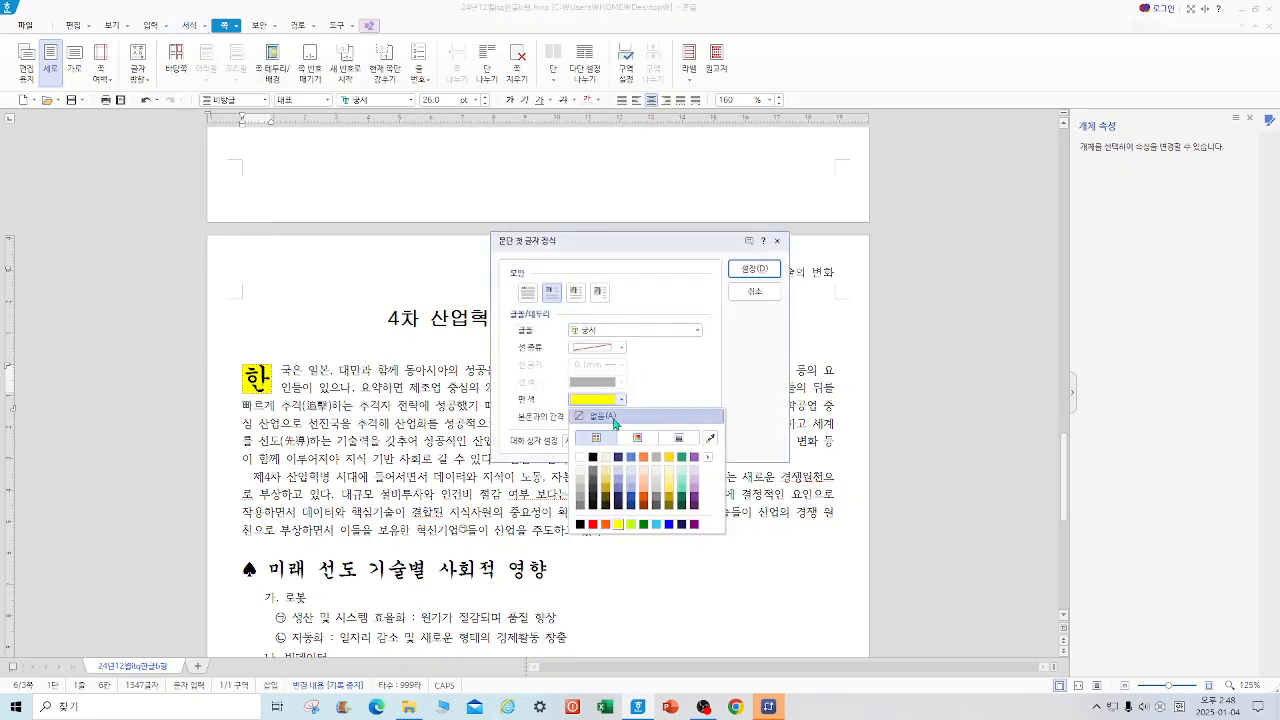
click(614, 416)
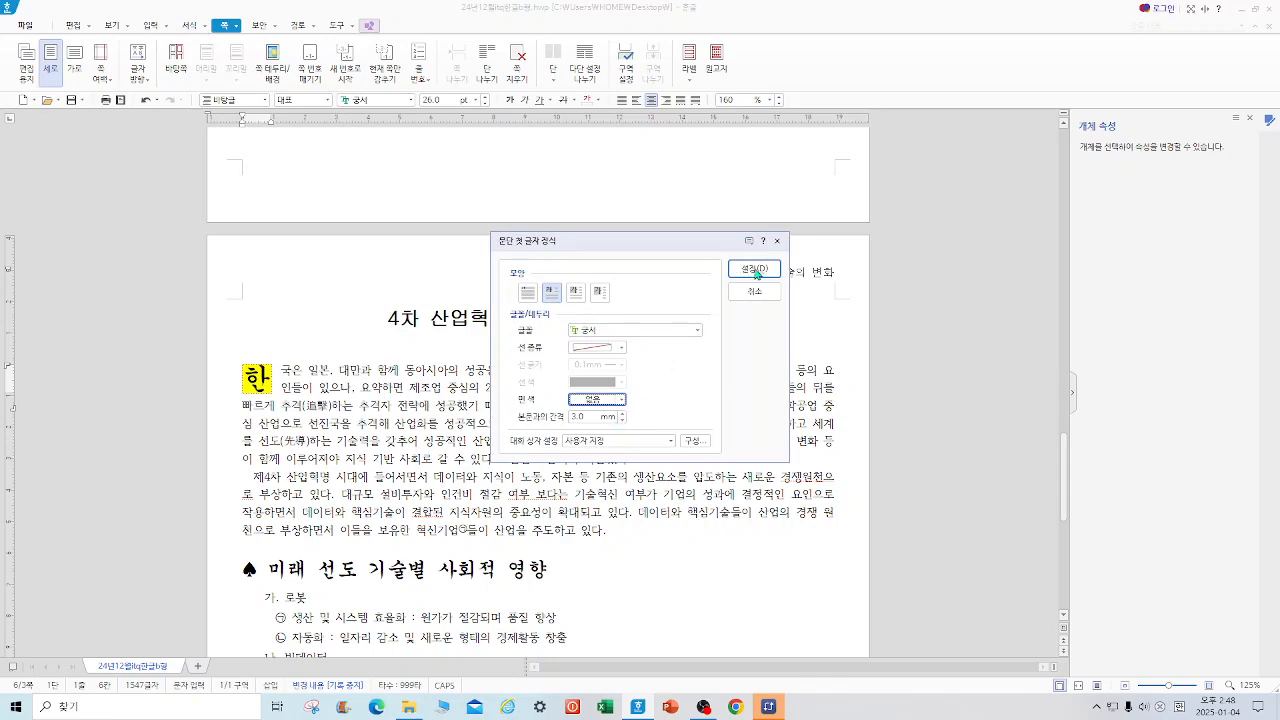
click(528, 294)
click(753, 269)
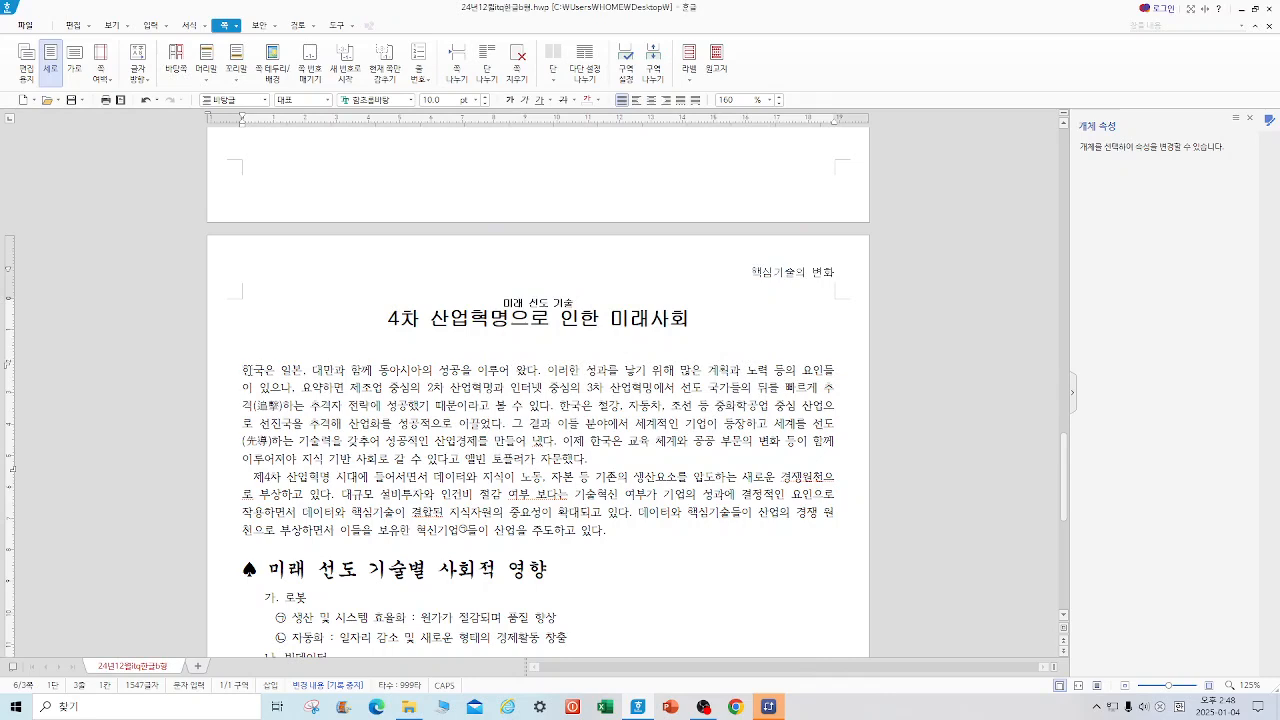
- Apply a two-line drop cap to the first body paragraph with the 궁서 font and a yellow fill
click(226, 25)
mouse_move(204, 26)
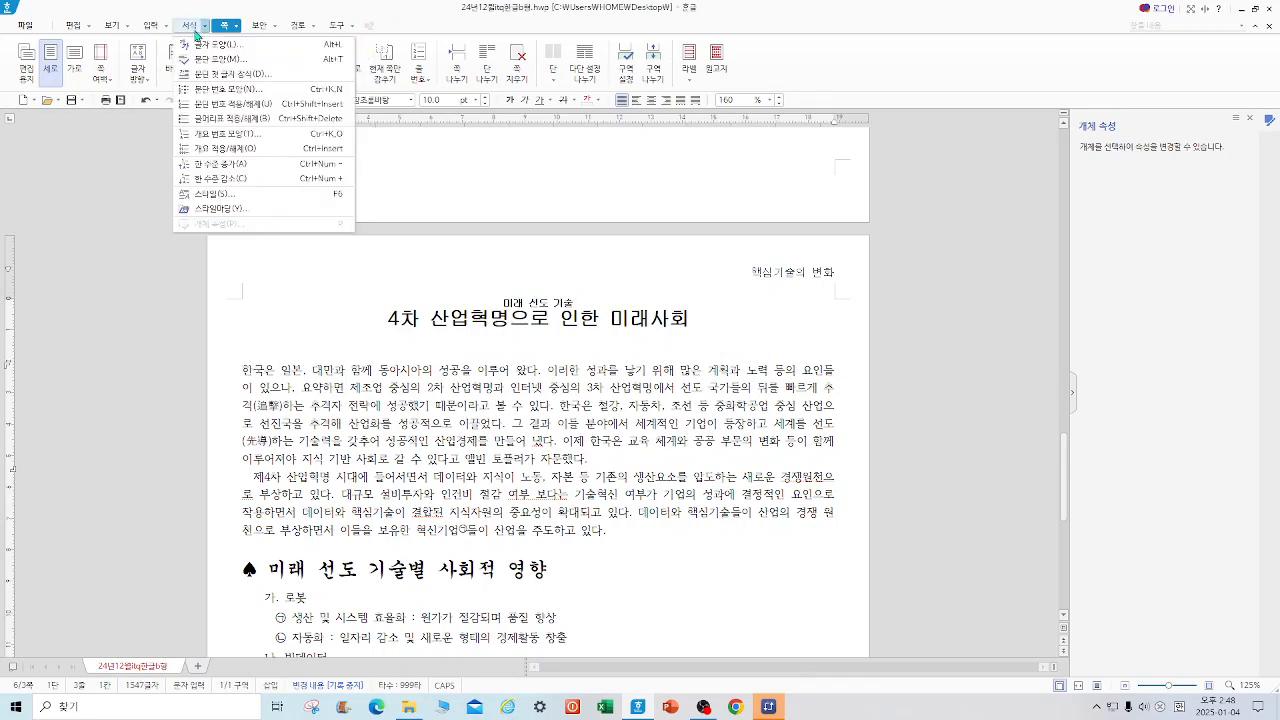
click(209, 75)
click(551, 292)
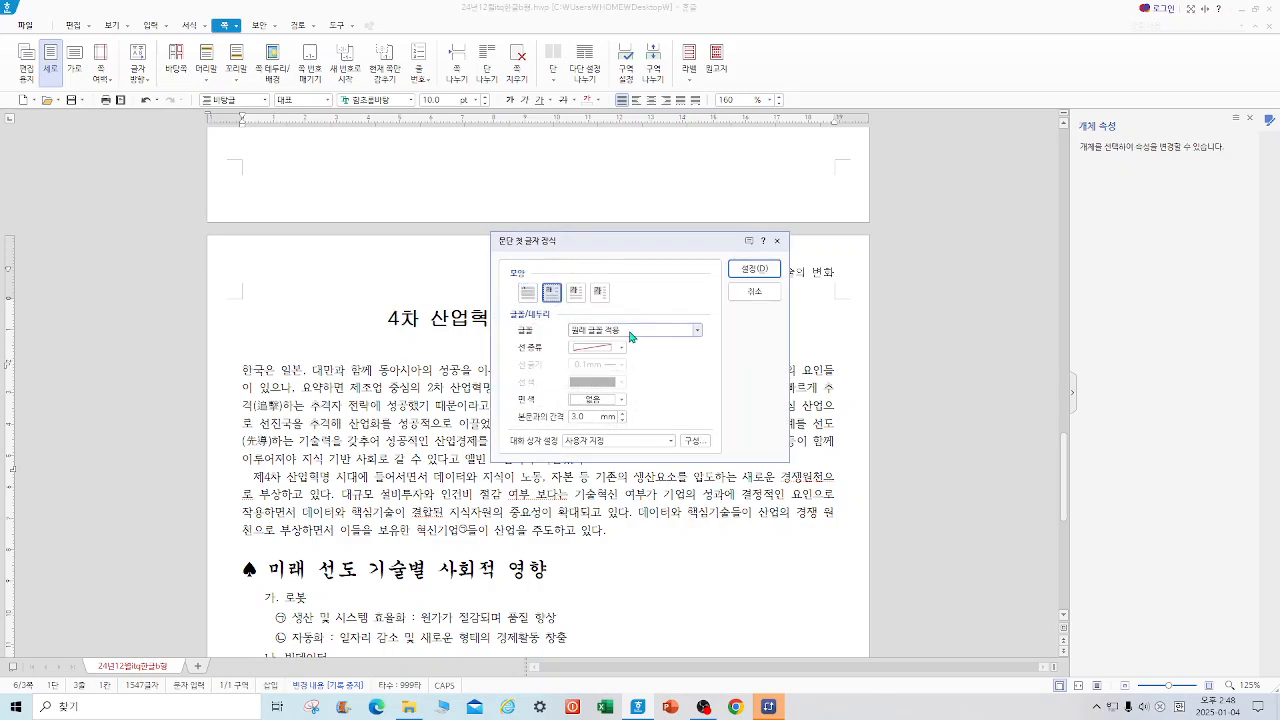
click(631, 333)
click(600, 404)
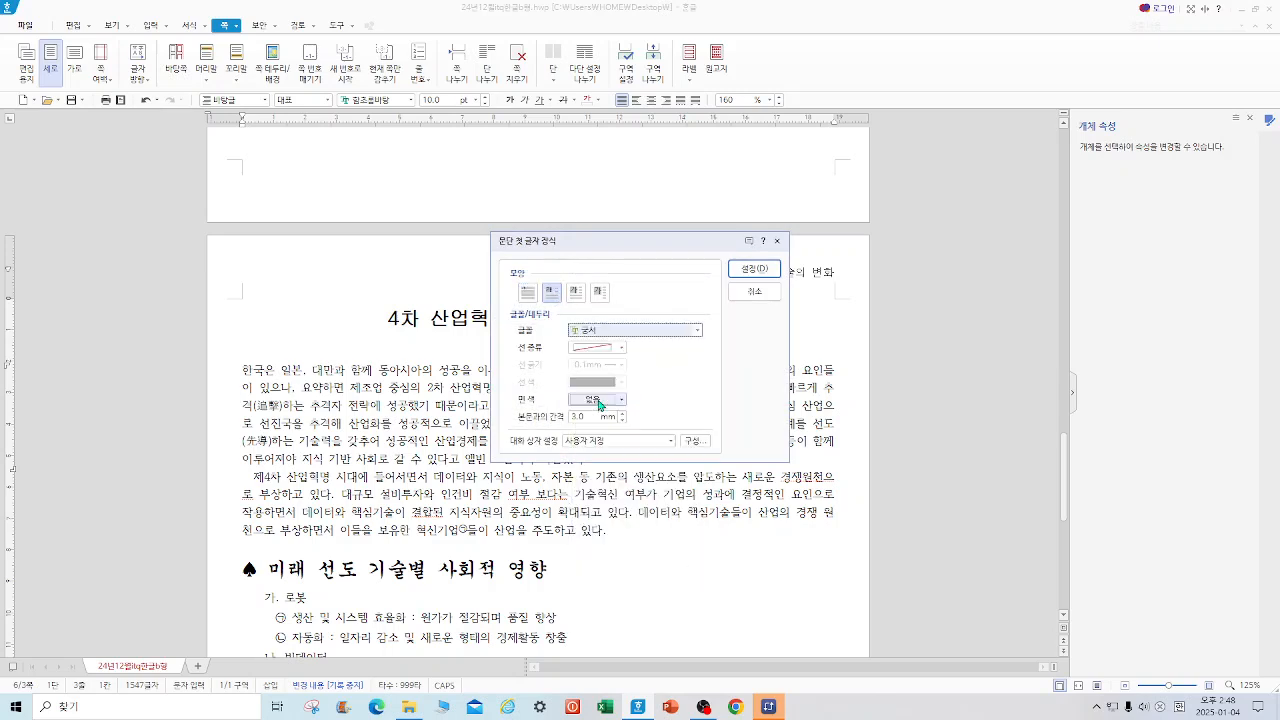
click(620, 400)
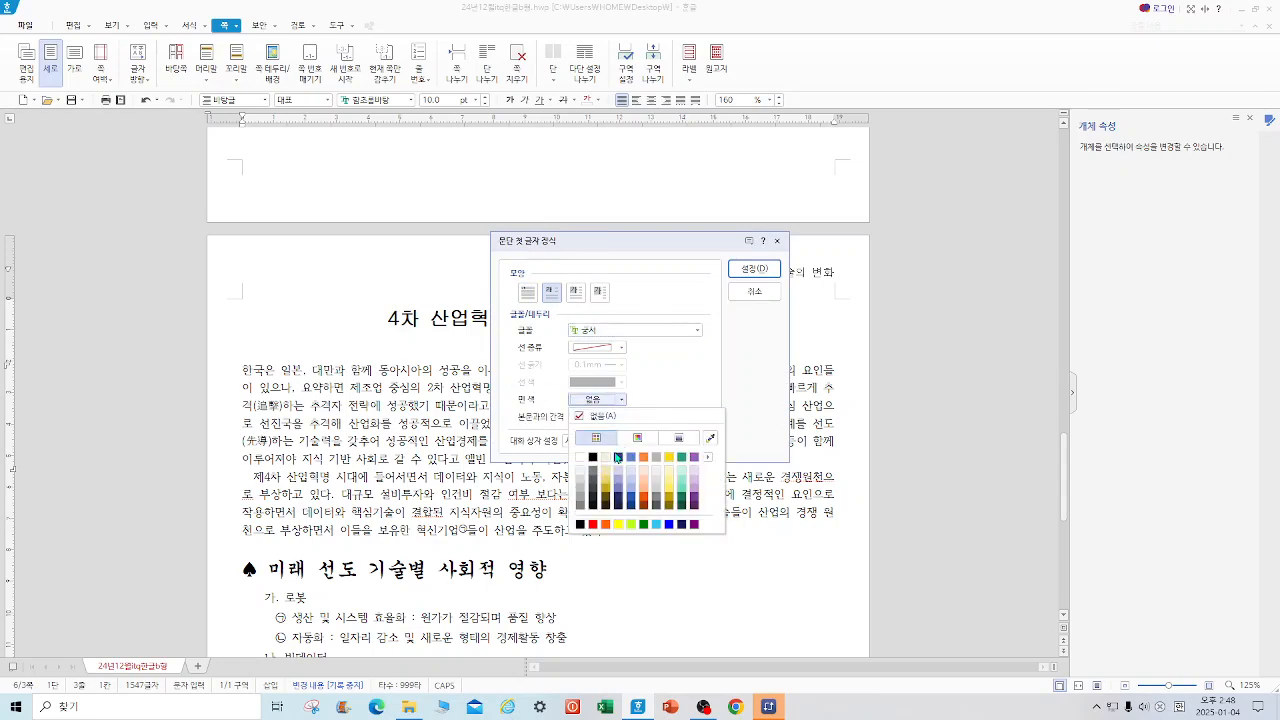
click(620, 525)
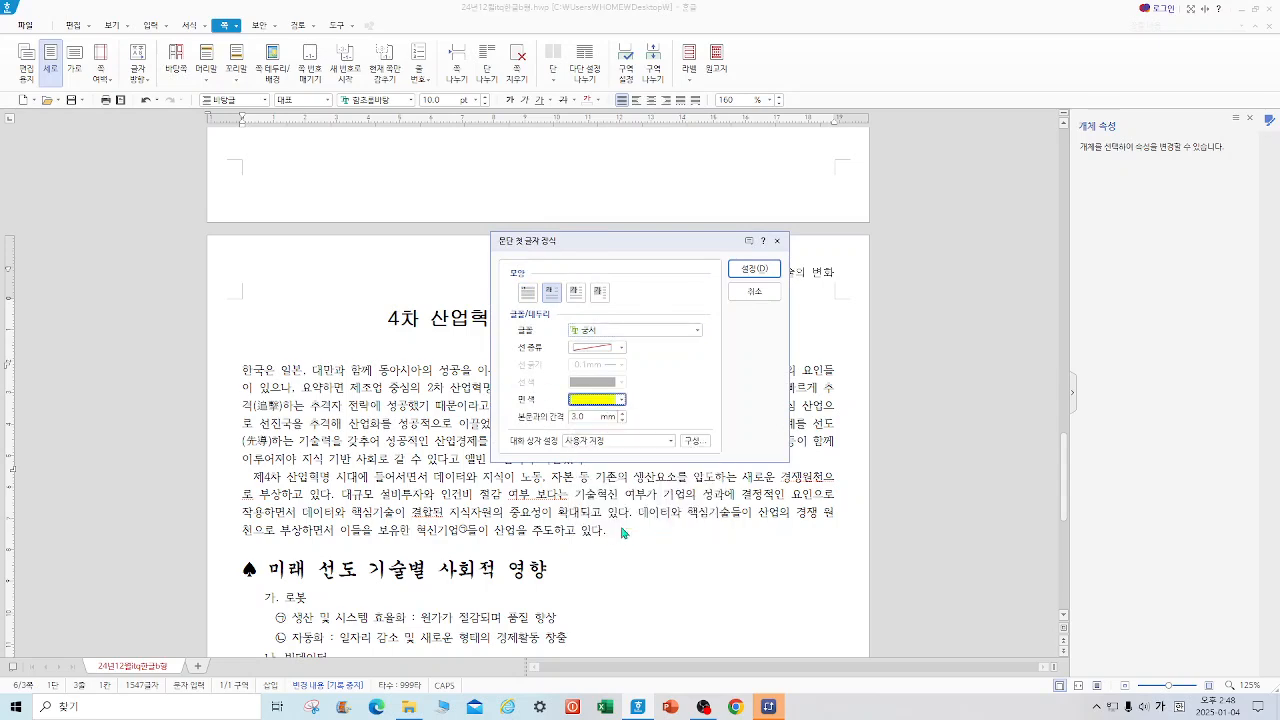
click(752, 269)
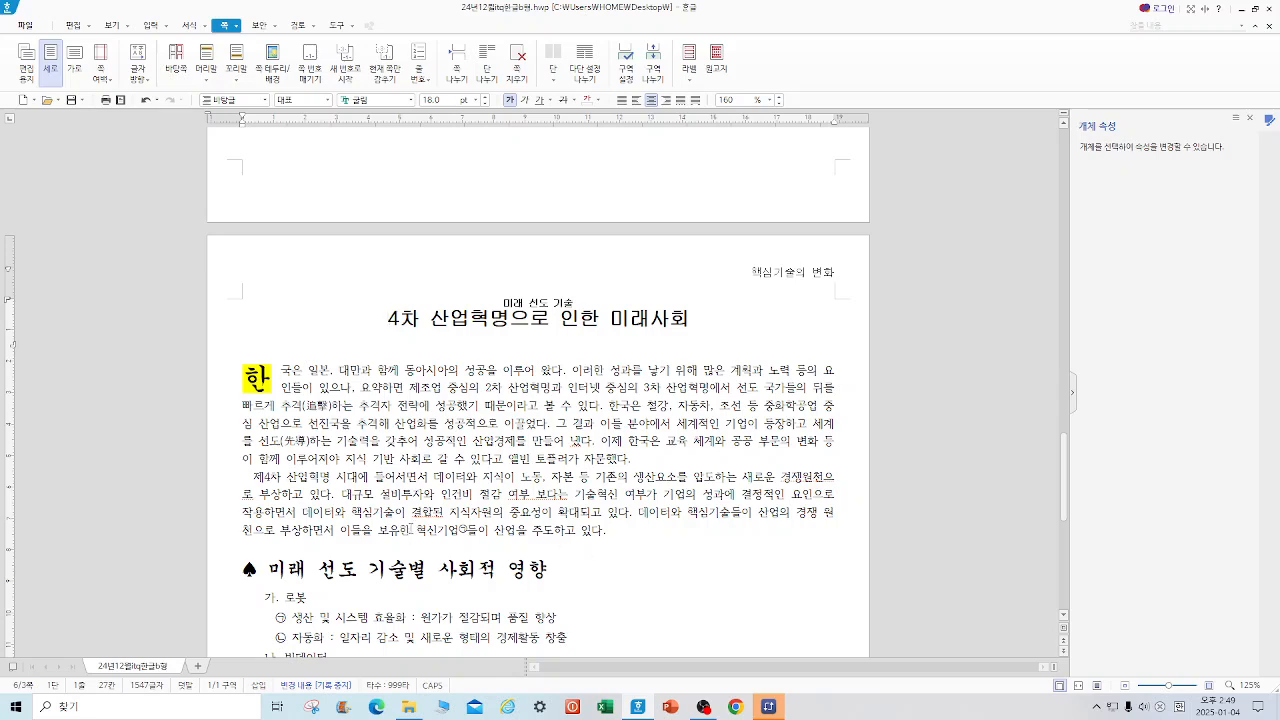
- Delete the existing footnote attached to "혁신기업" at the end of the second body paragraph
click(465, 530)
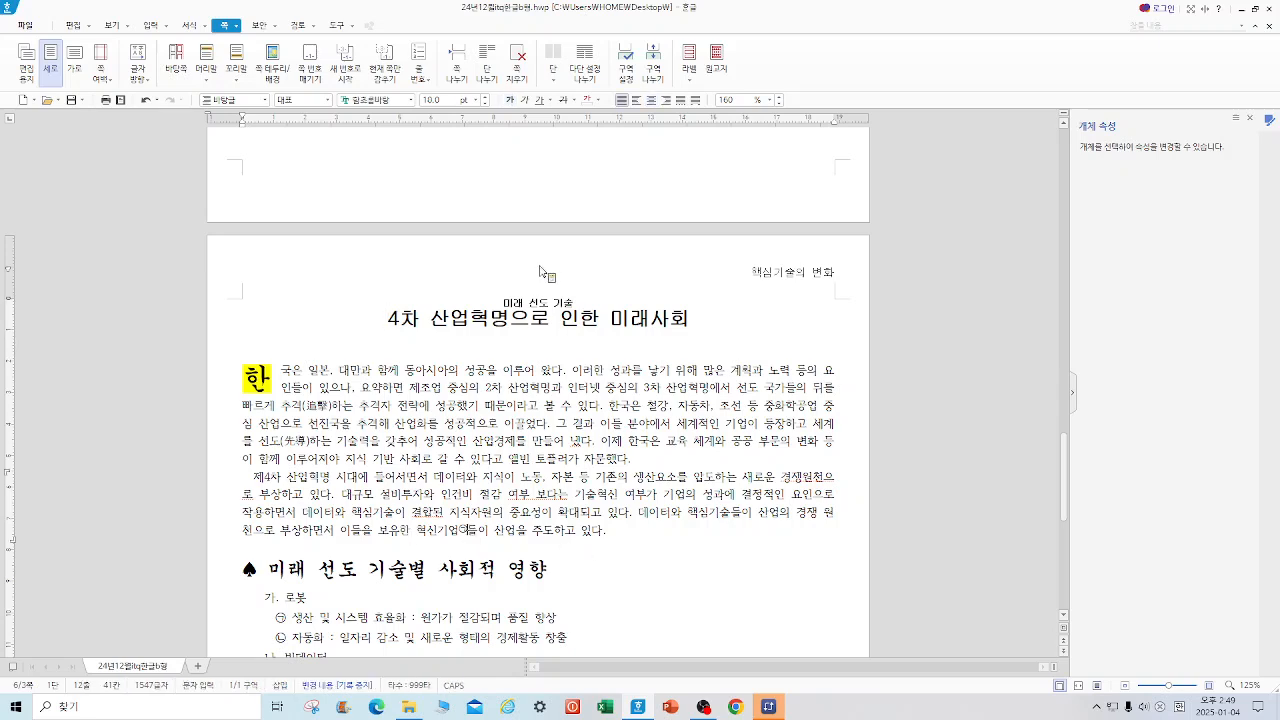
click(168, 27)
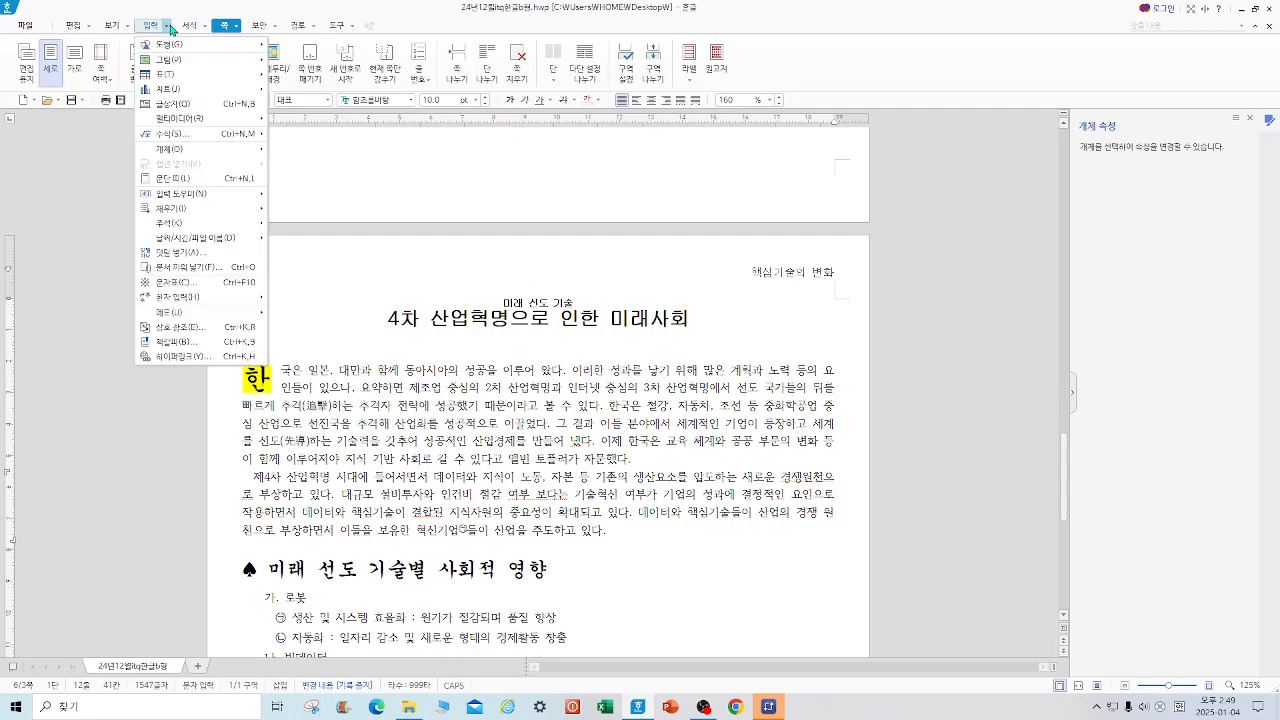
mouse_move(177, 30)
mouse_move(215, 222)
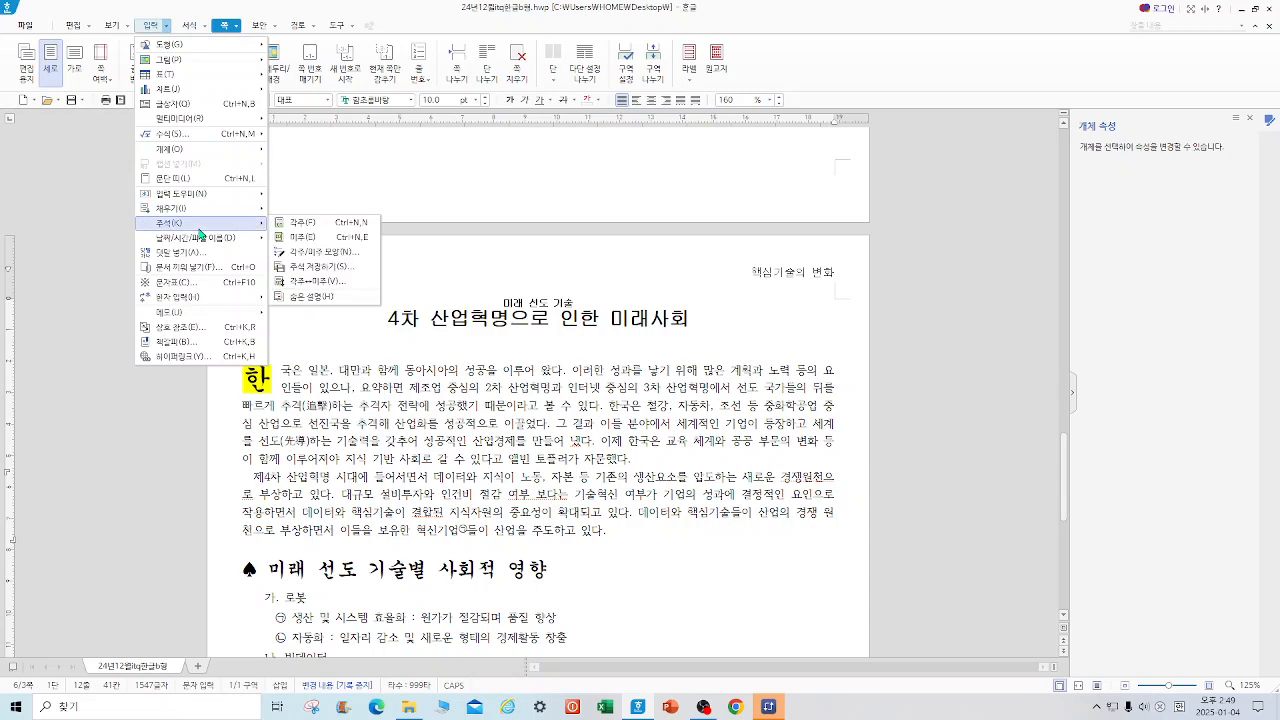
click(103, 127)
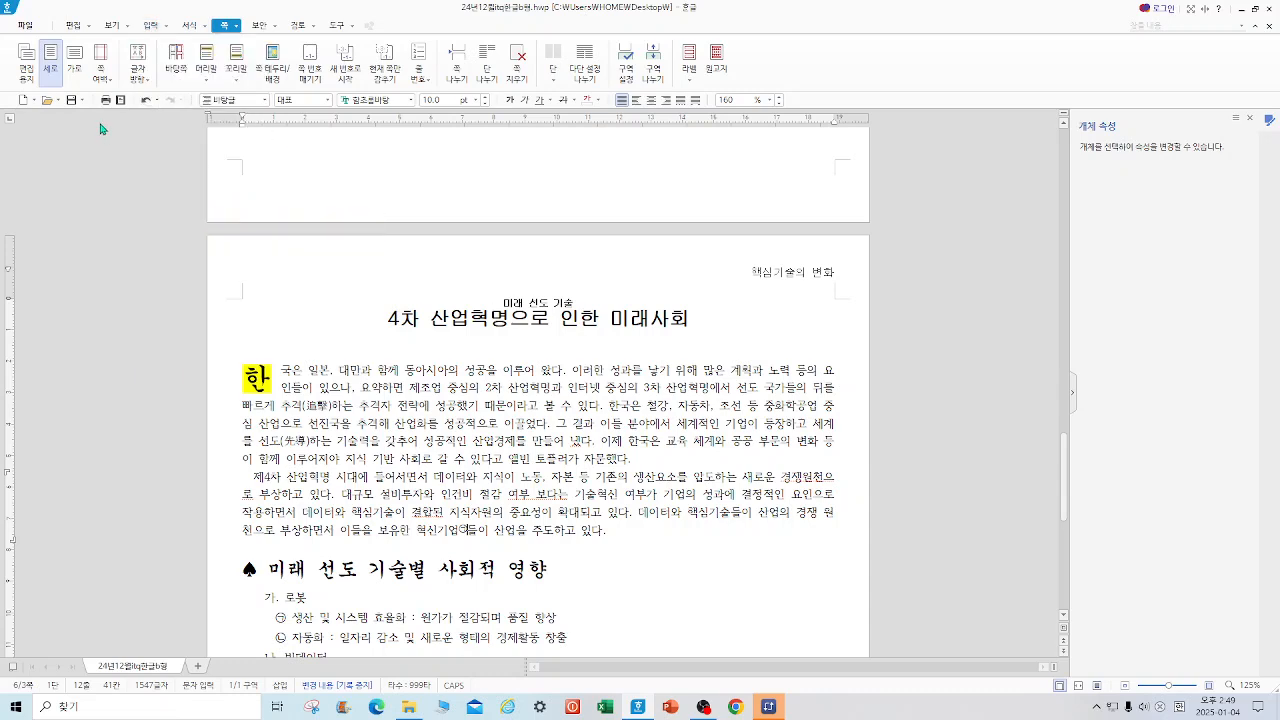
click(167, 26)
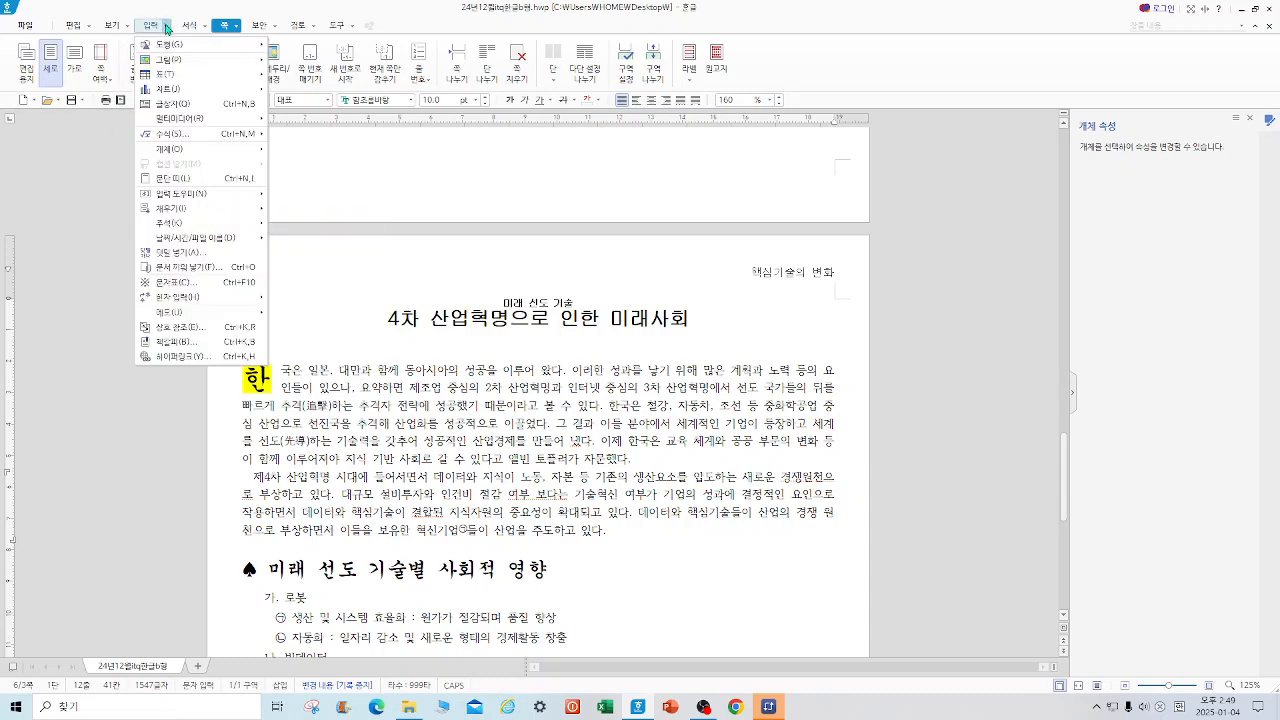
click(308, 154)
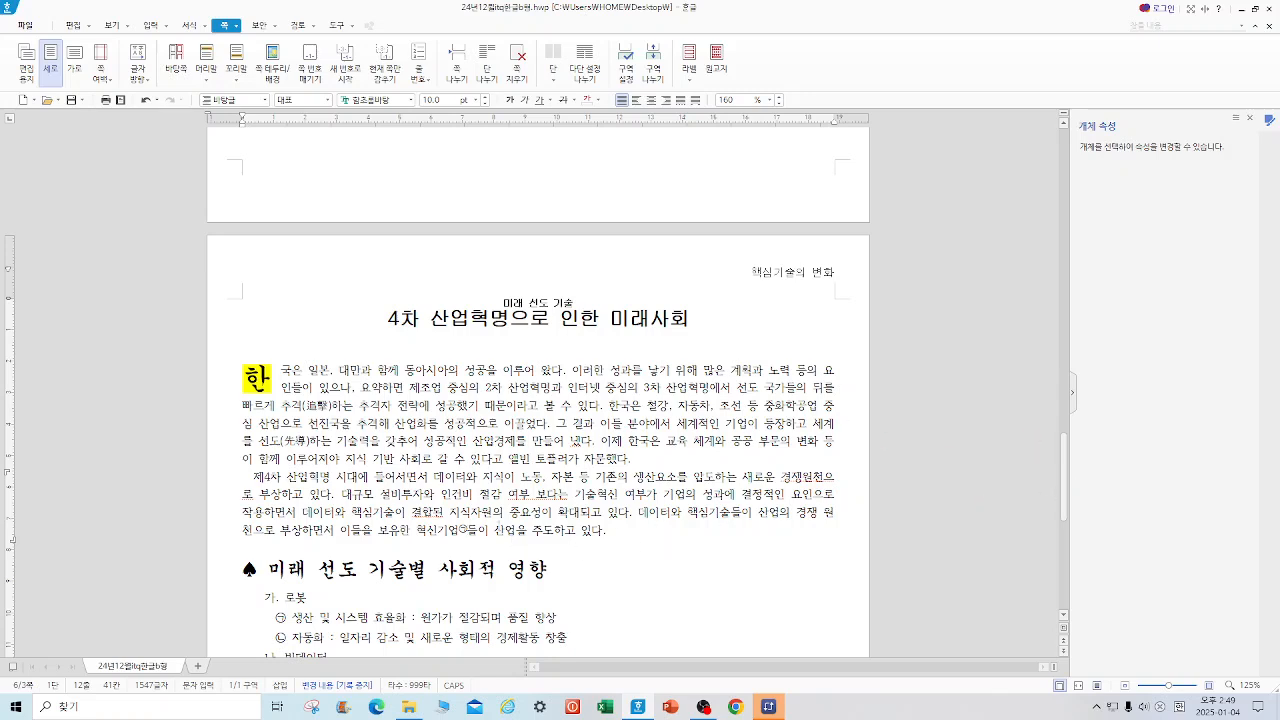
key(BackSpace)
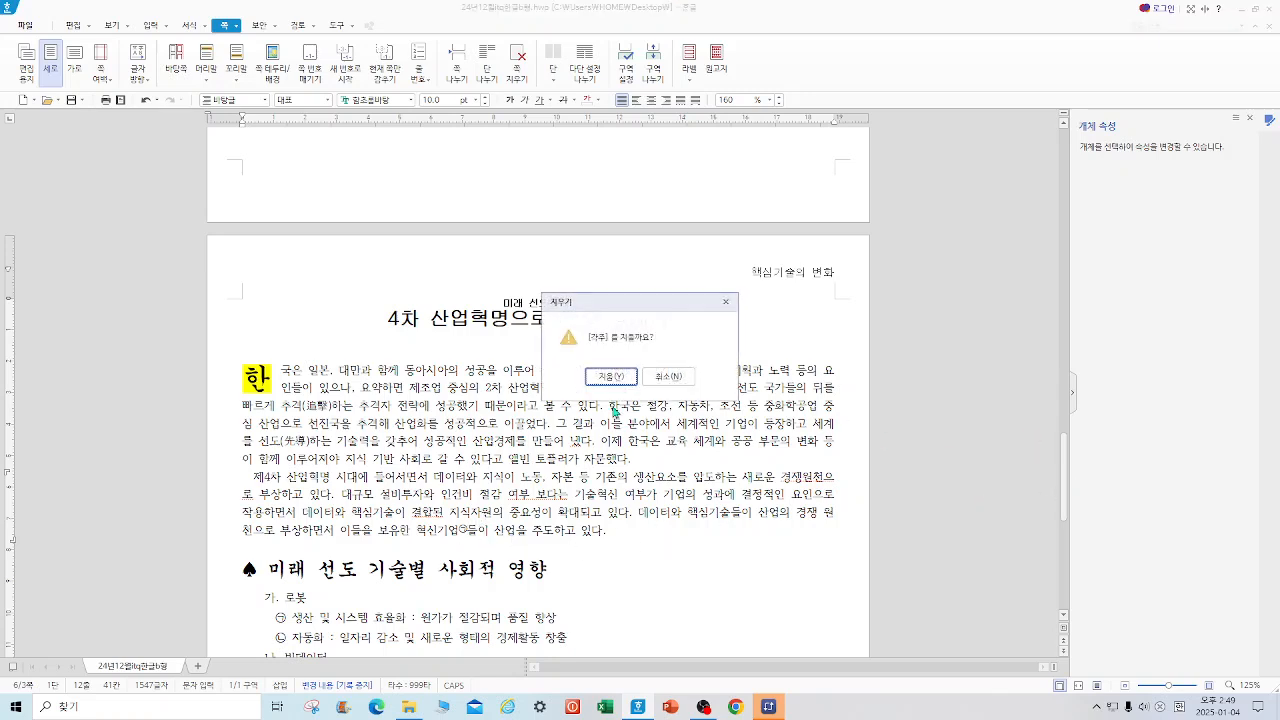
click(611, 377)
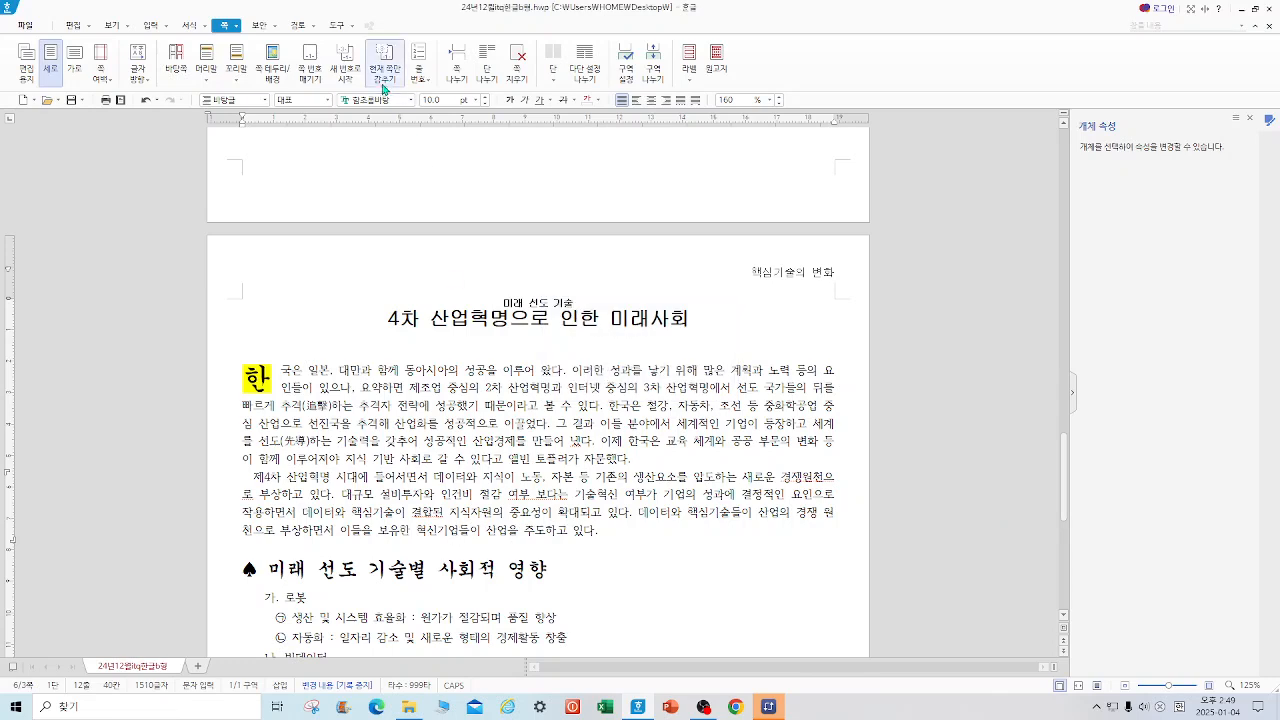
- Insert a footnote after "혁신기업" reading "대표적으로 도서 및 유통 분야의 아마존, 개인운송 분야의 우버 등" and save the document
click(166, 26)
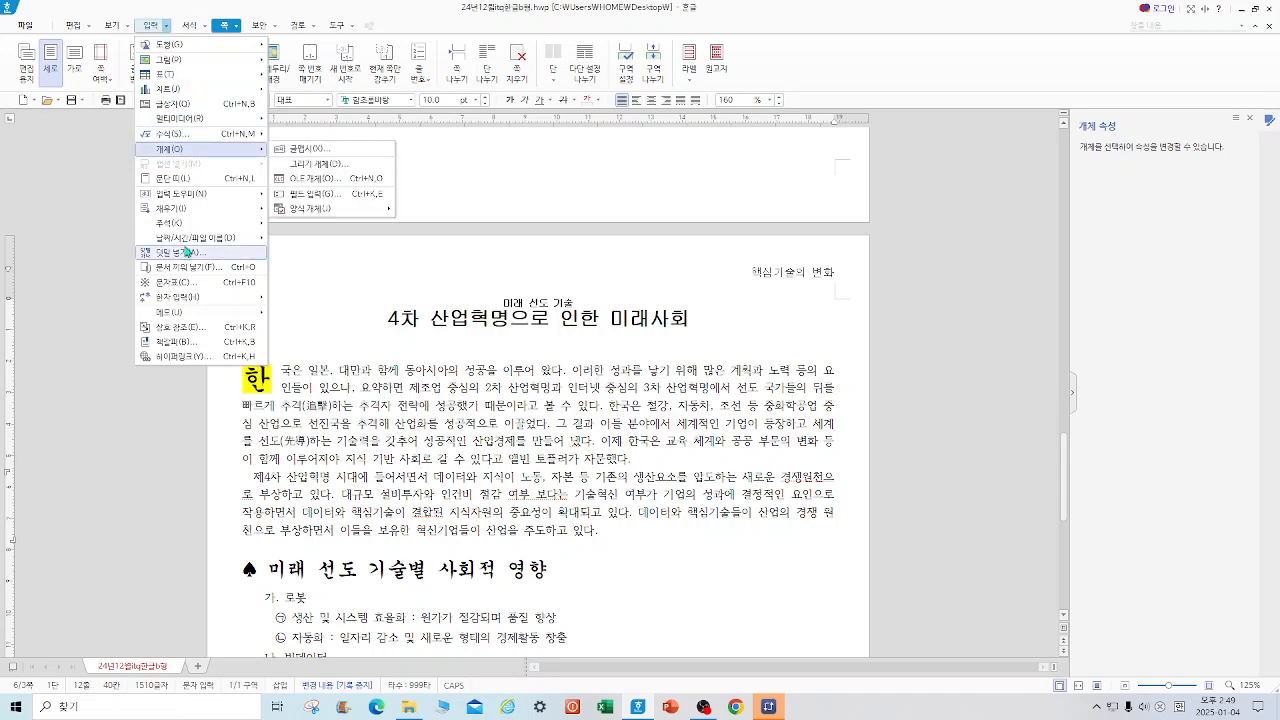
mouse_move(180, 226)
click(297, 222)
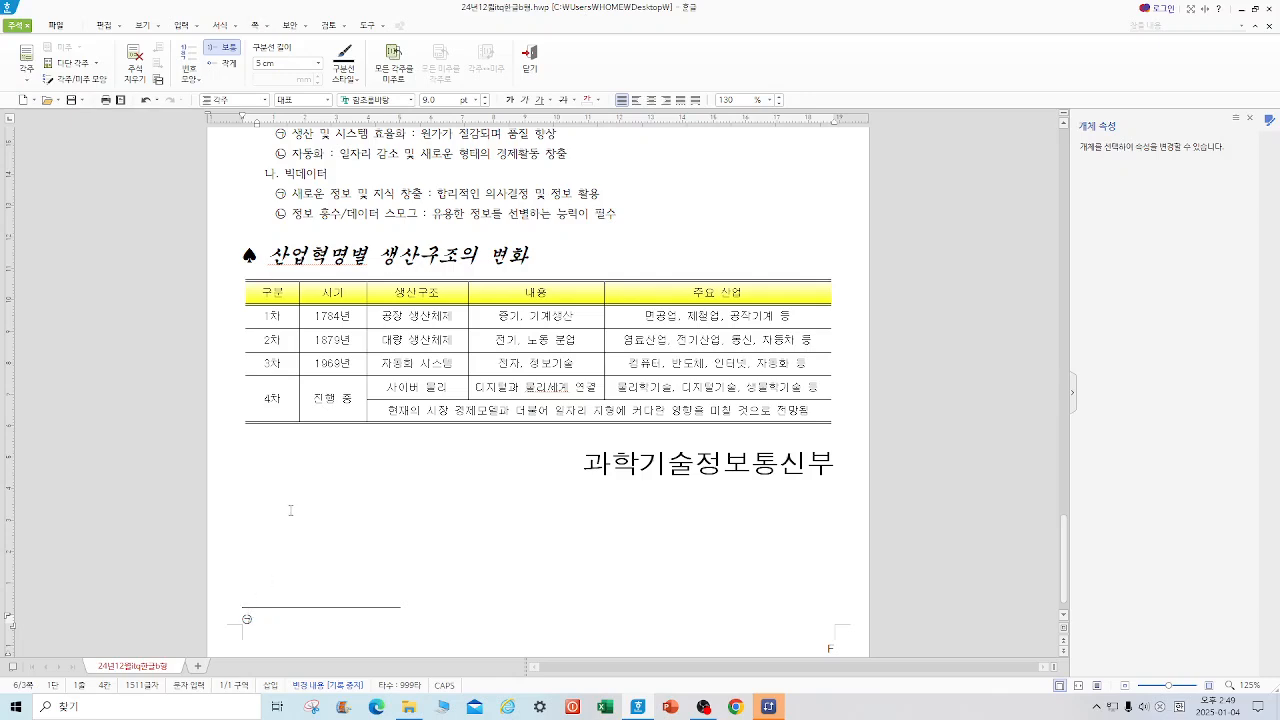
click(199, 82)
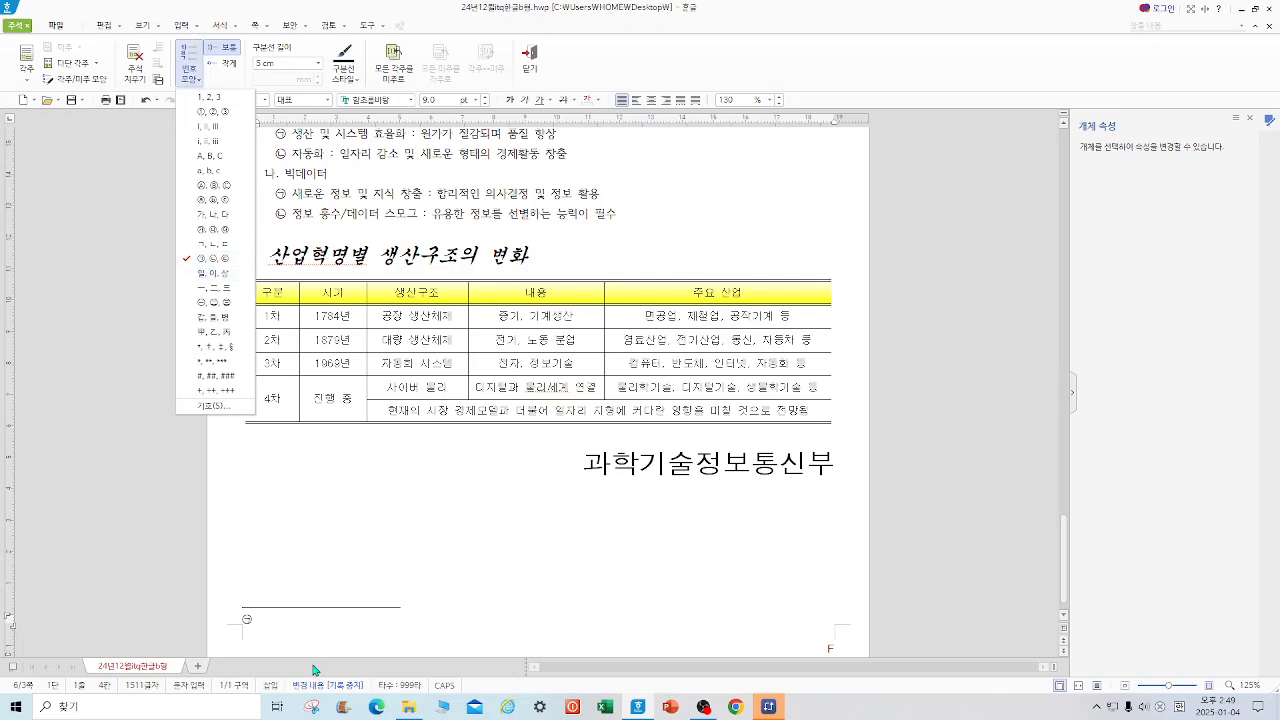
click(262, 622)
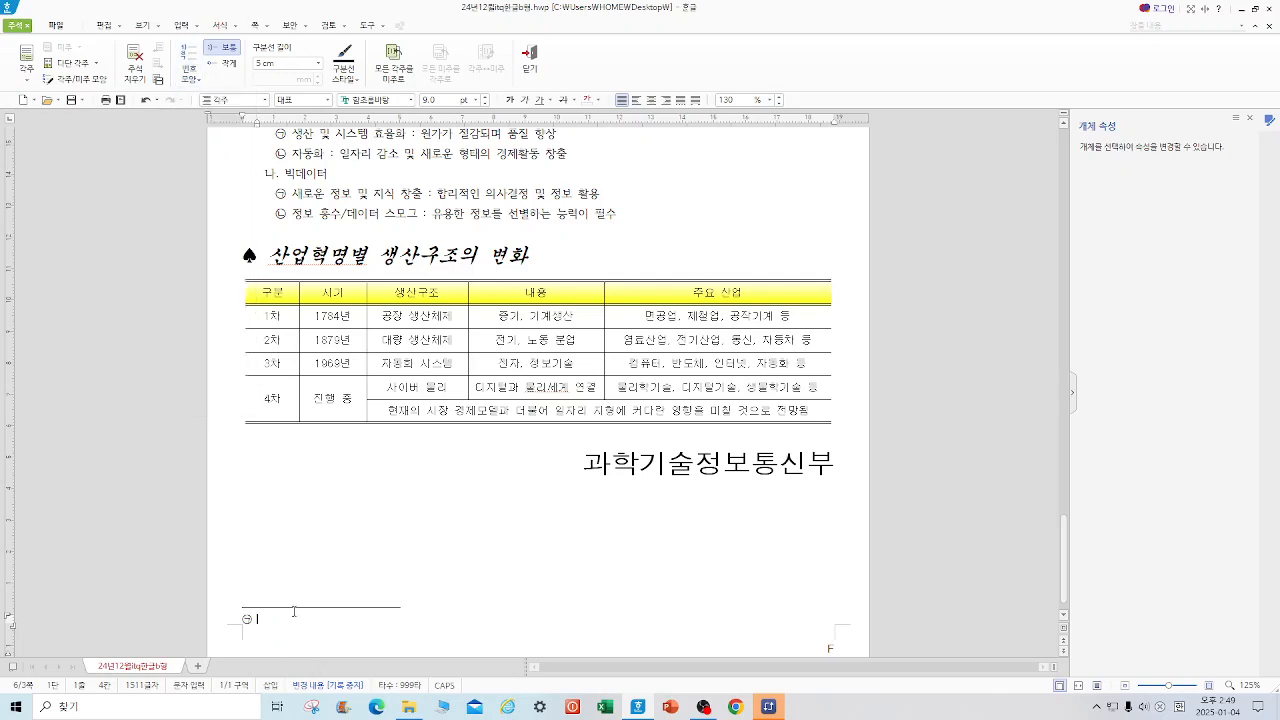
text(대표적으로 )
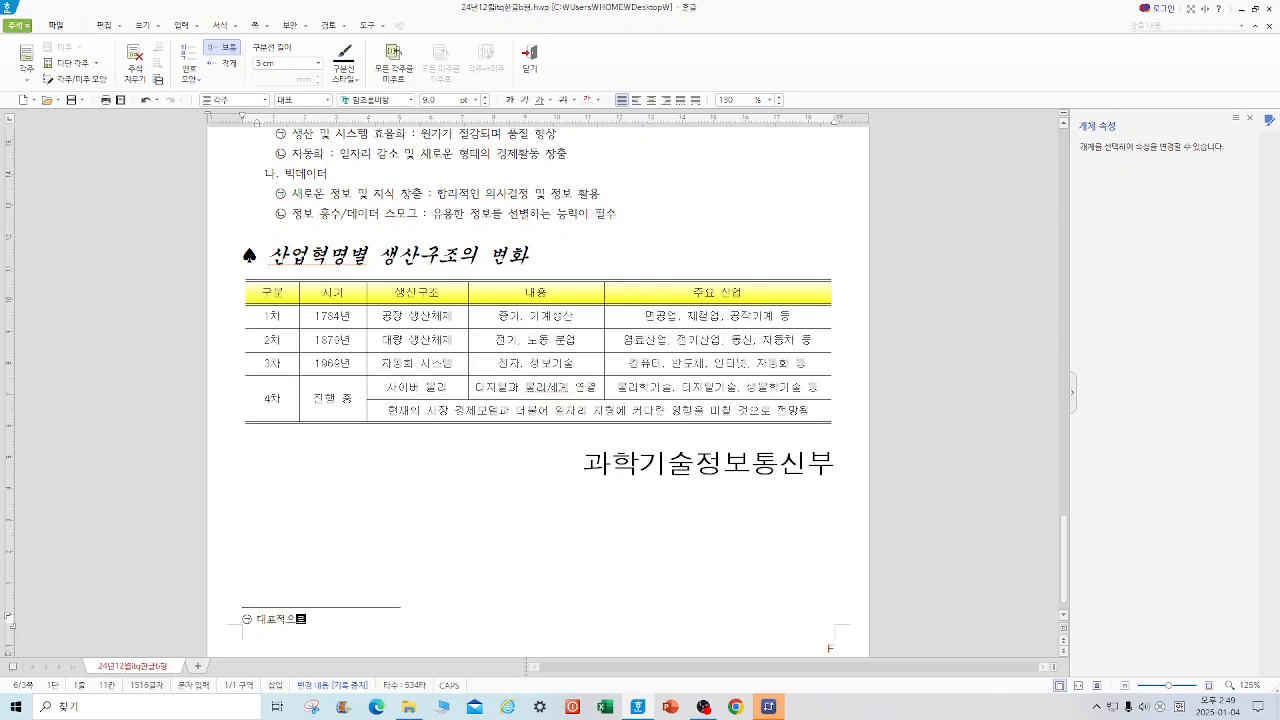
text(도서 및 유동 분야의 이미존, 개인운송 분야의 )
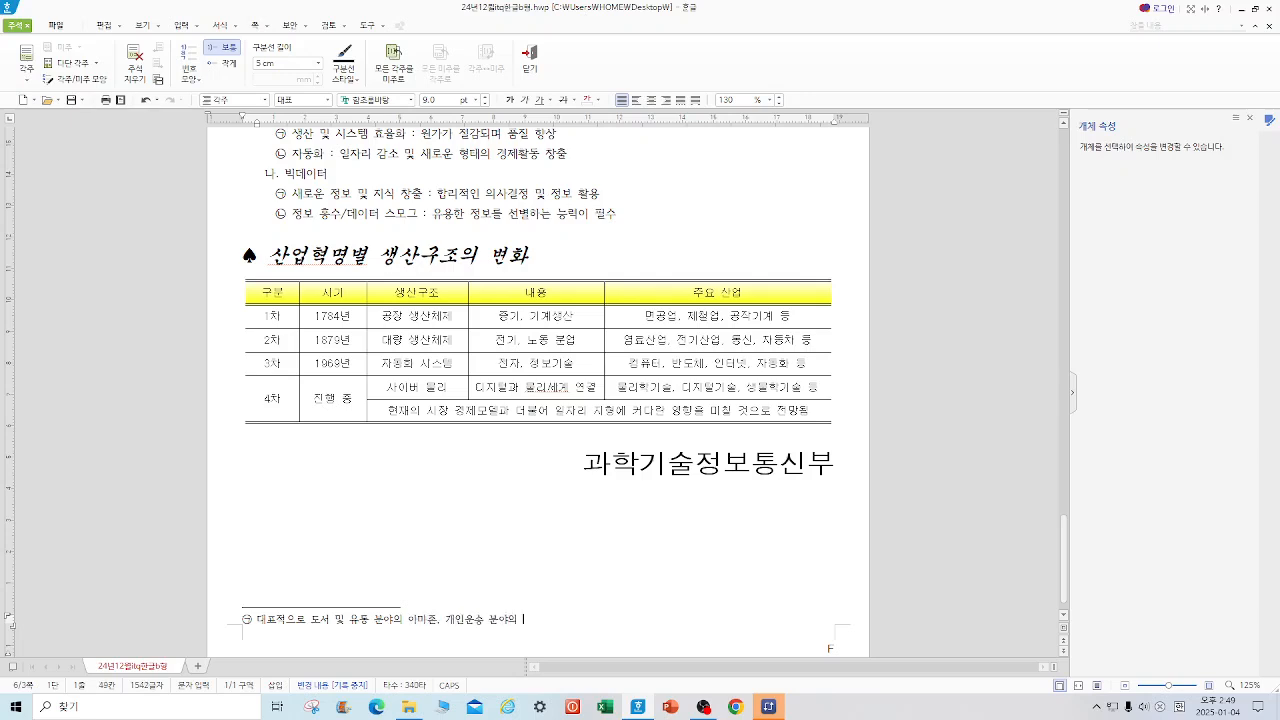
text(우버 등)
click(529, 60)
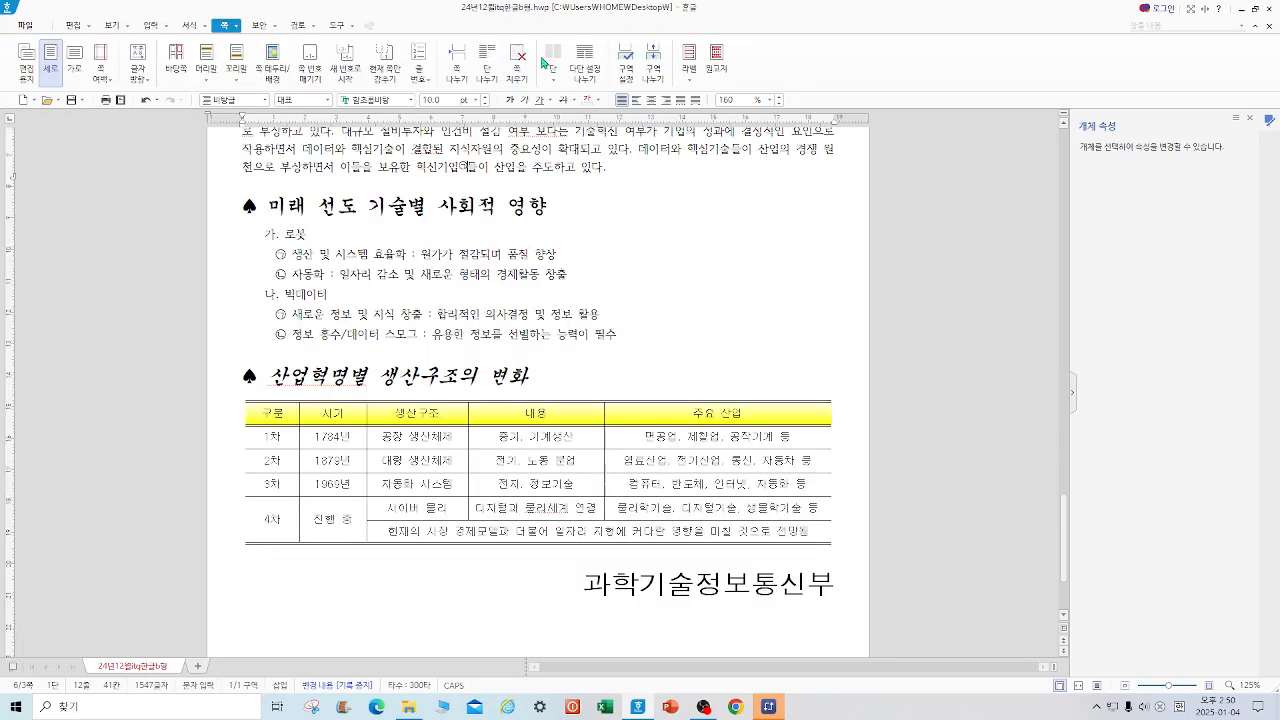
click(70, 100)
- Insert the picture 그림4.jpg from the ITQ예제파일 folder at the right end of the body paragraphs, about 45 × 59 mm
drag(1064, 535, 1014, 463)
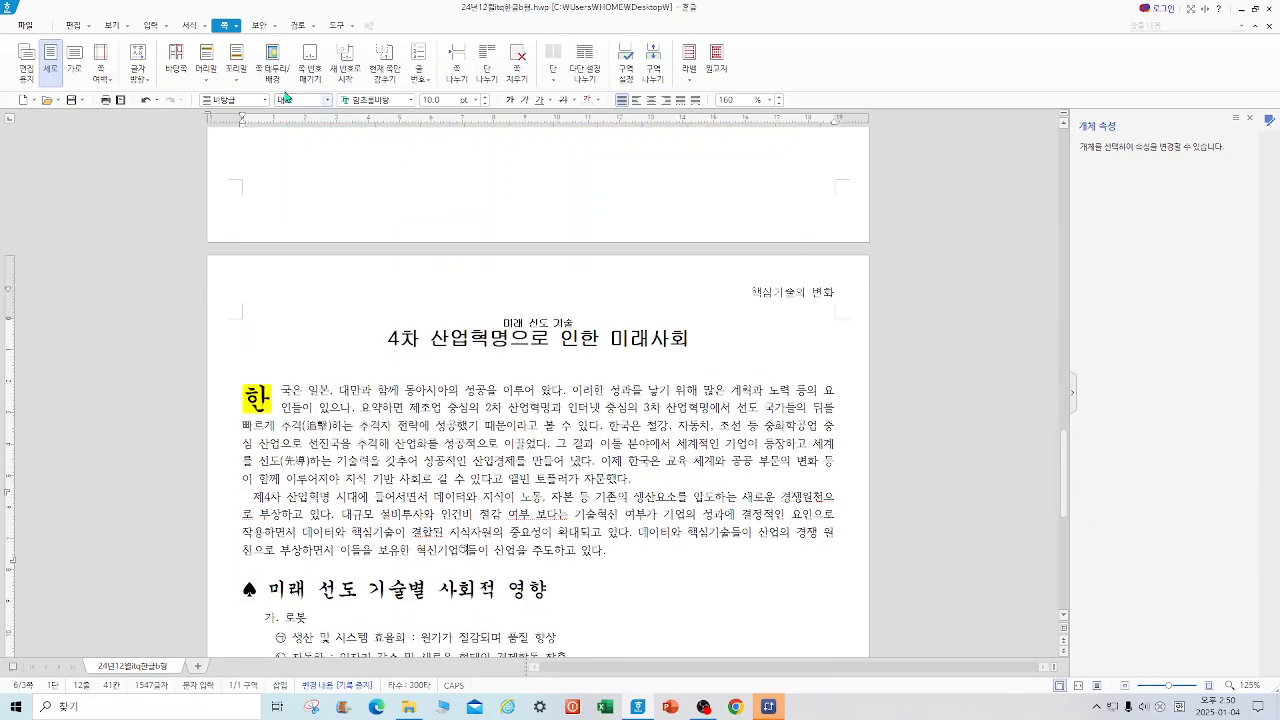
key(alt+n)
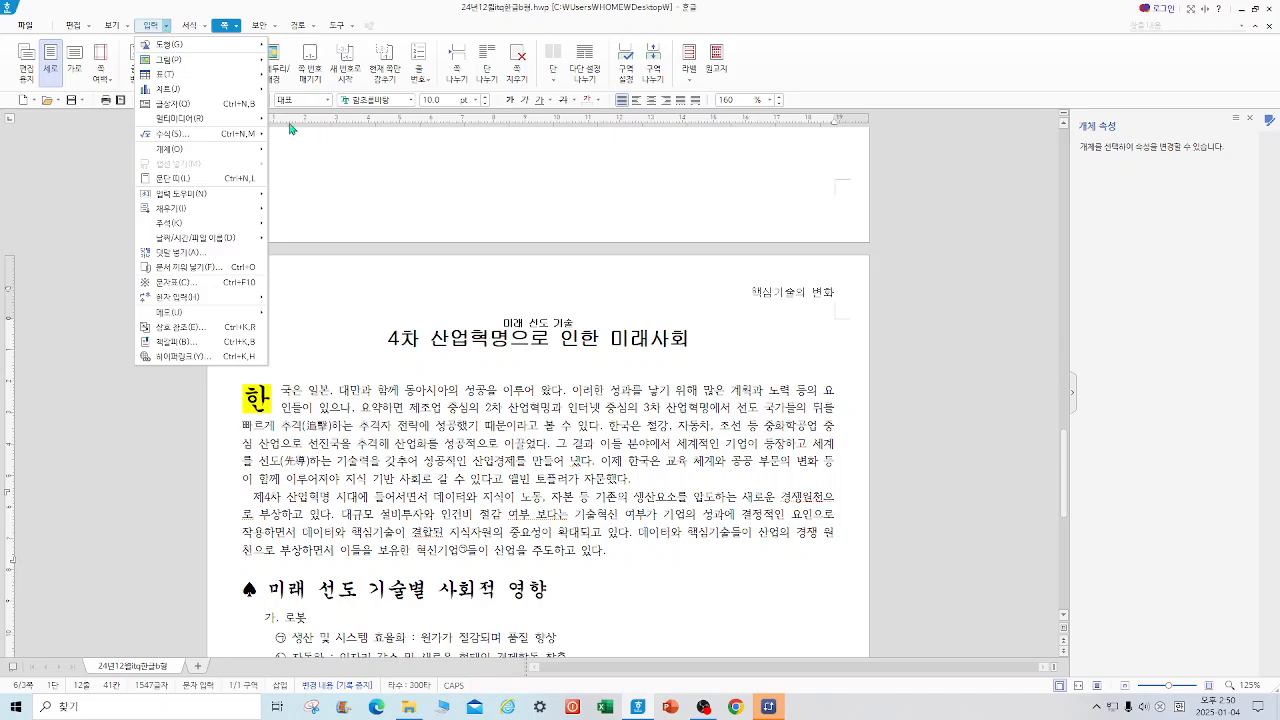
mouse_move(173, 63)
click(299, 64)
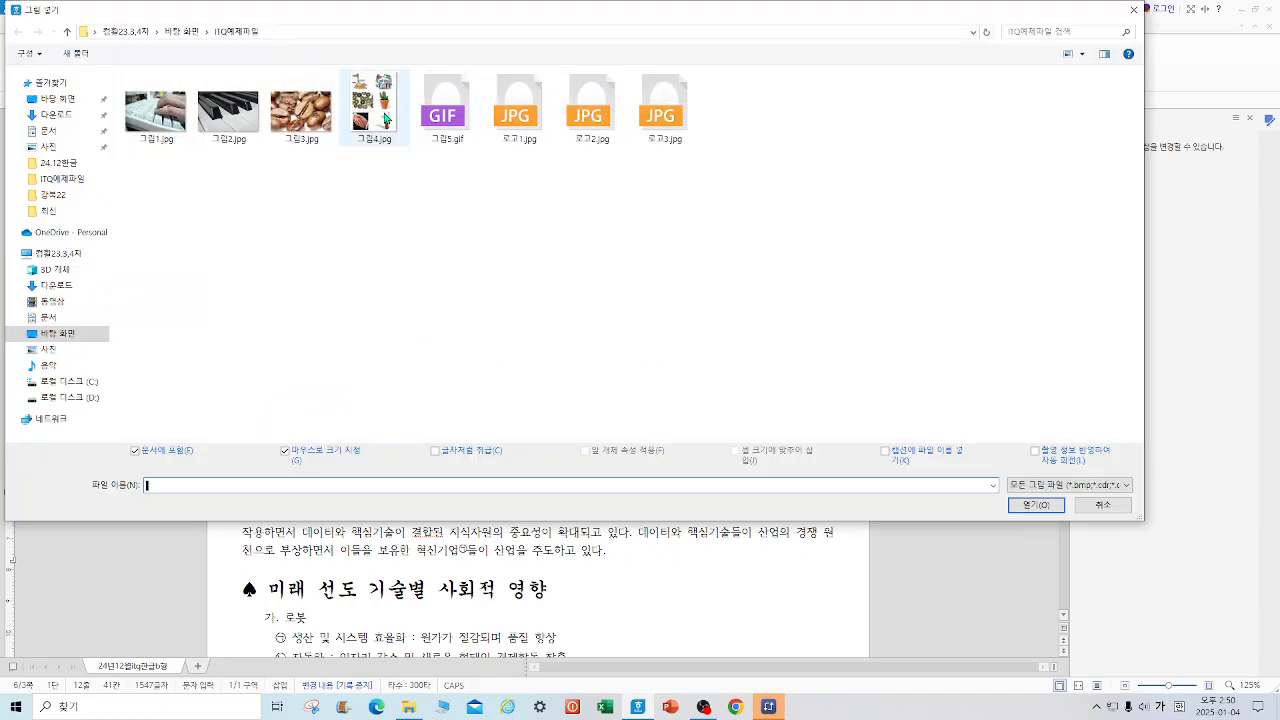
click(386, 117)
click(1035, 504)
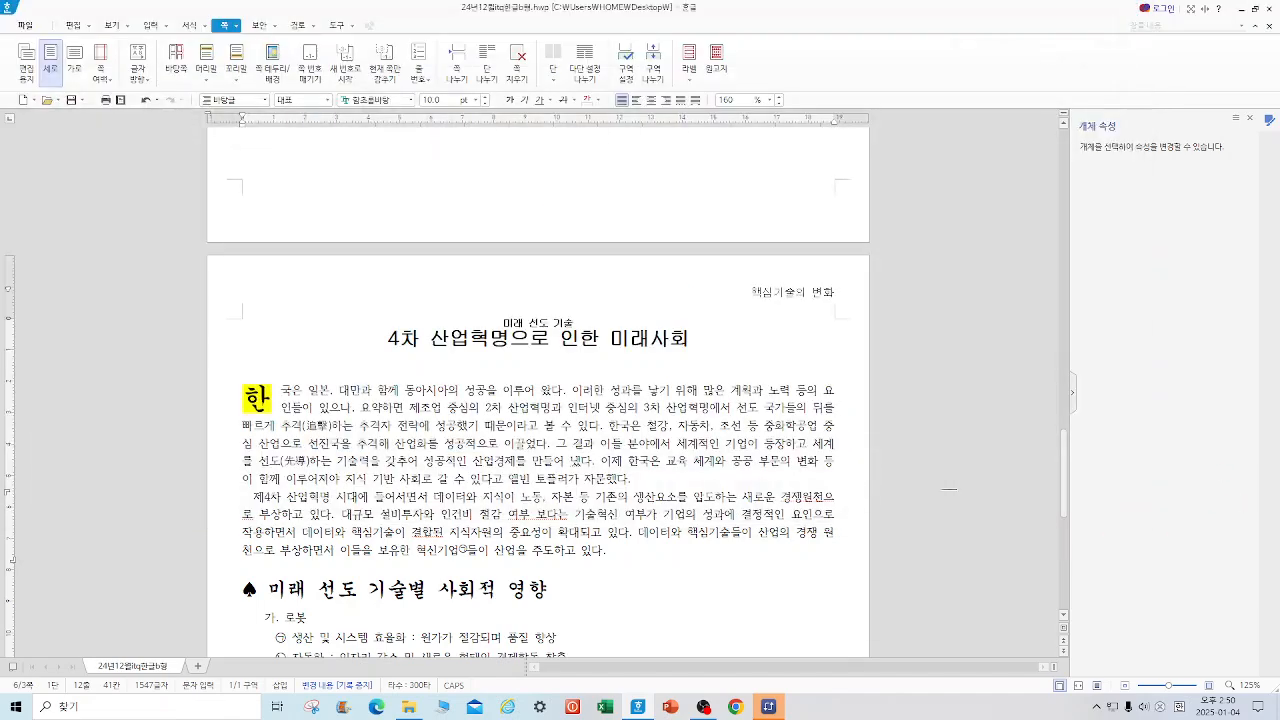
drag(712, 384, 856, 572)
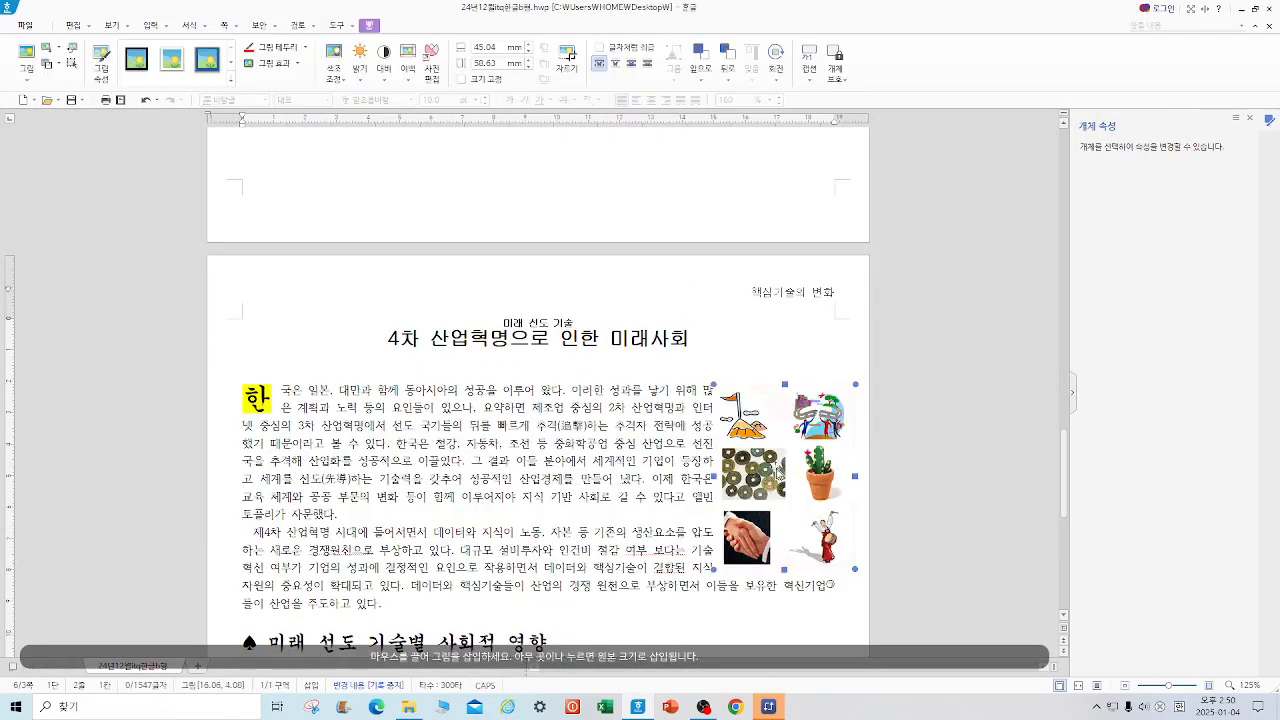
- Crop the inserted picture to only its upper-right illustration, about 20 × 20 mm
click(567, 56)
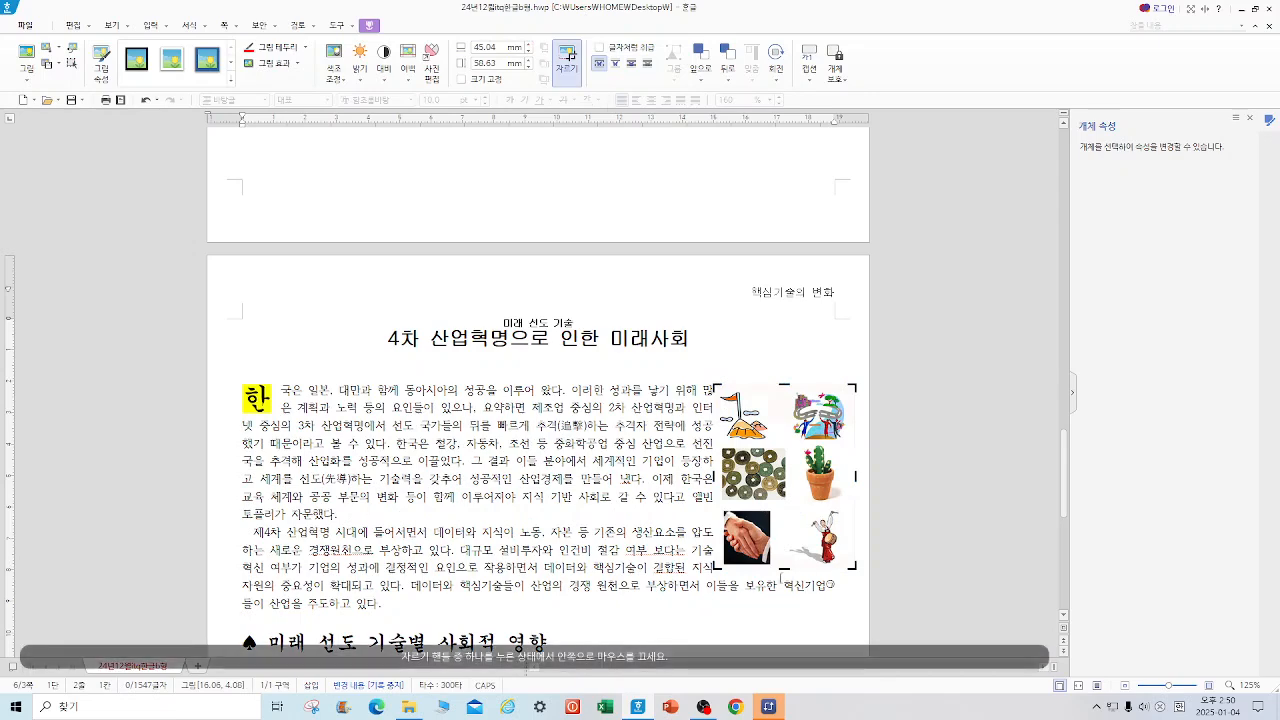
drag(784, 569, 784, 447)
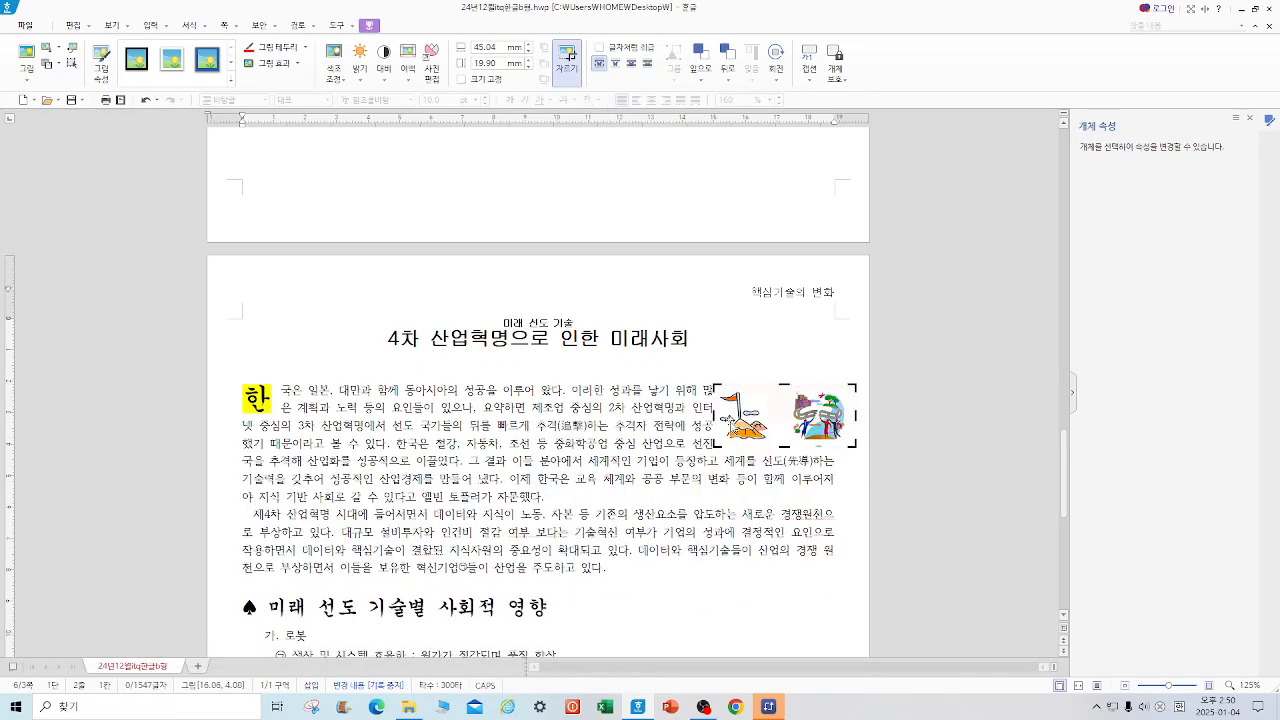
drag(714, 415, 795, 415)
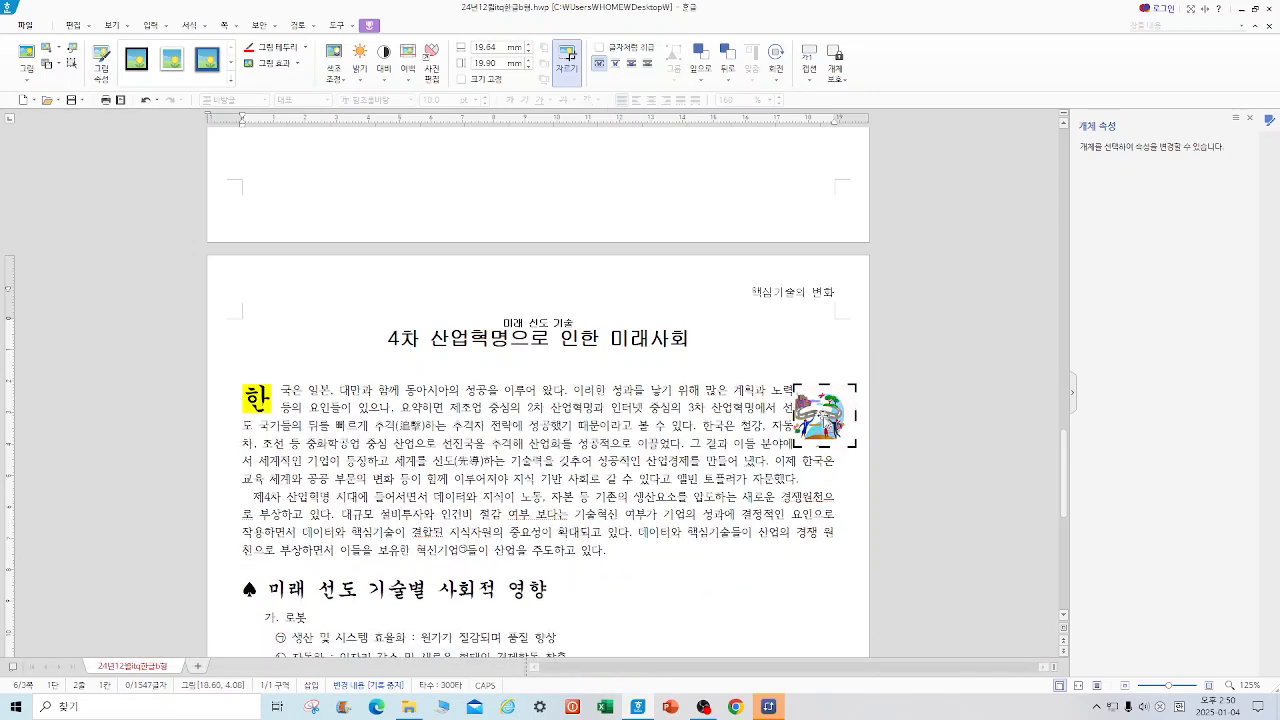
- Set the cropped picture's width and height to 40 mm each and lock its size
double_click(815, 414)
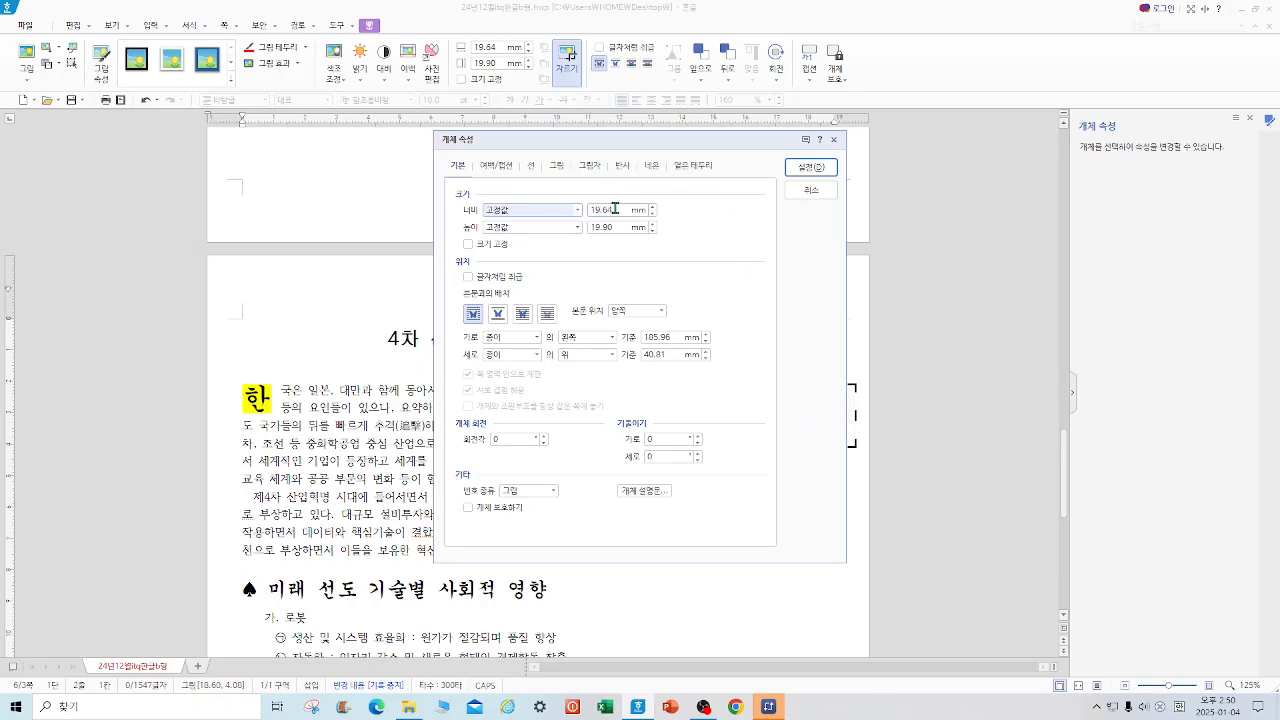
key(Tab)
text(40)
key(Tab)
text(40)
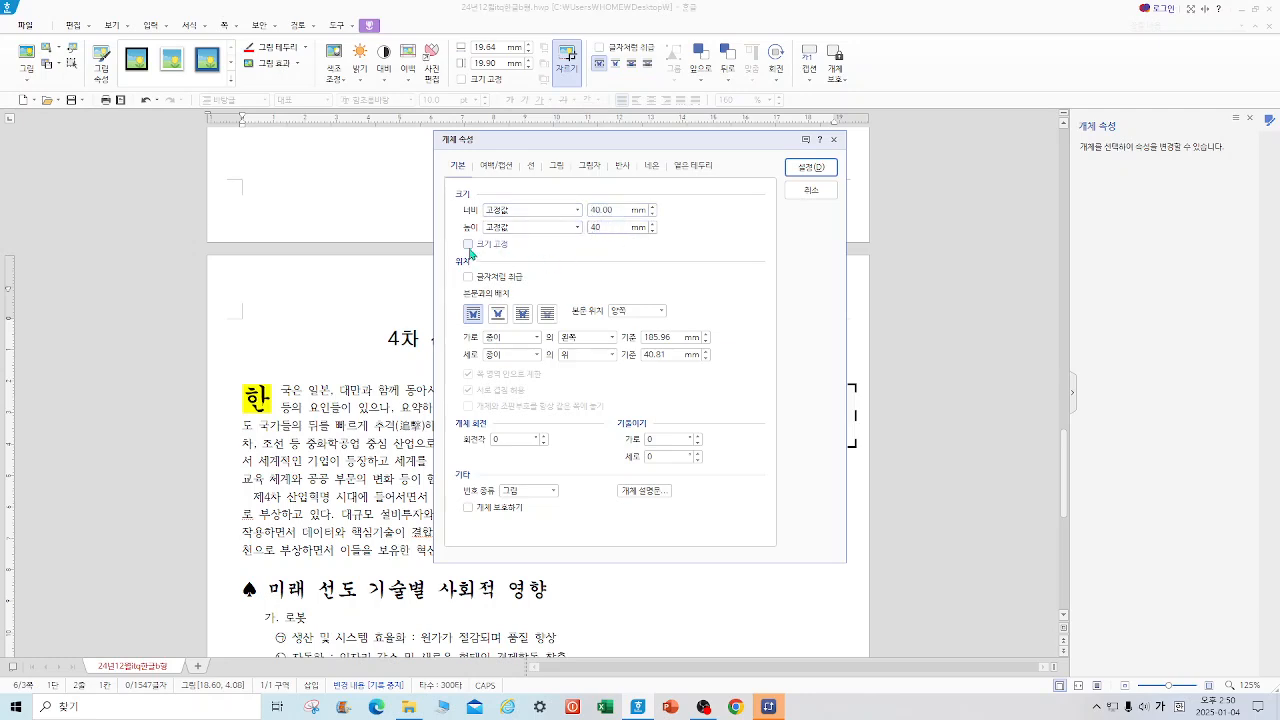
click(468, 245)
- Increase the picture's left outer margin and place it at the right end of the first body paragraph, within the text area
drag(732, 139, 547, 170)
click(320, 203)
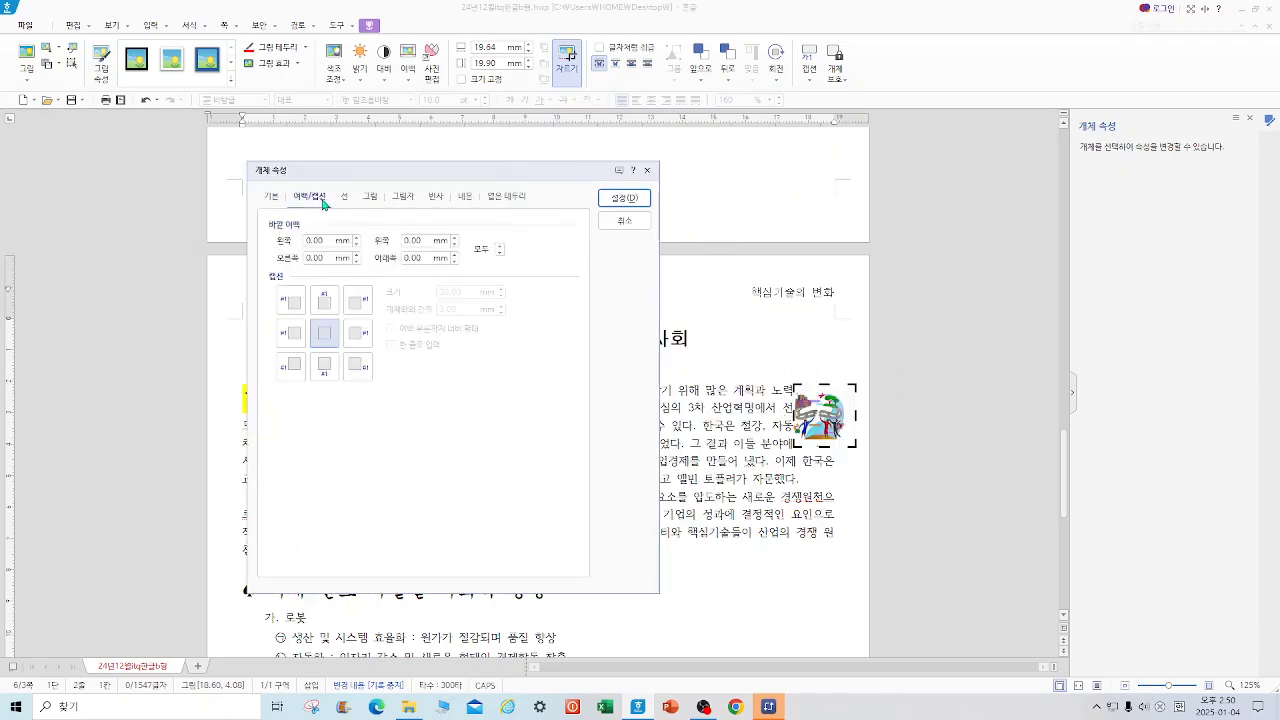
click(356, 238)
click(624, 197)
drag(860, 460, 750, 458)
click(873, 506)
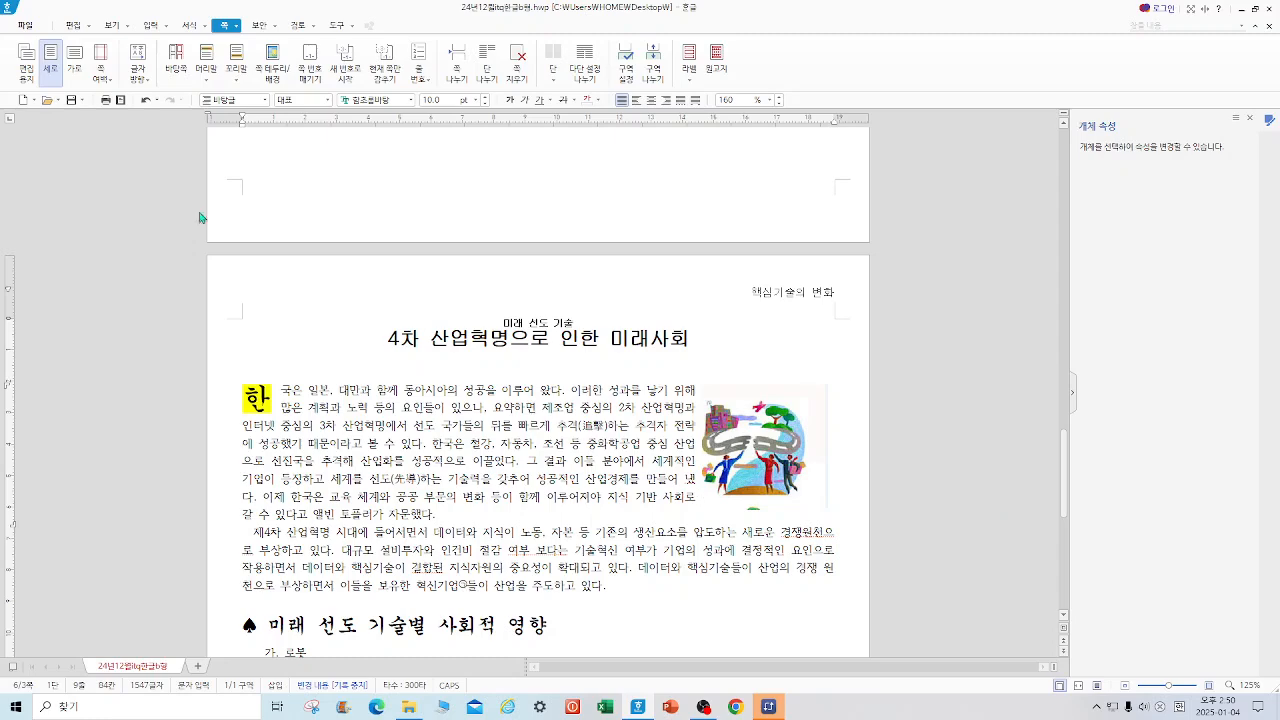
click(740, 434)
- Format the heading text "미래 선도 기술별 사회적 영향" with a white font colour and red shading
scroll(1068, 500, down, 4)
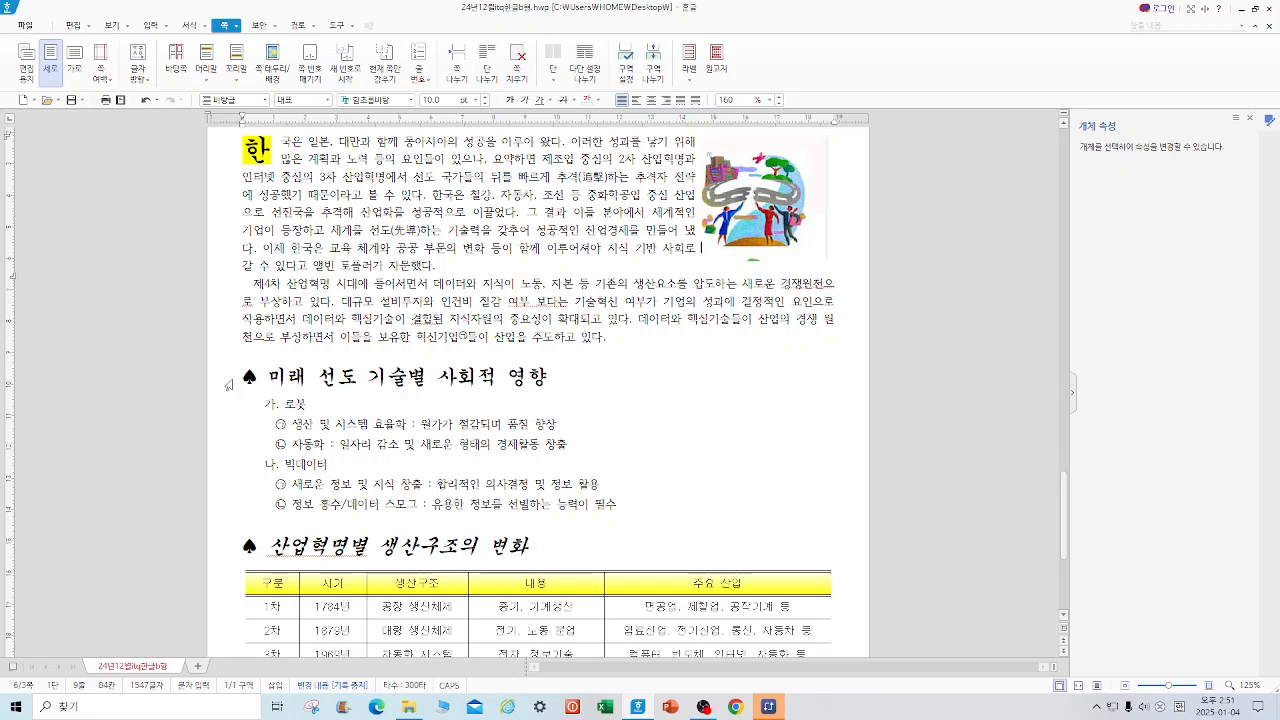
drag(268, 375, 579, 376)
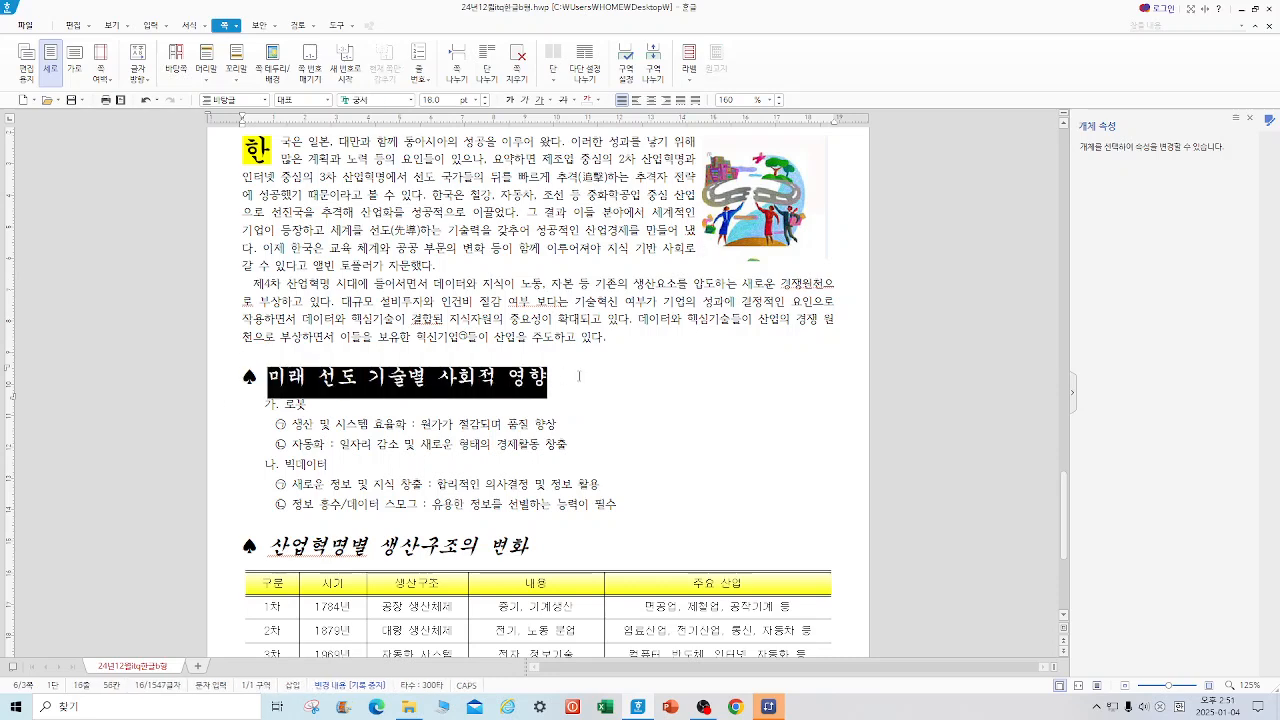
right_click(419, 389)
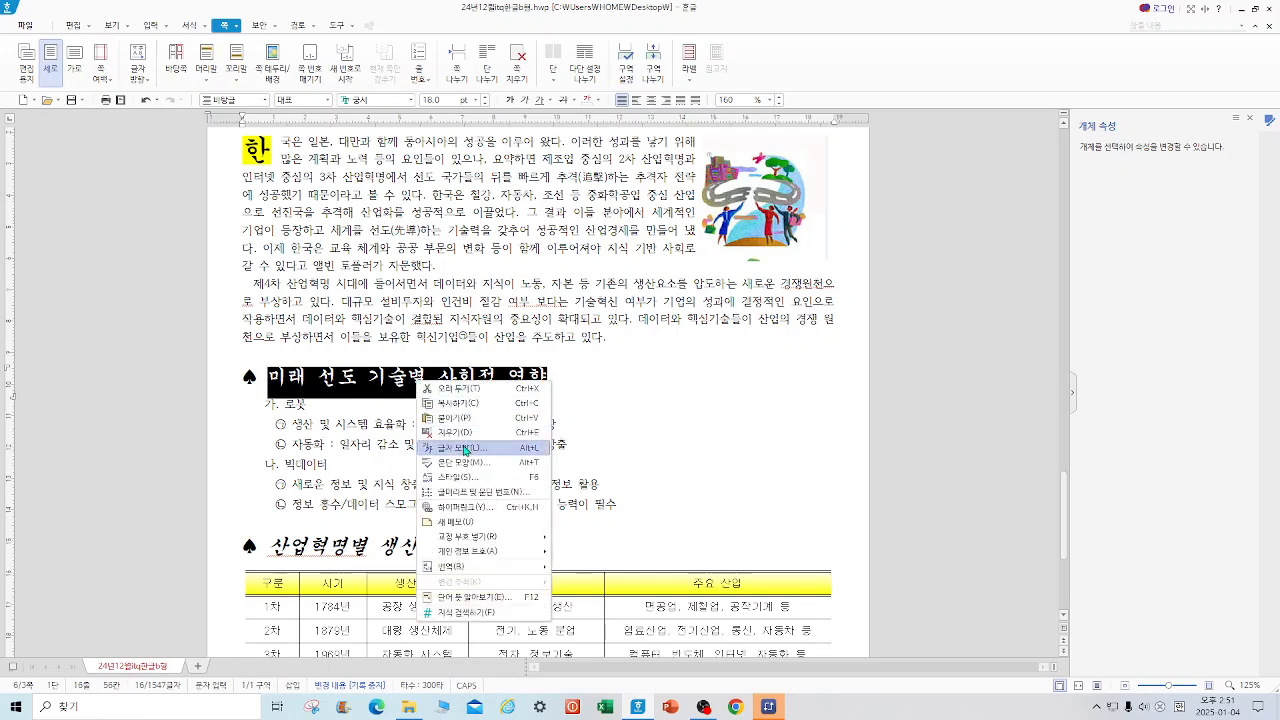
click(465, 449)
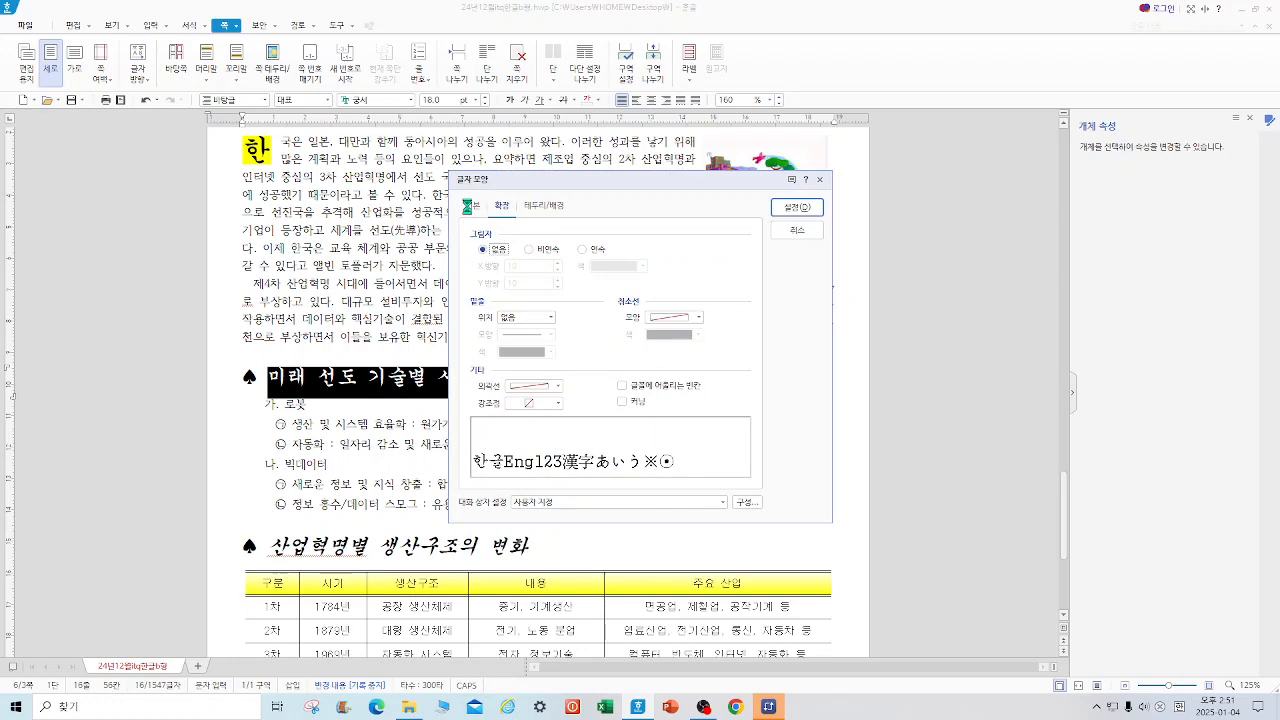
click(471, 207)
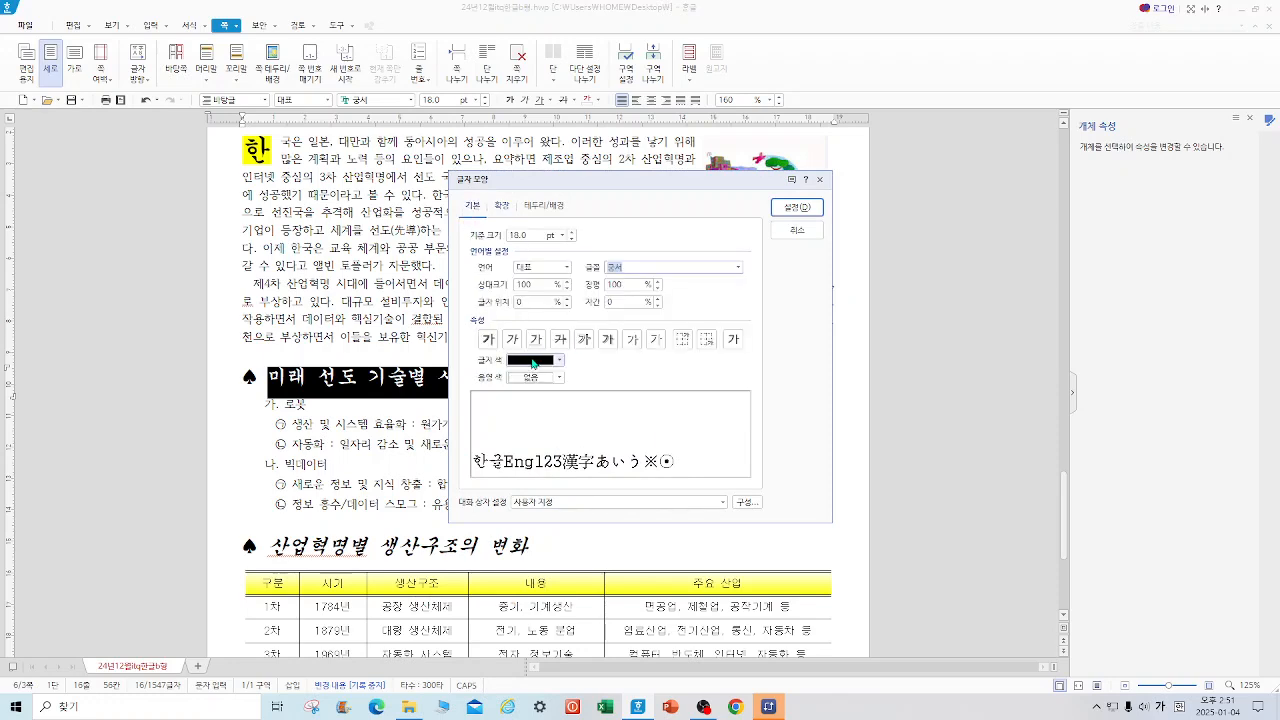
click(533, 362)
click(524, 405)
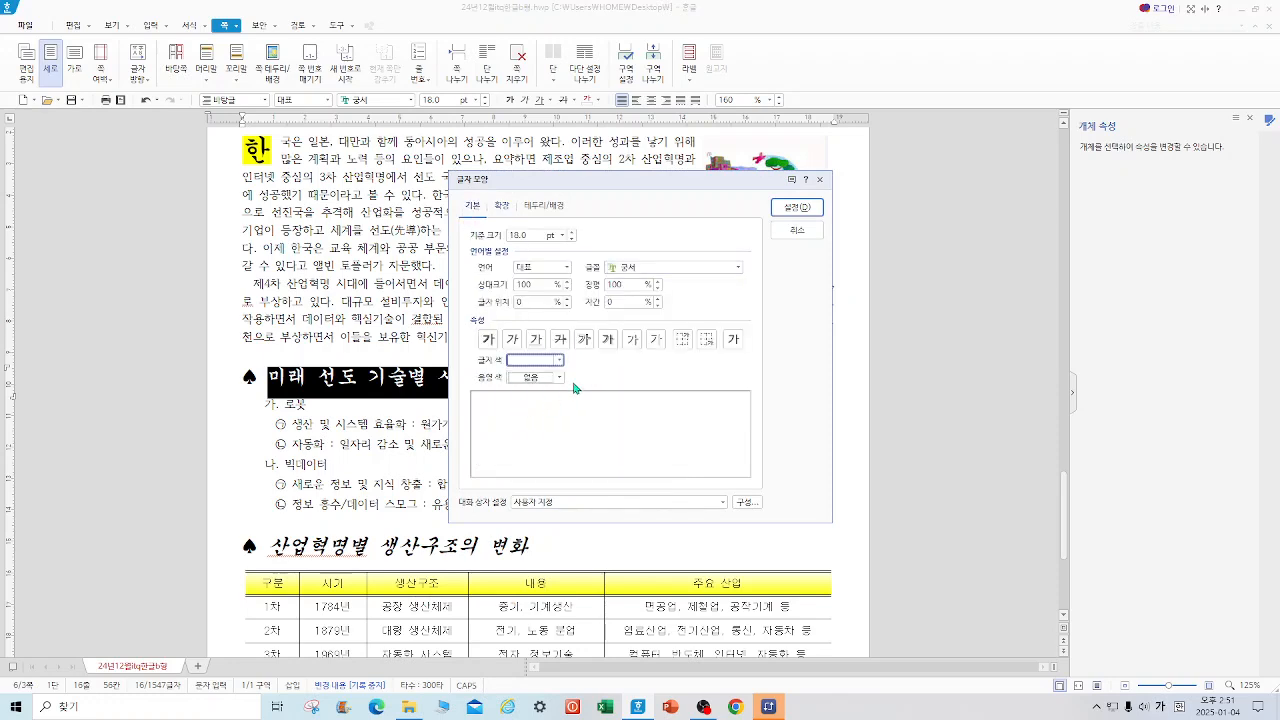
click(548, 378)
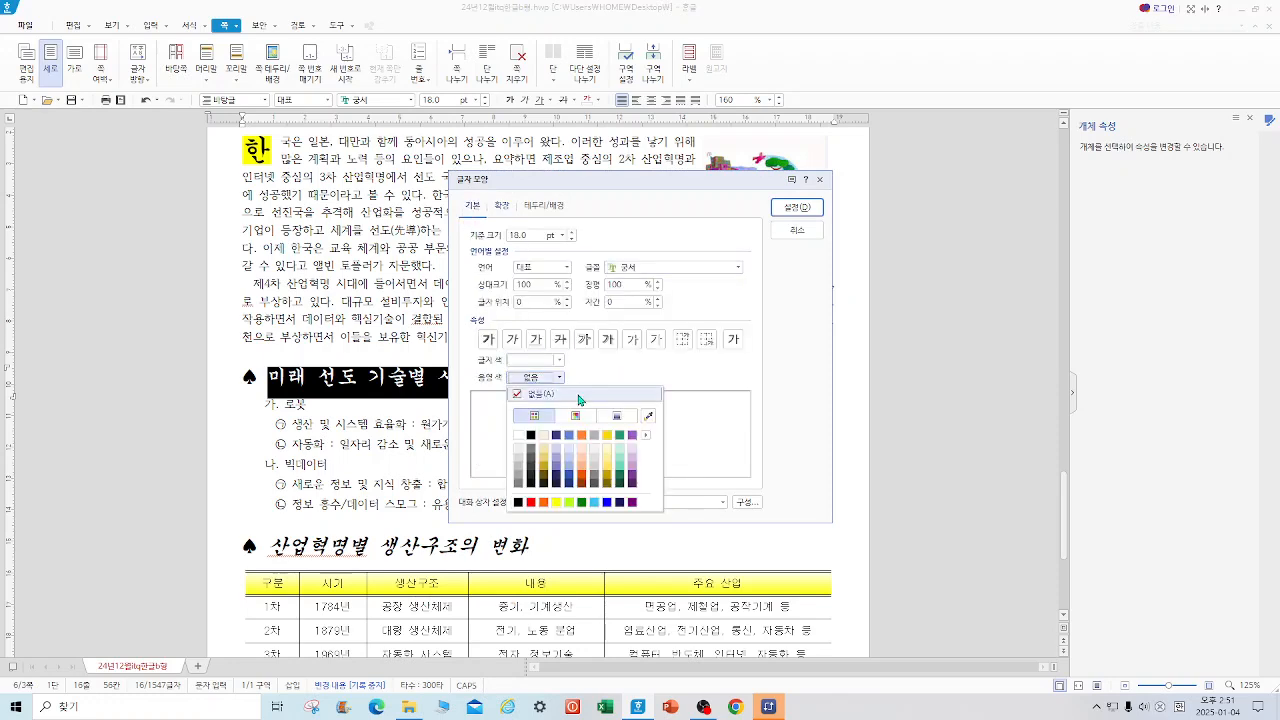
click(531, 502)
click(796, 207)
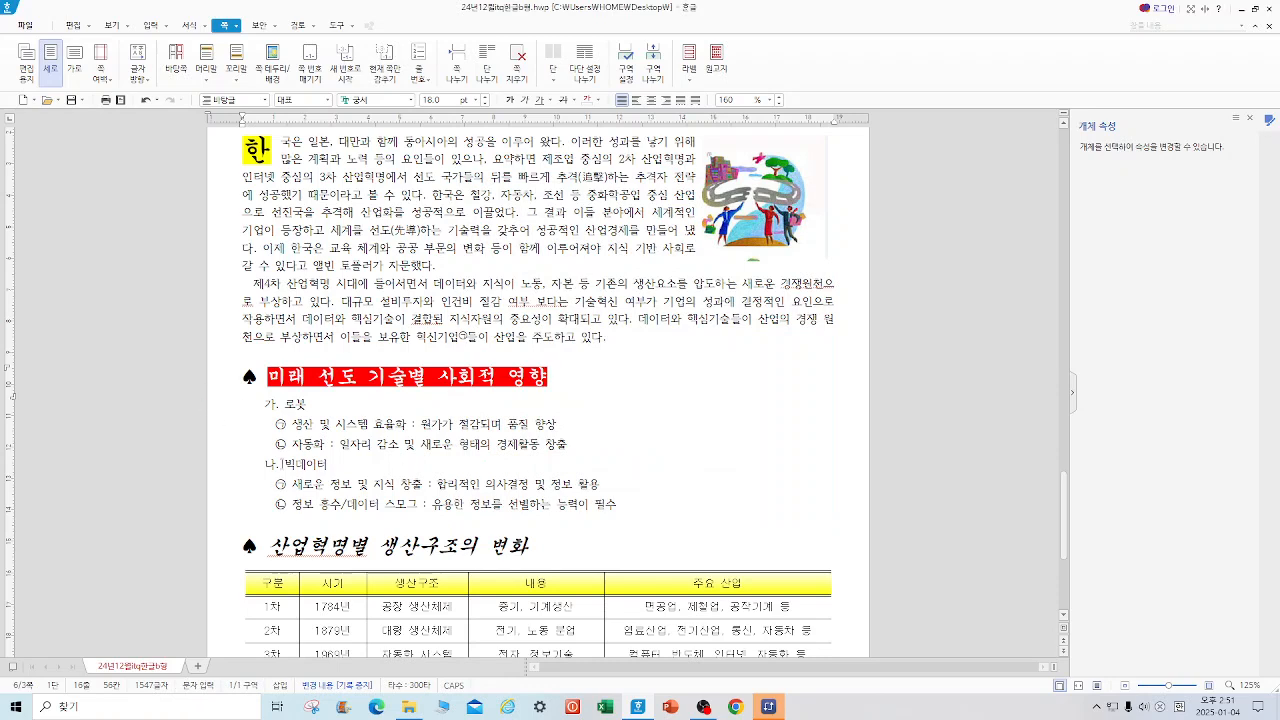
key(Hangul)
drag(273, 551, 364, 549)
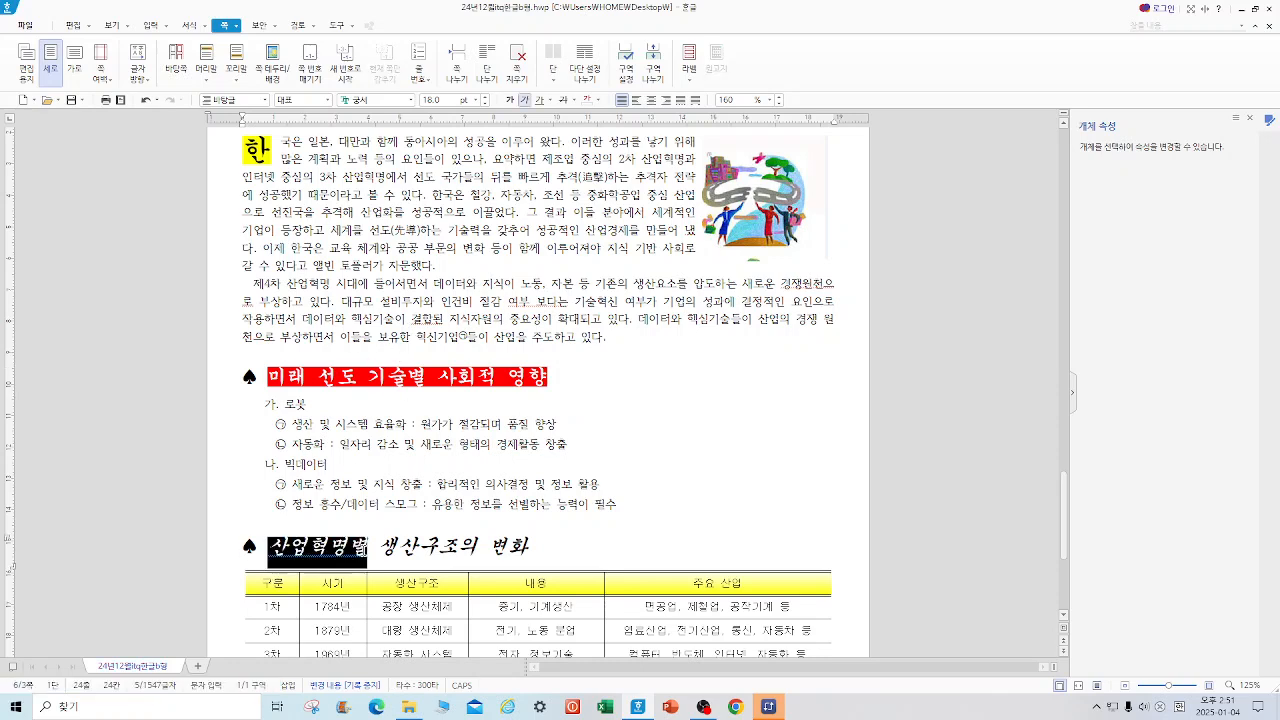
drag(488, 547, 544, 546)
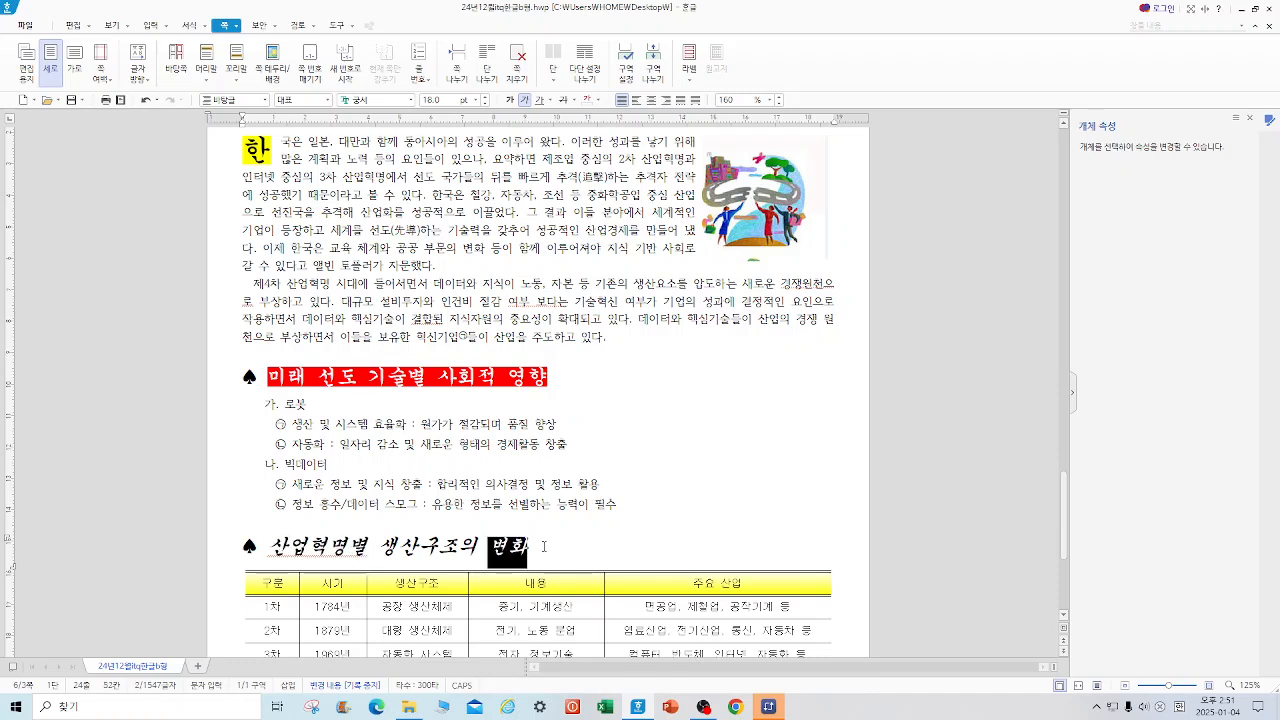
key(F12)
key(Escape)
- Apply v-shaped emphasis marks above "산업혁명" in the heading over the table
drag(270, 545, 346, 545)
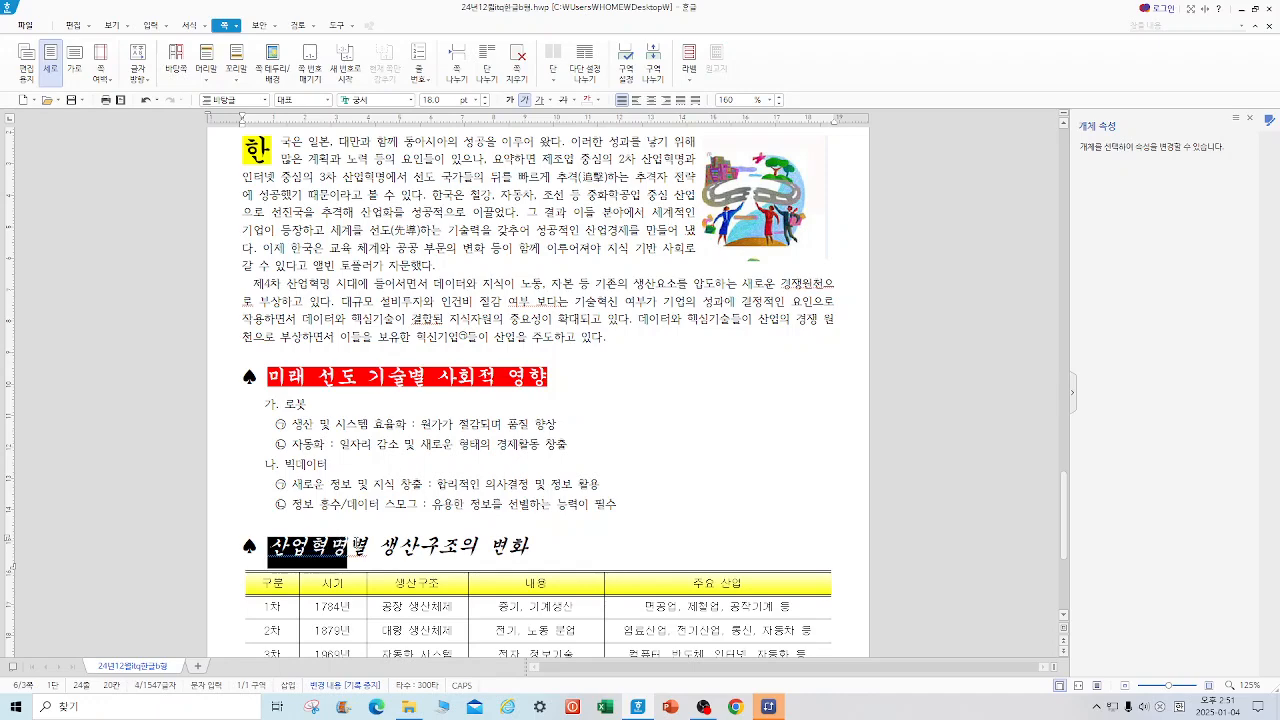
right_click(321, 547)
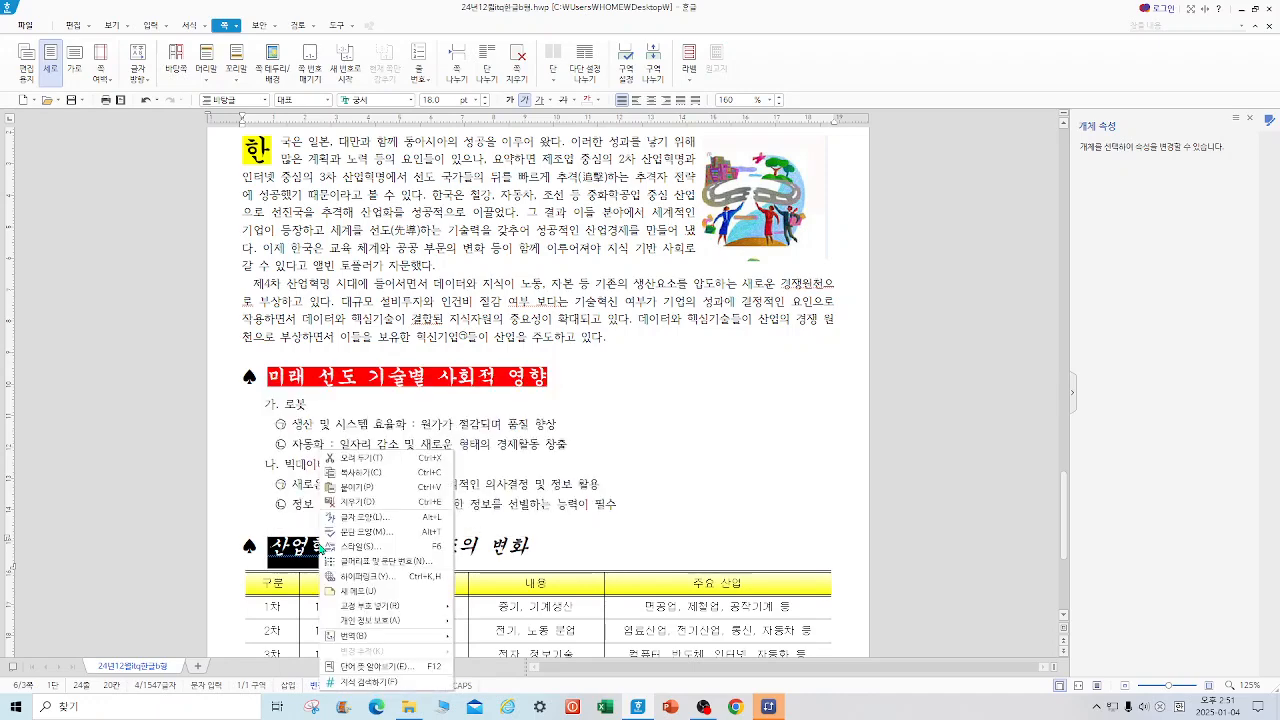
click(362, 517)
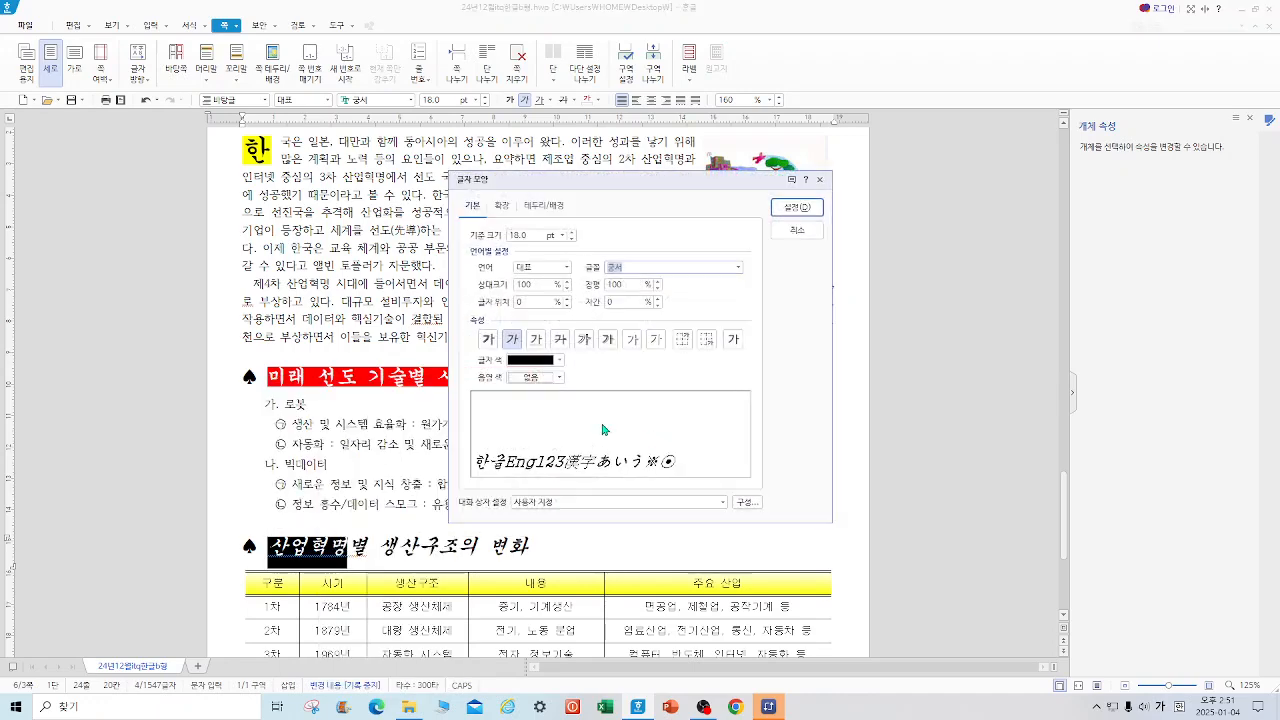
click(501, 207)
click(559, 403)
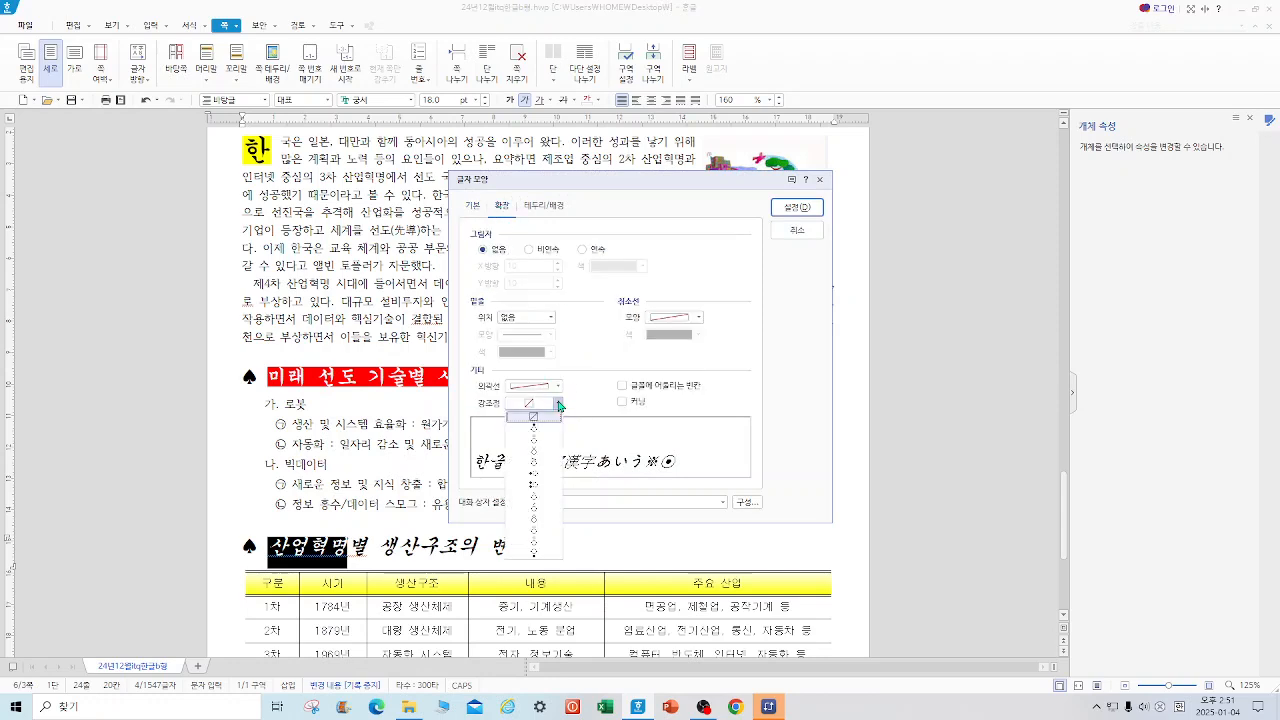
click(540, 440)
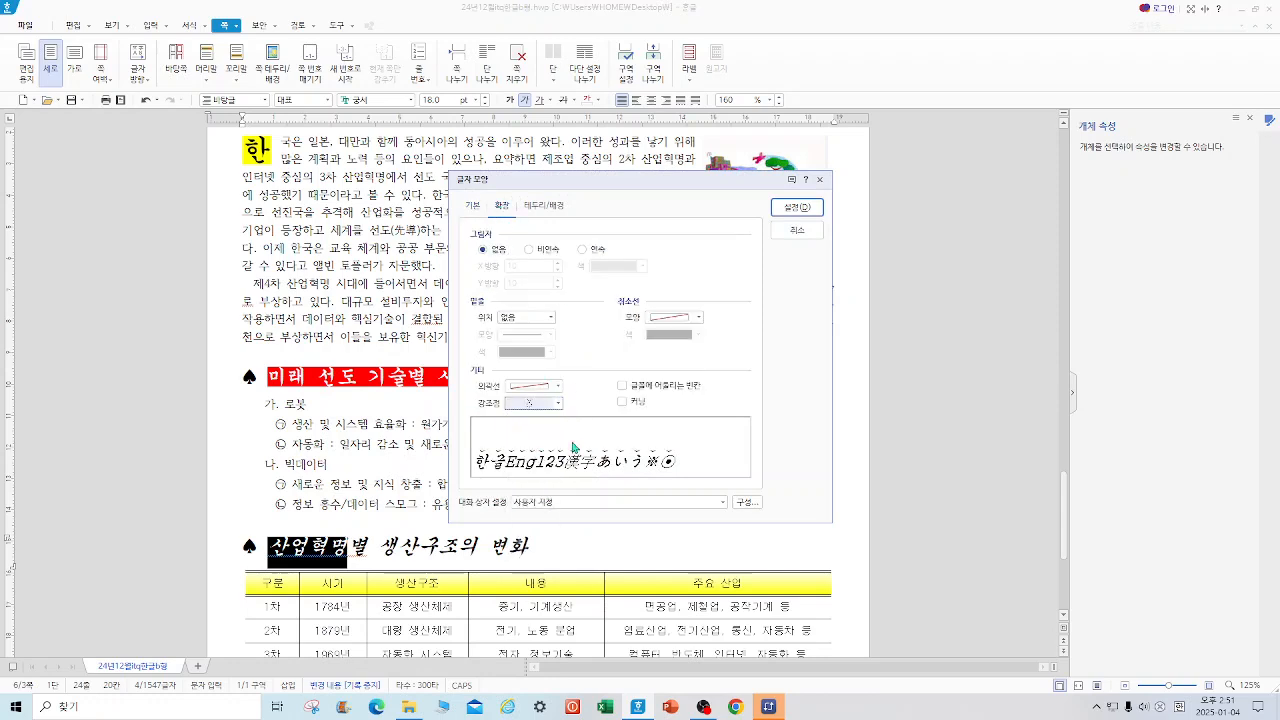
click(790, 208)
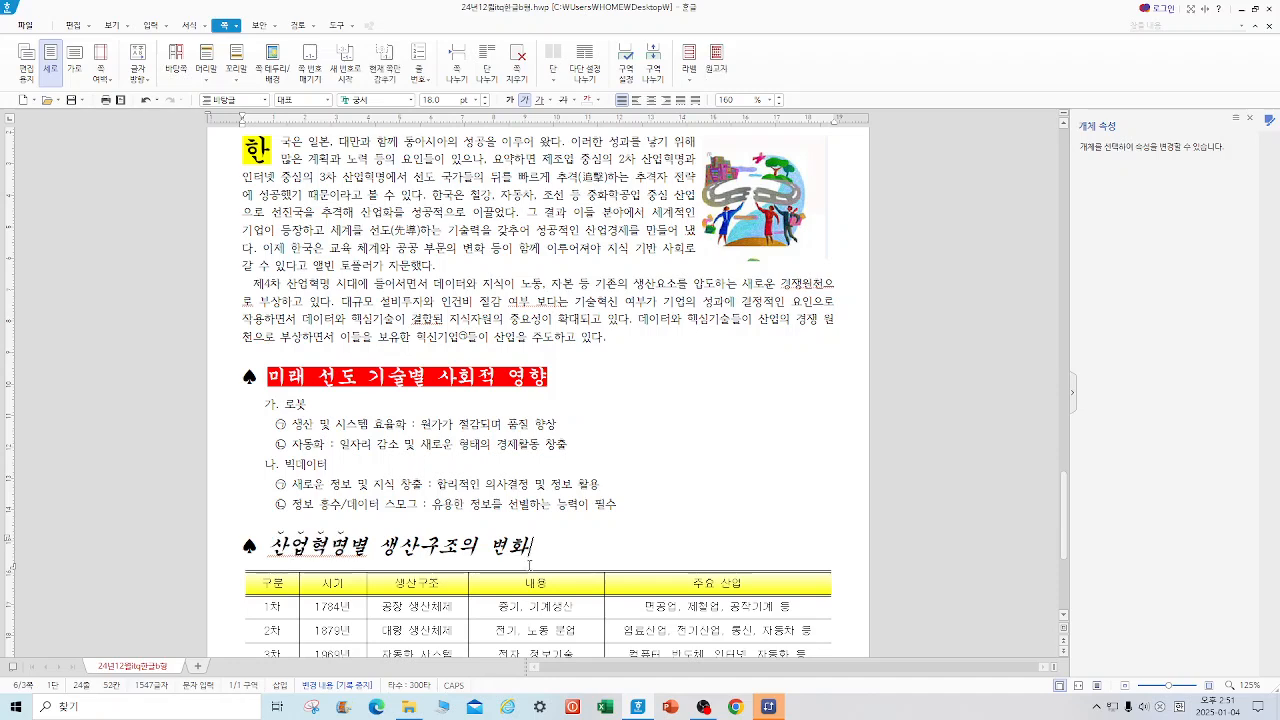
- Apply the same v-shaped emphasis marks above "변화" at the end of the heading over the table
mouse_move(507, 548)
mouse_down()
mouse_move(541, 548)
mouse_move(490, 550)
mouse_up()
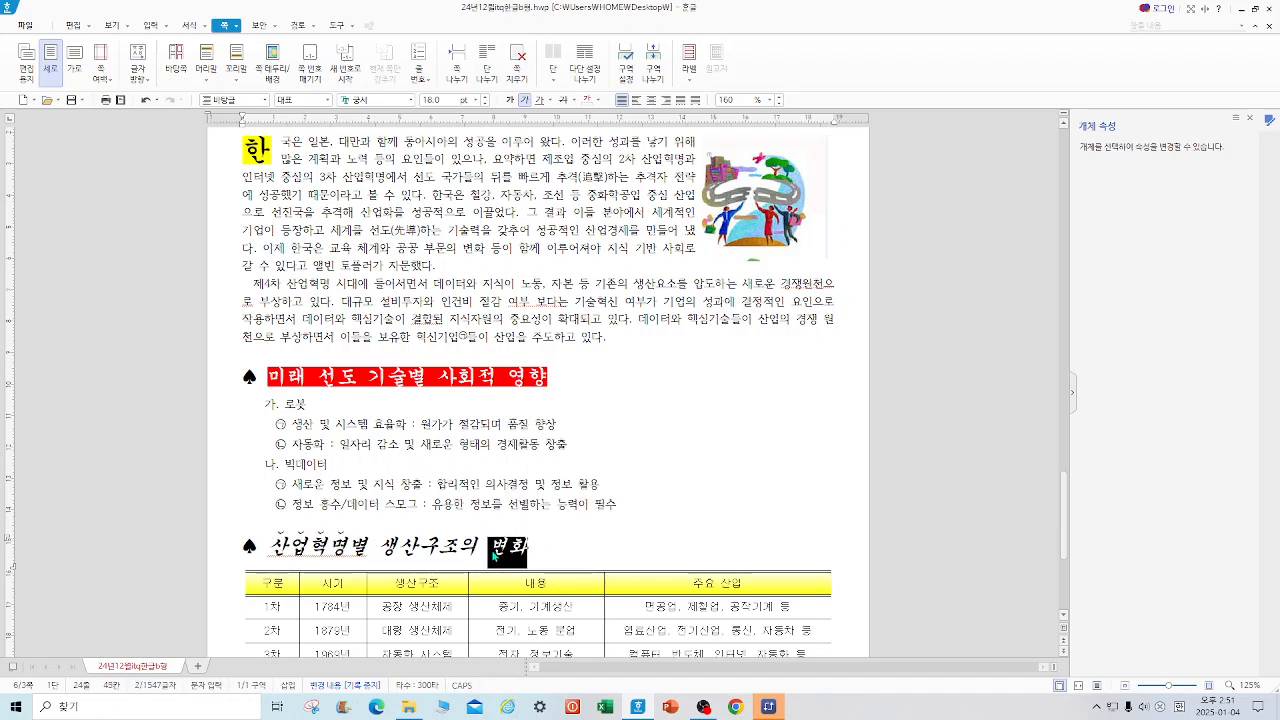
right_click(510, 553)
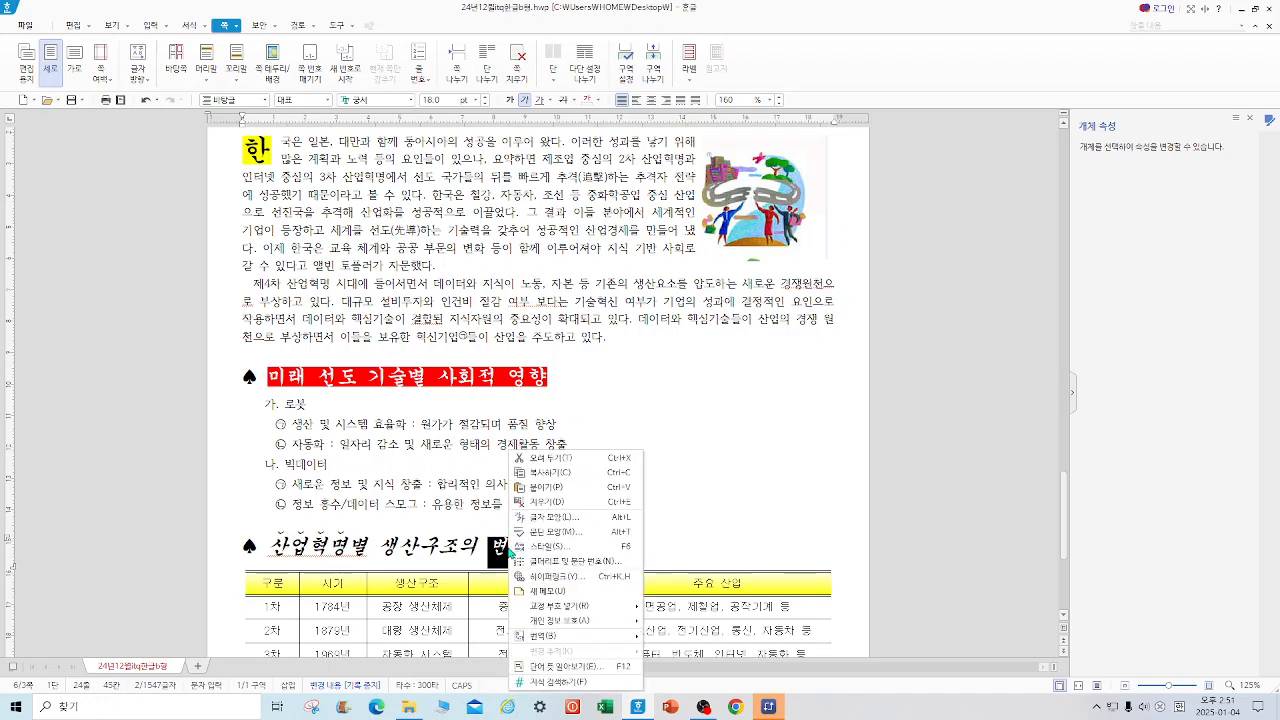
click(576, 524)
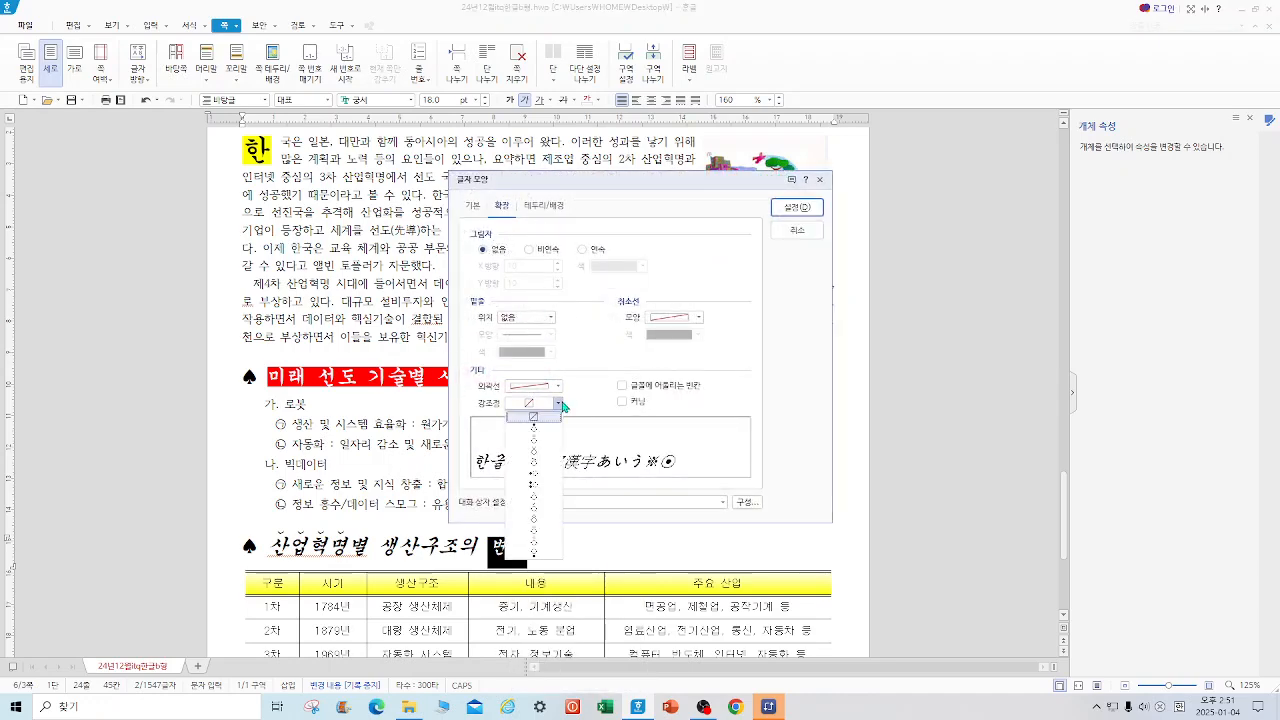
click(545, 453)
click(805, 212)
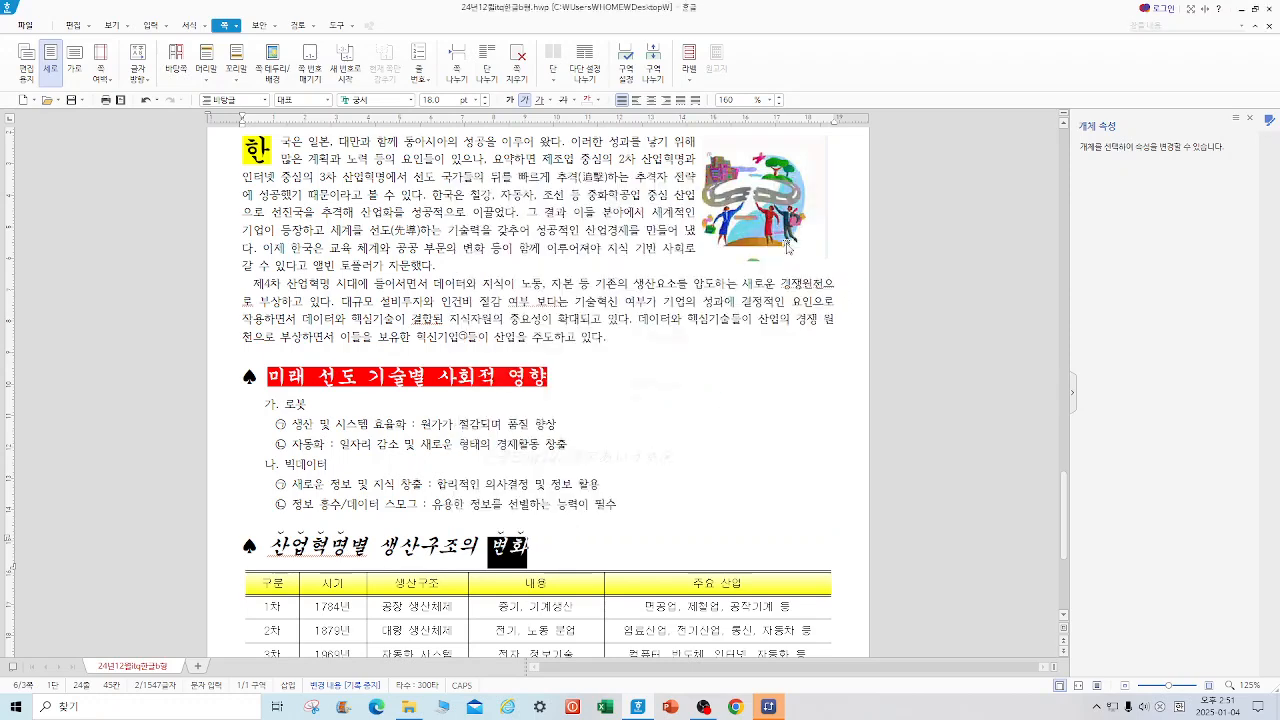
drag(272, 545, 529, 548)
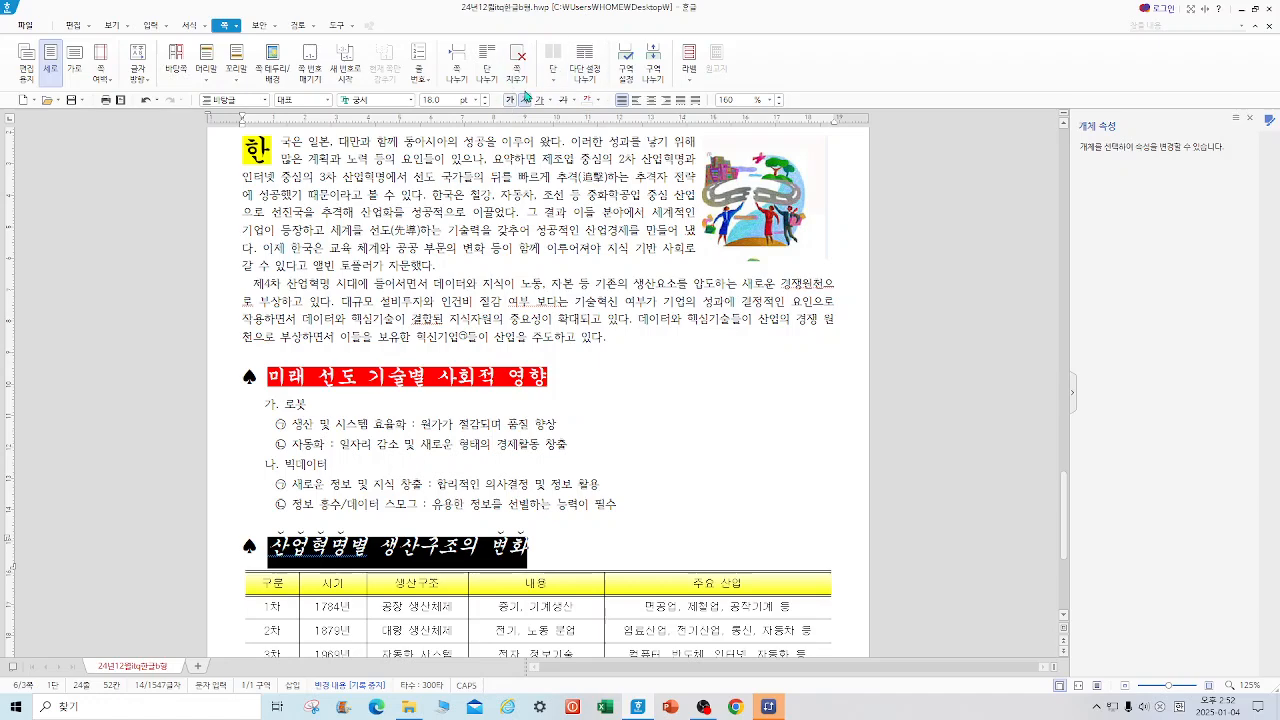
click(689, 519)
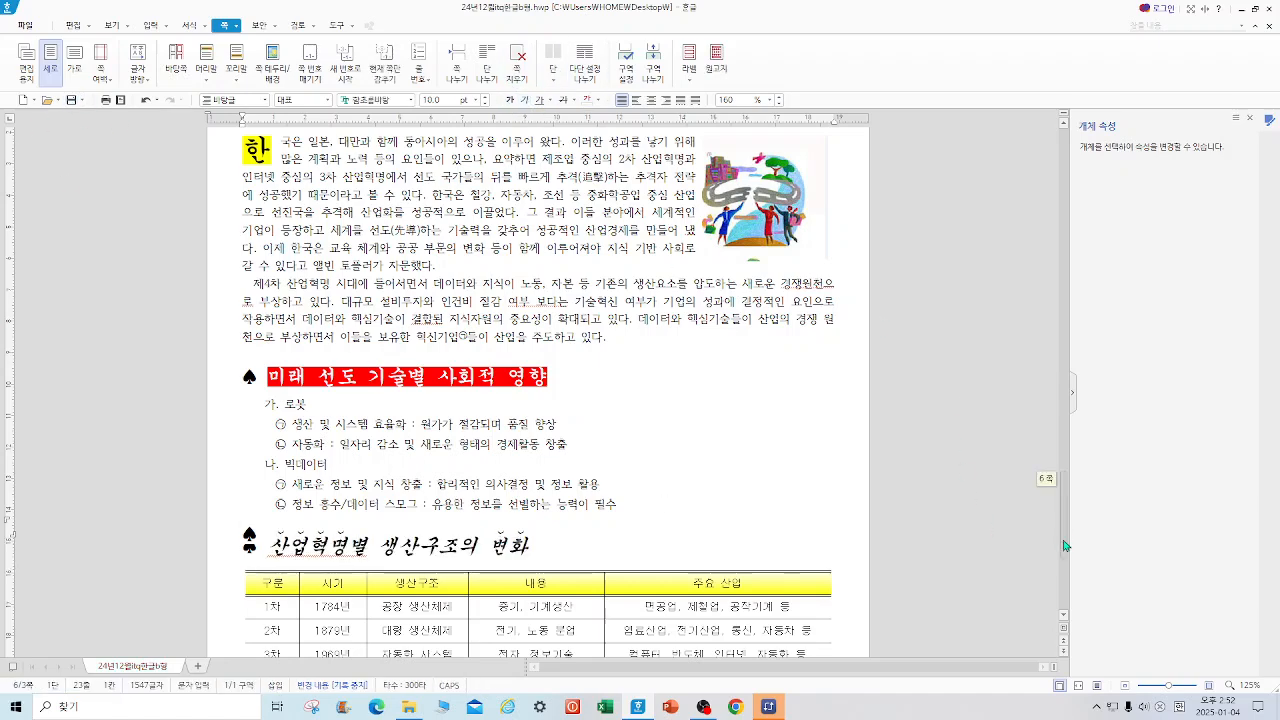
- Examine the gradient background settings of the table's header row and close them without changes
scroll(1064, 540, down, 3)
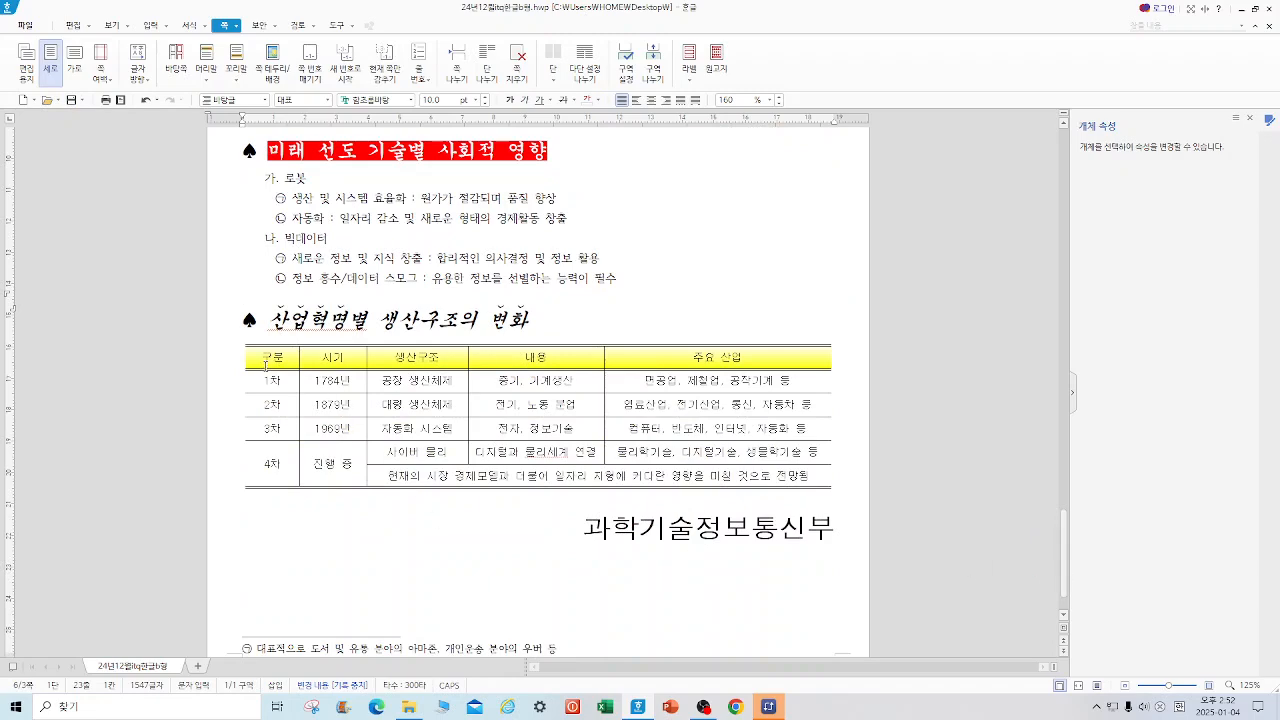
drag(267, 358, 811, 346)
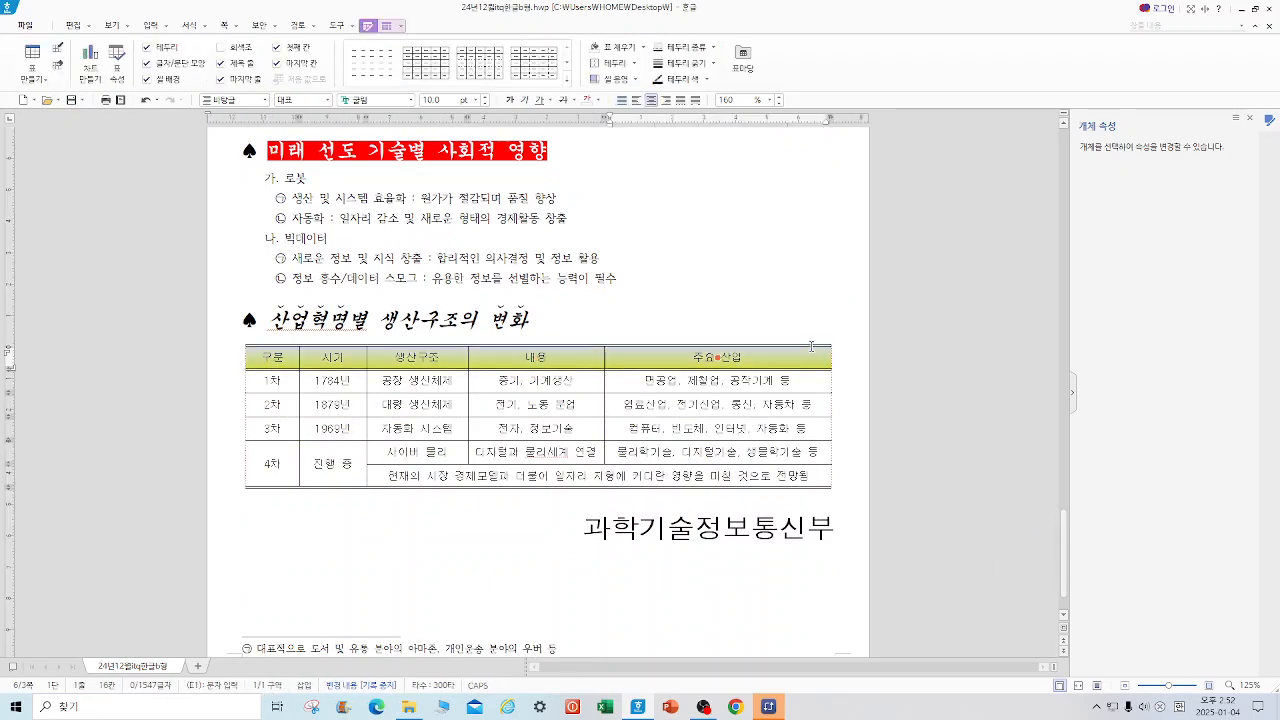
key(c)
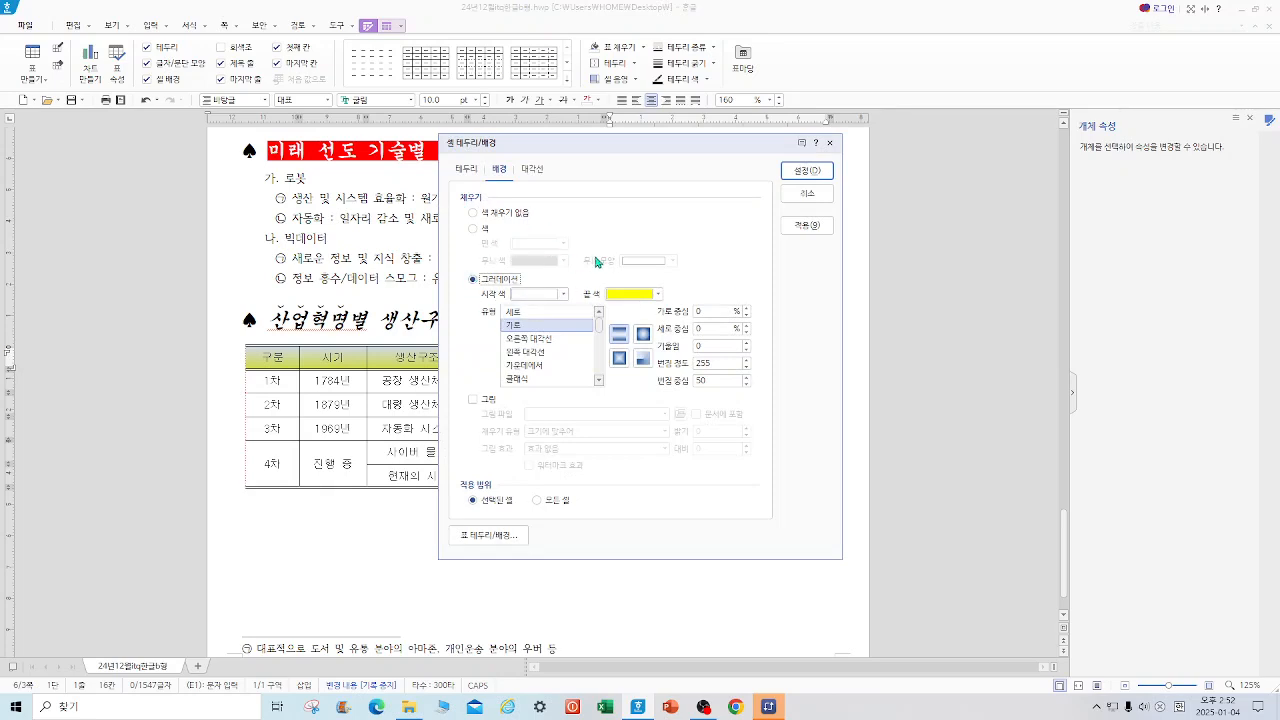
click(830, 146)
click(583, 527)
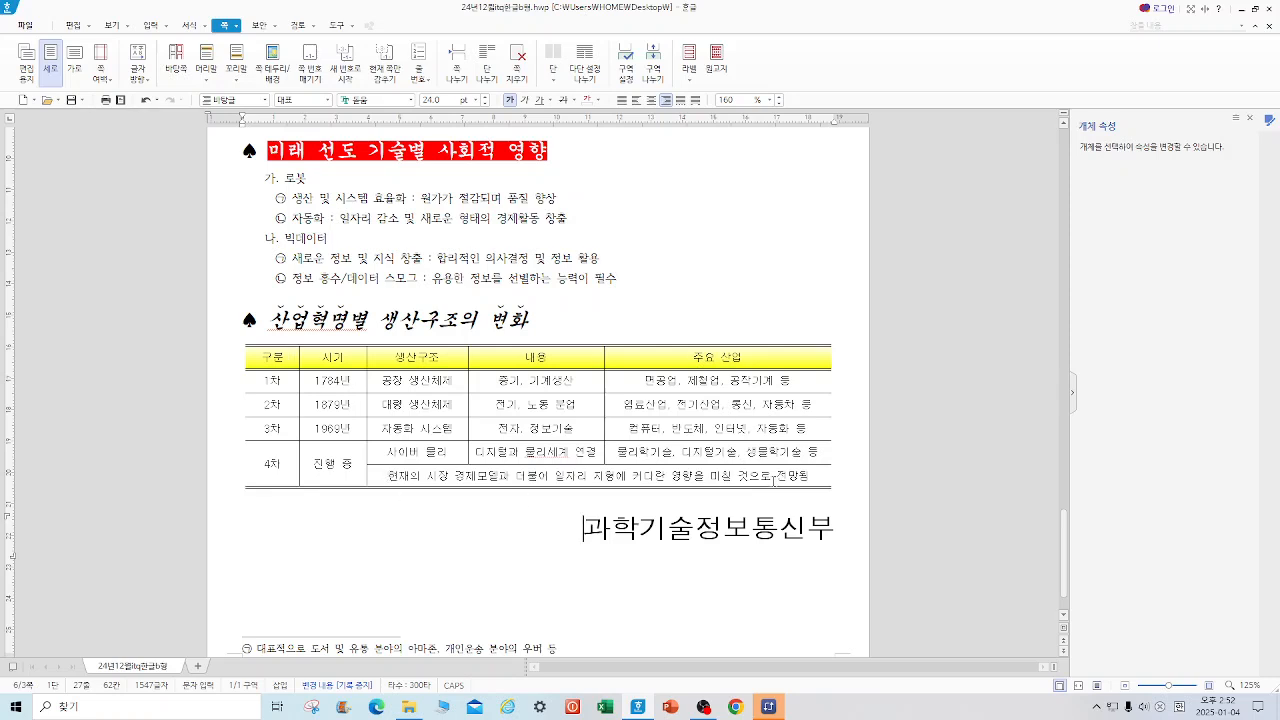
- Examine the cell border settings for the whole table and close them without changes
drag(321, 367, 783, 468)
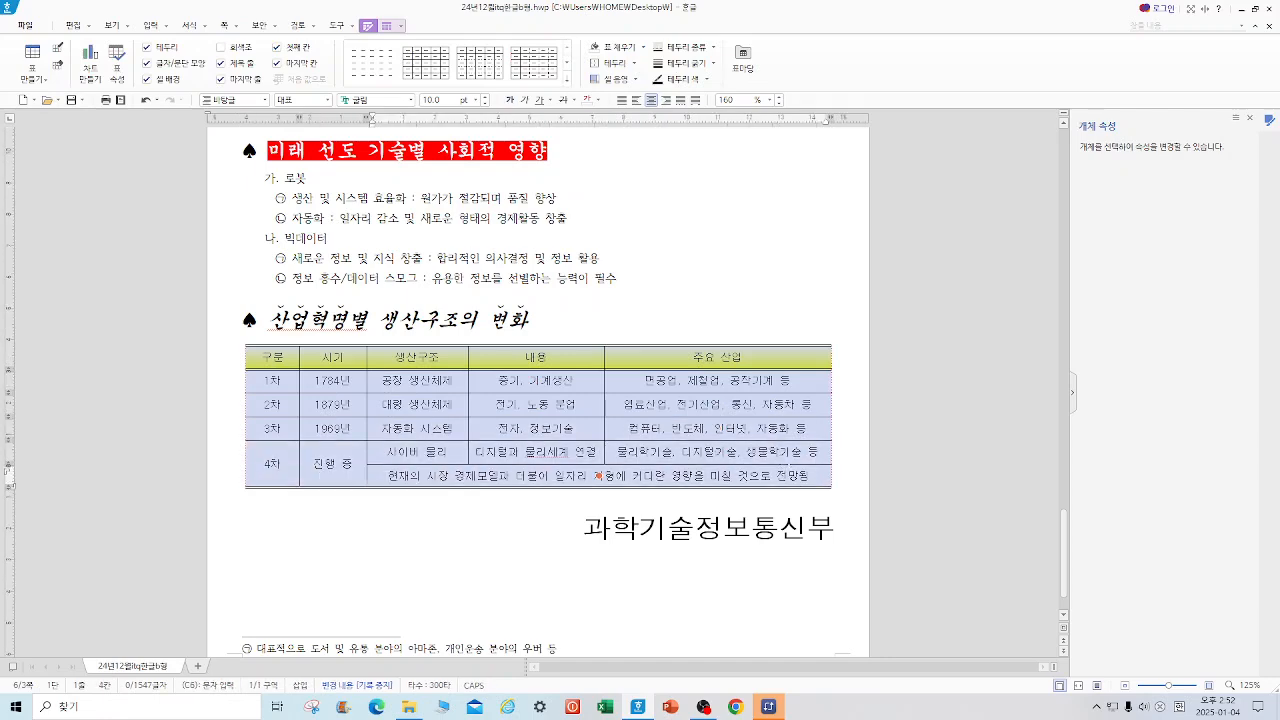
key(l)
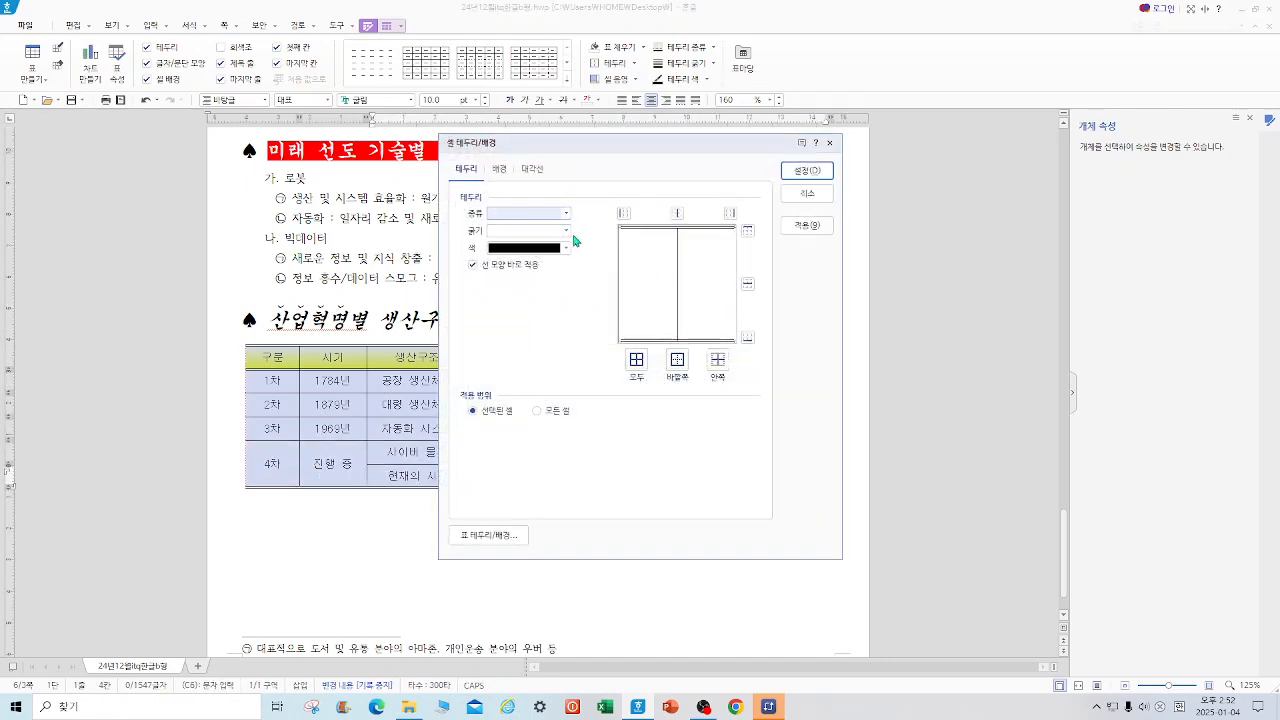
click(829, 143)
click(429, 537)
- Examine the basic character settings of the closing line "과학기술정보통신부", close them without changes and save the document
drag(584, 528, 818, 537)
right_click(764, 533)
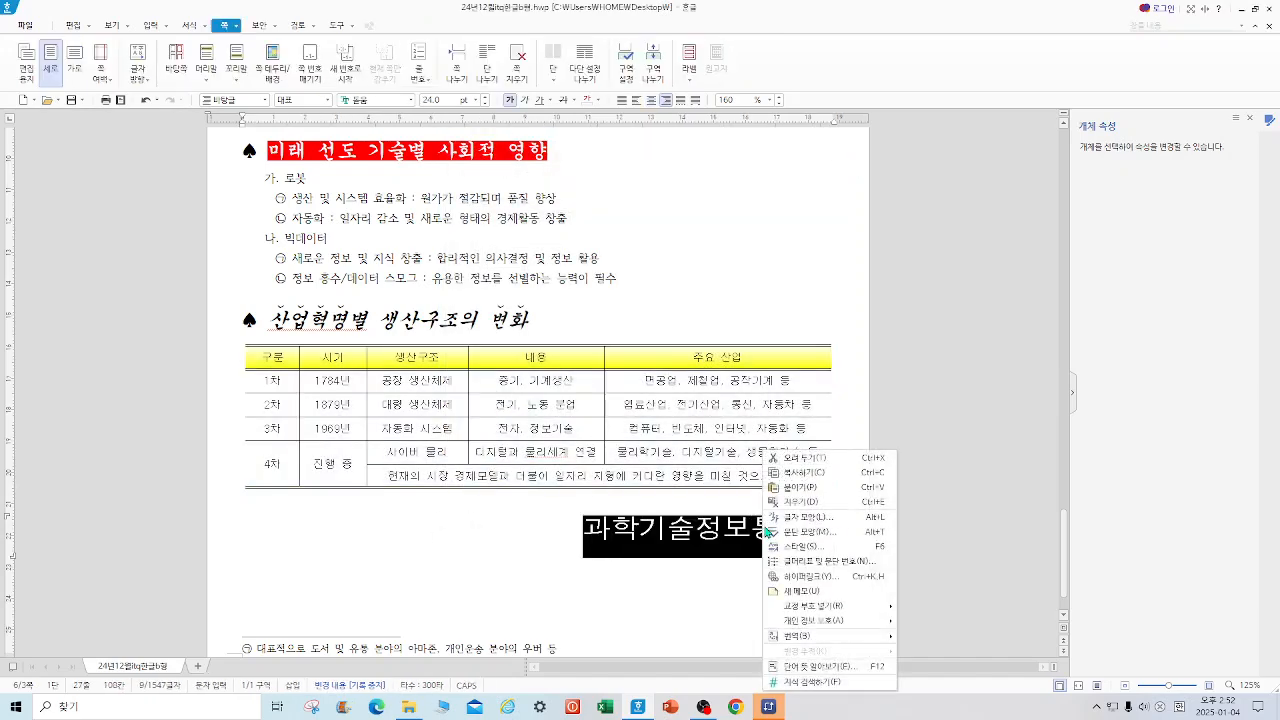
click(793, 517)
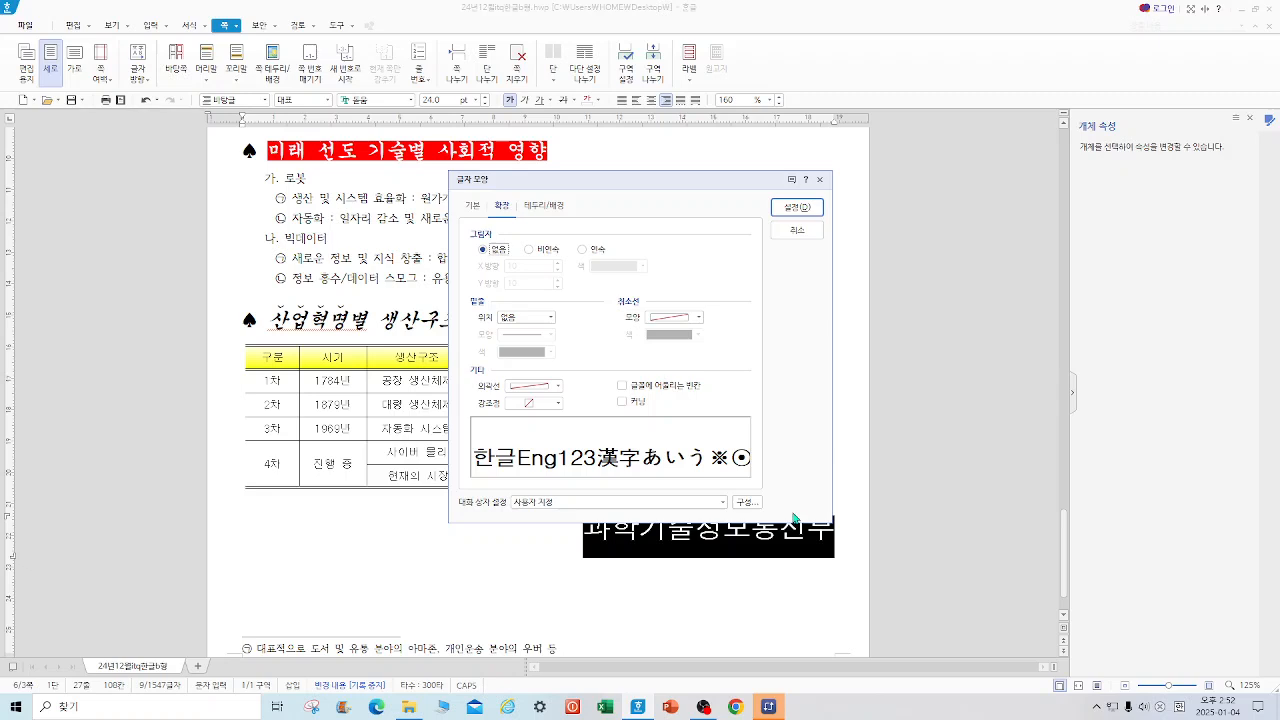
click(472, 206)
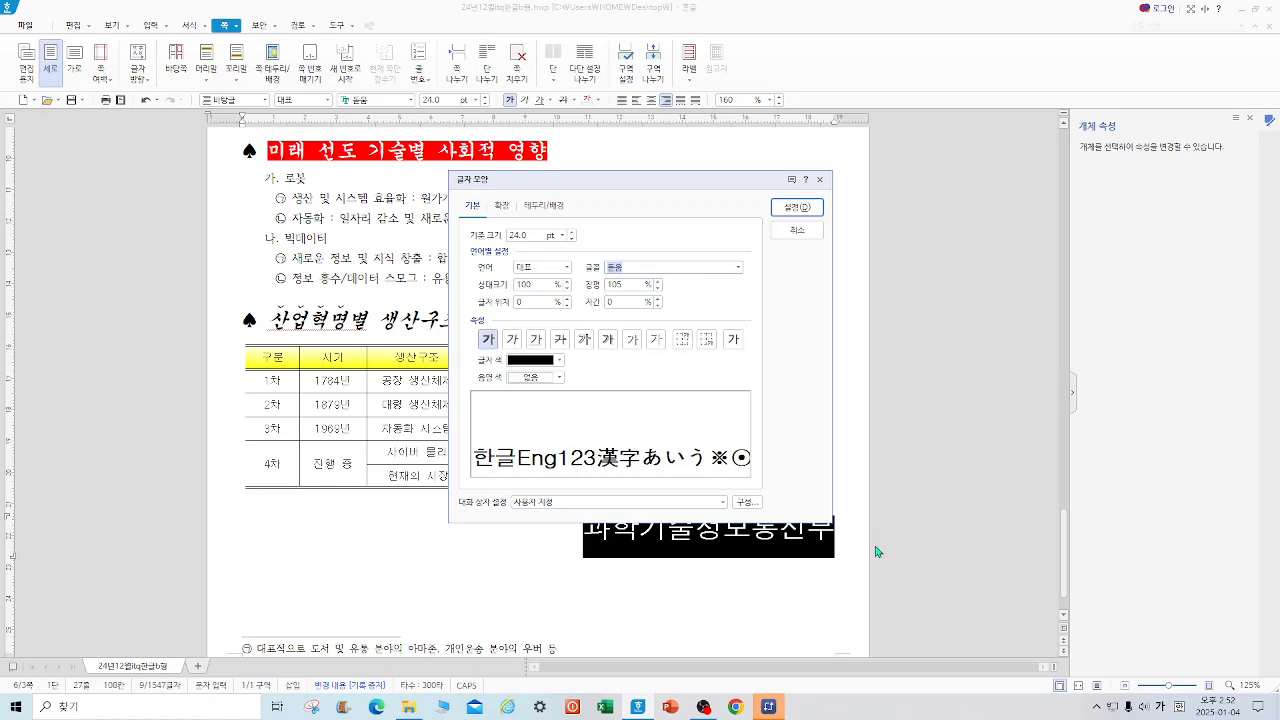
click(820, 179)
click(398, 543)
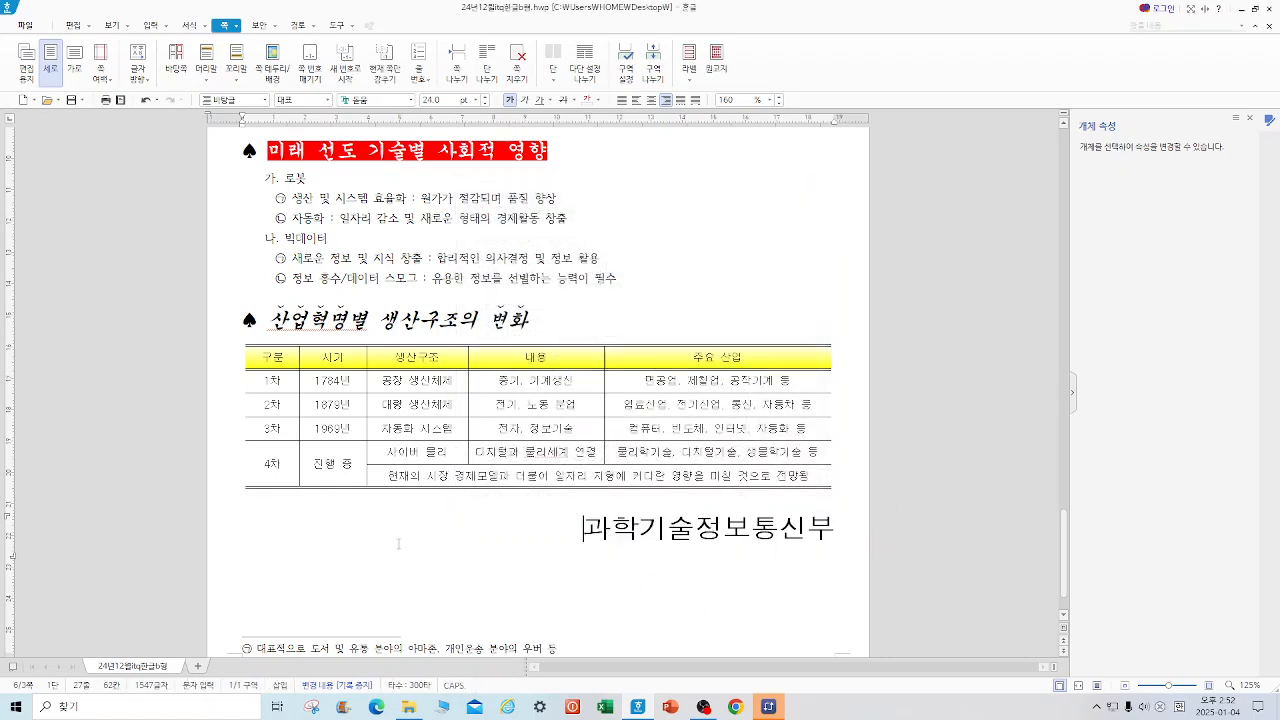
click(72, 102)
- Apply page numbering at the bottom right of the pages in the 1,2,3 number format
drag(1066, 584, 1081, 176)
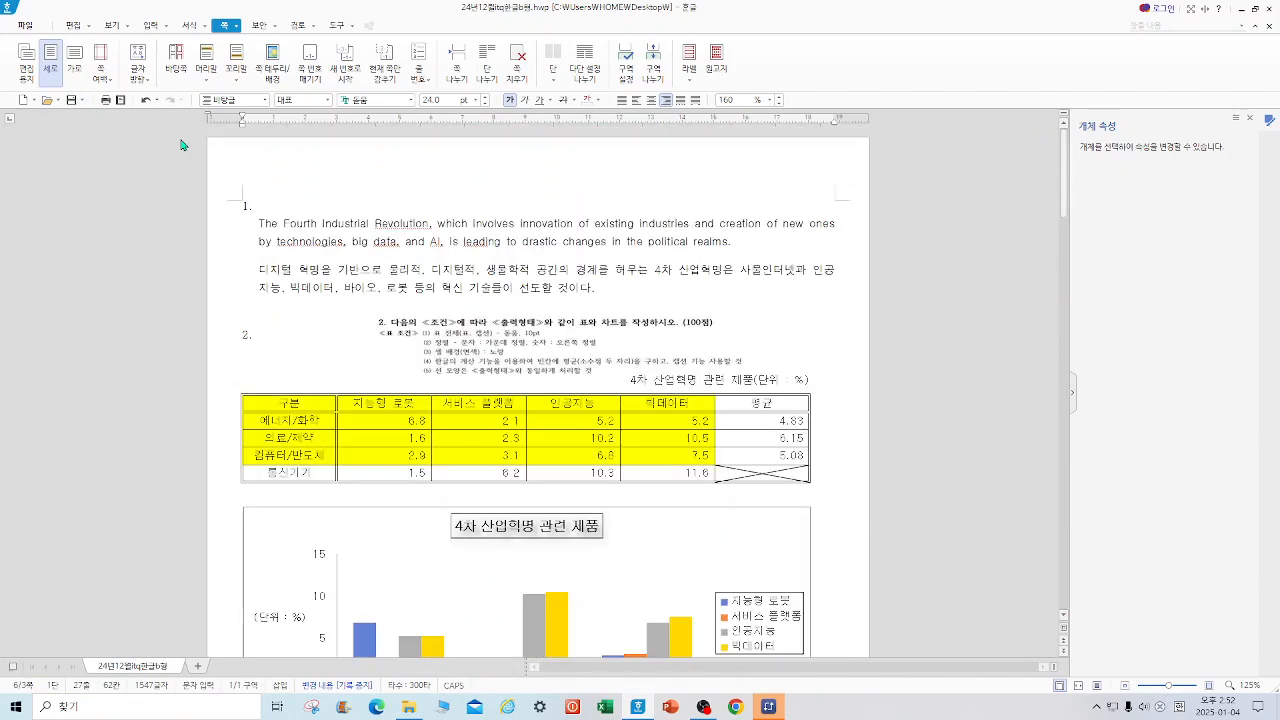
click(236, 28)
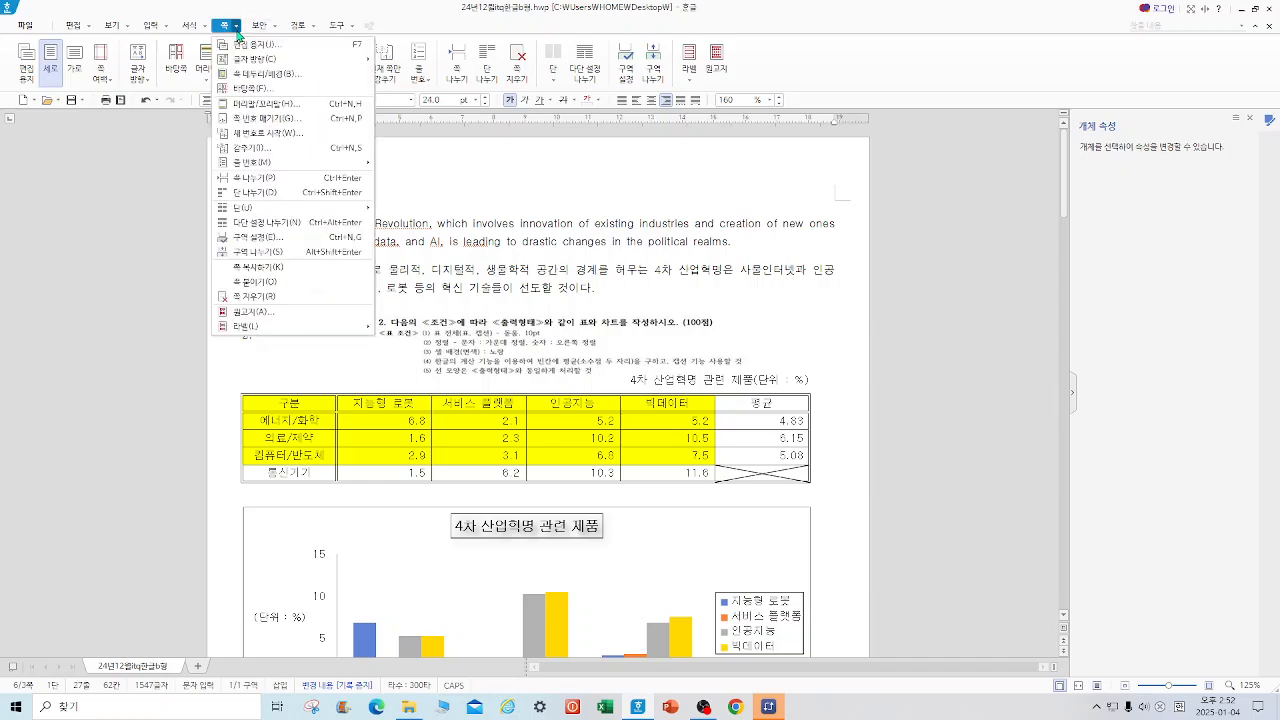
click(287, 119)
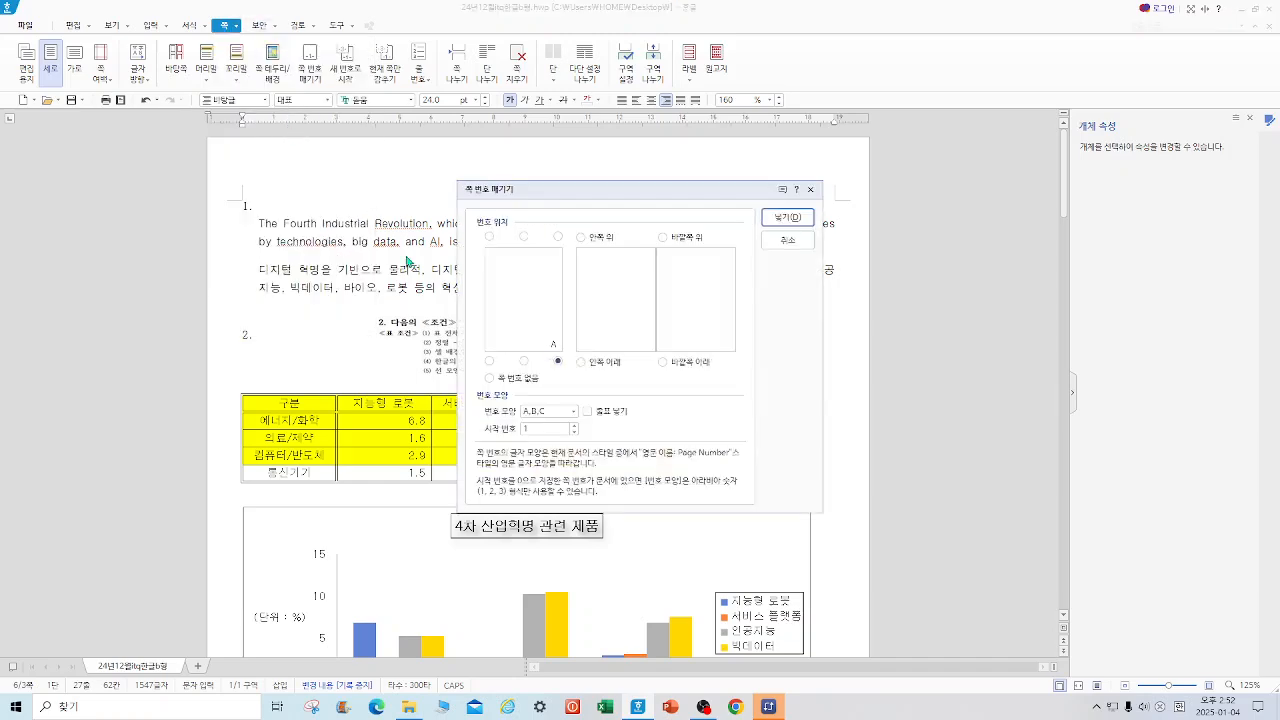
click(574, 411)
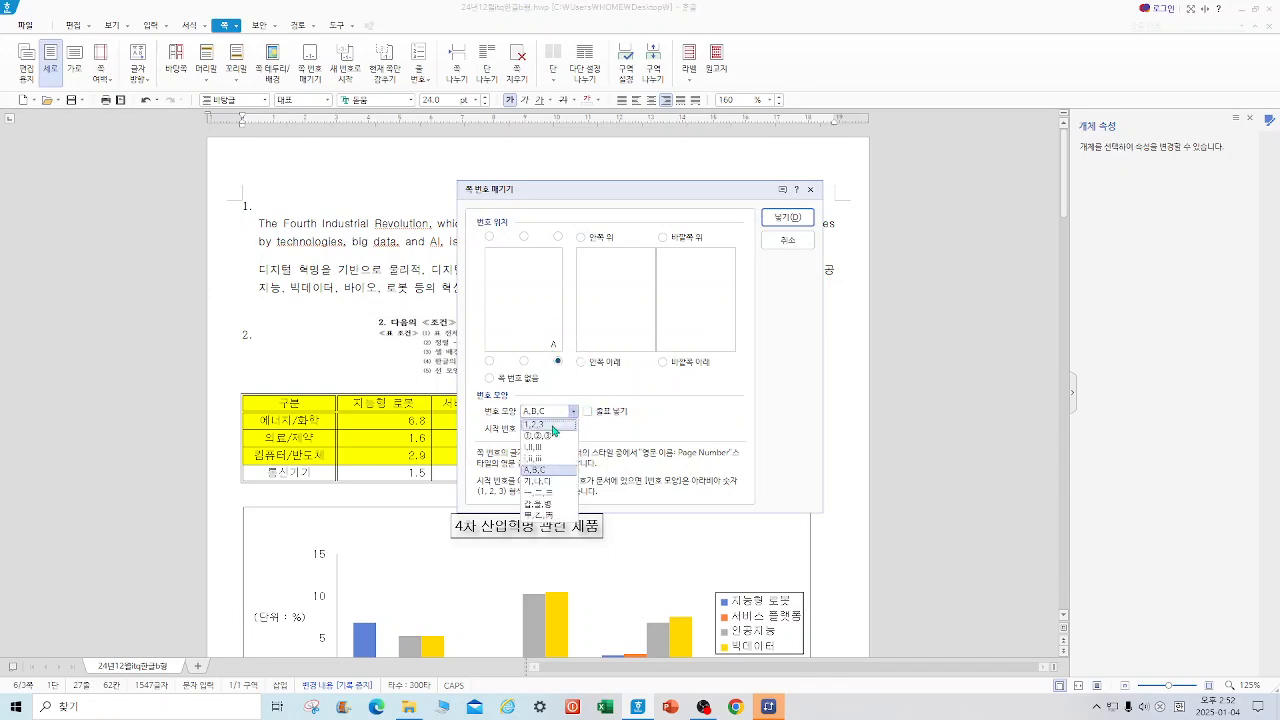
click(534, 424)
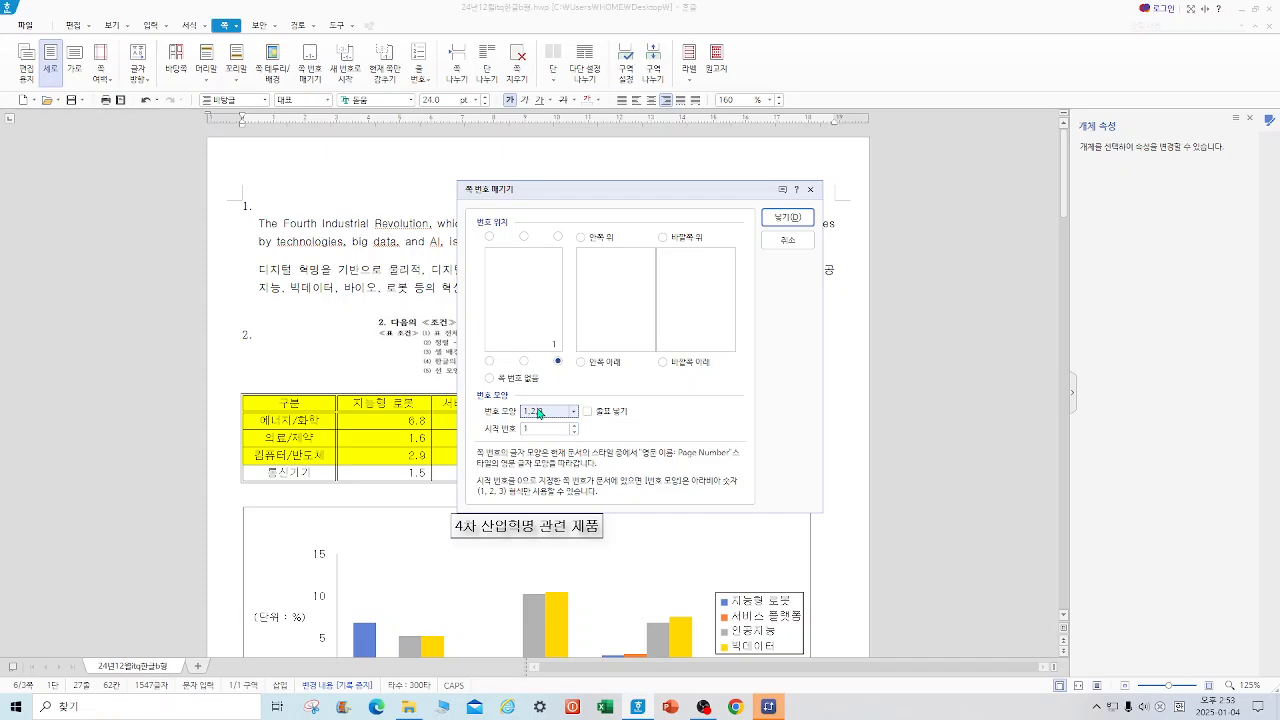
click(788, 217)
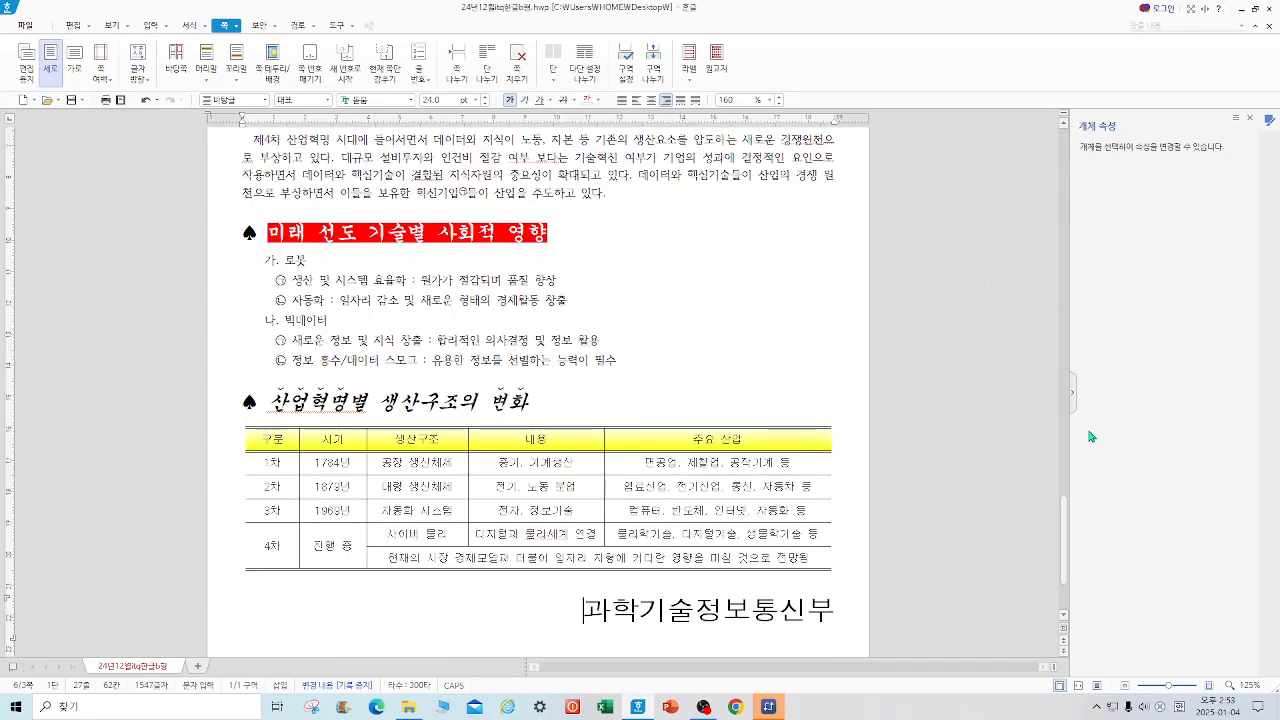
- Start new page numbering at 6 on the last page, at the closing organisation line
drag(1063, 544, 1066, 635)
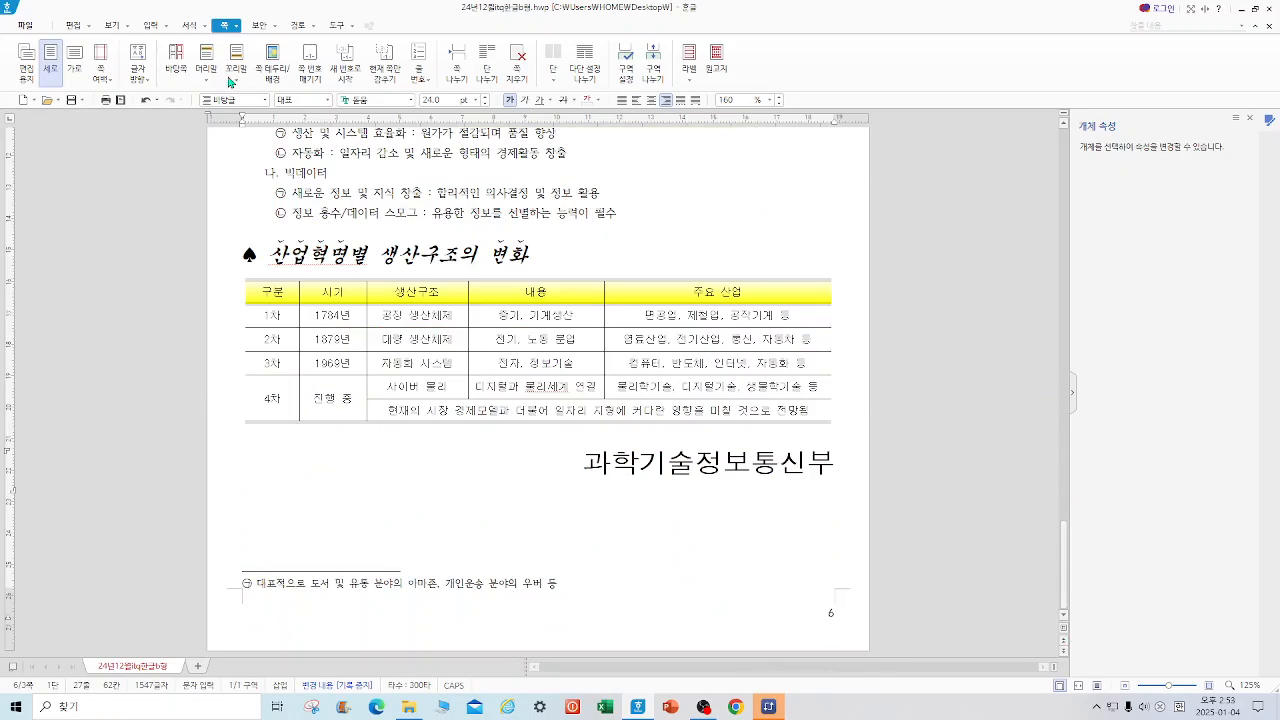
click(237, 28)
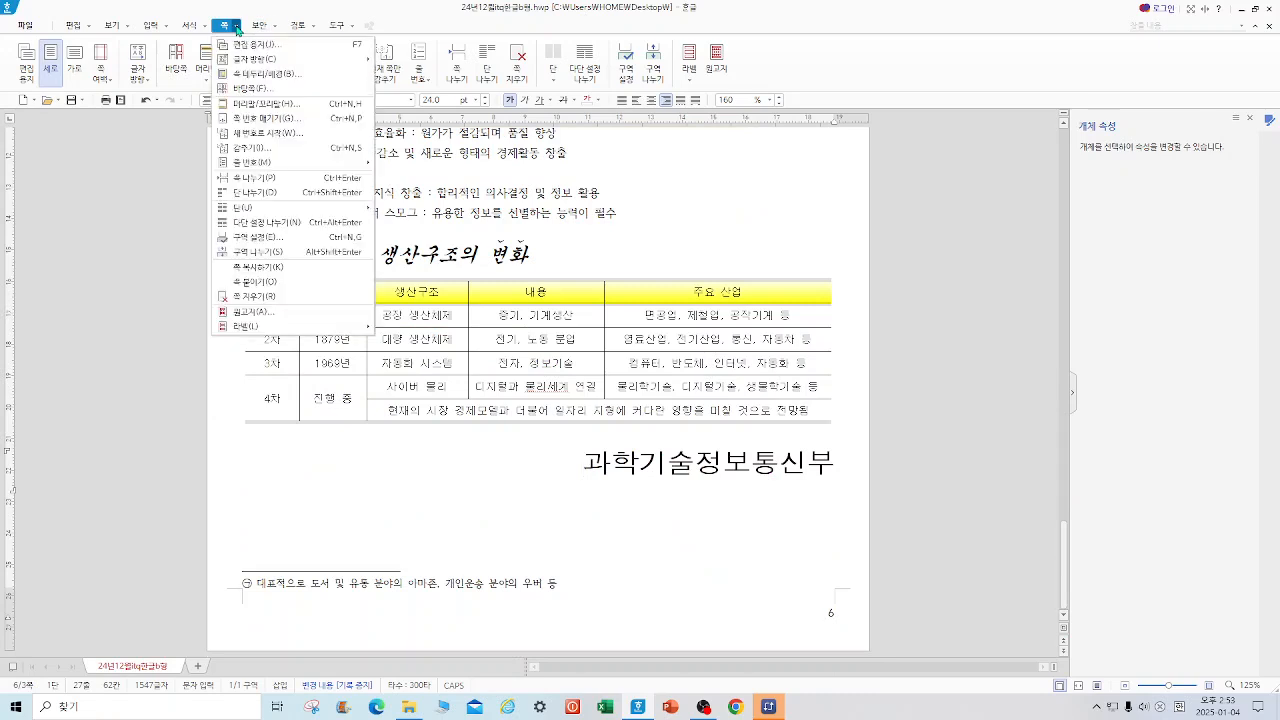
click(268, 133)
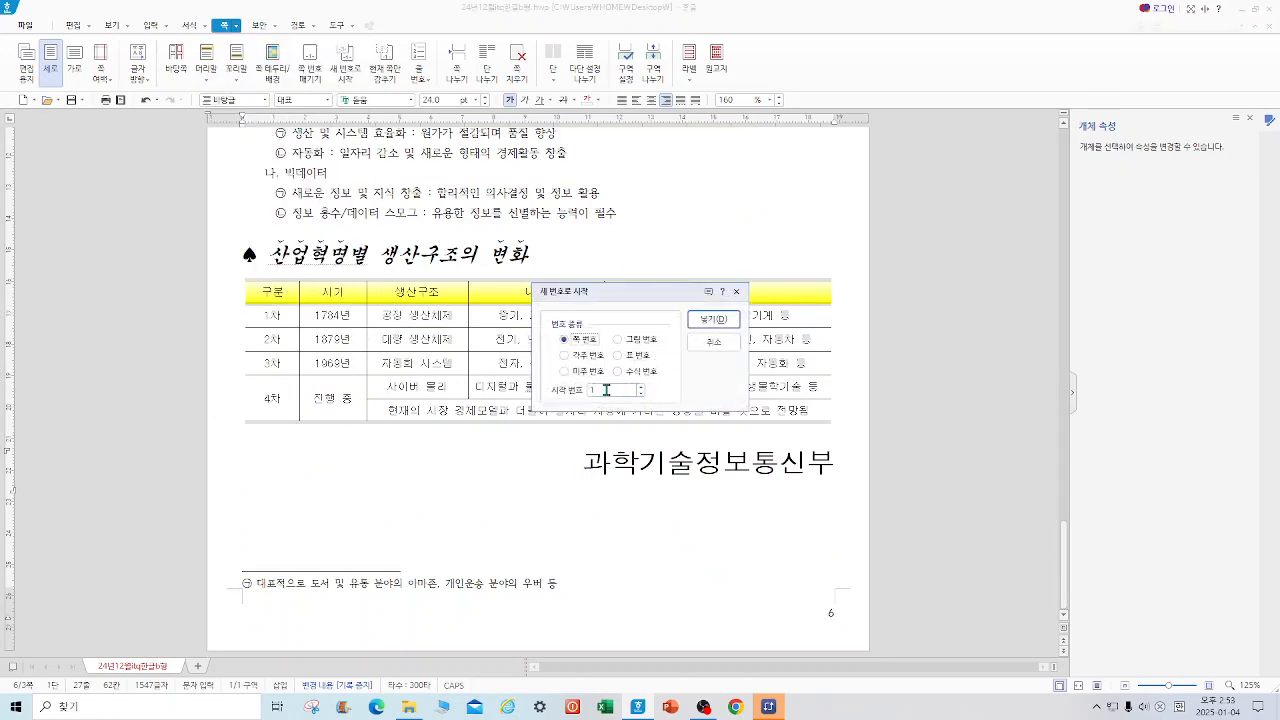
drag(604, 392, 574, 392)
click(725, 320)
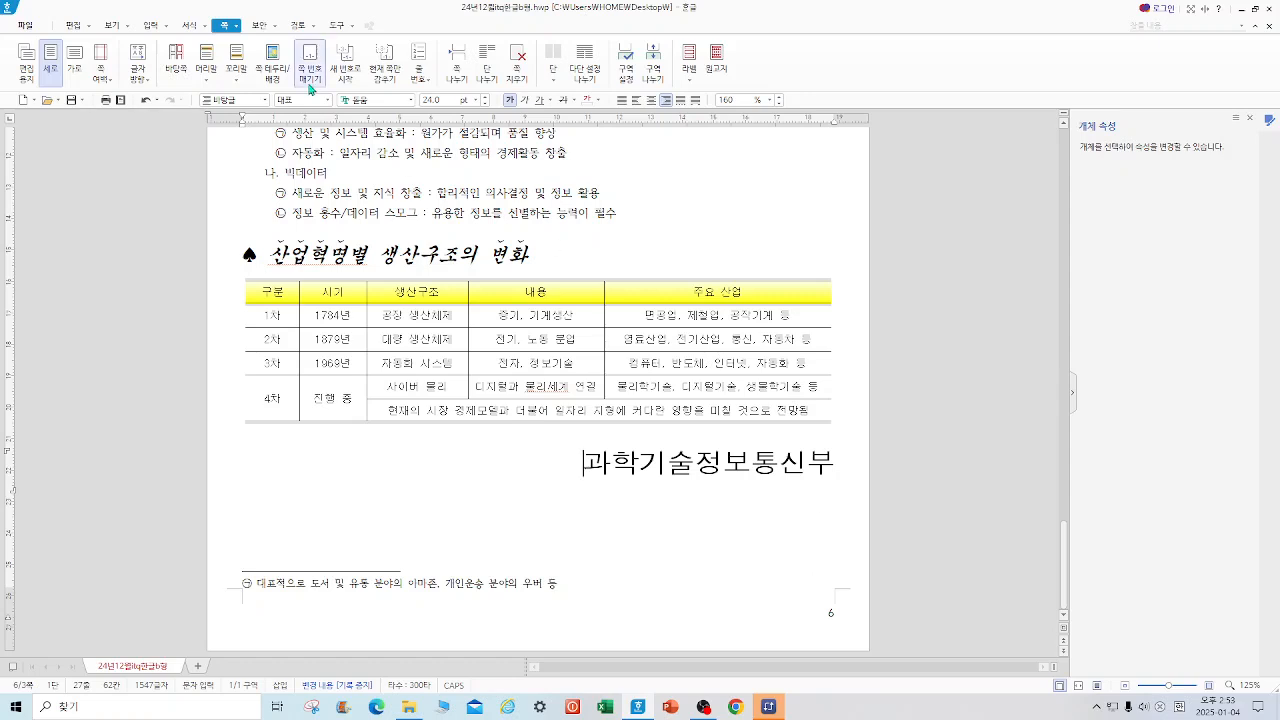
- Change the bottom-right page numbering to the A,B,C number format
click(238, 28)
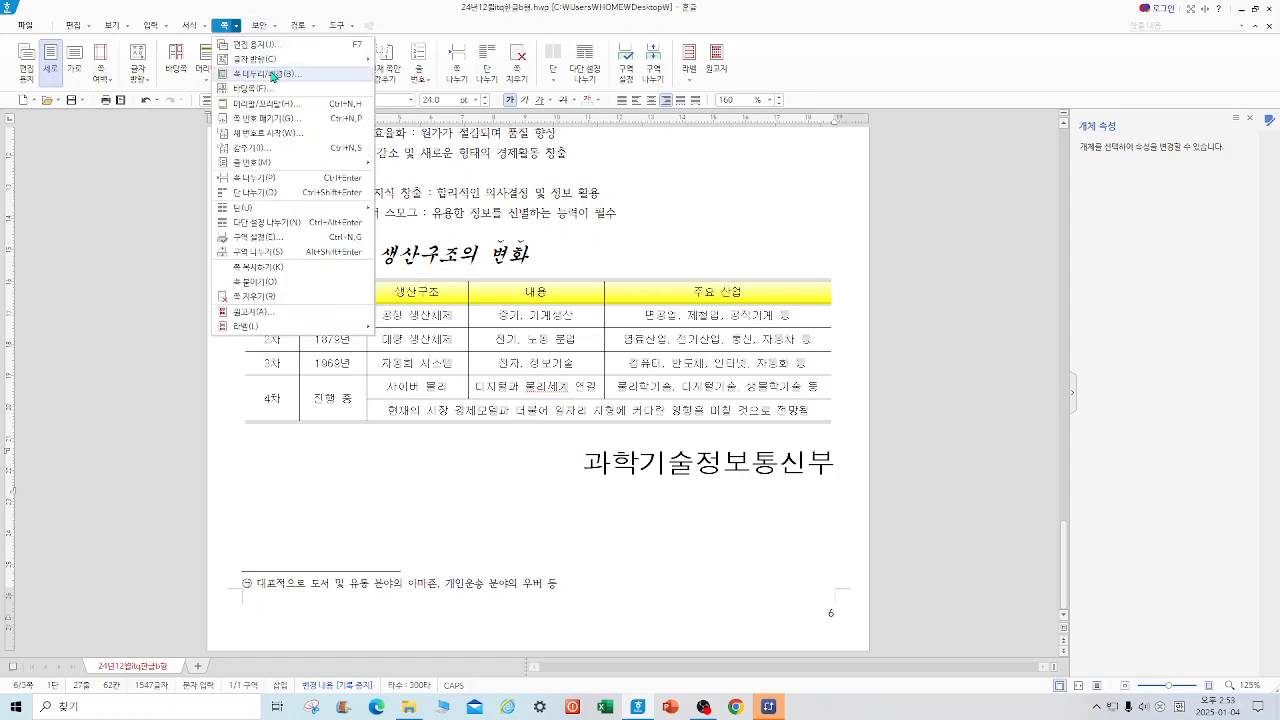
mouse_move(279, 164)
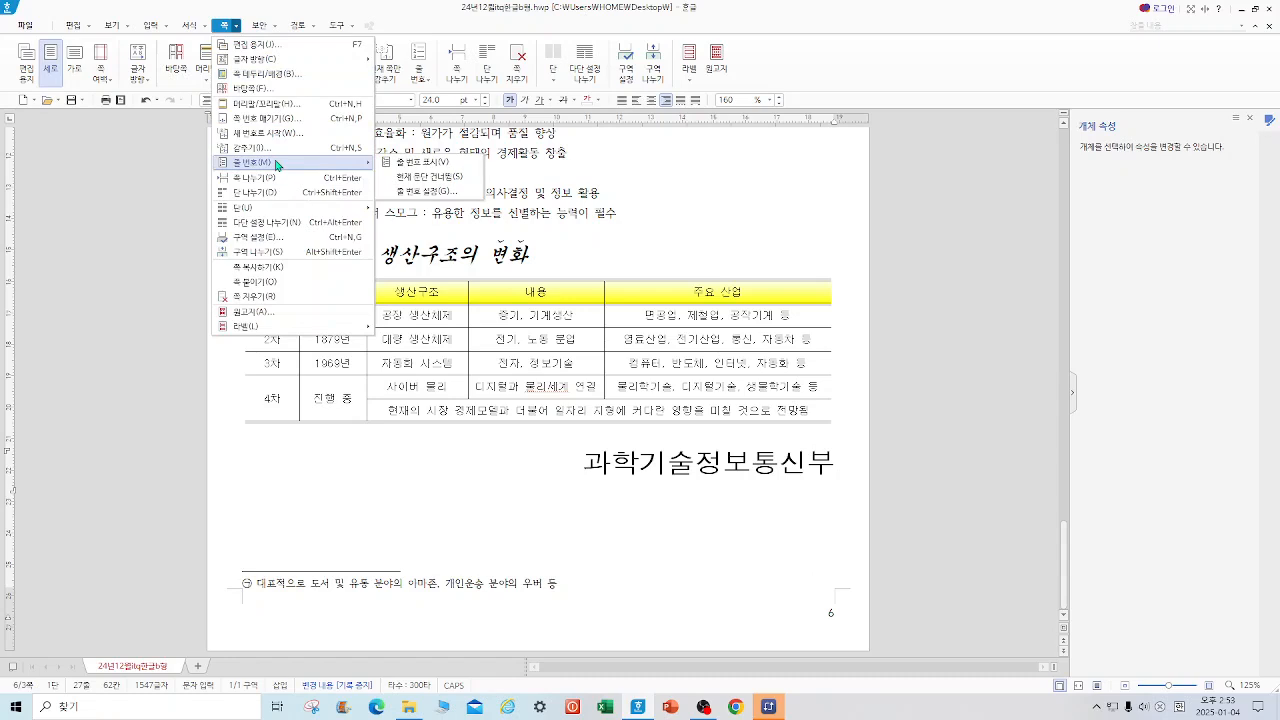
click(255, 118)
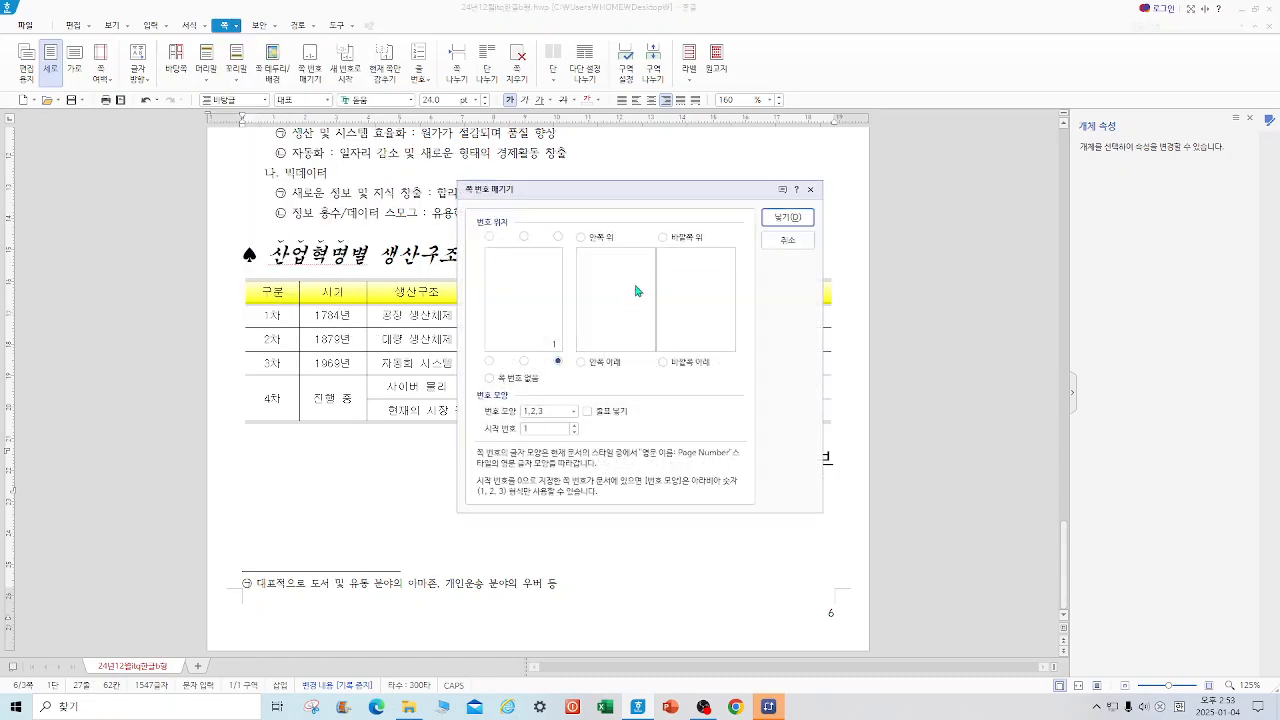
click(574, 411)
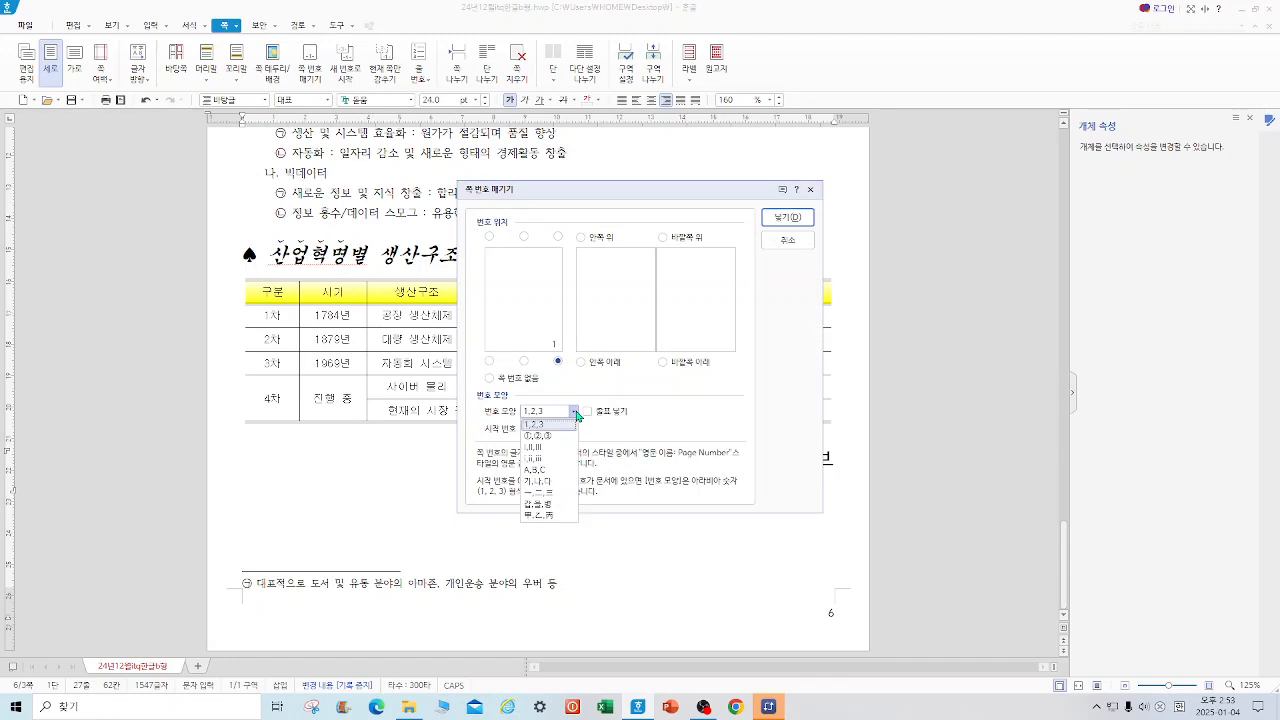
click(536, 470)
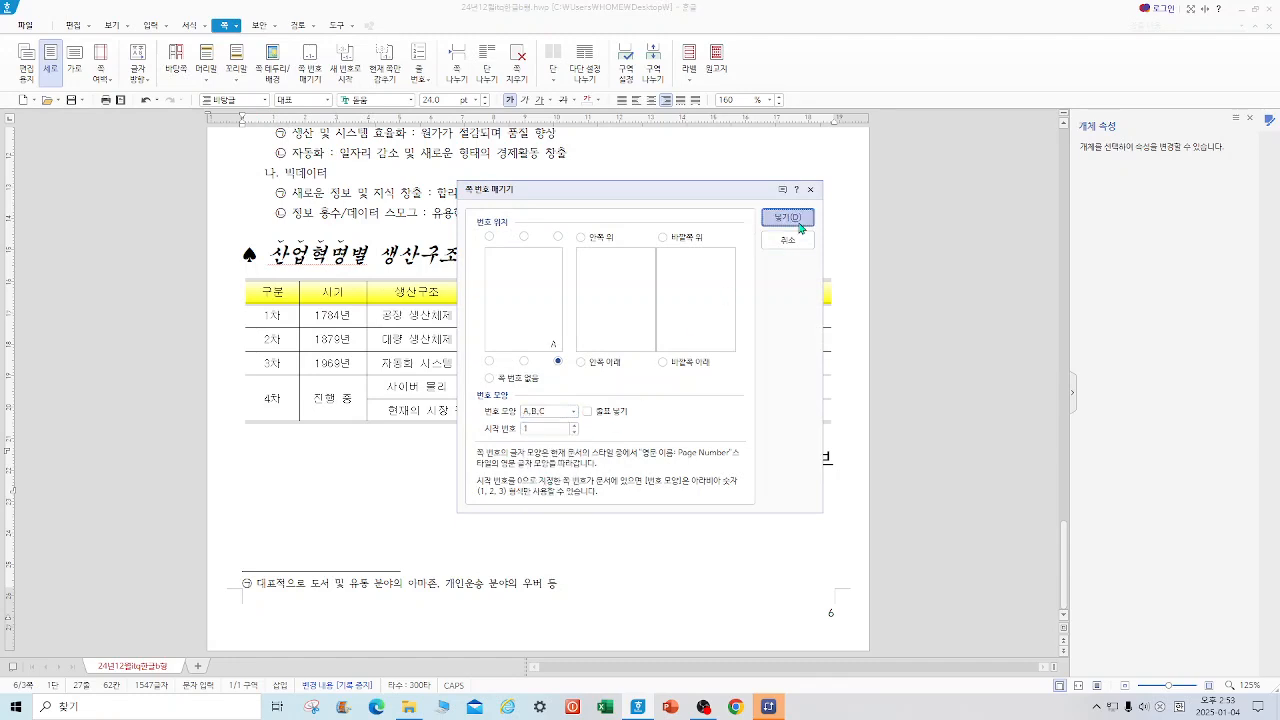
click(789, 218)
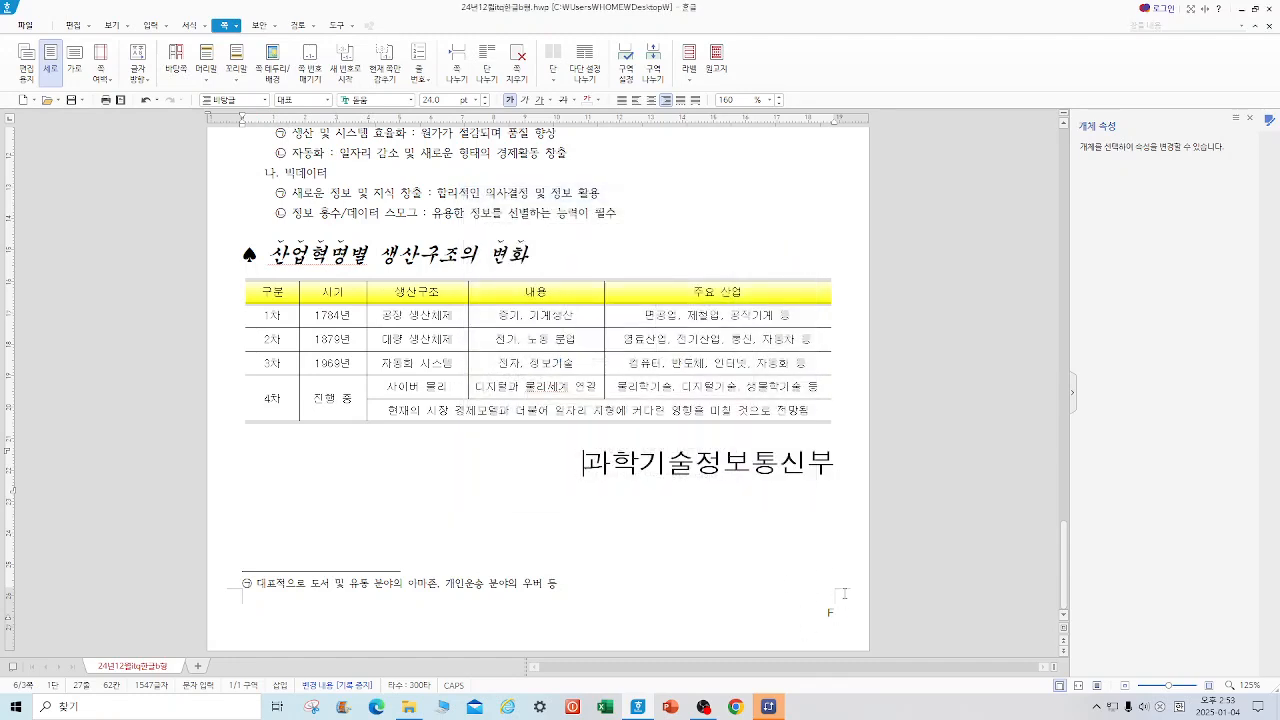
- Place the cursor before the title "4차 산업혁명으로 인한 미래사회" and delete the existing bookmark "산업혁명"
drag(1064, 565, 1065, 458)
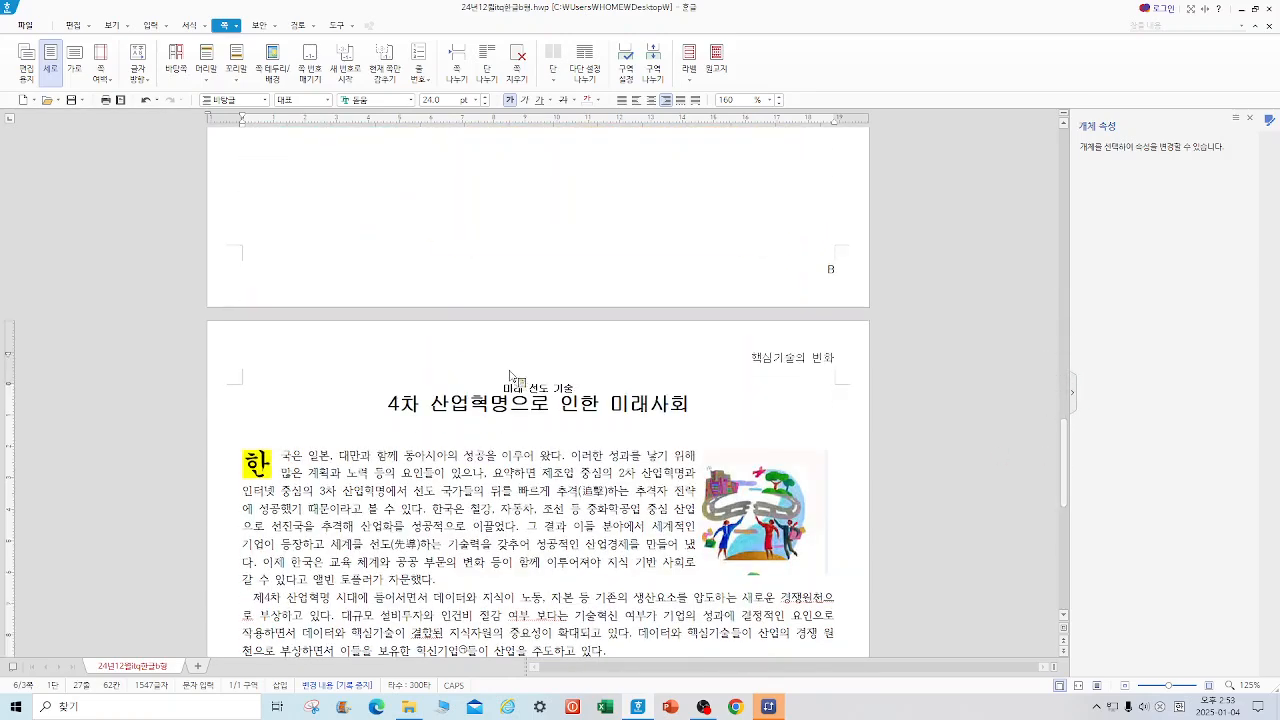
click(384, 403)
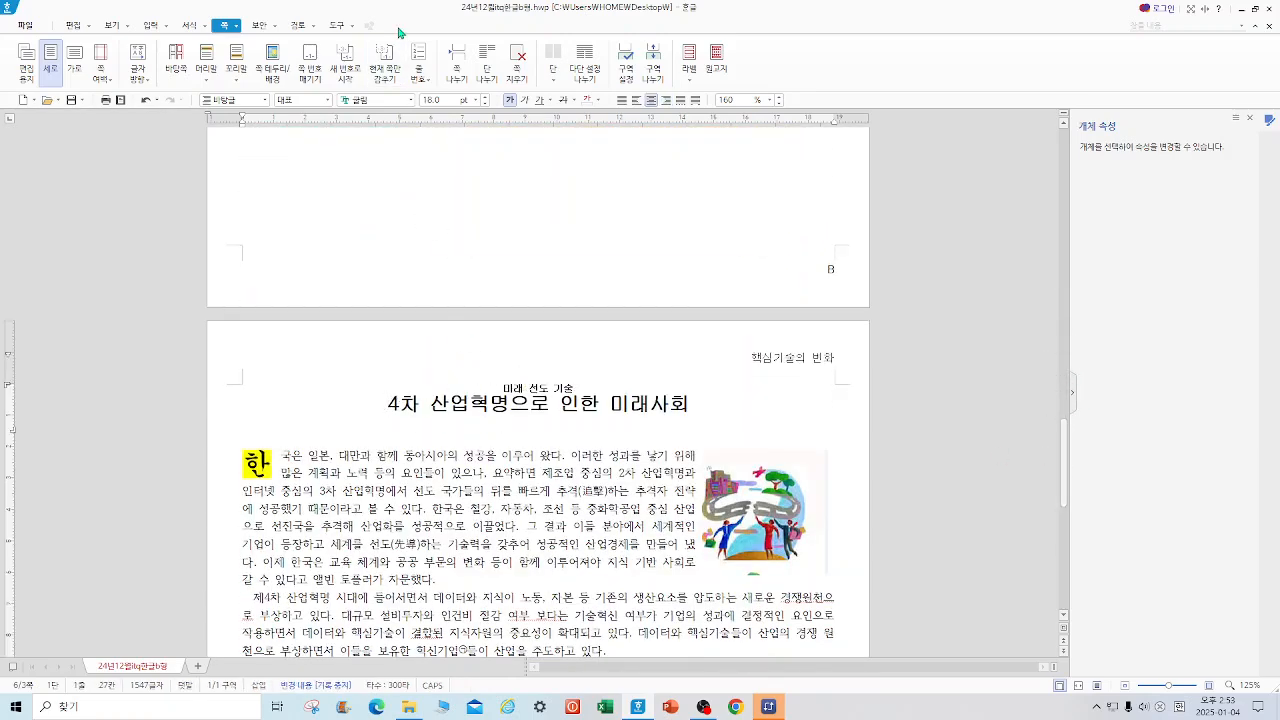
click(152, 25)
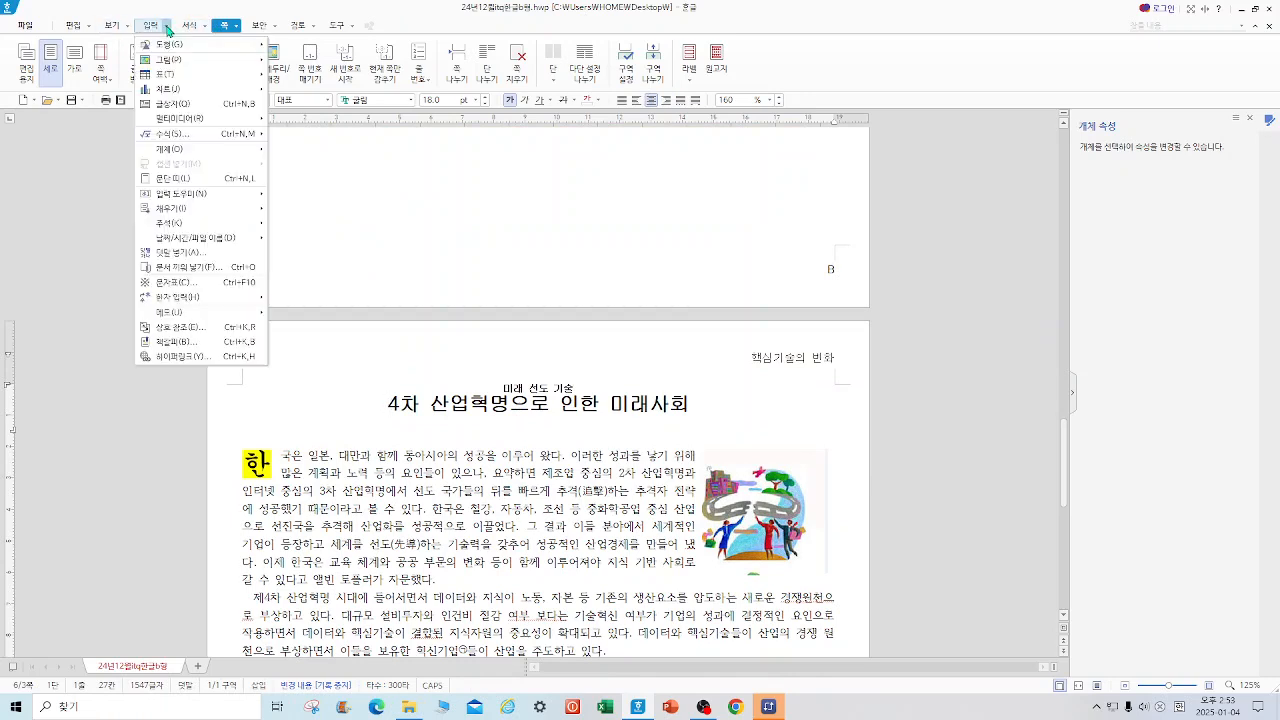
click(236, 345)
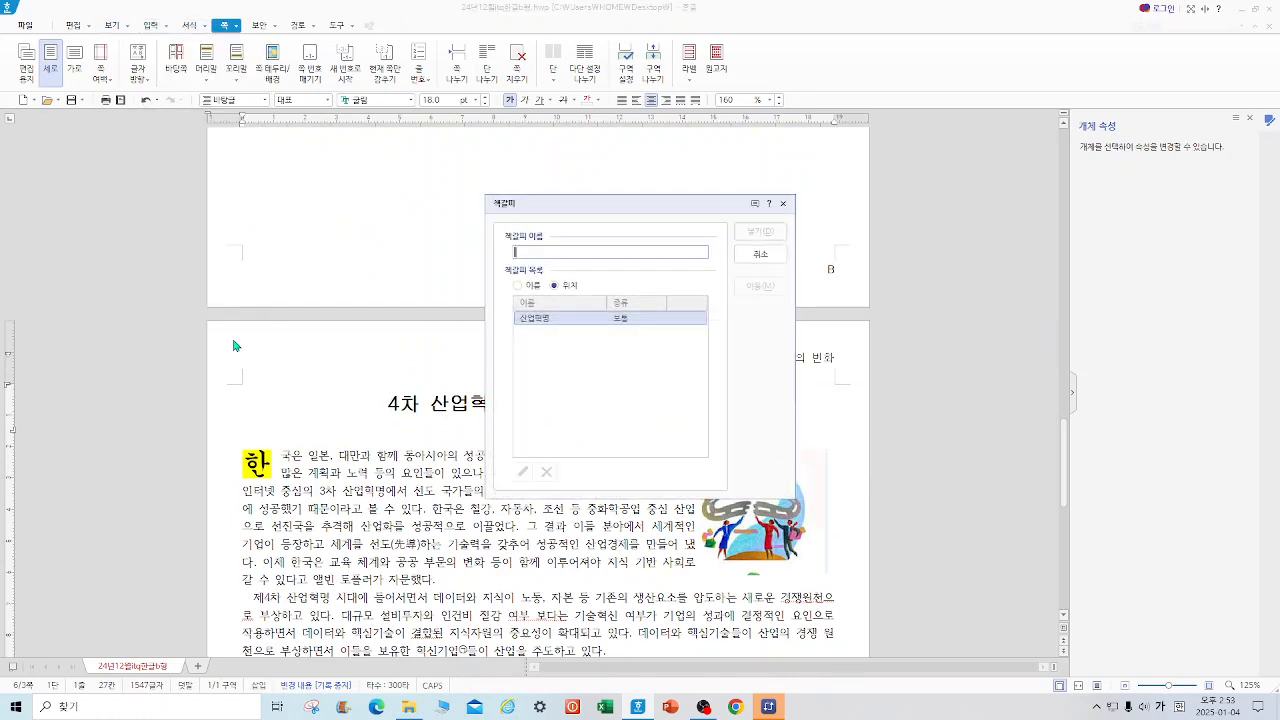
click(545, 318)
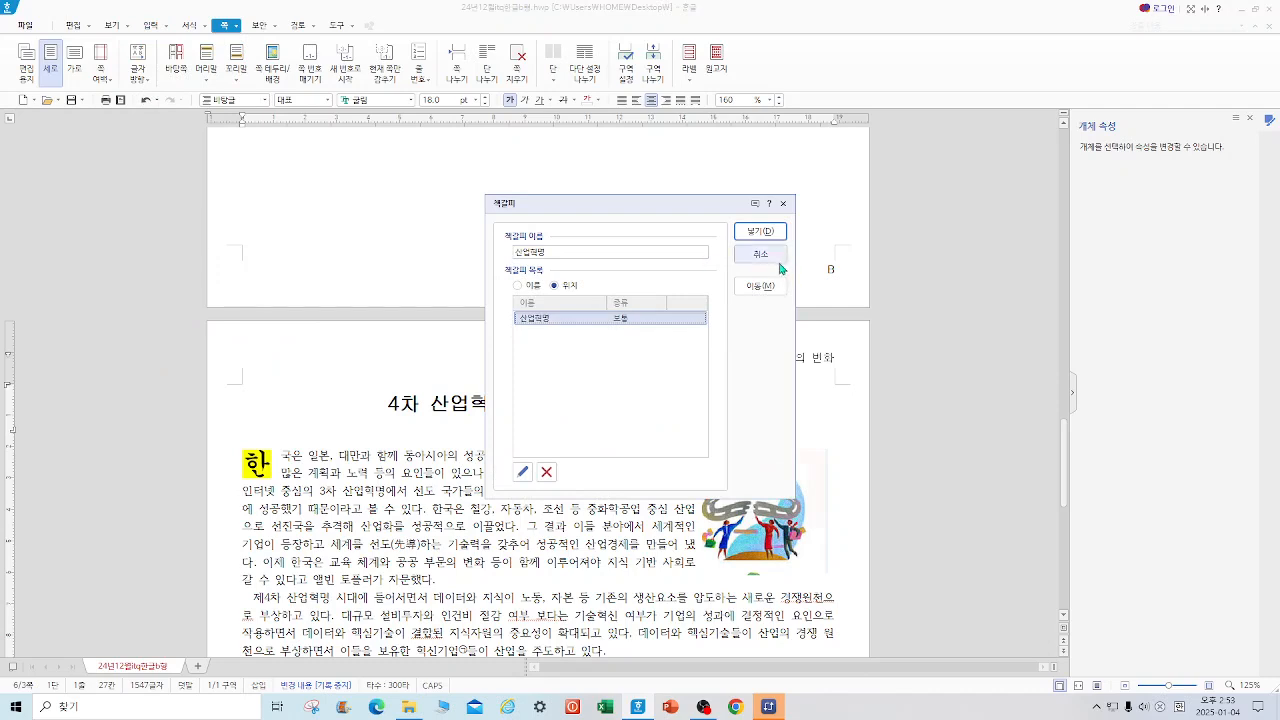
click(546, 473)
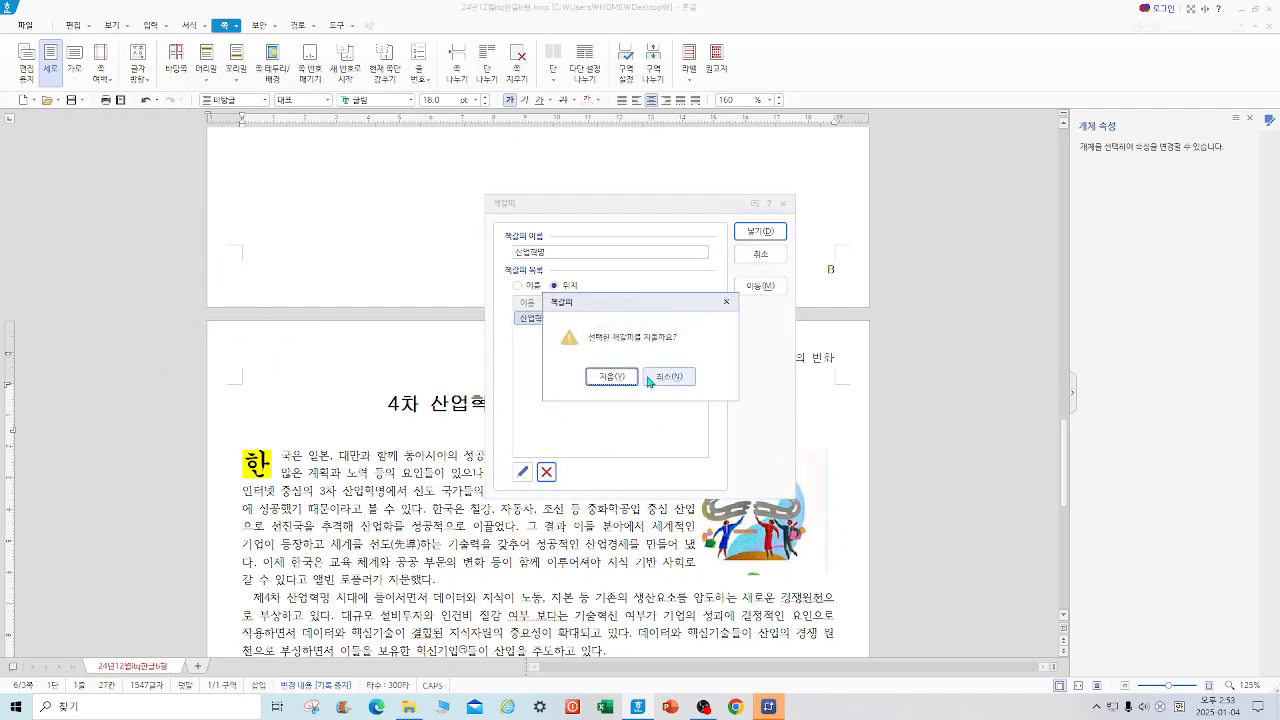
click(611, 376)
- Insert a bookmark named "산업혁명" at the start of the title
click(535, 253)
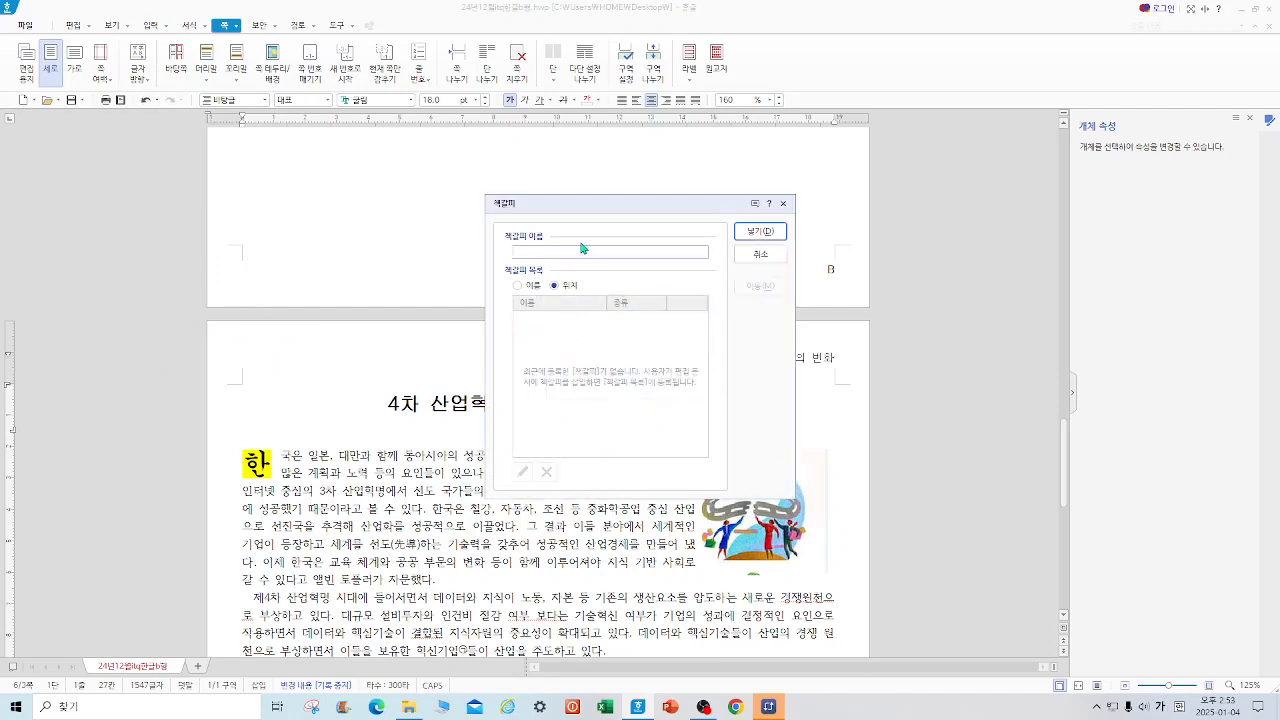
text(산업혁명)
click(760, 231)
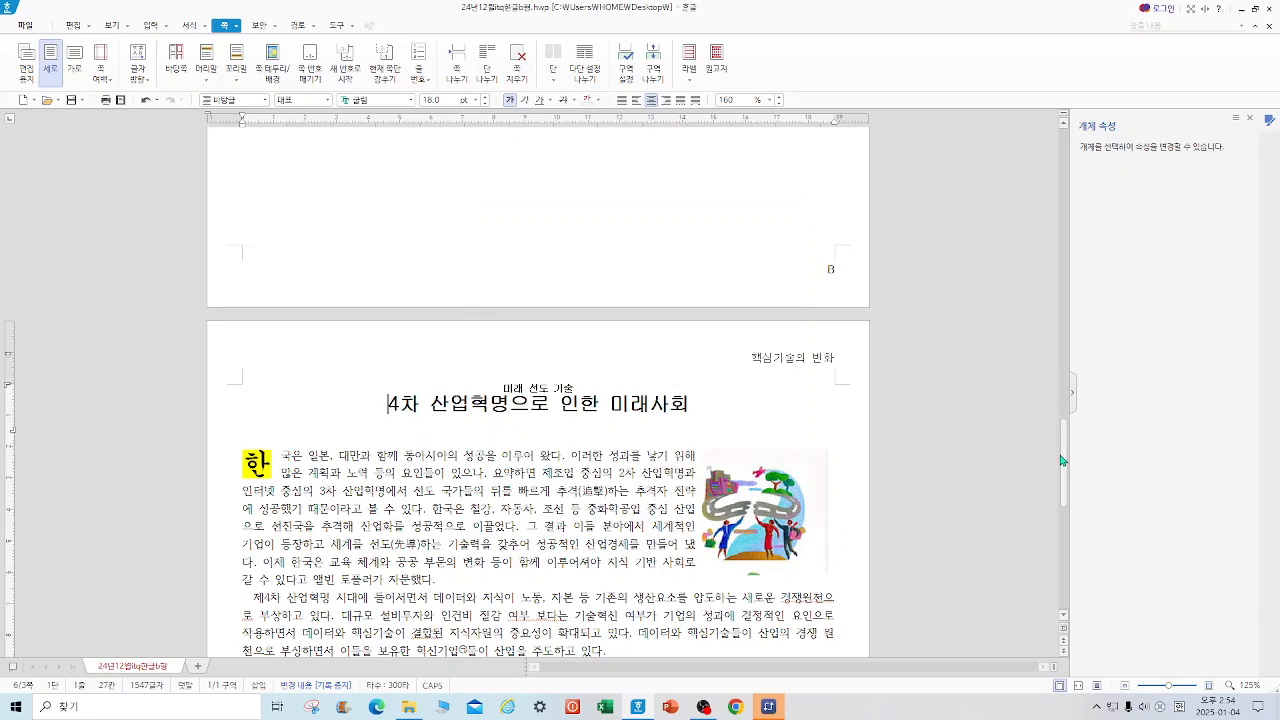
- Hyperlink the large grey logo picture under "AR기술의 사회적 영향" to the "산업혁명" bookmark and follow the link to test it
drag(1072, 463, 991, 323)
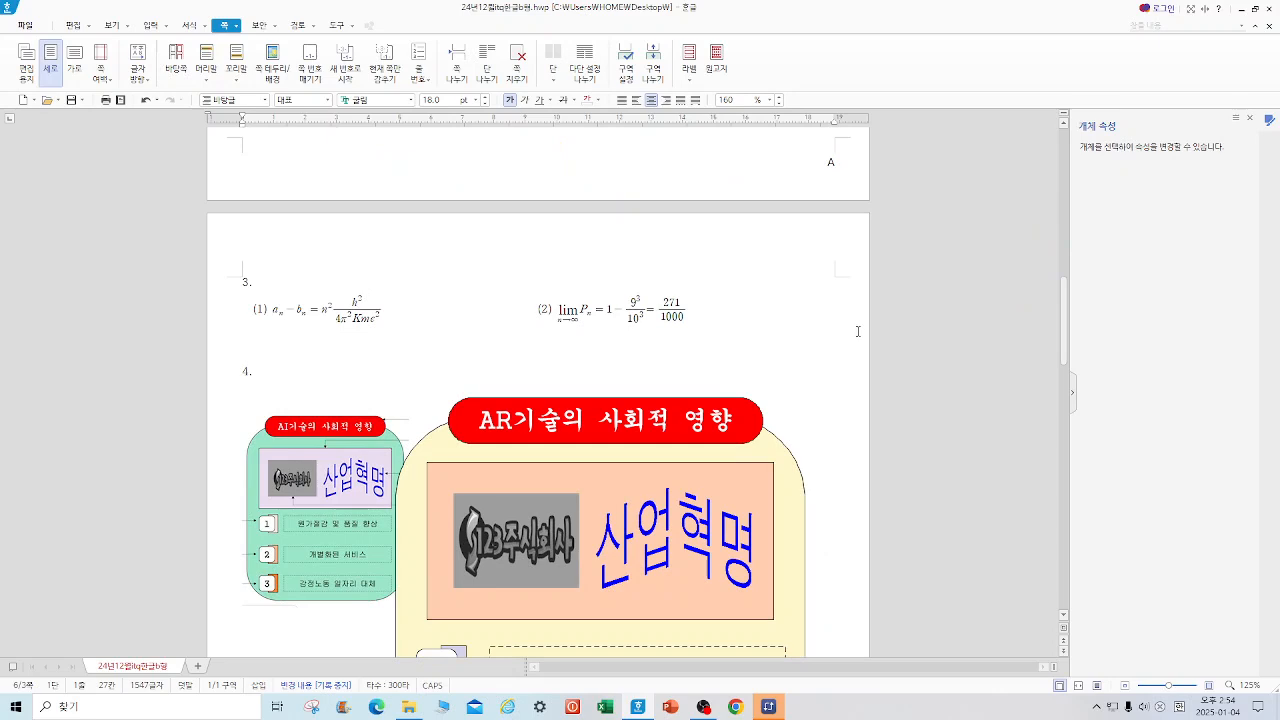
right_click(487, 531)
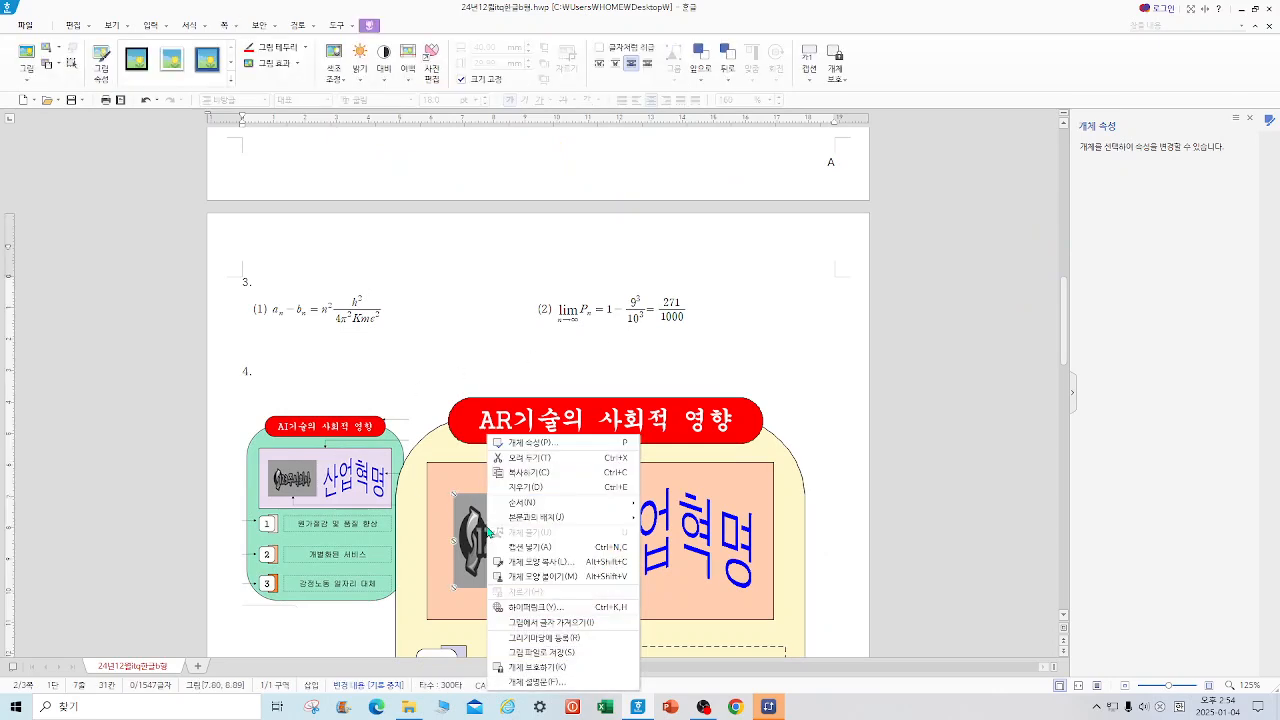
click(563, 608)
click(563, 257)
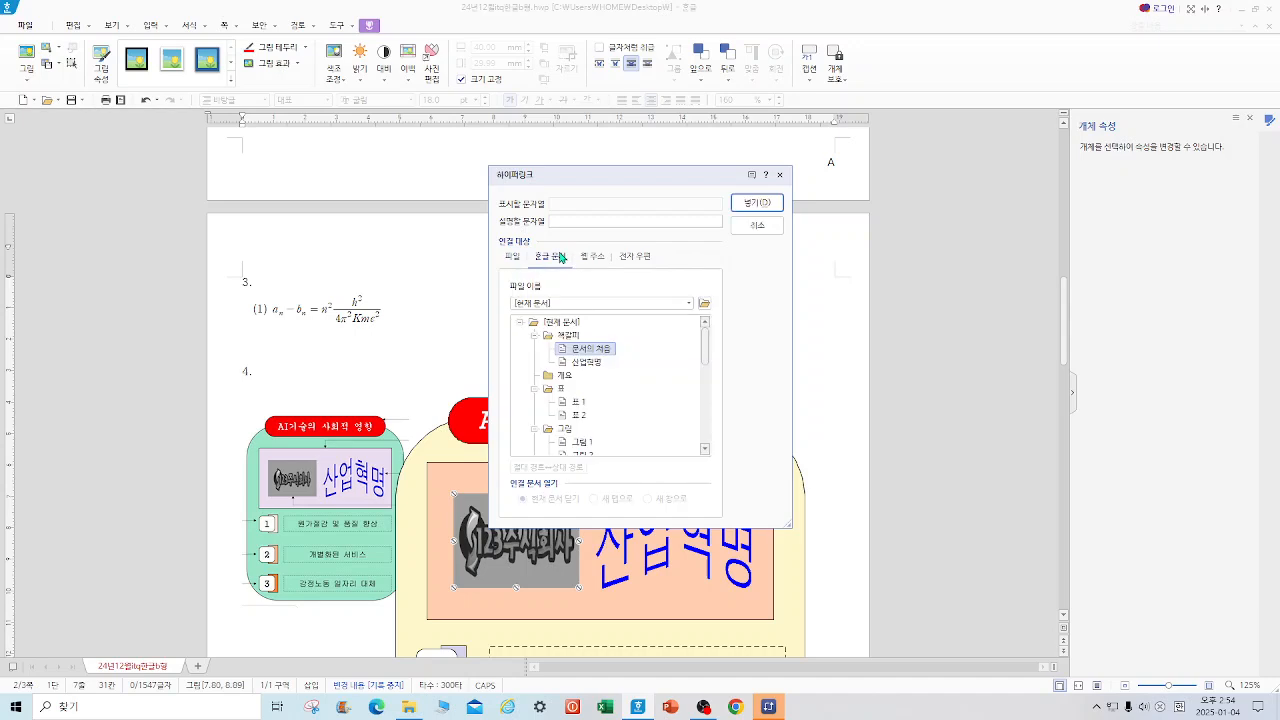
click(589, 366)
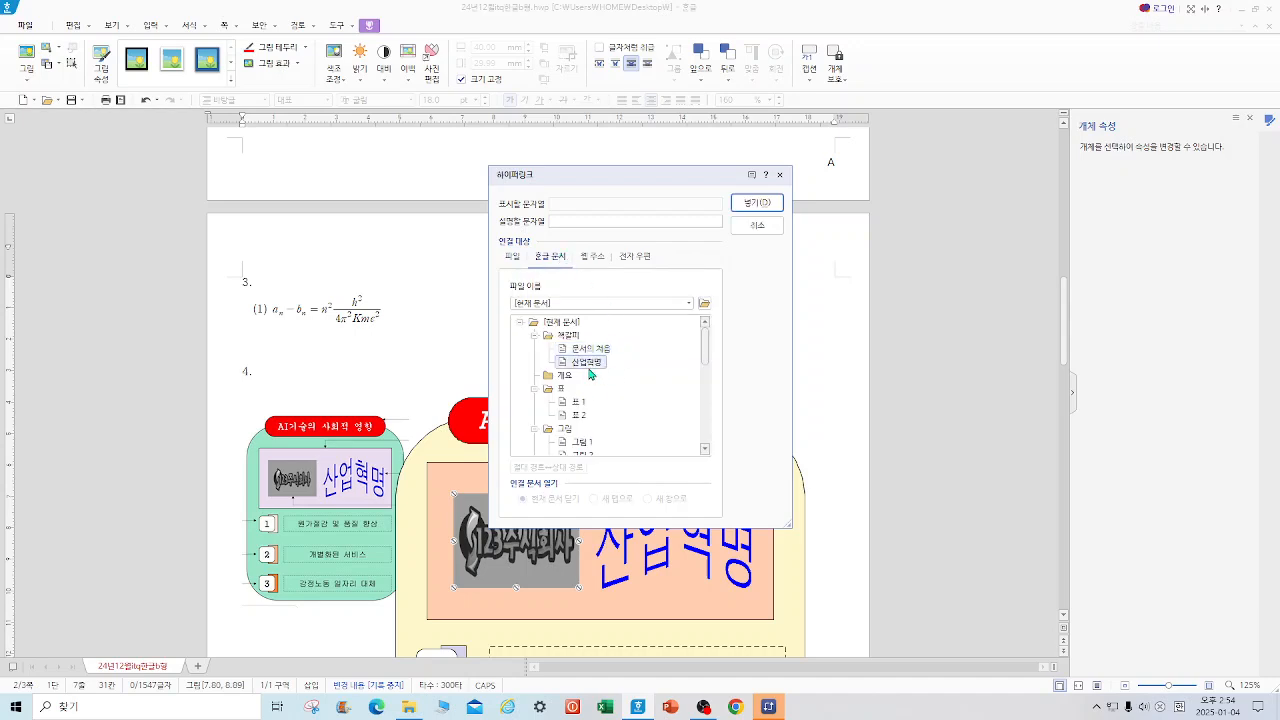
click(755, 203)
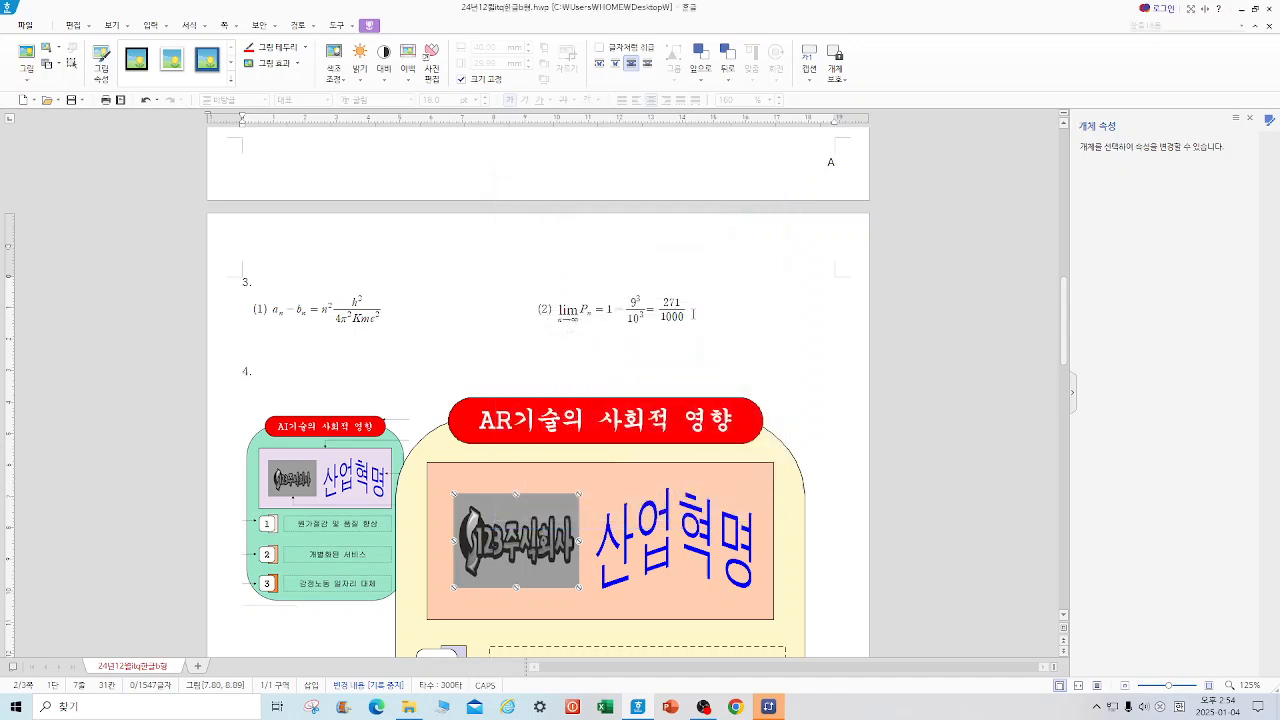
right_click(521, 529)
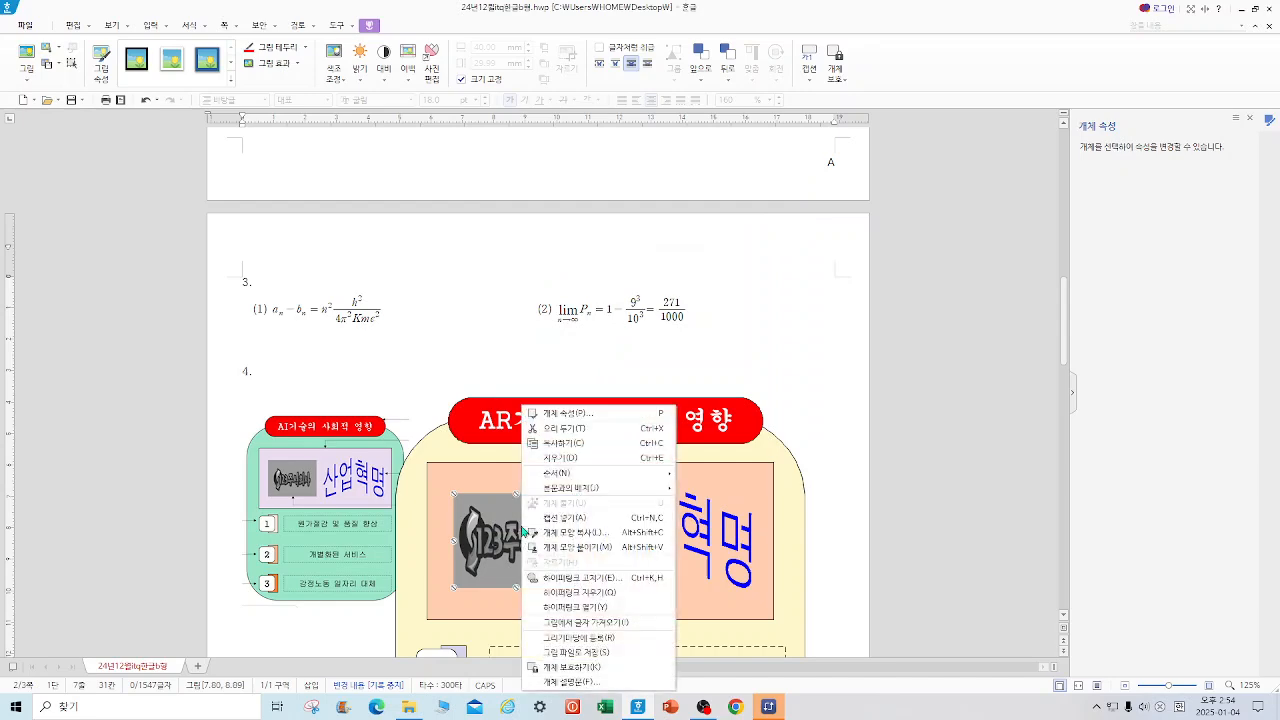
click(586, 607)
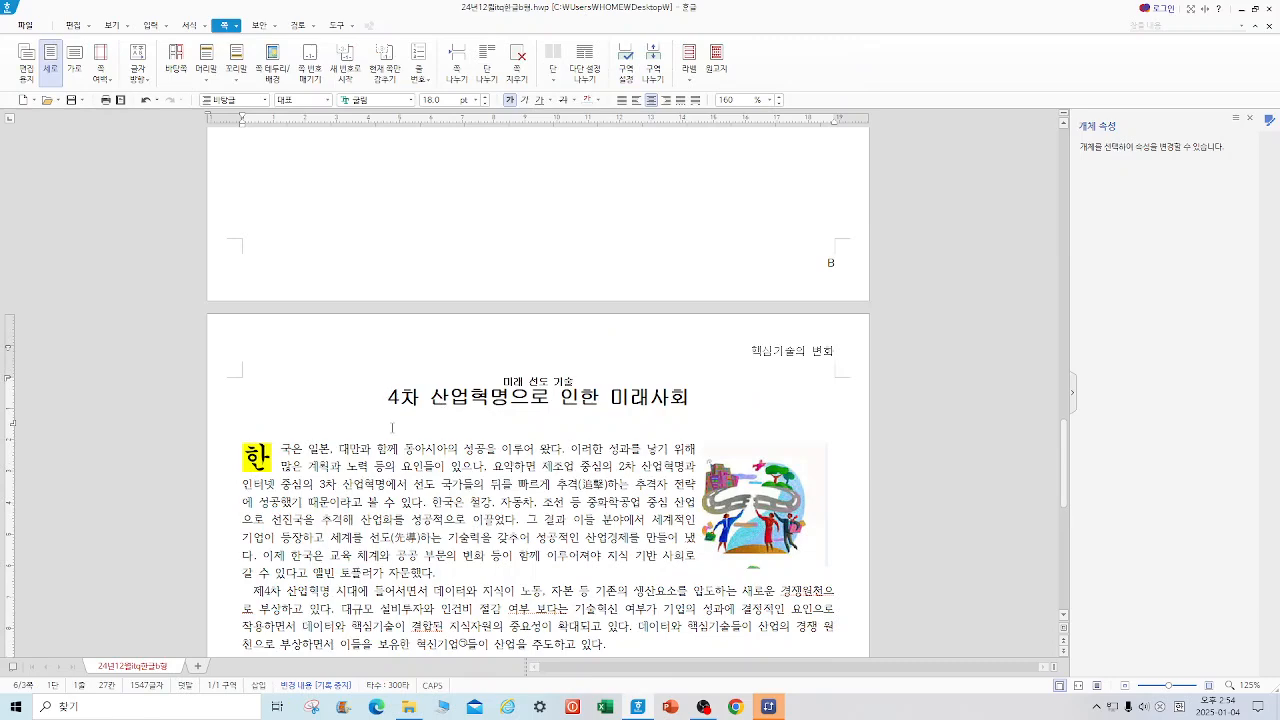
- Save the document and start a new blank document in another tab with the font size set to 18 pt
click(77, 102)
drag(1064, 493, 1069, 556)
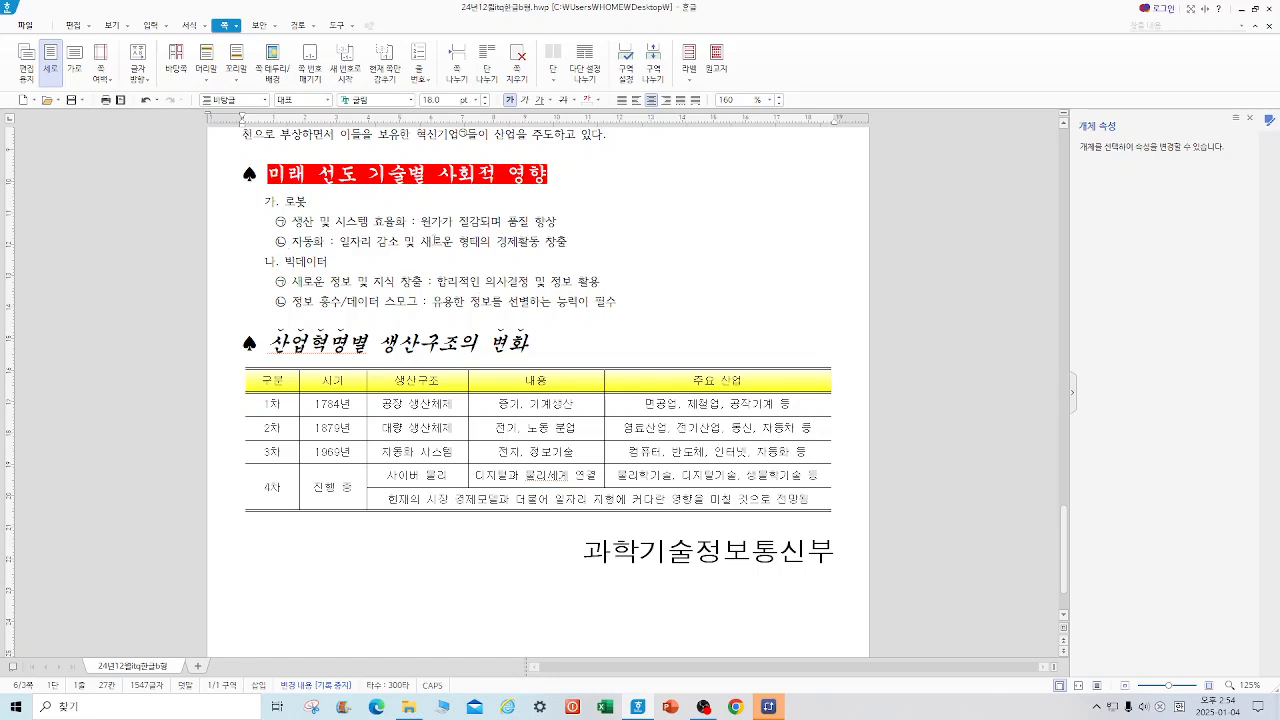
click(199, 666)
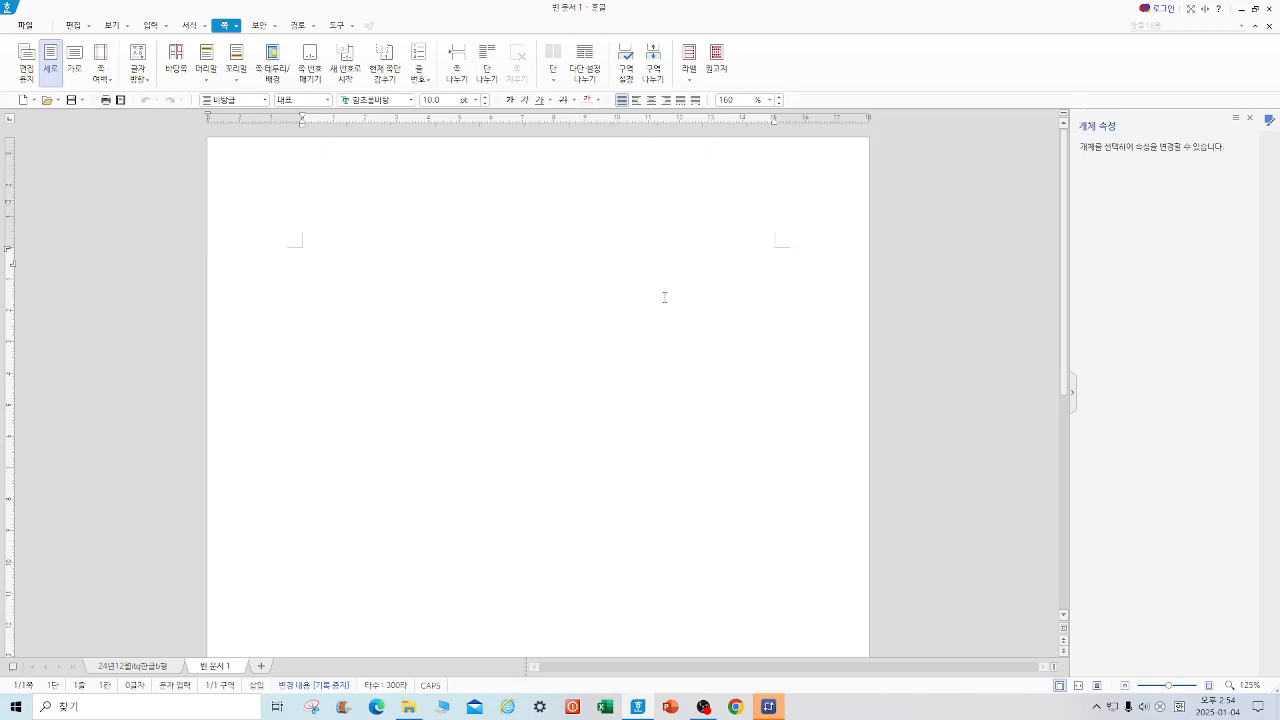
click(476, 100)
click(435, 238)
- Enter the first three list lines "로봇", "생산 및" and "자동화" in the blank document
text(로봇)
key(Return)
text(생사ㄴ 미)
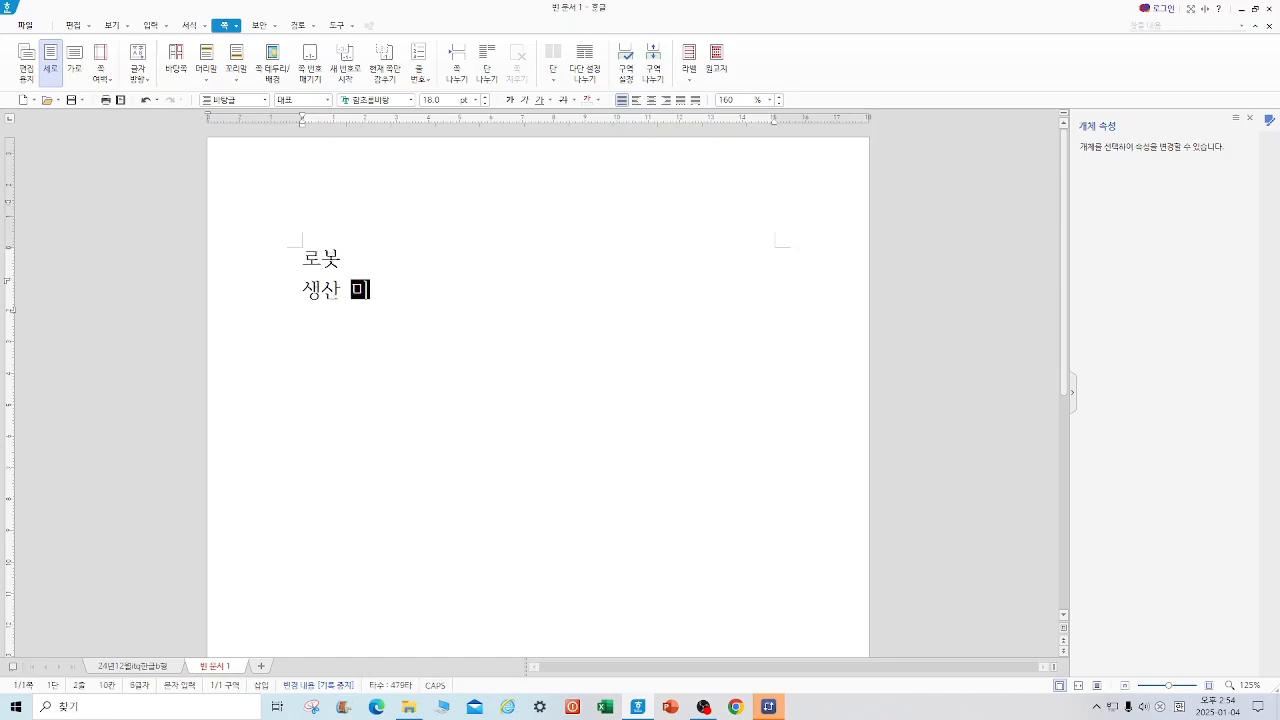
text(ㅈ)
key(BackSpace)
key(Return)
text(지동화)
key(Return)
- Add the remaining three list lines "빅데이터", "새로운" and "정보홍수" below
text(빅데이터)
key(Return)
text(ㅅ)
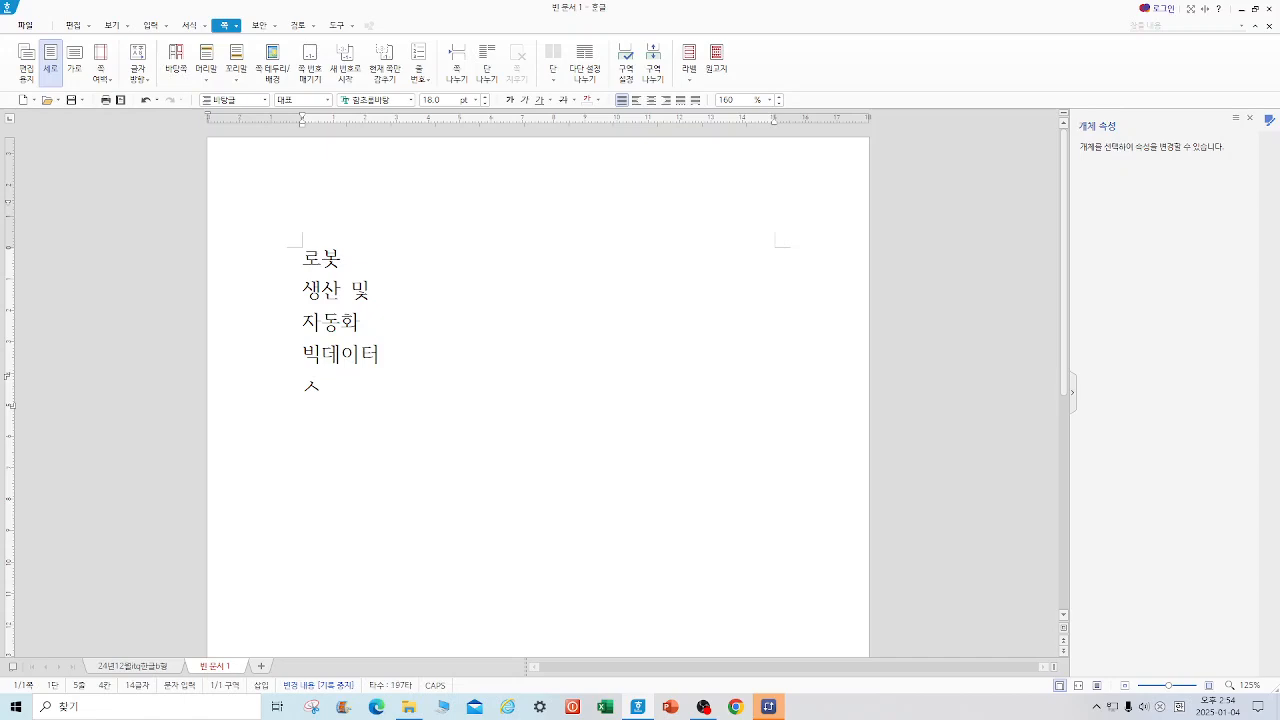
text(이ㅐ)
key(BackSpace)
key(BackSpace)
text(세롱ㅜㄴ)
key(Return)
text(정보홍수)
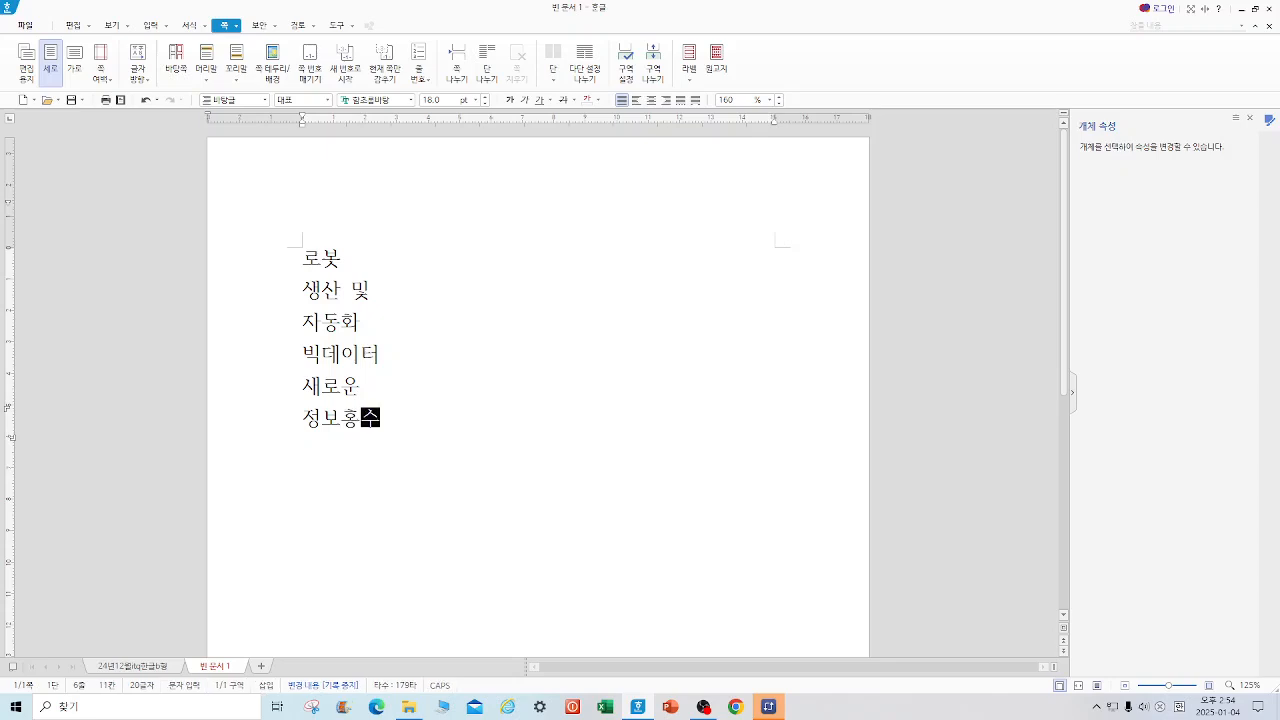
- Customize paragraph numbering for all six lines, setting level 1 to 가,나,다 with a 20 pt width adjustment and right alignment
drag(304, 252, 417, 424)
right_click(339, 349)
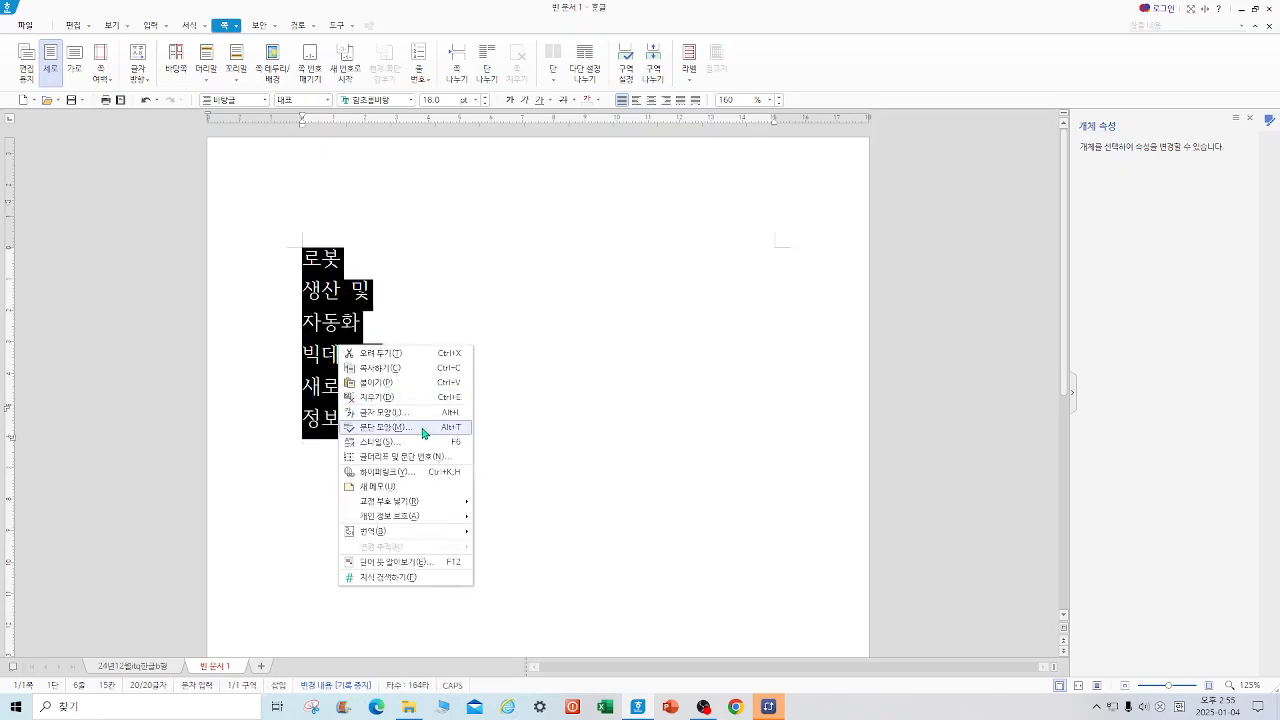
click(436, 457)
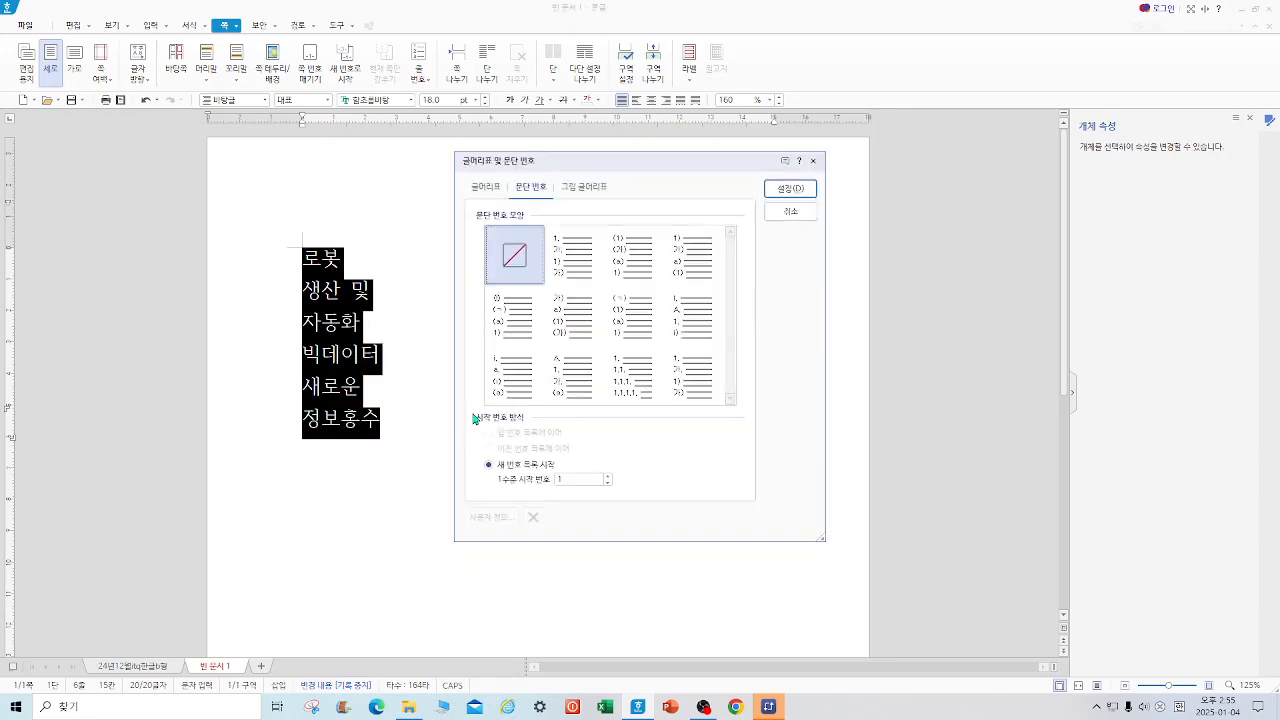
click(573, 257)
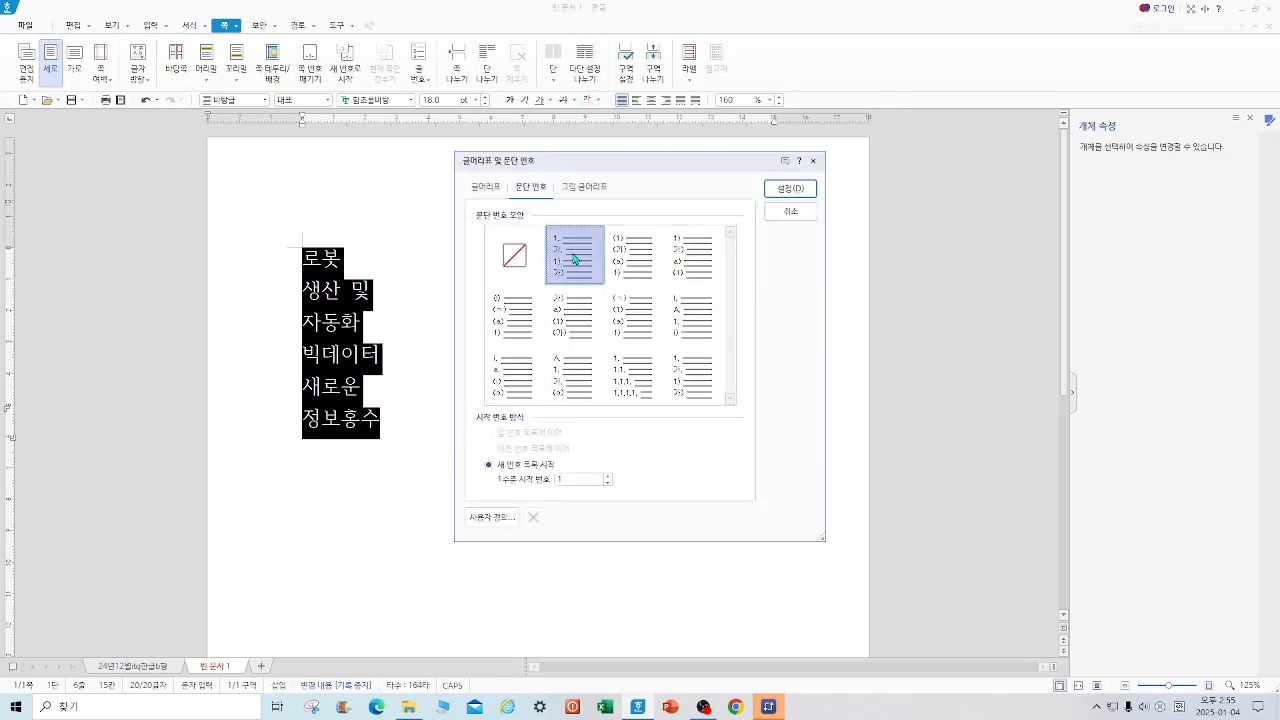
click(492, 520)
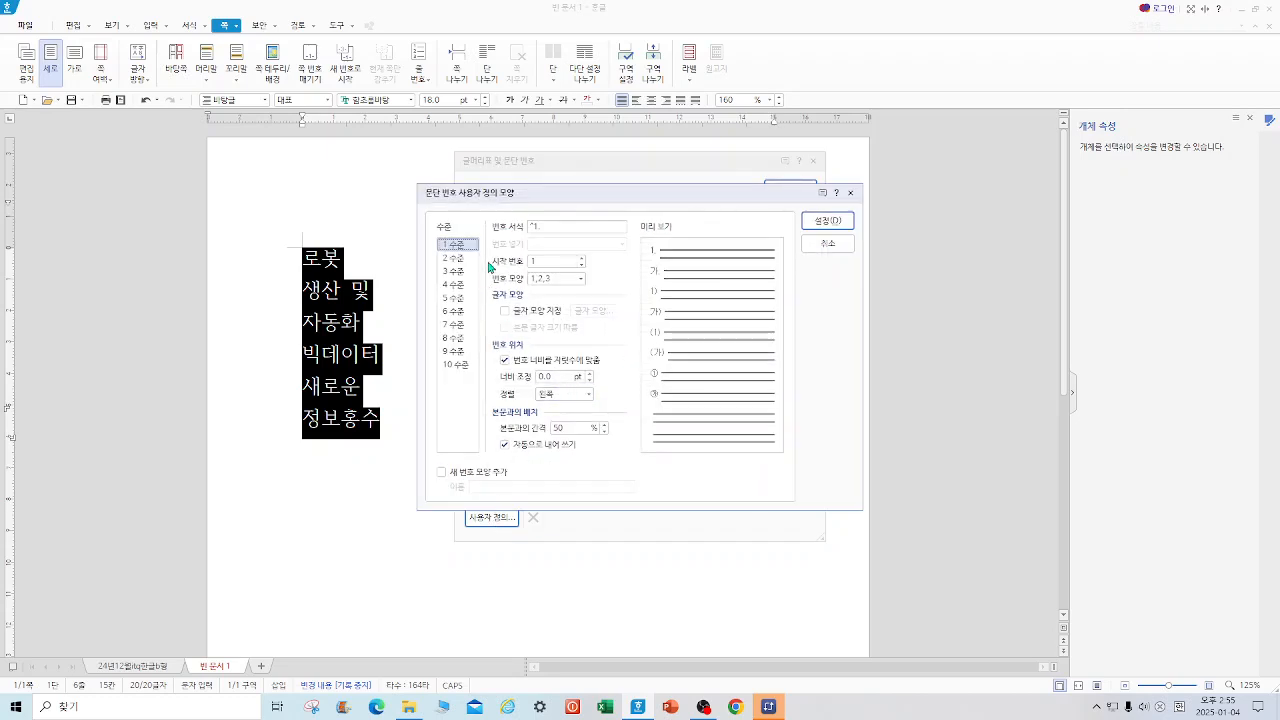
click(580, 279)
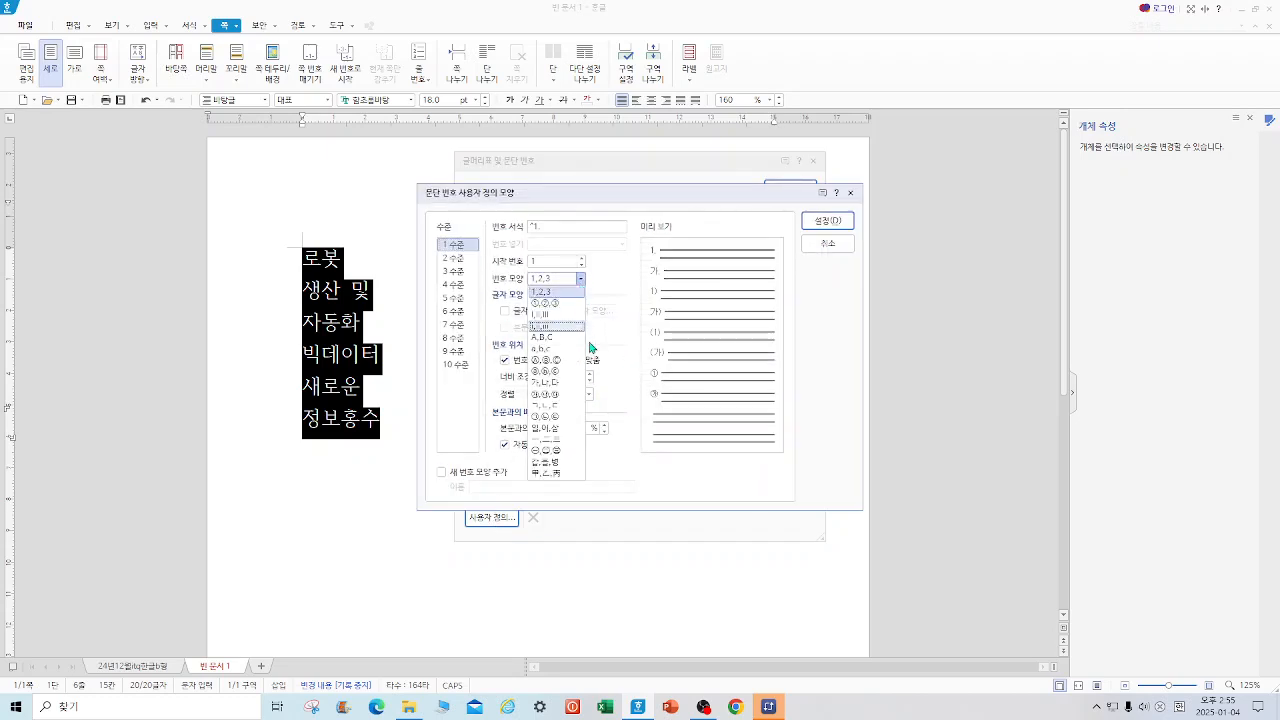
click(560, 382)
text(20)
click(587, 396)
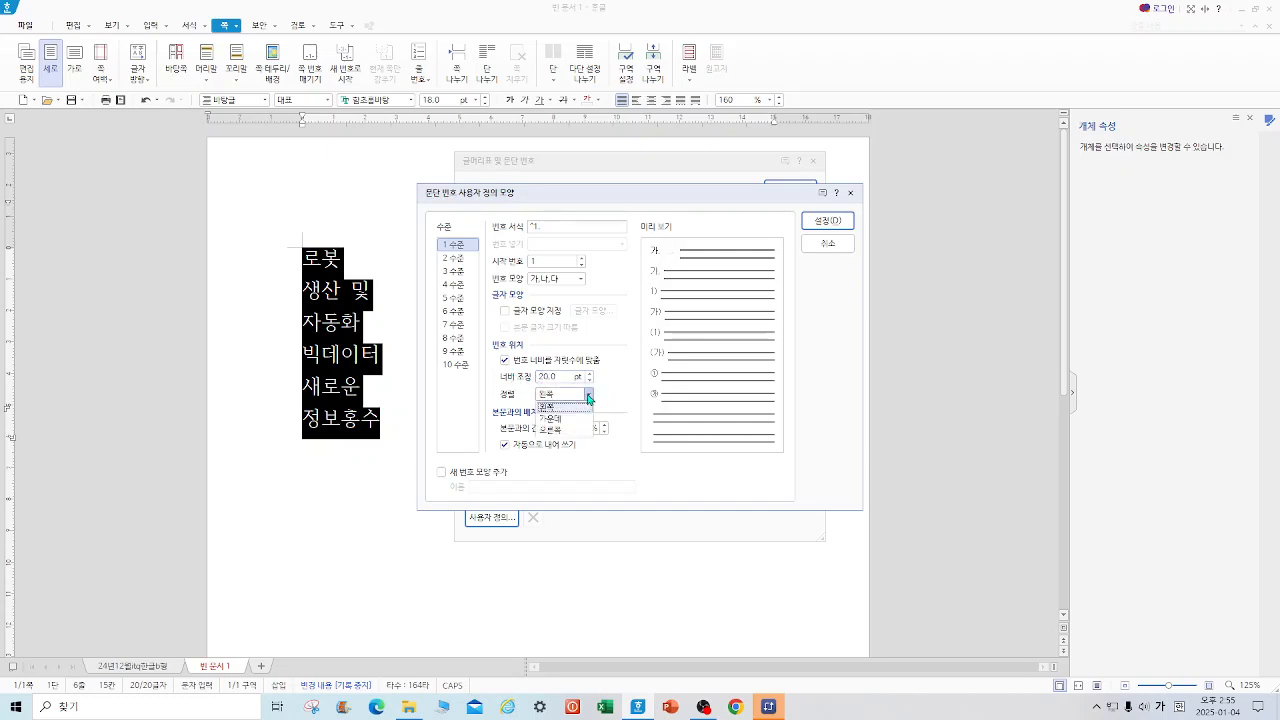
click(558, 431)
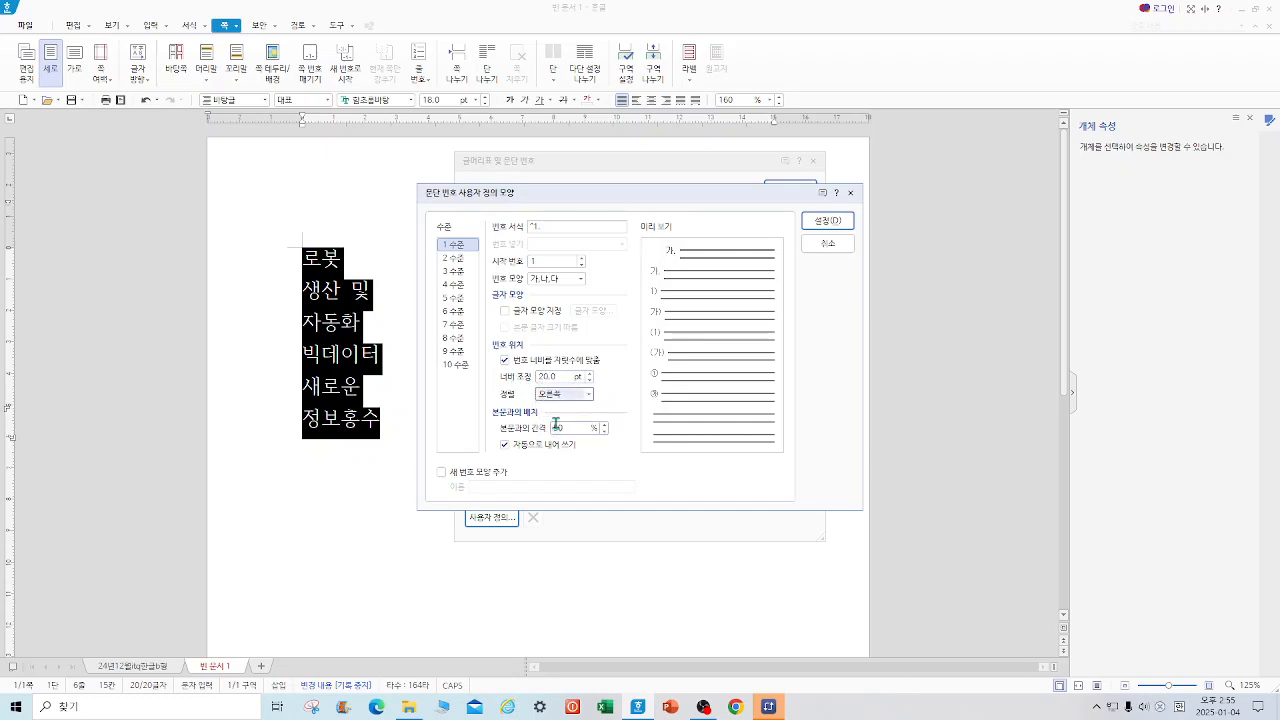
- Define level 2 as ㉠,㉡,㉢ without the period, 30 pt width adjustment and right alignment, and apply the numbering to the lines
click(458, 258)
click(579, 279)
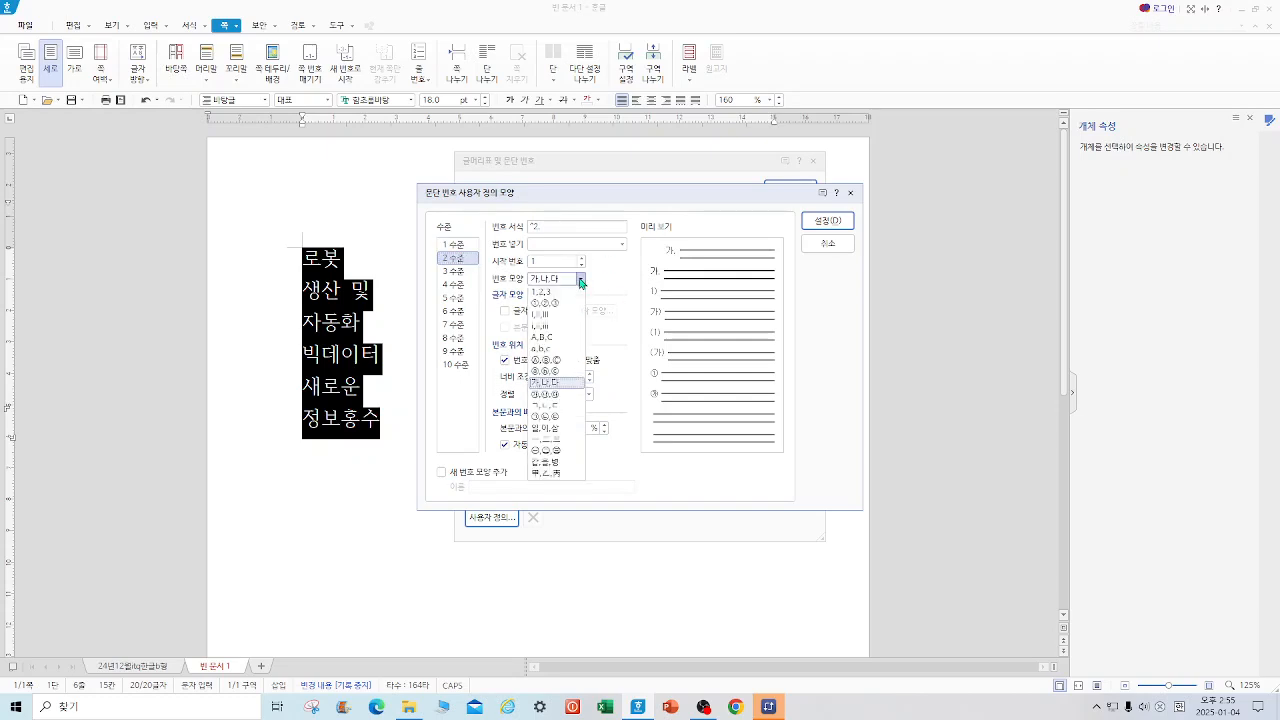
click(555, 417)
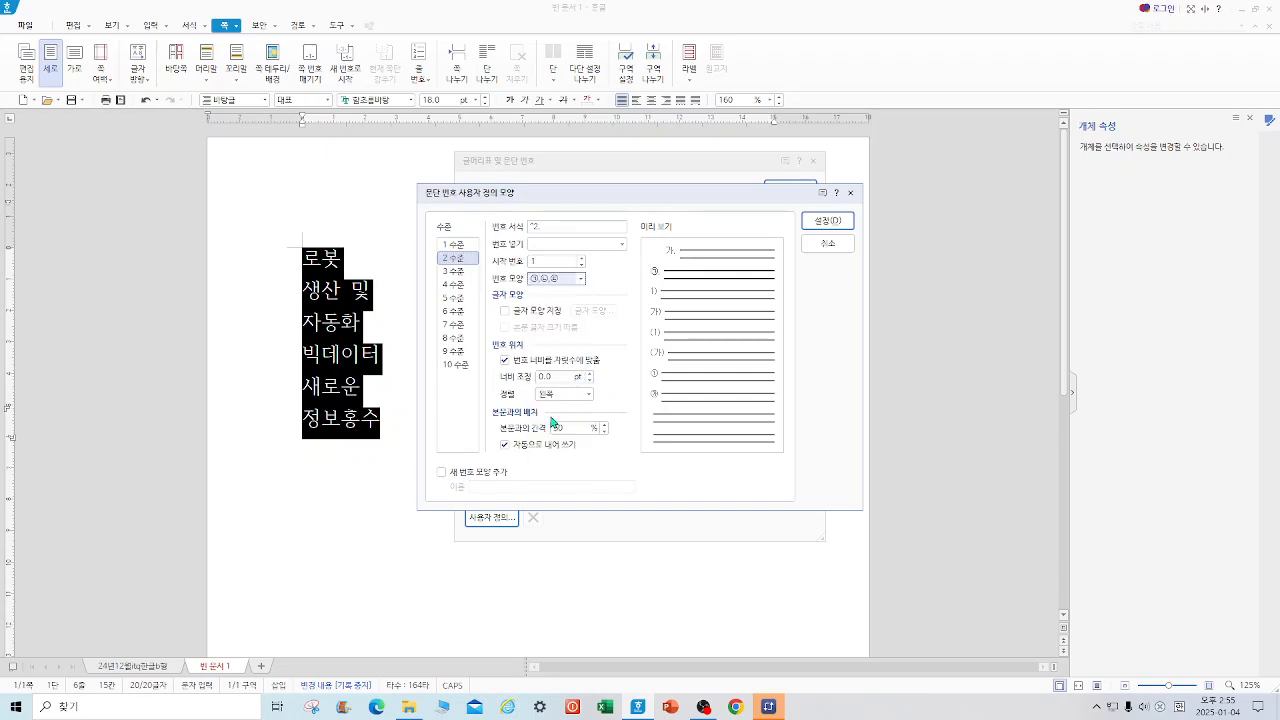
click(547, 229)
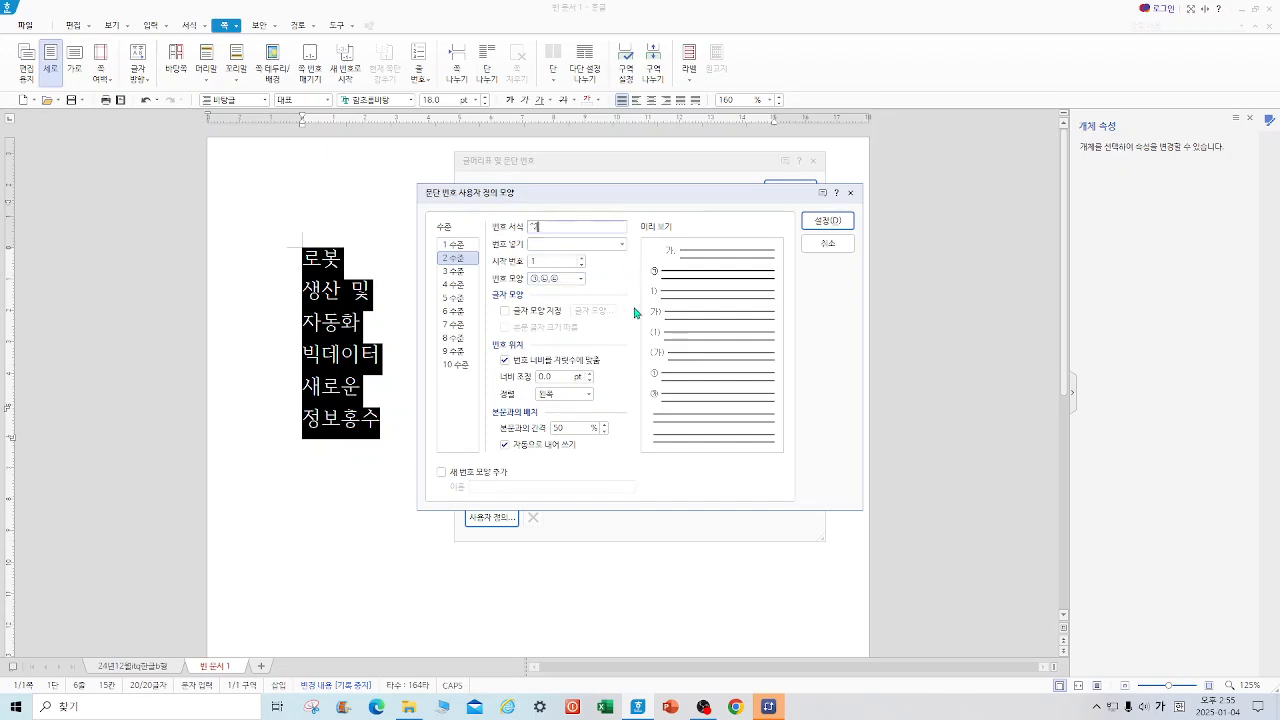
click(560, 377)
text(30)
click(588, 394)
click(570, 427)
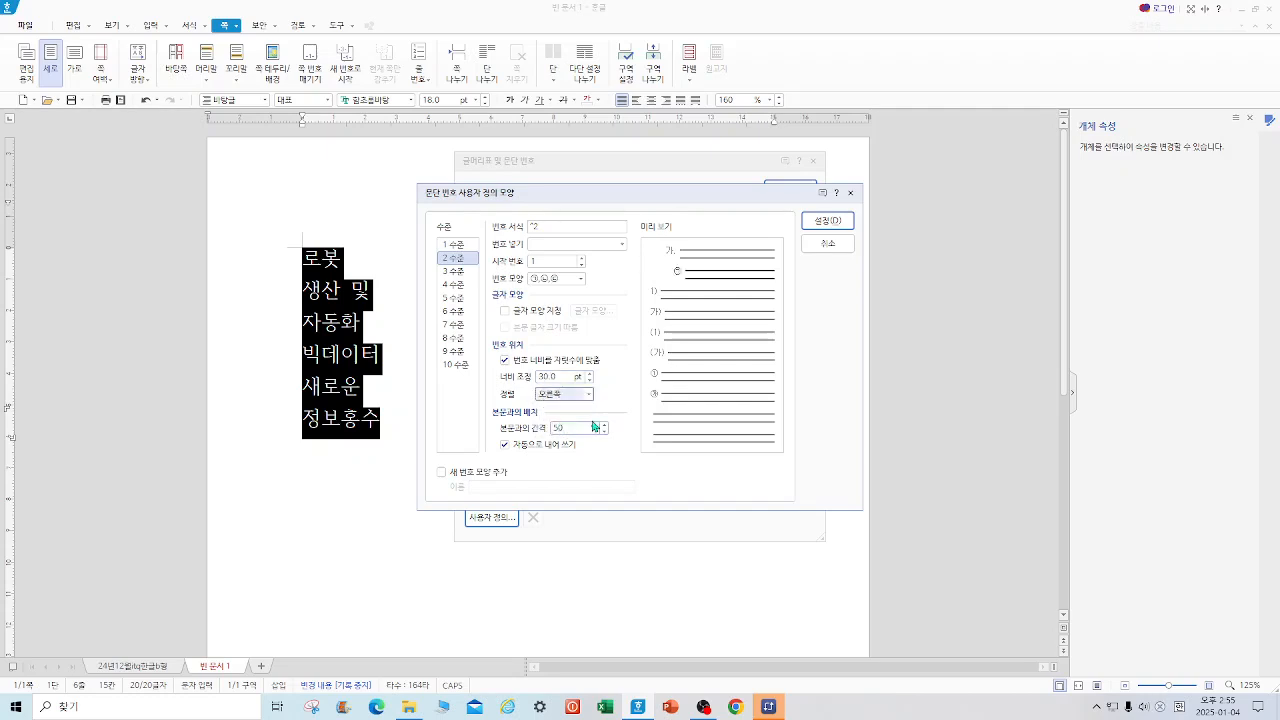
click(828, 222)
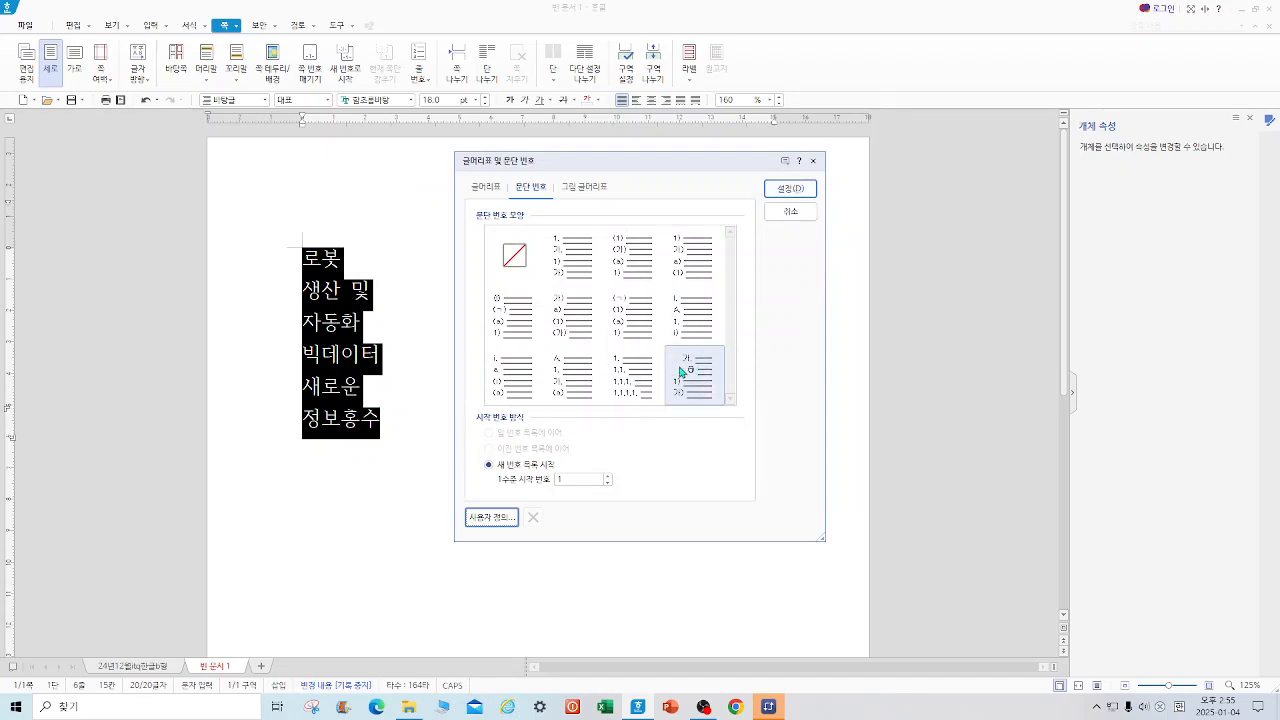
click(790, 188)
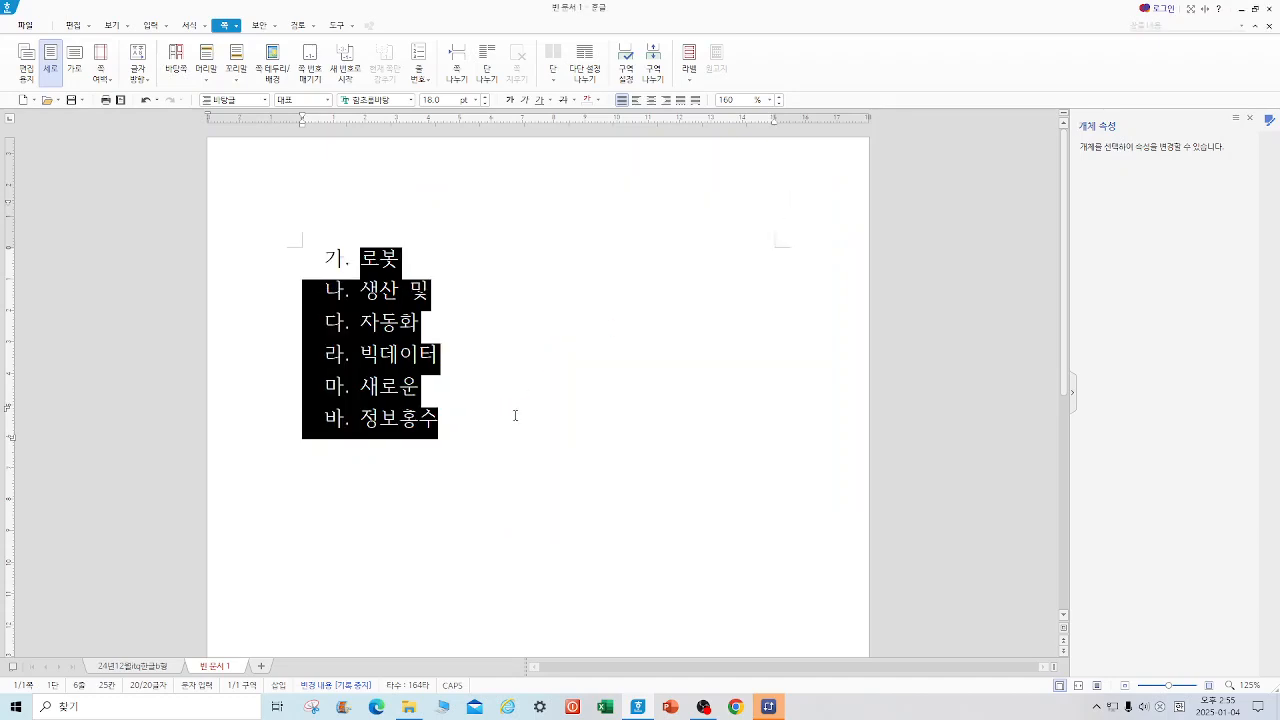
- Demote the "생산 및" and "자동화" lines to the second numbering level
click(515, 415)
drag(362, 290, 418, 324)
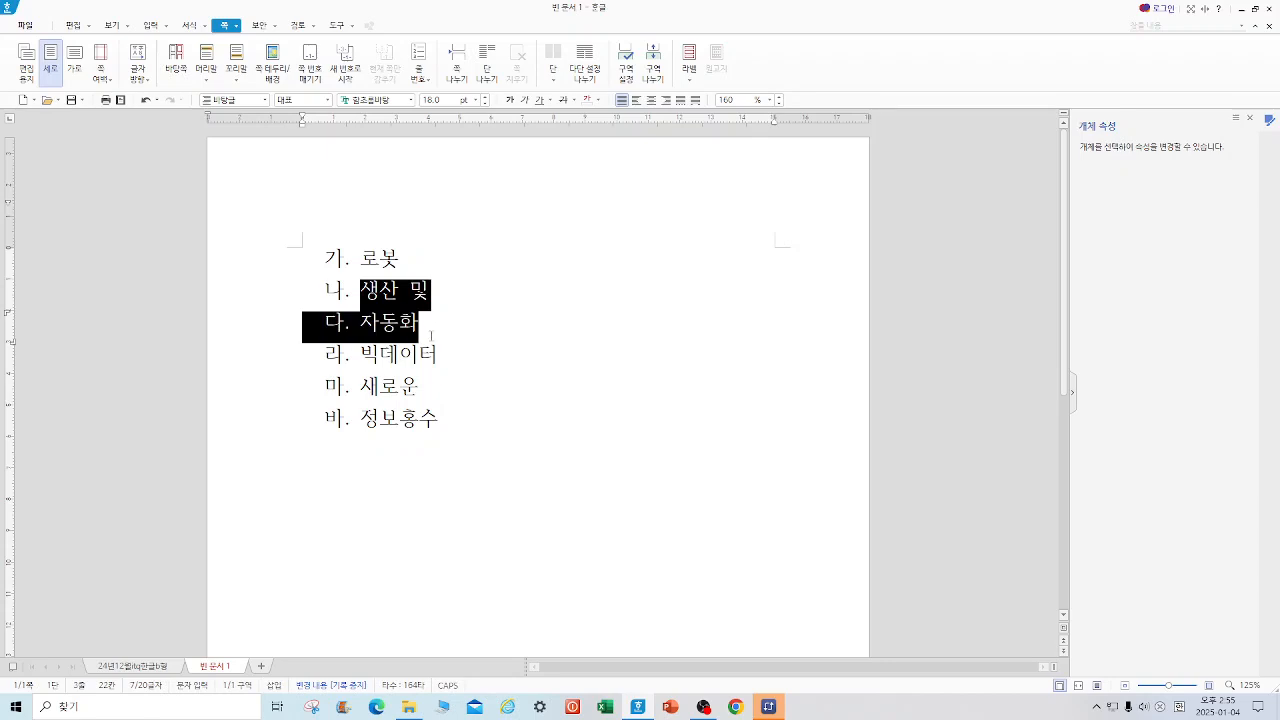
click(208, 30)
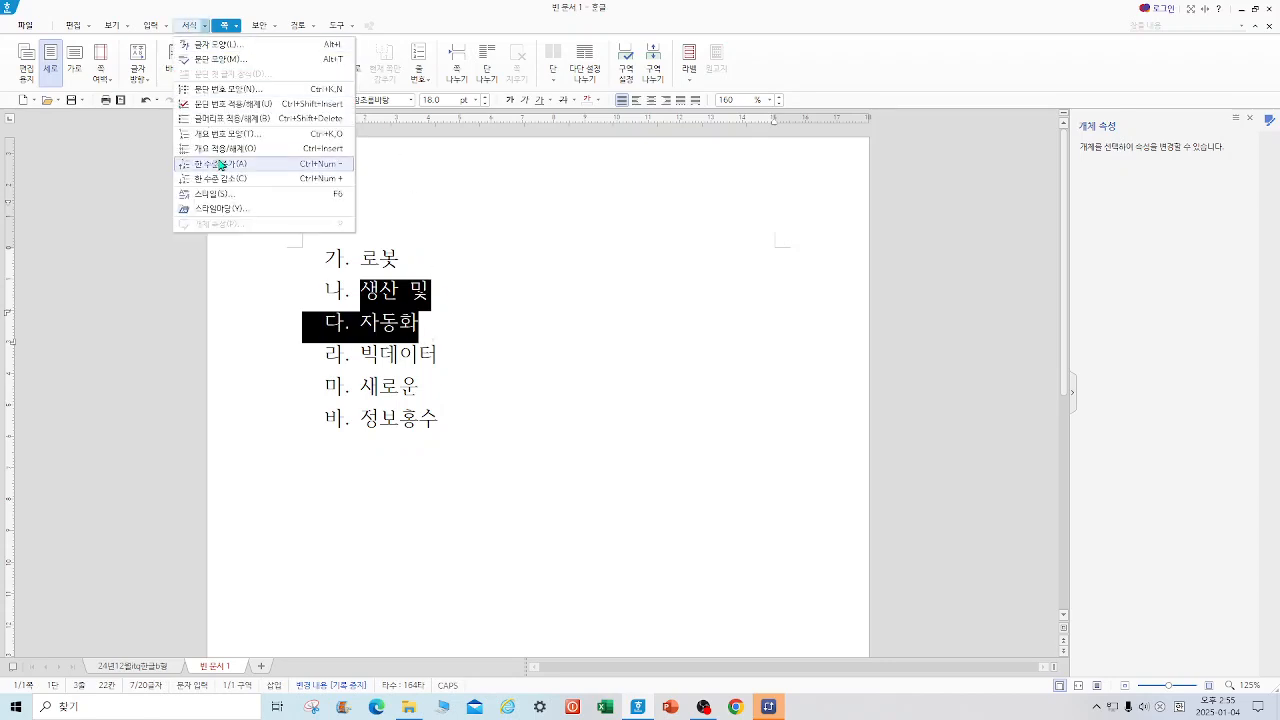
click(221, 181)
click(522, 406)
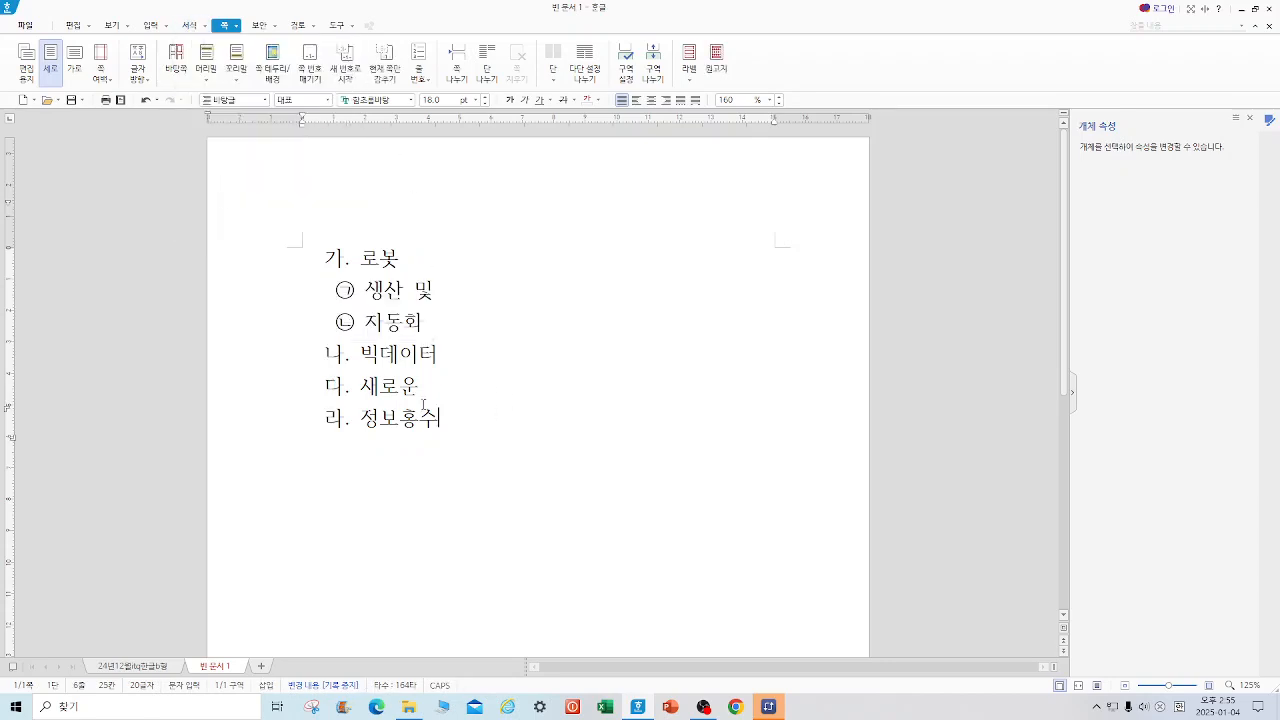
- Demote the "새로운" and "정보홍수" lines under "빅데이터" to the second numbering level
drag(361, 385, 452, 418)
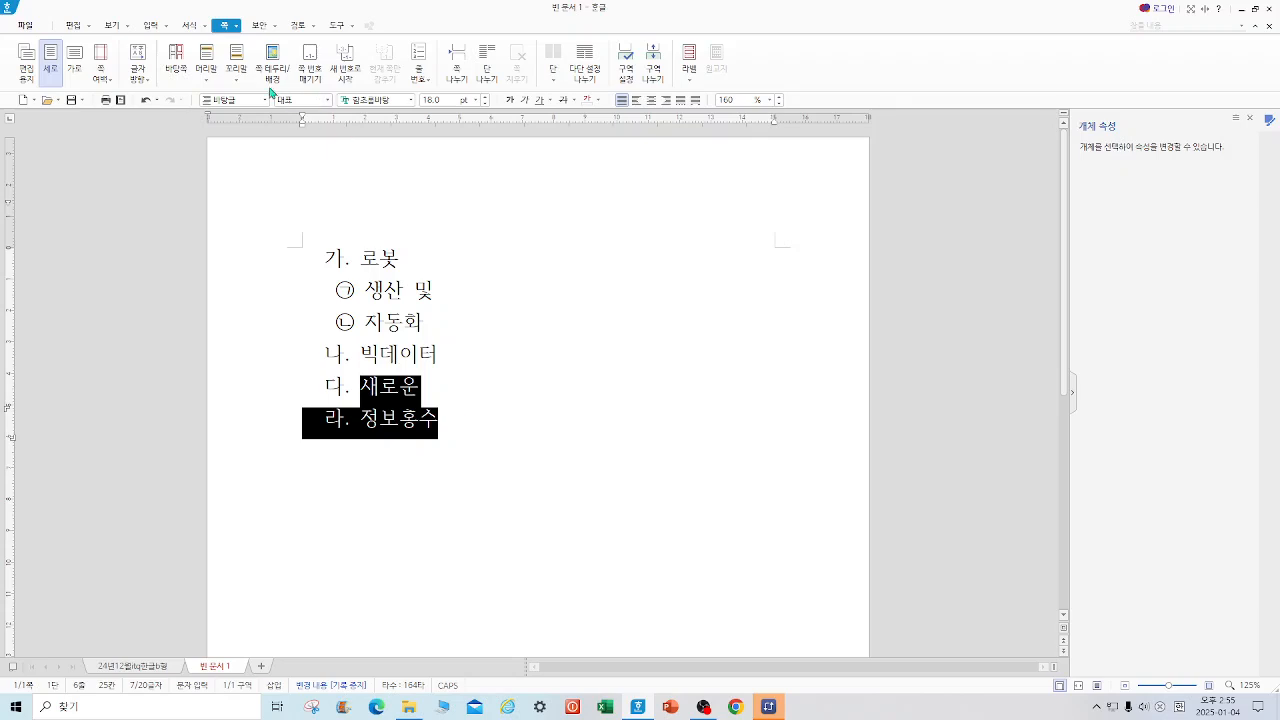
click(205, 26)
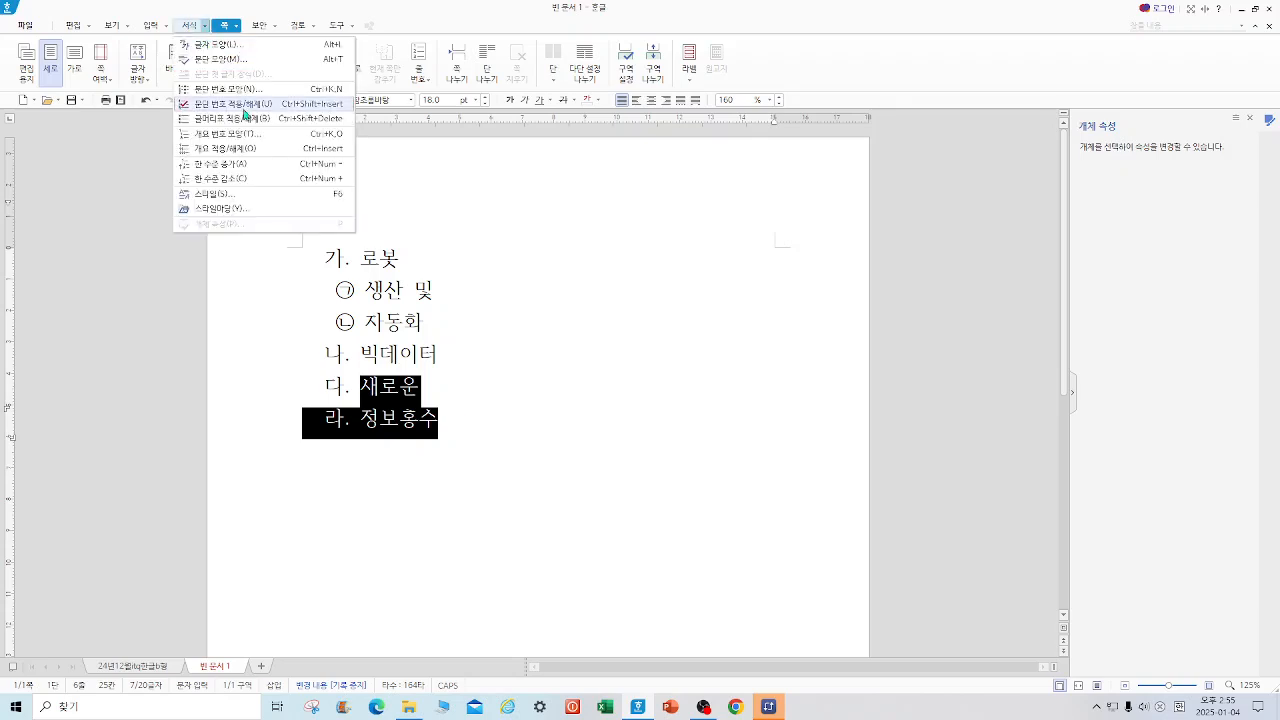
click(245, 165)
click(589, 489)
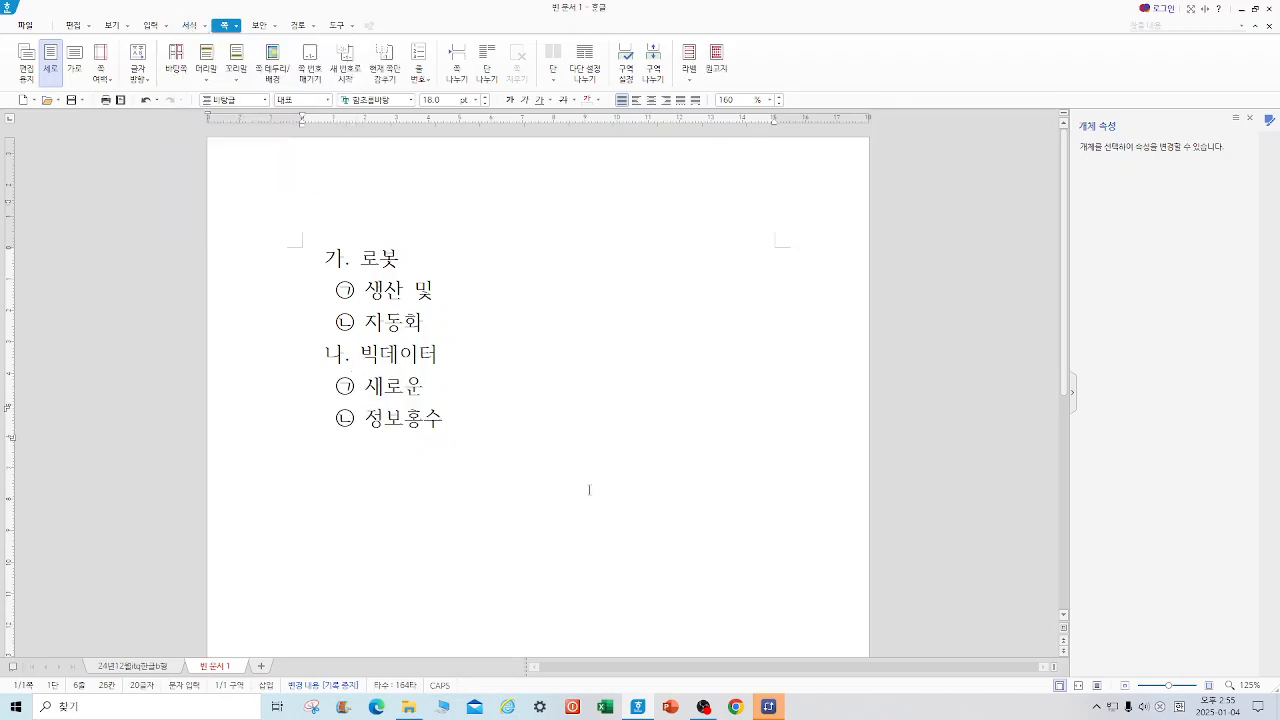
- Set the line spacing of the whole numbered list to 180%
drag(326, 258, 487, 420)
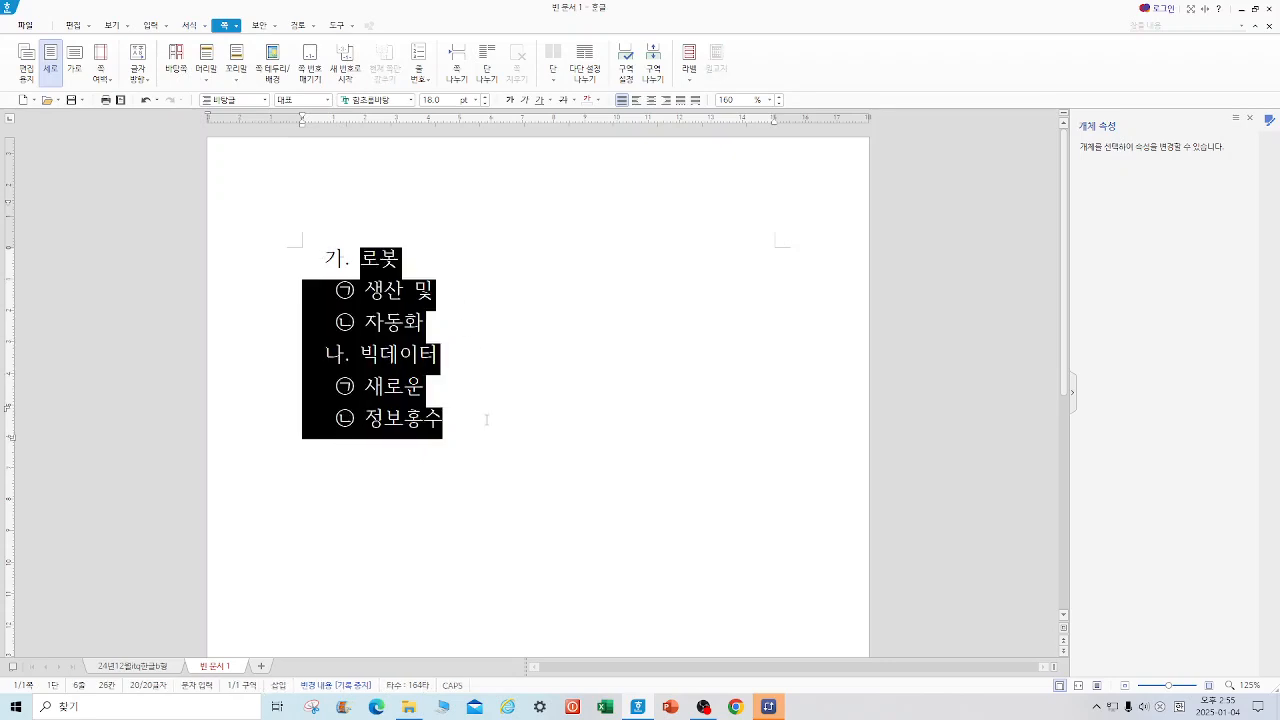
right_click(393, 329)
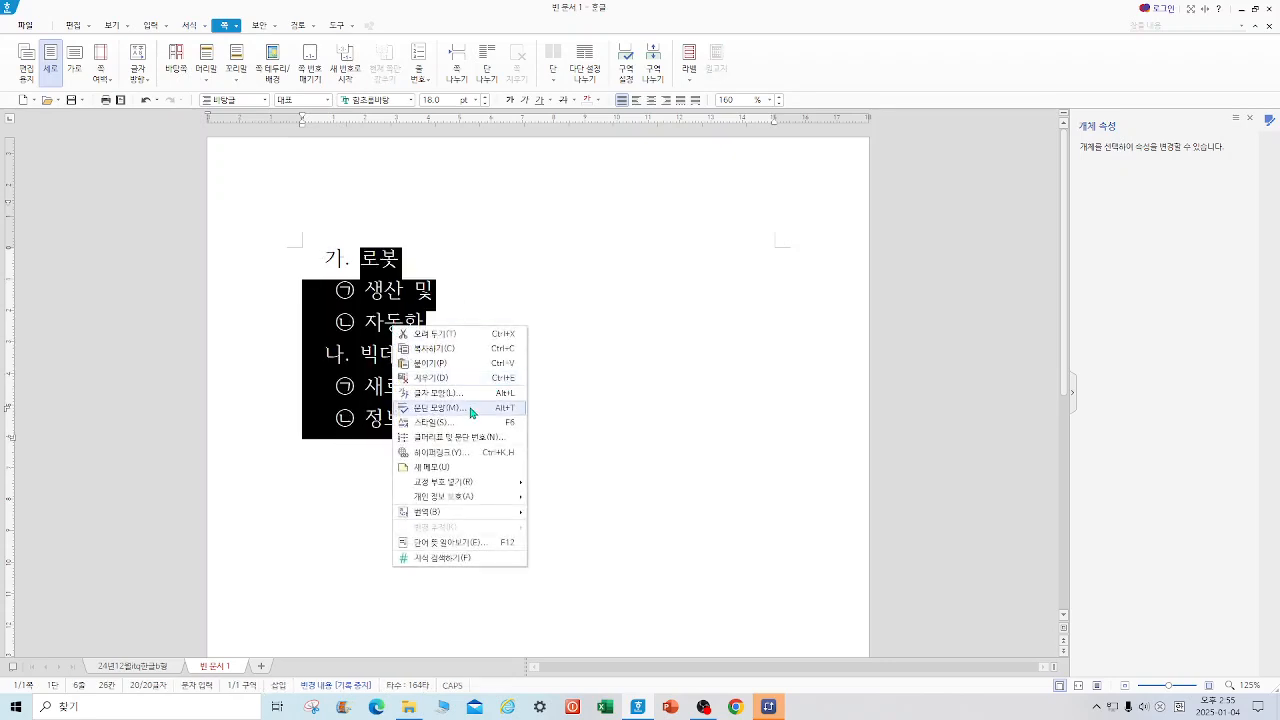
click(437, 408)
drag(523, 345, 448, 324)
text(180)
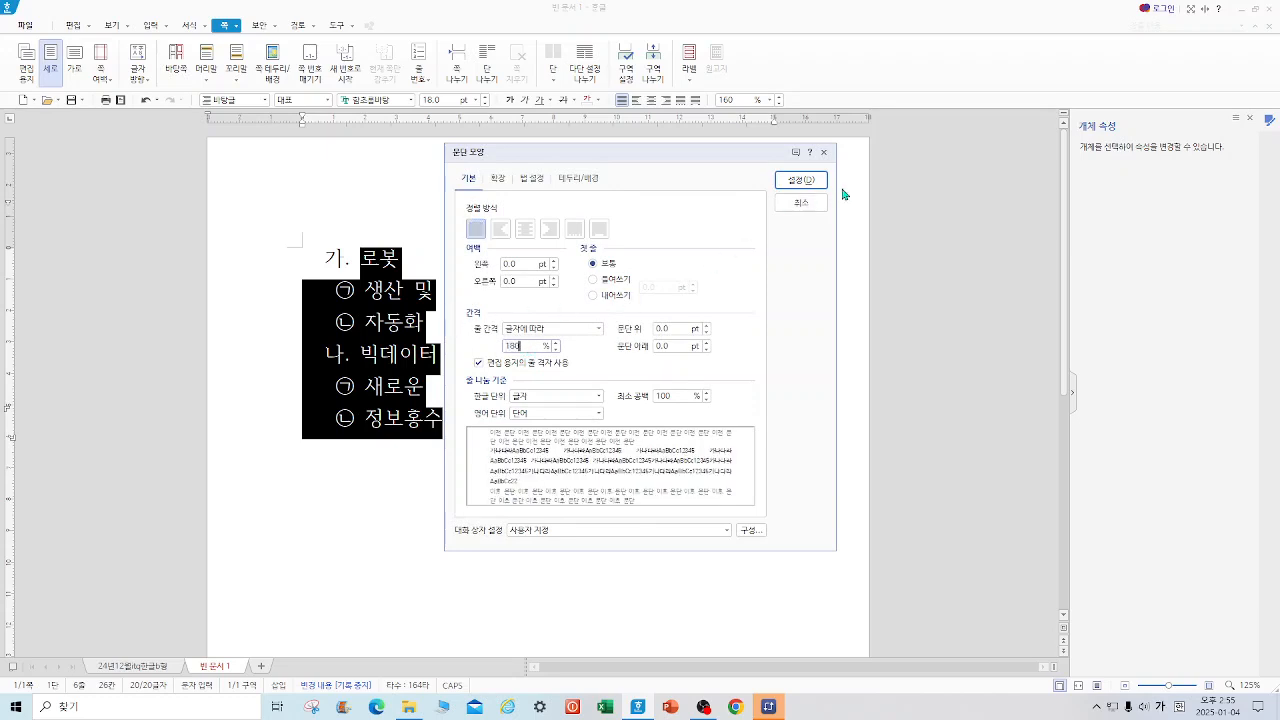
click(805, 180)
click(812, 334)
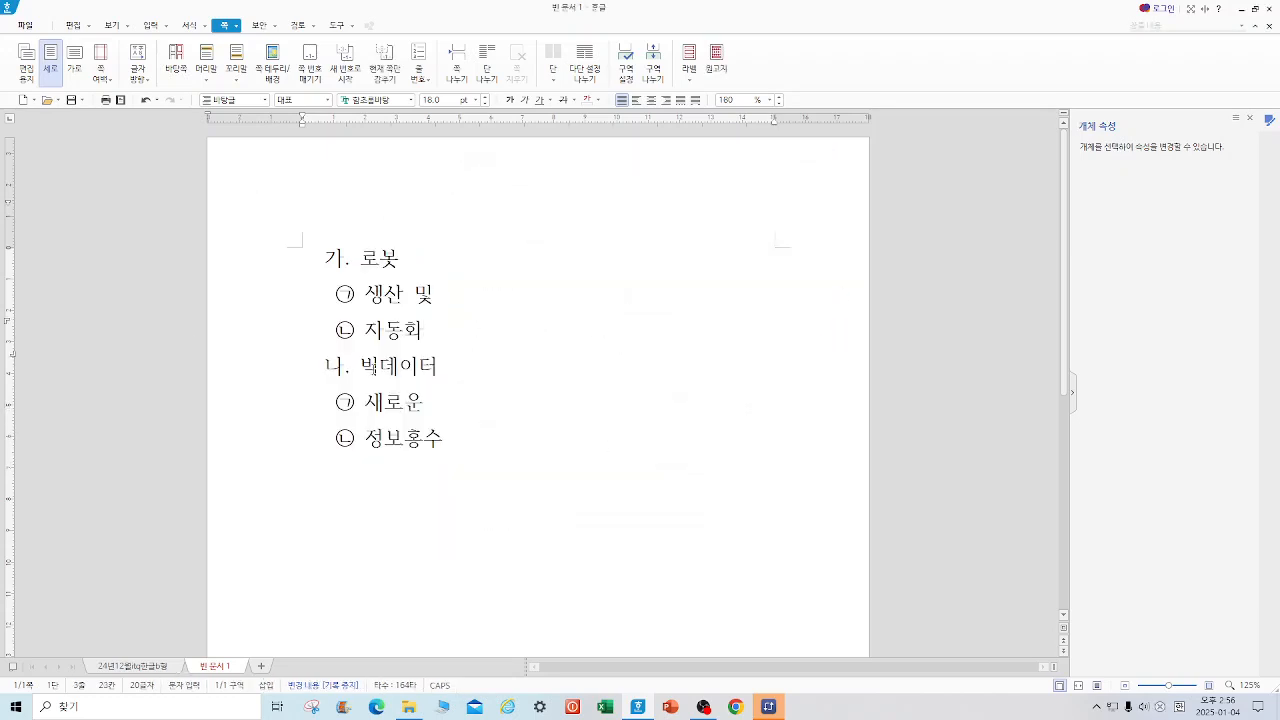
- Return to the exam document and check the paragraph and numbering settings of the list under "미래 선도 기술별 사회적 영향"
click(135, 665)
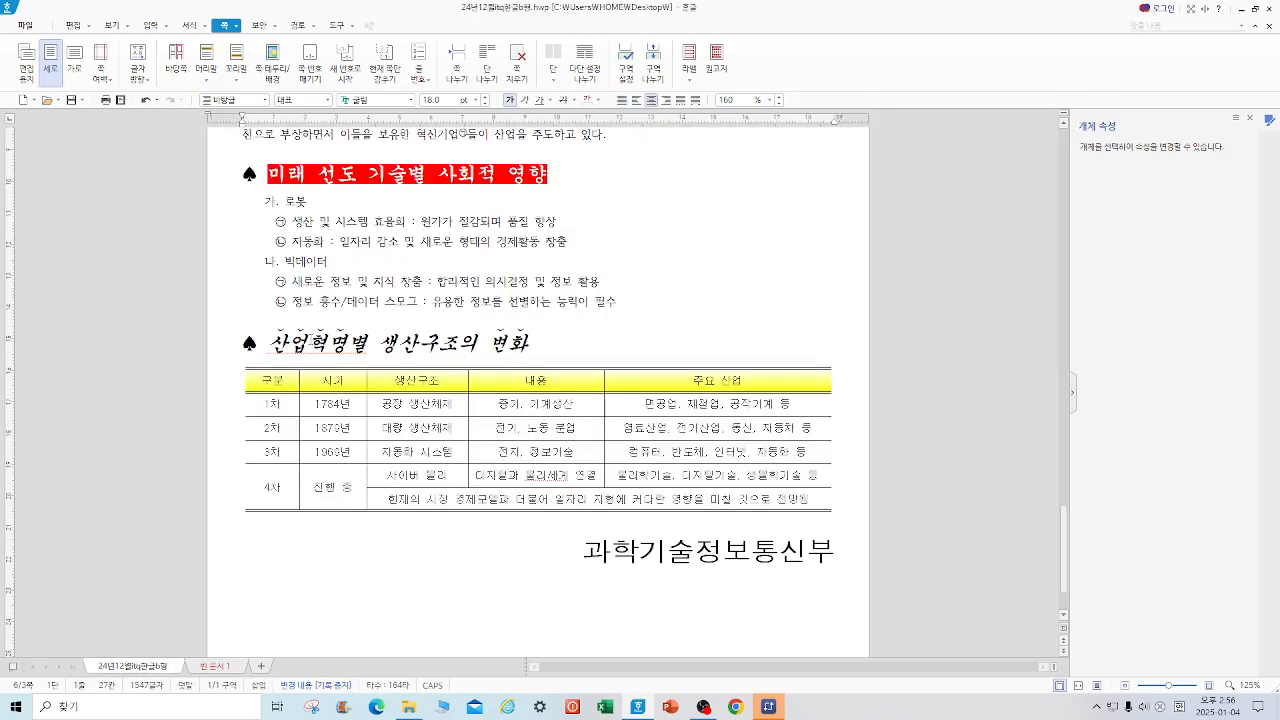
drag(281, 201, 578, 328)
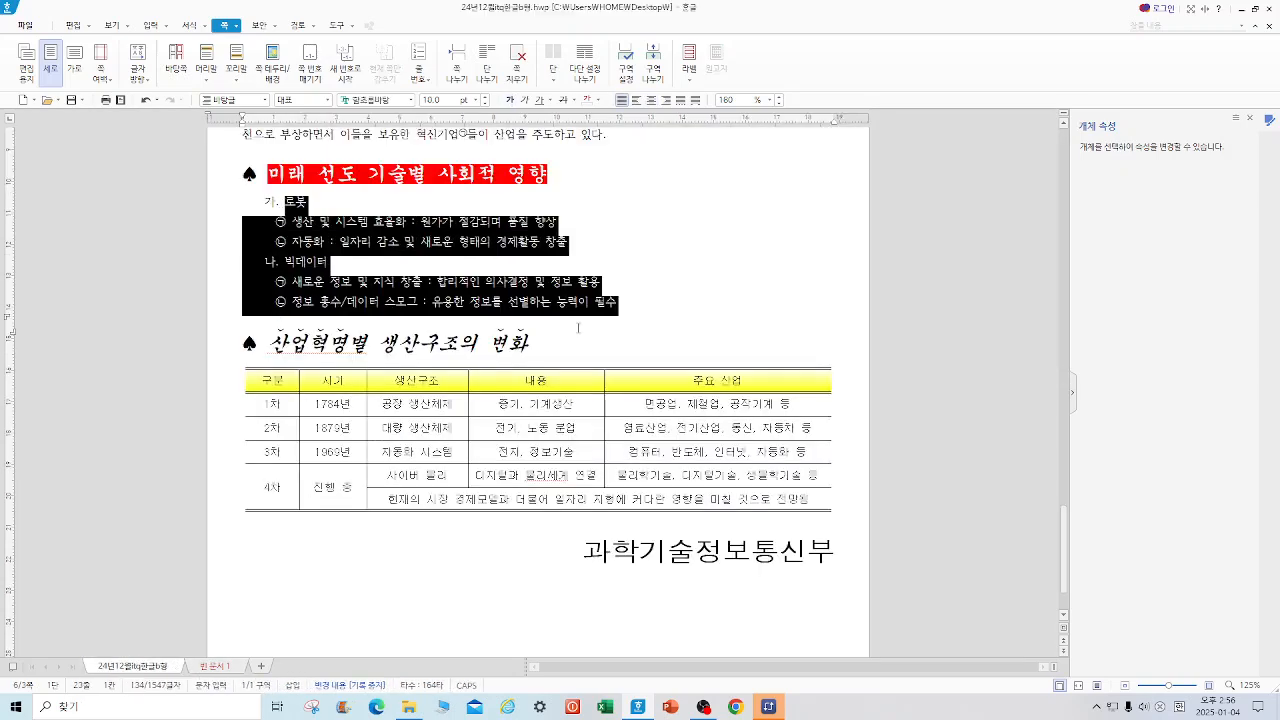
right_click(533, 297)
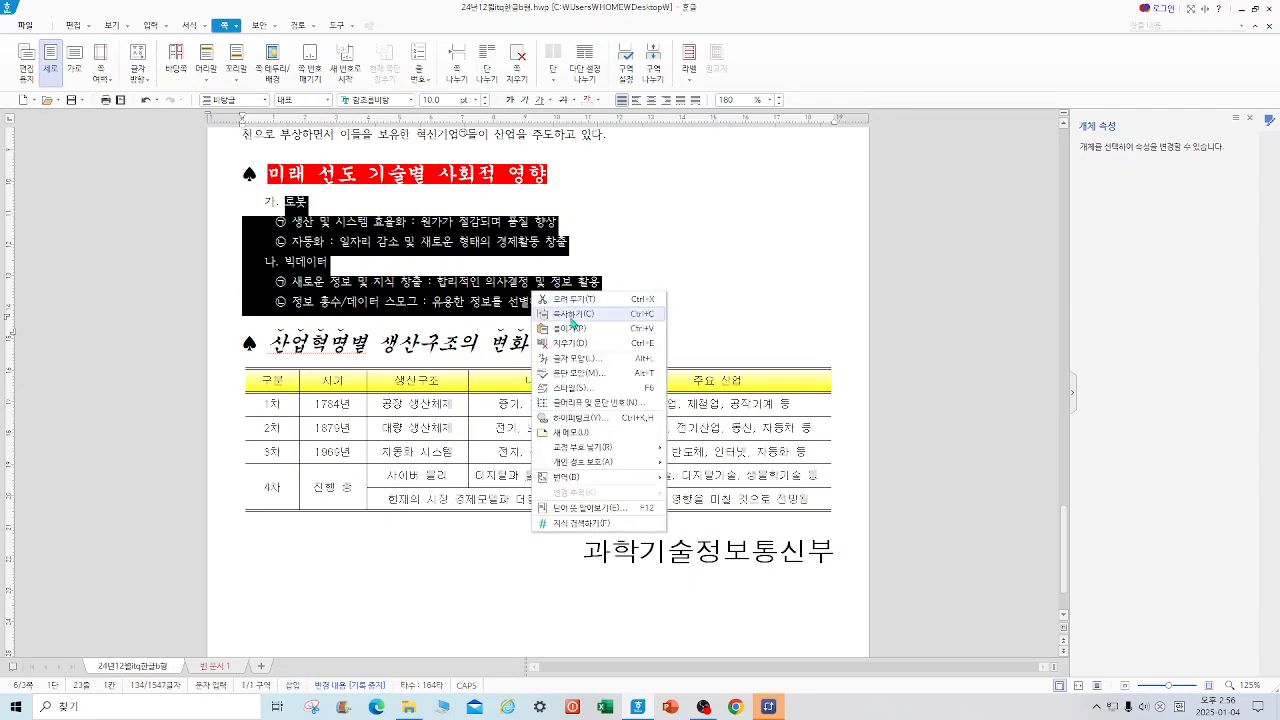
click(576, 378)
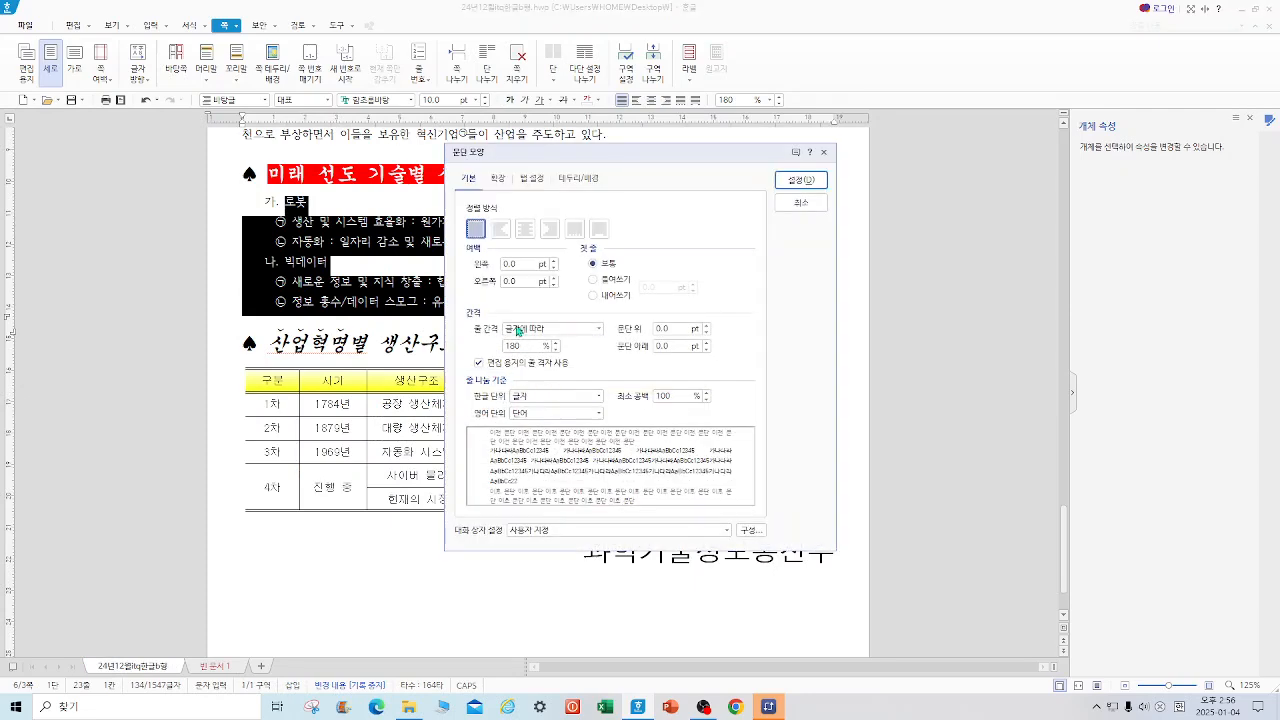
click(825, 152)
right_click(536, 283)
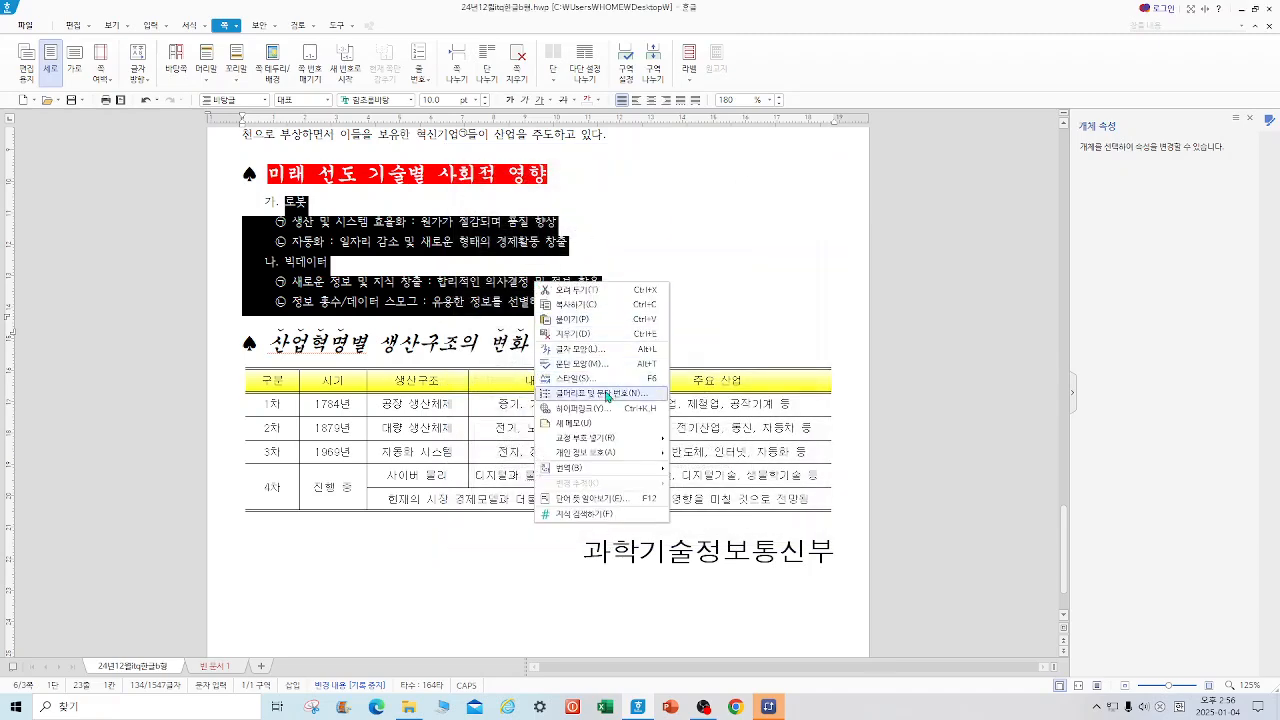
click(607, 397)
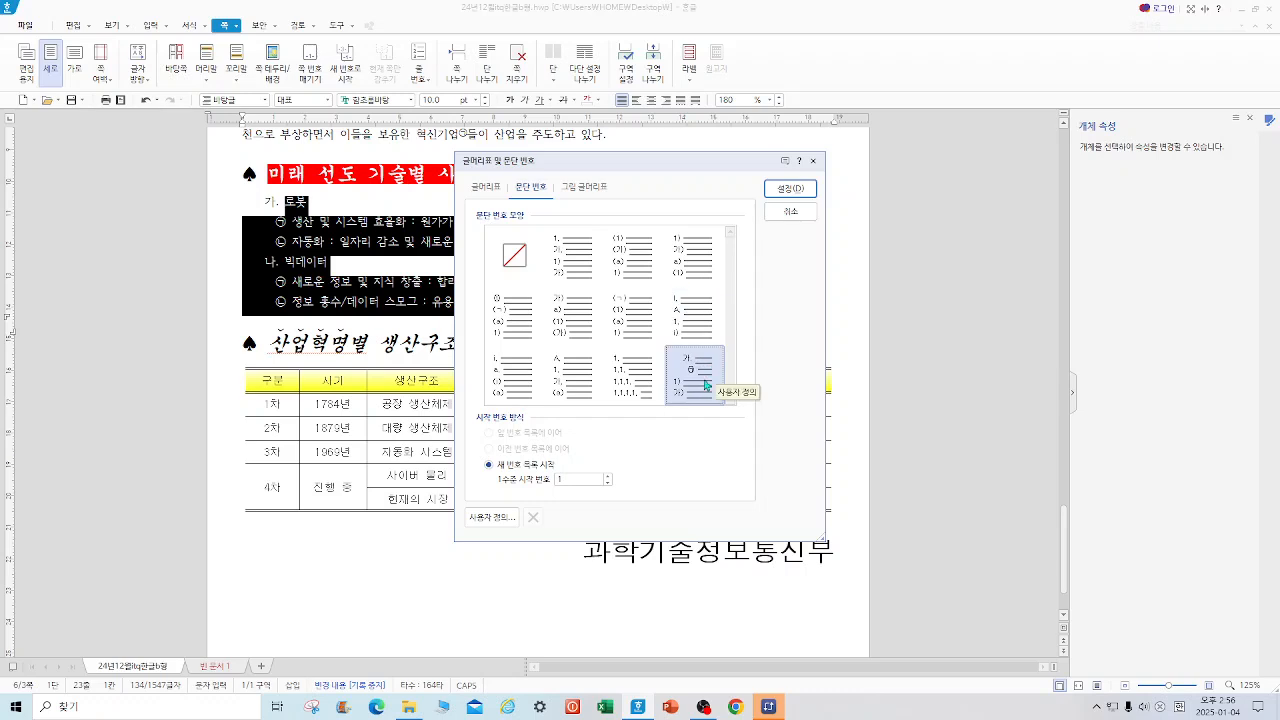
click(813, 160)
click(476, 279)
- Review the exam document's pages from the first page's texts, table and chart through to the last page's footnote
drag(1065, 557, 1066, 150)
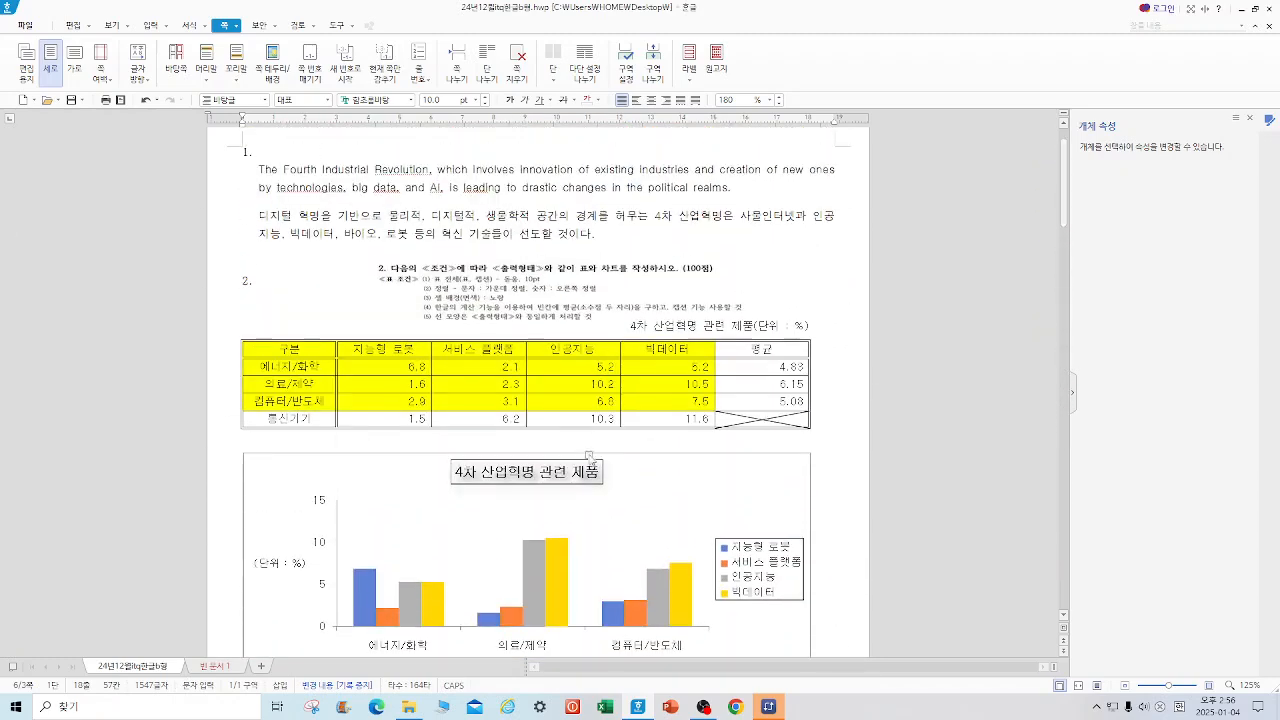
drag(1066, 202, 1063, 408)
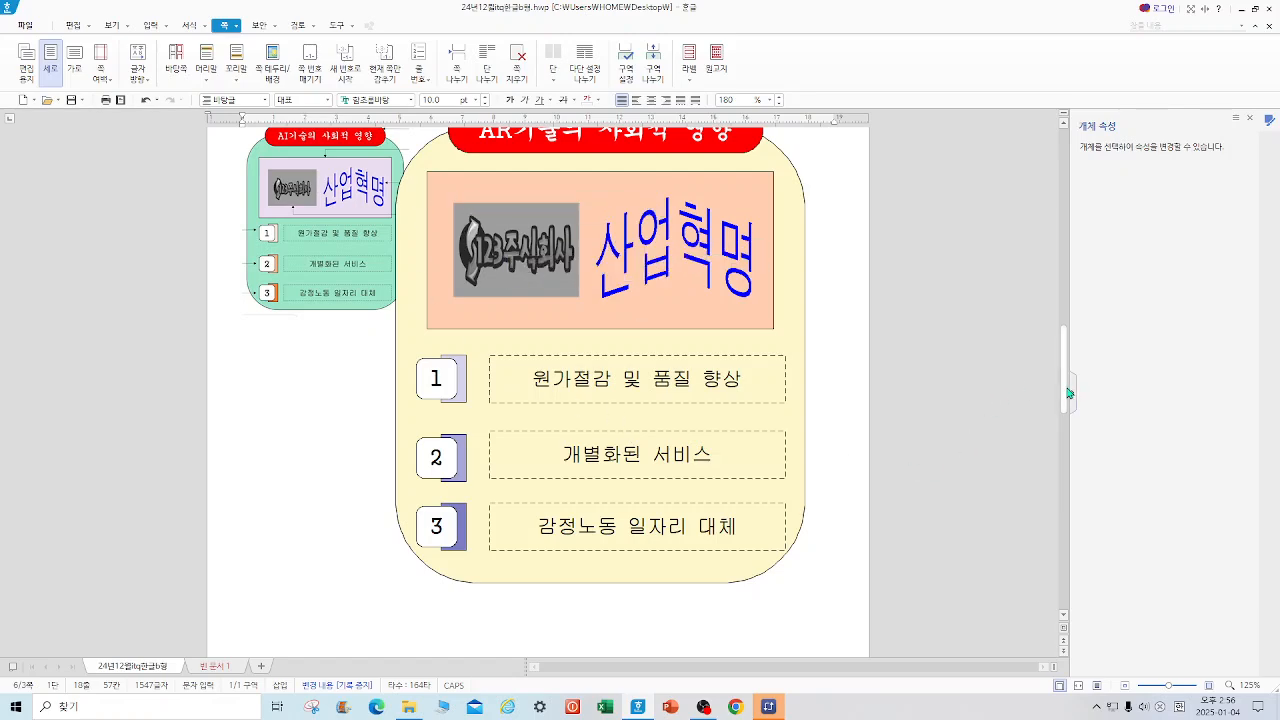
scroll(1052, 434, down, 10)
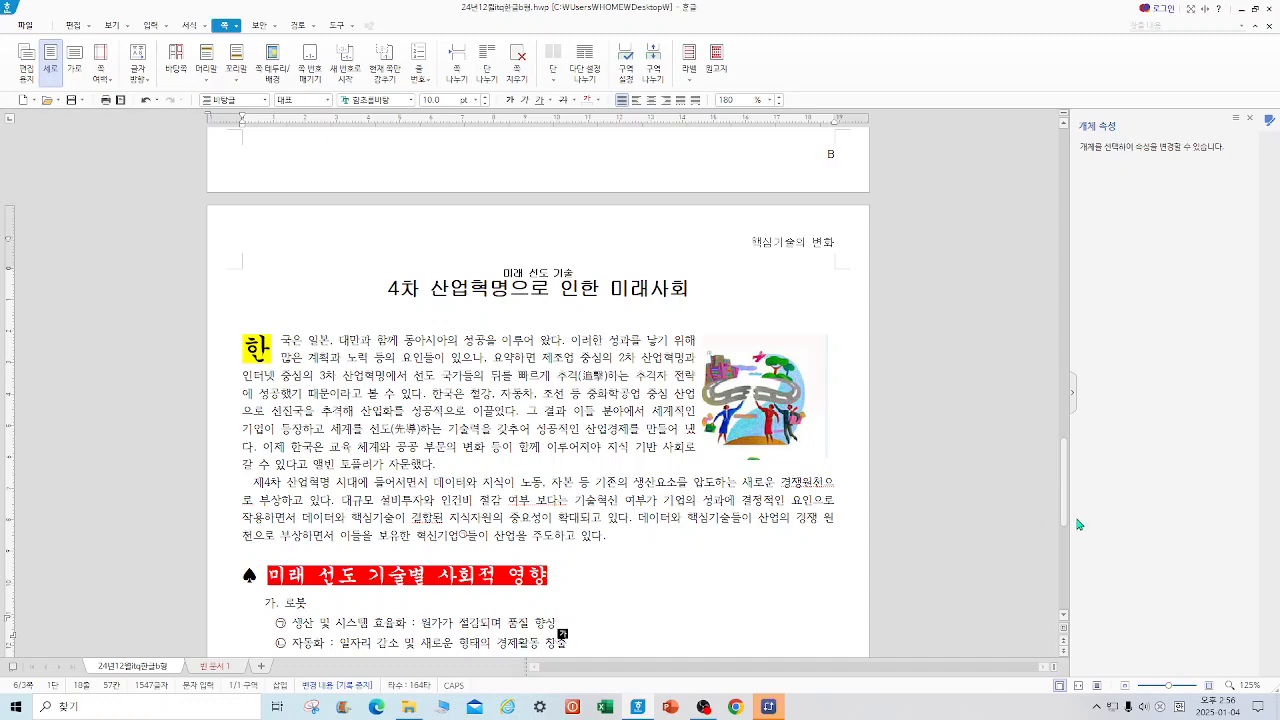
scroll(1066, 512, down, 5)
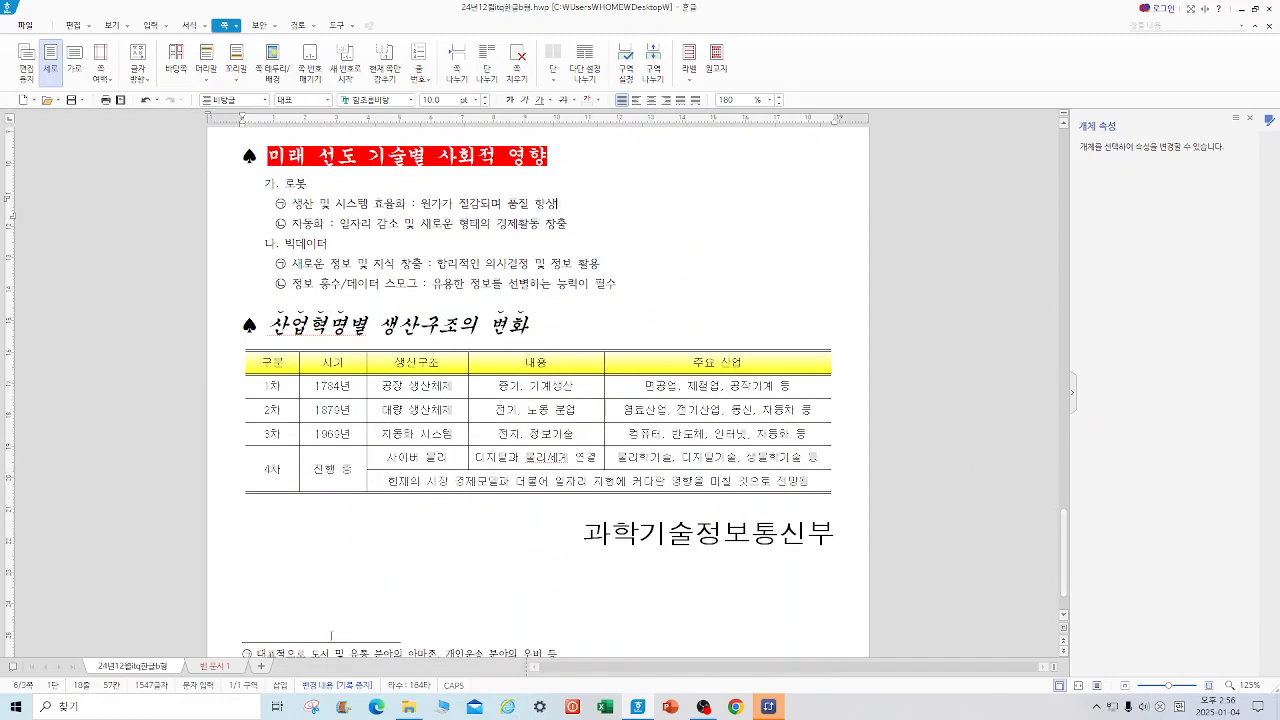
scroll(1040, 560, up, 6)
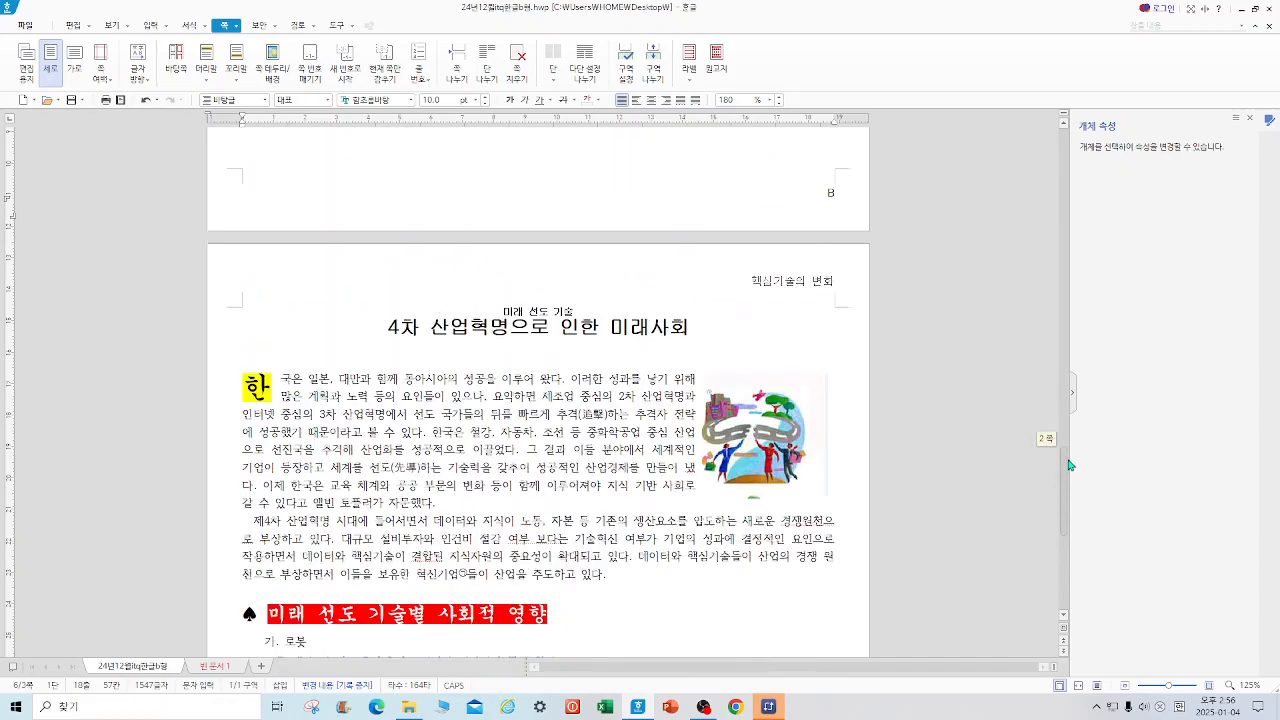